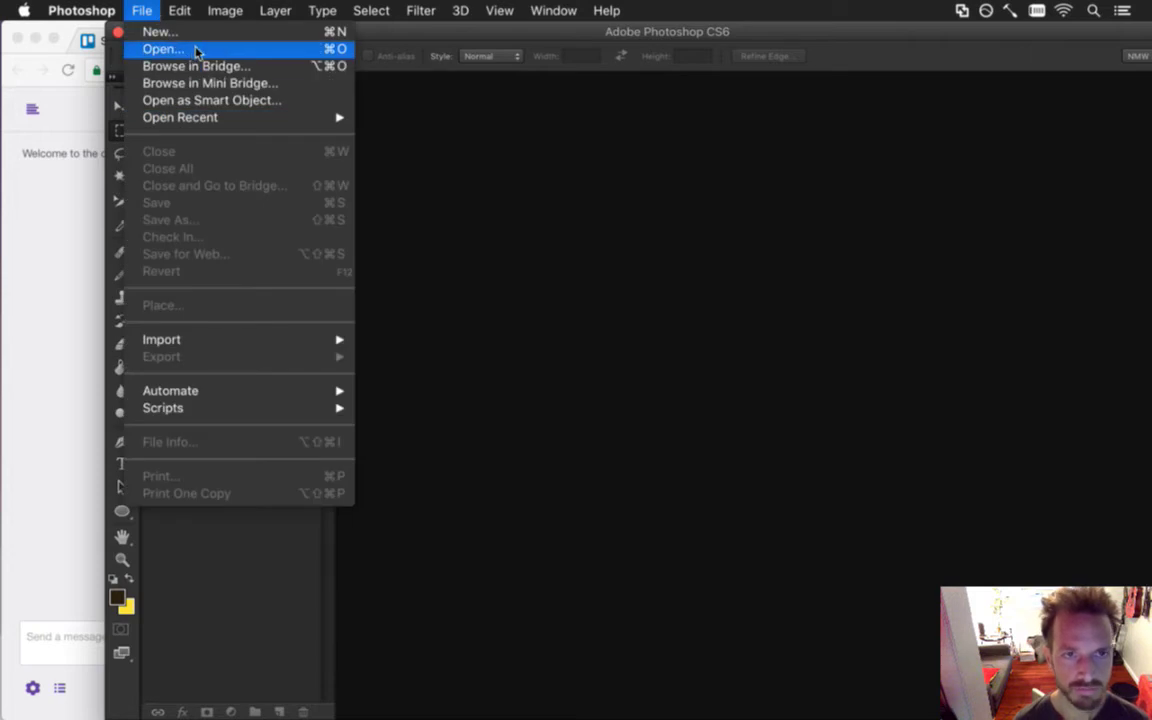
Open the recent file DungeonPsychedelic.psd and look over the red rocks and kelp in the scene.
mouse_move(224, 120)
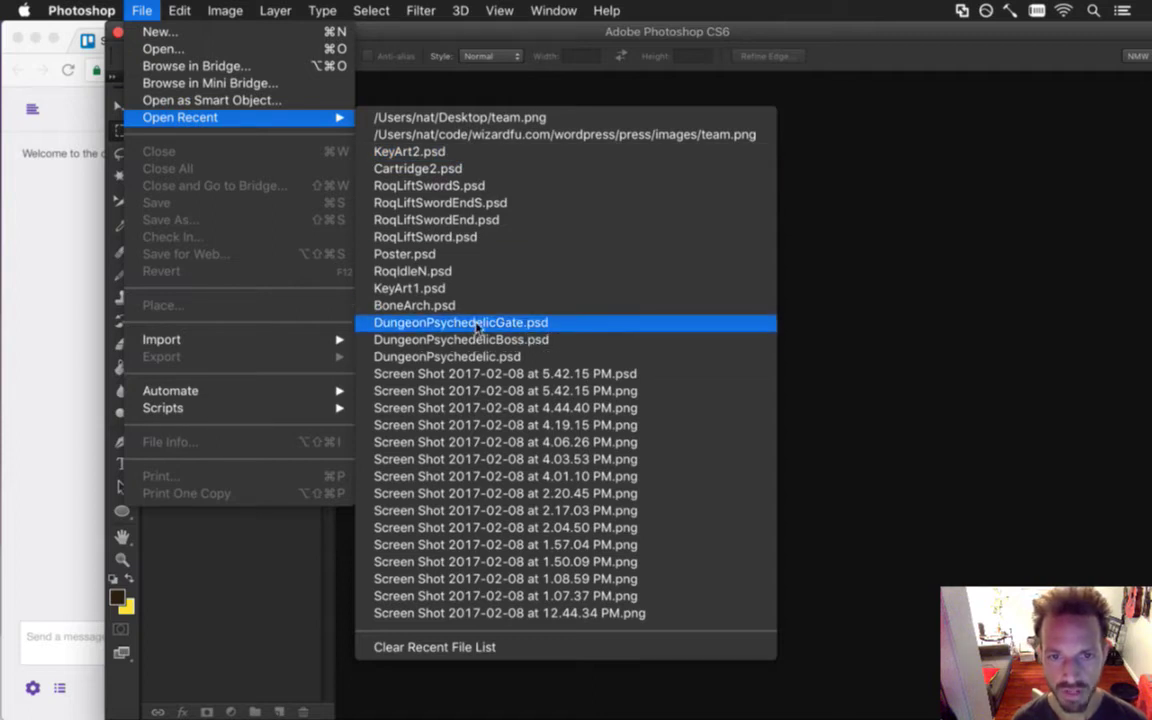
left_click(442, 356)
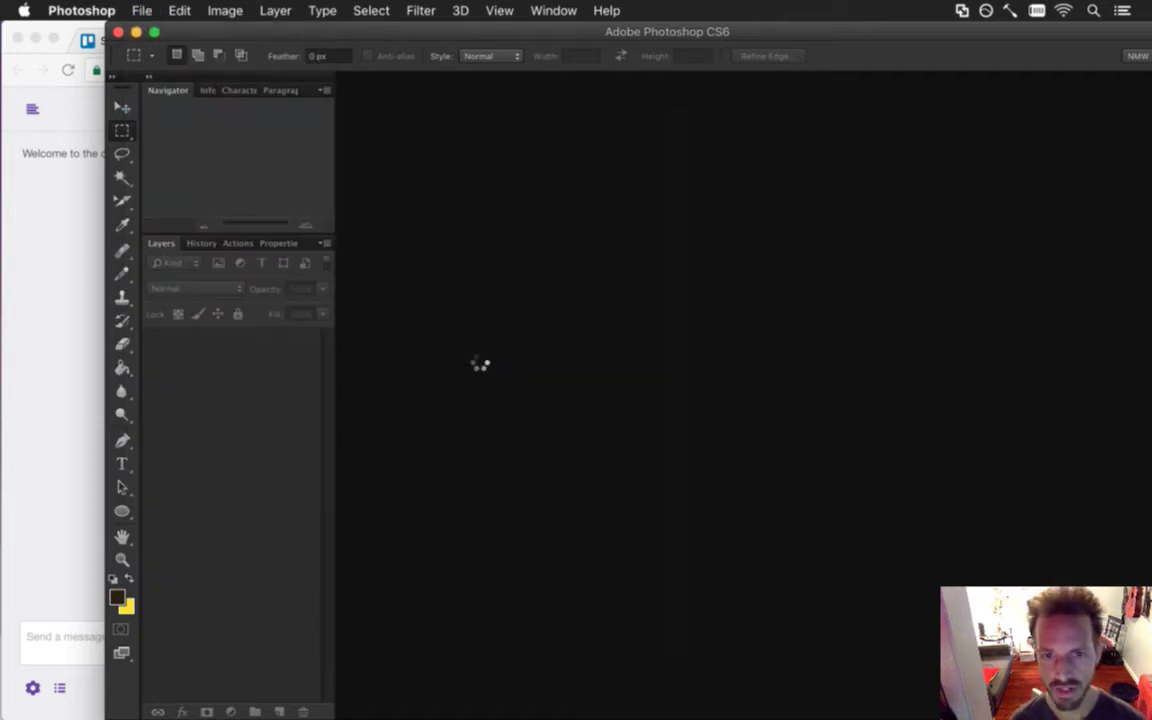
key("super+0")
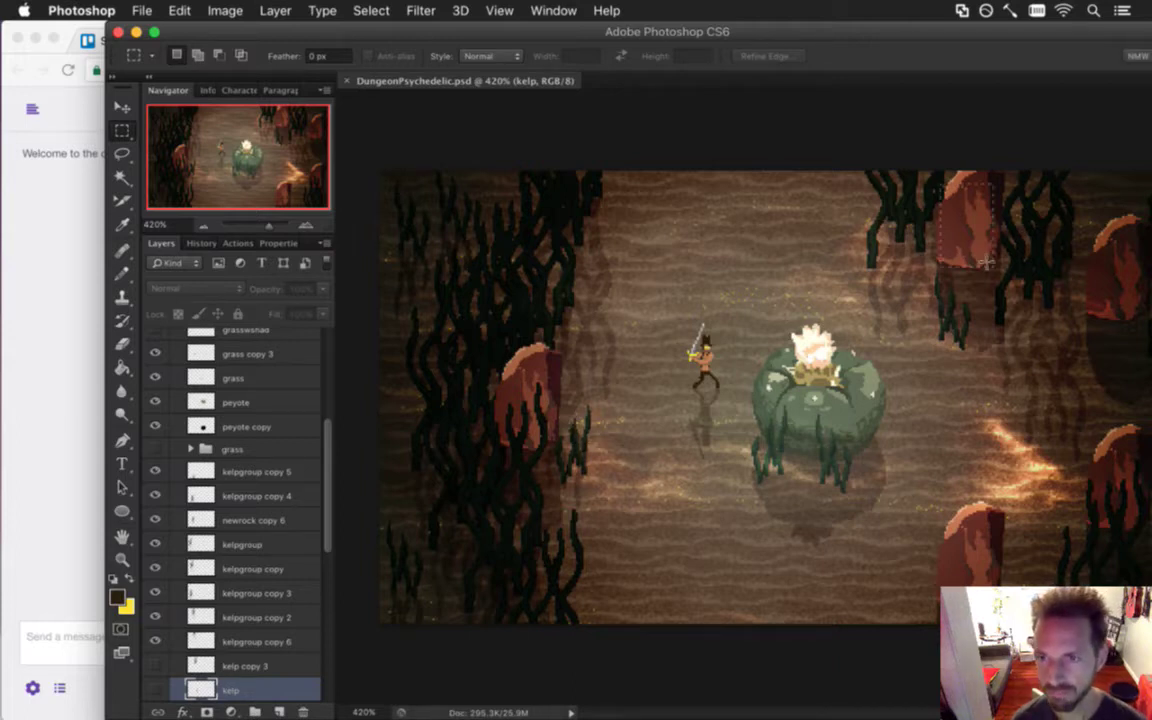
left_click_drag(940, 176, 998, 268)
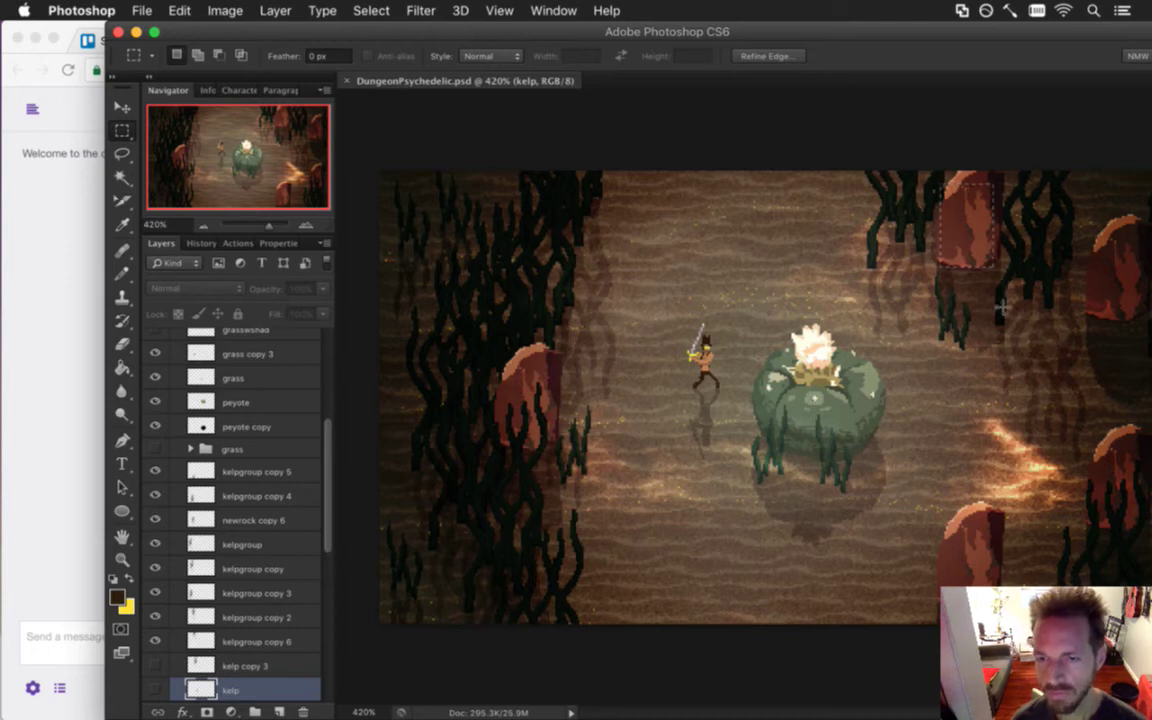
left_click(953, 352)
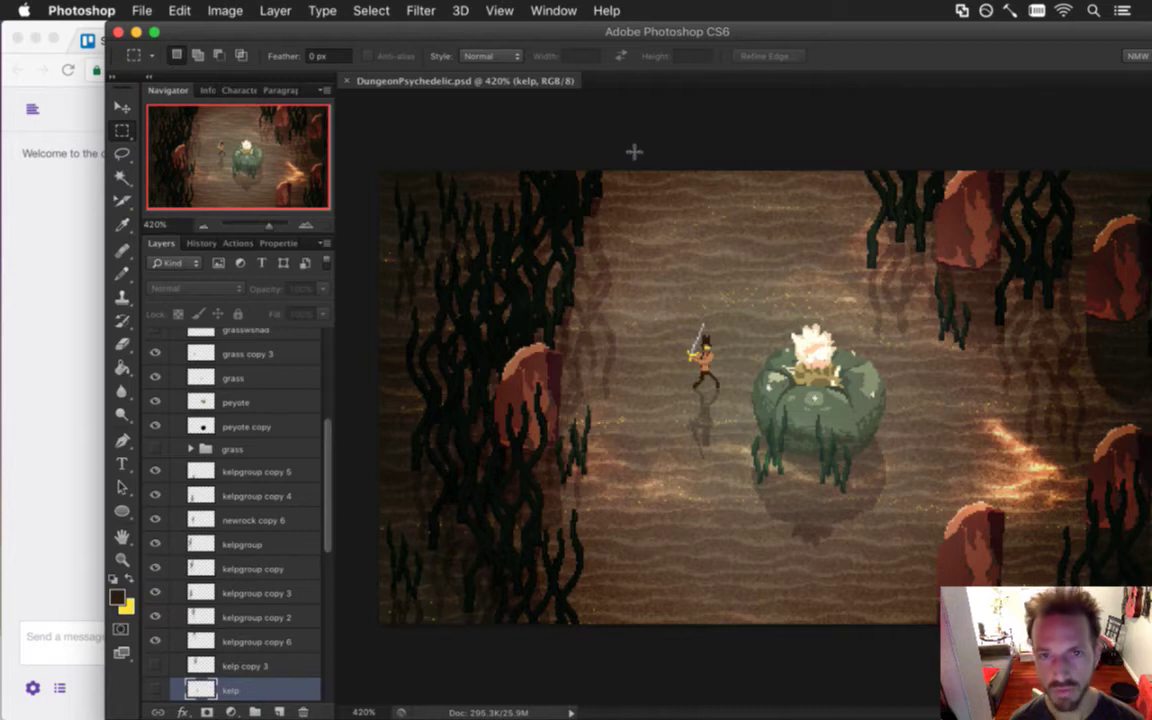
Open the recent file DungeonPsychedelicBoss.psd and examine its small cacti, red pillars and central arena.
left_click(141, 10)
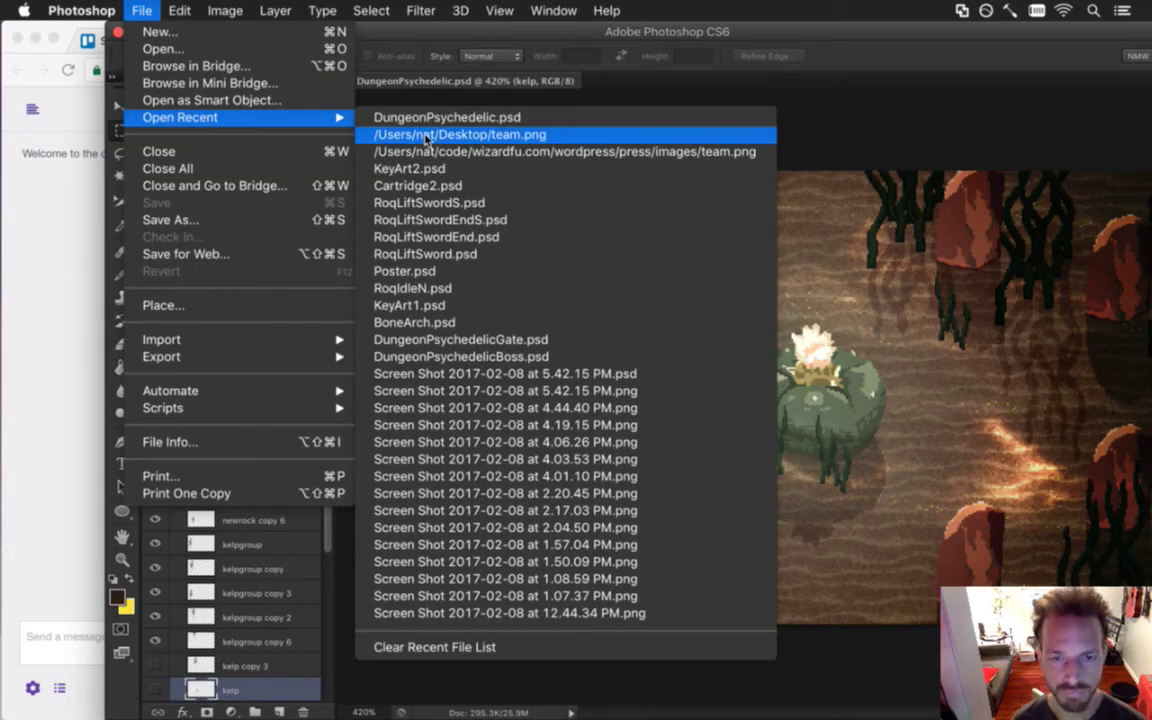
left_click(460, 357)
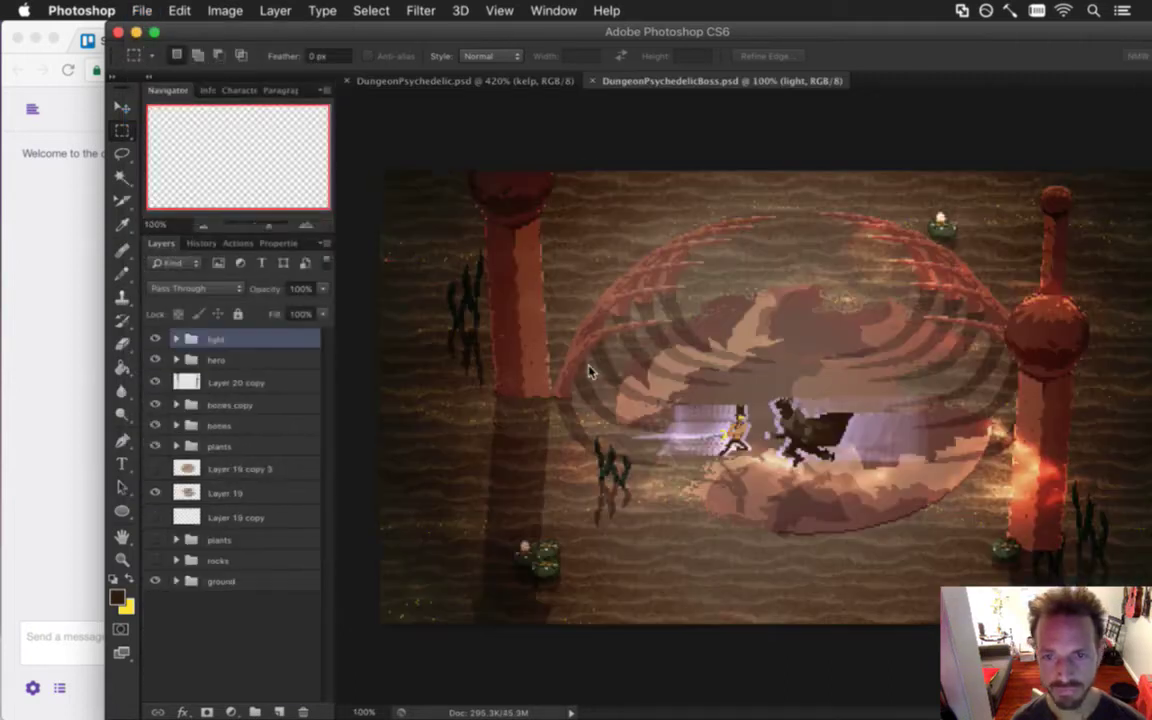
left_click_drag(929, 212, 970, 243)
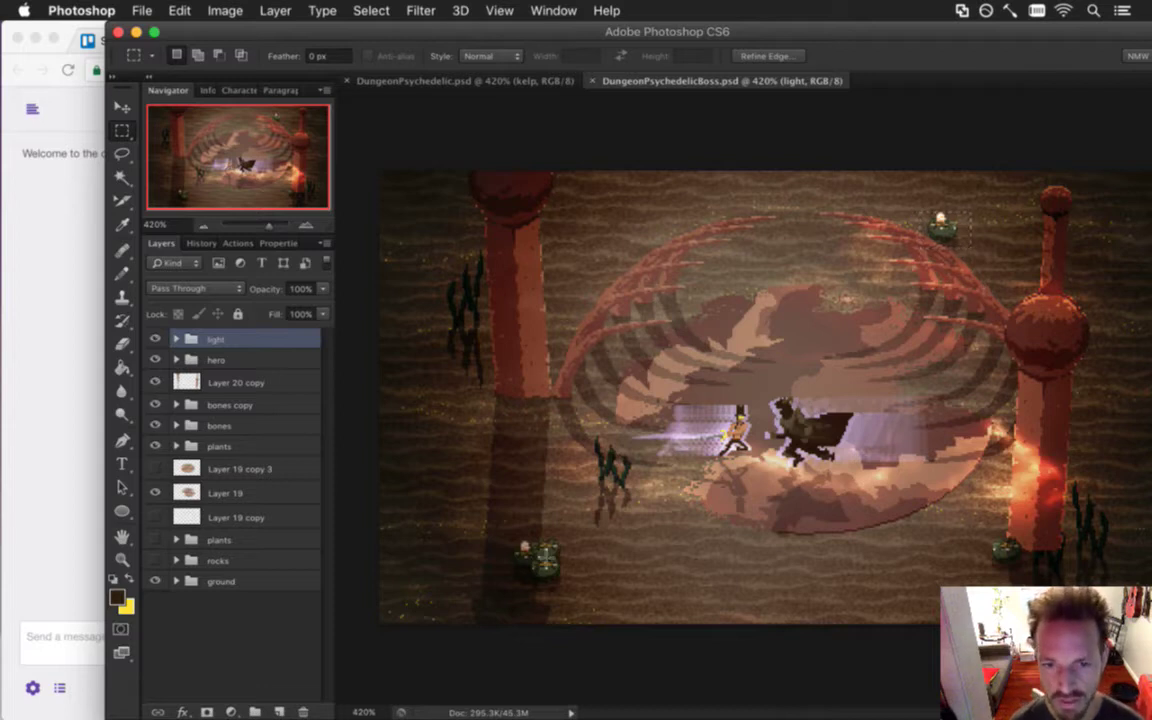
left_click_drag(515, 538, 575, 566)
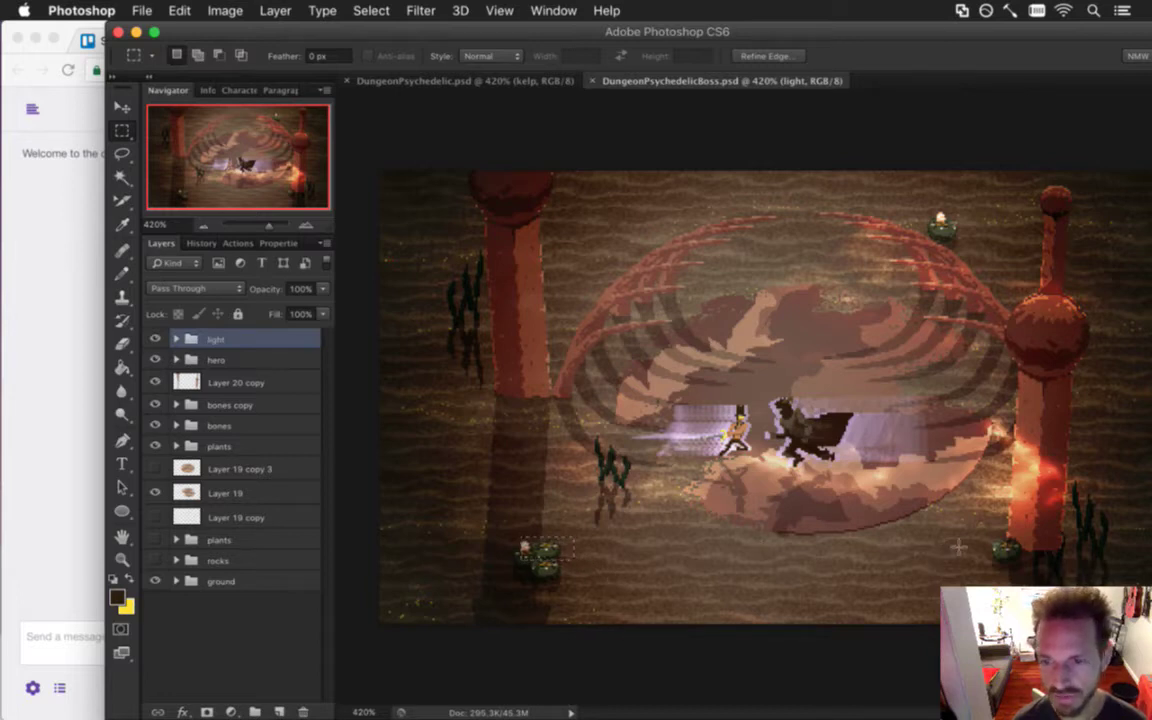
key("super+d")
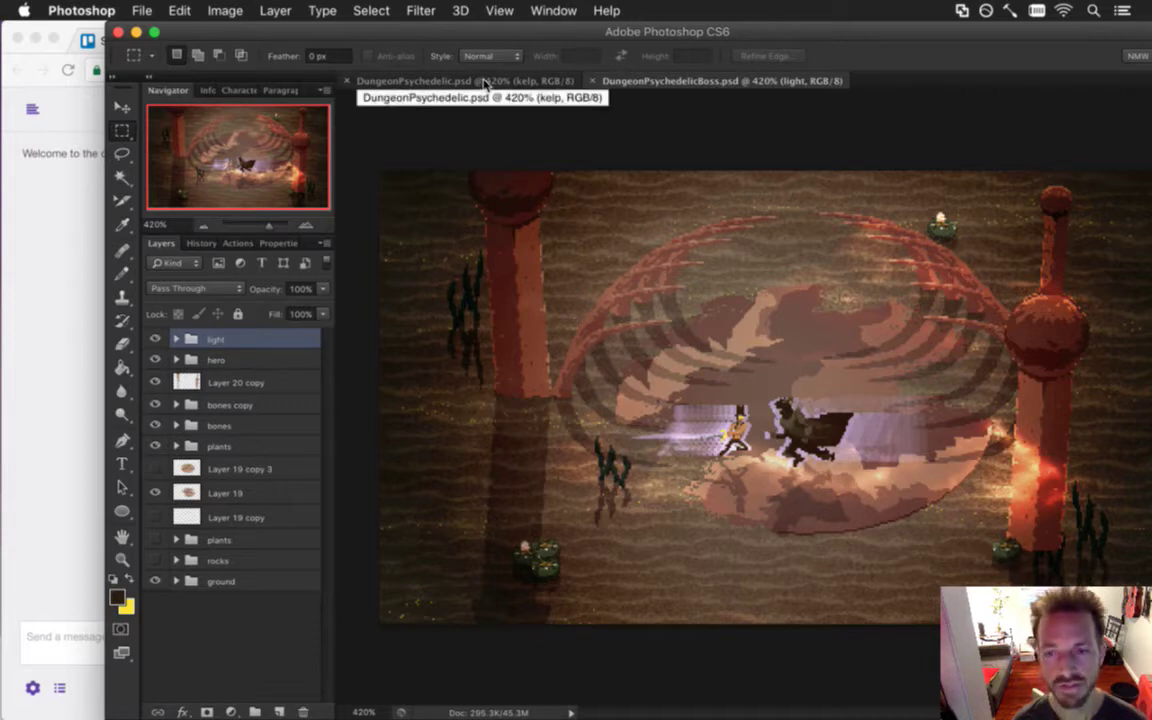
left_click_drag(1030, 338, 1040, 525)
left_click_drag(955, 516, 605, 313)
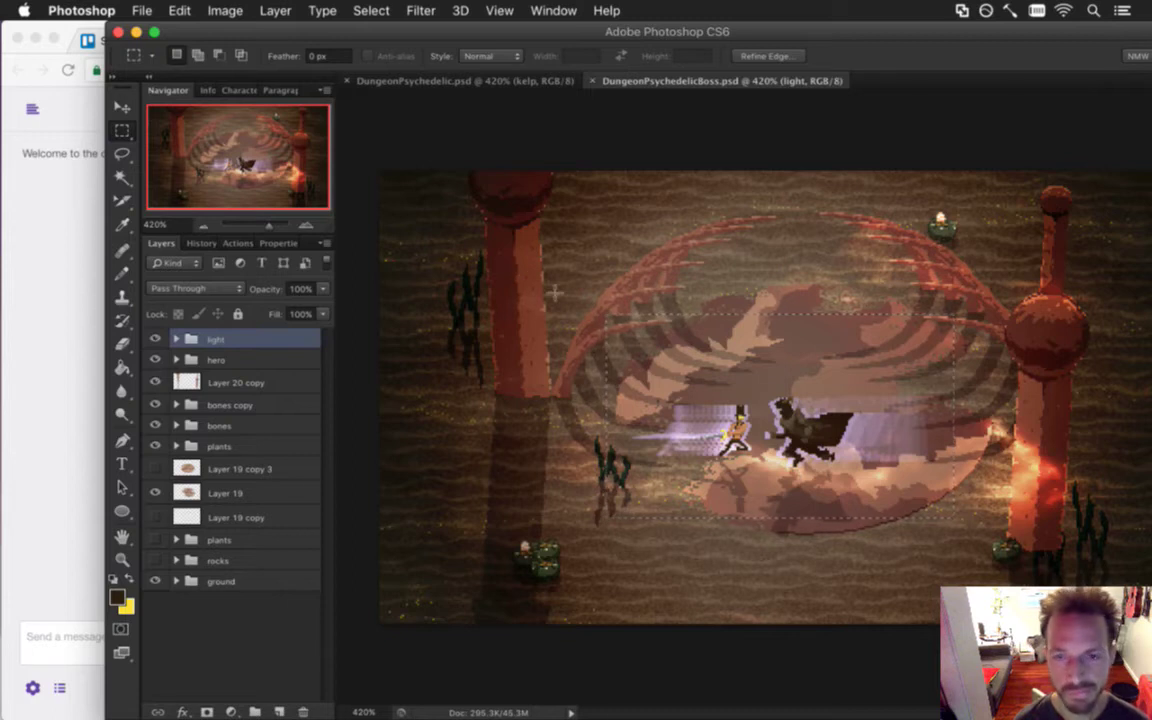
left_click(513, 270)
Copy the peyote layer's artwork from DungeonPsychedelic.psd and paste it into a new document.
left_click(453, 81)
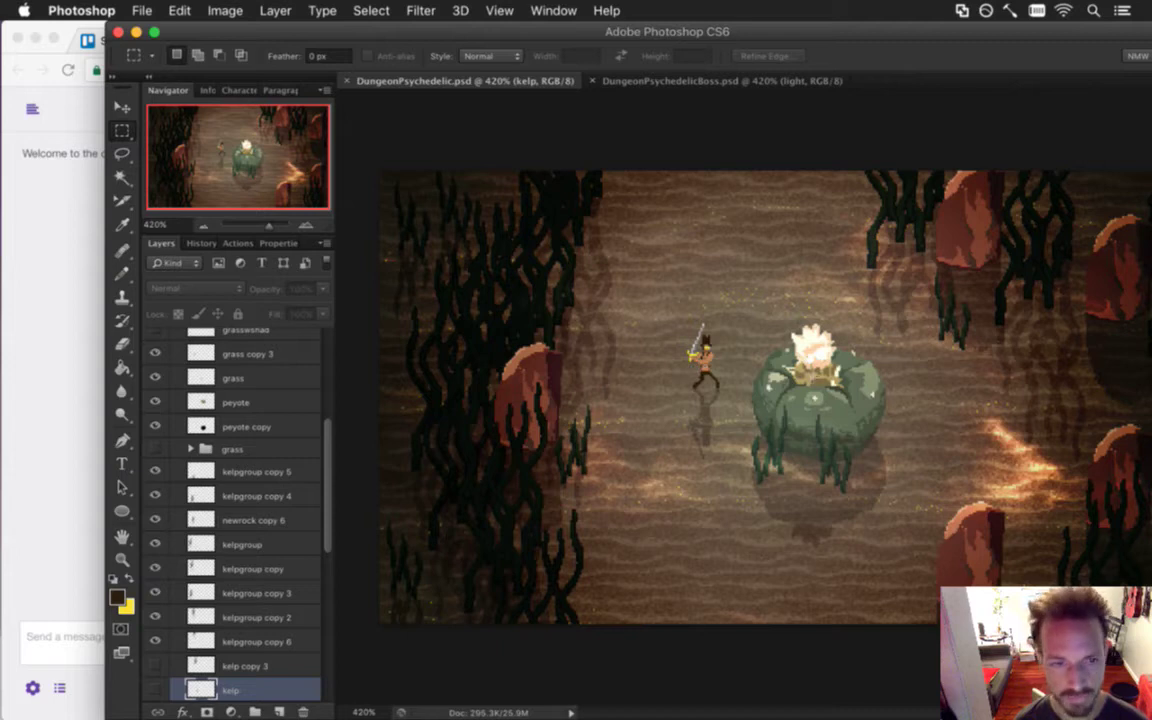
left_click(232, 402)
left_click(155, 401)
left_click(155, 401)
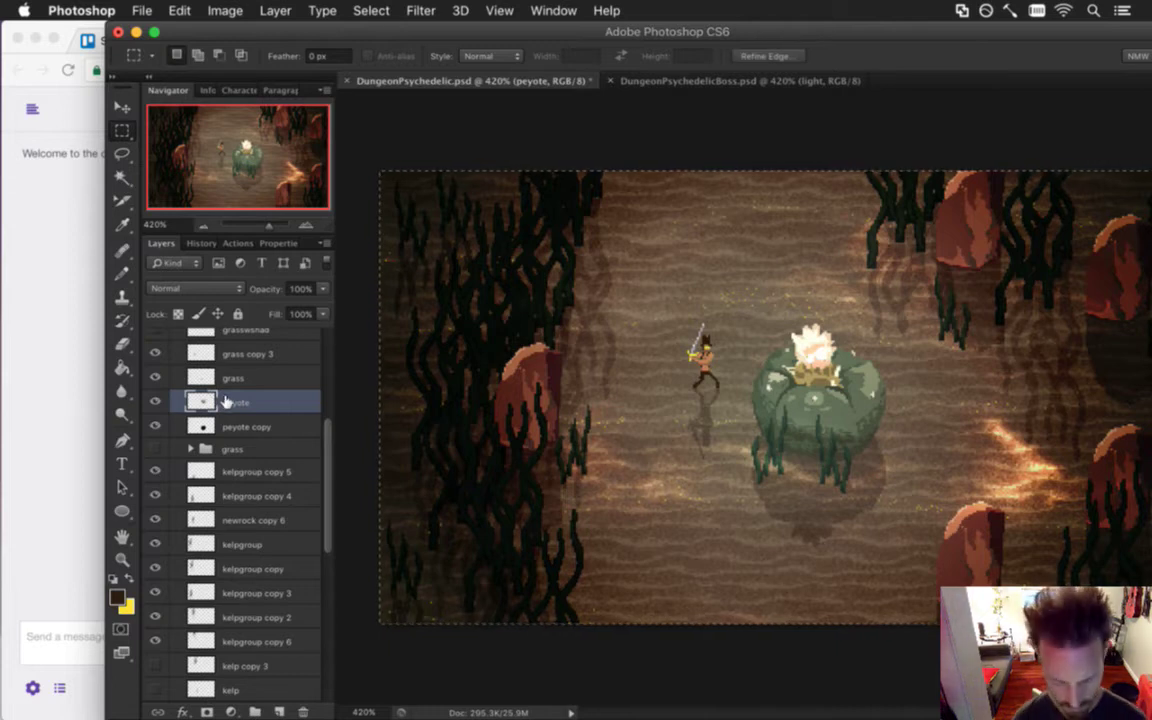
key("super+n")
key("Return")
key("super+v")
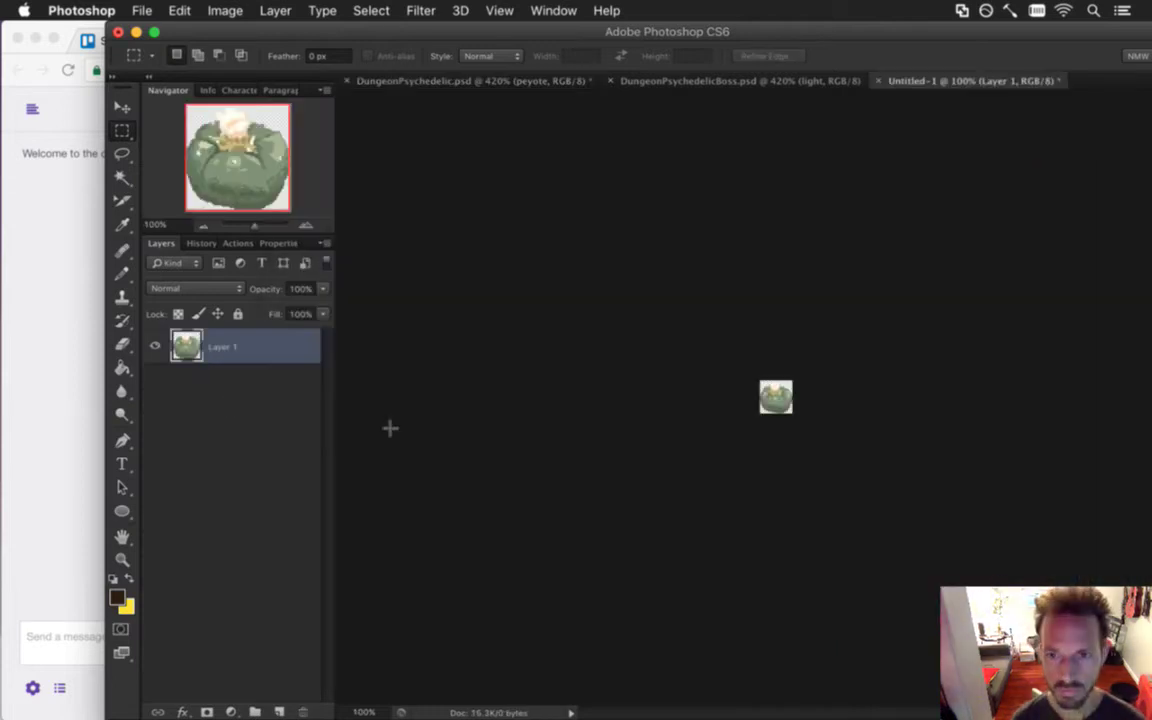
Try resizing the canvas to 128 by 128 pixels, anchored at the bottom centre.
left_click_drag(800, 404, 950, 458)
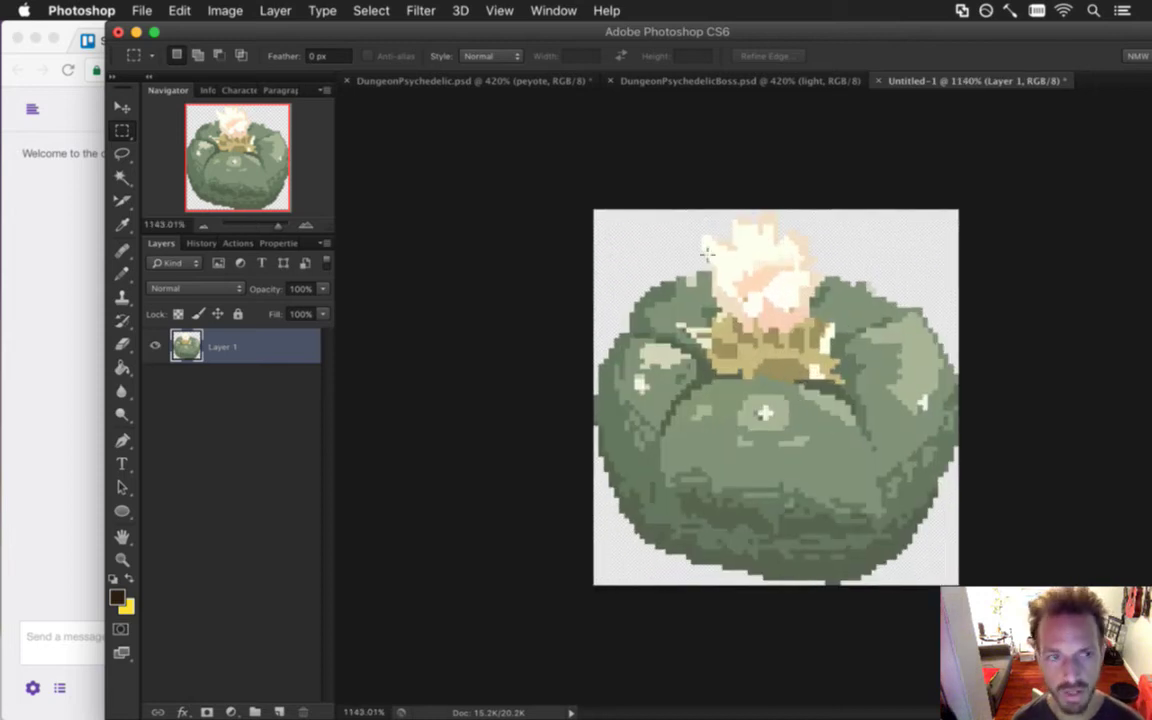
key("super+alt+c")
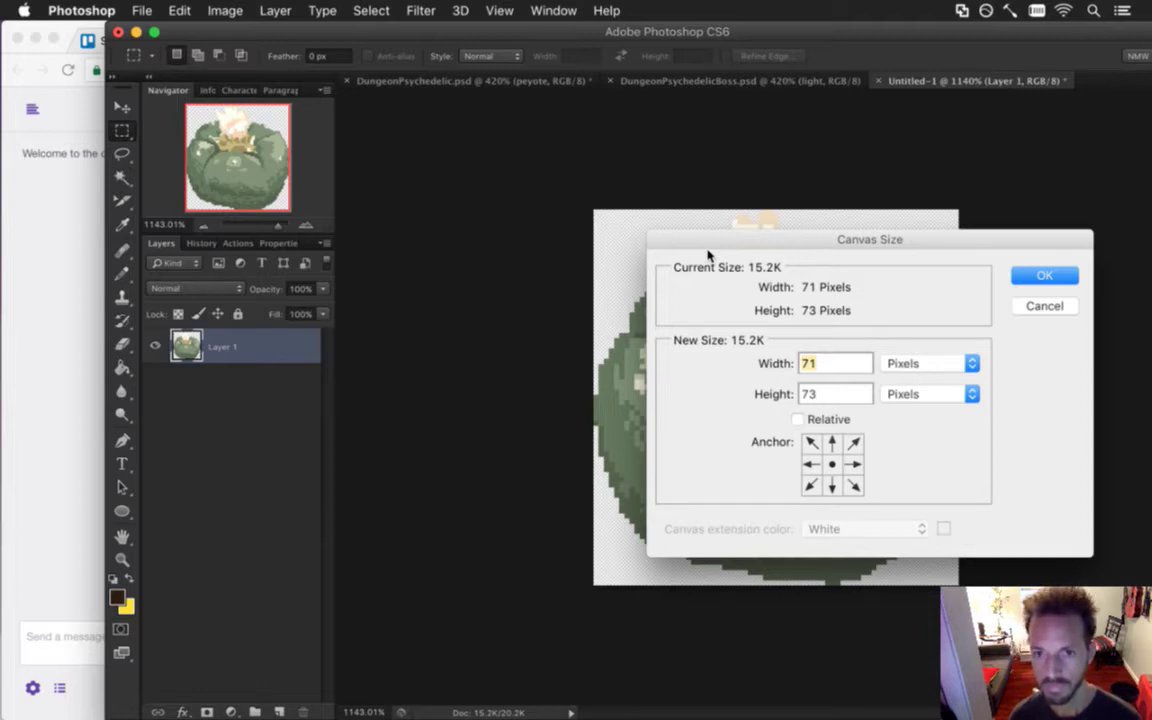
type("128")
key("Tab")
type("128")
left_click(833, 486)
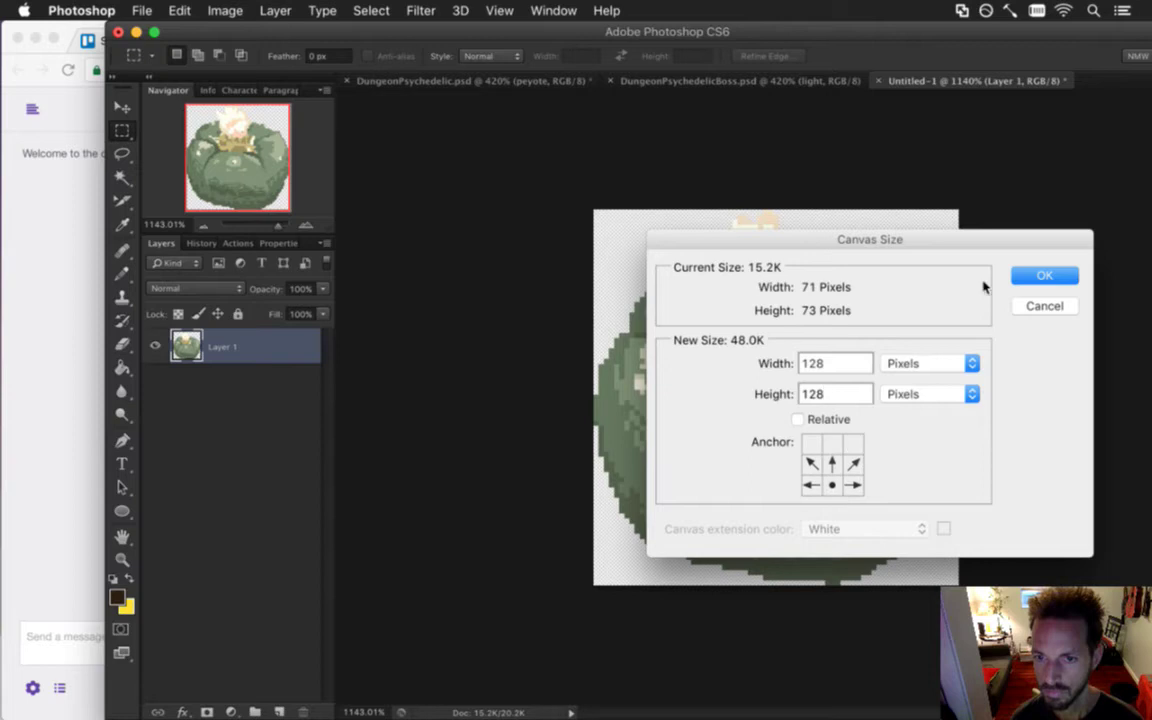
left_click(1042, 276)
scroll(817, 415, "down", 5)
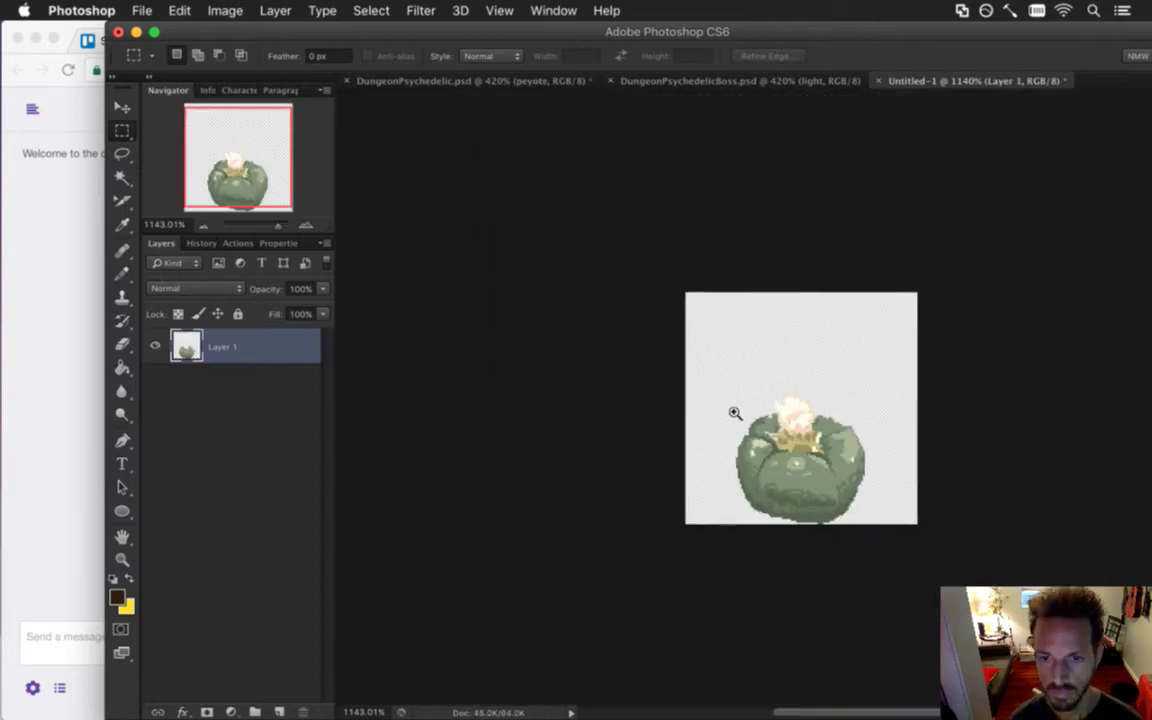
Enter a new canvas width of 128 pixels for the peyote document.
key("super+alt+c")
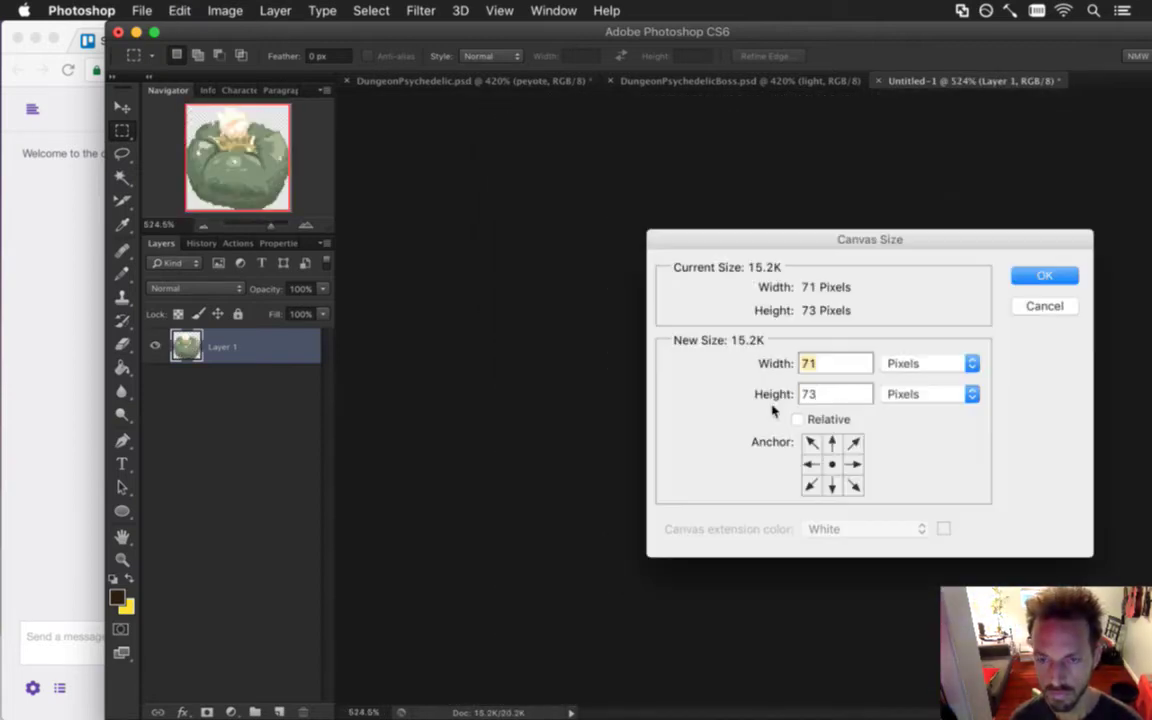
type("128")
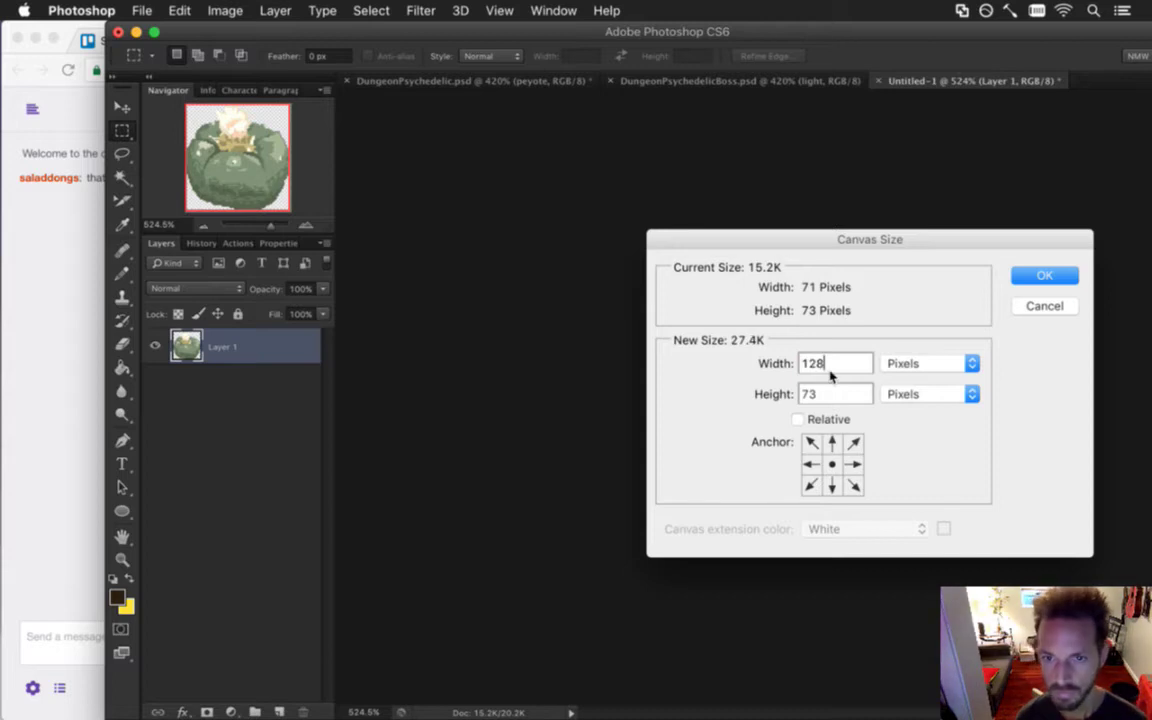
key("Tab")
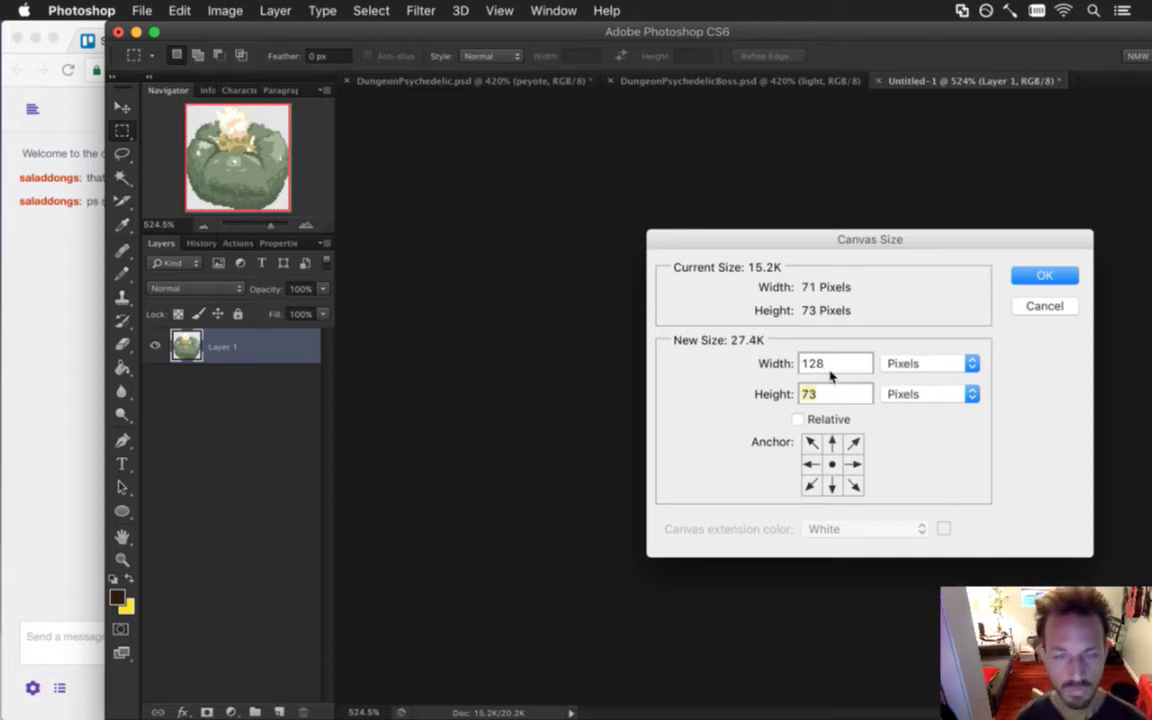
Switch to the Twitch chat in Chrome, read the viewer messages, and return to the Photoshop canvas size settings.
left_click(27, 254)
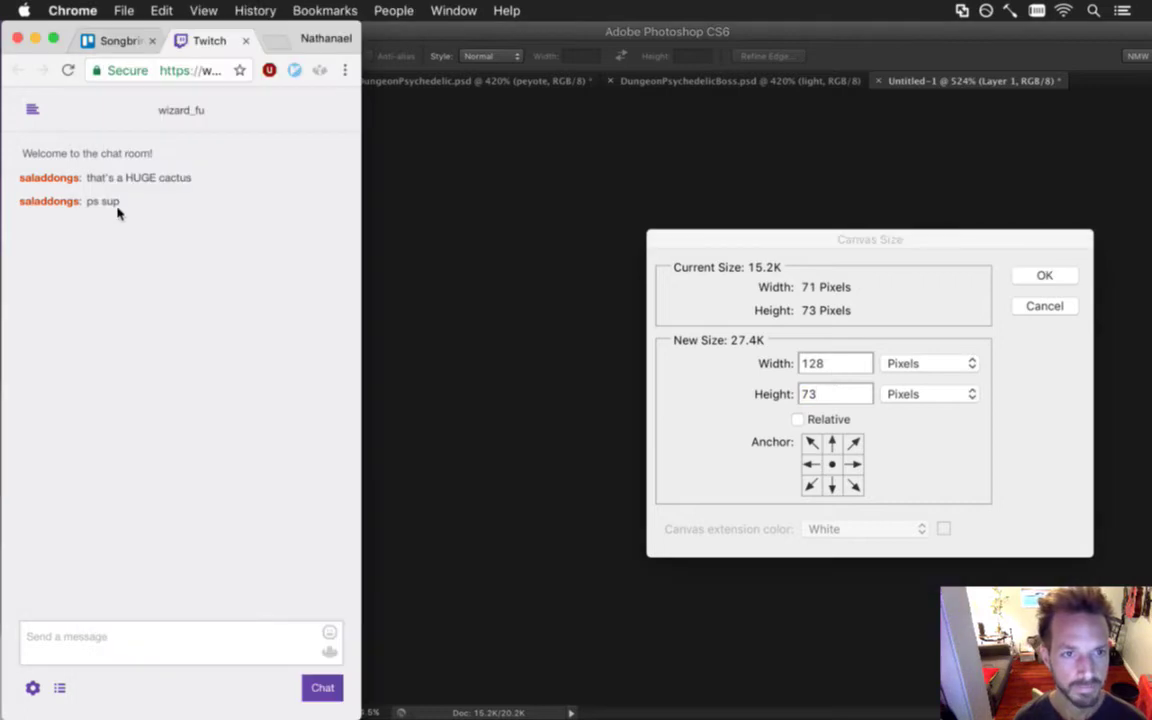
left_click_drag(102, 187, 142, 194)
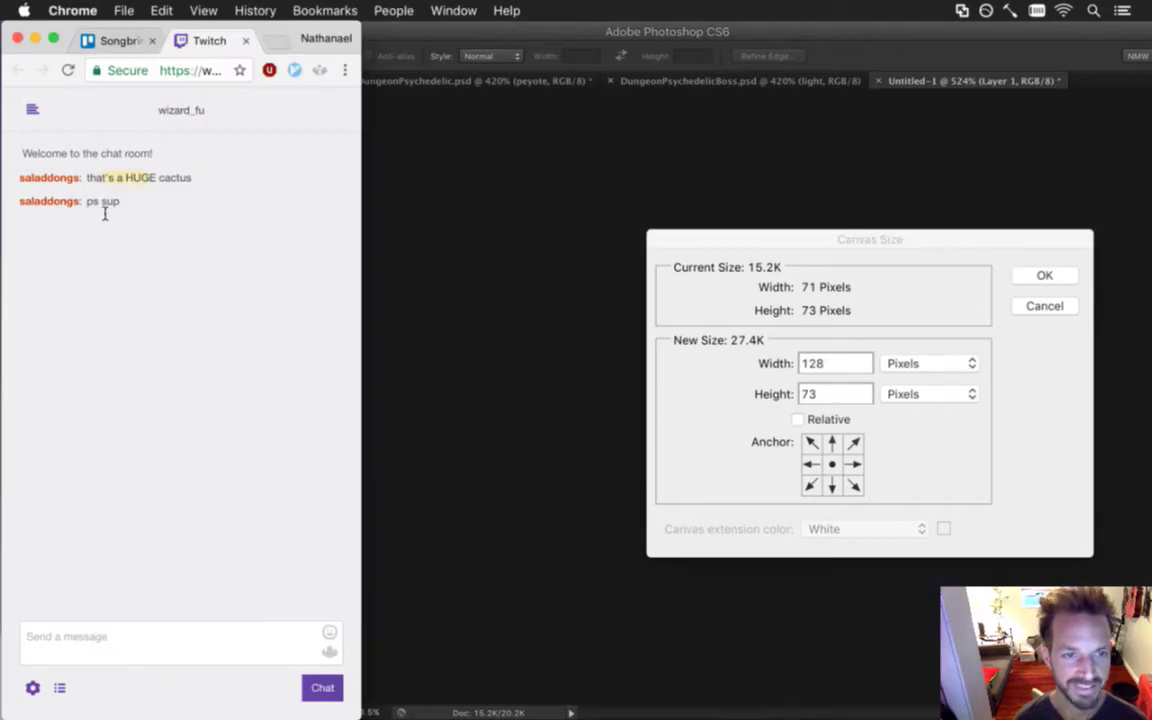
left_click(856, 260)
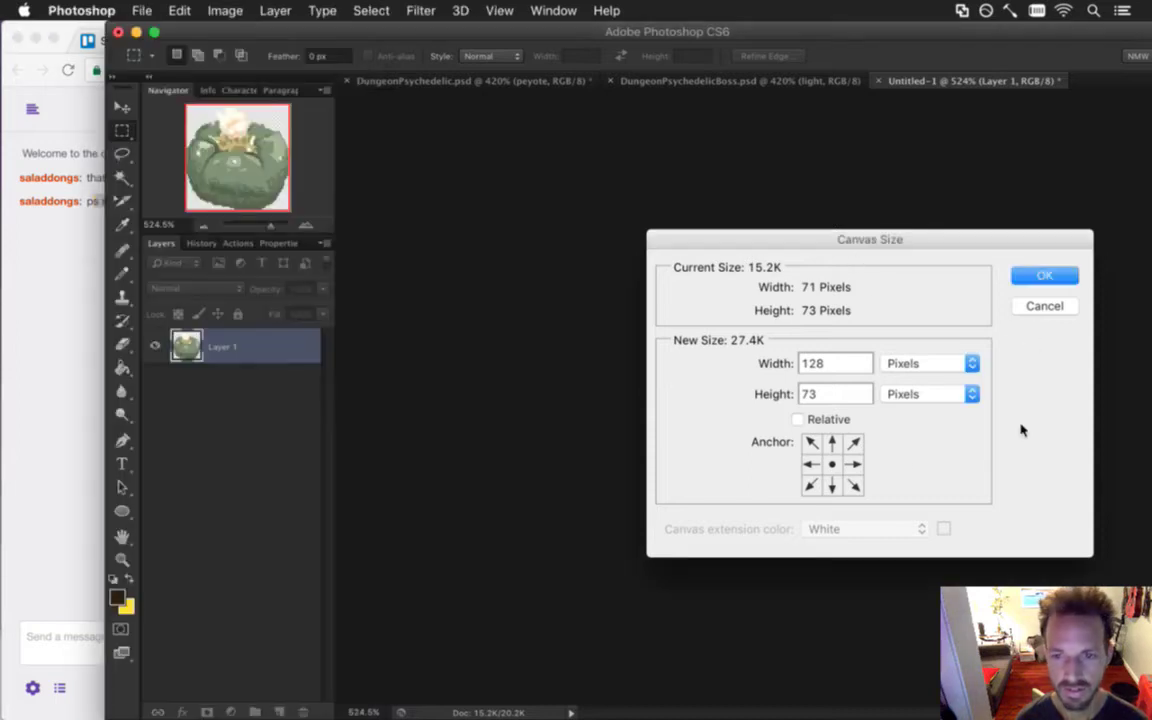
Try a canvas height of 96 pixels with the default centre anchor, and undo the resize.
key("Tab")
type("80")
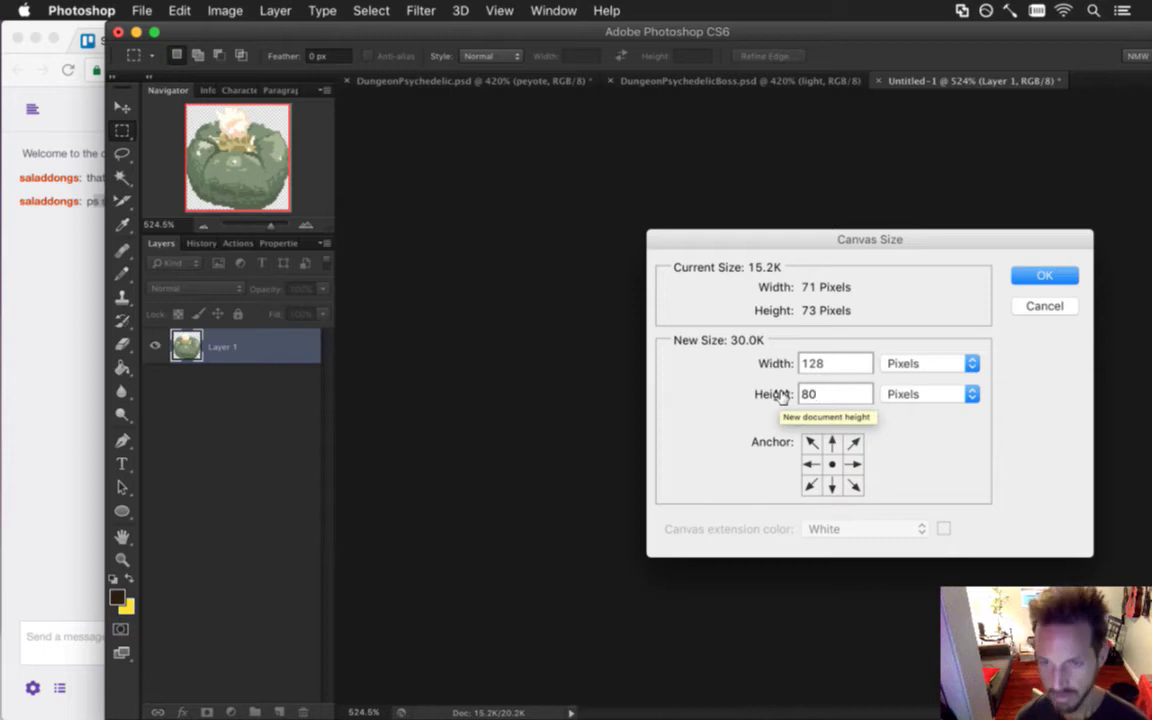
key("BackSpace")
key("BackSpace")
type("96")
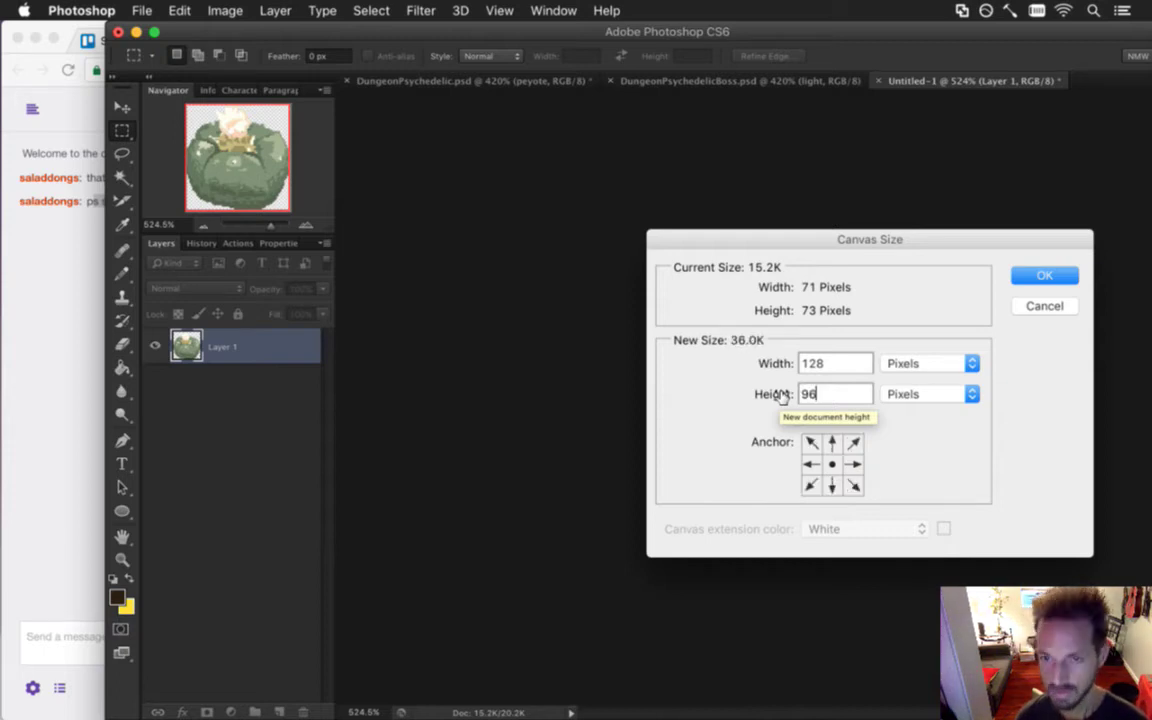
key("Return")
key("super+z")
Resize the canvas to 128 by 96 pixels, anchored at the bottom centre.
key("super+alt+c")
type("128")
key("Tab")
type("96")
left_click(840, 485)
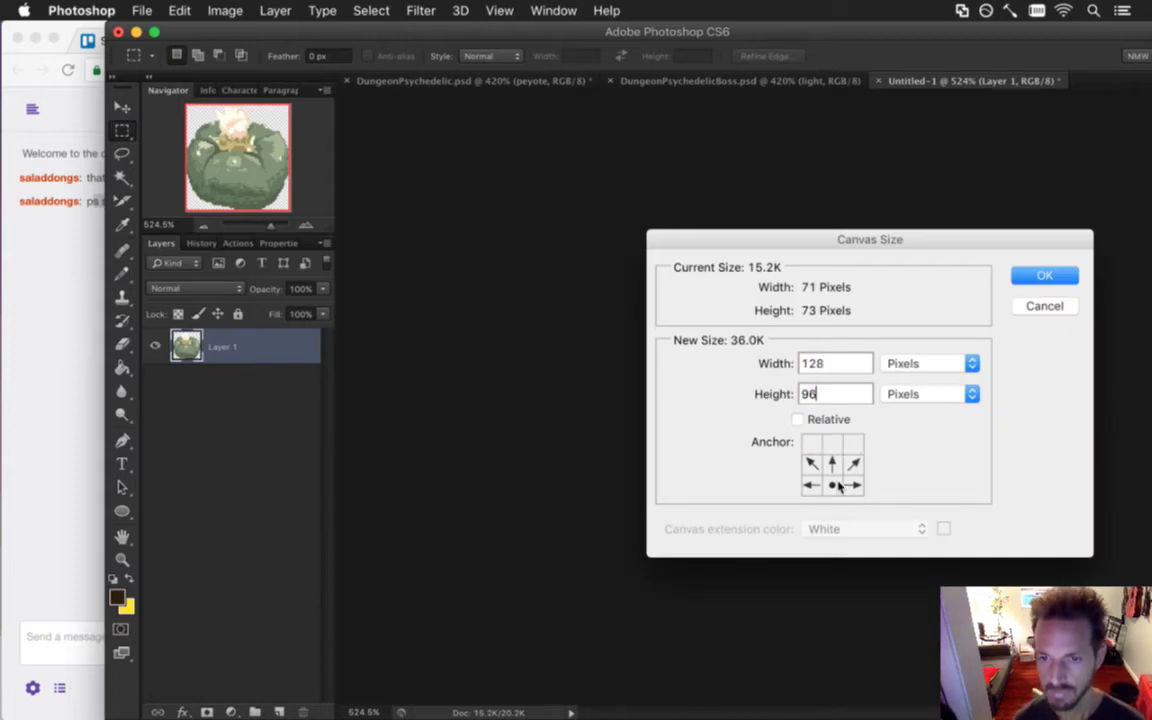
key("Return")
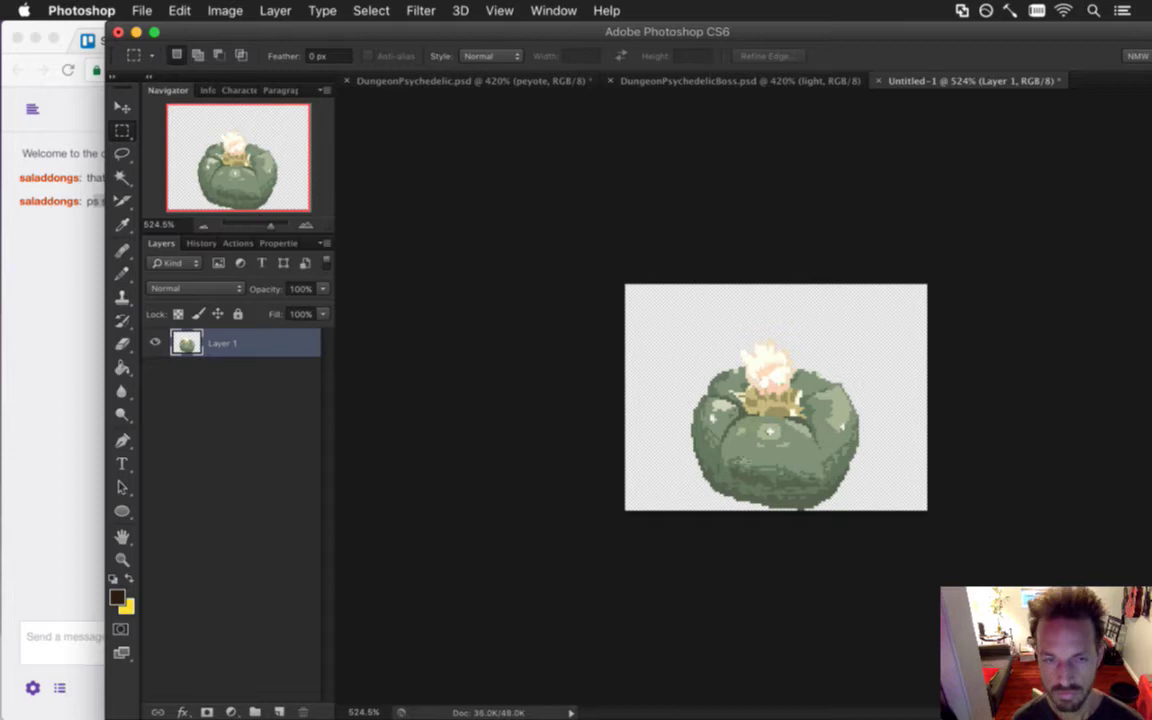
Add a neutral grey Solid Color fill layer and place it beneath the peyote layer as a background.
scroll(696, 453, "up", 3)
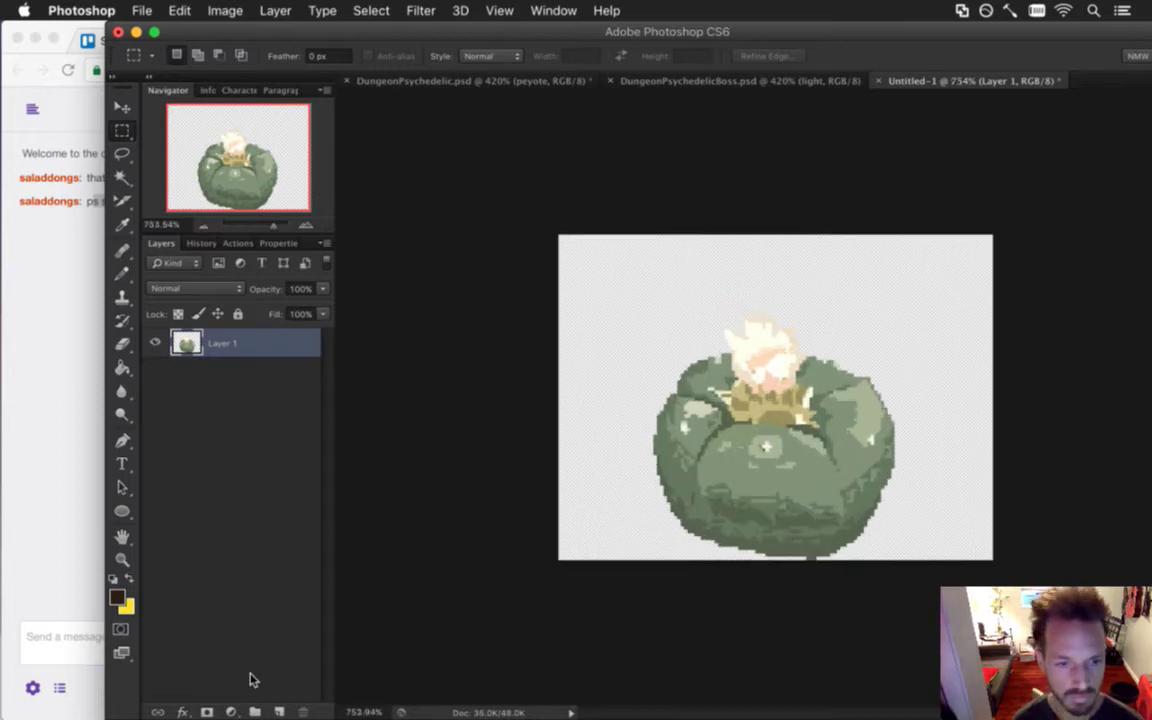
left_click(233, 706)
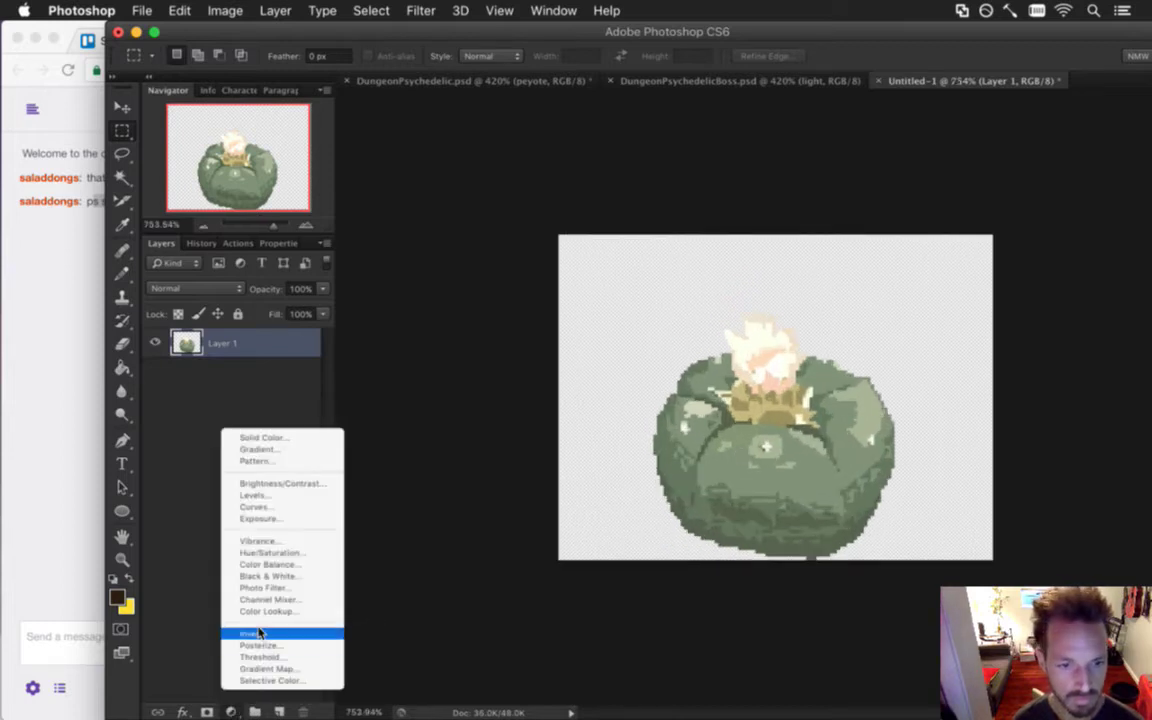
left_click(272, 441)
left_click(300, 466)
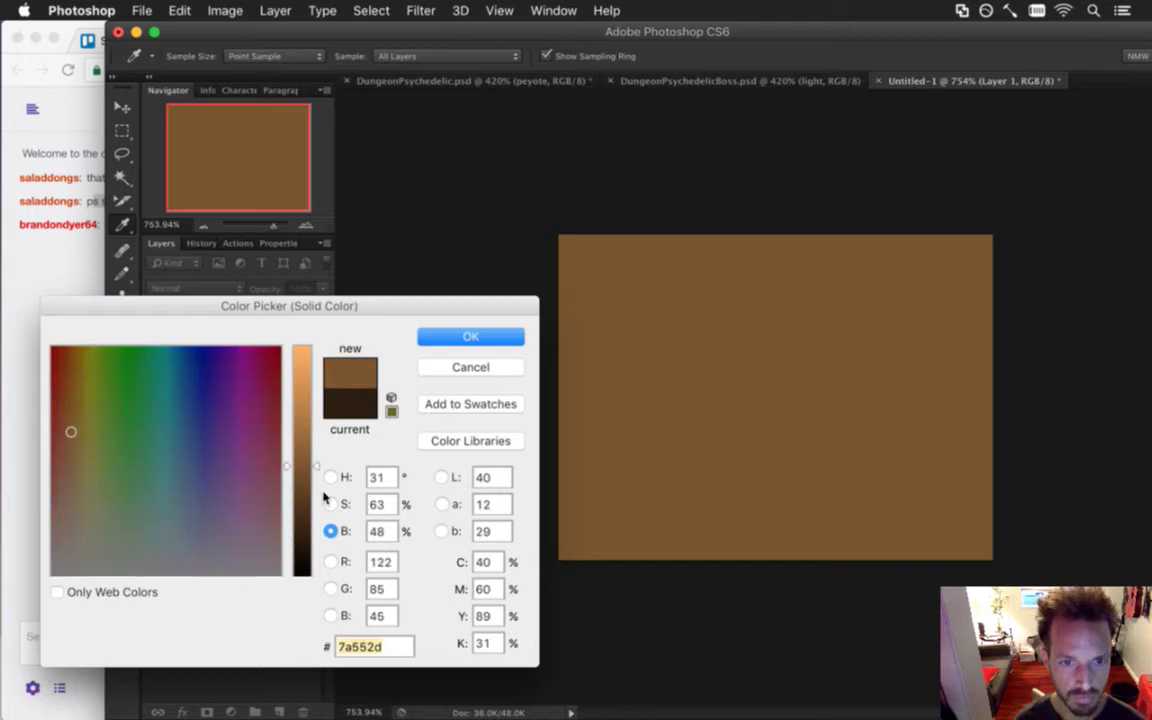
left_click(330, 504)
left_click_drag(309, 531, 309, 580)
left_click(466, 338)
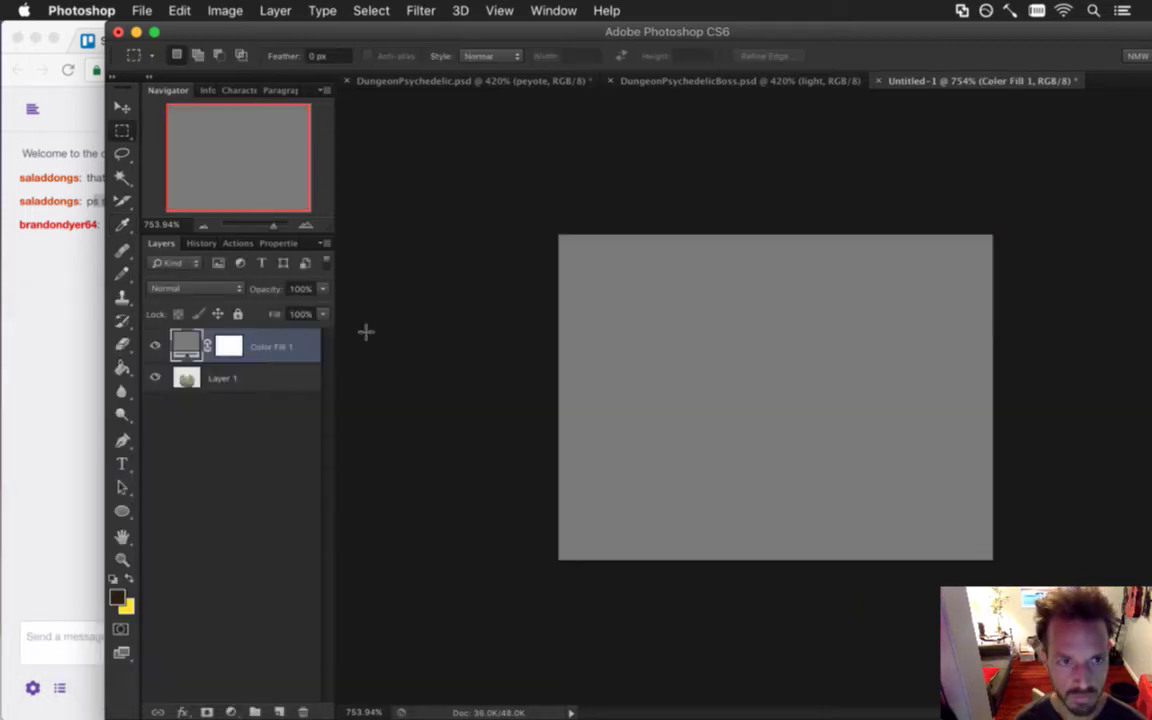
left_click_drag(185, 345, 168, 362)
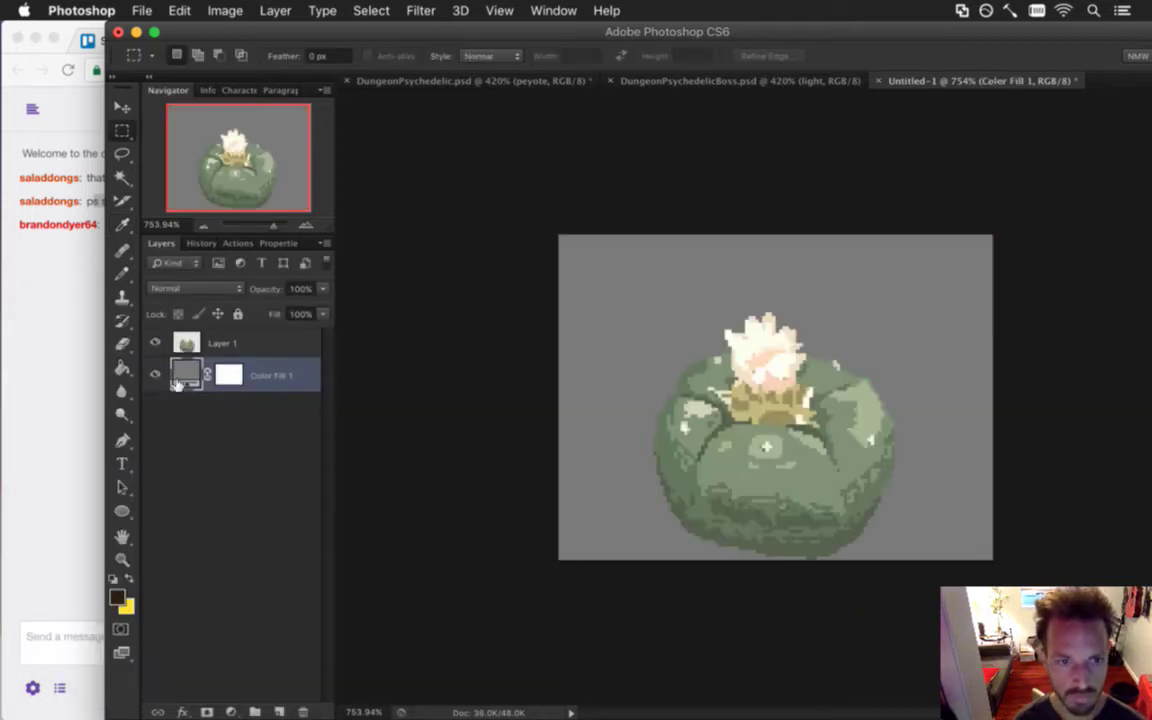
Check the newest message in the Twitch chat in Chrome and return to Photoshop.
left_click(55, 302)
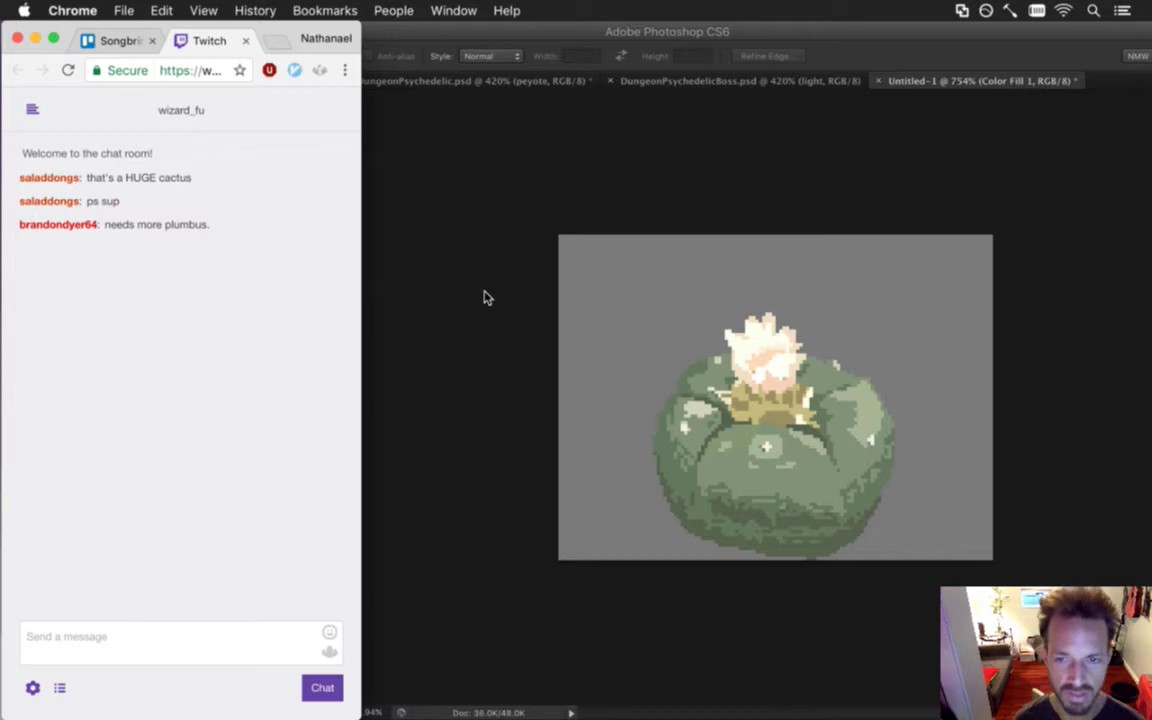
left_click(436, 268)
Draw a rectangular marquee selection around the pale flower on top of the peyote.
left_click_drag(732, 342, 806, 398)
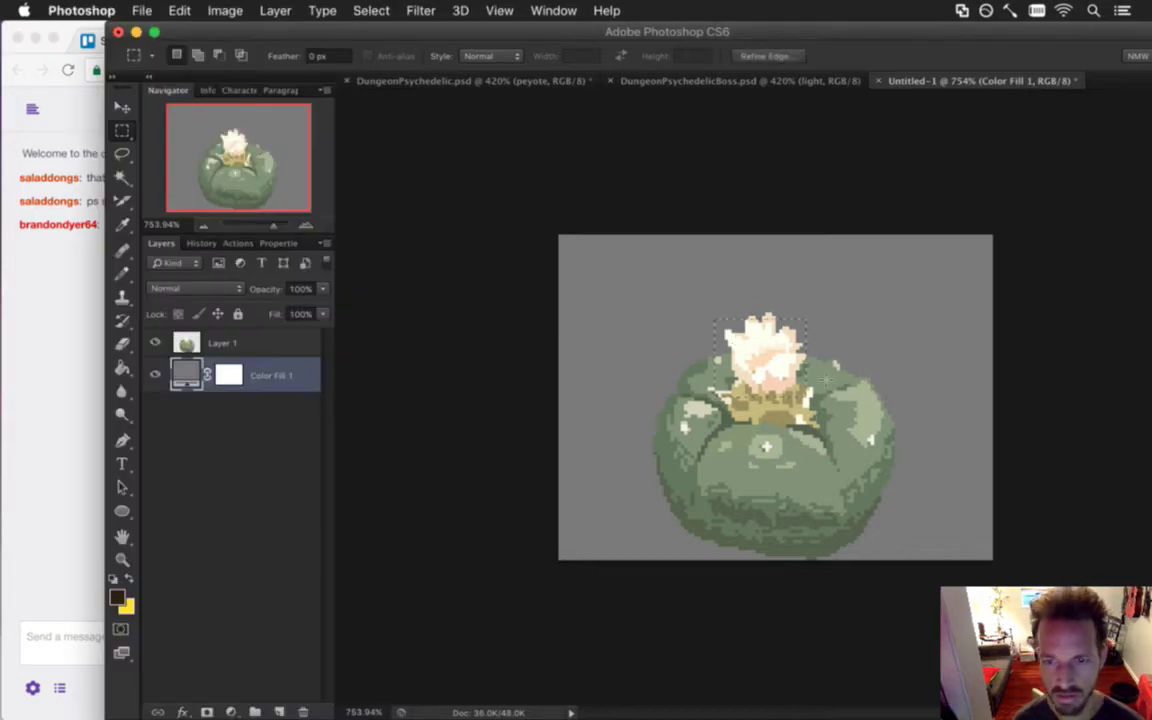
Clear the marquee selection and delete the layer mask from the grey Color Fill 1 layer.
key("super+d")
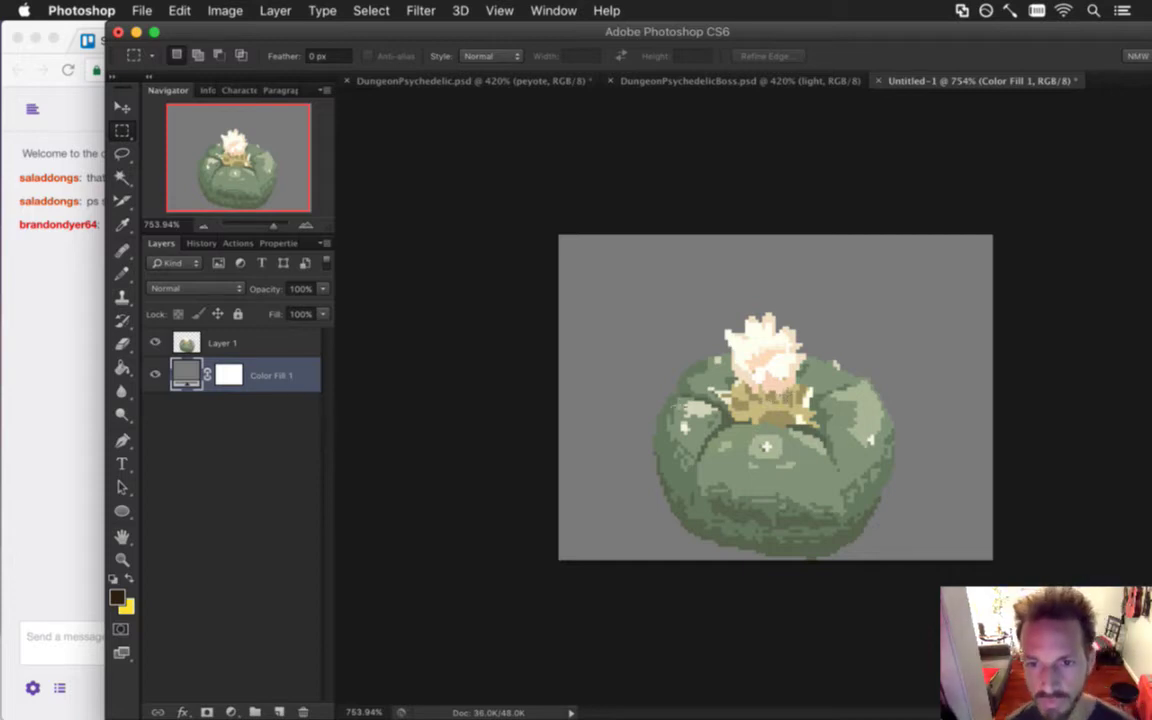
right_click(229, 375)
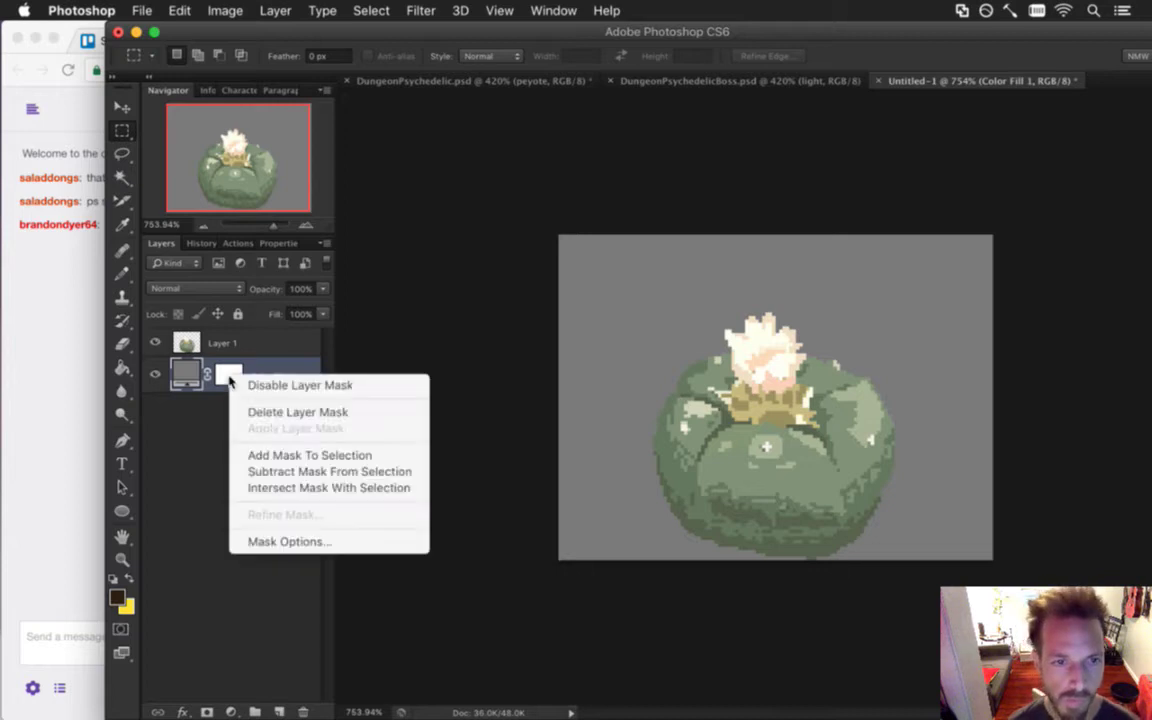
left_click(284, 413)
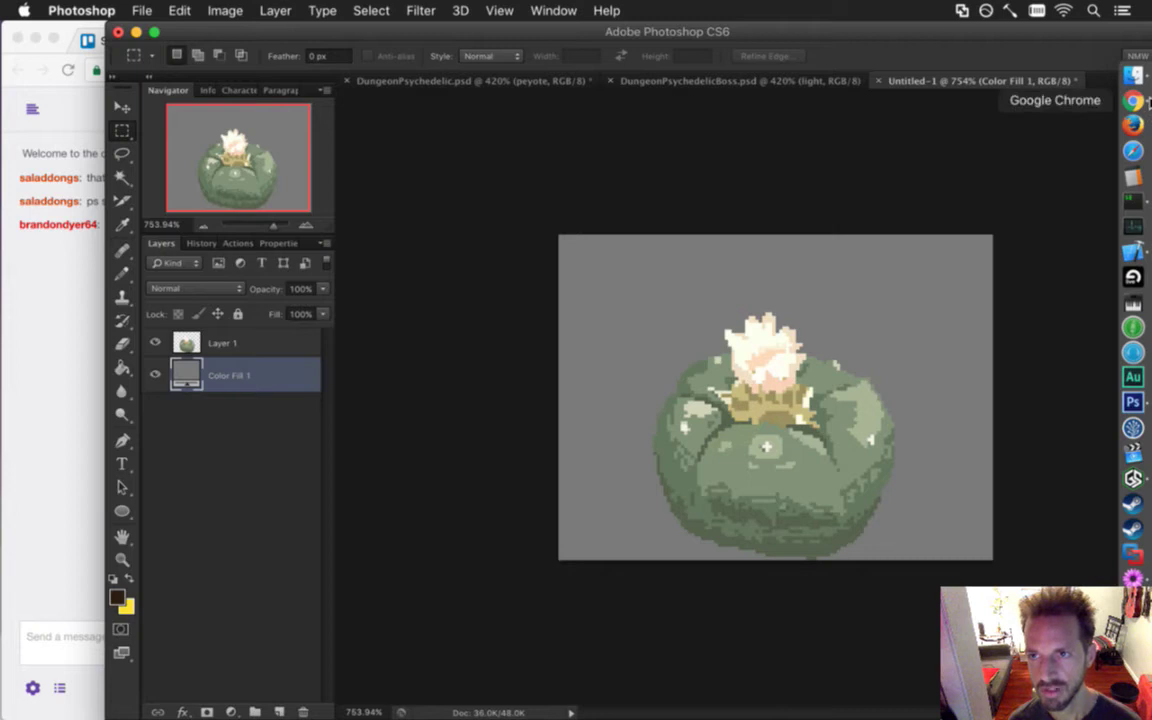
Switch to Chrome and search for "define plumbus" in a new browser window.
left_click(1134, 100)
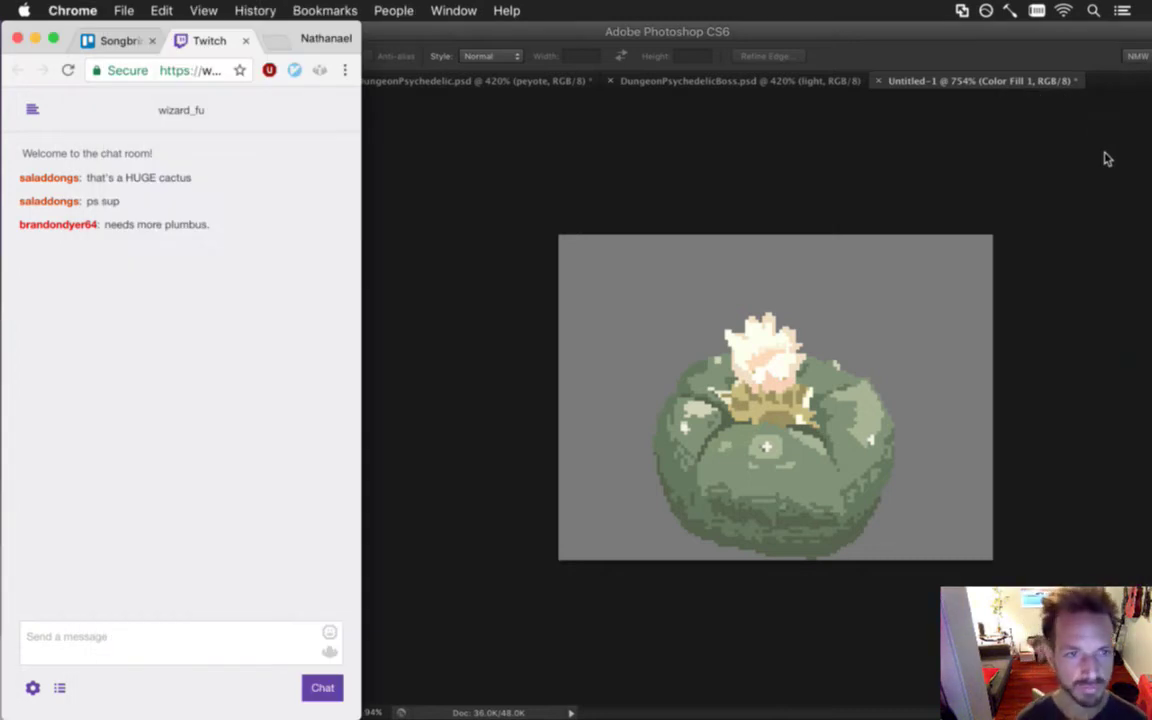
key("super+n")
type("de")
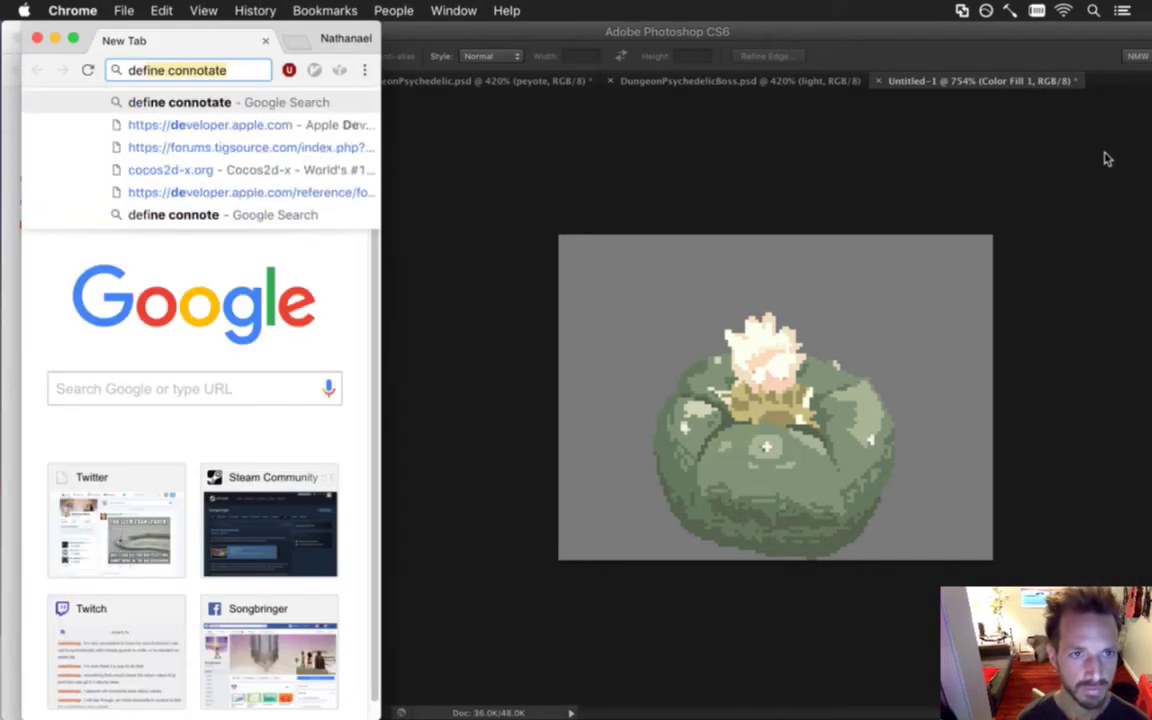
type("fine plum")
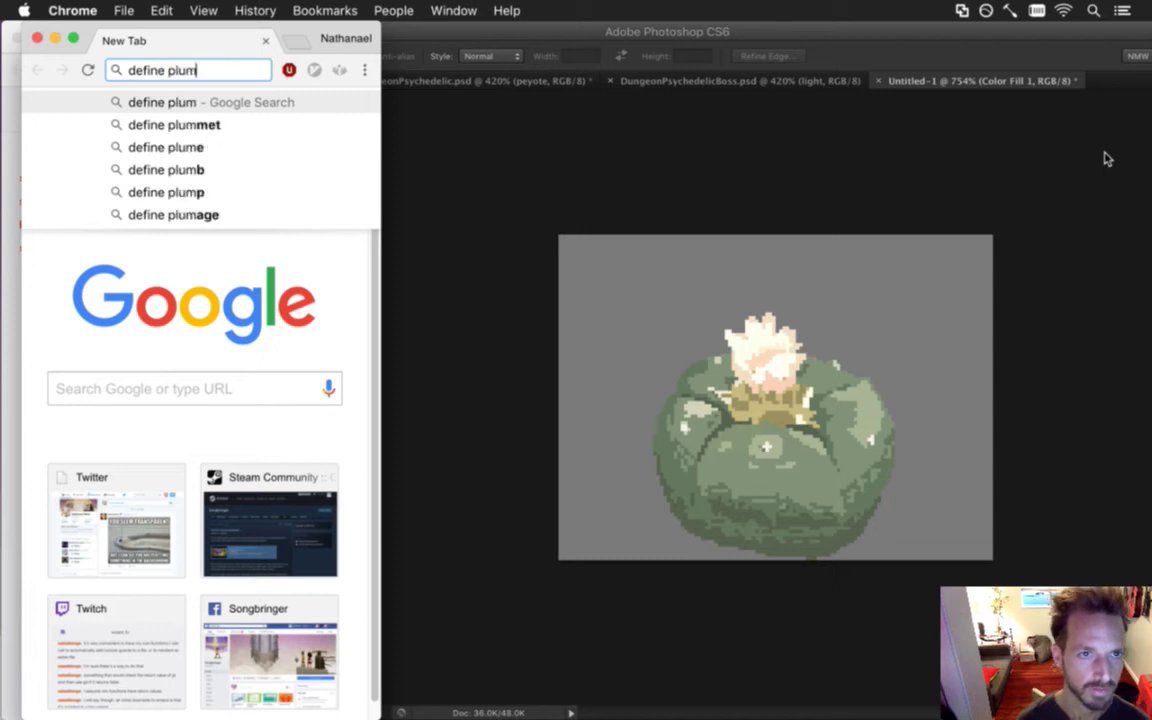
type("bus")
key("Return")
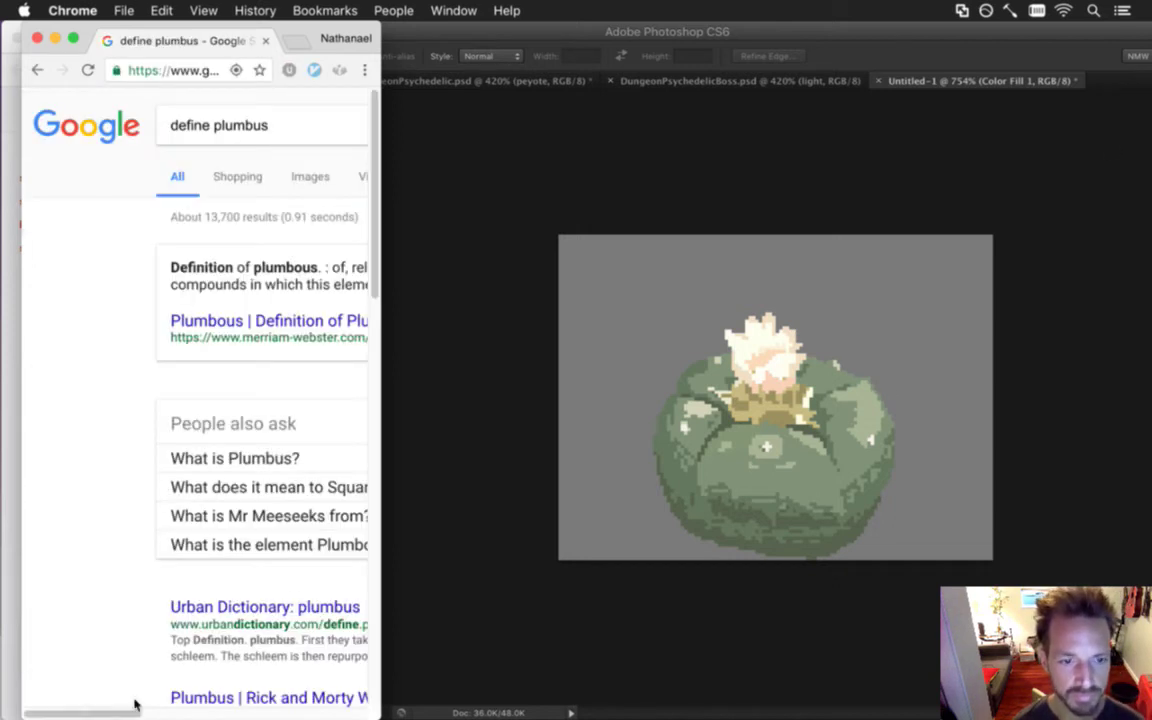
Read the plumbus search results and the newest Twitch chat message, close the search window and return to Photoshop.
mouse_move(125, 714)
left_mouse_down()
mouse_move(230, 714)
mouse_move(125, 714)
left_mouse_up()
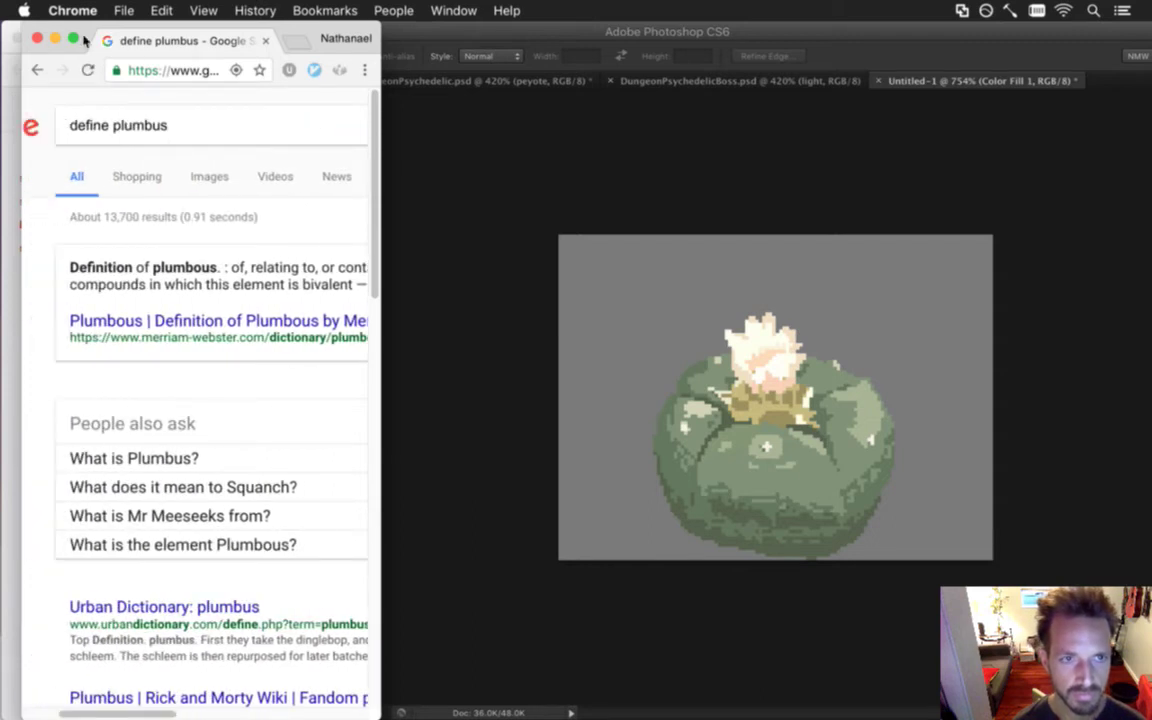
left_click_drag(90, 28, 512, 140)
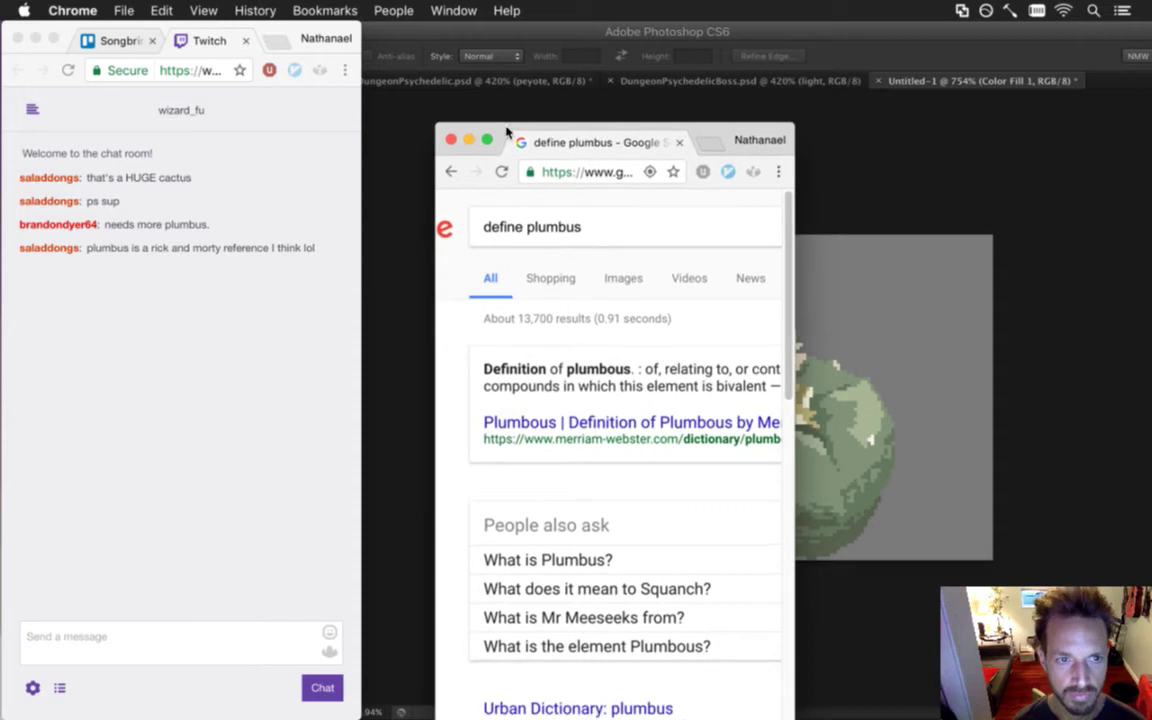
left_click(141, 257)
left_click_drag(158, 257, 290, 259)
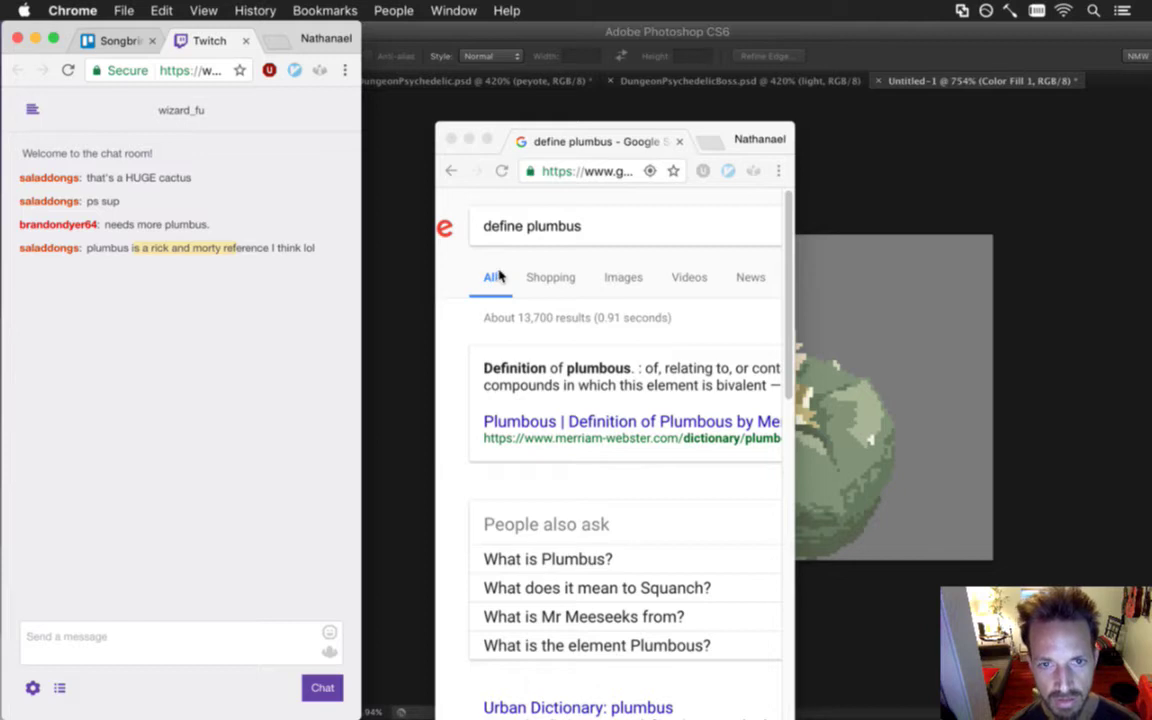
left_click_drag(697, 127, 701, 114)
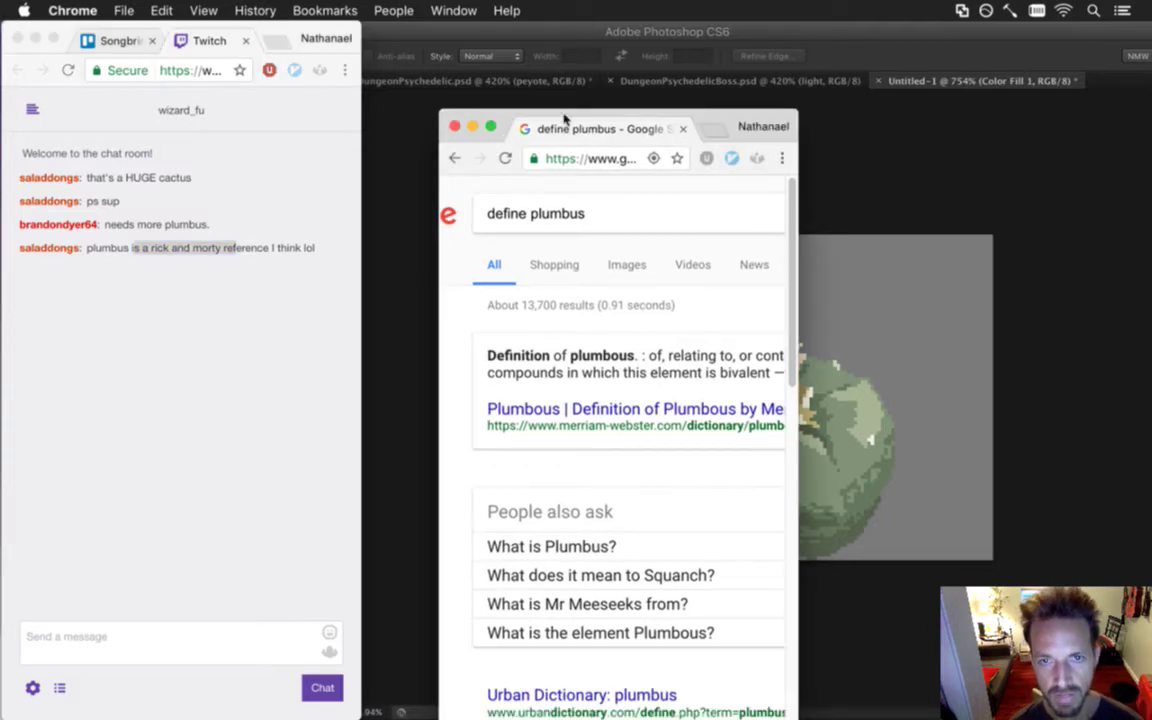
left_click(454, 127)
left_click(504, 203)
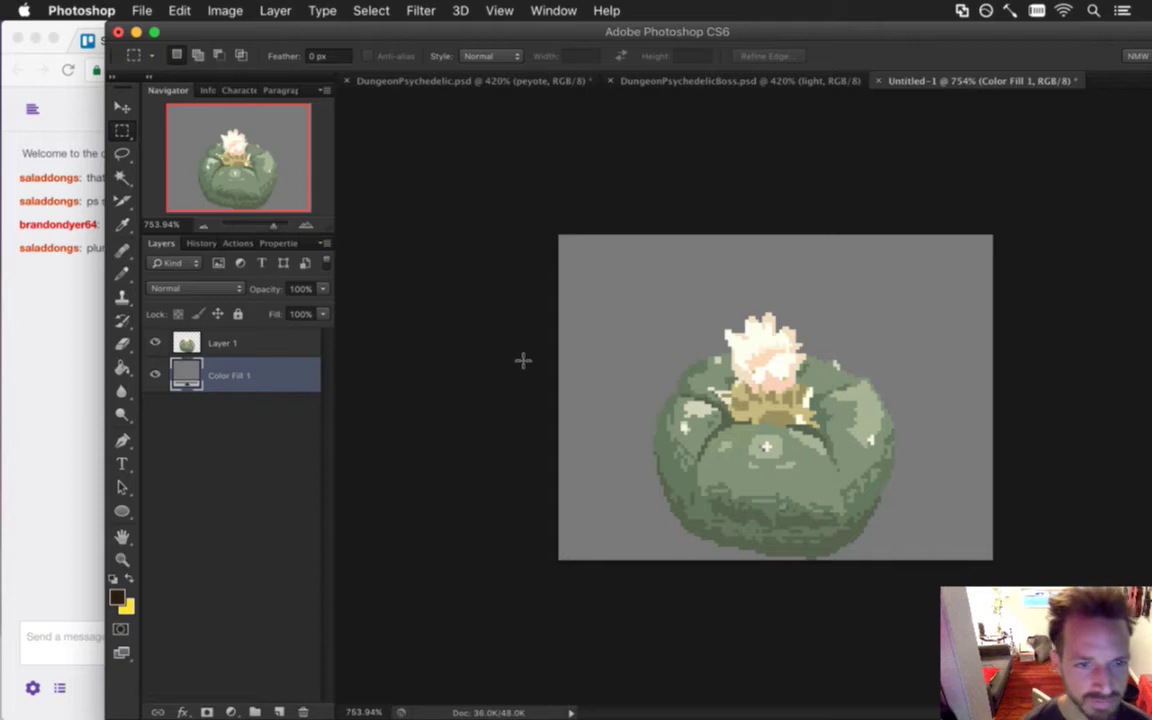
Save the document in Photoshop format as BigCactus.psd in the Shadow folder inside sprites.
key("super+s")
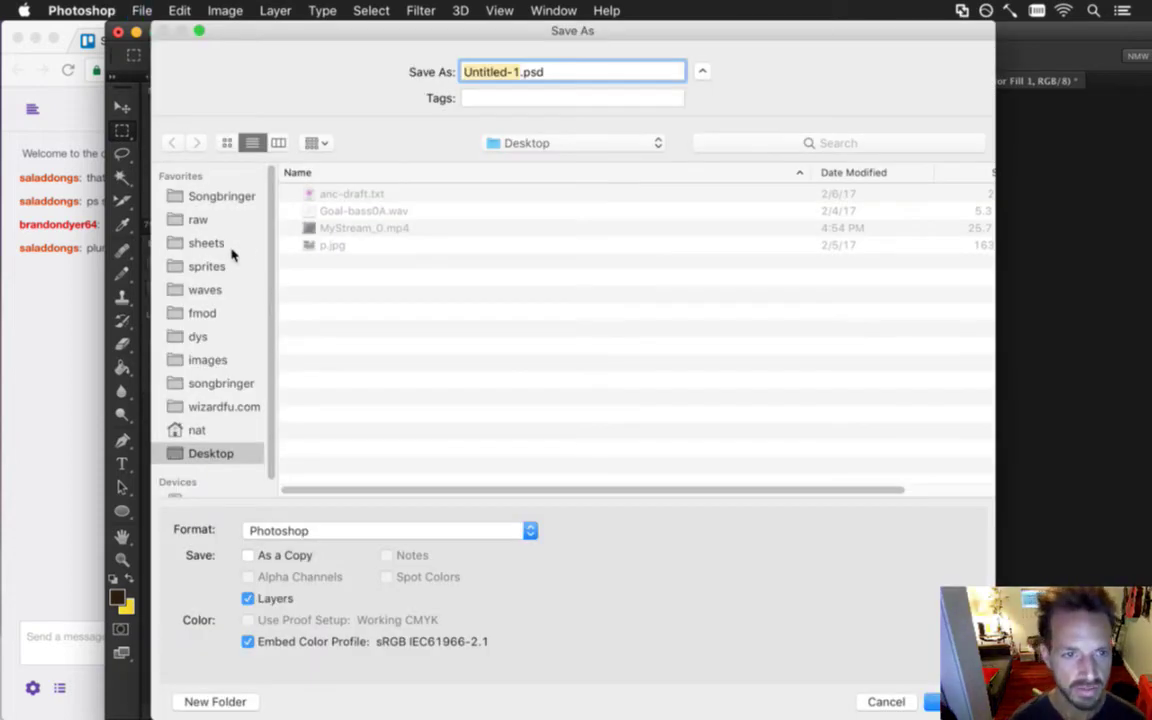
left_click(229, 266)
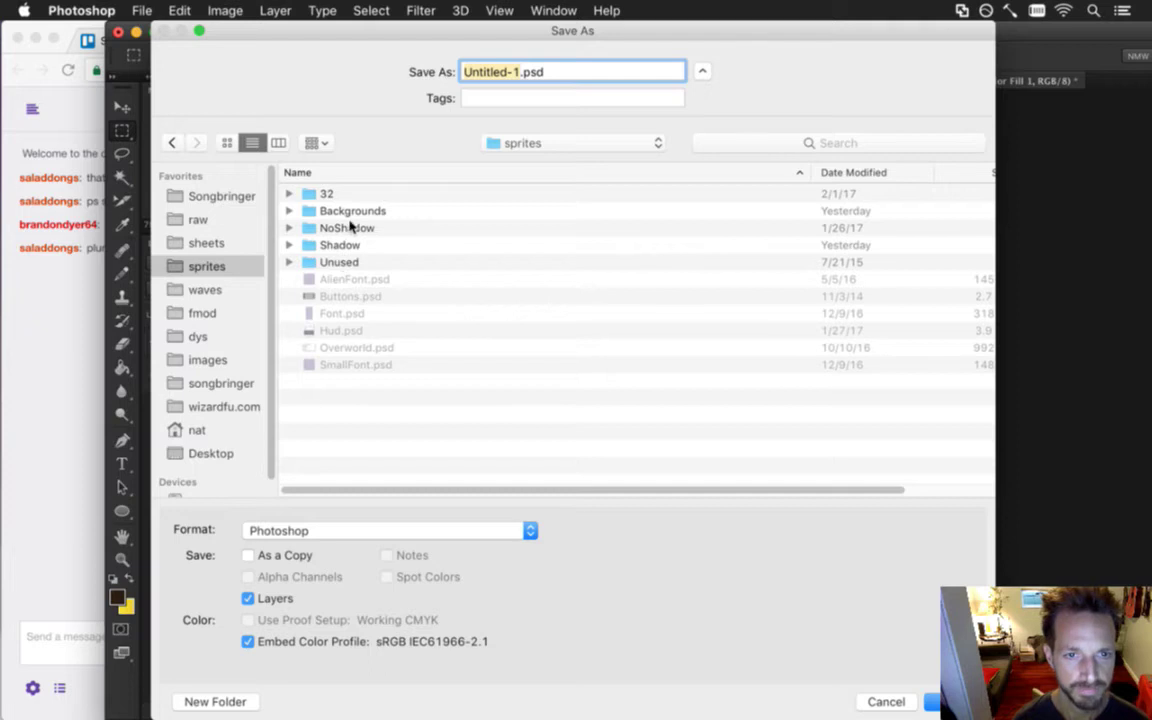
left_click(340, 245)
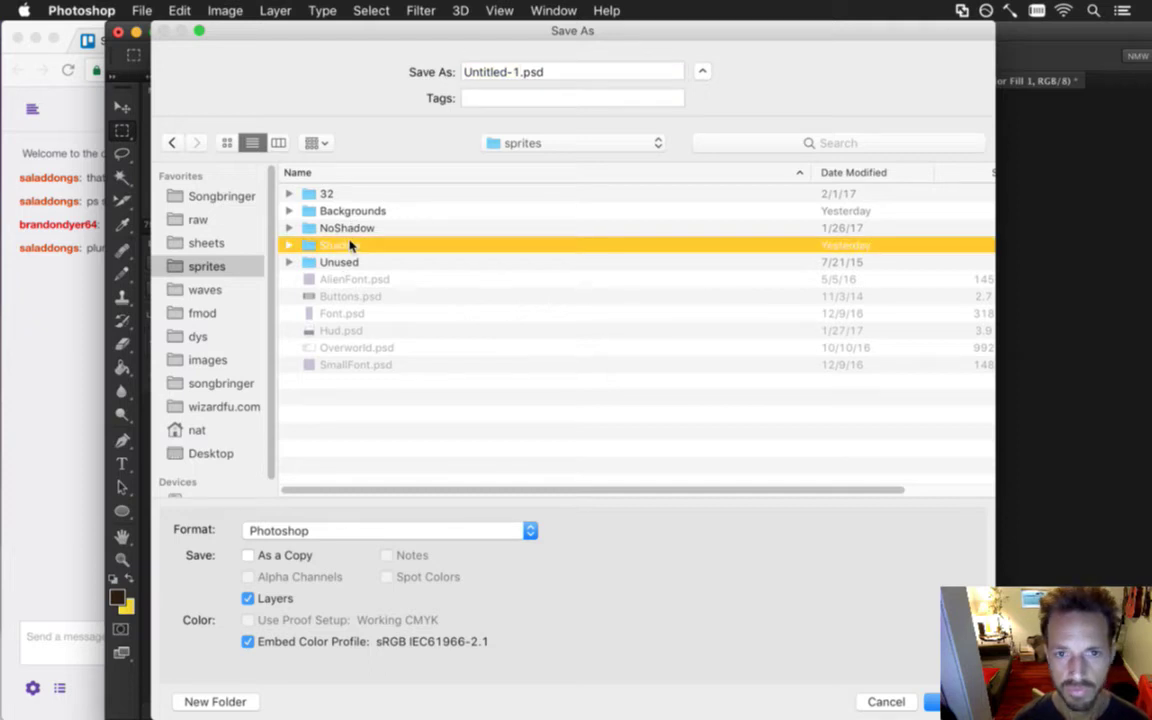
double_click(343, 245)
key("Tab")
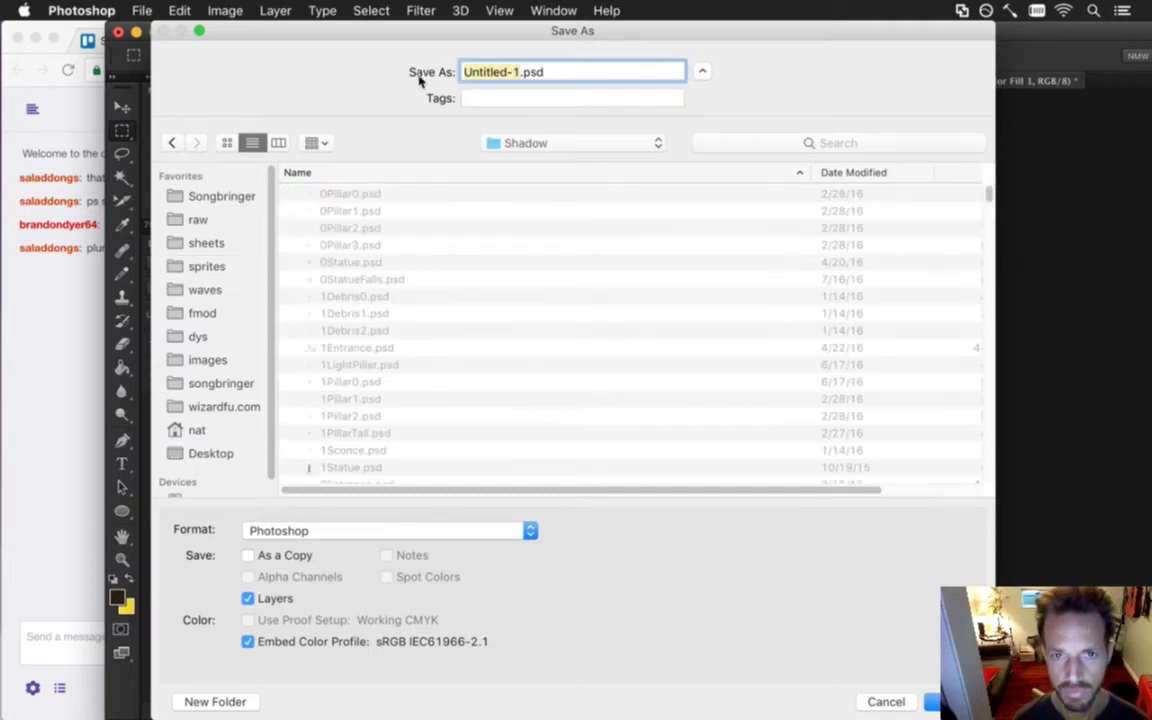
type("BigCactus")
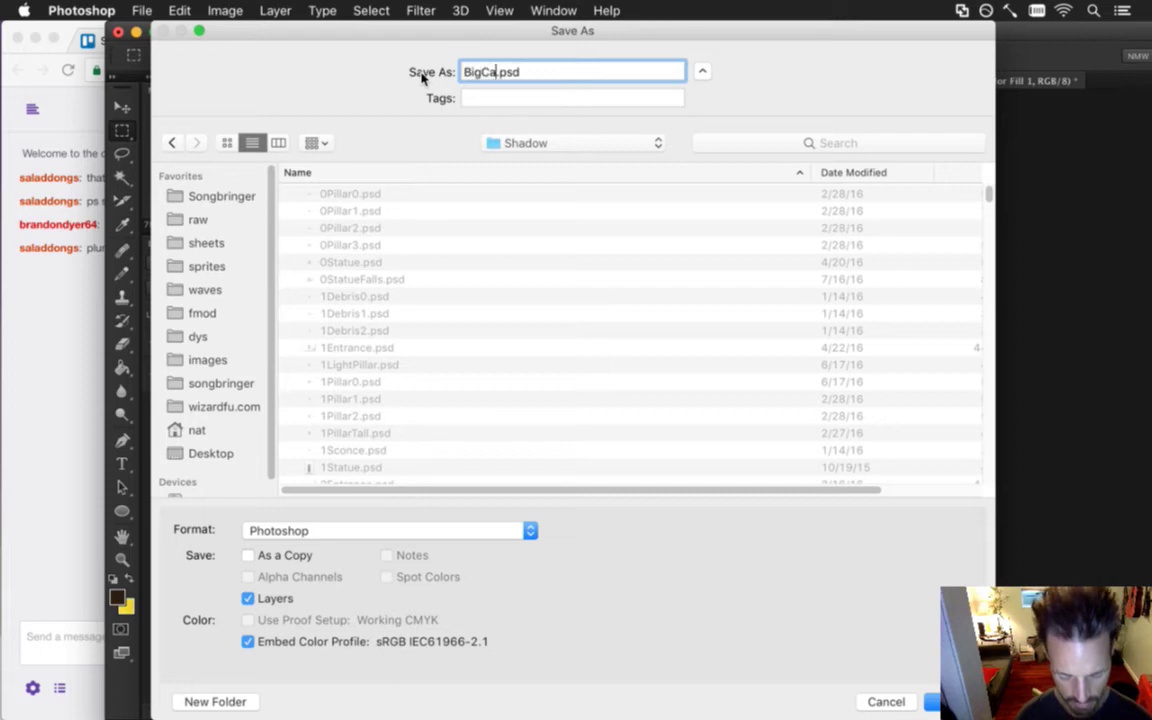
key("Return")
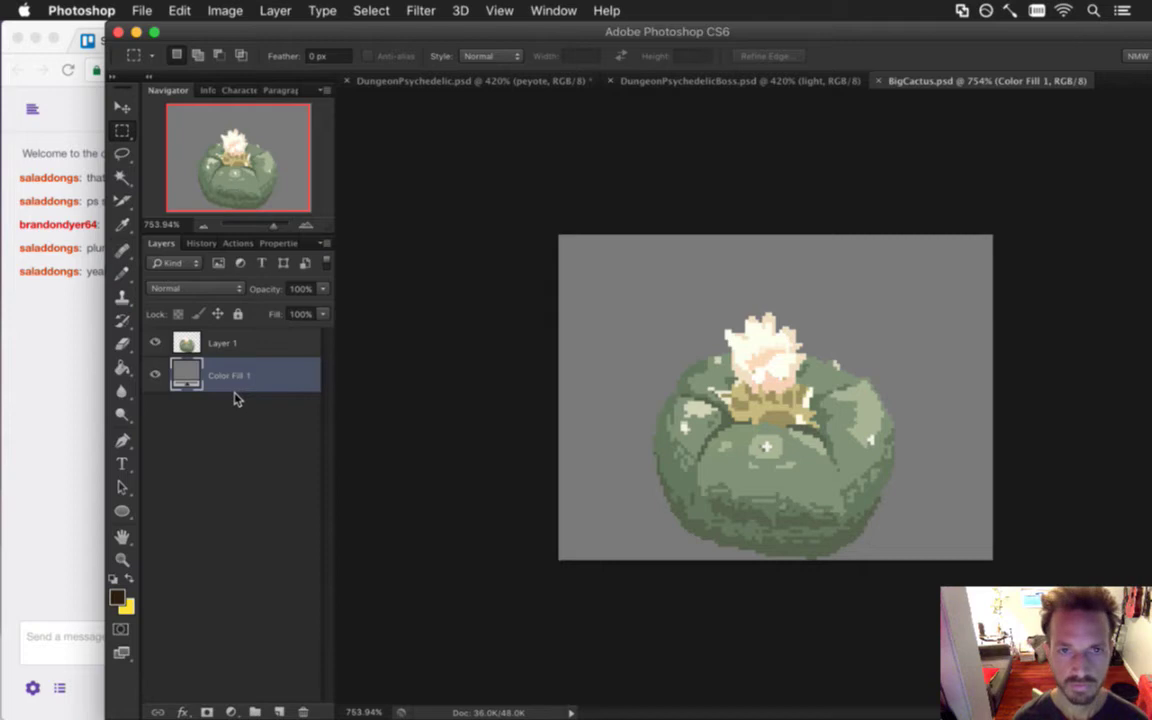
Export the cactus as transparent PNG-24 BigCactus.png into the Shadow folder inside sheets, hiding the grey fill only for the export, and save the document.
left_click(156, 374)
key("alt+shift+super+s")
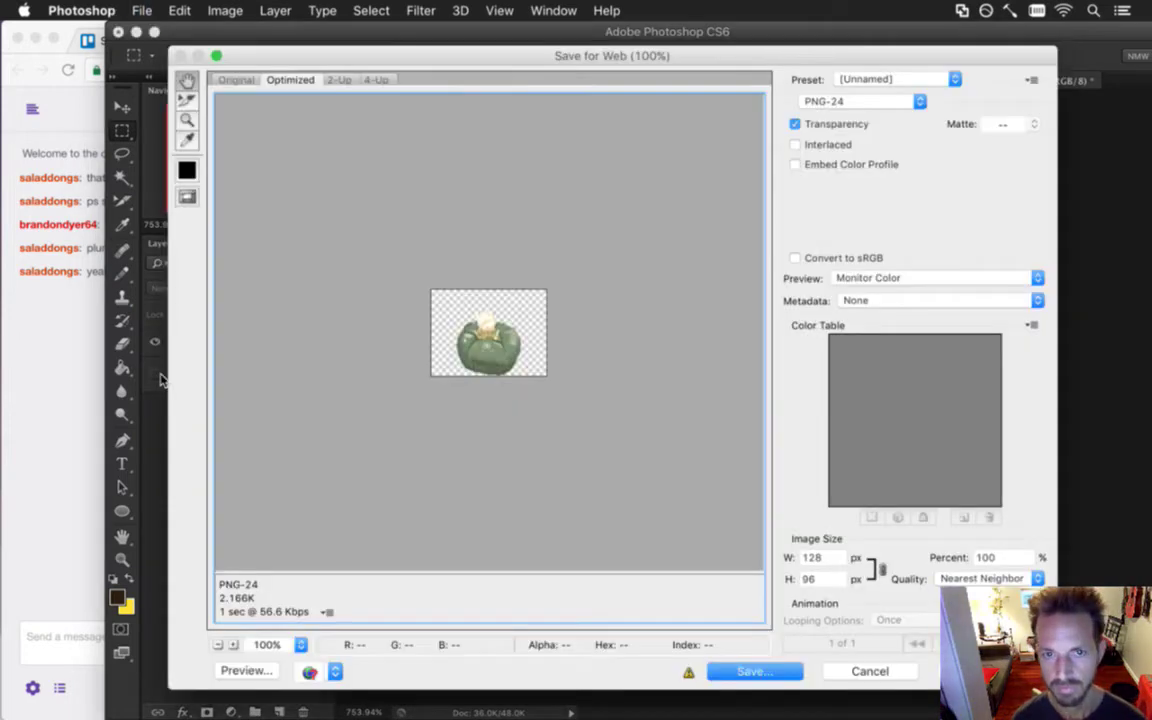
key("Return")
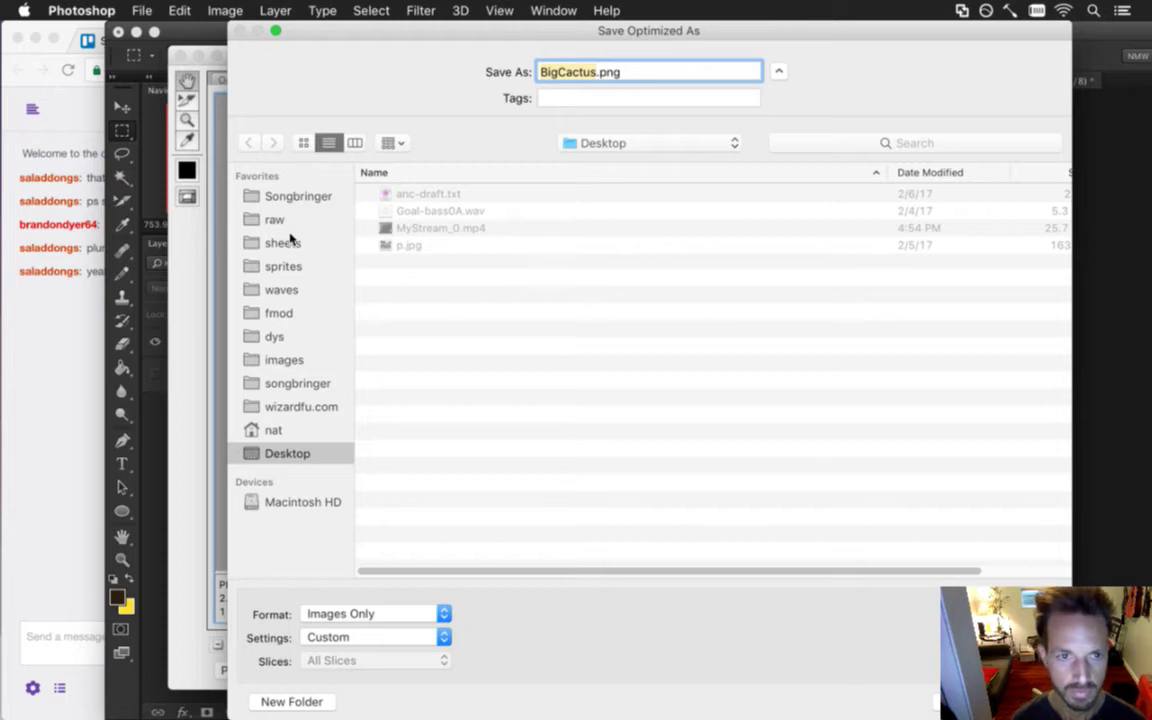
left_click(283, 243)
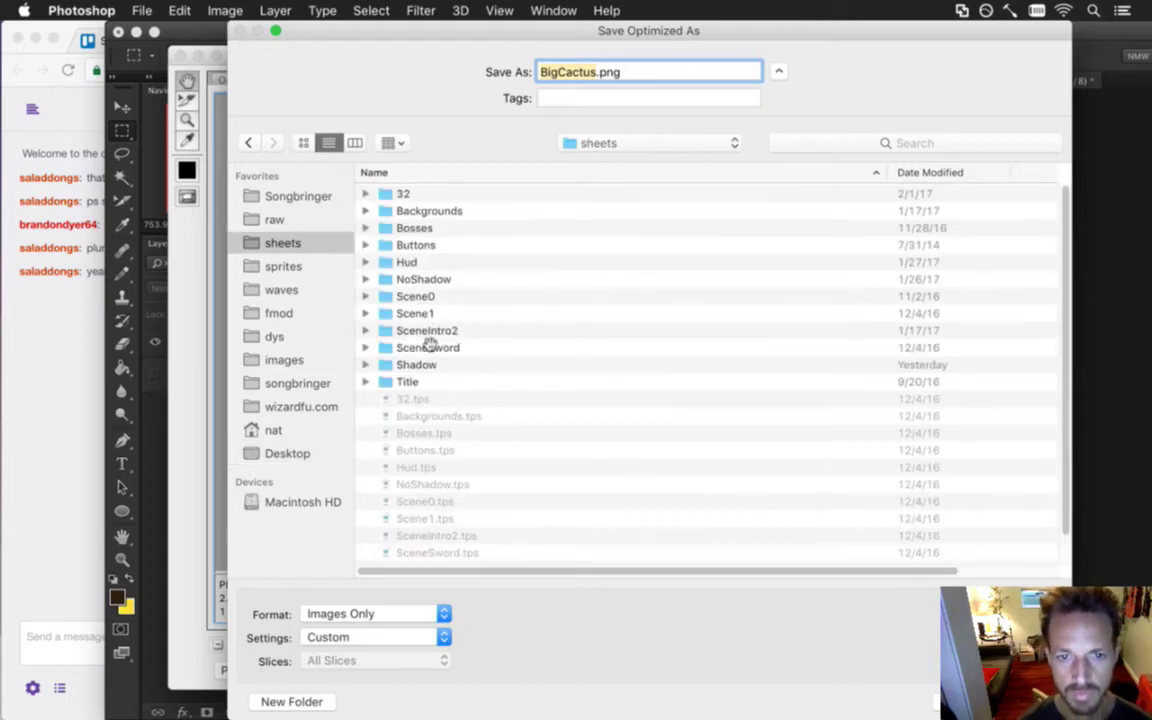
double_click(435, 366)
left_click(596, 85)
key("Return")
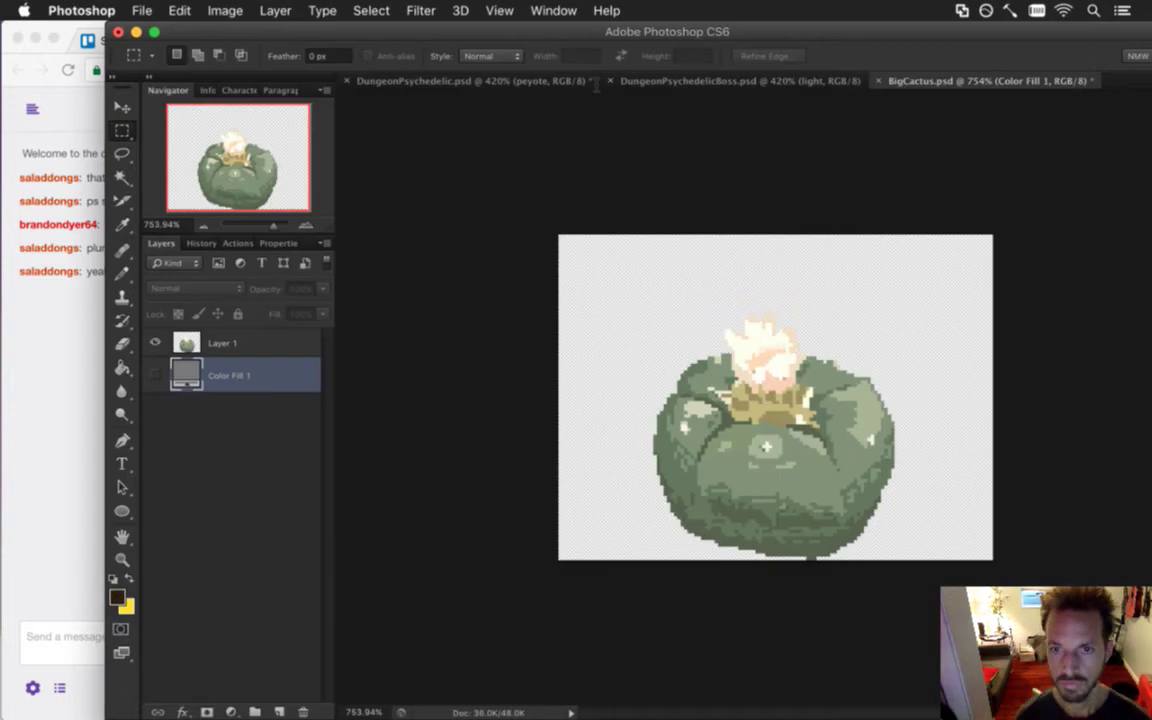
key("super+s")
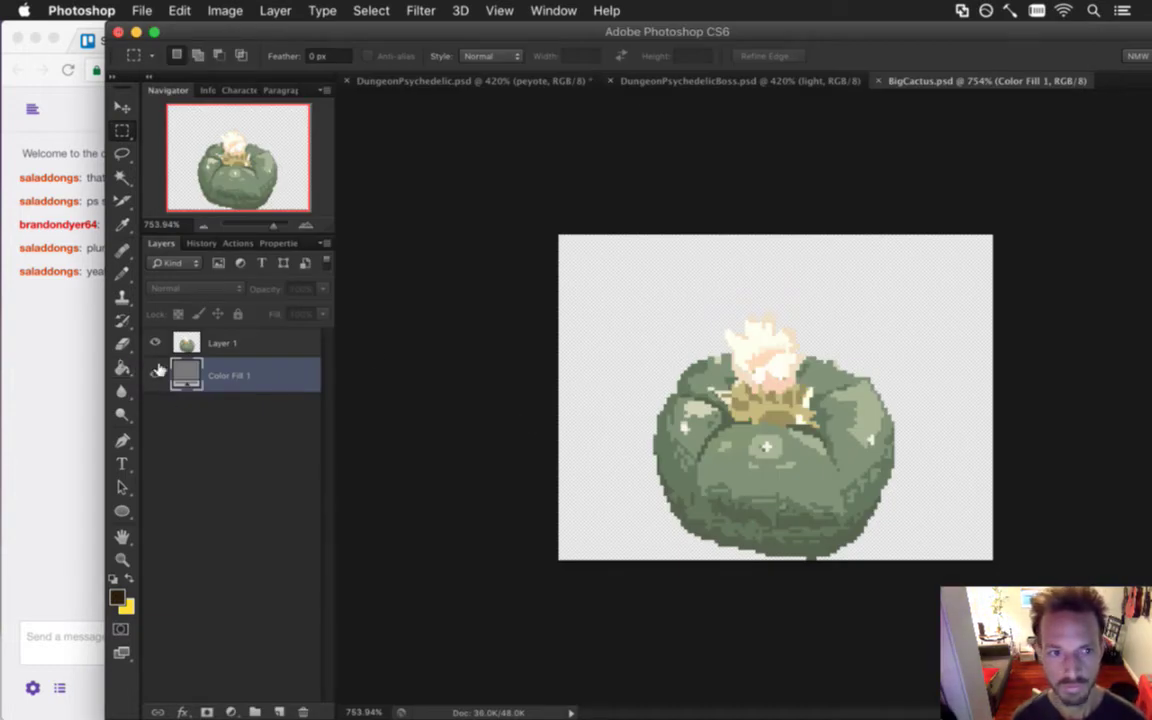
left_click(155, 374)
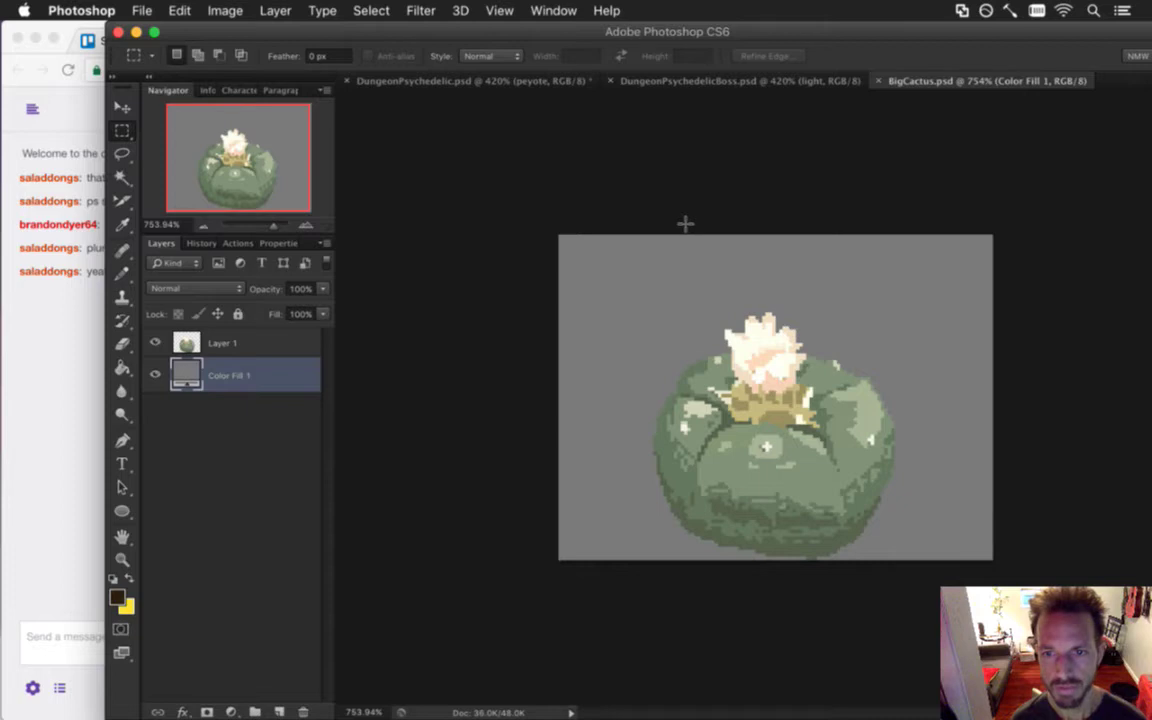
In DungeonPsychedelic.psd, clear the selection and select the grass copy layer, toggling its visibility to identify the plant.
left_click(481, 81)
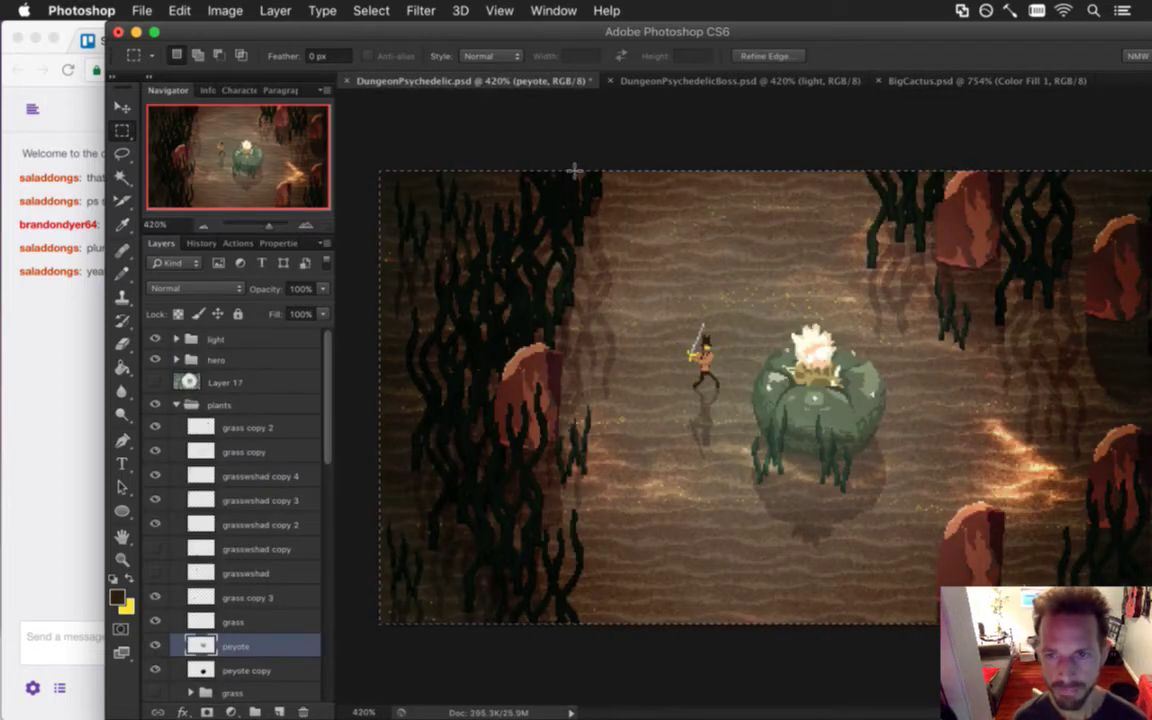
key("super+d")
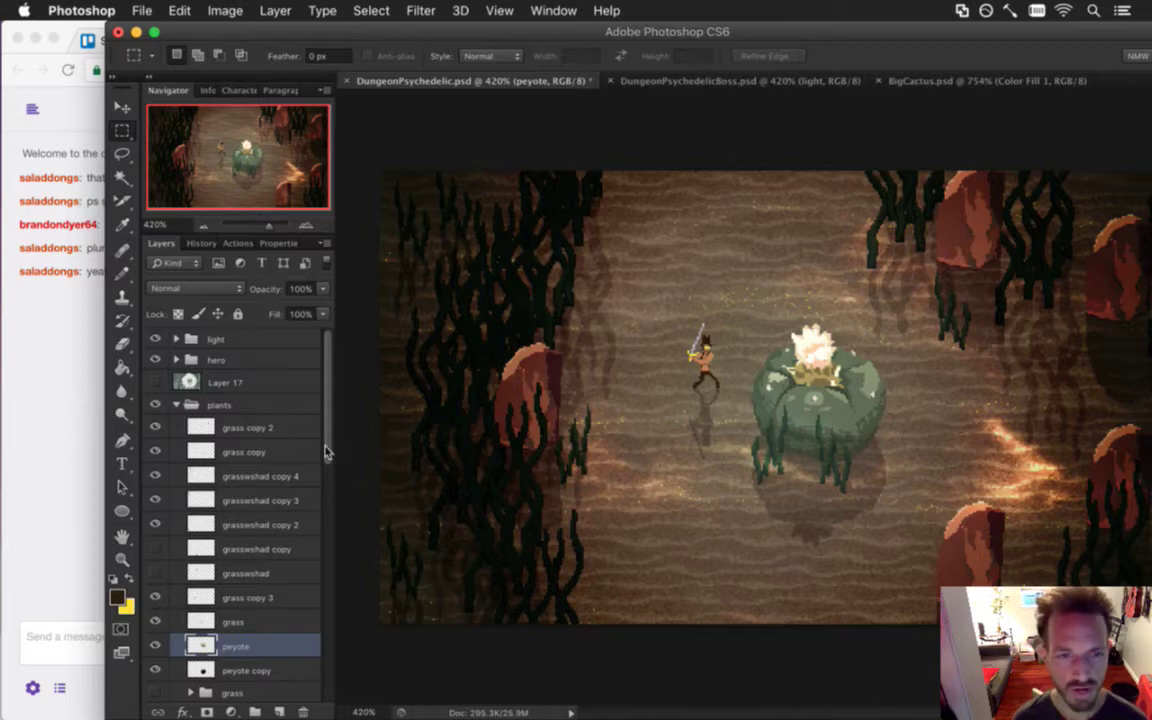
left_click(244, 450)
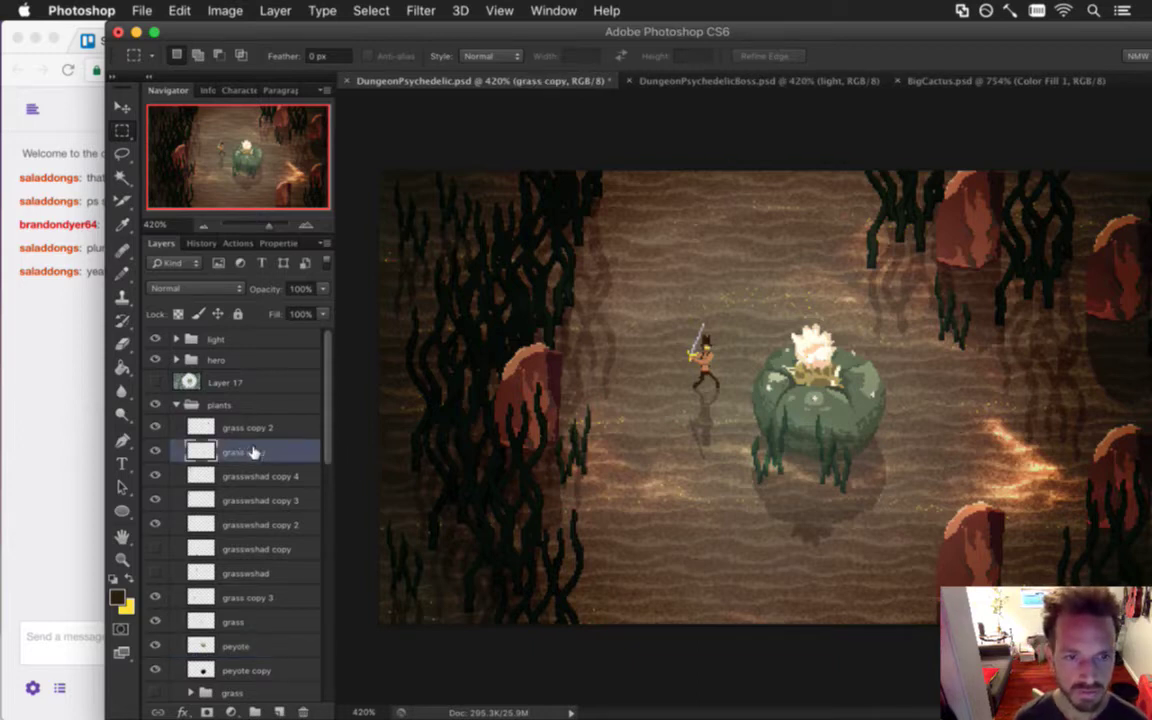
left_click(155, 450)
left_click(155, 450)
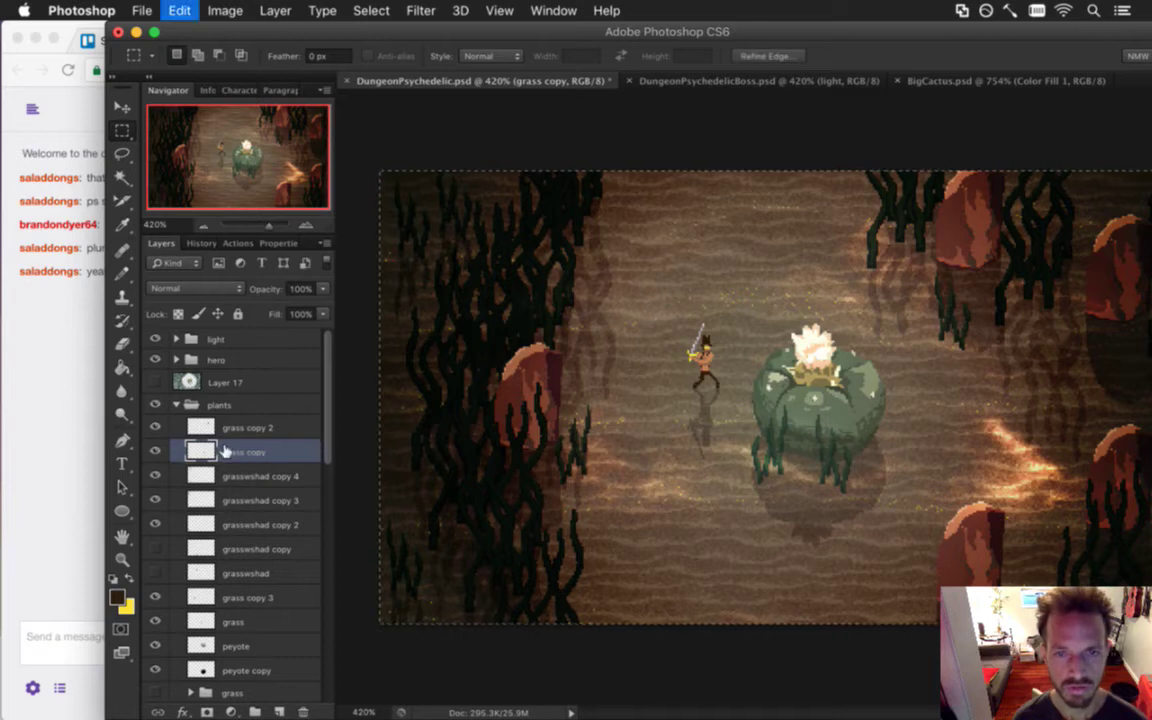
Copy the full contents of the grass copy layer and paste them into a new transparent document at clipboard size.
key("super+a")
key("super+c")
key("super+n")
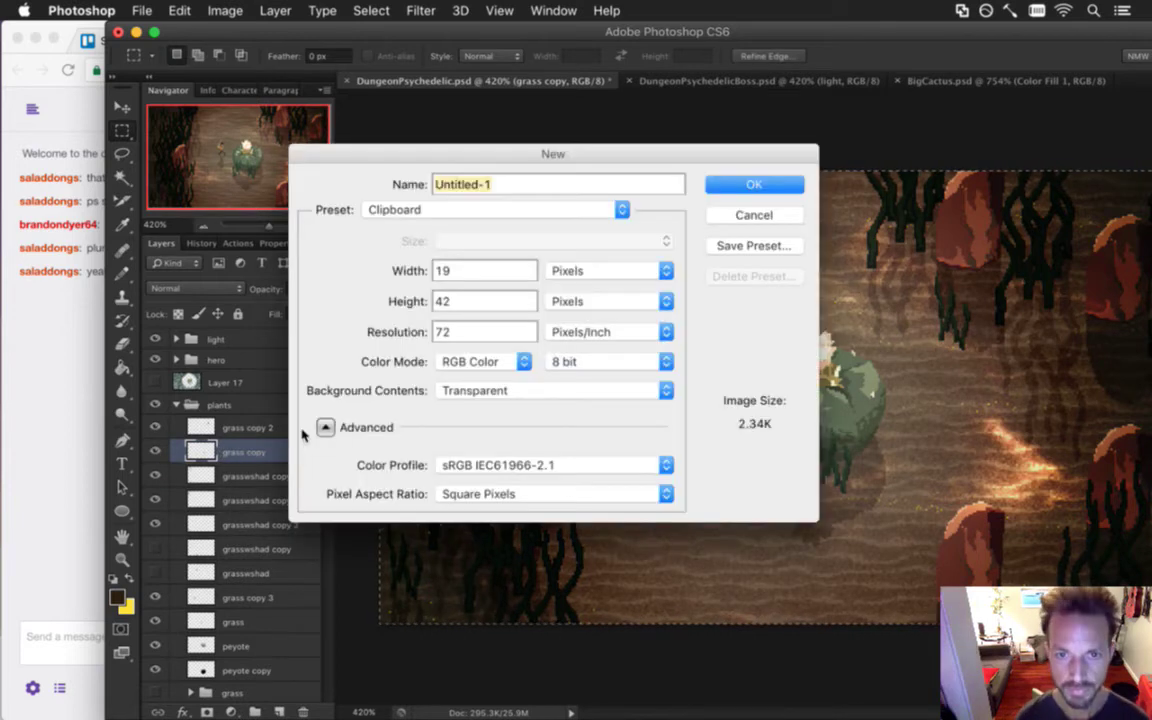
key("Return")
key("super+v")
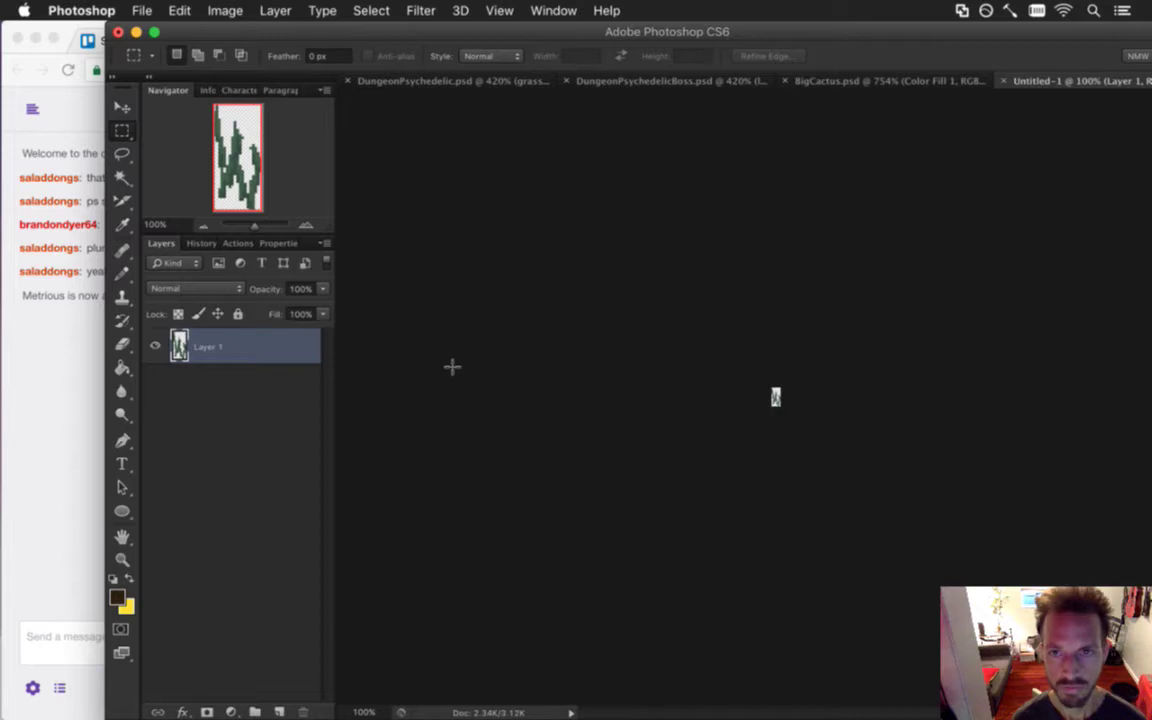
Resize the canvas of the pasted grass document to 32 by 48 pixels, anchored at the centre, and start saving it.
left_click(922, 416, "super")
left_click(922, 416, "super")
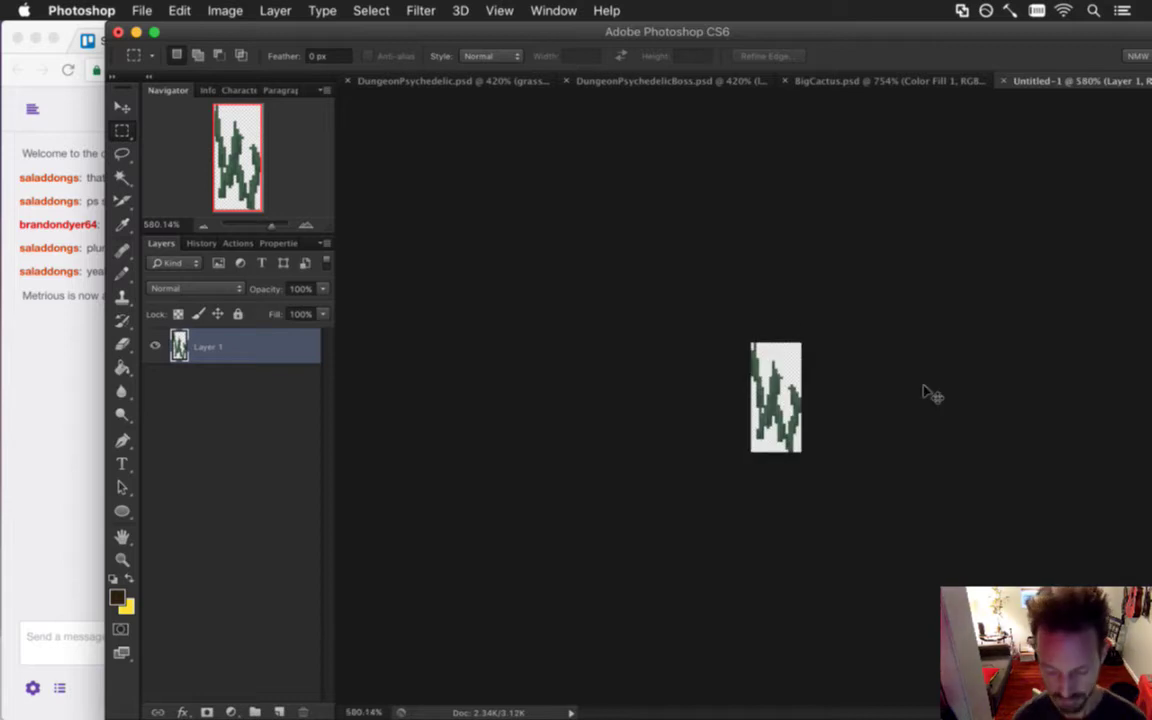
key("super+0")
scroll(766, 406, "down", 2)
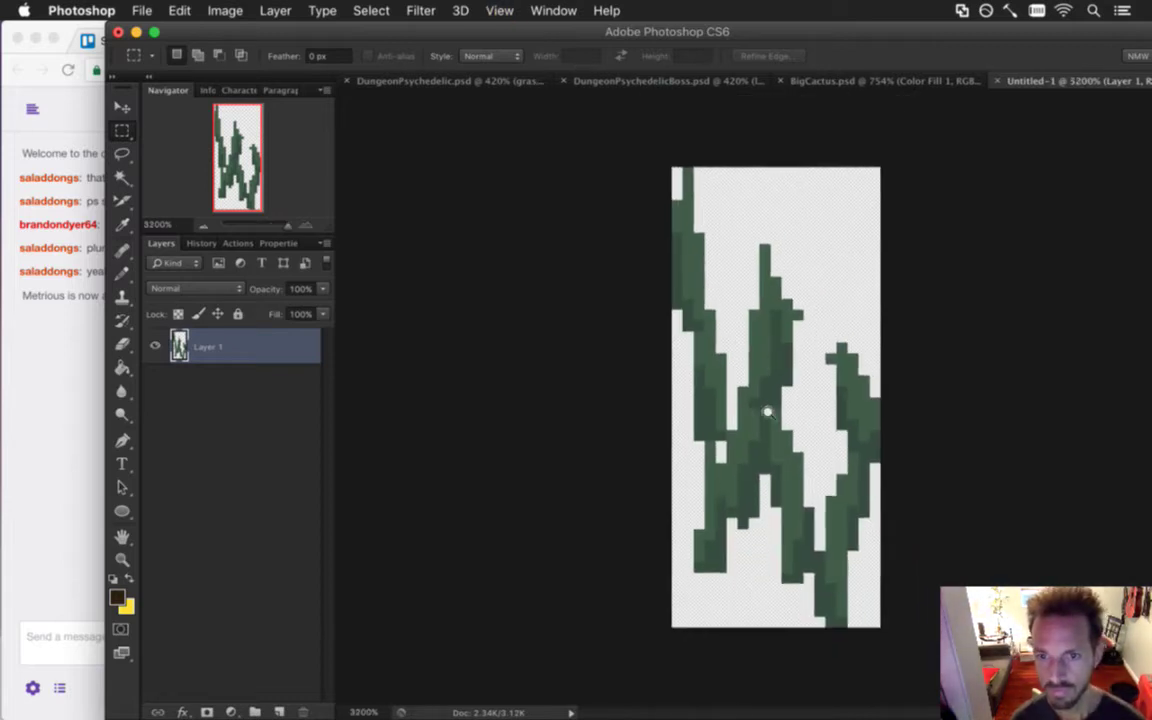
key("alt+super+c")
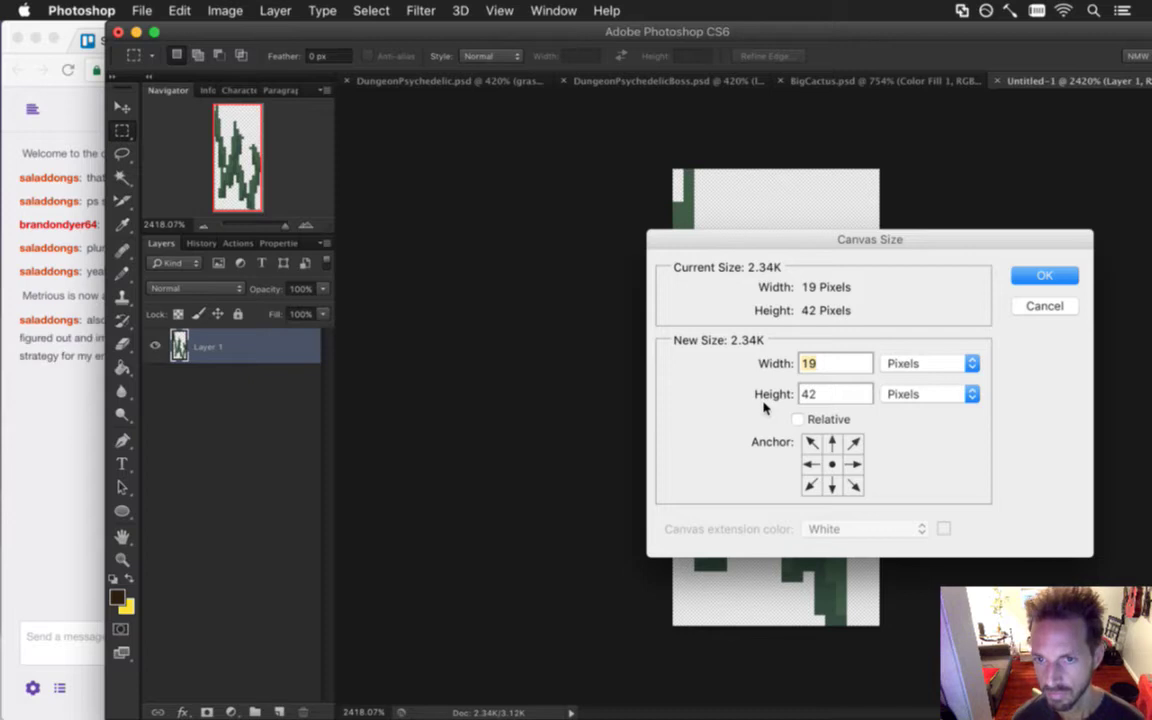
type("32")
key("Tab")
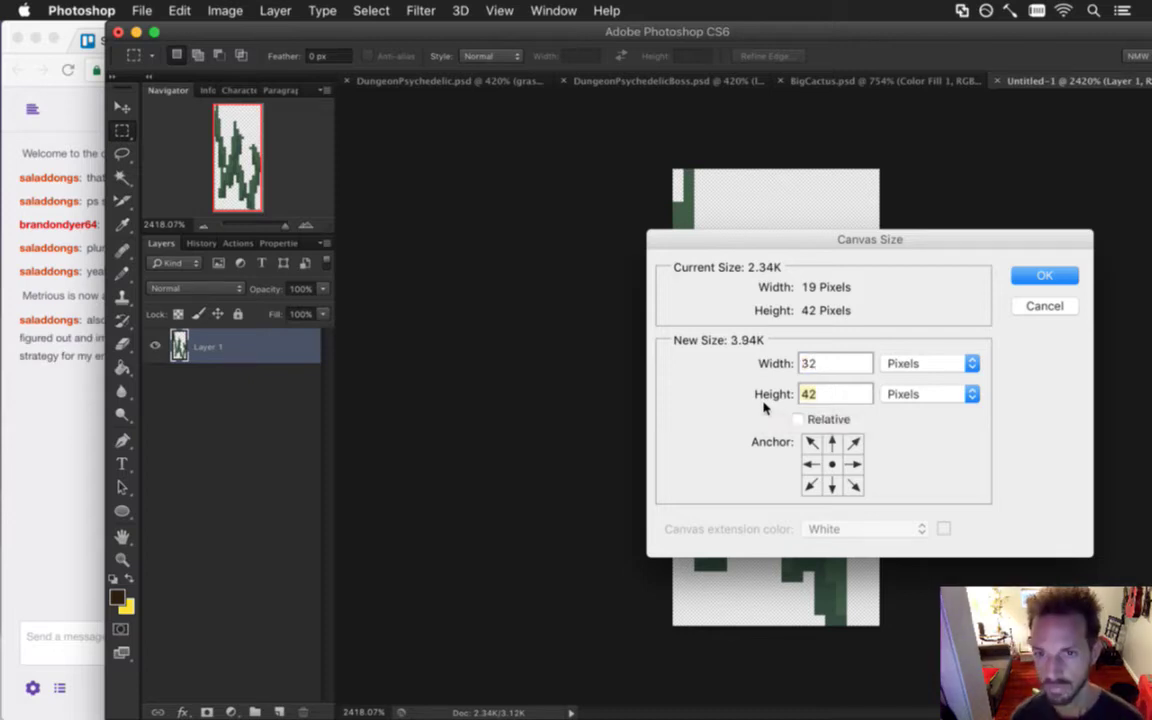
type("48")
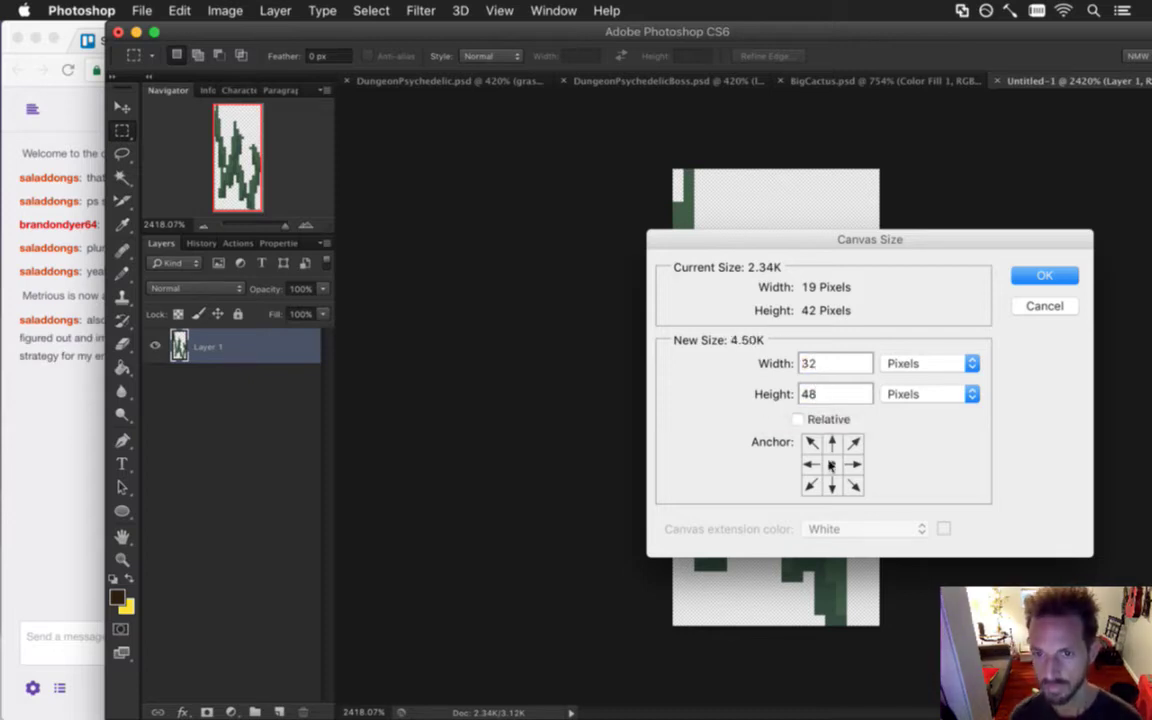
left_click(1030, 280)
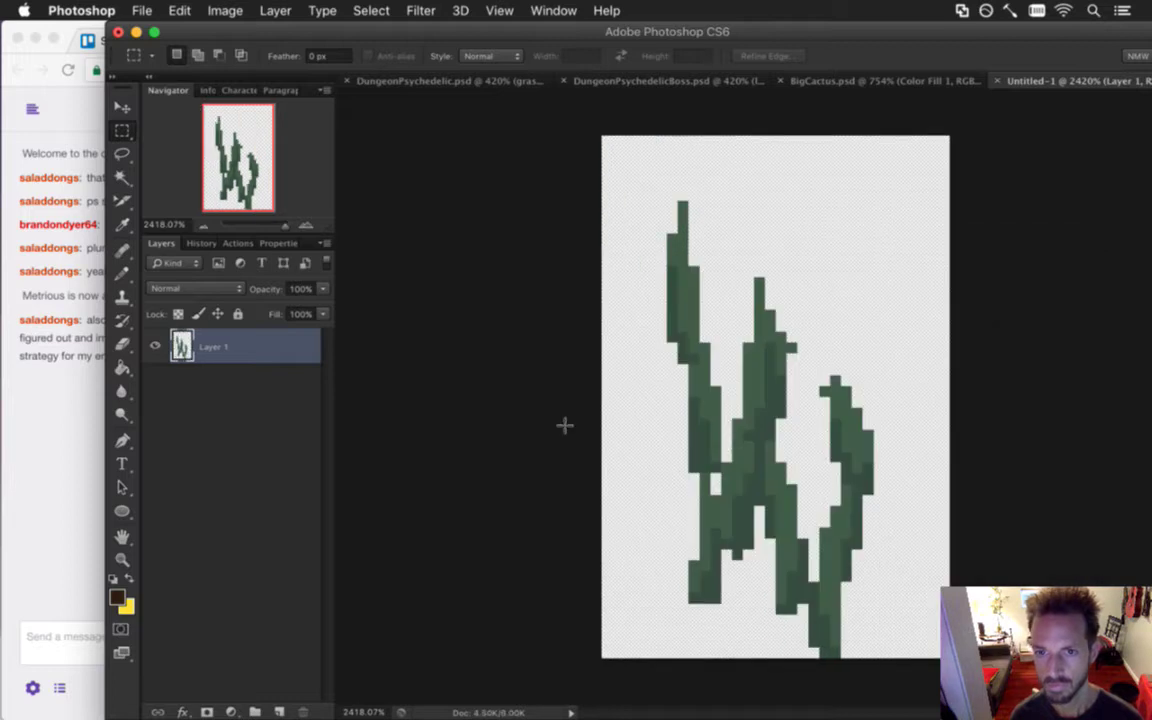
key("super+s")
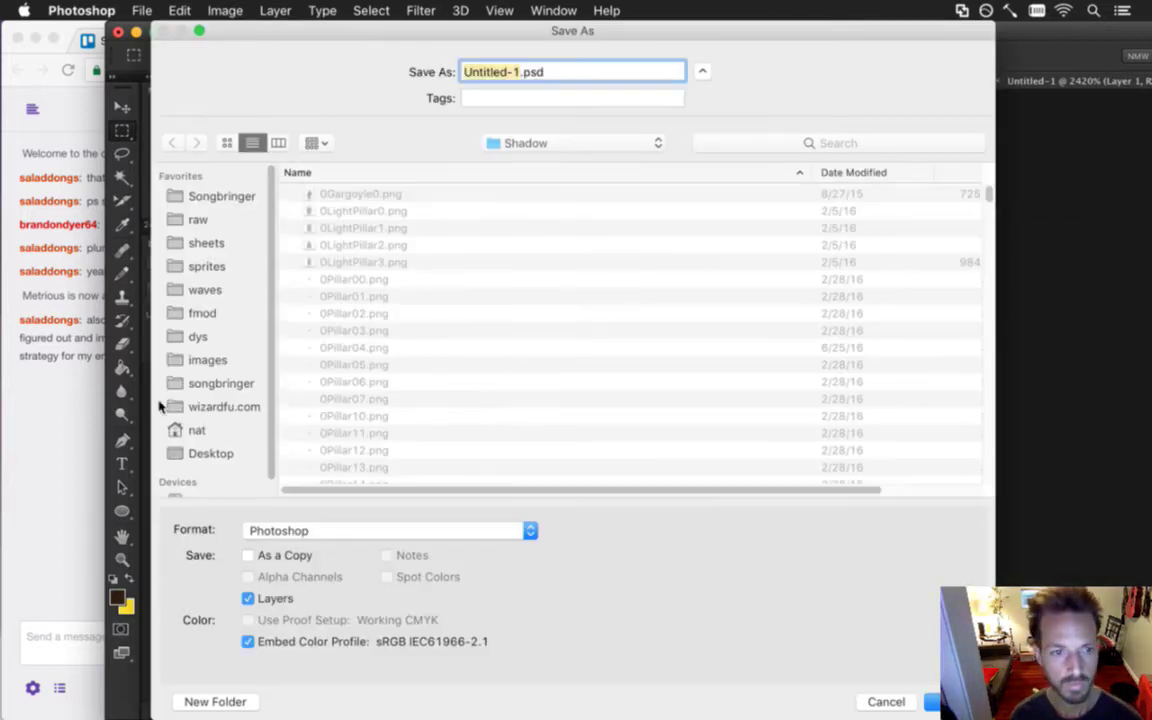
Switch to the Twitch chat in Chrome, read the latest messages and return to Photoshop's save dialog.
left_click(87, 426)
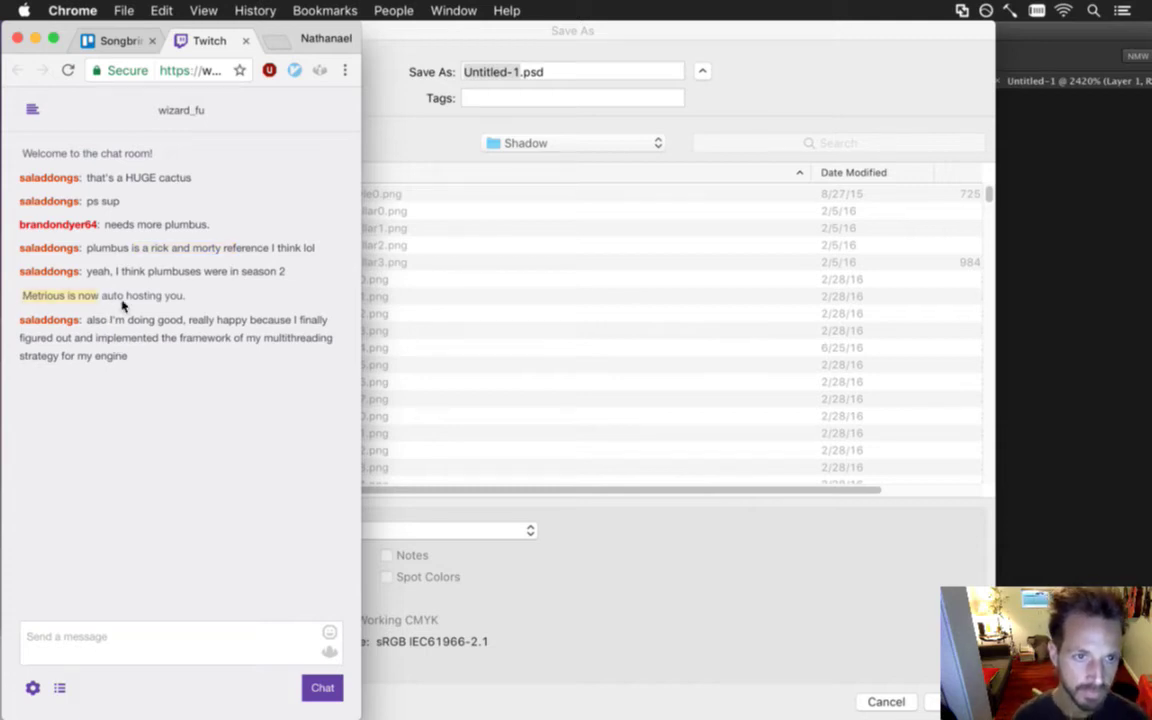
left_click_drag(87, 321, 127, 355)
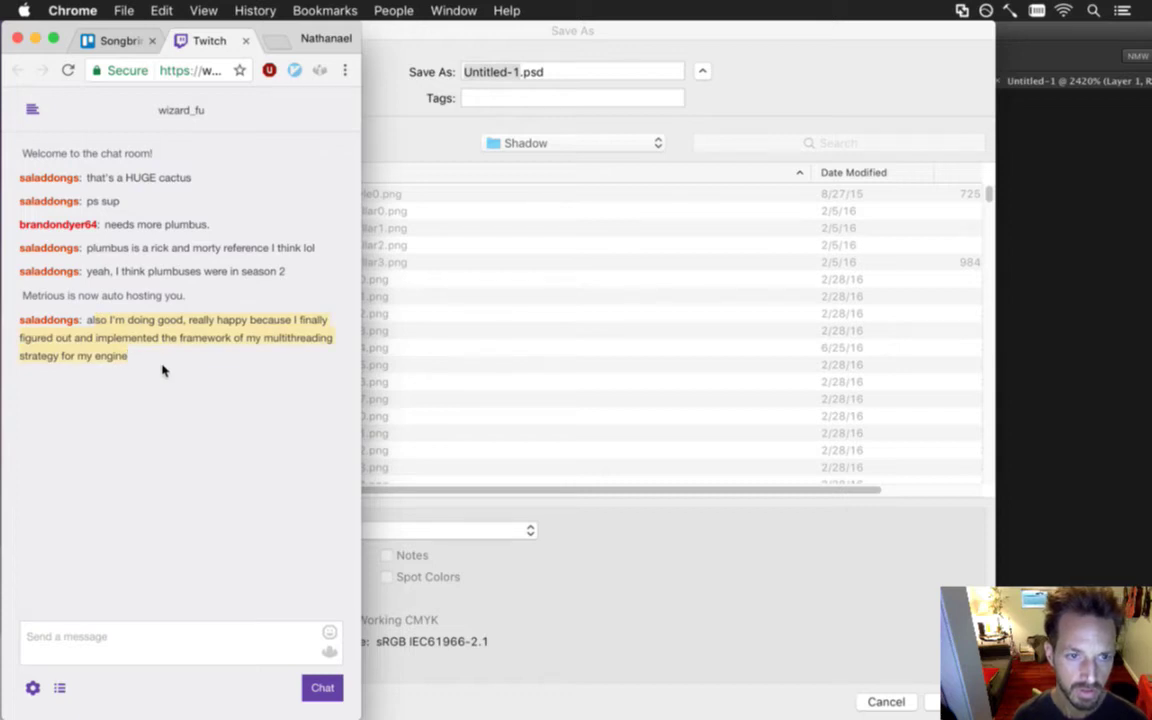
left_click(133, 335)
left_click_drag(115, 332, 143, 349)
left_click(141, 354)
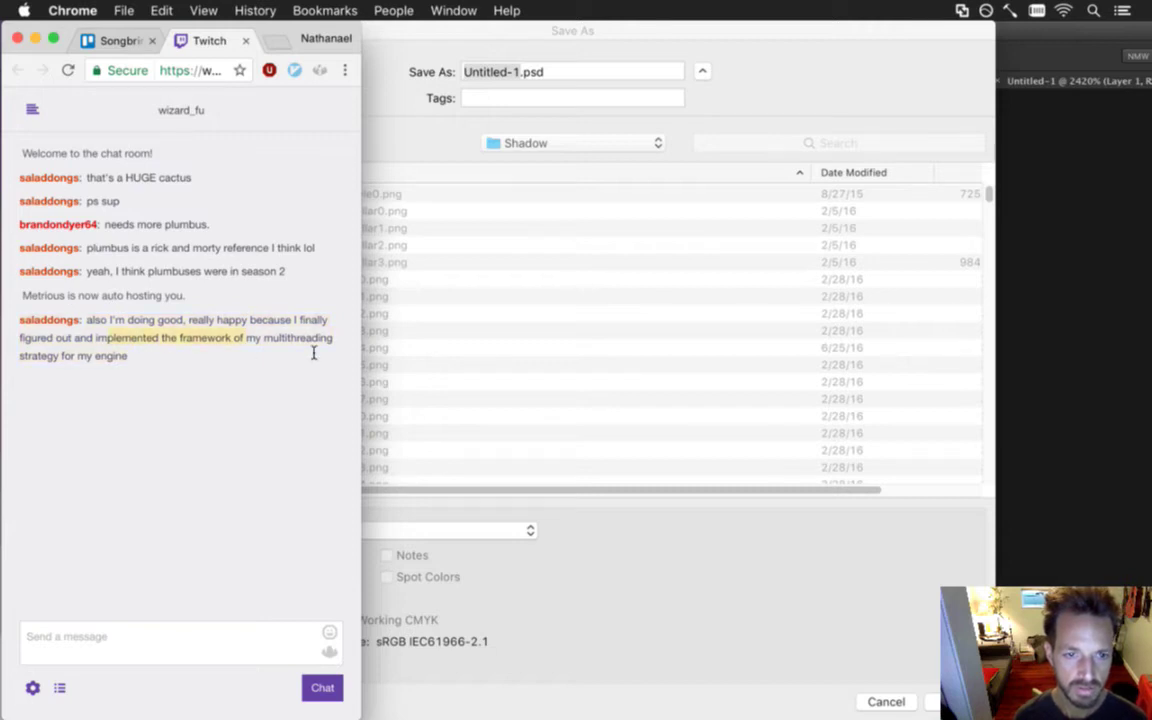
left_click(320, 366)
left_click(450, 144)
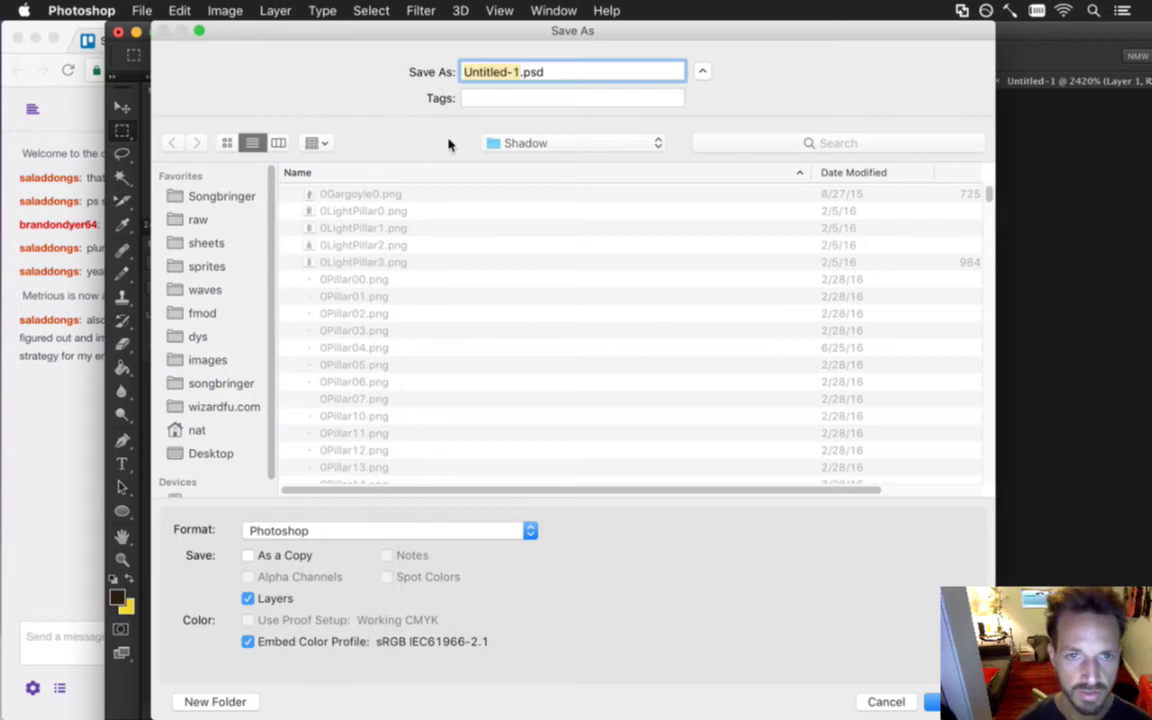
Save the grass document in Photoshop format as WigglyGrass.psd in the Shadow folder inside sprites.
left_click(525, 147)
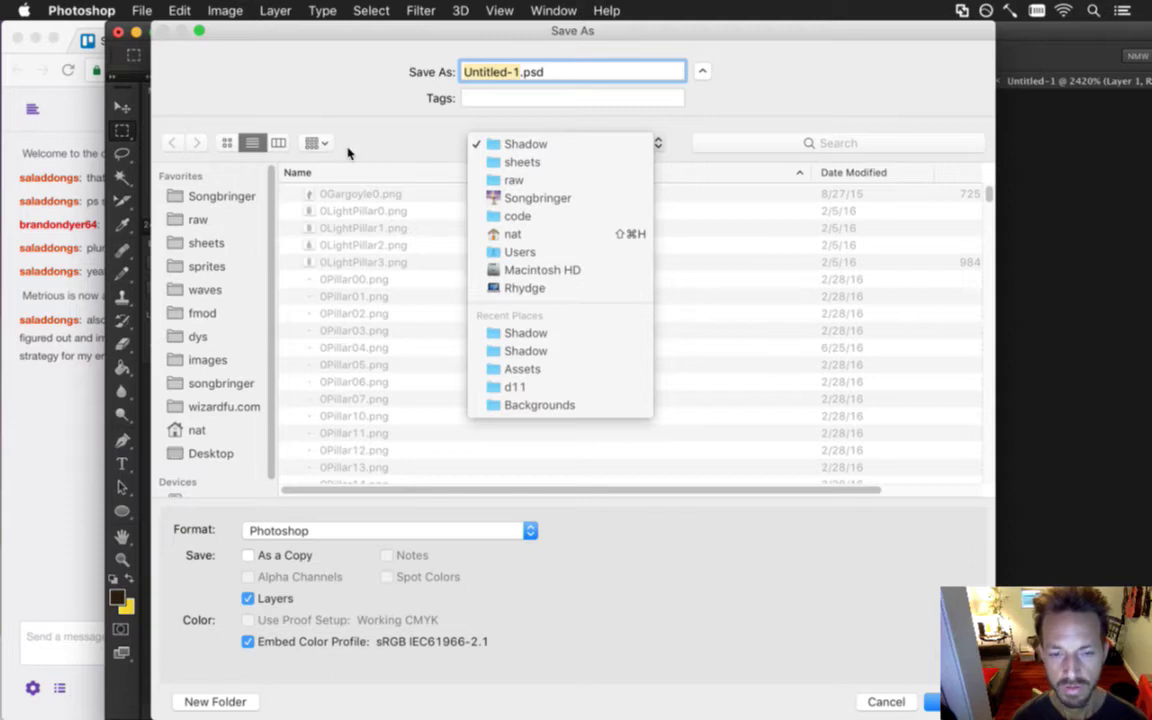
left_click(239, 211)
left_click(211, 267)
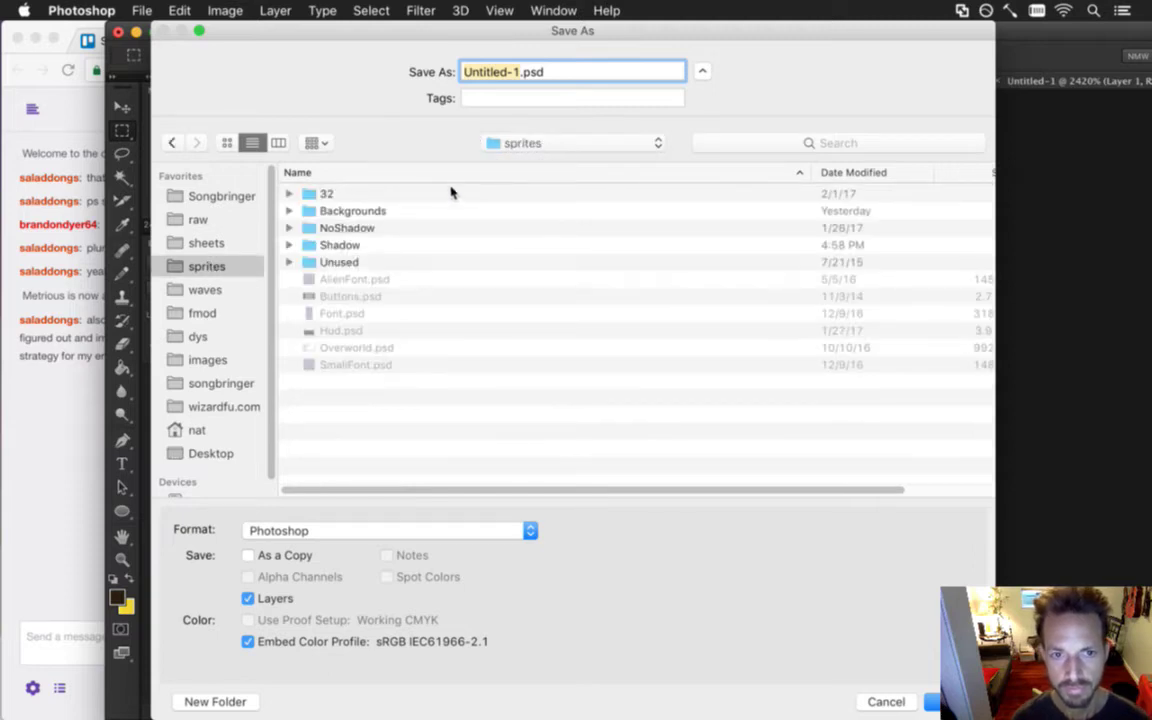
double_click(345, 245)
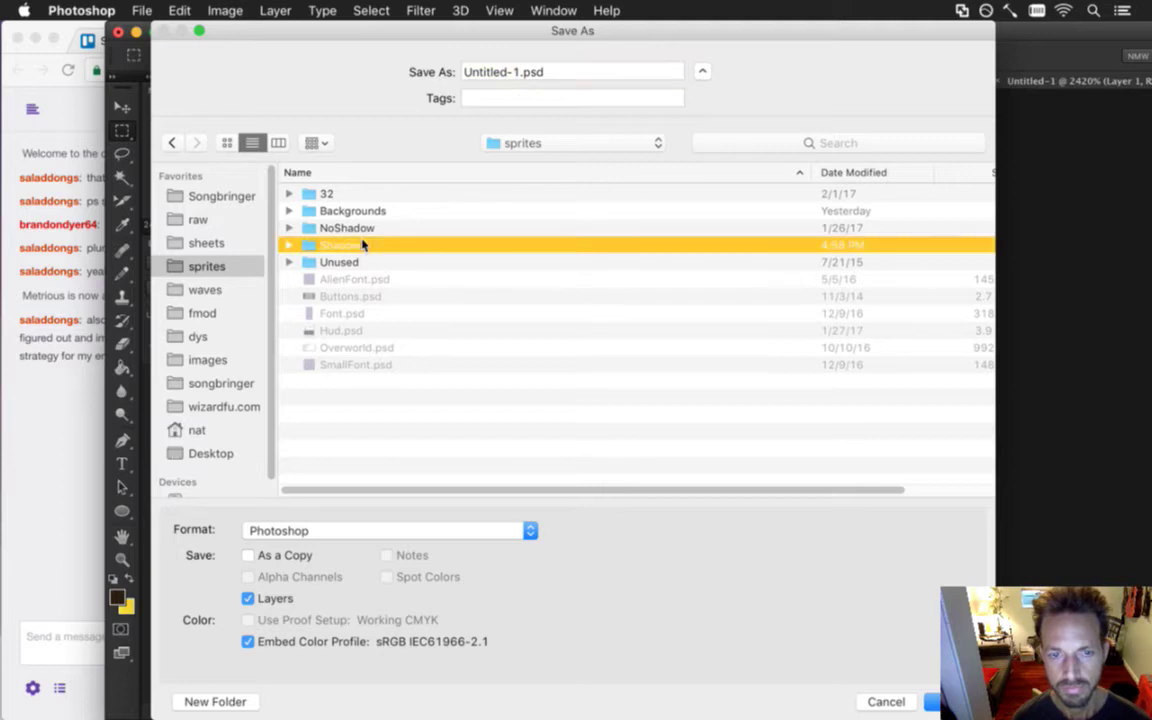
left_click(520, 82)
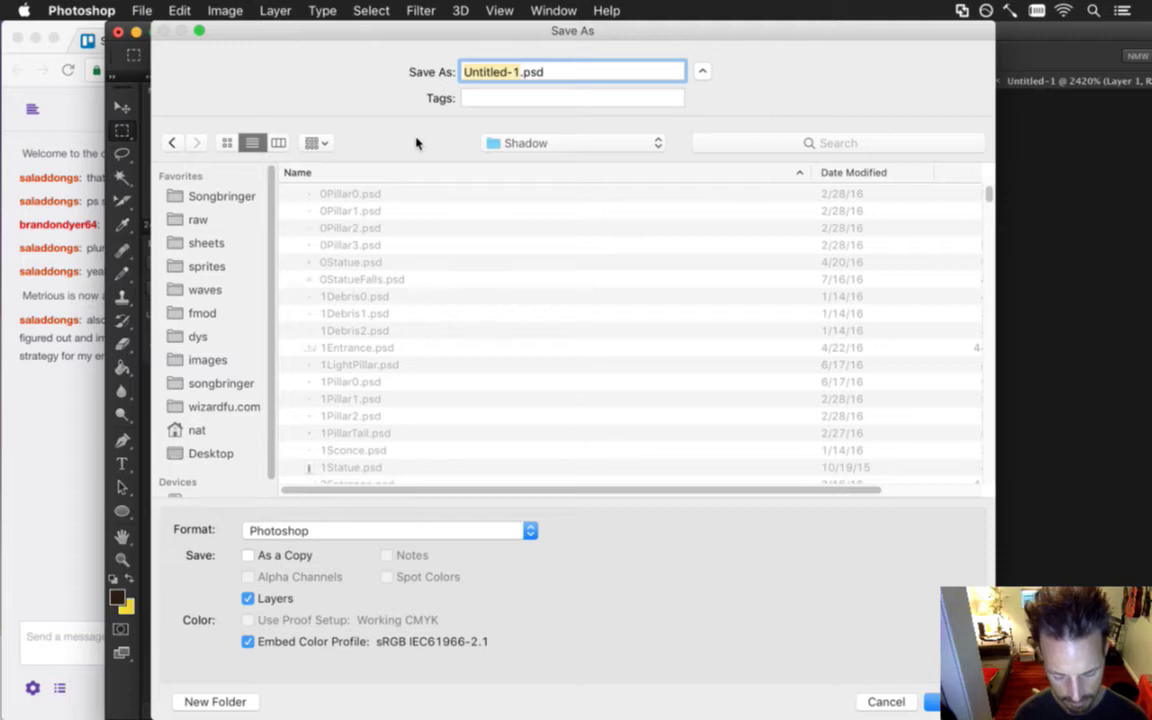
type("Wiggly")
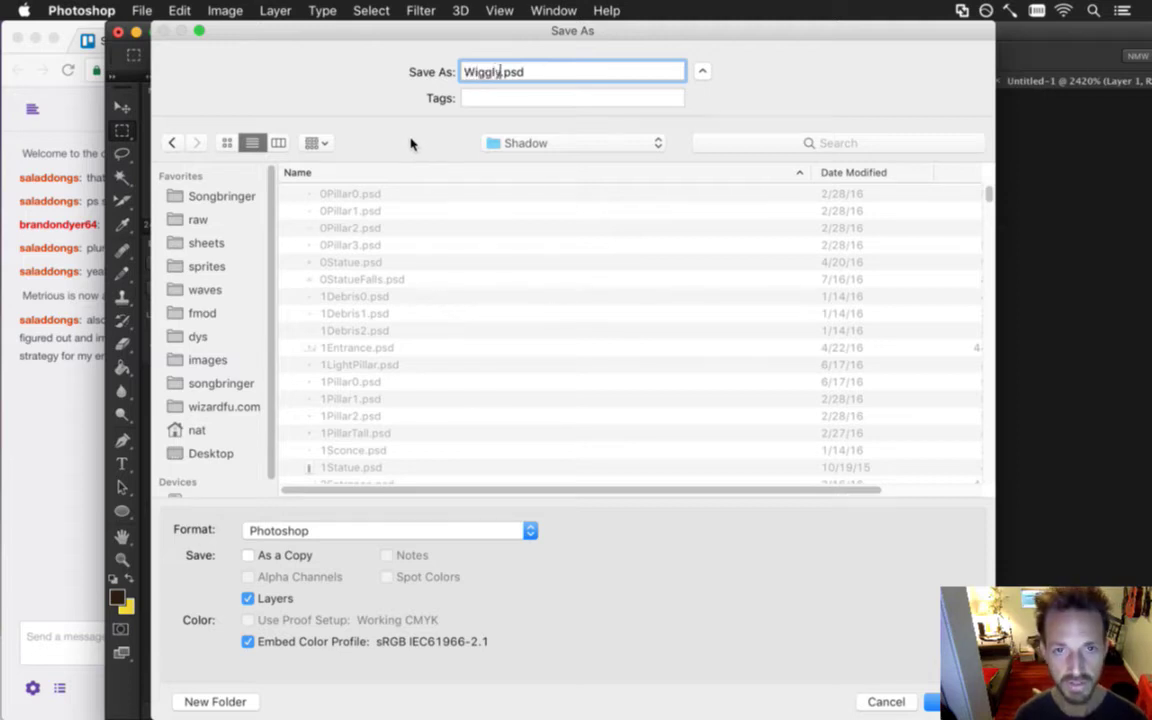
type("Grass")
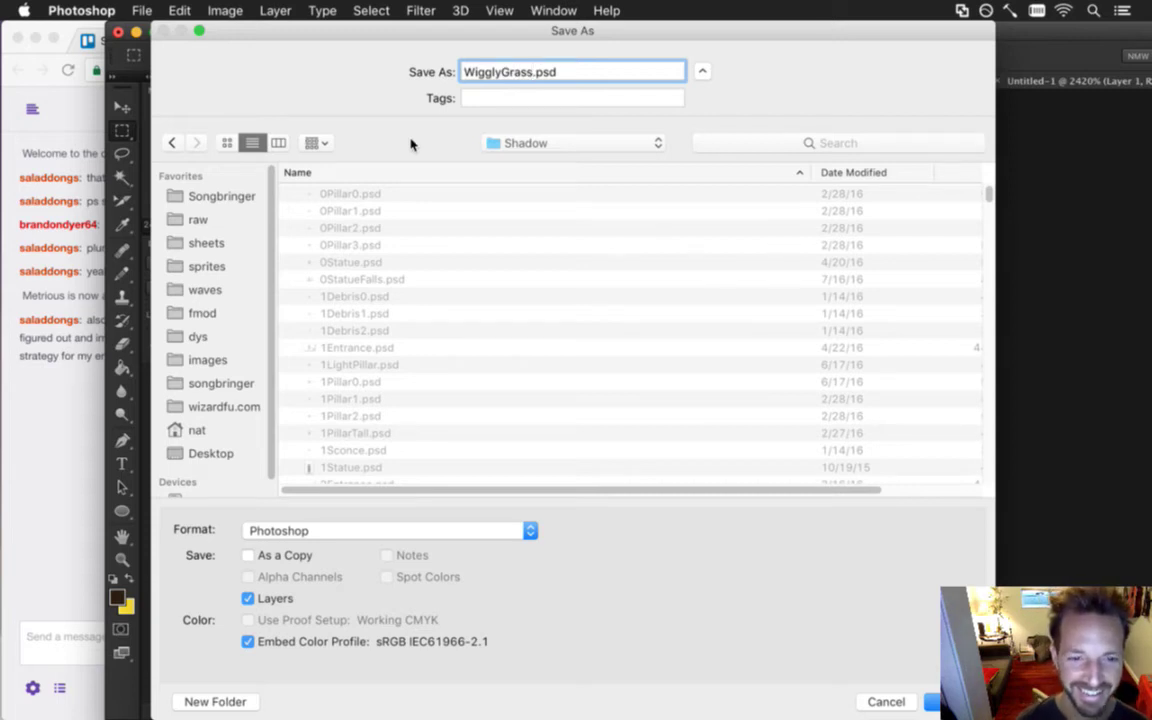
key("Return")
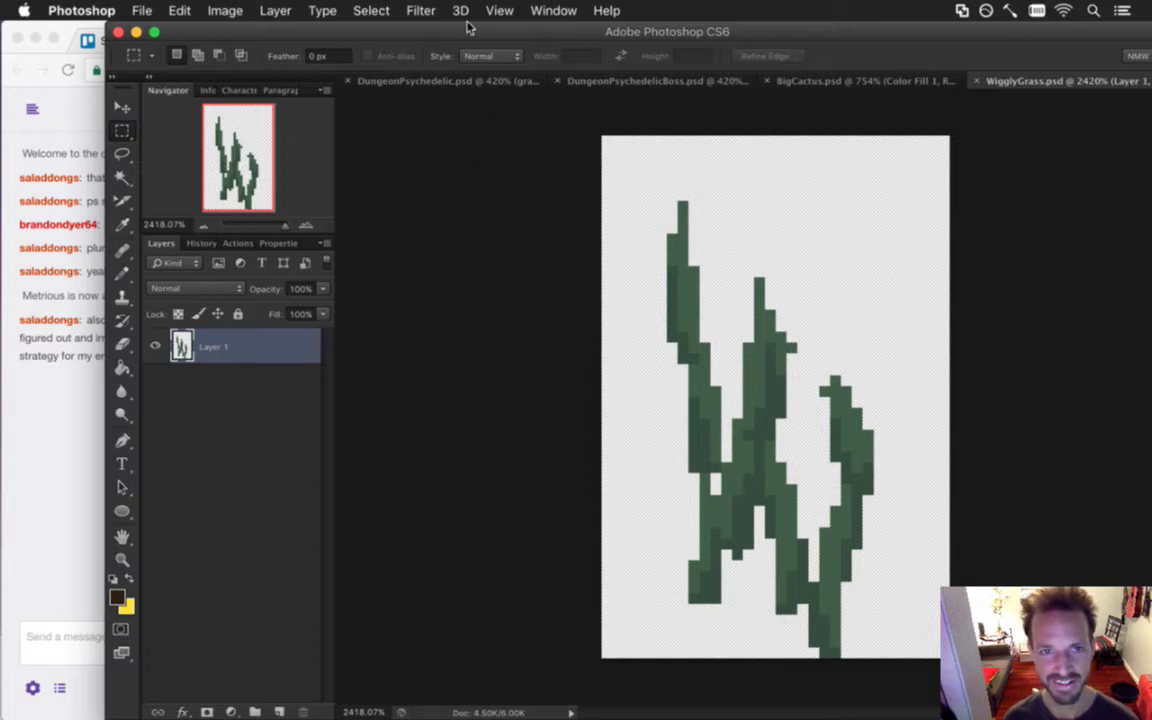
Narrow the Photoshop window and reposition it to uncover more of the Twitch chat behind it.
left_click_drag(470, 31, 378, 31)
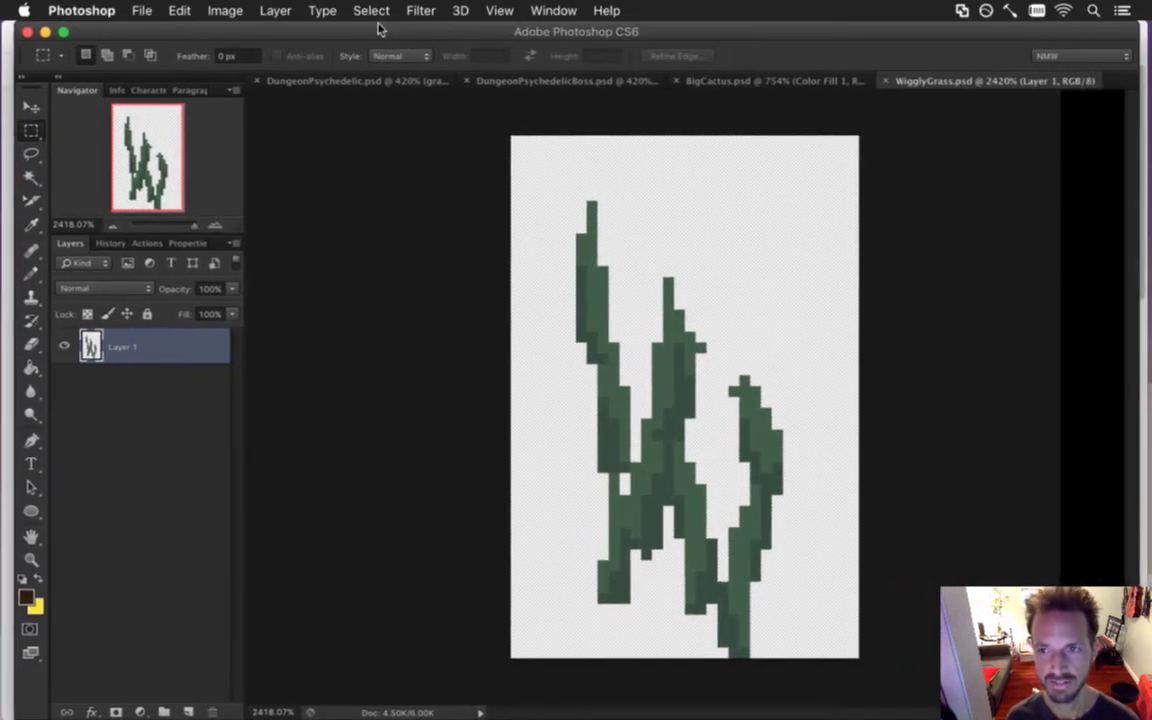
left_click_drag(1138, 137, 1035, 137)
left_click_drag(748, 35, 861, 32)
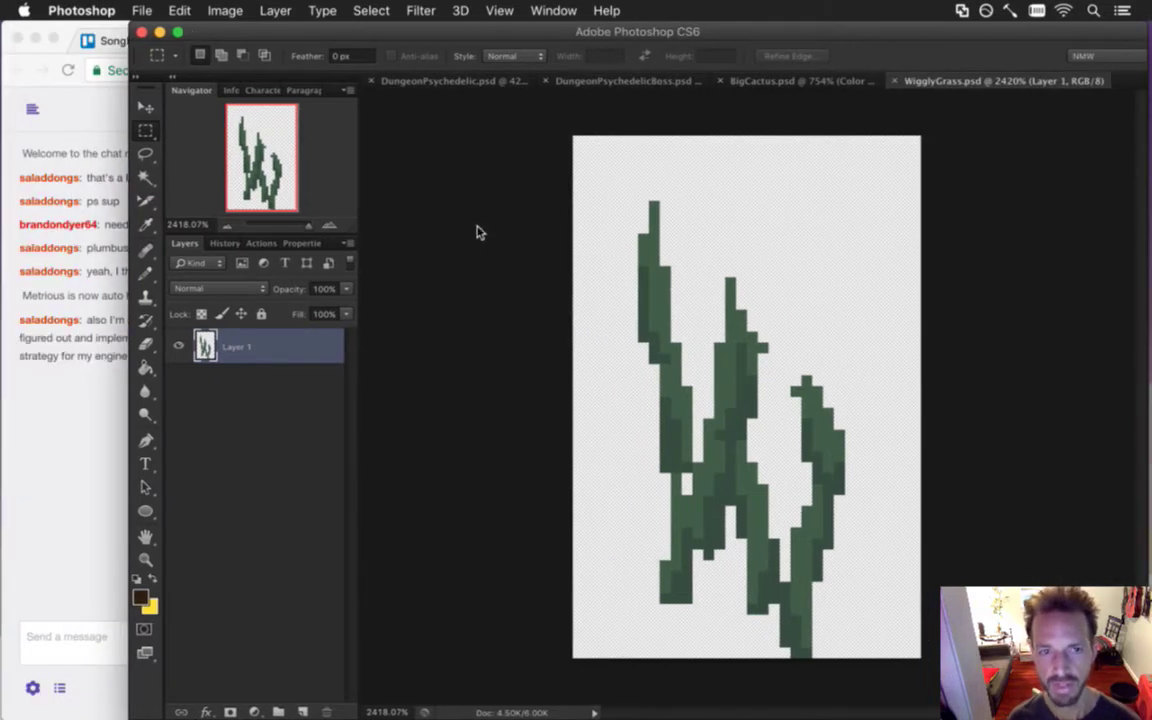
left_click_drag(506, 36, 508, 35)
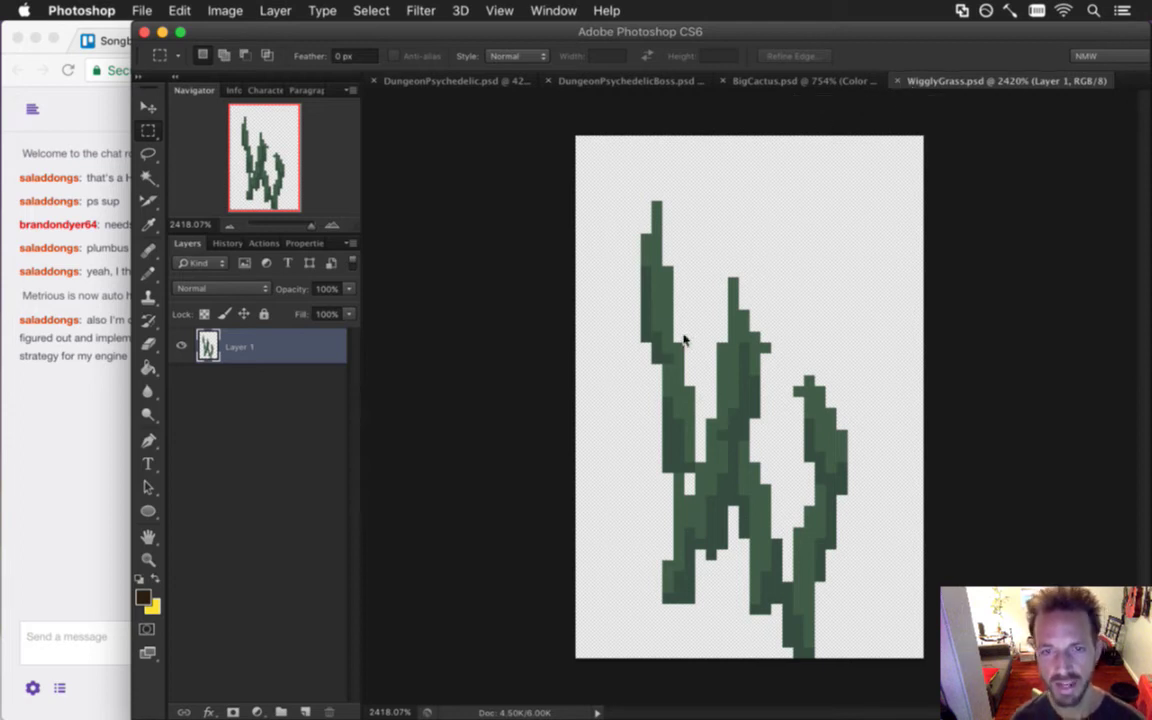
Switch to DungeonPsychedelic.psd, clear the selection and look through the layers of the plants group.
left_click(484, 86)
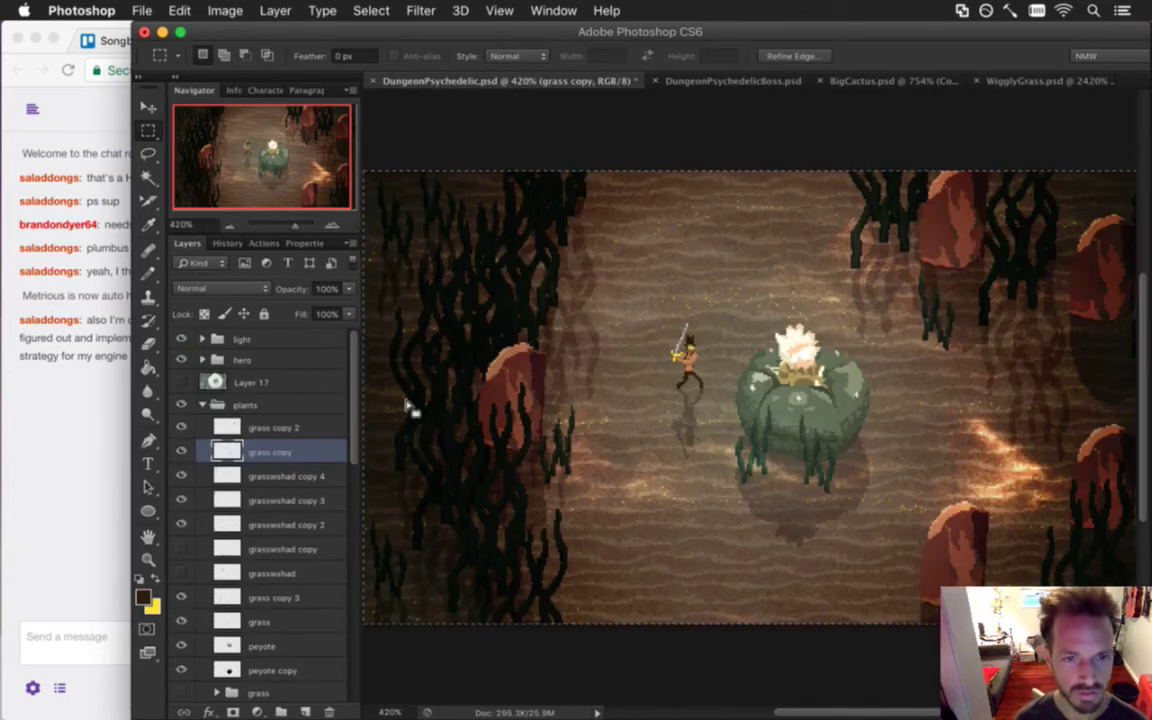
key("super+d")
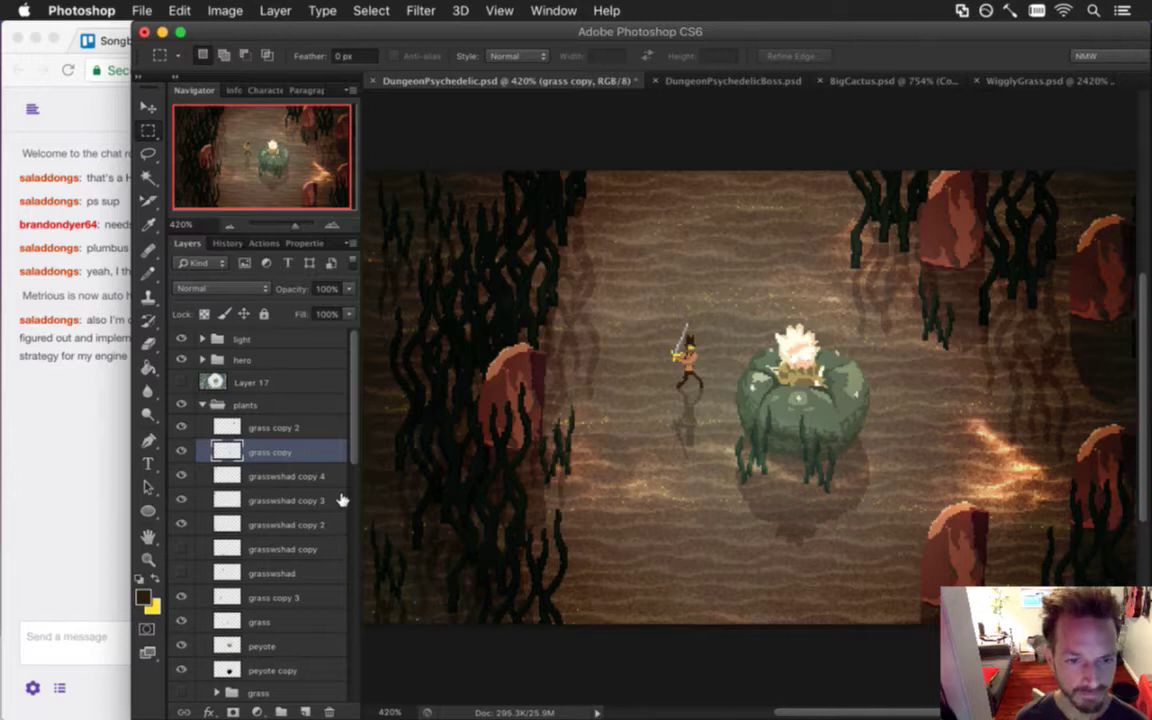
left_click_drag(352, 428, 357, 553)
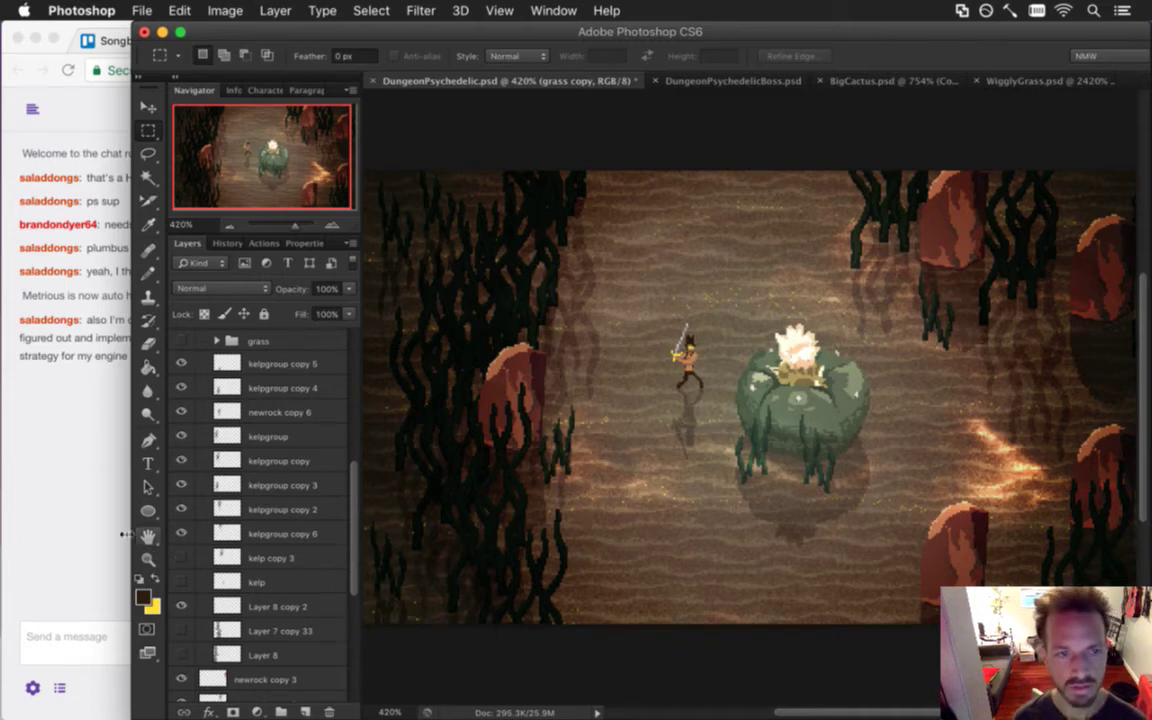
left_click(63, 440)
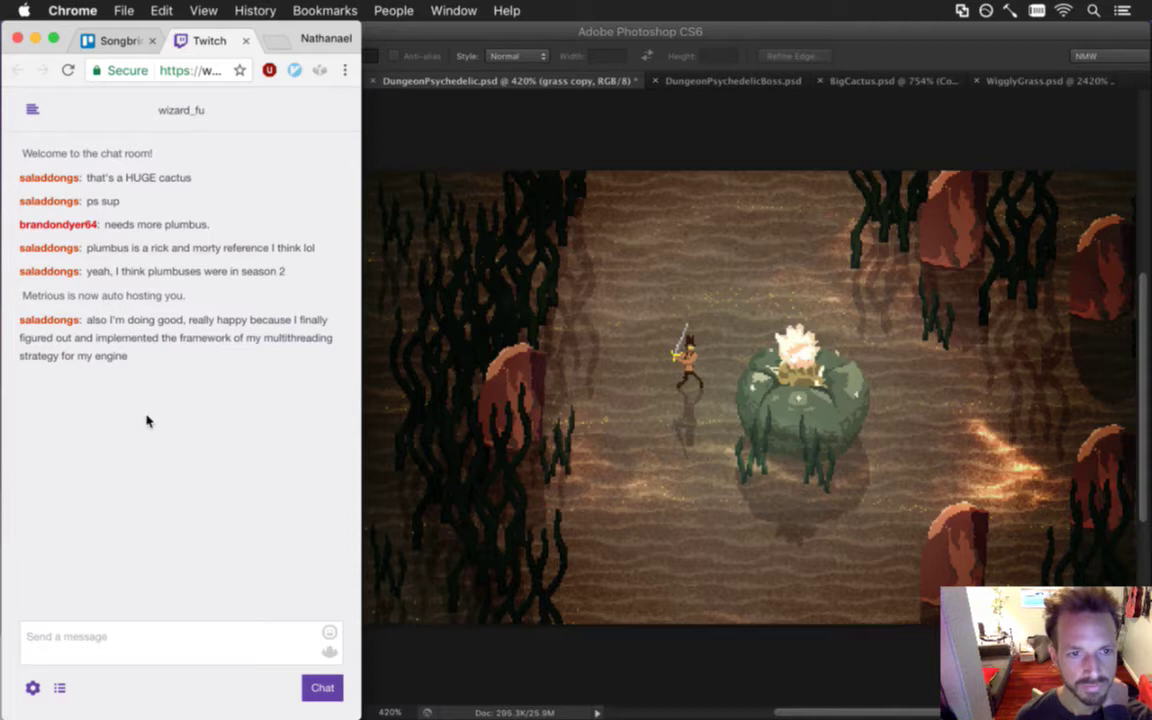
left_click(607, 643)
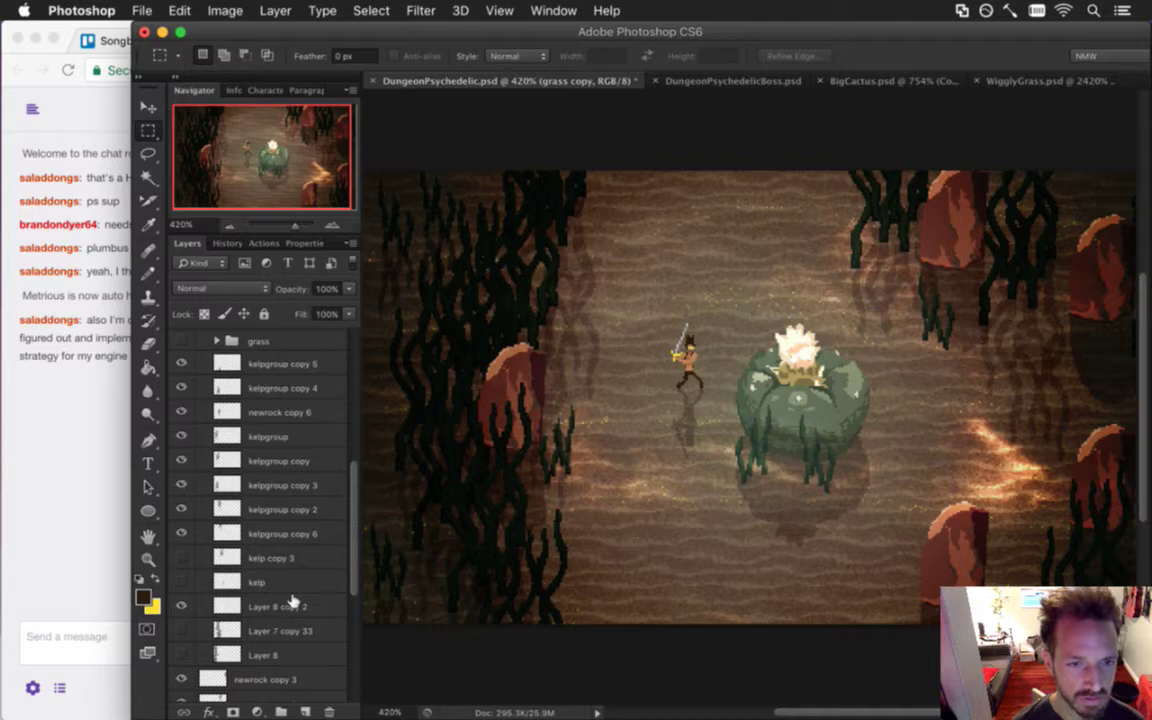
scroll(278, 553, "up", 5)
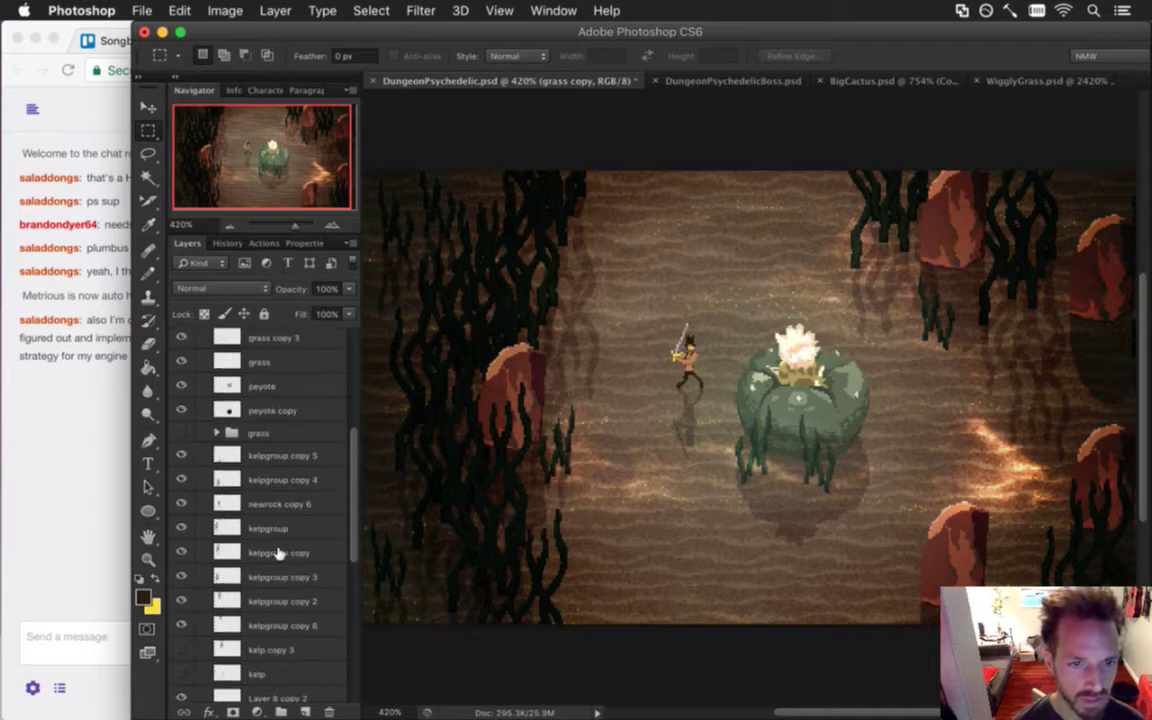
scroll(278, 553, "up", 2)
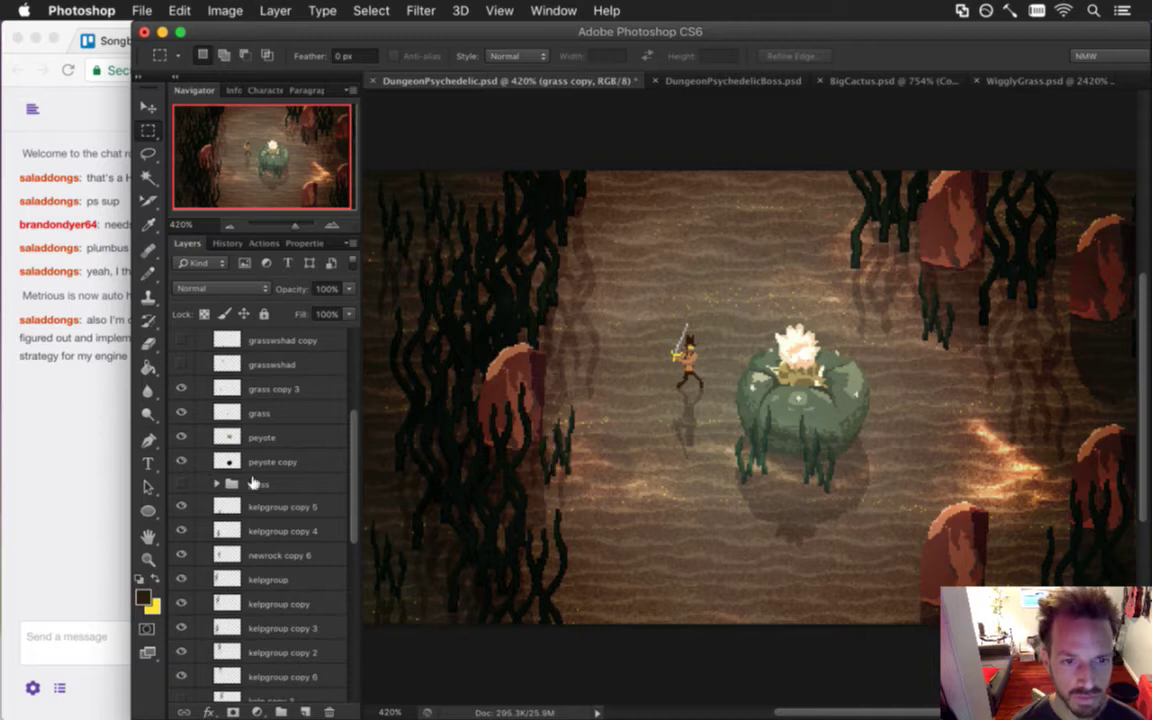
Expand and show the grass group inside plants, try moving the whole group towards the hero, and undo the move.
left_click(218, 483)
left_click(217, 483)
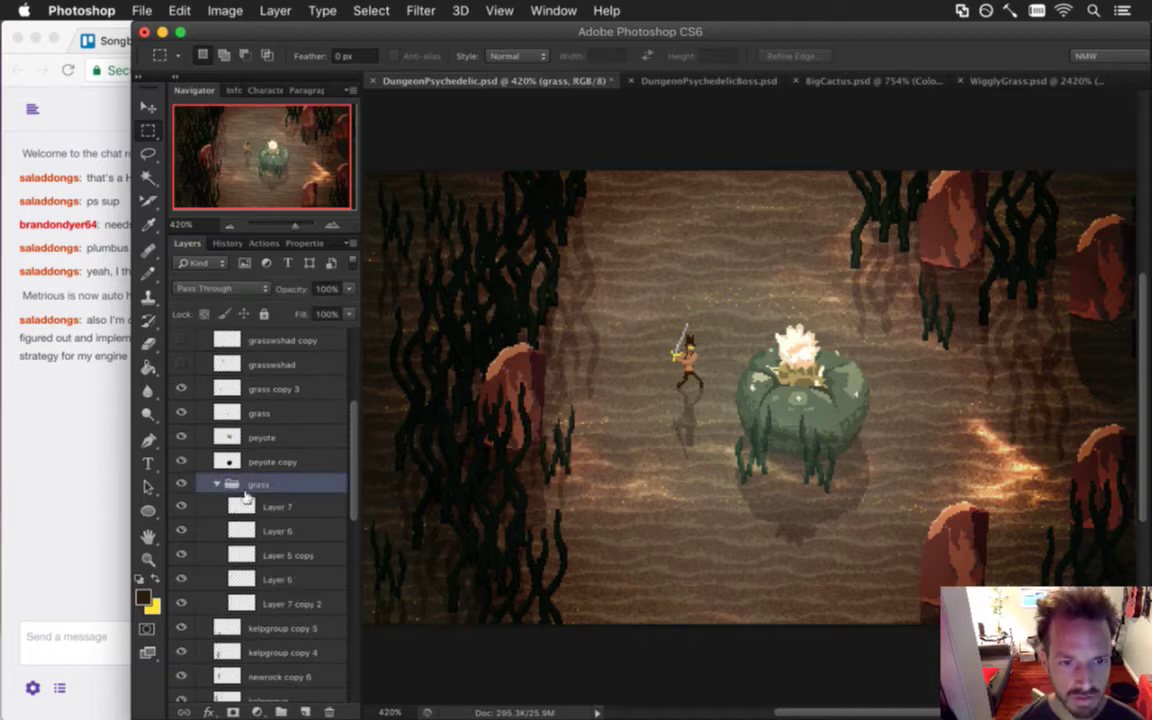
left_click(255, 507)
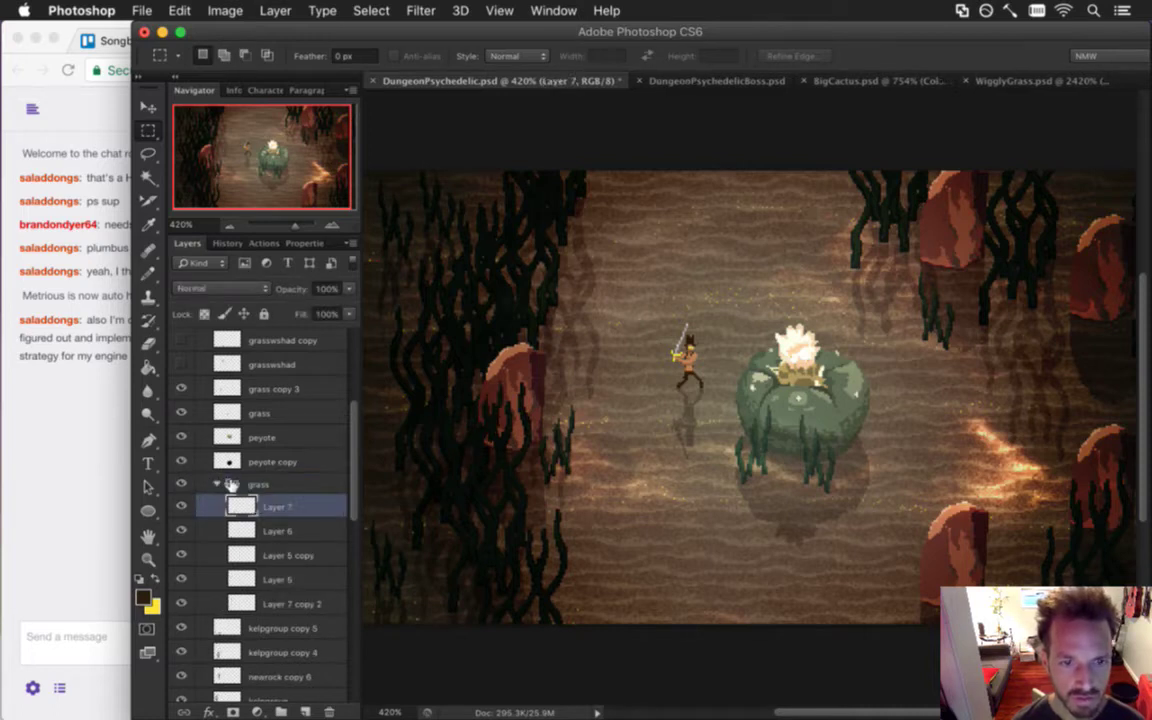
left_click(228, 483)
key("v")
left_click_drag(493, 399, 625, 400)
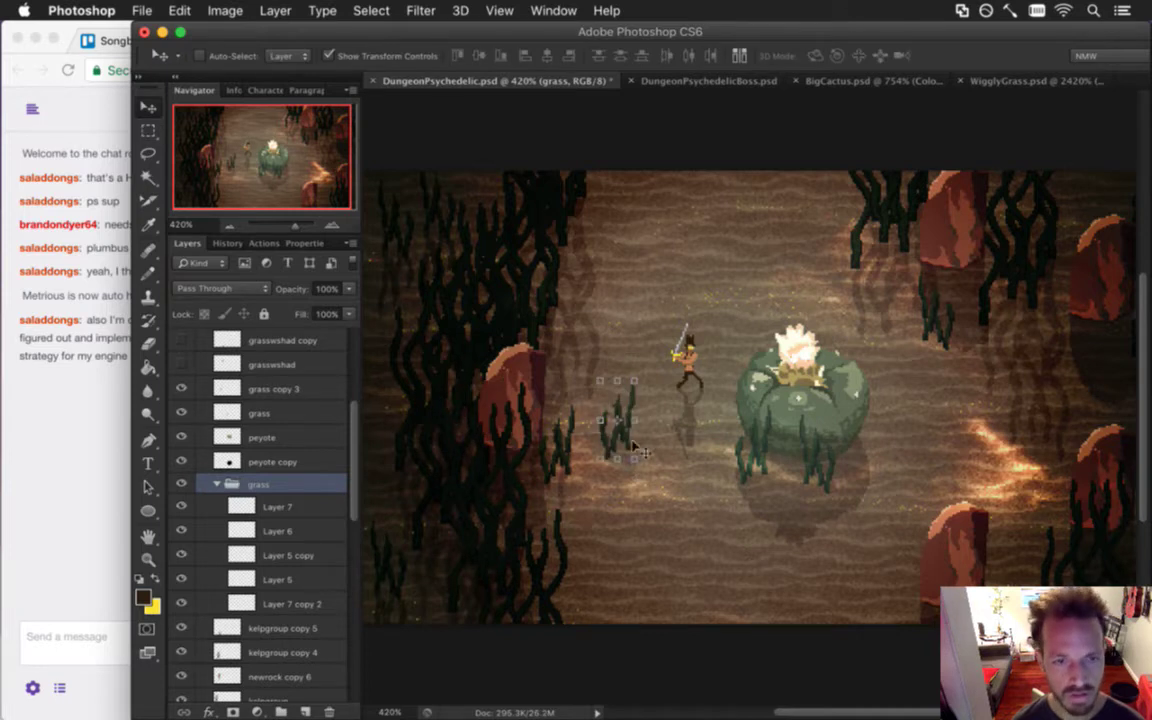
key("super+z")
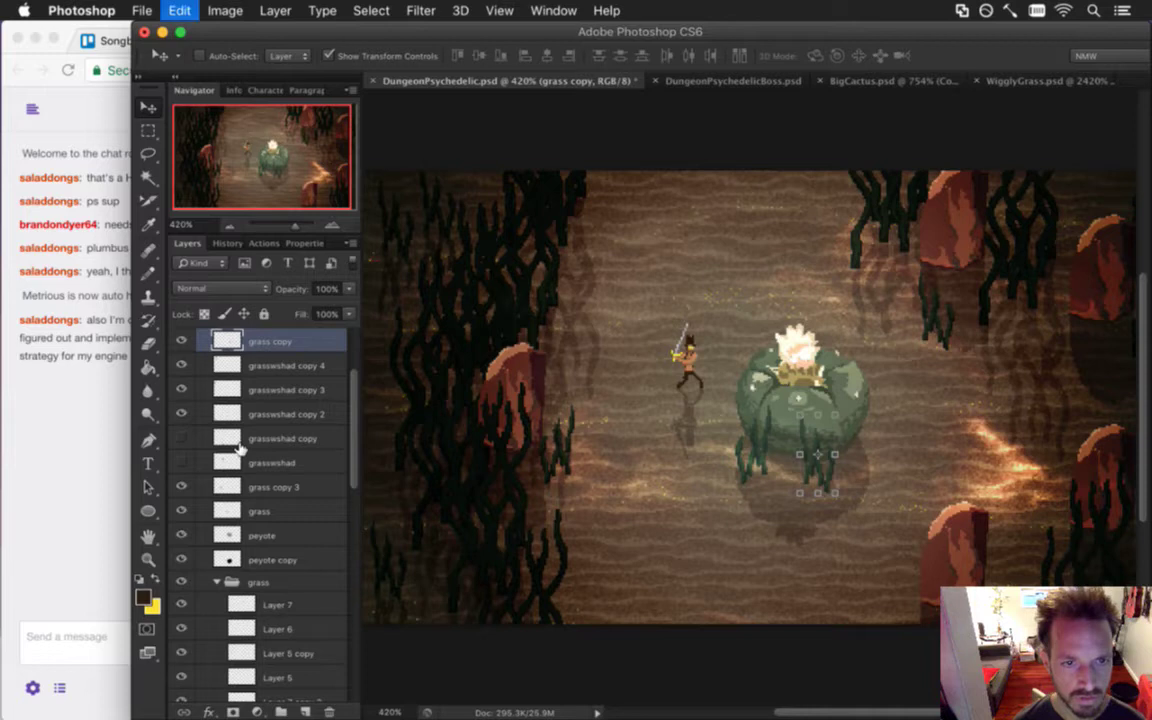
Hide the grass group in the plants group.
scroll(270, 490, "down", 1)
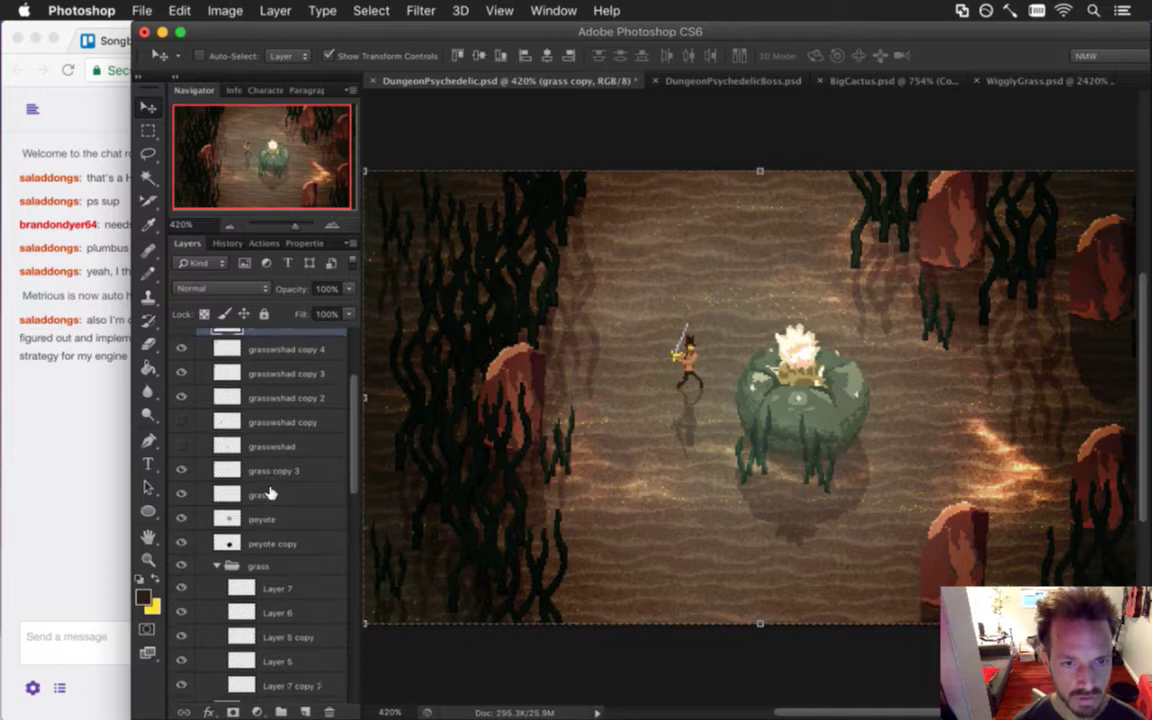
scroll(270, 493, "down", 1)
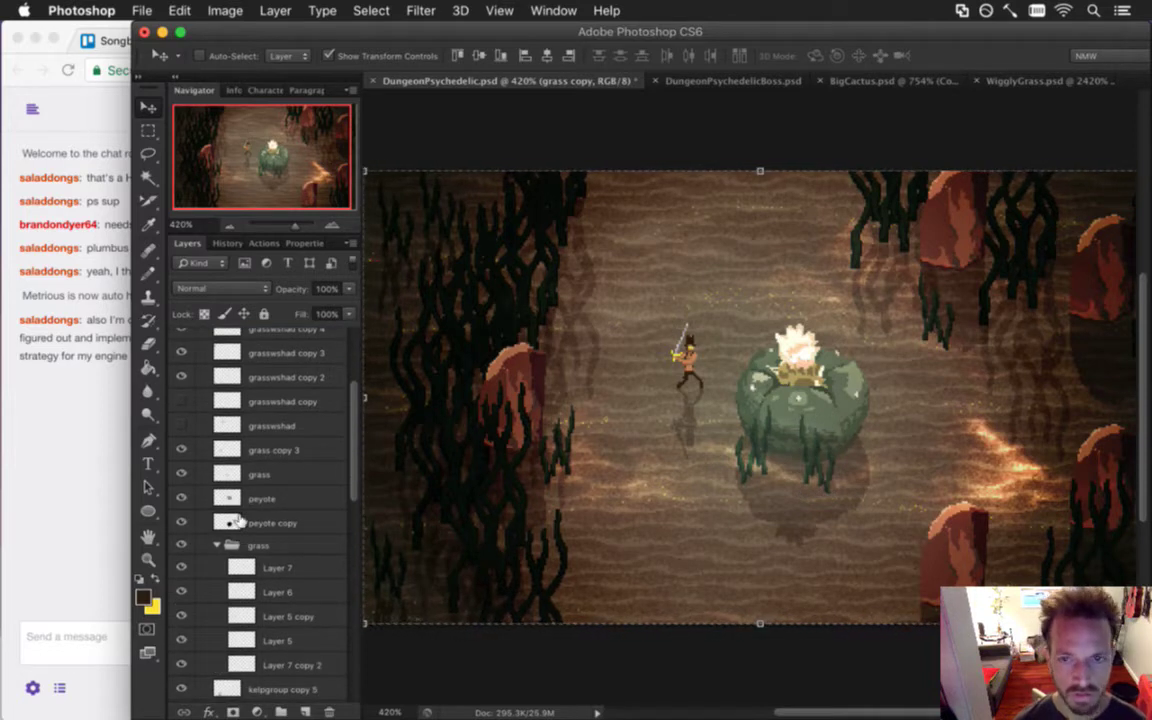
left_click(181, 545)
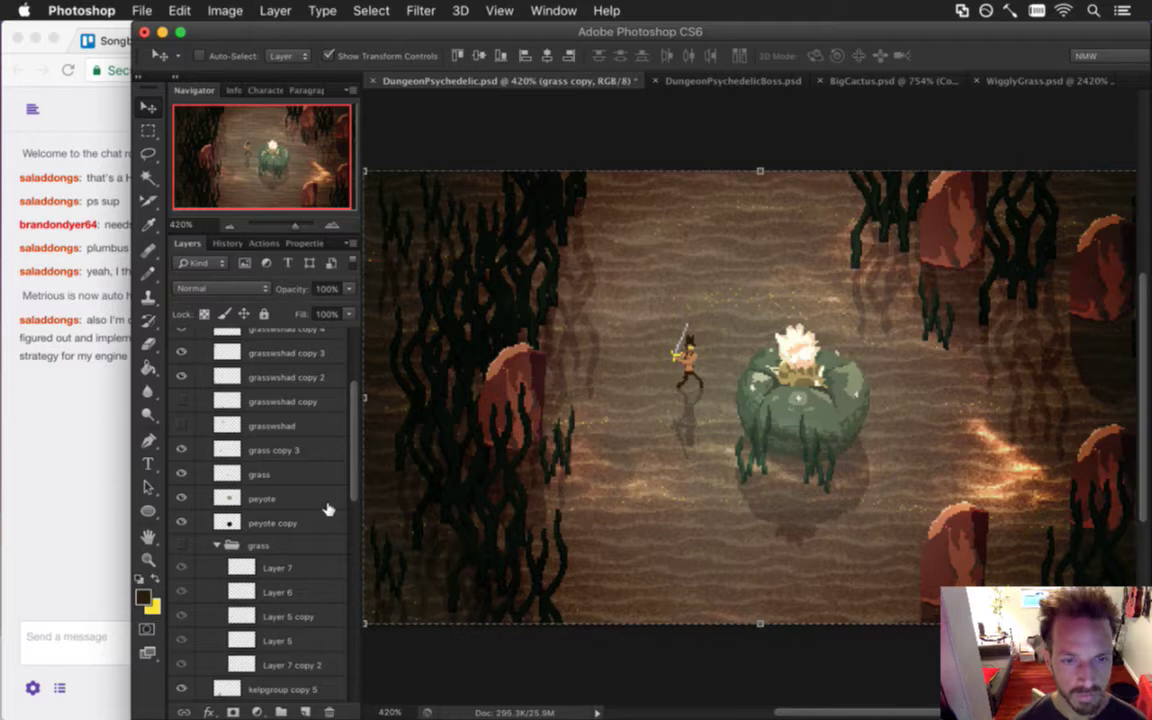
Clear the selection, duplicate the kelpgroup copy 9 layer and move the duplicate kelp onto the open ground around the hero.
key("m")
left_click_drag(352, 476, 352, 674)
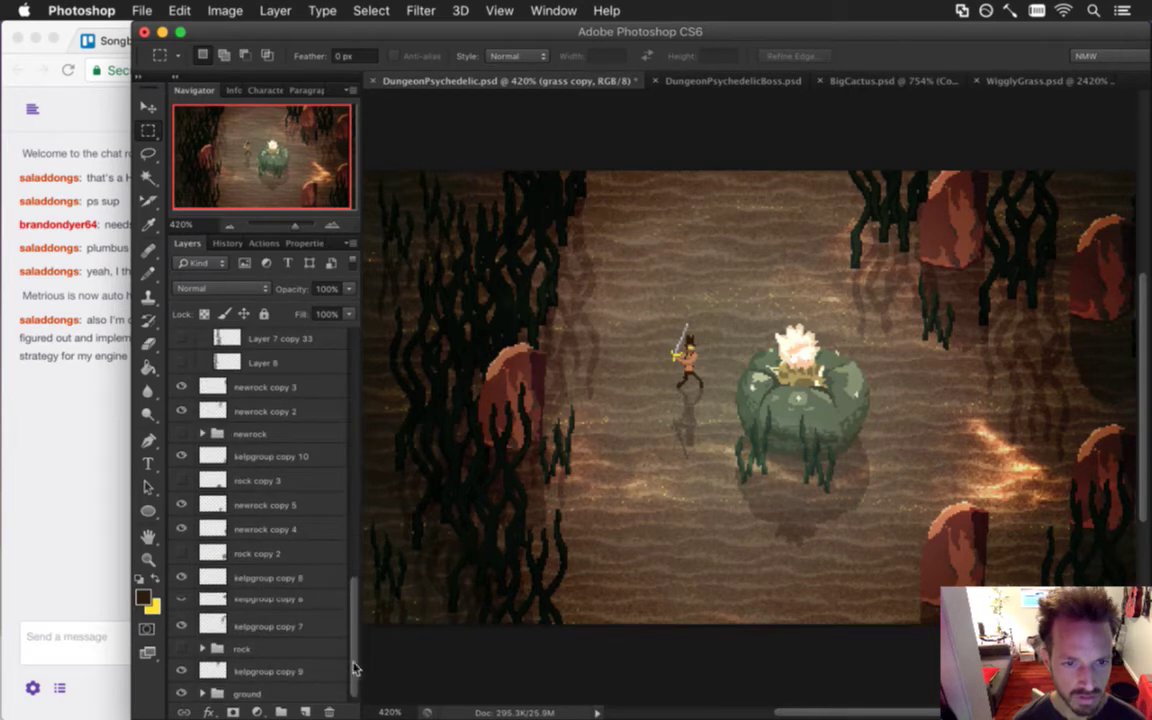
left_click(200, 671)
left_click(181, 670)
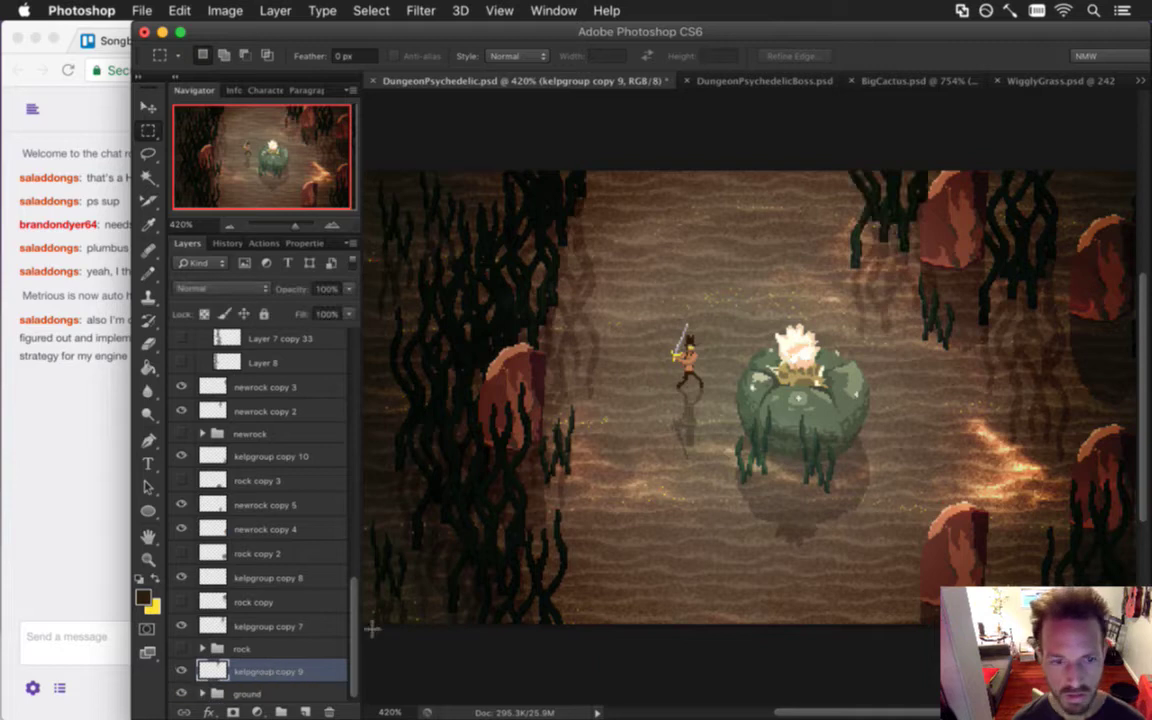
key("super+j")
key("super+t")
left_click_drag(790, 340, 800, 345)
key("Return")
left_click_drag(905, 222, 668, 484)
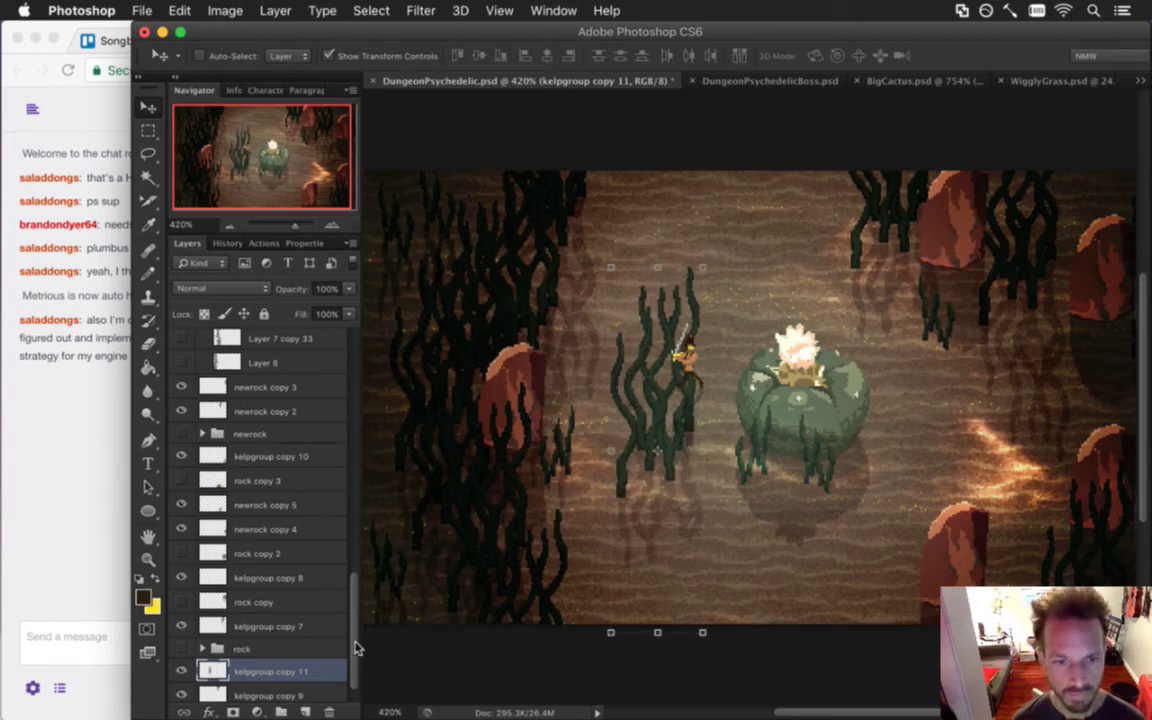
scroll(355, 678, "down", 1)
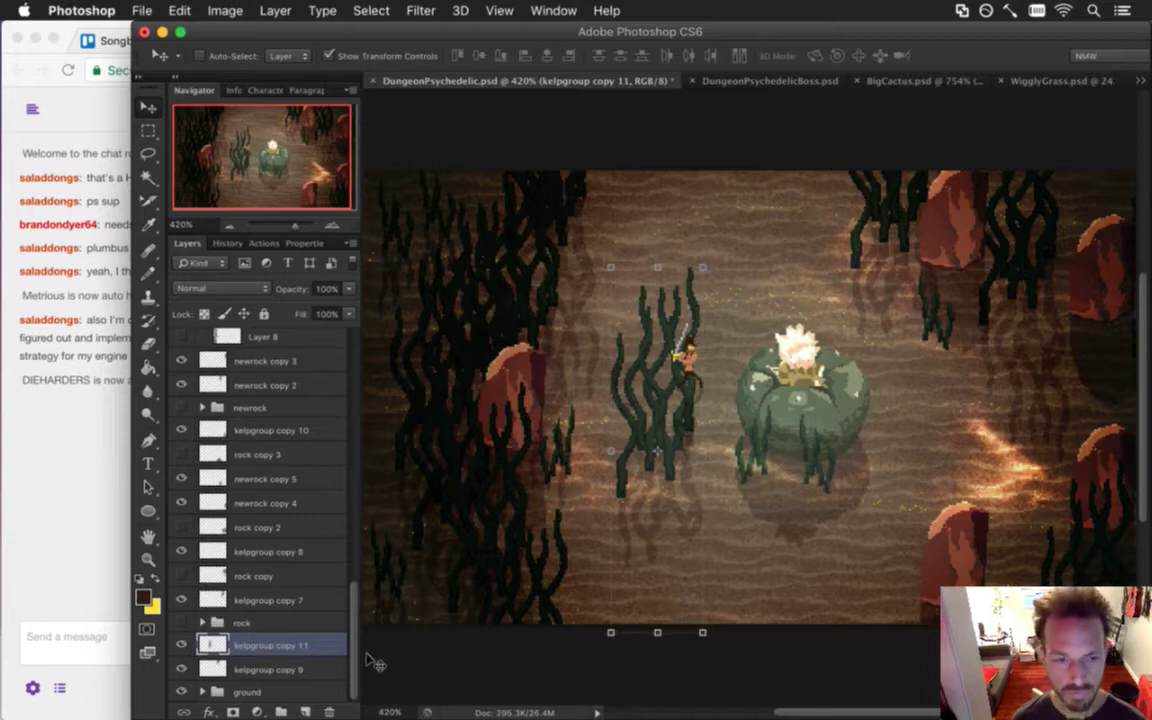
Copy the duplicated kelp with its shadow into a new transparent document sized to the clipboard and enlarge it for inspection.
key("super+a")
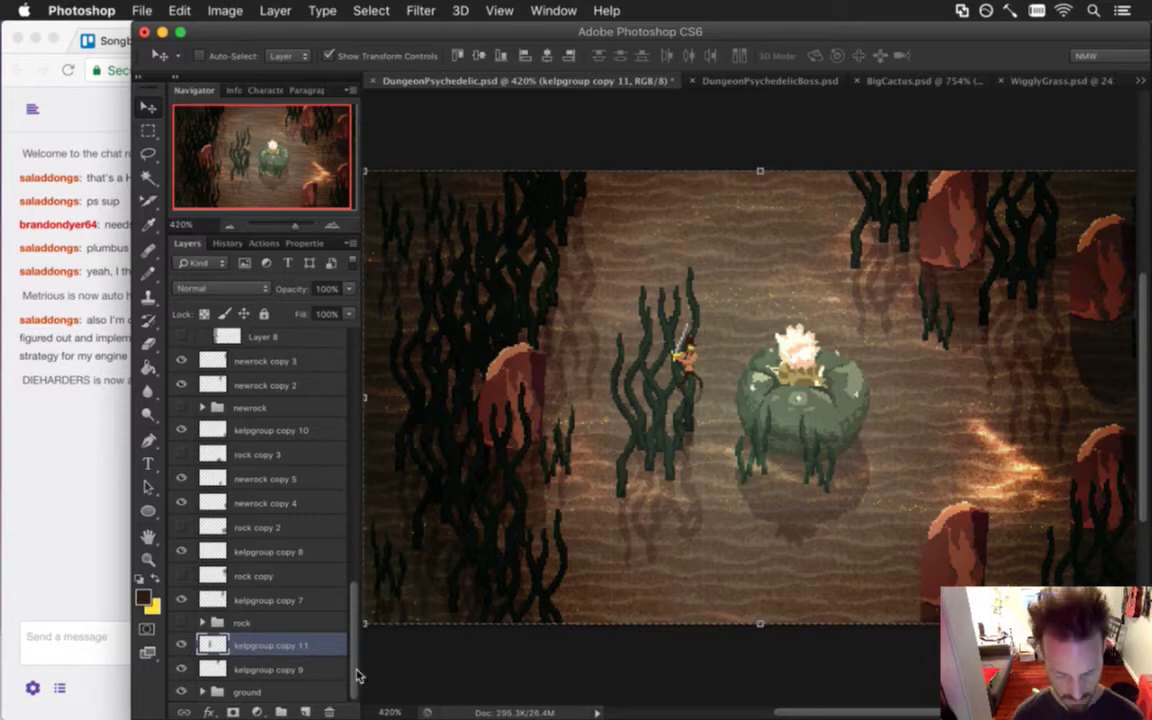
key("super+n")
key("Return")
key("super+v")
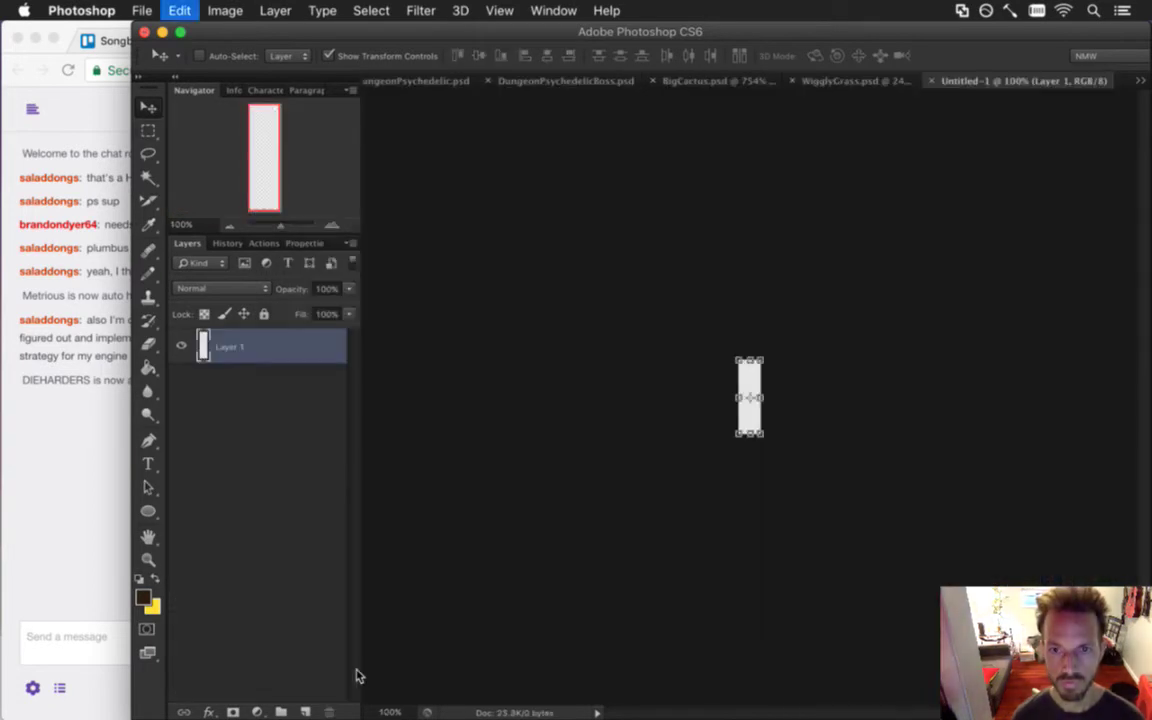
left_click(728, 389)
left_click_drag(833, 447, 890, 482)
Switch to the Twitch chat in Chrome and read the auto-hosting notice and the message about using a mutex, then return to Photoshop.
left_click(72, 430)
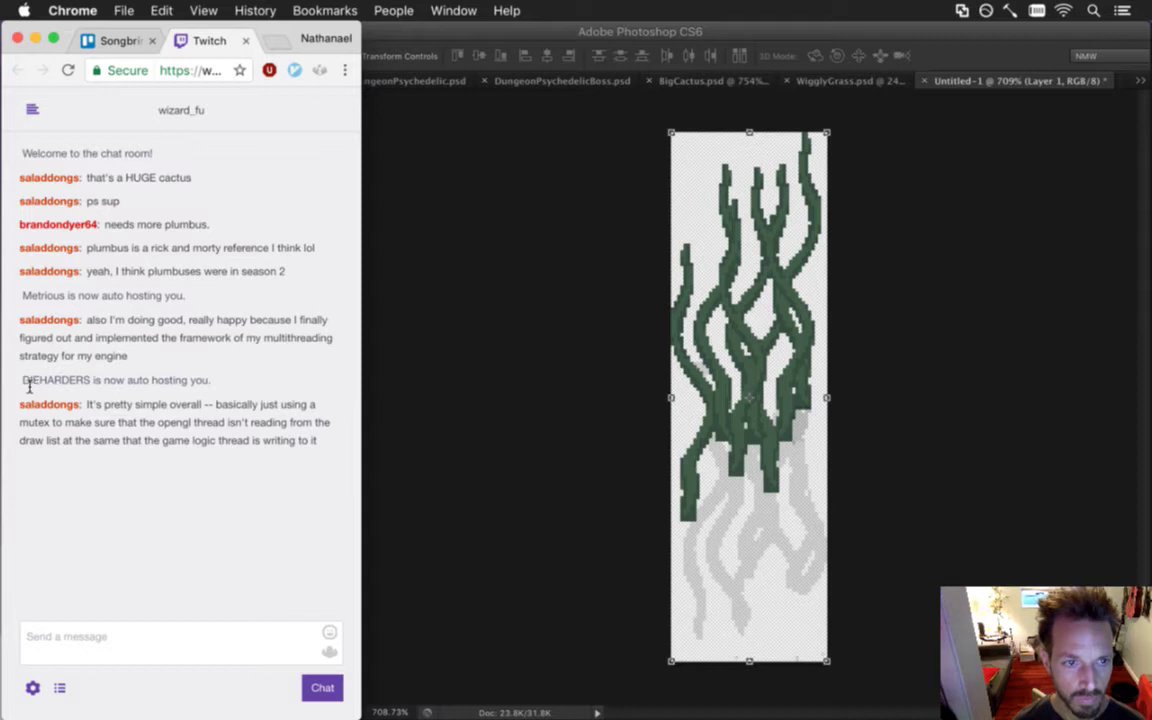
left_click_drag(31, 381, 100, 381)
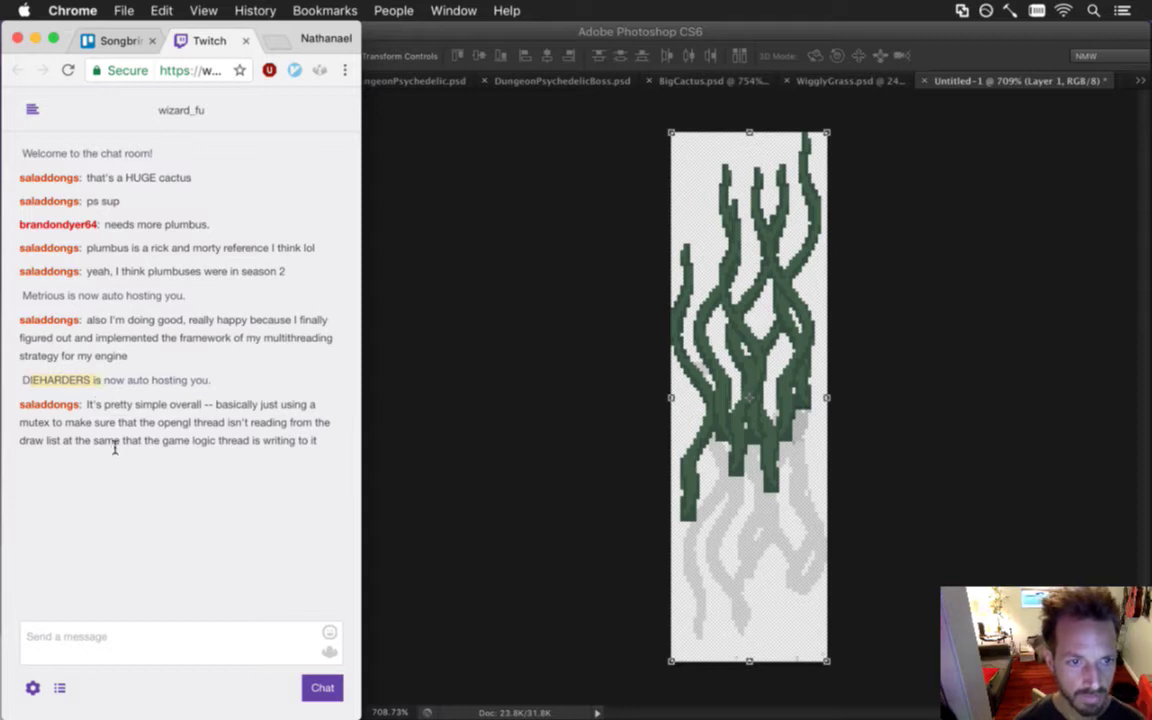
left_click_drag(143, 418, 293, 446)
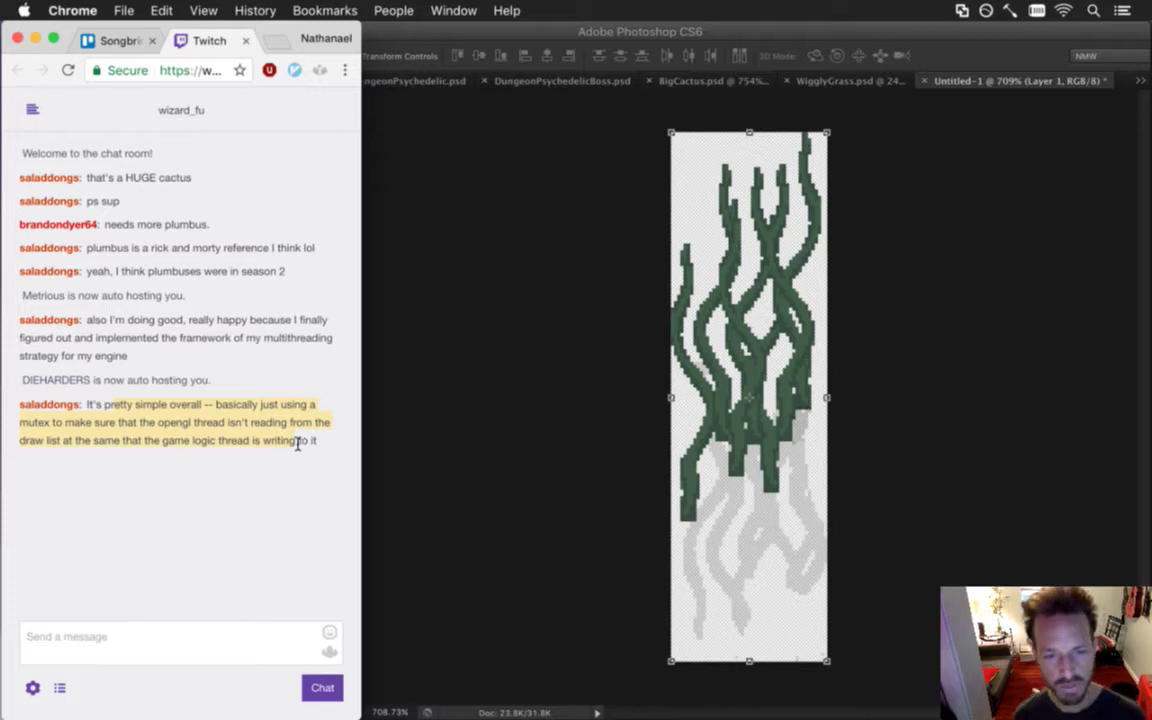
left_click_drag(311, 453, 172, 405)
left_click(440, 500)
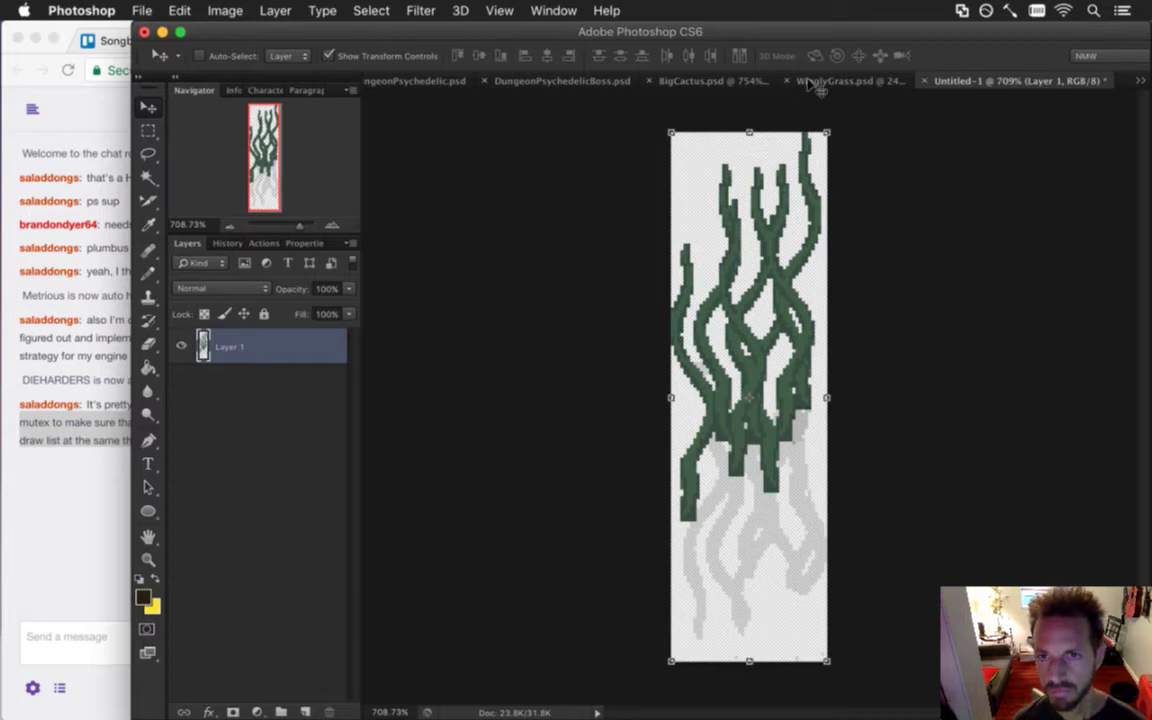
Save the new kelp document in the Shadow folder as WigglyGrassBig.psd in Photoshop format.
left_click(427, 83)
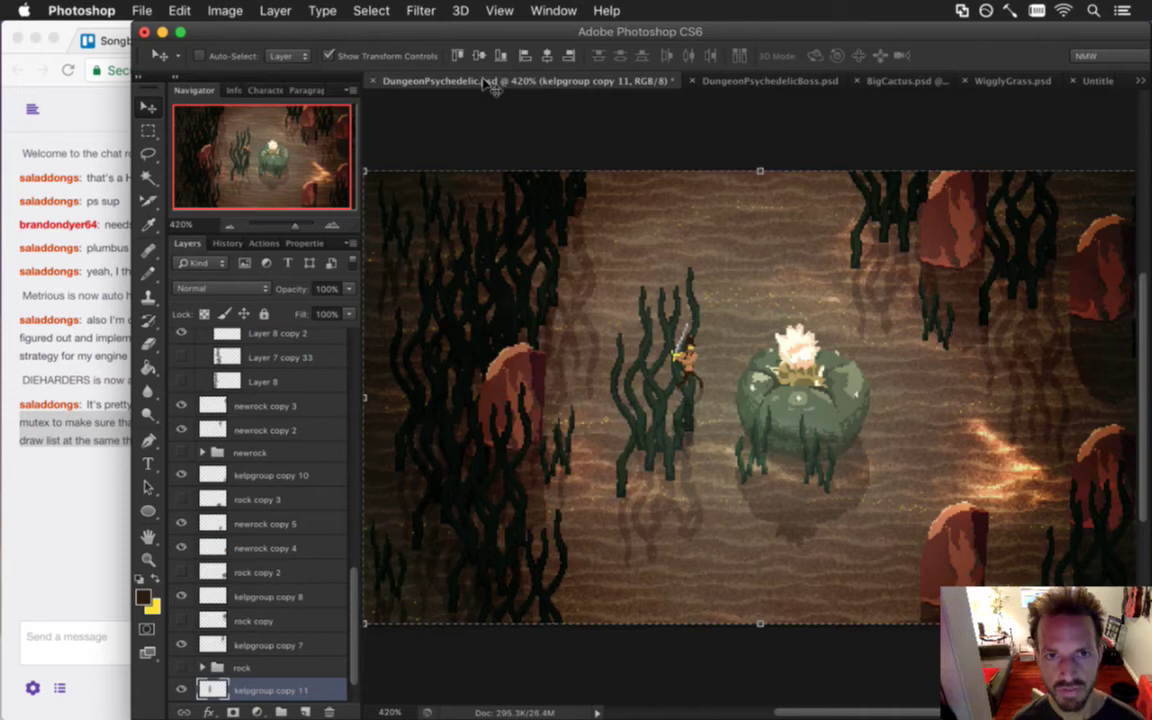
left_click(1090, 82)
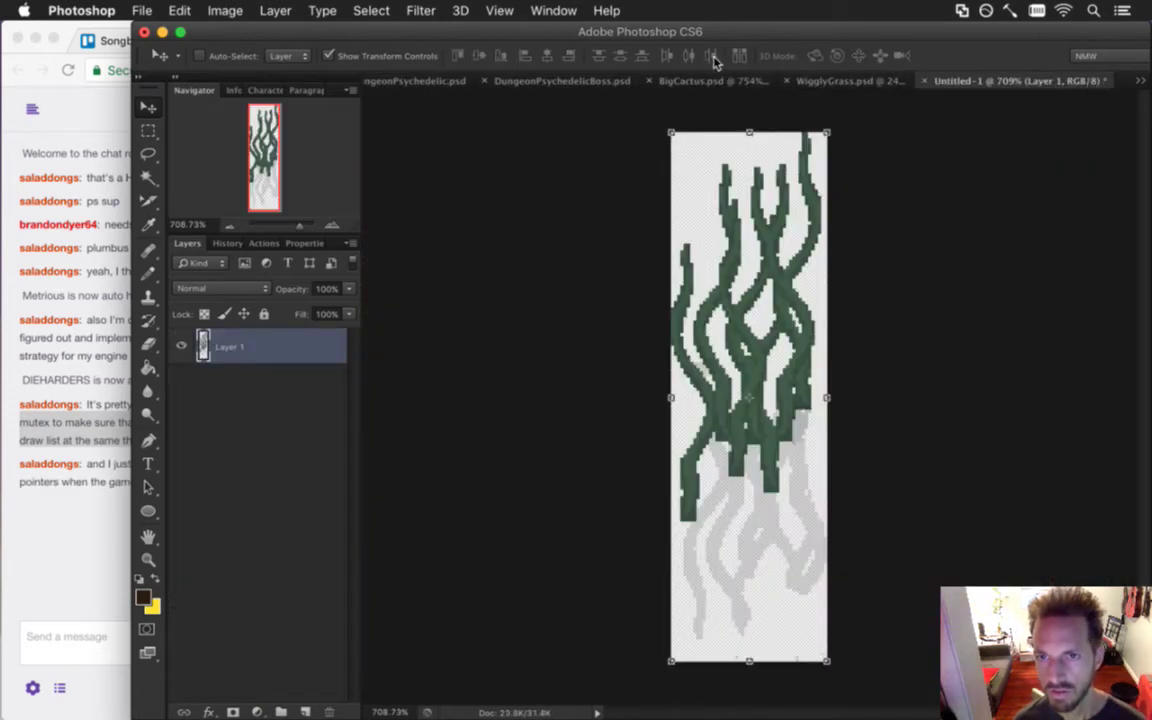
left_click(136, 8)
left_click(222, 204)
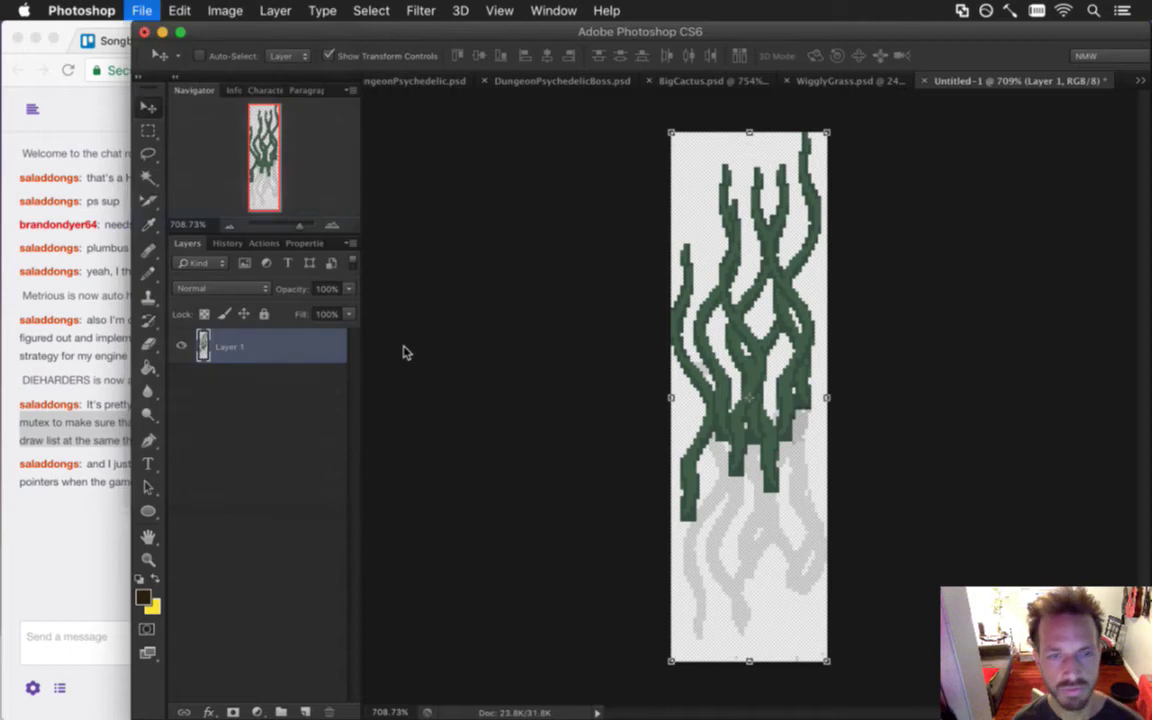
left_click(553, 142)
left_click(552, 128)
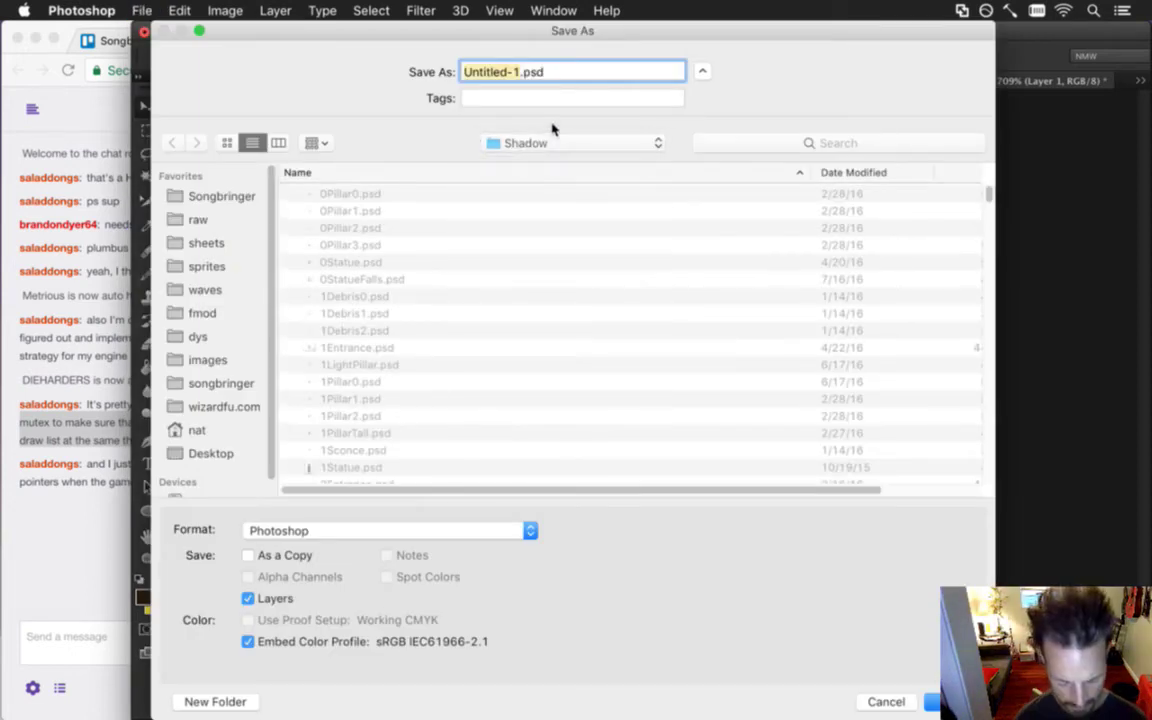
type("Wiggly")
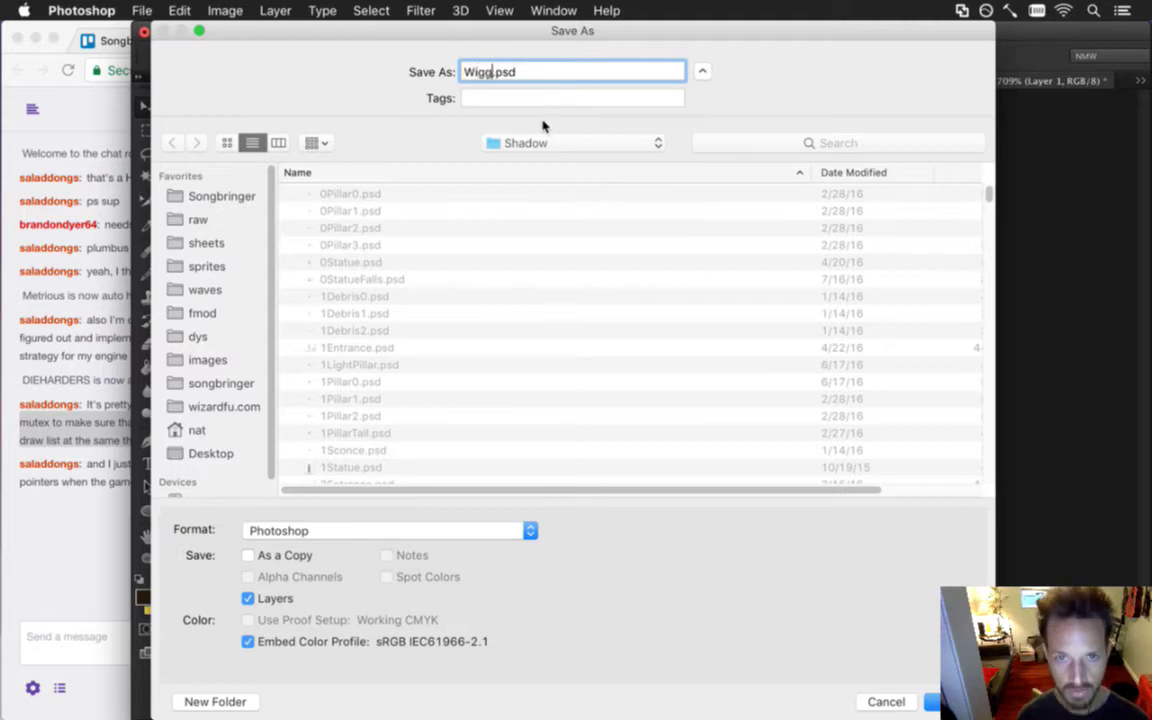
type("Grass")
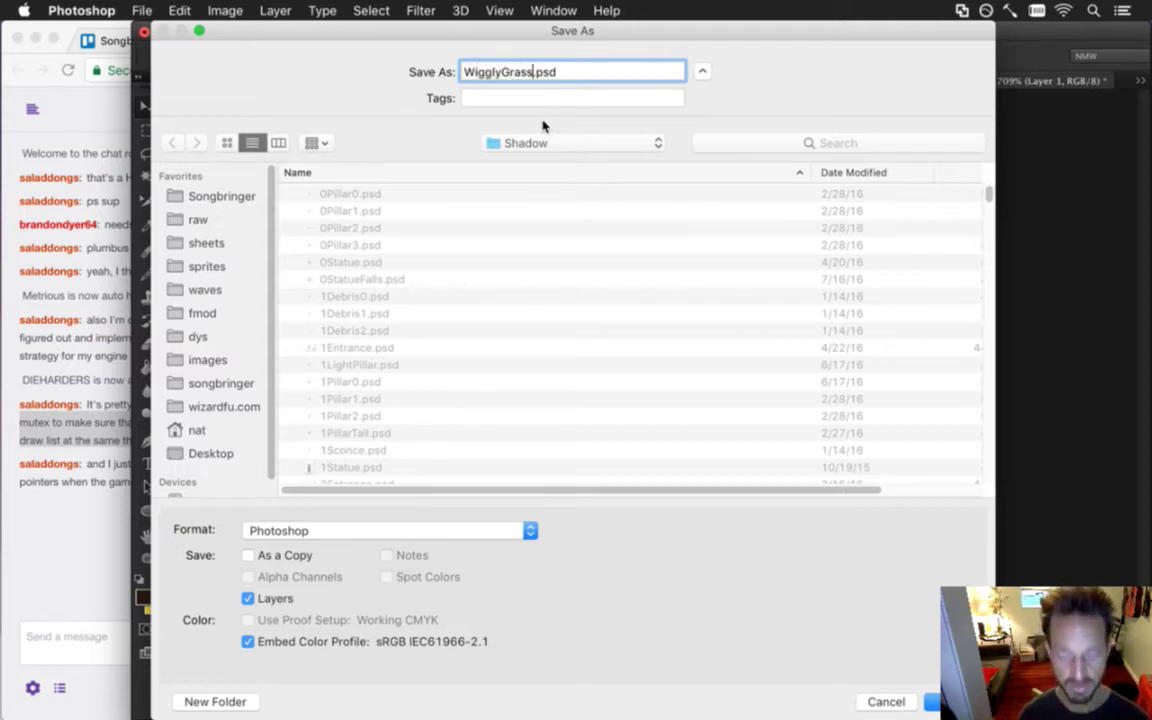
type("Big")
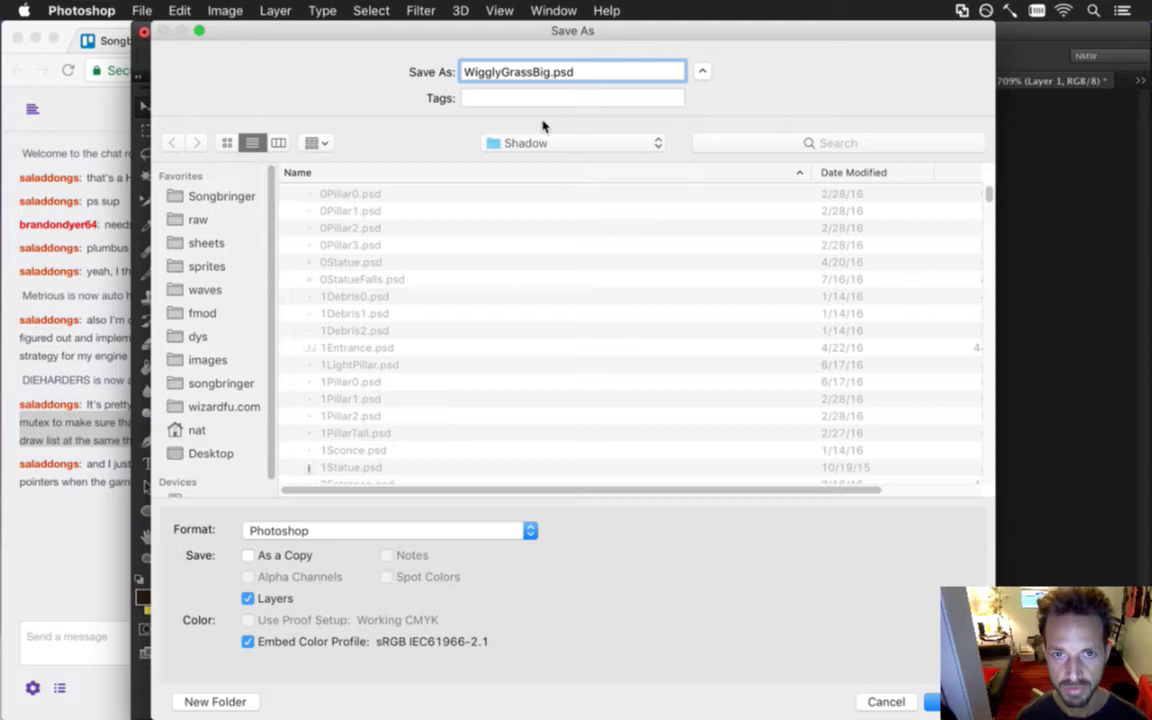
key("Return")
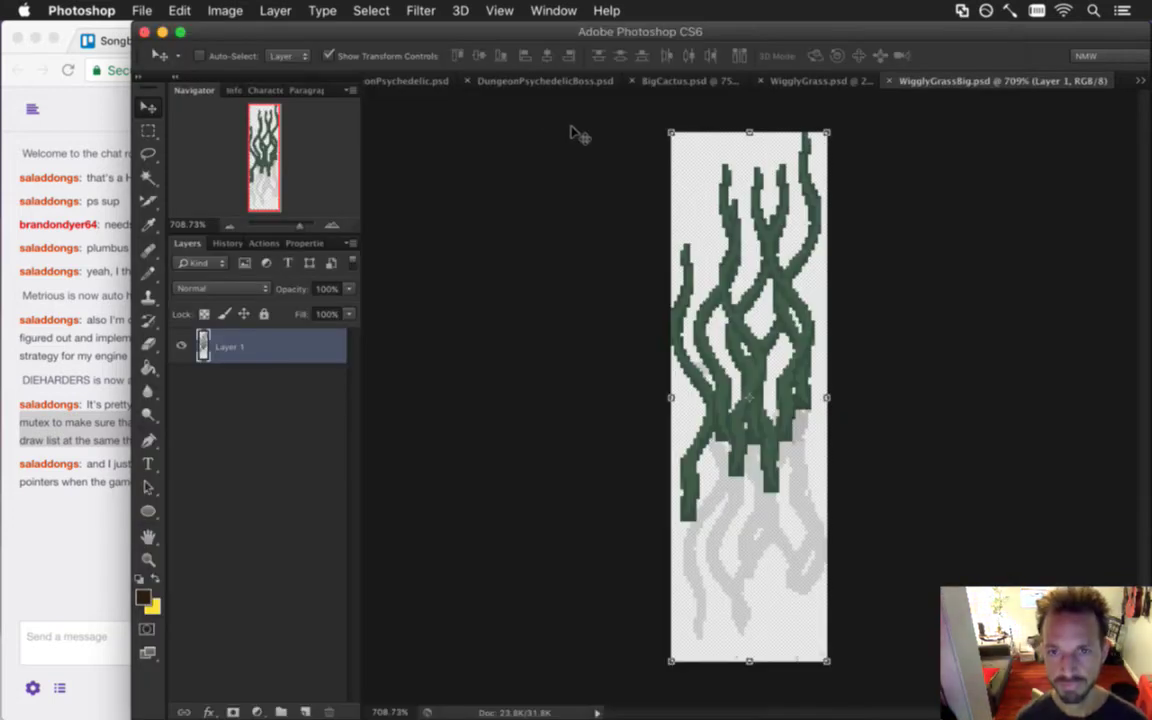
Read the new Twitch chat messages in Chrome about the separate draw lists and the game logic thread, then return to Photoshop.
left_click(107, 522)
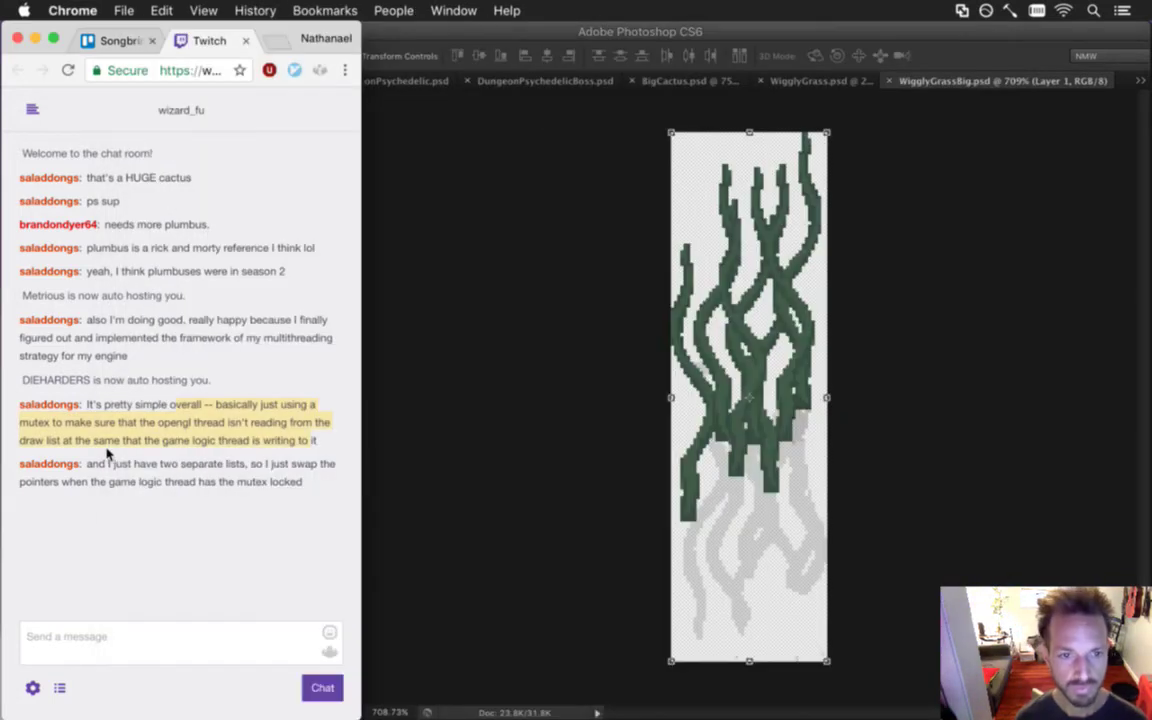
left_click_drag(104, 468, 228, 474)
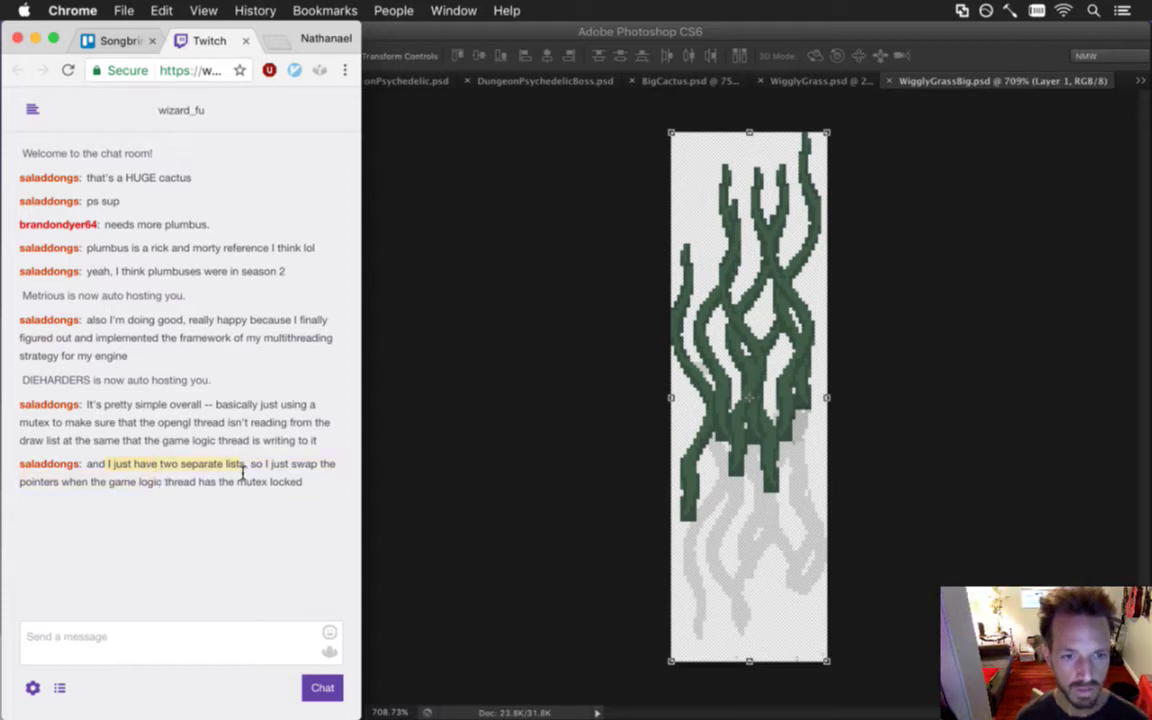
left_click_drag(237, 476, 220, 481)
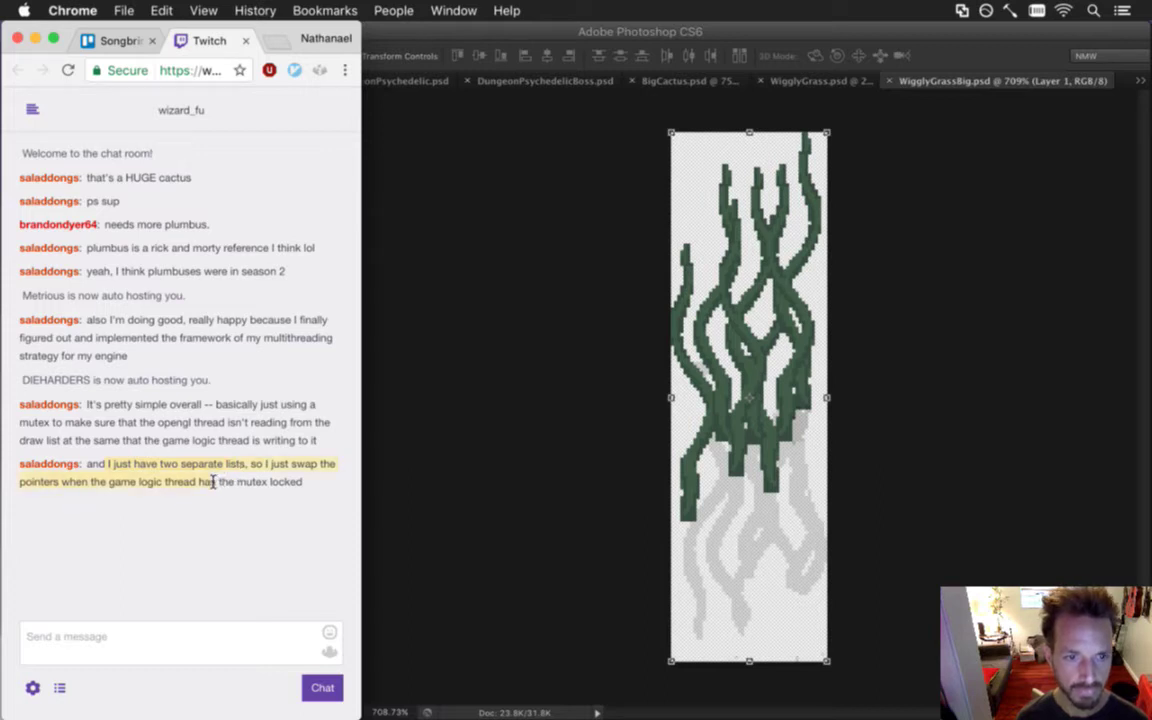
left_click_drag(183, 487, 287, 485)
left_click(297, 489)
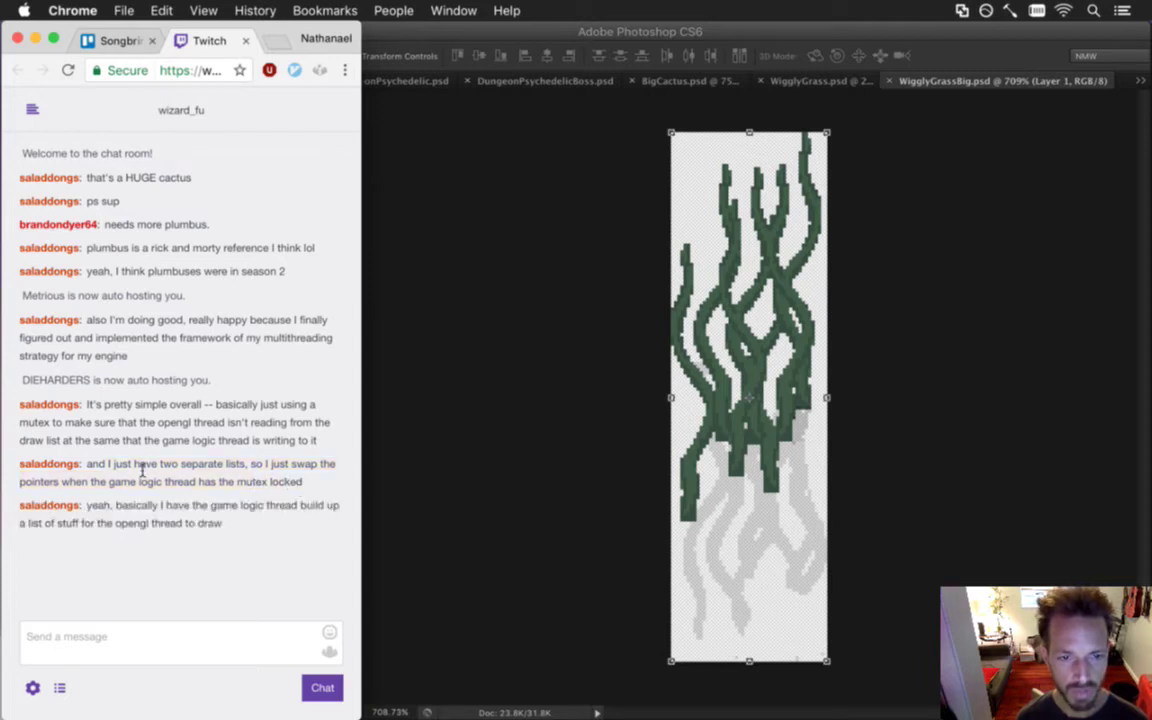
left_click_drag(117, 507, 147, 523)
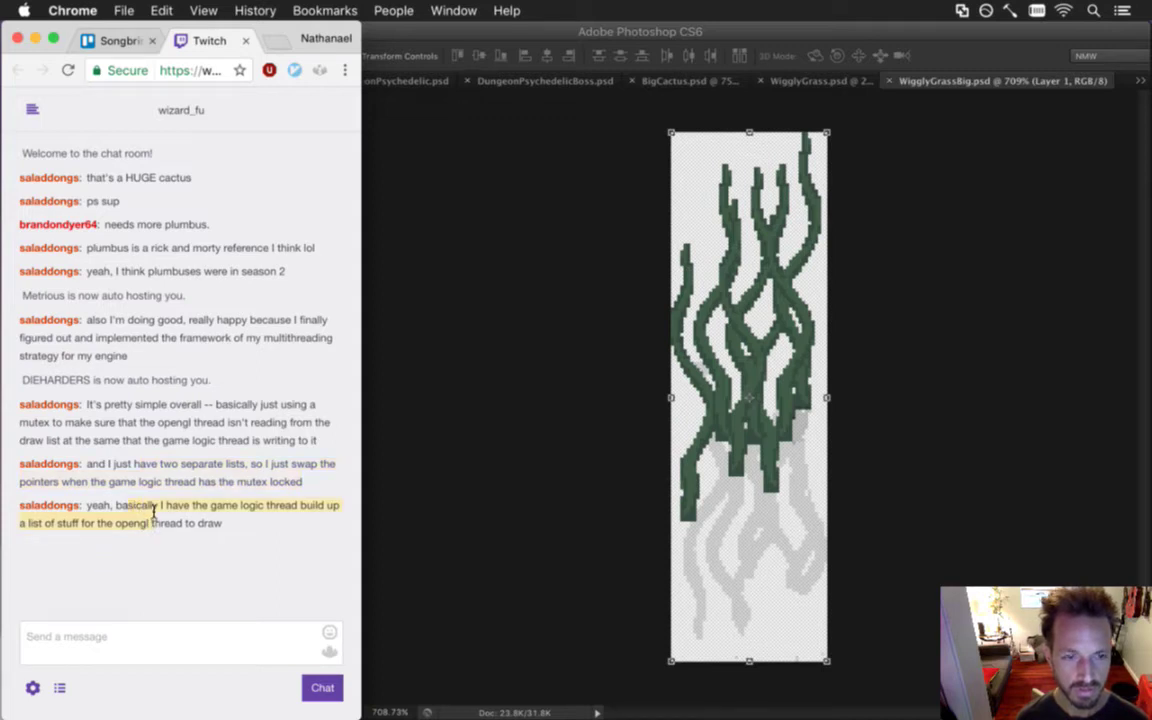
left_click_drag(153, 510, 175, 518)
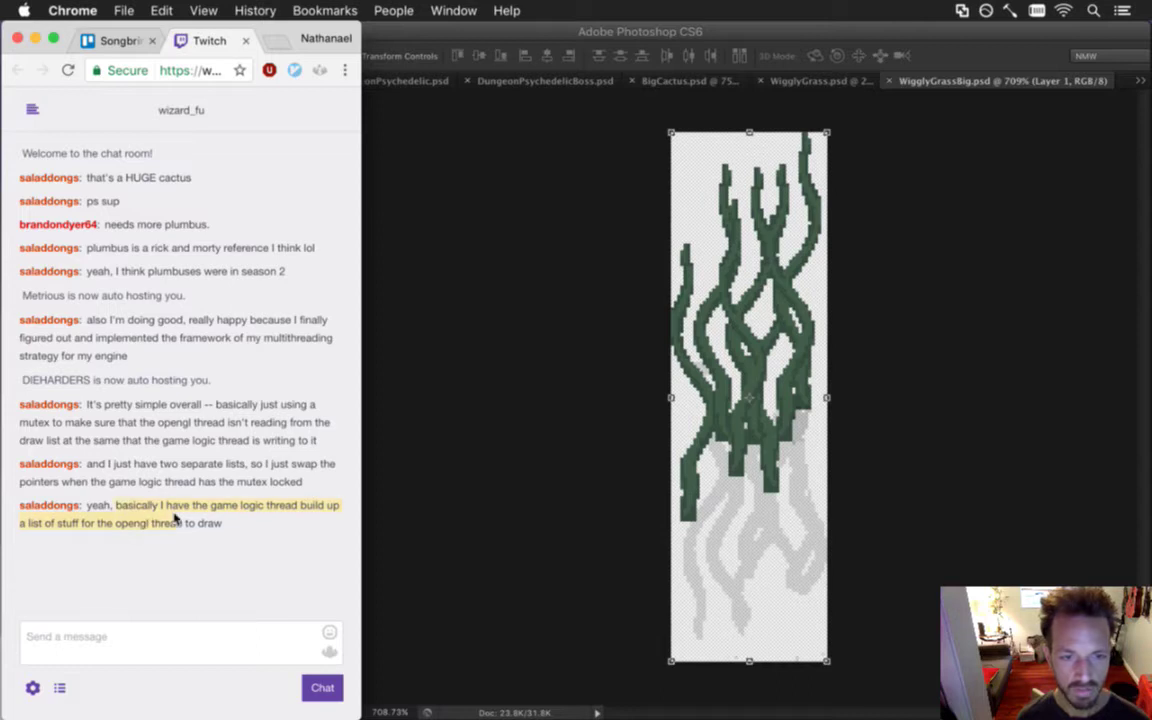
left_click(229, 550)
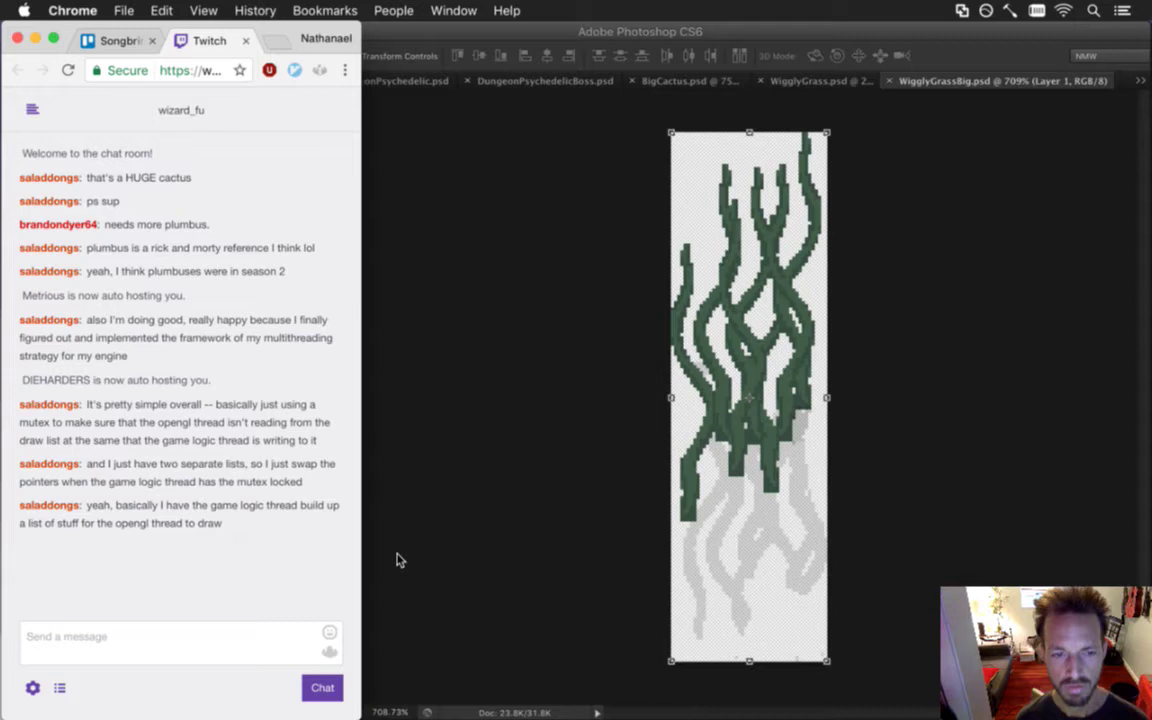
left_click(510, 556)
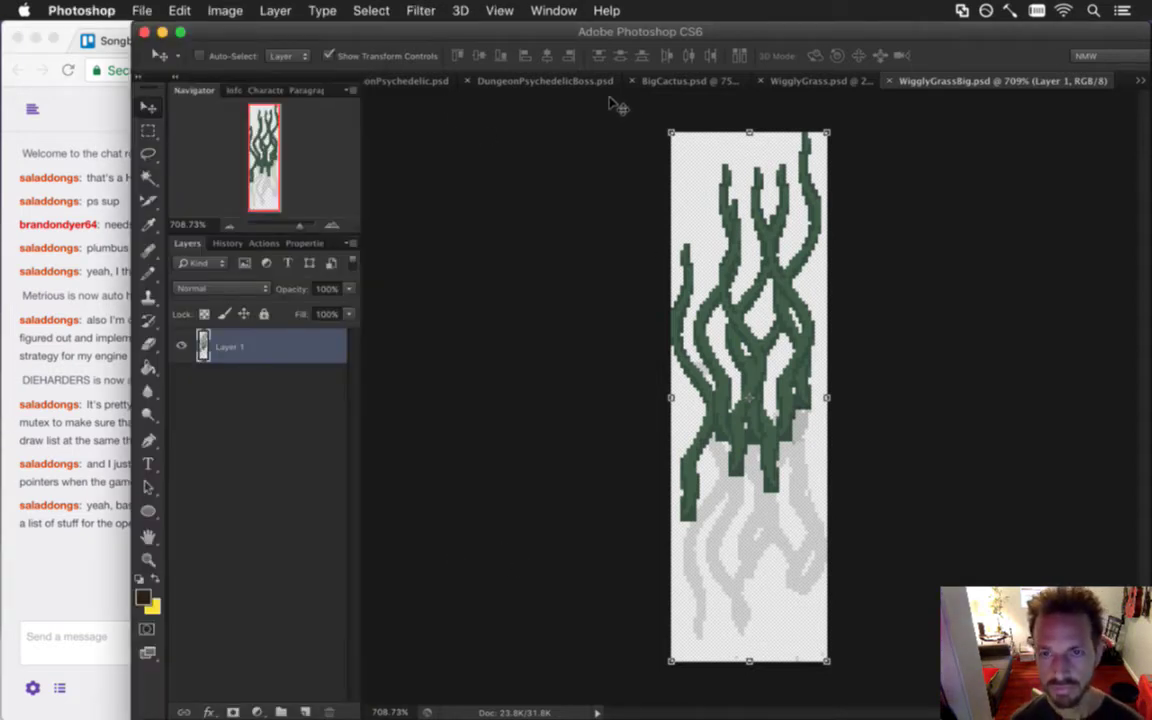
Return to DungeonPsychedelic.psd and toggle the visibility of the rock and ground groups to check what each contains.
key("ctrl+Tab")
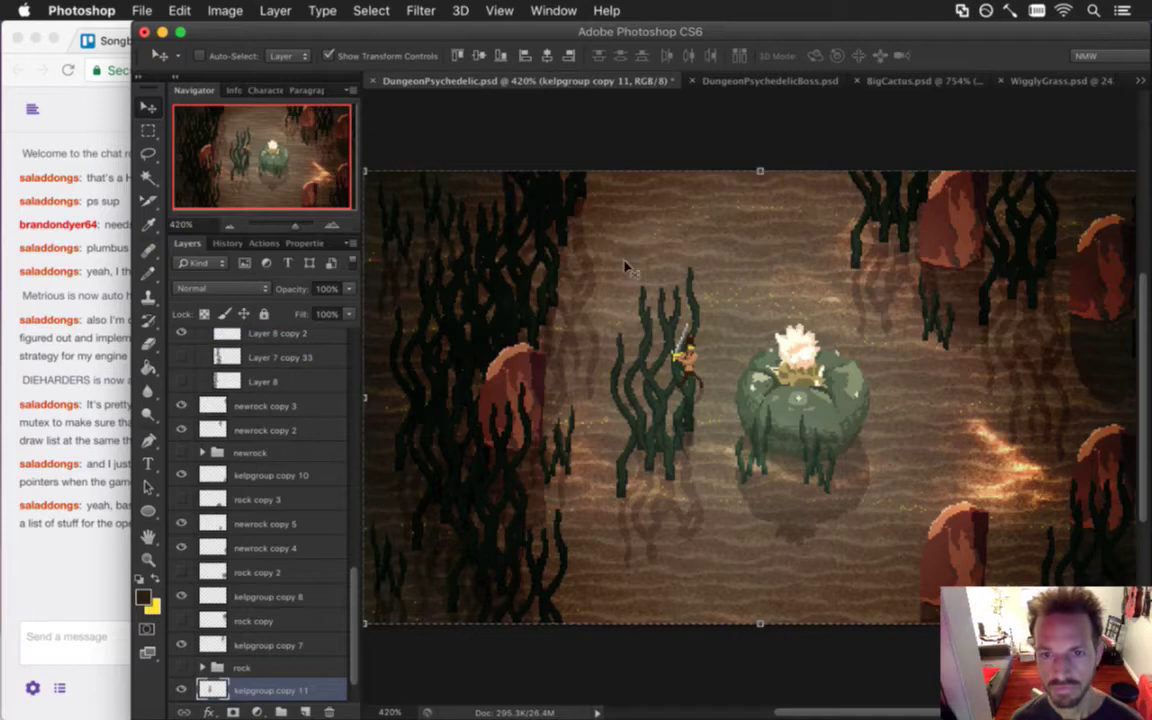
scroll(357, 600, "up", 1)
scroll(357, 605, "down", 2)
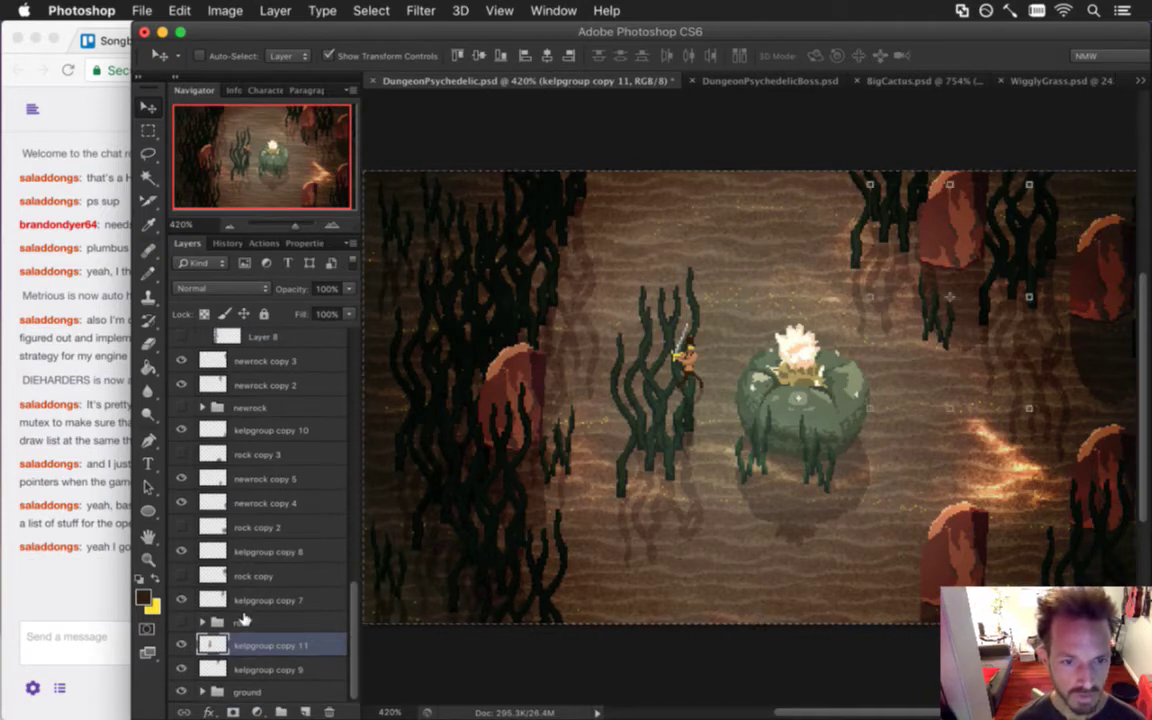
left_click(240, 621)
left_click(184, 621)
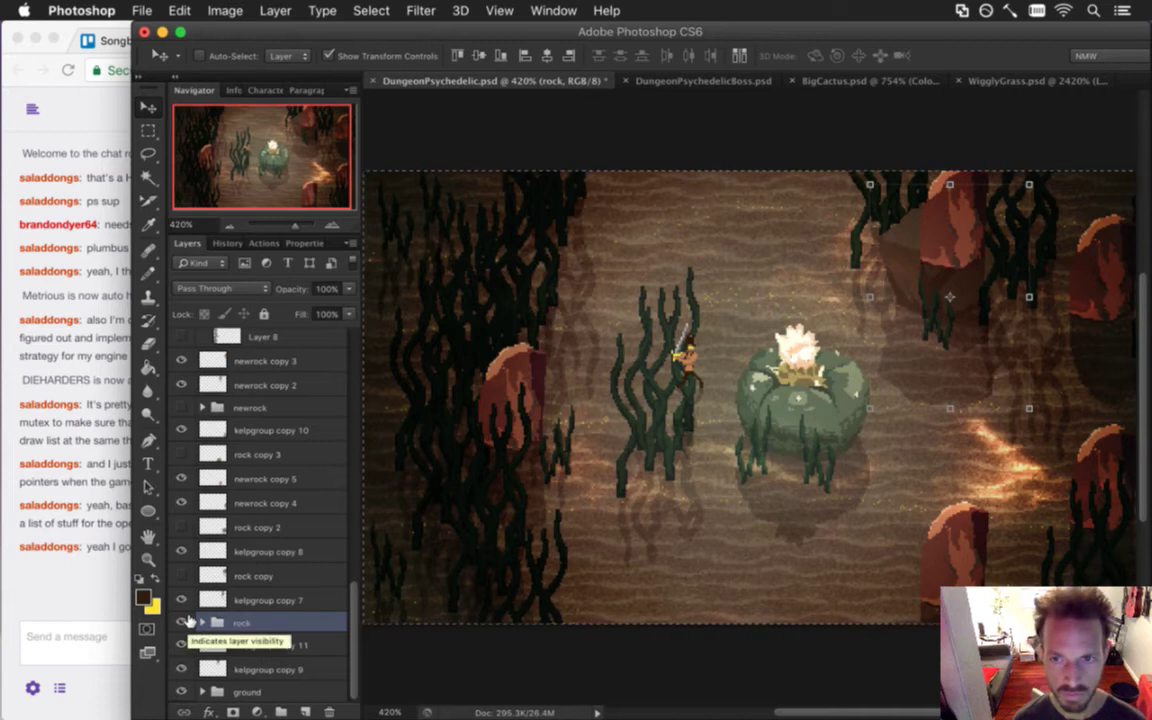
left_click(183, 621)
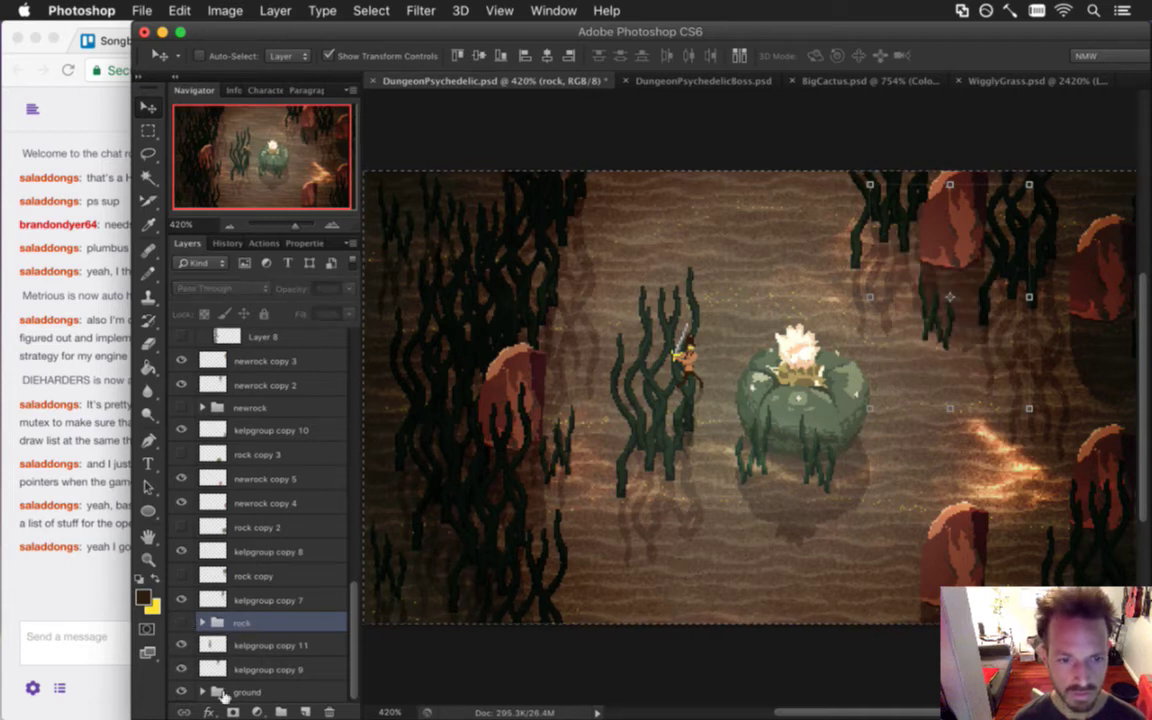
left_click(183, 691)
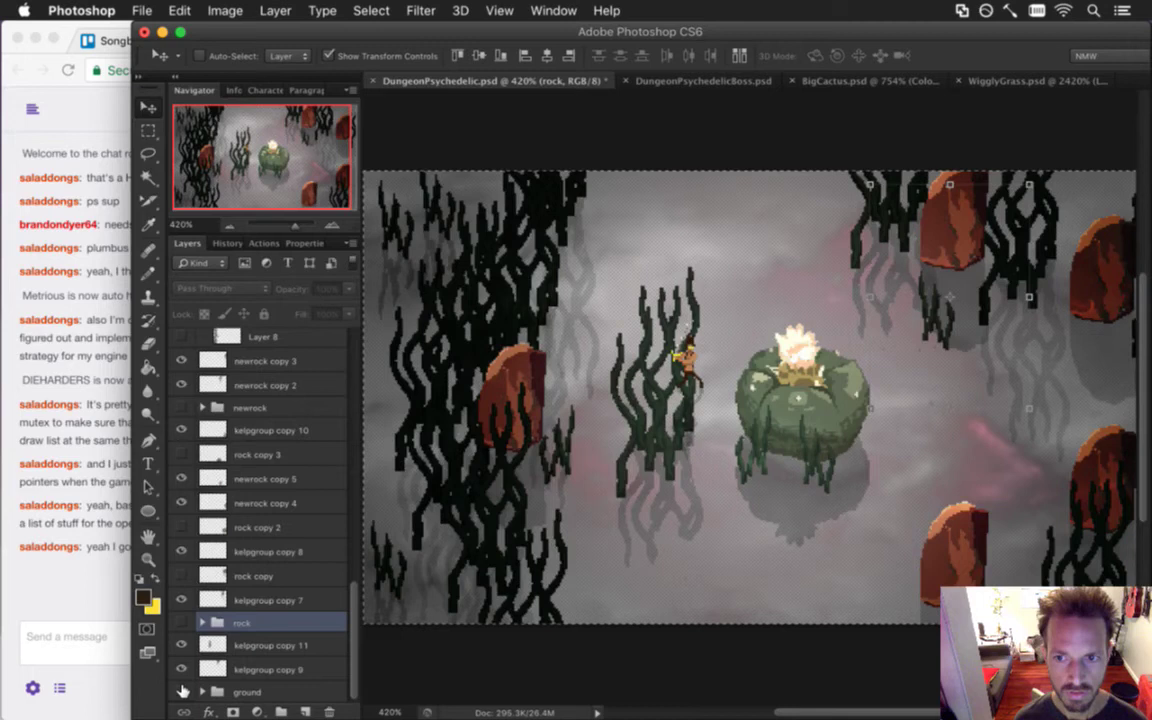
left_click(183, 691)
Read the latest Twitch chat message about front/back buffers in Chrome, then go back to Photoshop.
left_click(98, 566)
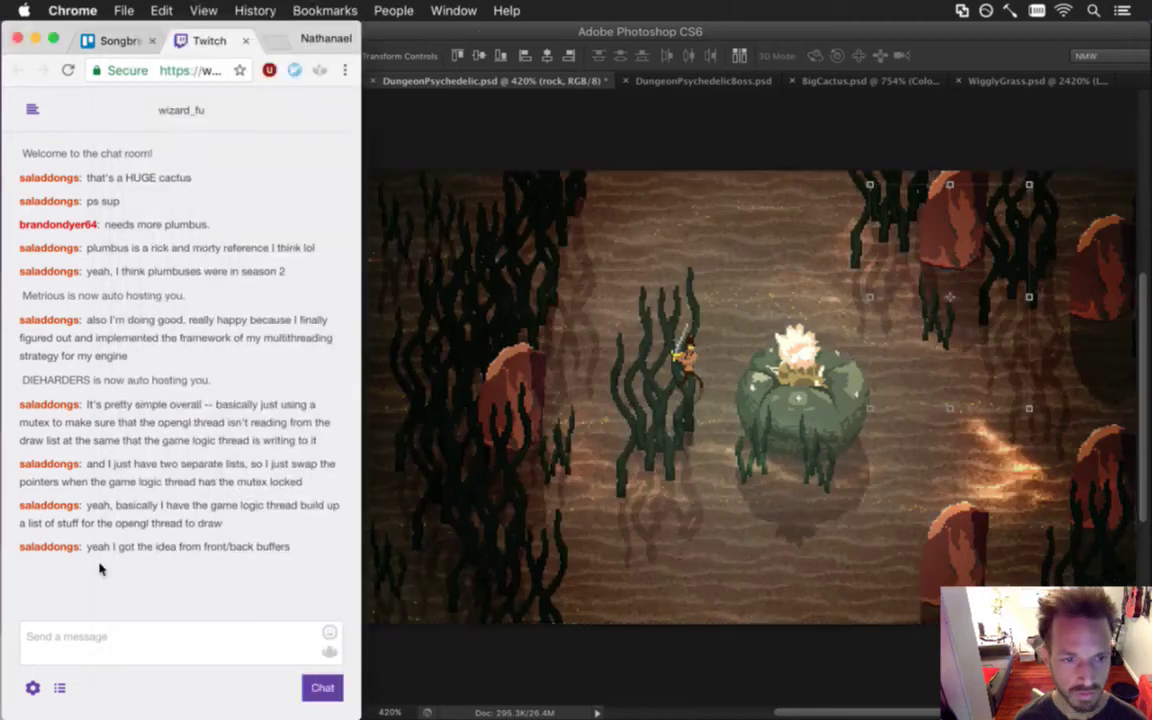
left_click_drag(228, 550, 118, 550)
left_click(445, 645)
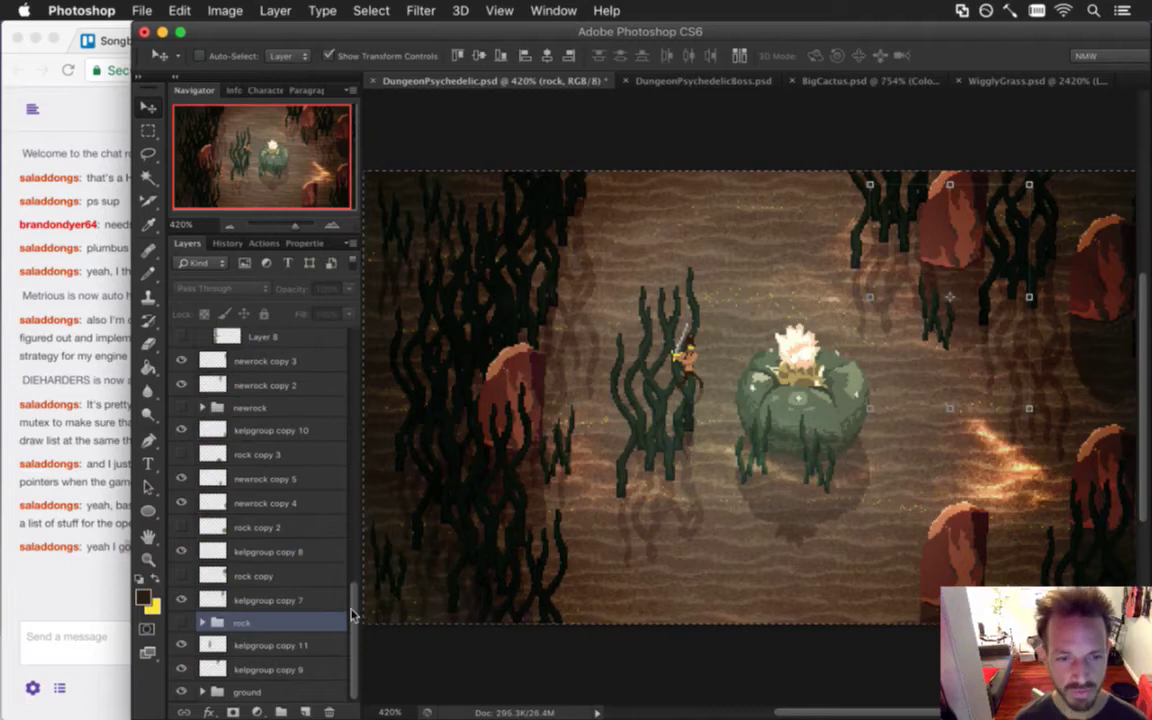
Go through the kelpgroup and newrock layers to find the rock, make newrock copy 5 the active layer and clear the selection.
left_click(305, 601)
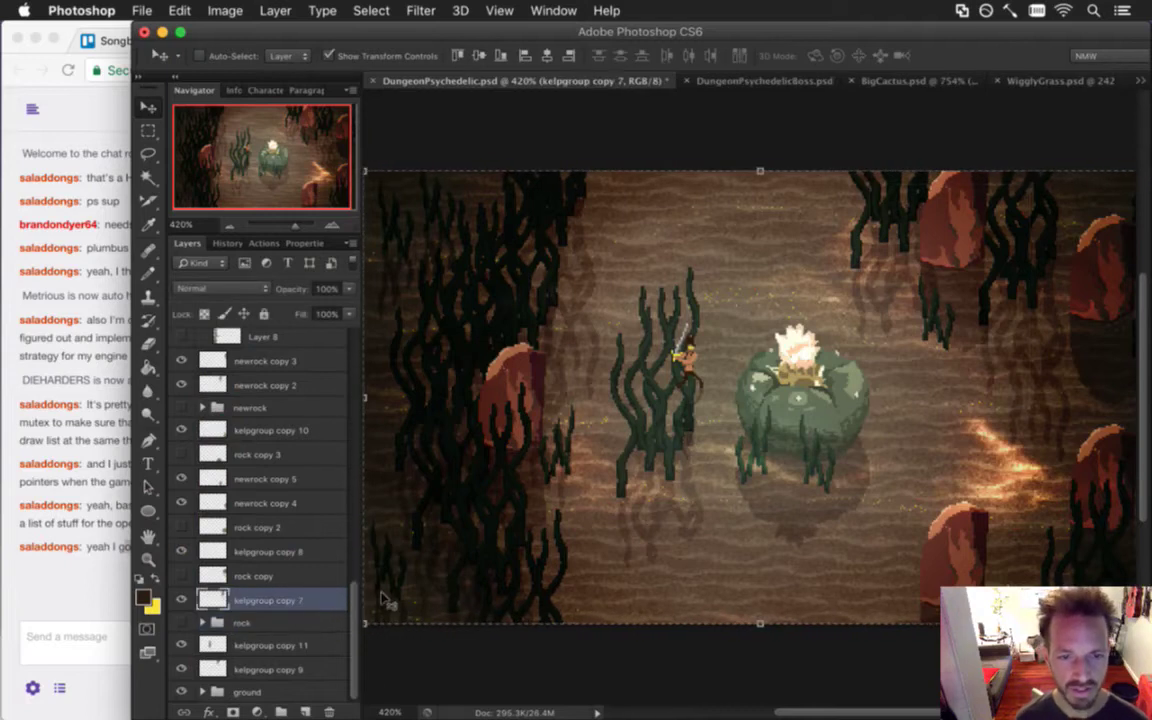
key("m")
left_click(393, 635)
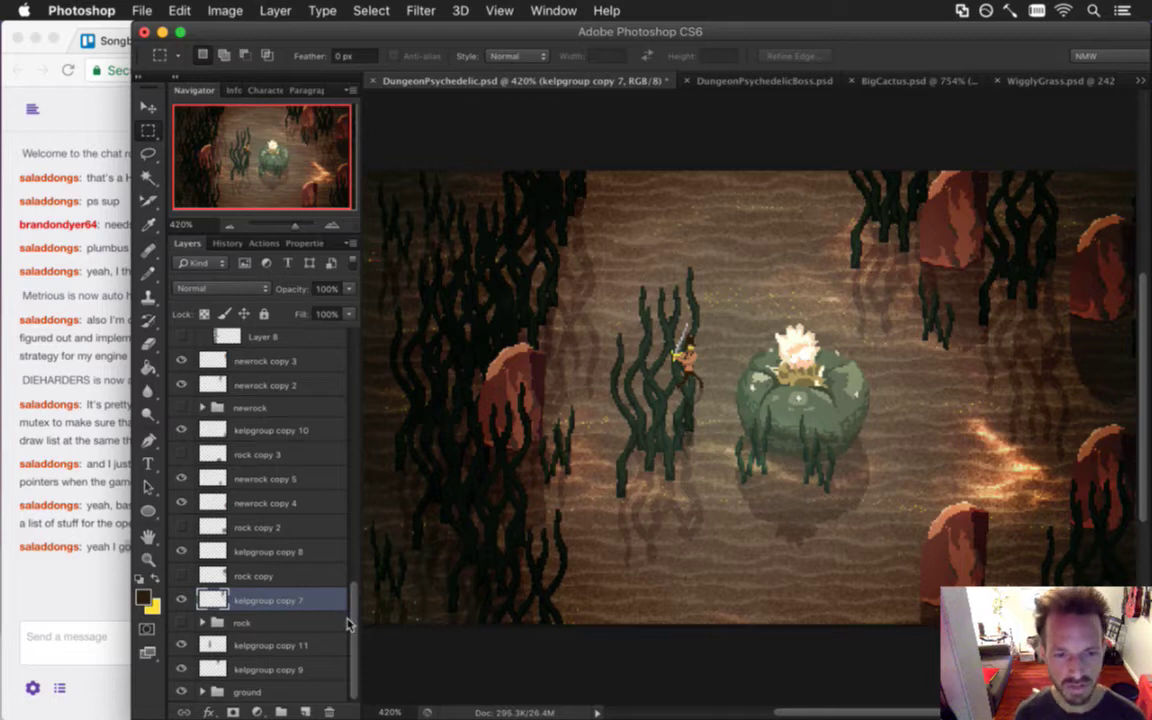
scroll(350, 630, "up", 2)
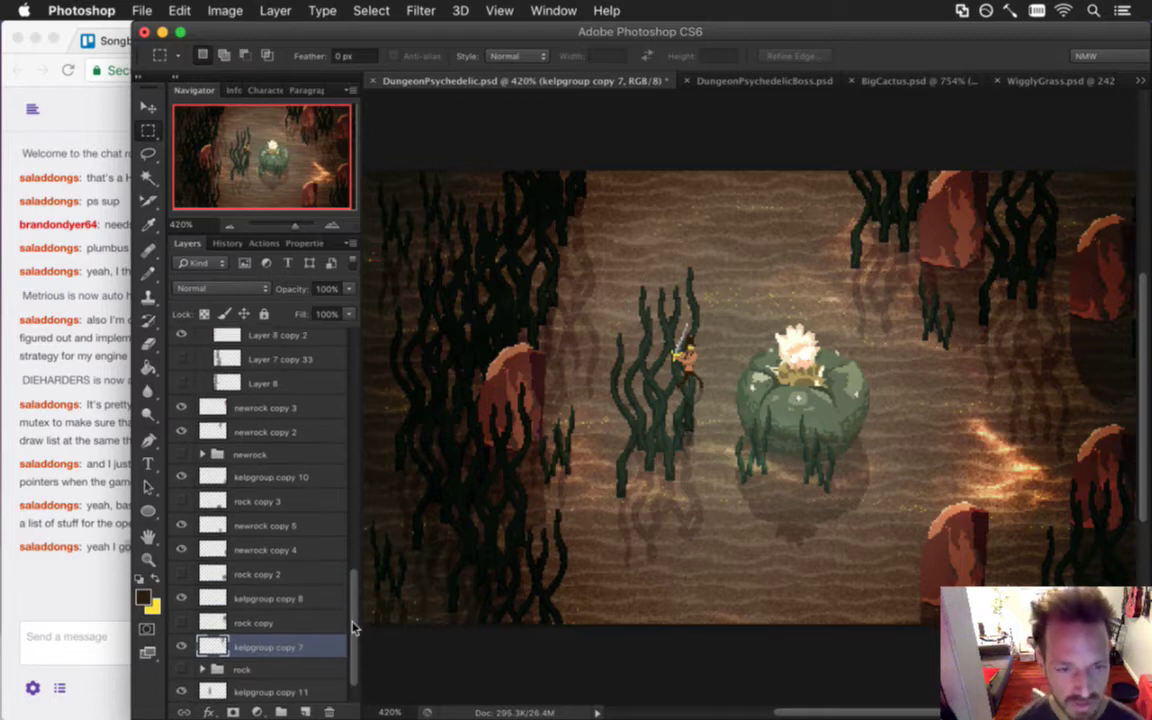
left_click(264, 599)
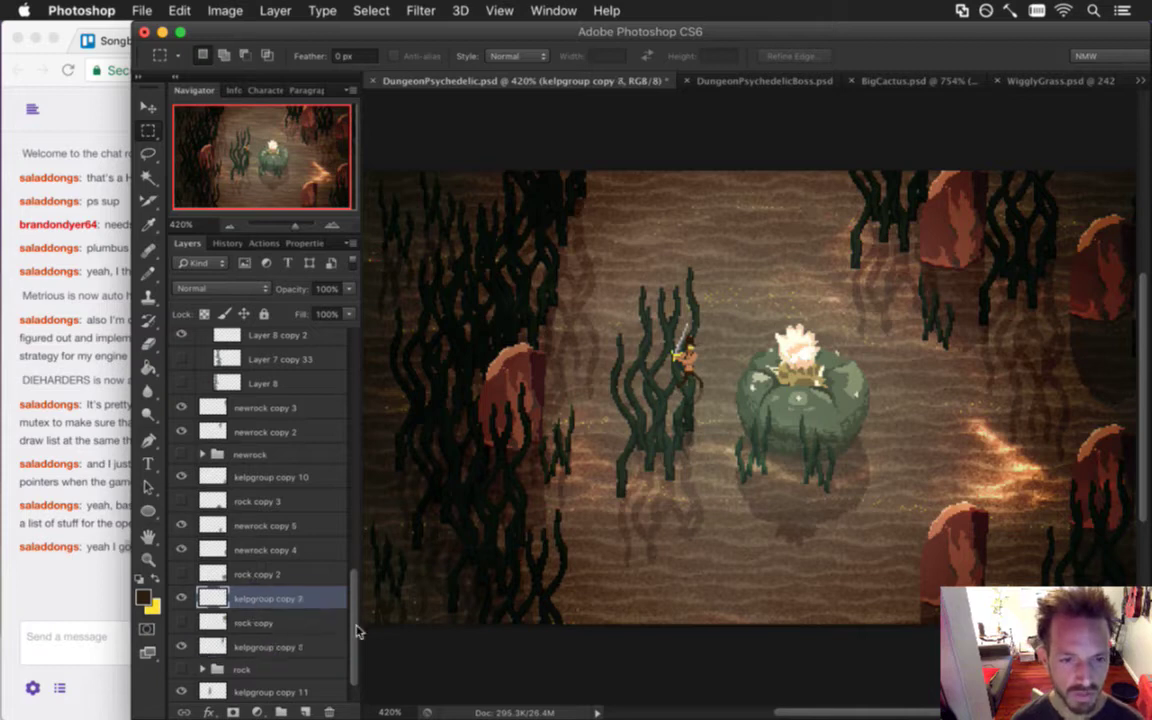
scroll(354, 625, "up", 3)
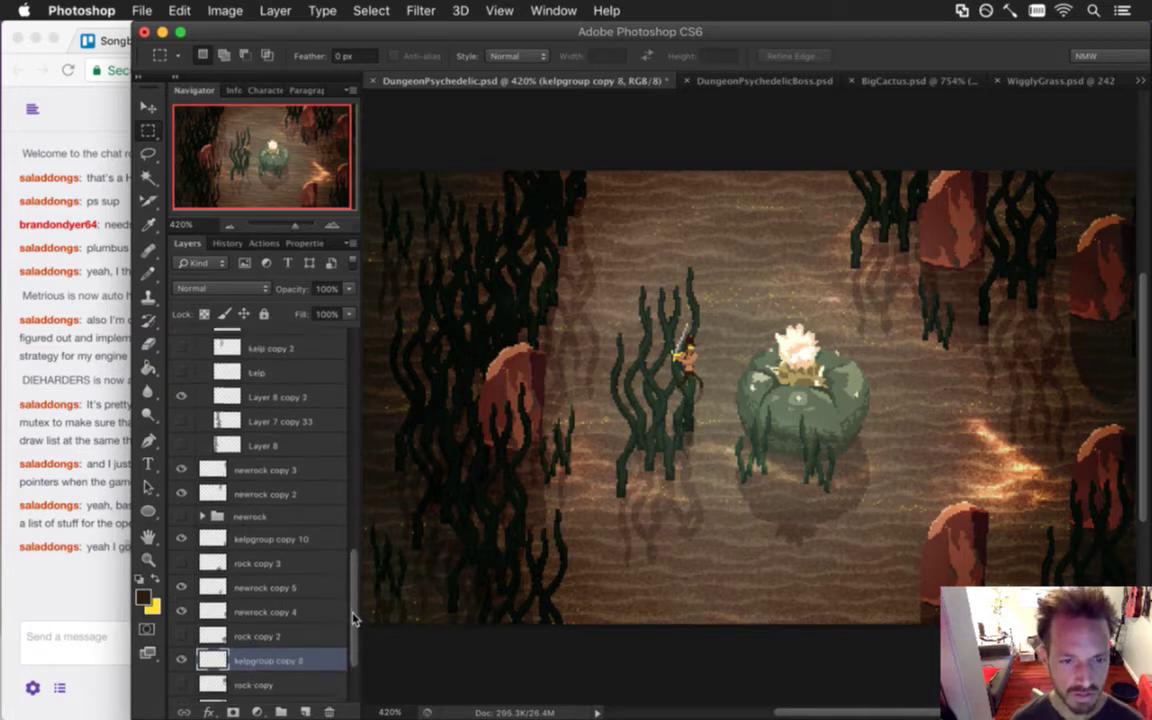
left_click(265, 611)
left_click(181, 610)
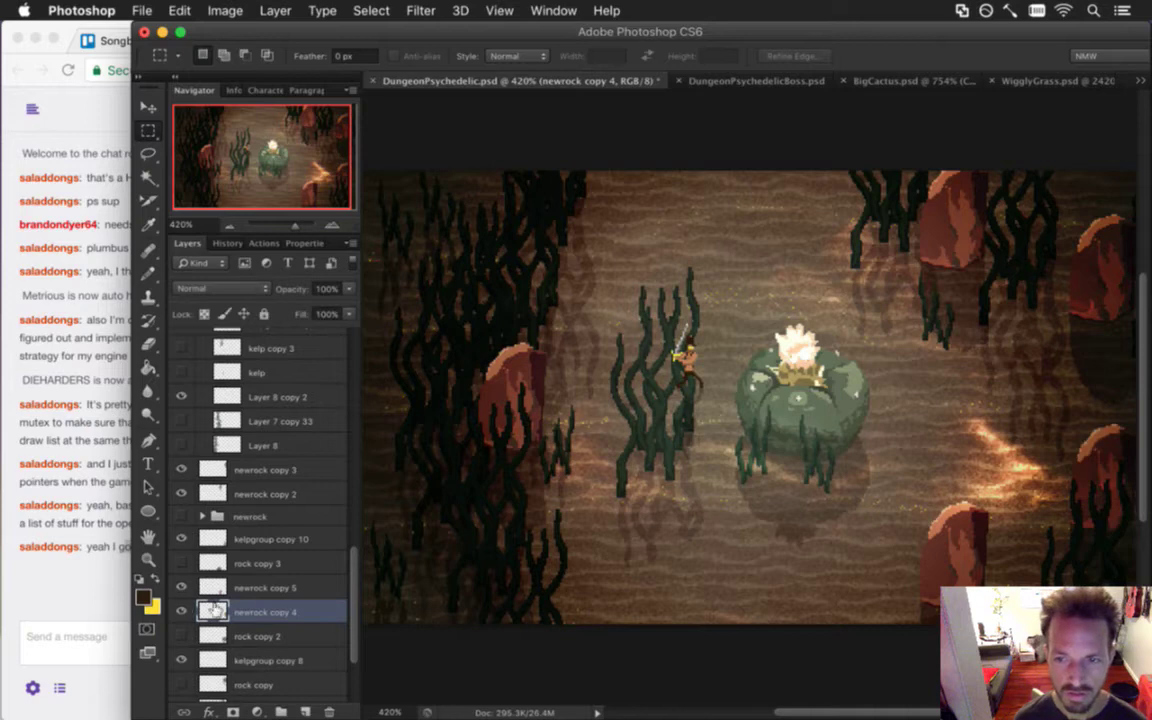
left_click(268, 588)
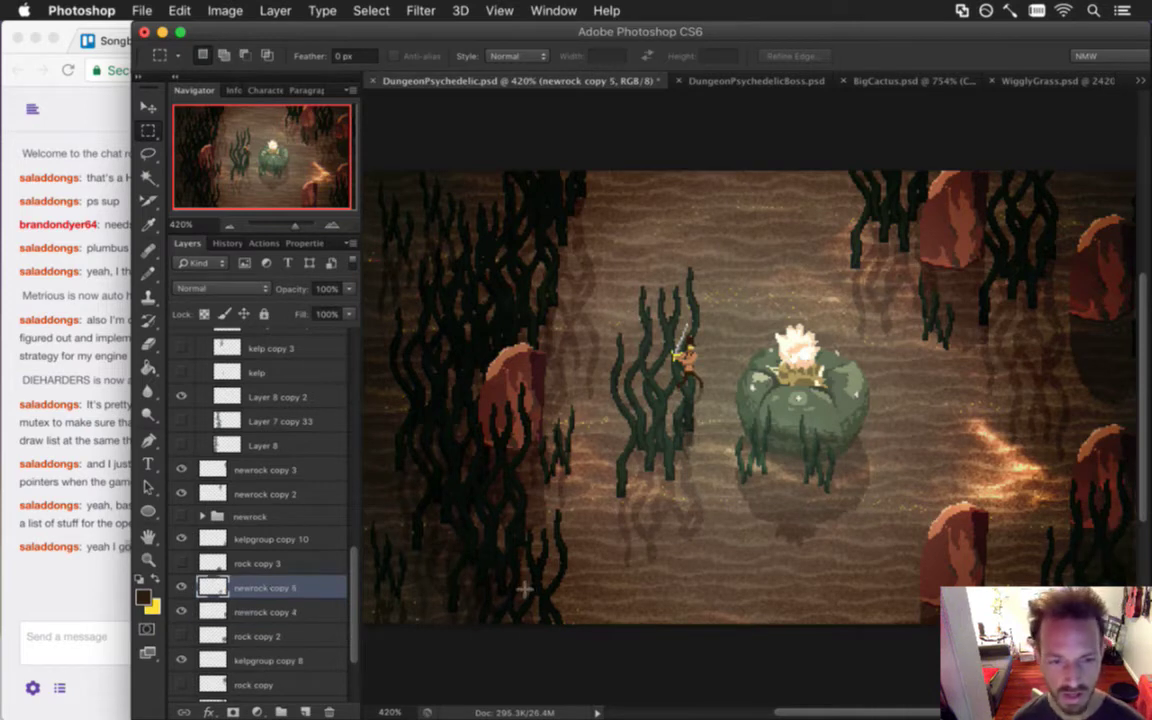
key("super+d")
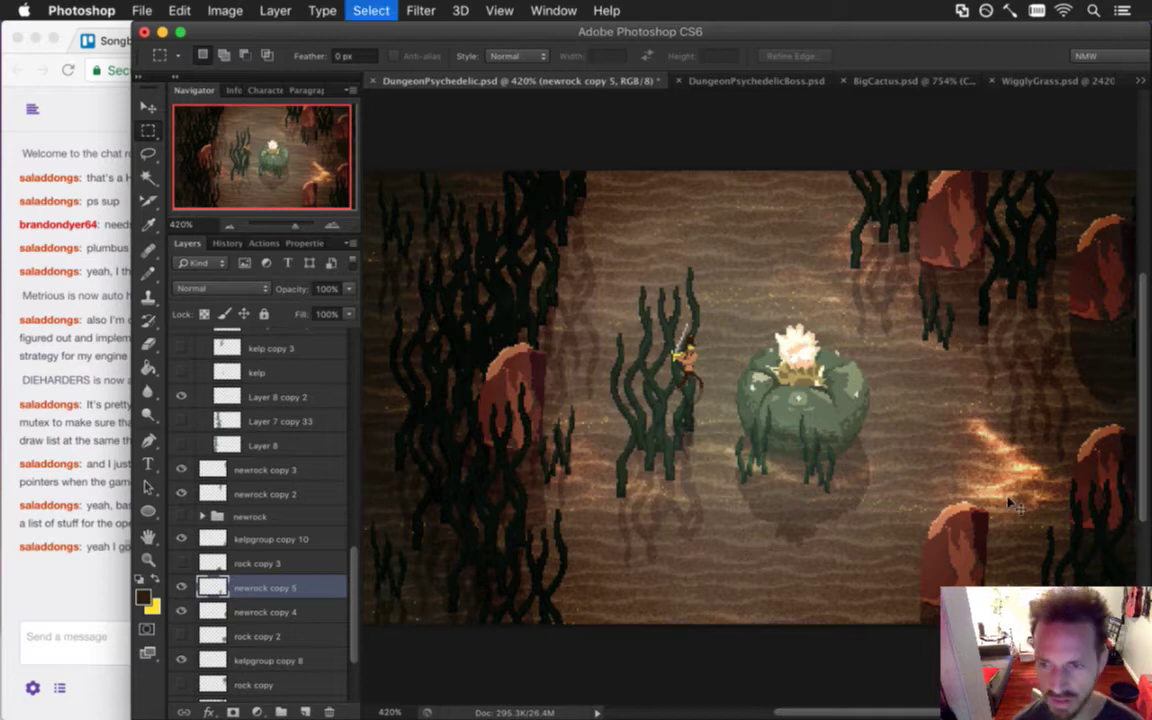
Read the new Twitch chat message in Chrome about copying one list to another, then return to Photoshop.
left_click(111, 613)
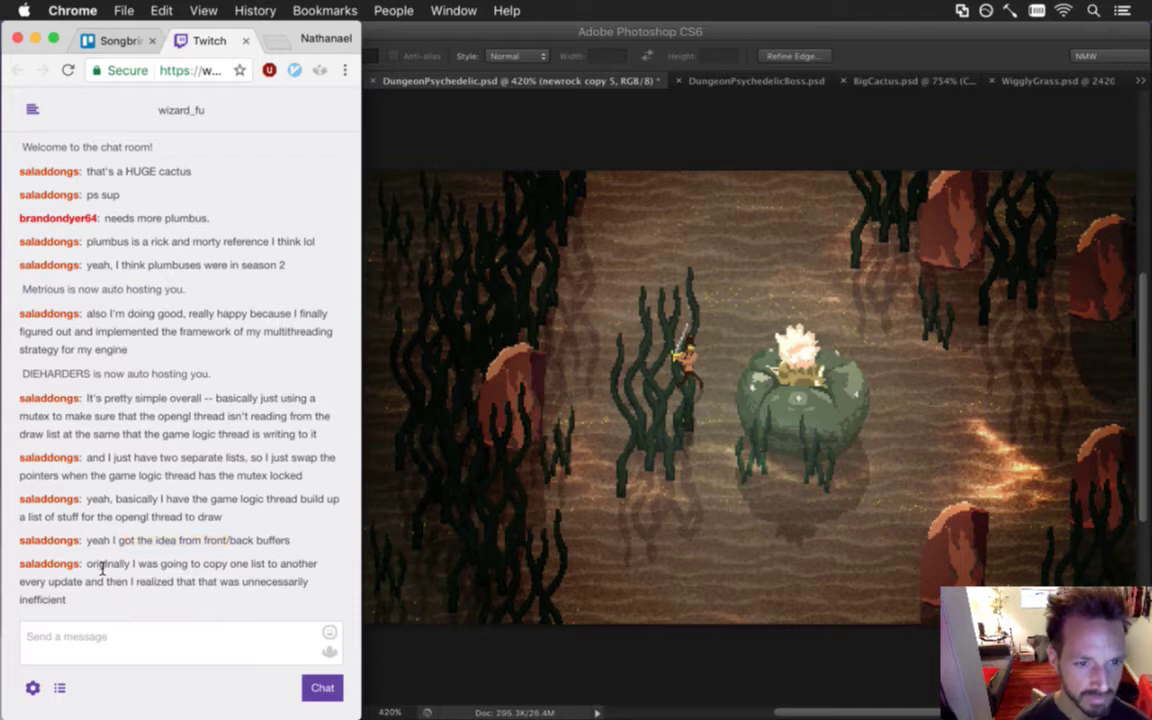
left_click_drag(118, 590, 154, 597)
left_click(408, 653)
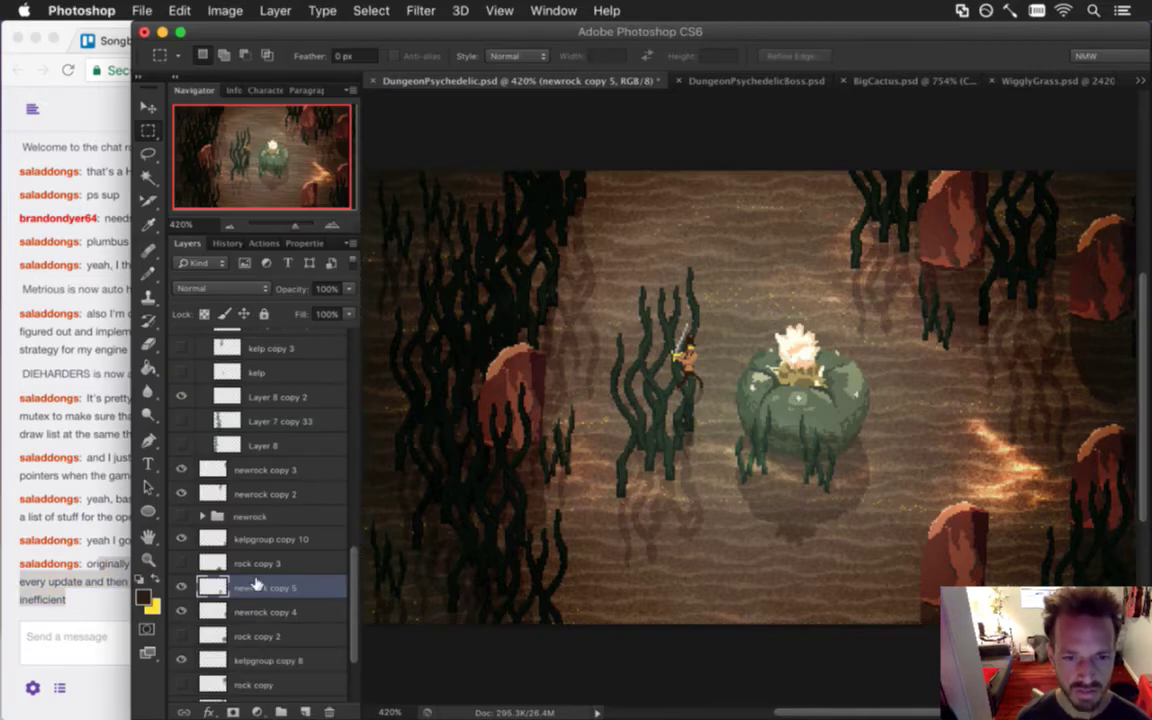
Copy the newrock copy 5 artwork into a new transparent 36 x 65 pixel document and fit it in view.
key("v")
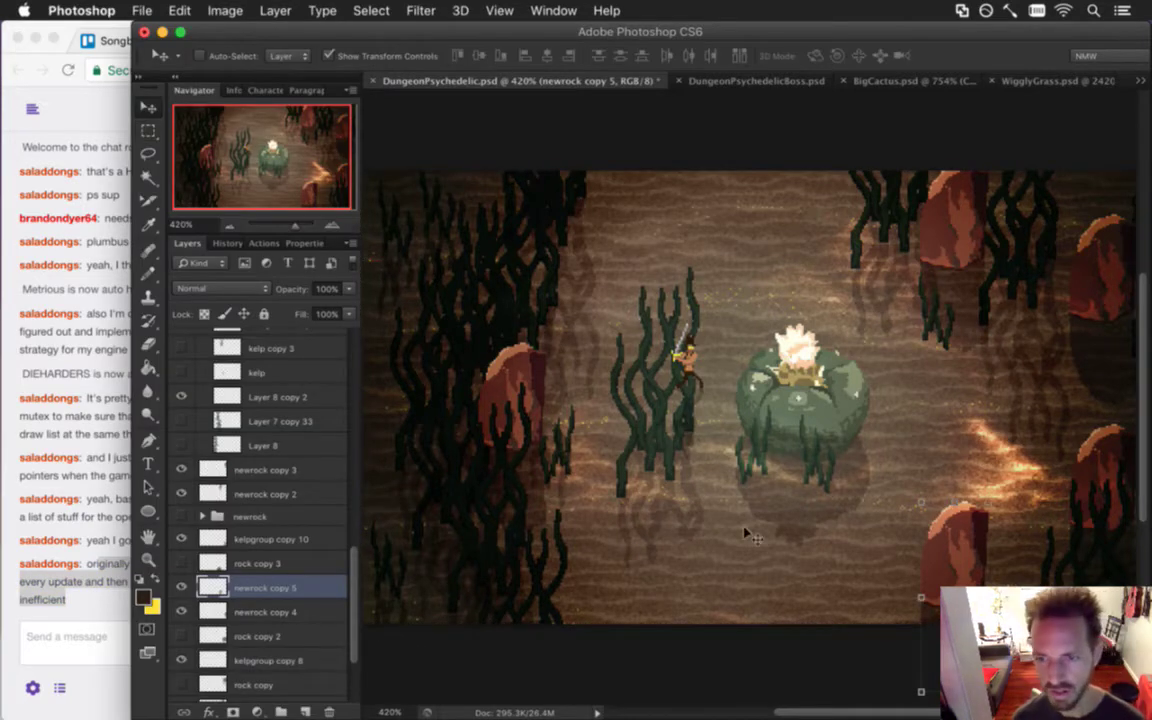
key("super+a")
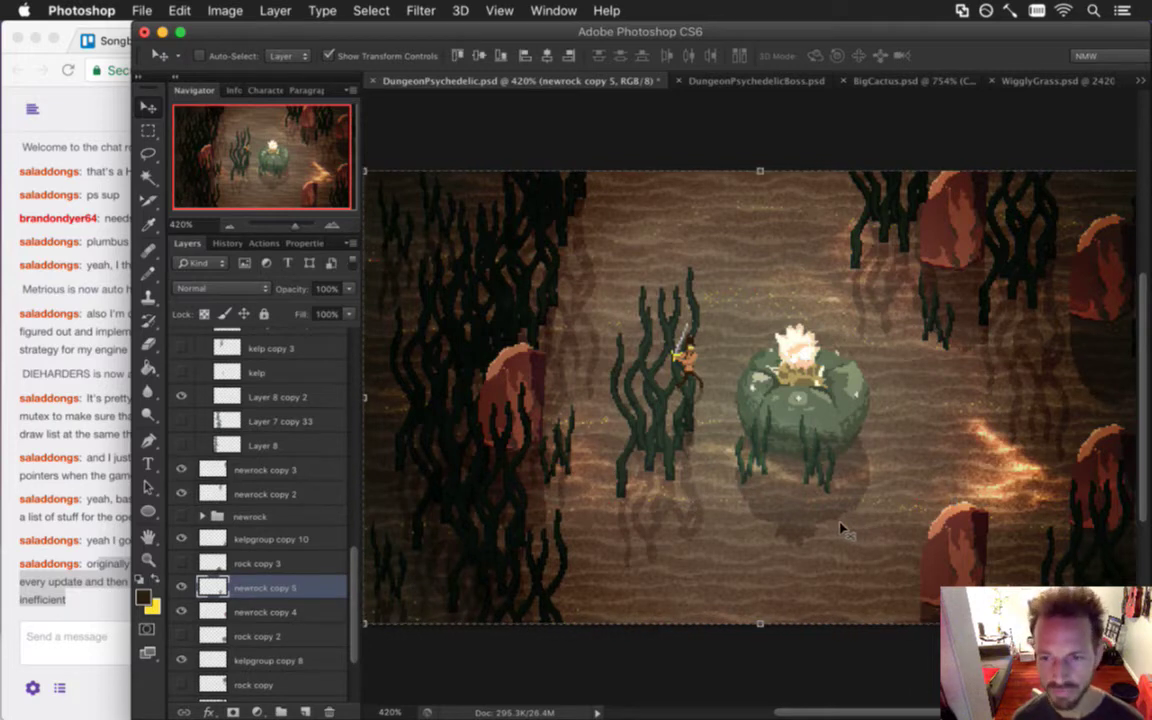
key("super+n")
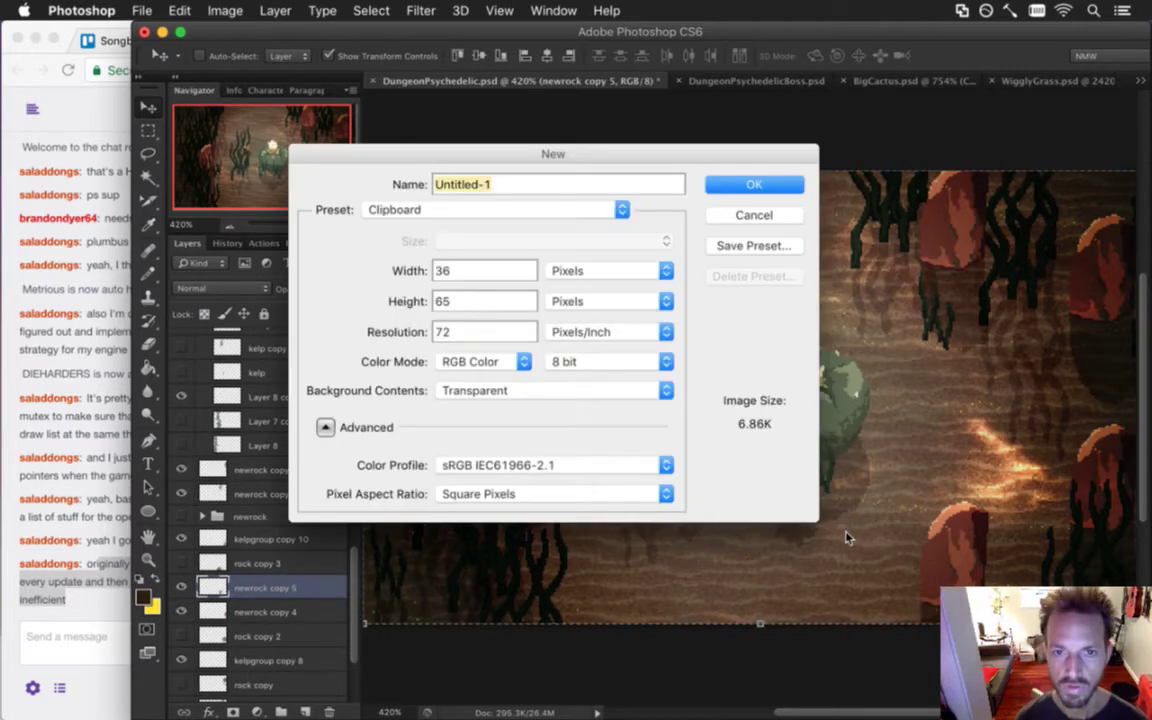
key("Return")
key("super+v")
key("super+d")
key("m")
key("super+0")
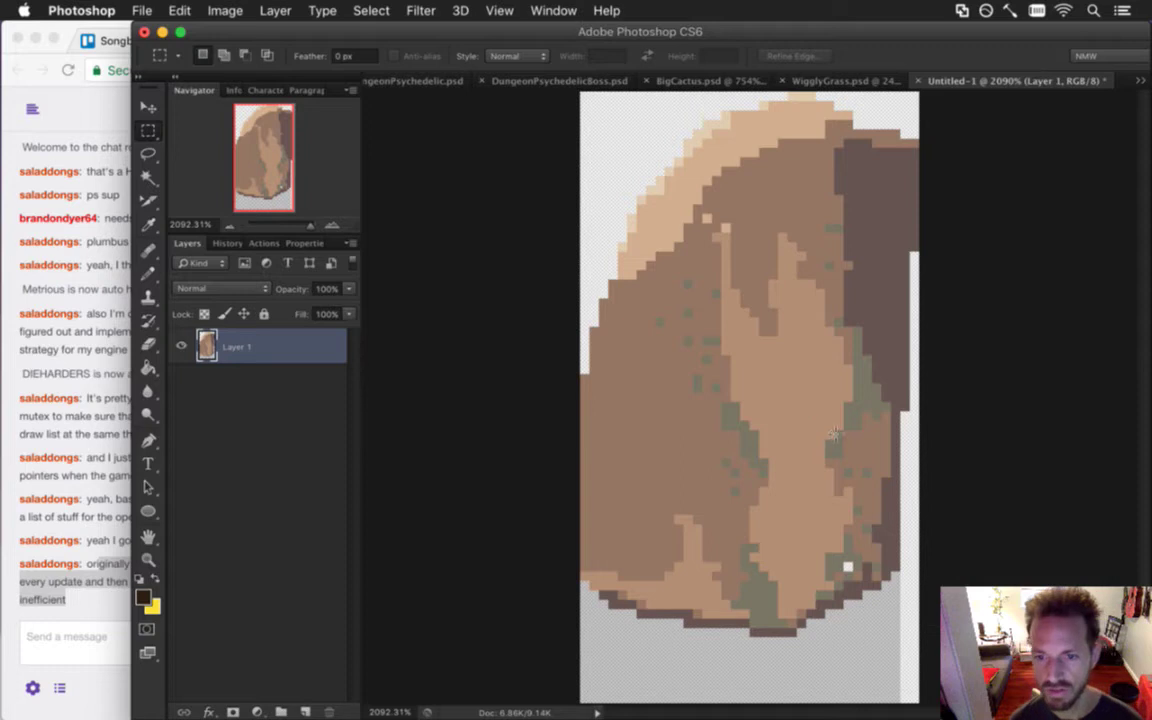
Erase the grey shadow pixels directly along the rock's bottom outline with a 1-pixel eraser.
scroll(740, 418, "down", 5)
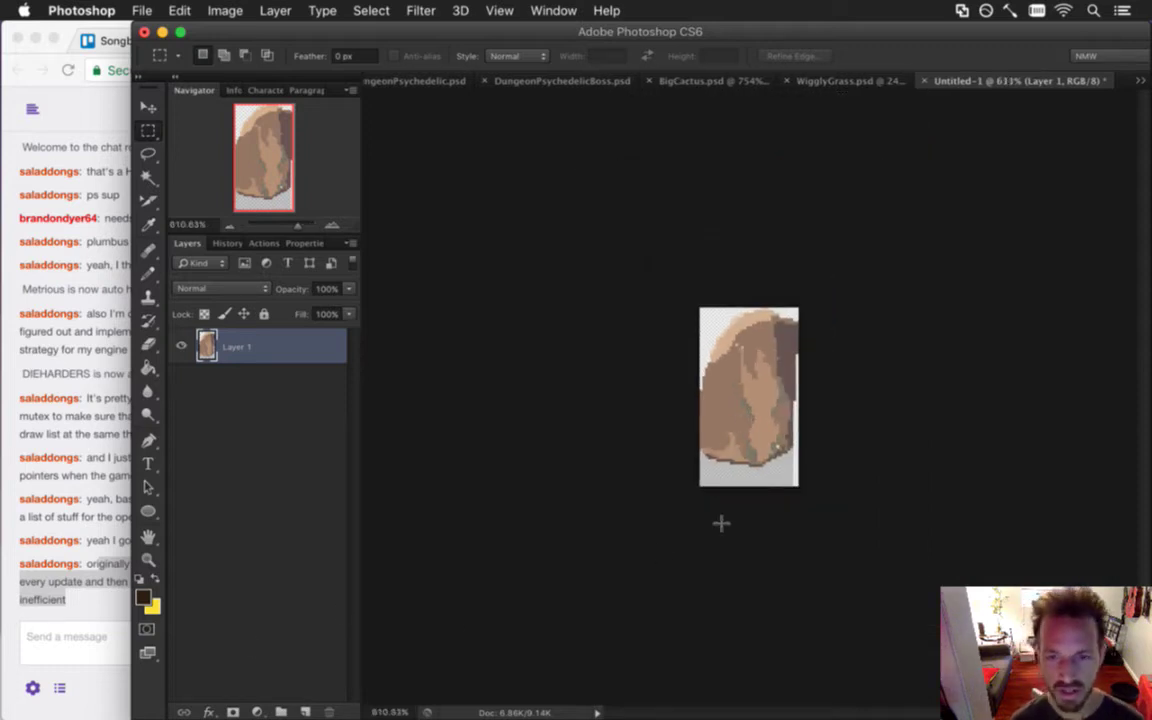
scroll(746, 452, "up", 4)
key("b")
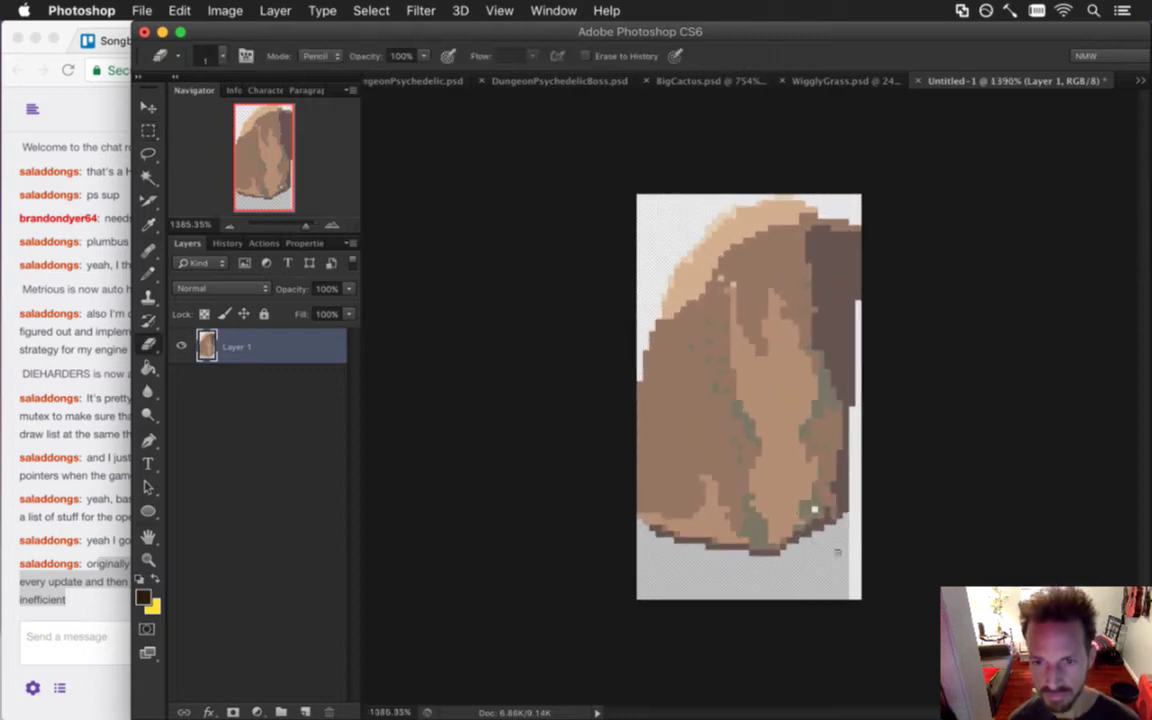
left_click_drag(847, 533, 835, 544)
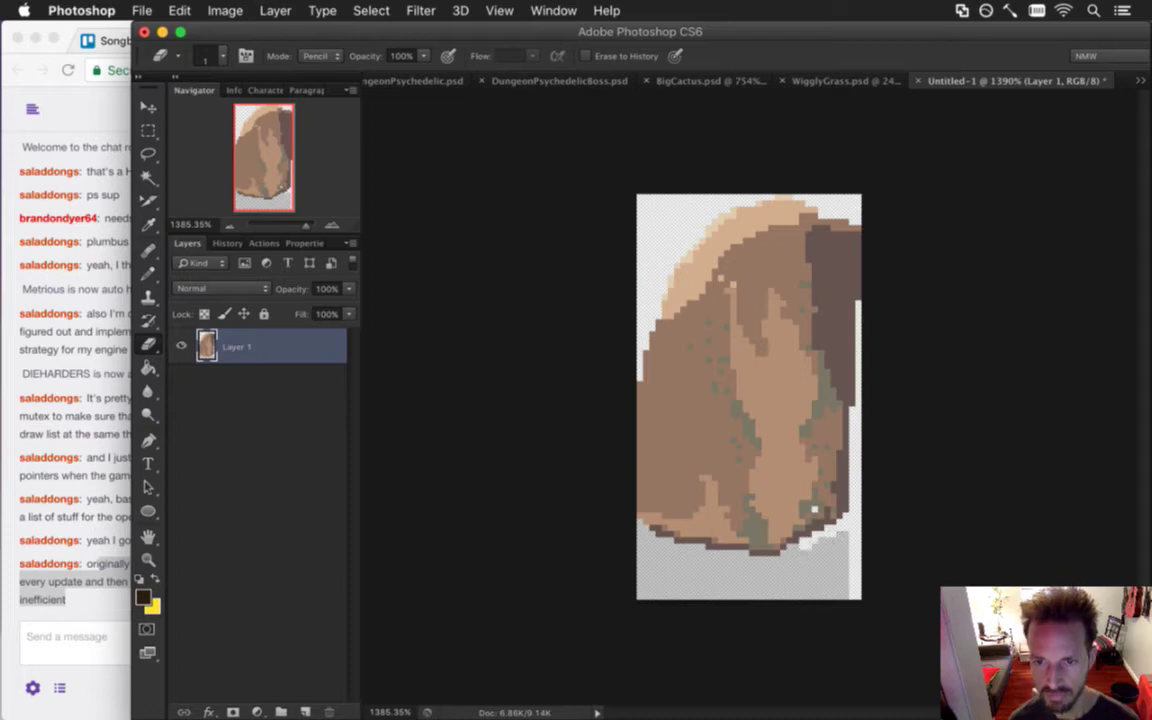
mouse_move(782, 565)
left_mouse_down()
mouse_move(739, 577)
mouse_move(633, 556)
left_mouse_up()
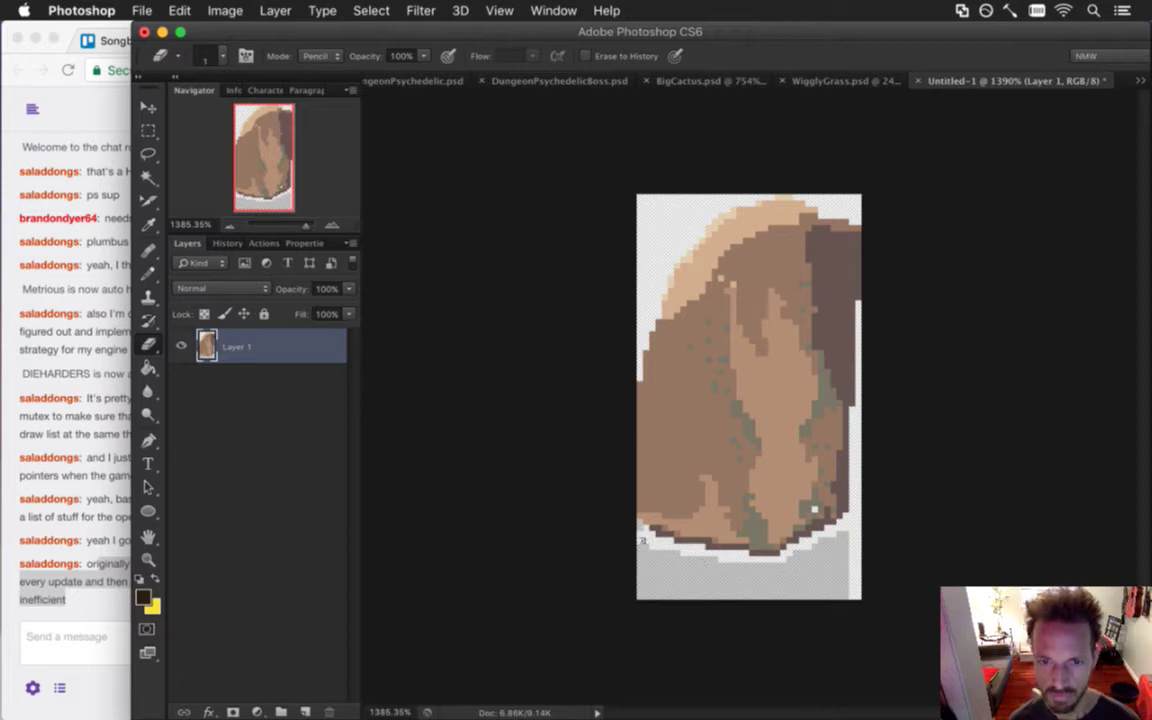
Enlarge the eraser and wipe away the remaining shadow and stray dark brush marks below the rock.
key("b")
mouse_move(642, 568)
left_mouse_down()
mouse_move(610, 530)
mouse_move(676, 600)
left_mouse_up()
key("e")
key("bracketright")
key("bracketright")
key("bracketright")
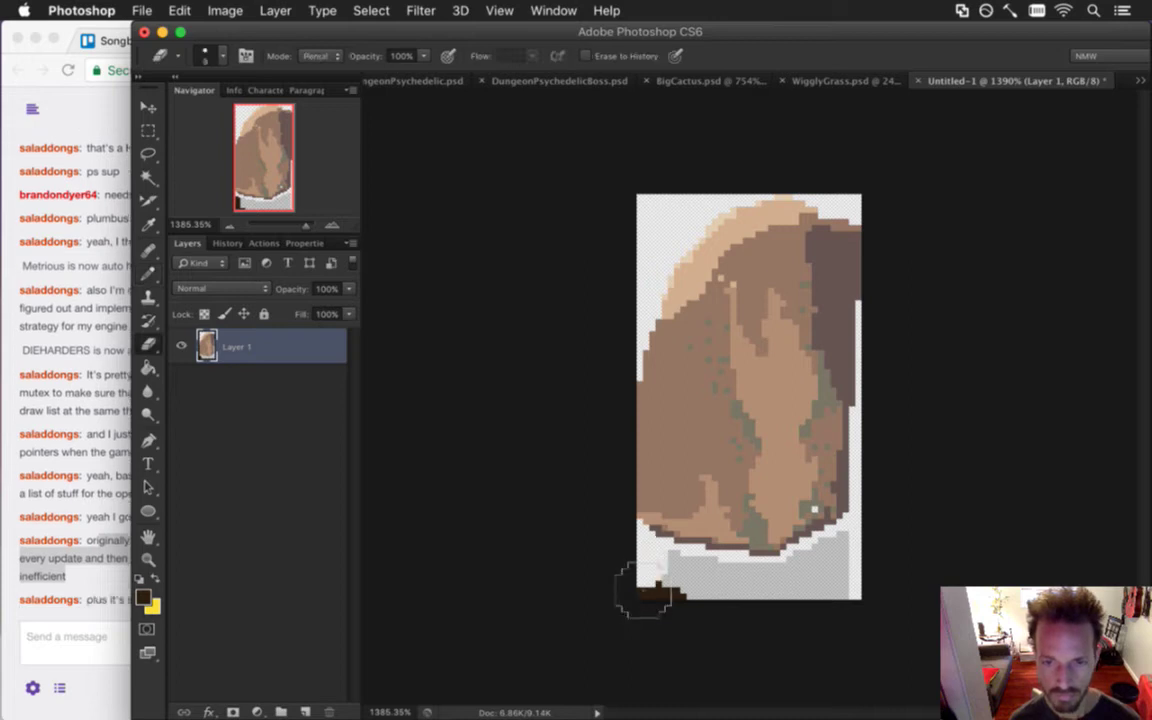
mouse_move(658, 617)
left_mouse_down()
mouse_move(689, 630)
mouse_move(668, 605)
mouse_move(736, 621)
mouse_move(825, 619)
mouse_move(775, 612)
mouse_move(800, 613)
mouse_move(836, 588)
mouse_move(838, 625)
left_mouse_up()
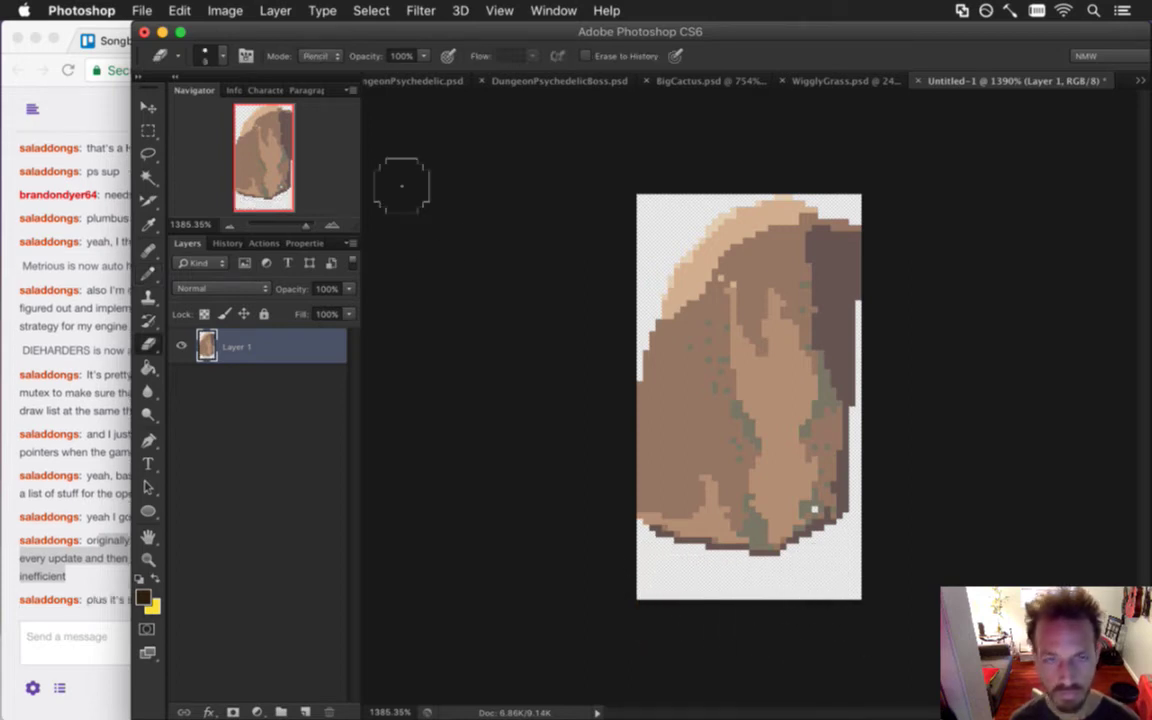
Trim the transparent pixels around the rock.
left_click(222, 10)
left_click(267, 233)
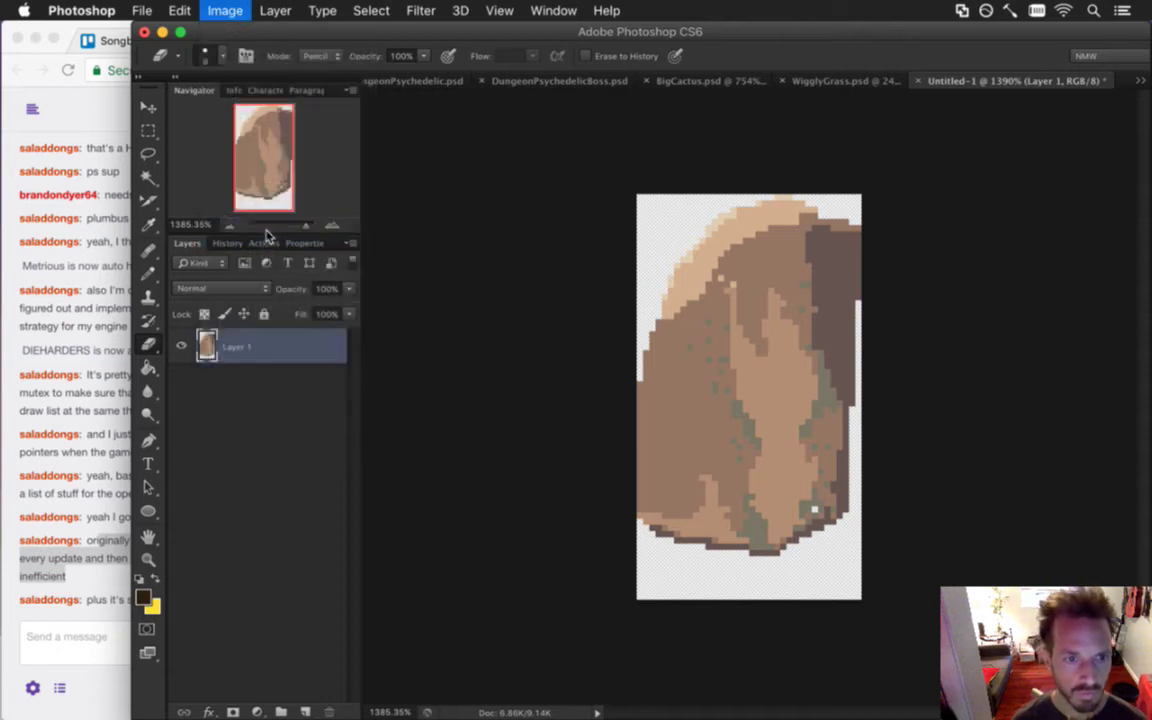
left_click(660, 286)
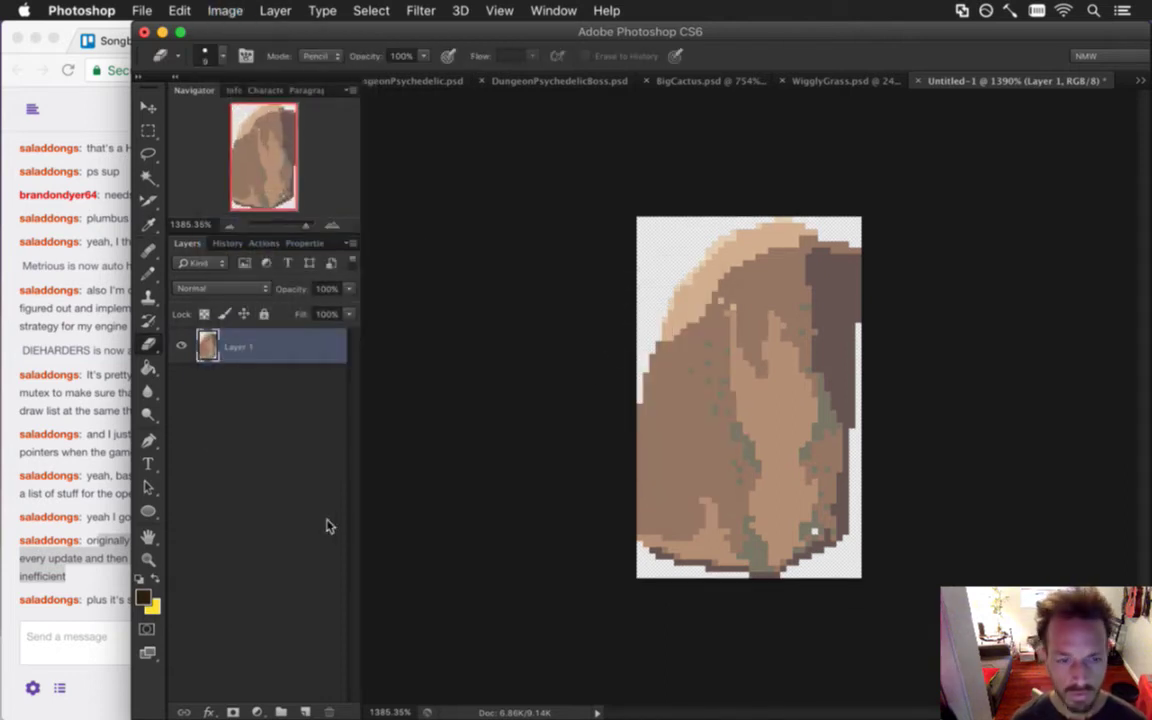
Read the latest Twitch chat message about the approach being simpler in Chrome, then go back to the rock document.
left_click(95, 605)
left_click_drag(108, 605, 425, 601)
left_click(425, 601)
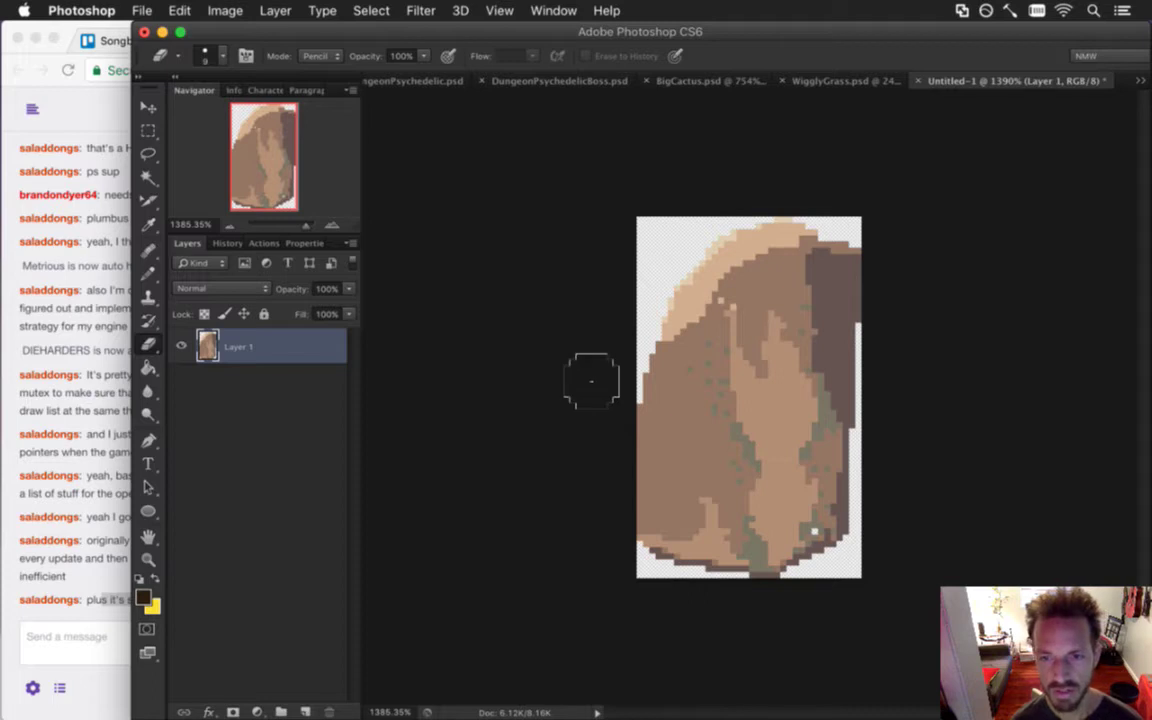
Resize the rock document's canvas to 48 x 64 pixels, anchored at the bottom centre.
key("super+alt+c")
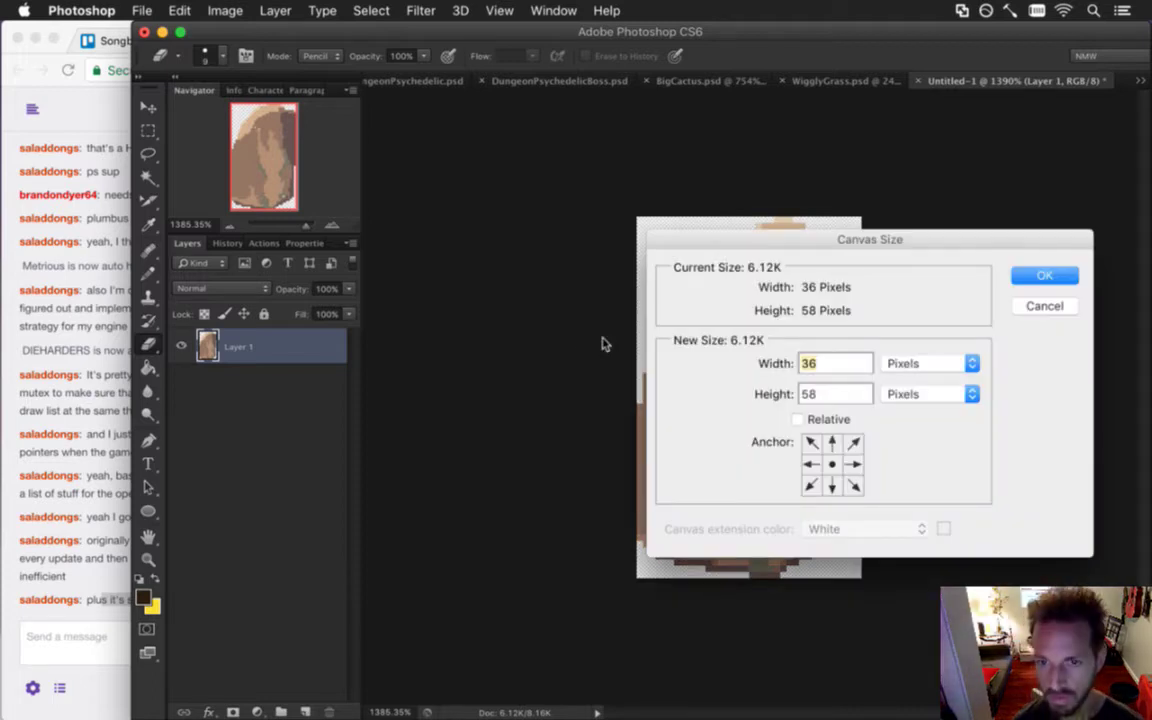
type("48")
key("Tab")
type("64")
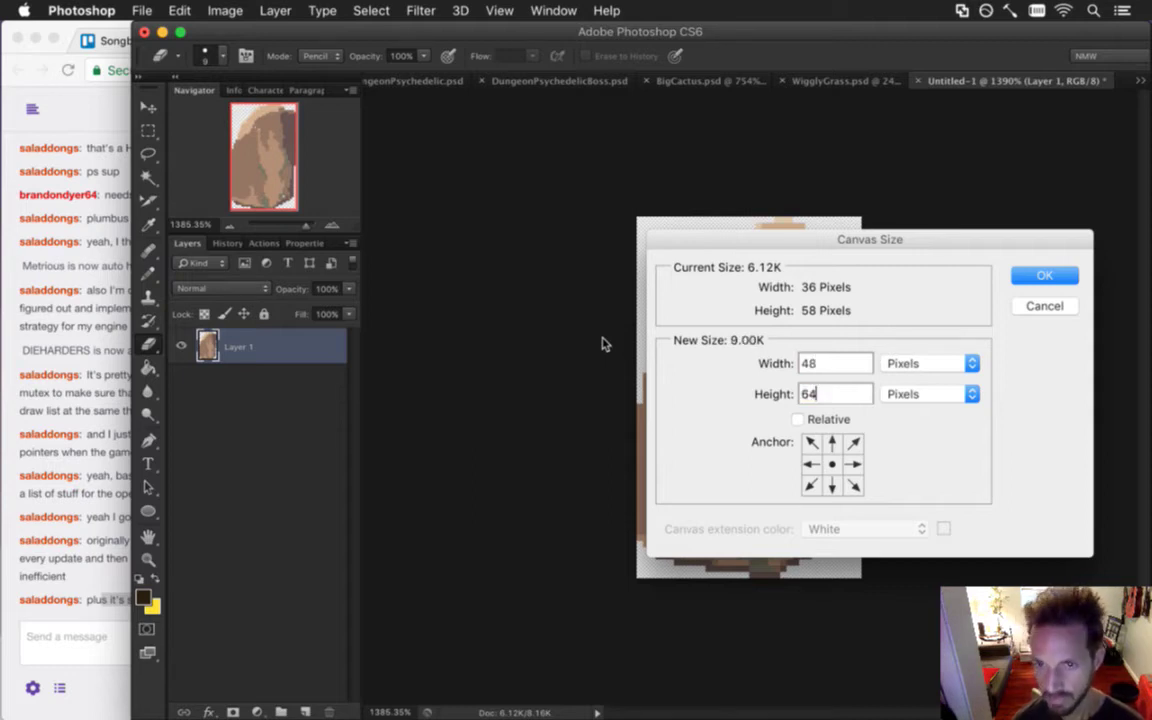
left_click(831, 485)
key("Return")
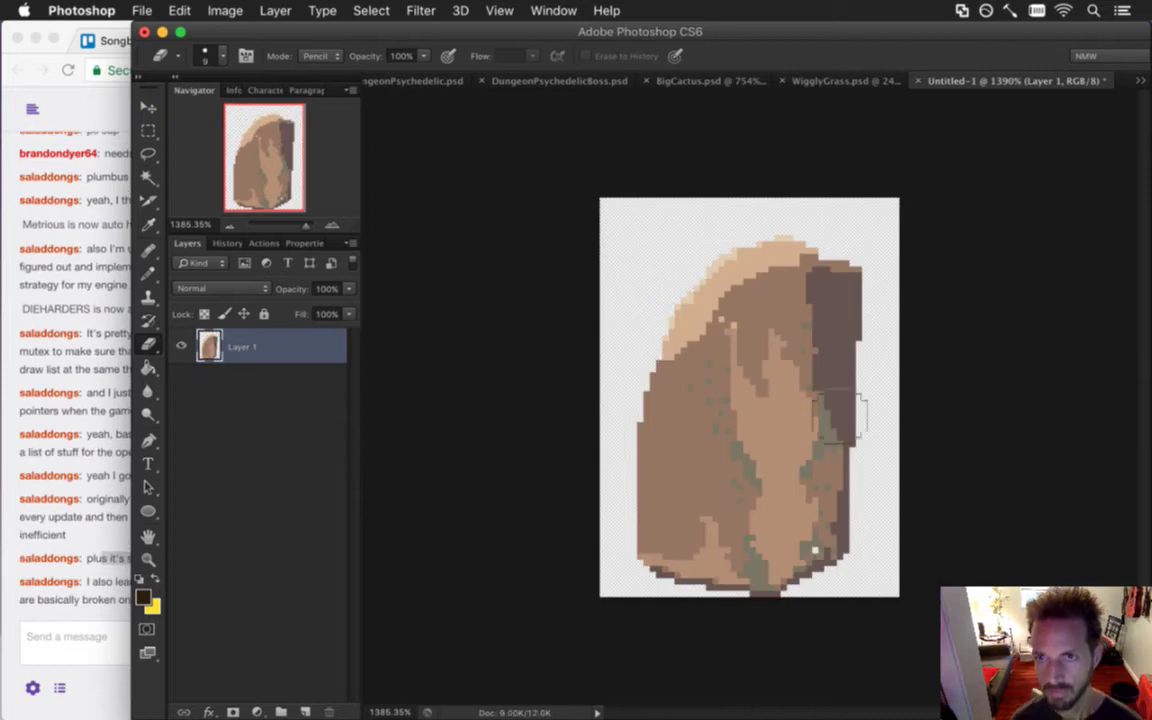
Start saving the rock document in the Shadow folder in Photoshop format with the file name Rock.psd.
left_click(141, 10)
left_click(170, 219)
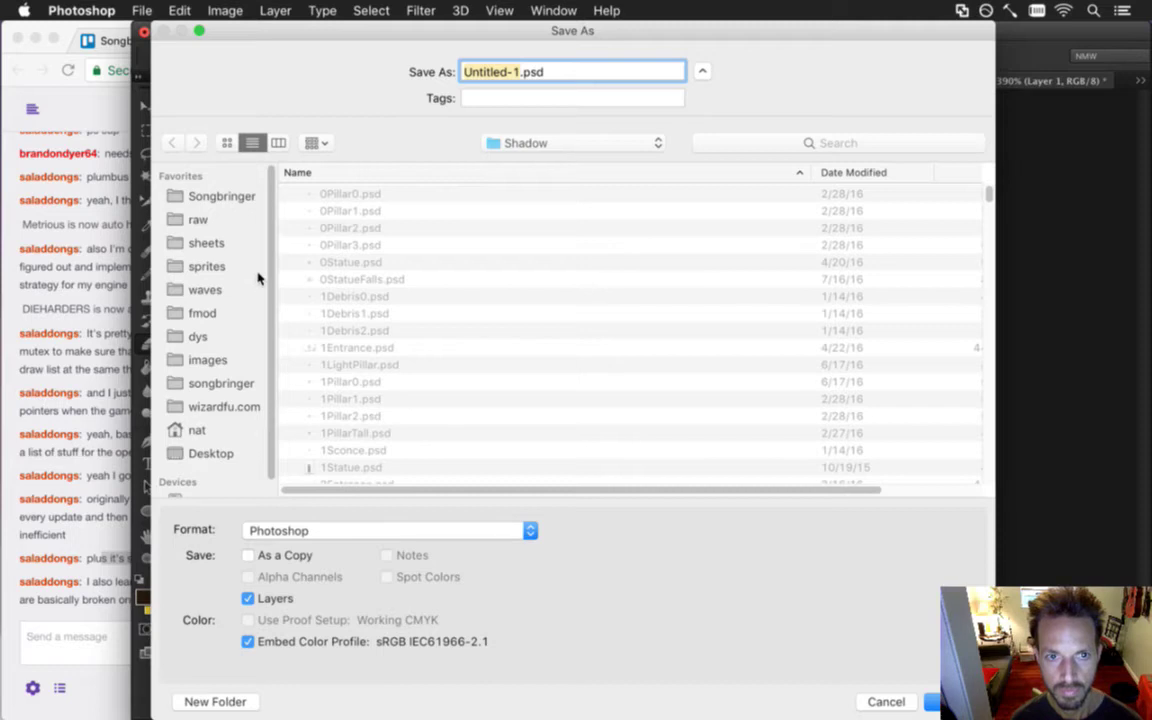
left_click(525, 143)
left_click(525, 127)
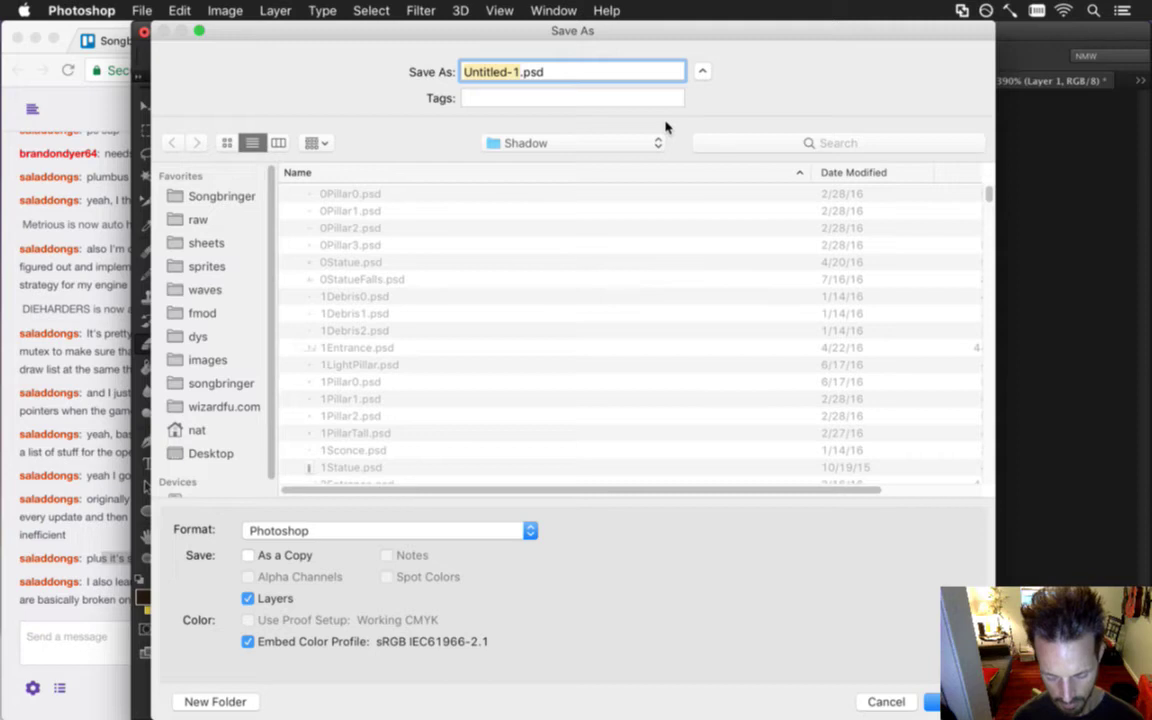
type("Rock")
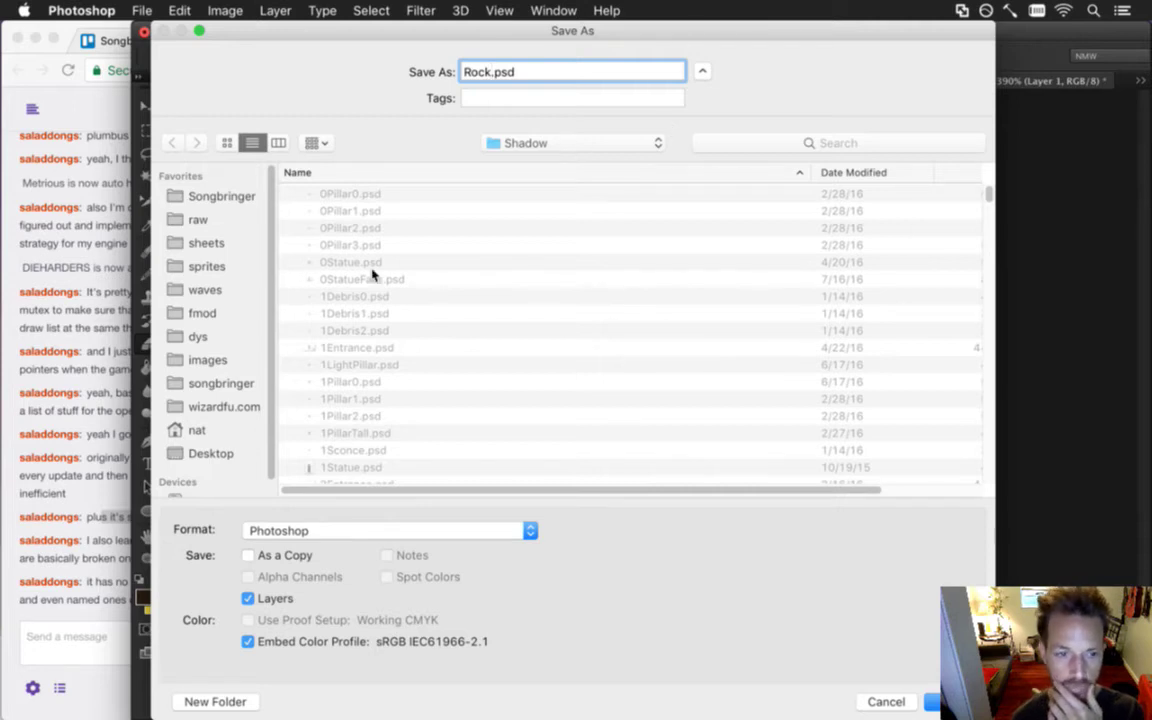
Read the Twitch chat messages in Chrome about POSIX semaphores on macOS, then return to the Save As dialog.
left_click_drag(99, 518, 208, 518)
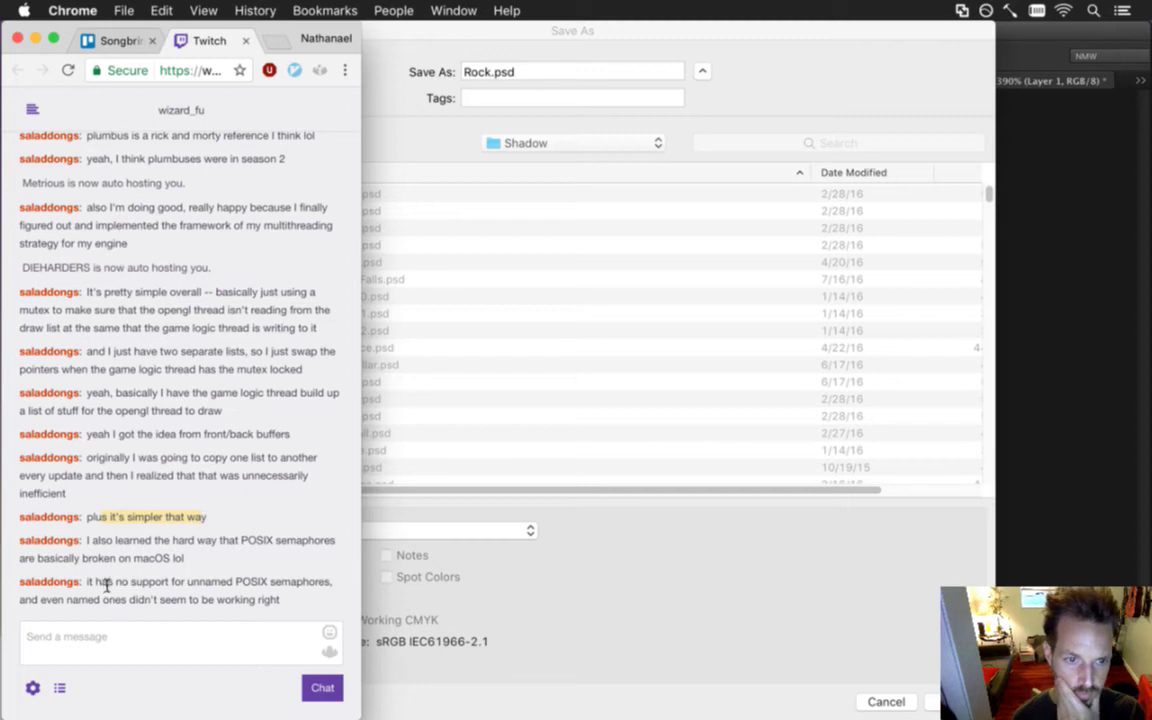
left_click_drag(115, 541, 148, 568)
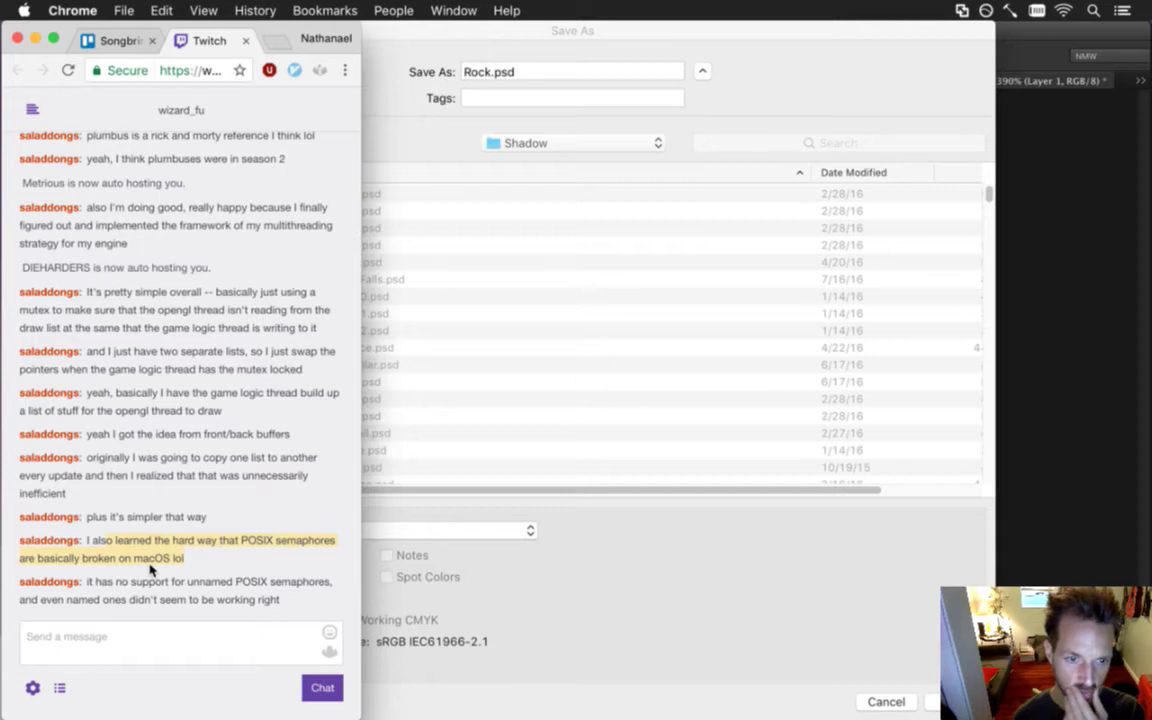
left_click_drag(116, 583, 270, 600)
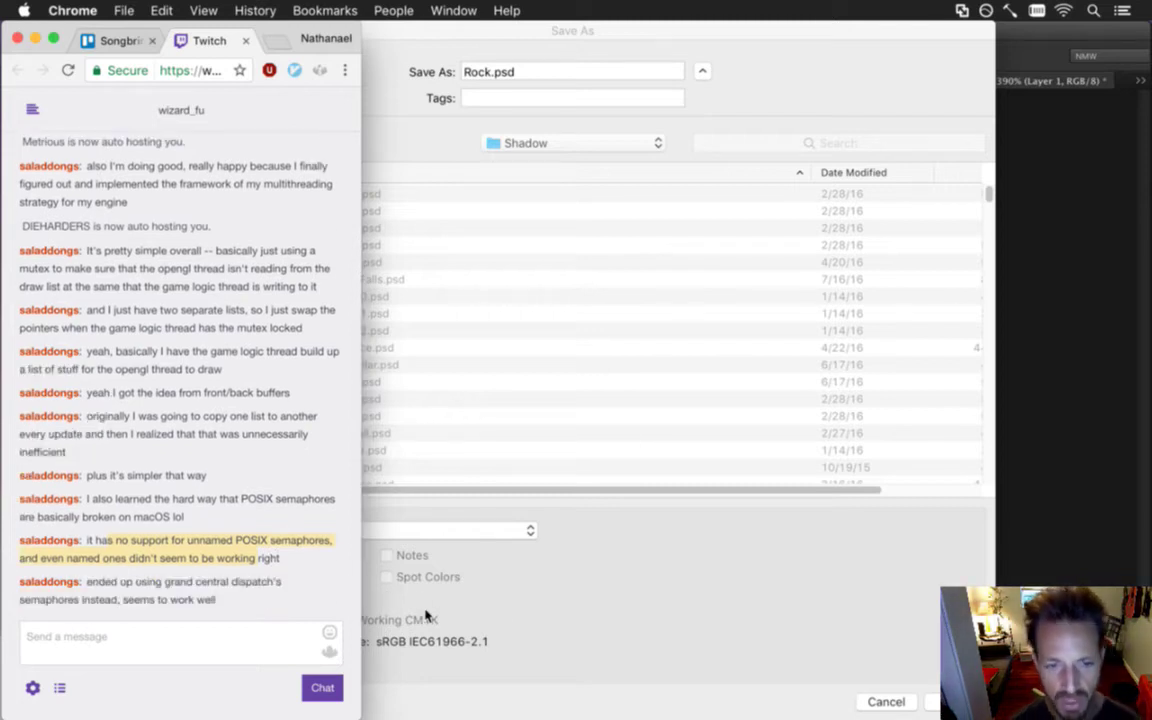
left_click(545, 635)
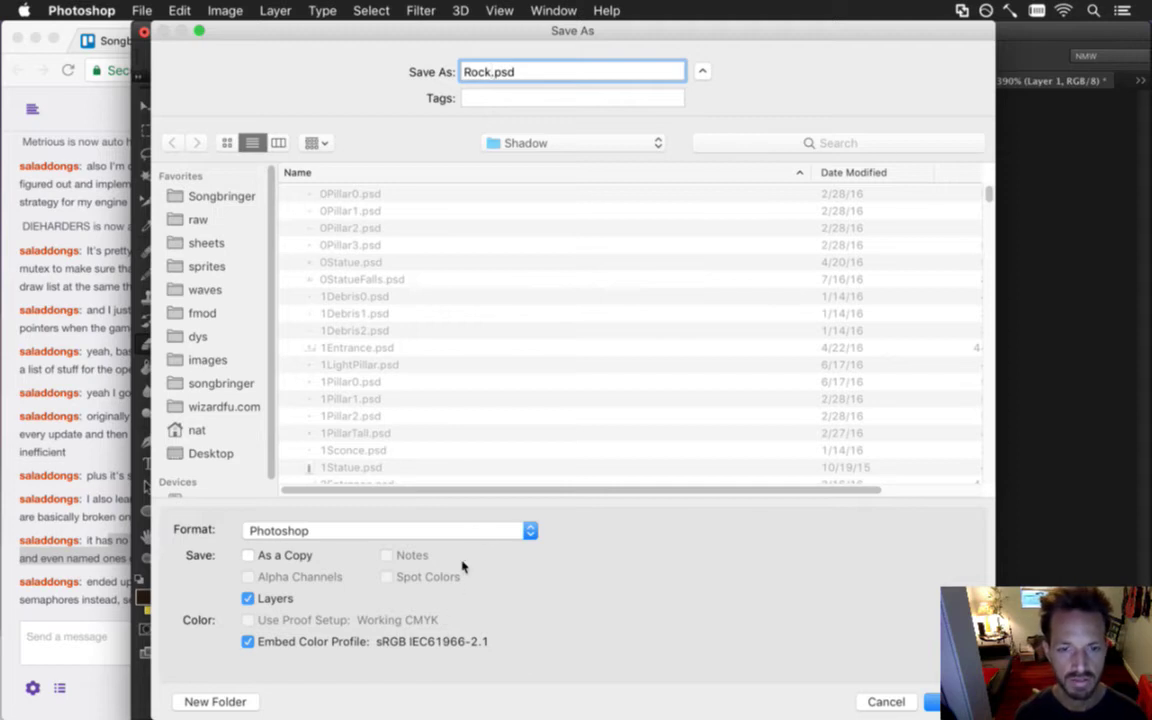
Change the file name to RedRock.psd and save the rock document in the Shadow folder.
left_click(460, 72)
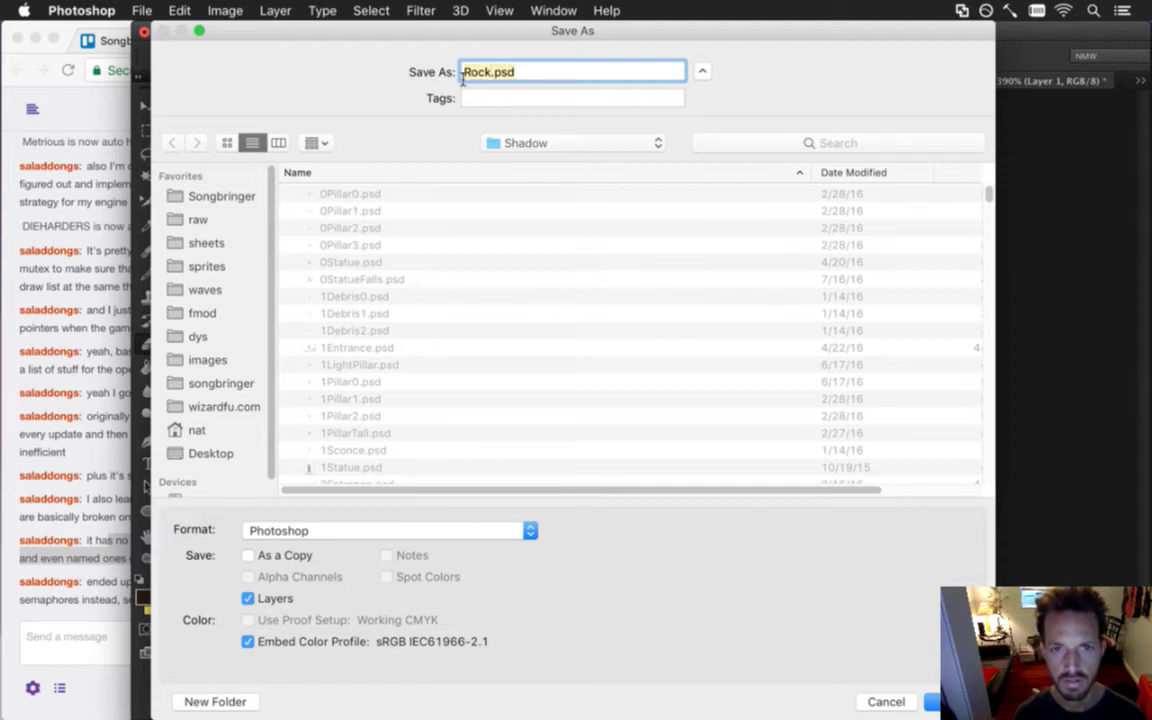
type("Re")
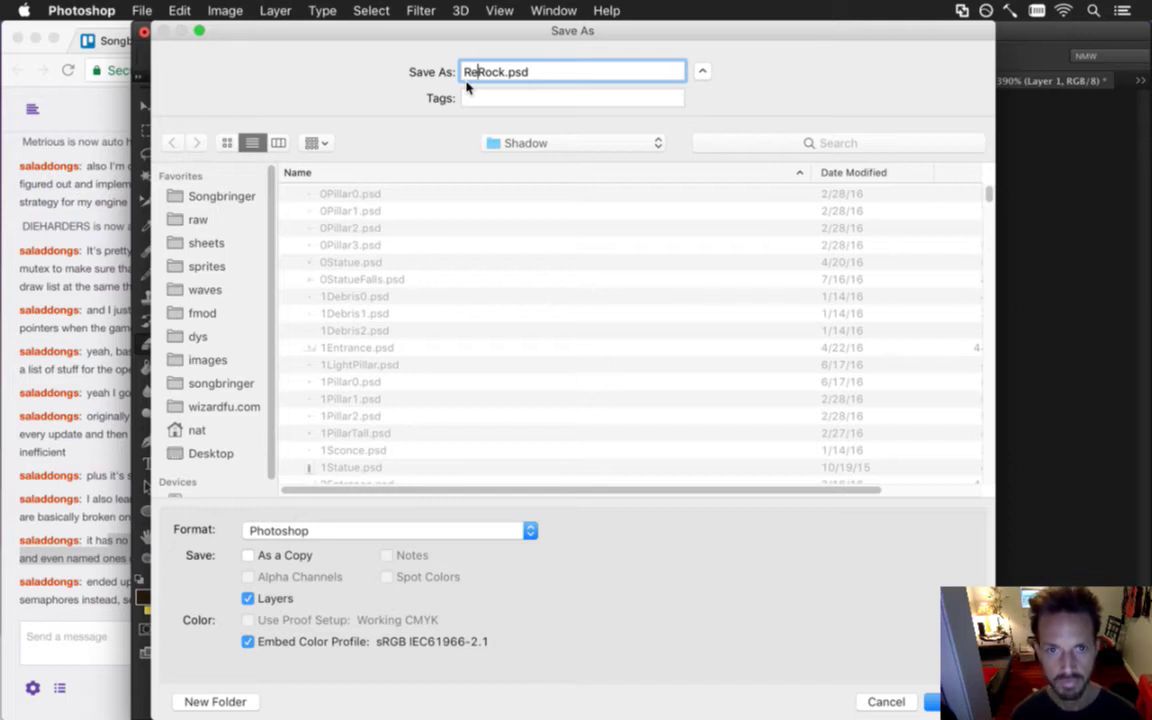
key("BackSpace")
key("BackSpace")
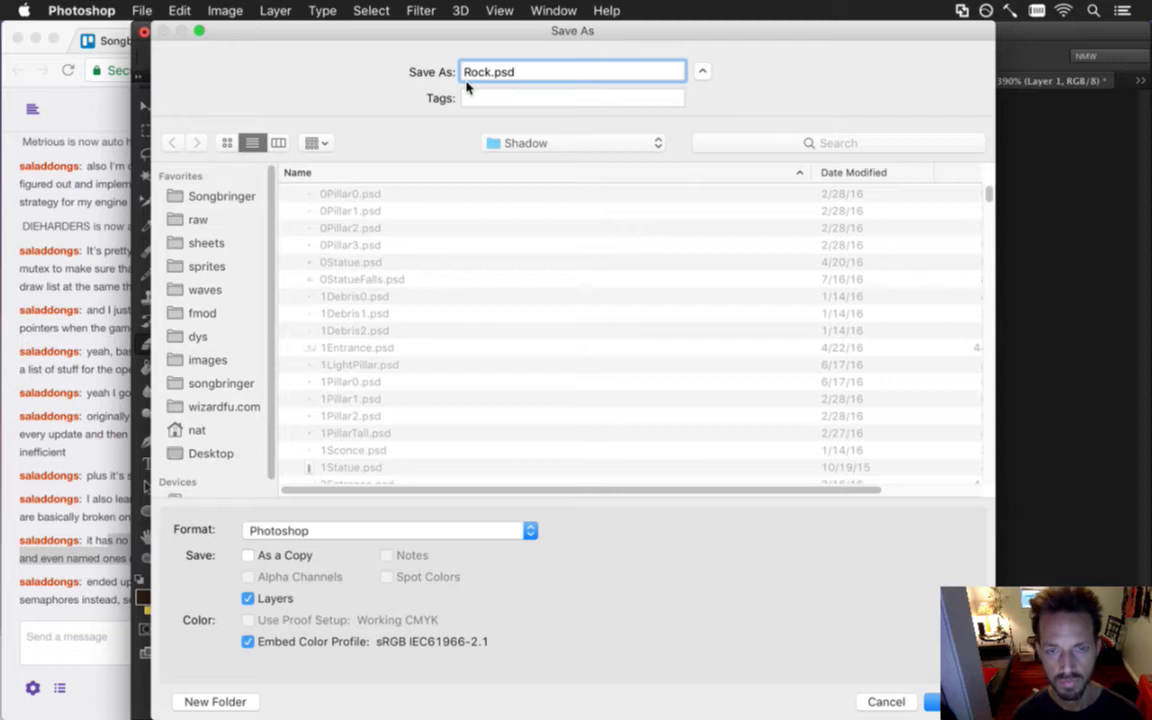
key("shift+alt+Right")
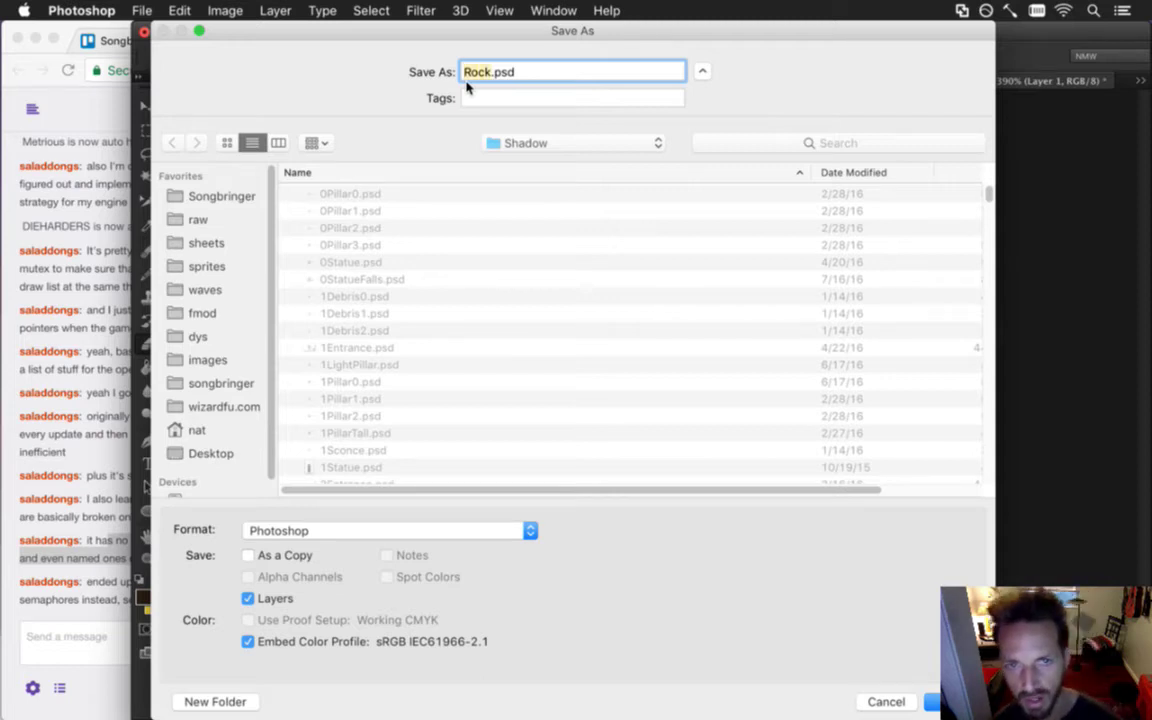
key("Left")
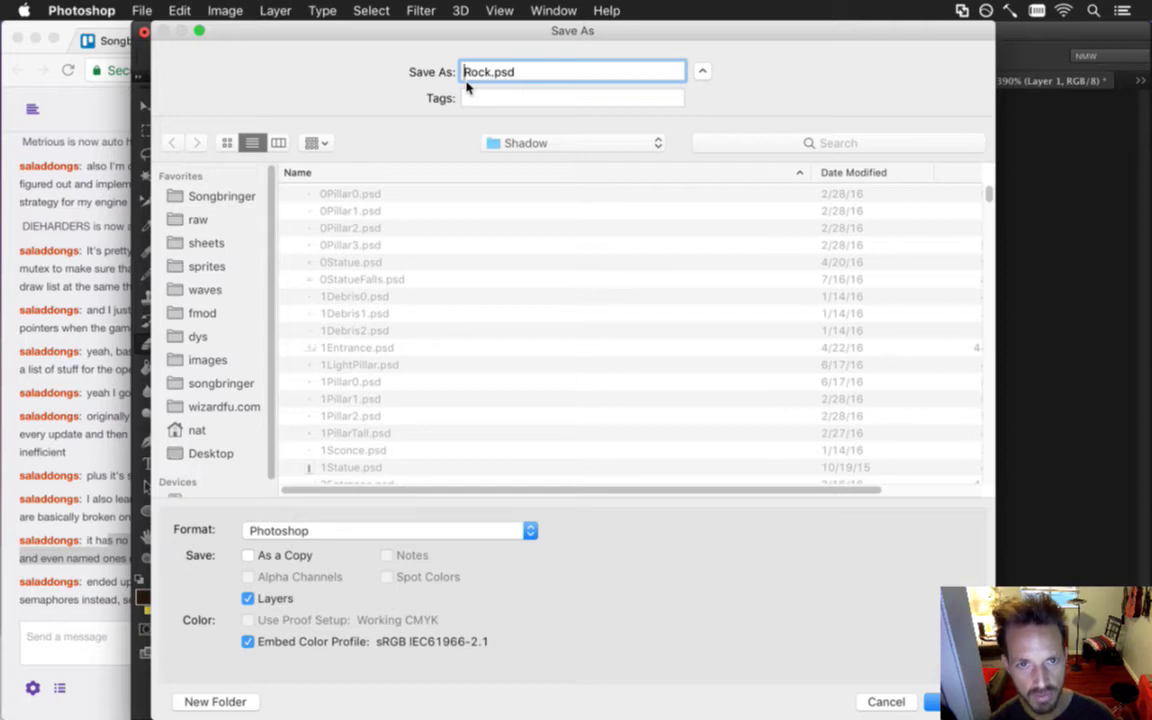
type("Red")
key("Right")
key("Right")
key("Right")
key("Right")
key("Right")
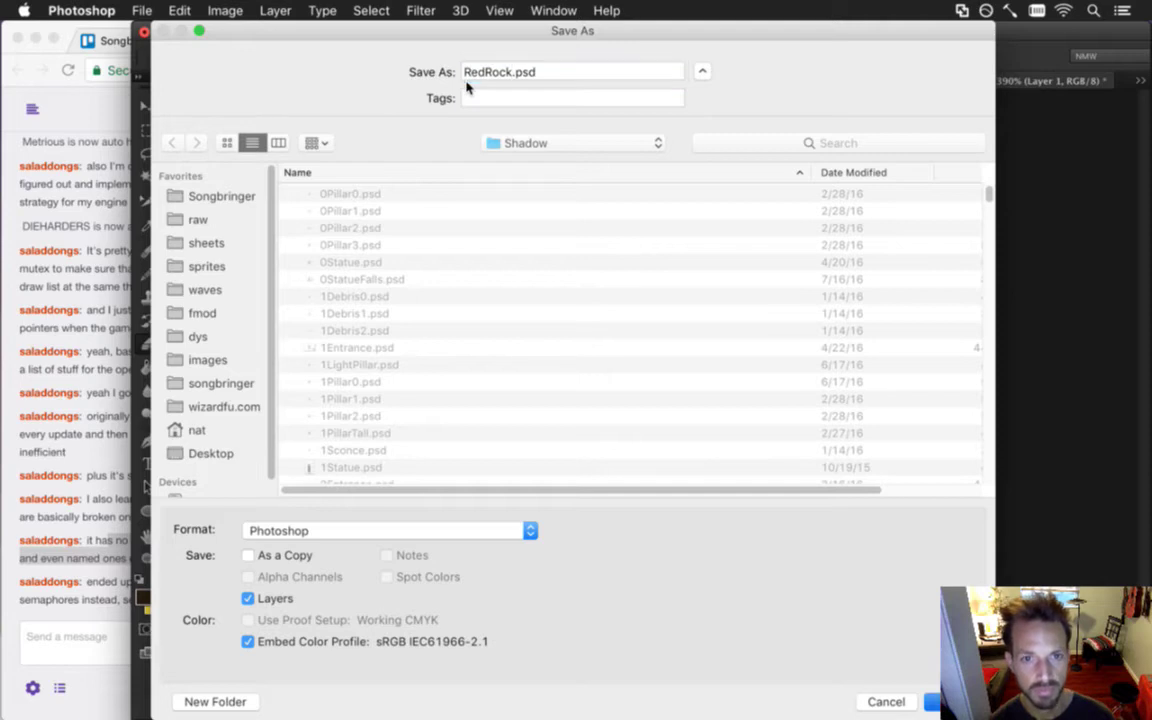
key("Return")
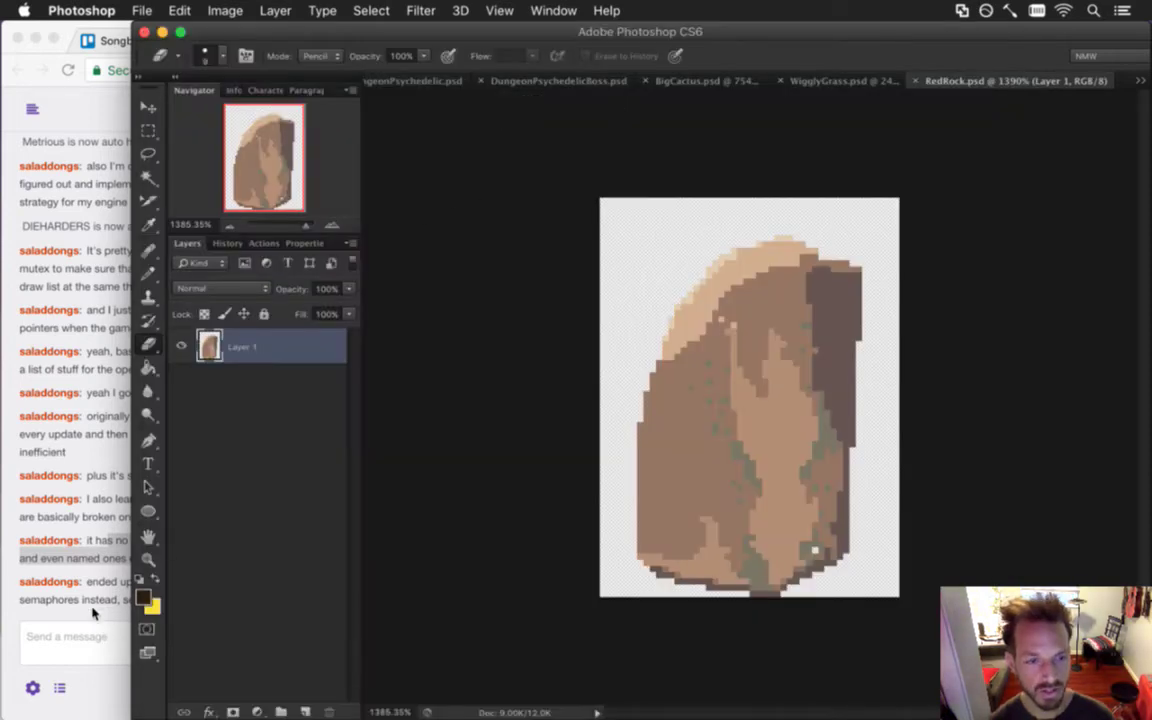
Read the Twitch chat message about Grand Central Dispatch semaphores in Chrome, then go to the DungeonPsychedelic.psd document in Photoshop.
left_click(97, 568)
left_click_drag(101, 590, 213, 620)
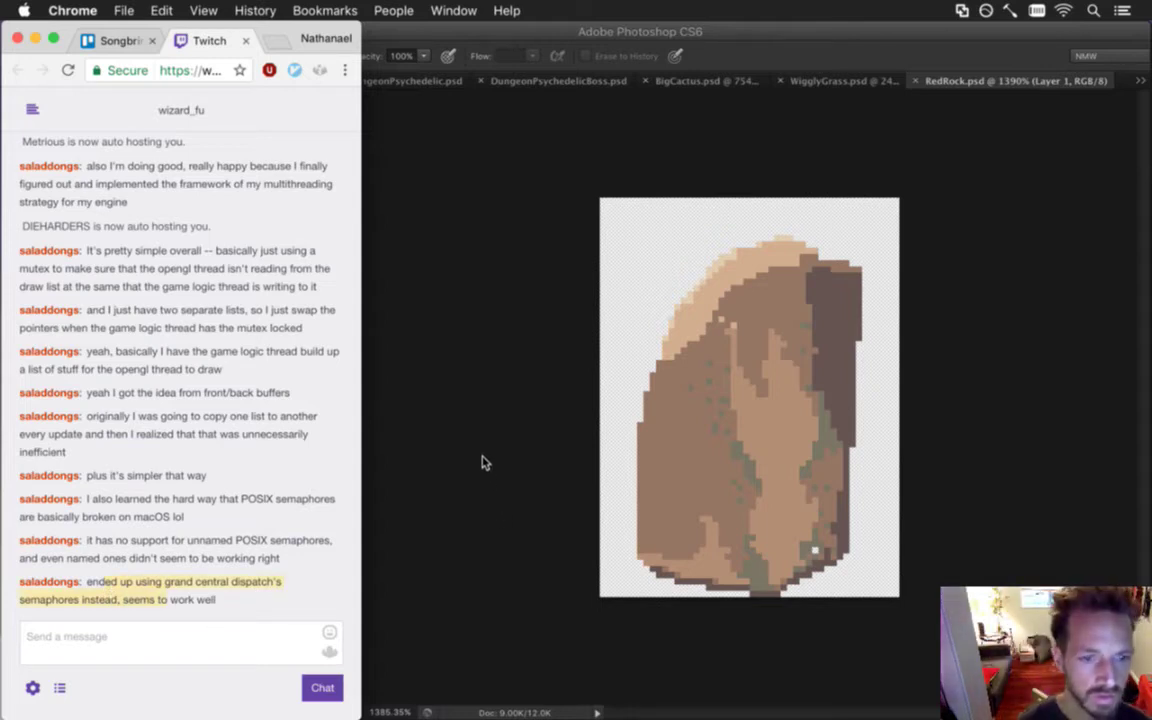
left_click(440, 430)
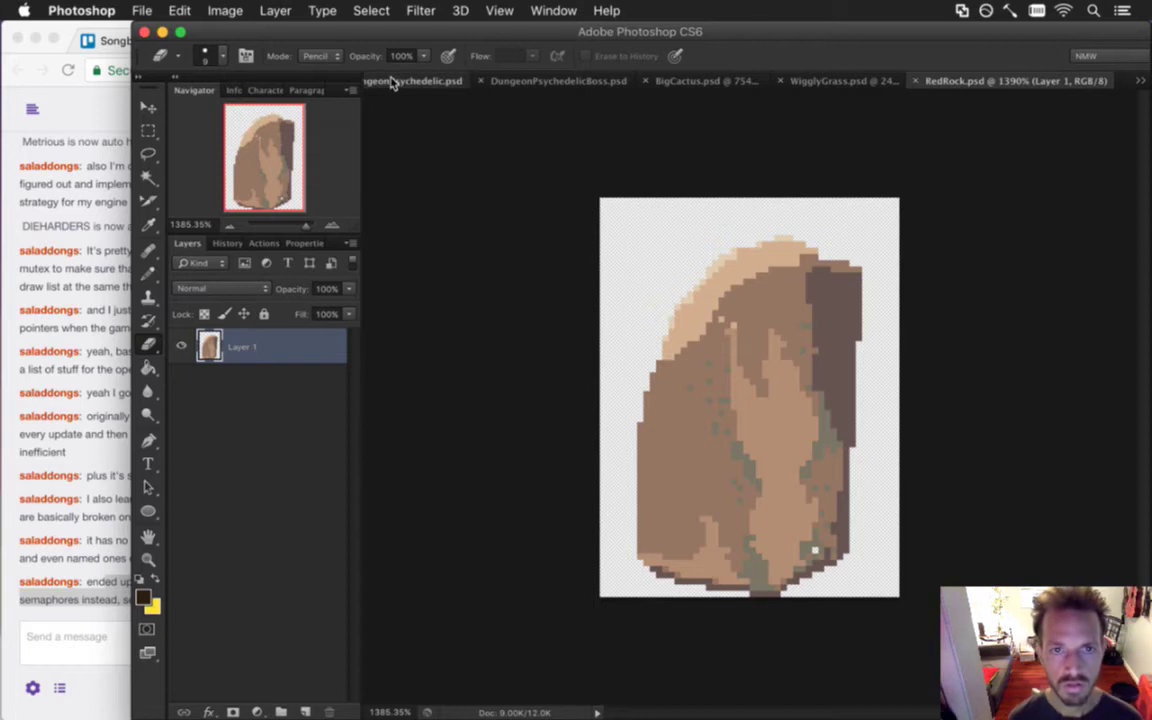
left_click(393, 82)
key("m")
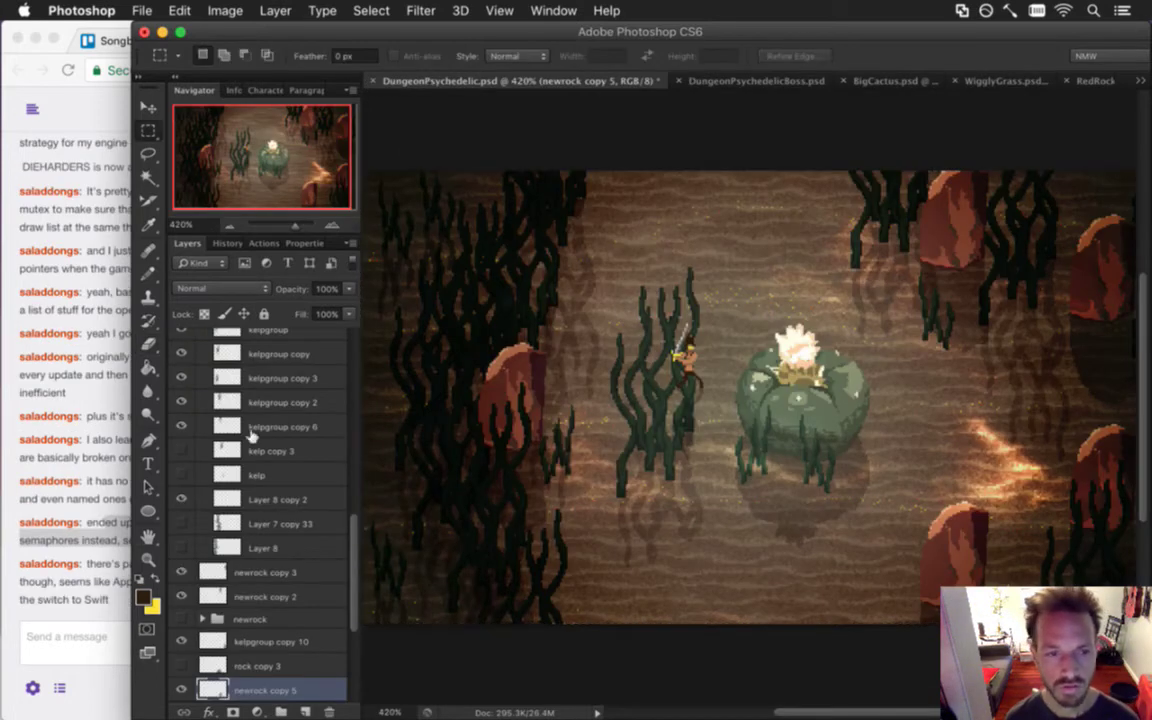
Read the newest Twitch chat message about Apple's documentation in Chrome, then return to Photoshop.
left_click(93, 612)
left_click(113, 576)
left_click_drag(113, 576, 120, 581)
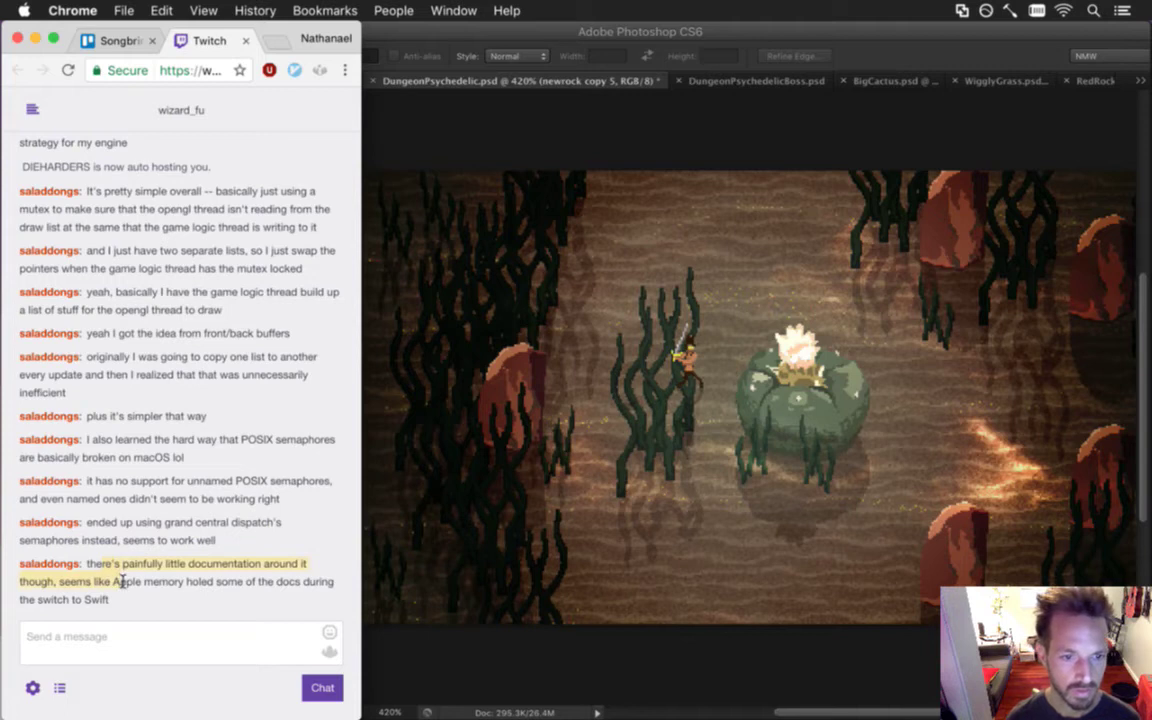
left_click_drag(120, 581, 200, 596)
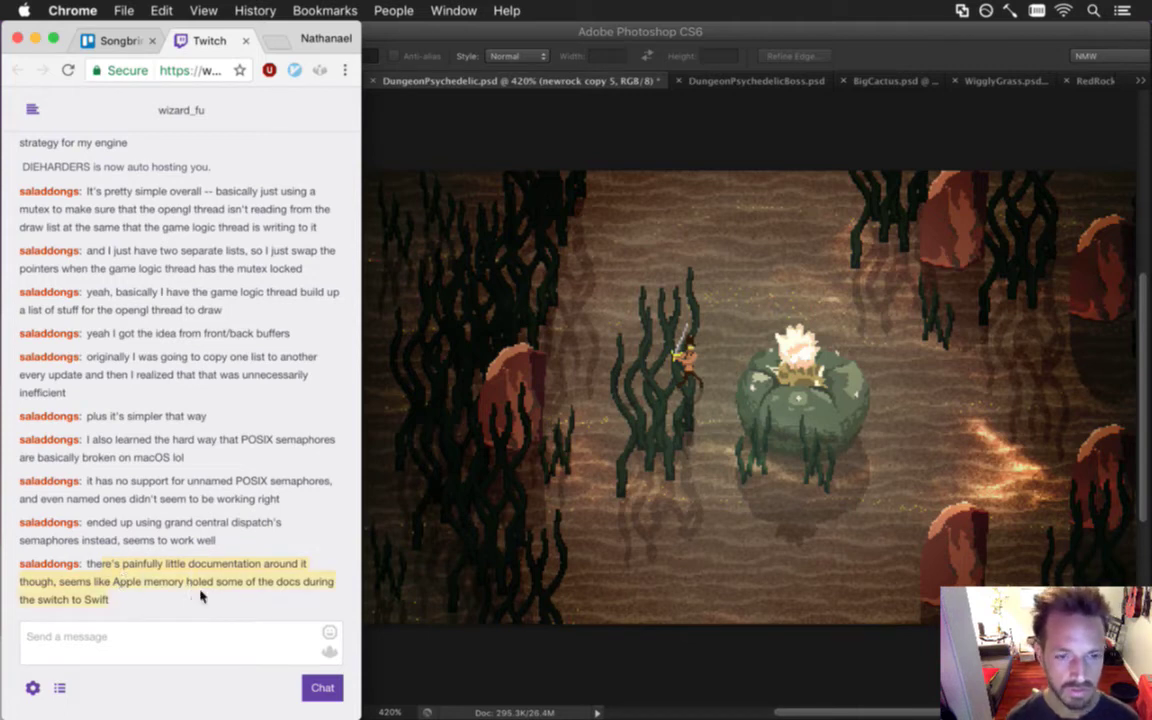
left_click(405, 648)
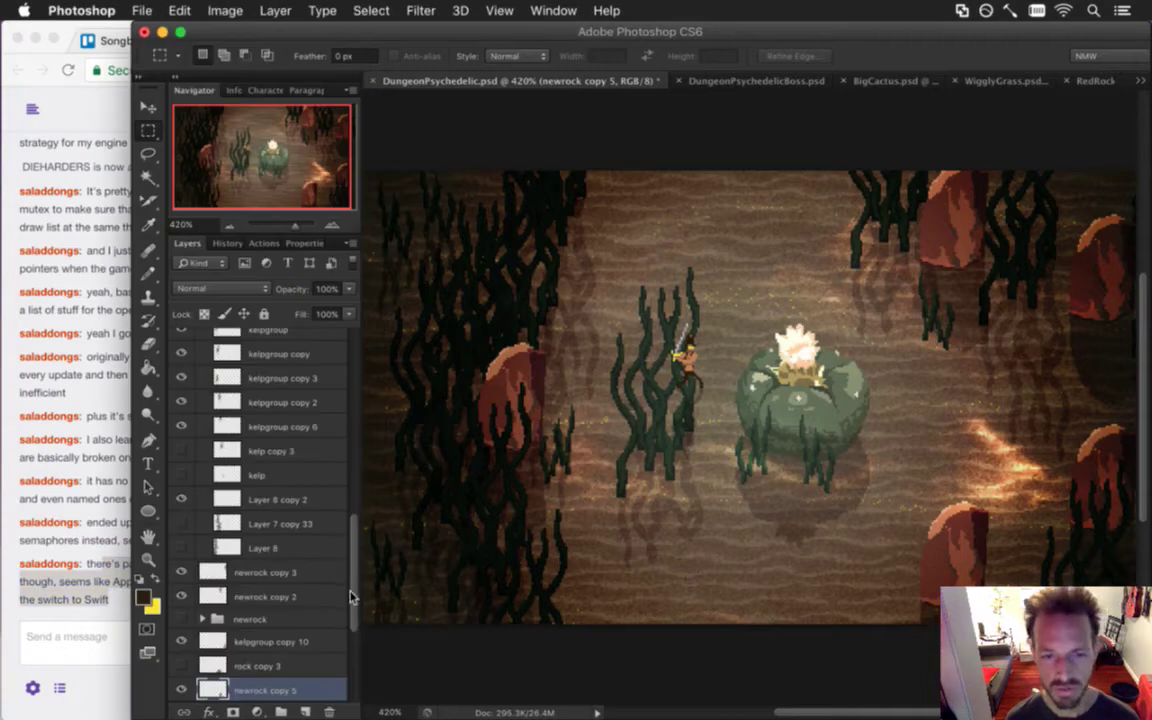
Copy all of Layer 19 from DungeonPsychedelicBoss.psd and paste it into a new transparent document of 200 x 133 pixels.
scroll(316, 540, "down", 3)
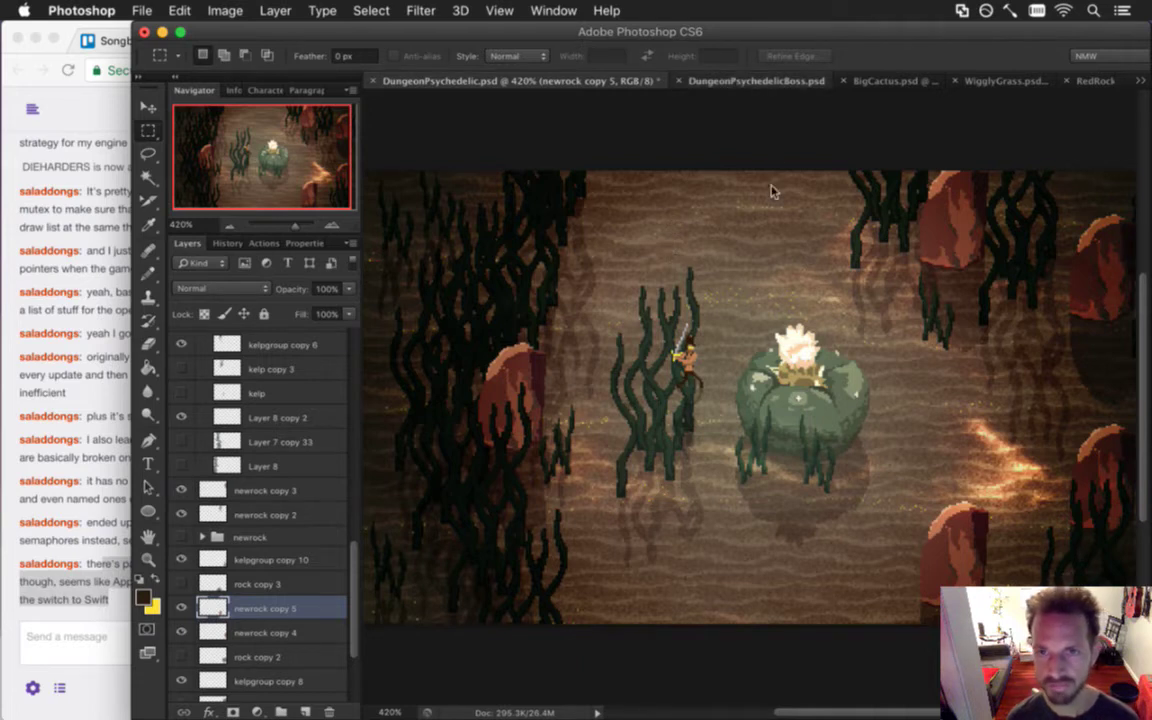
left_click(756, 80)
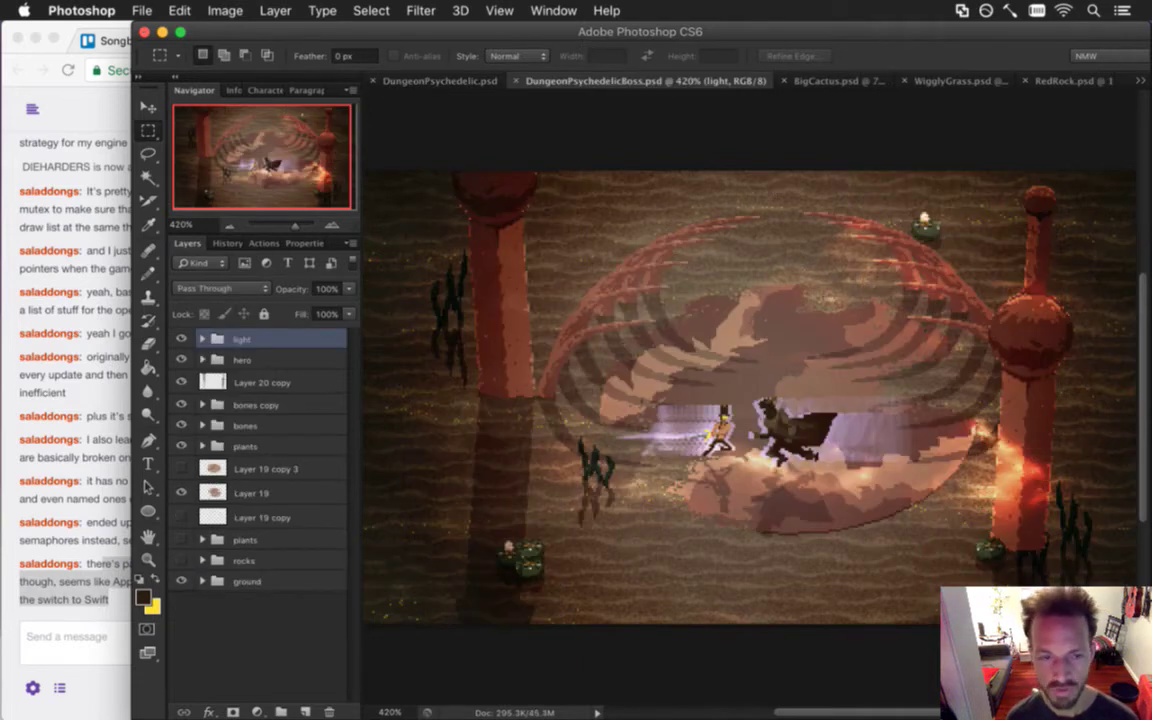
left_click(272, 495)
key("super+a")
key("super+c")
key("super+n")
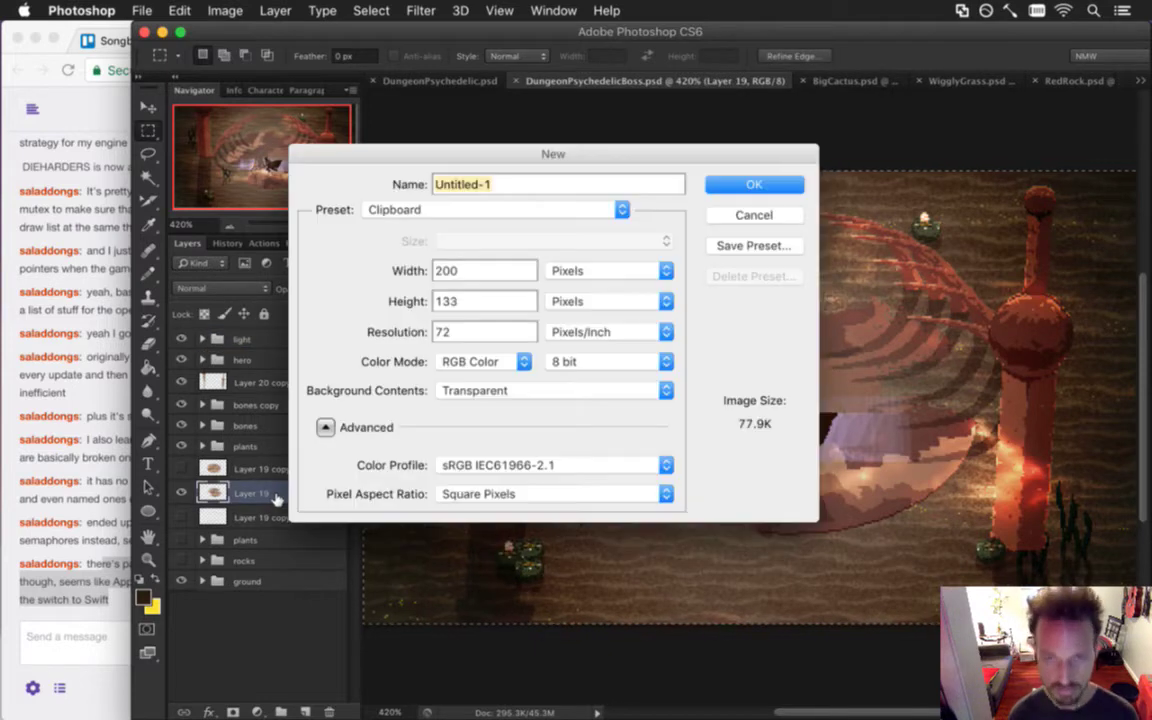
key("Return")
key("super+v")
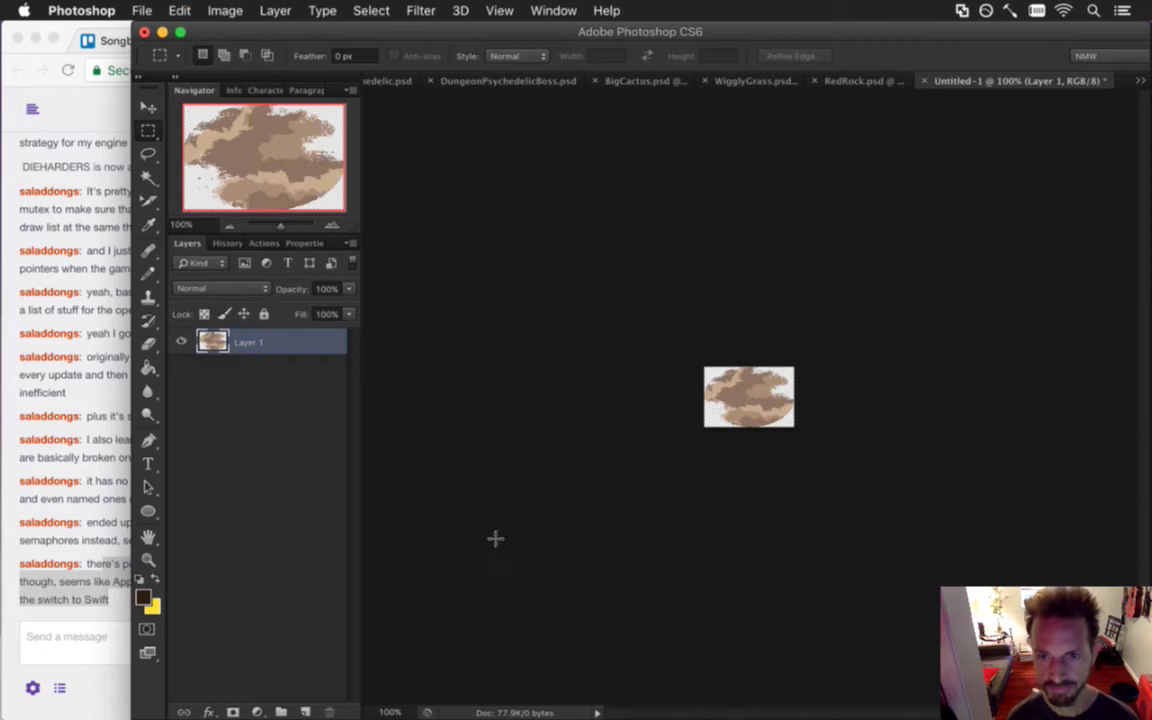
Try enlarging the new document's canvas to 420 x 240 pixels, anchored at the bottom centre, and undo it.
mouse_move(813, 417)
left_mouse_down()
mouse_move(849, 427)
mouse_move(813, 424)
mouse_move(818, 434)
left_mouse_up()
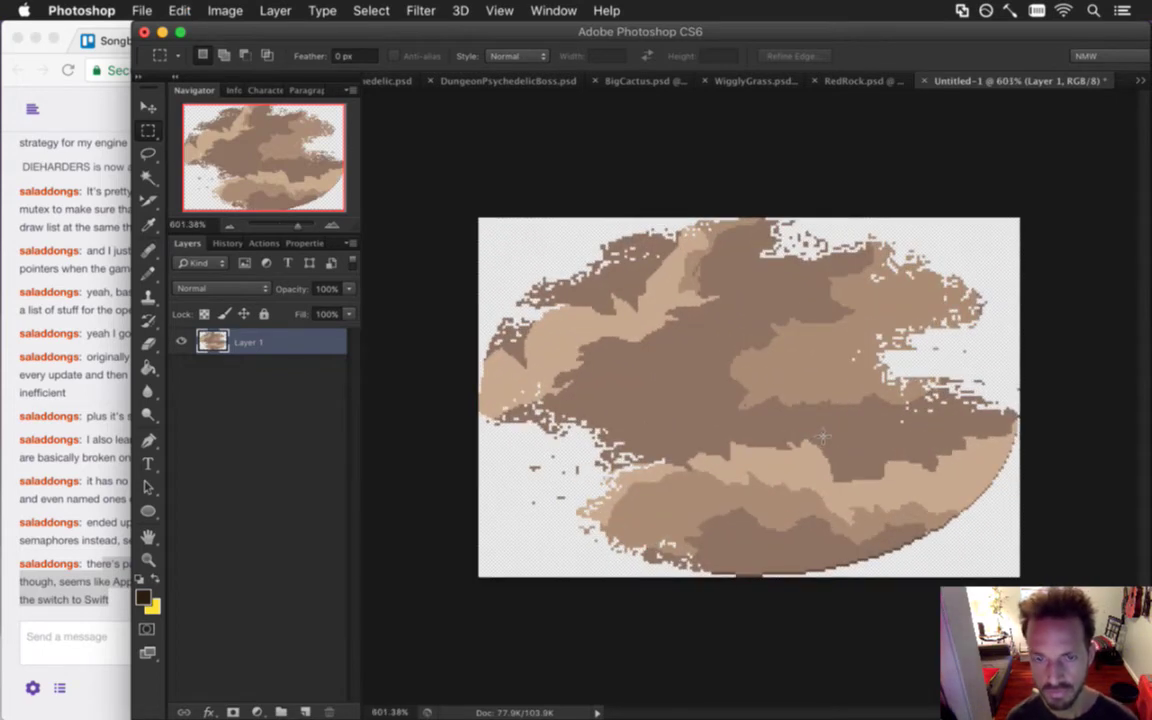
key("alt+super+c")
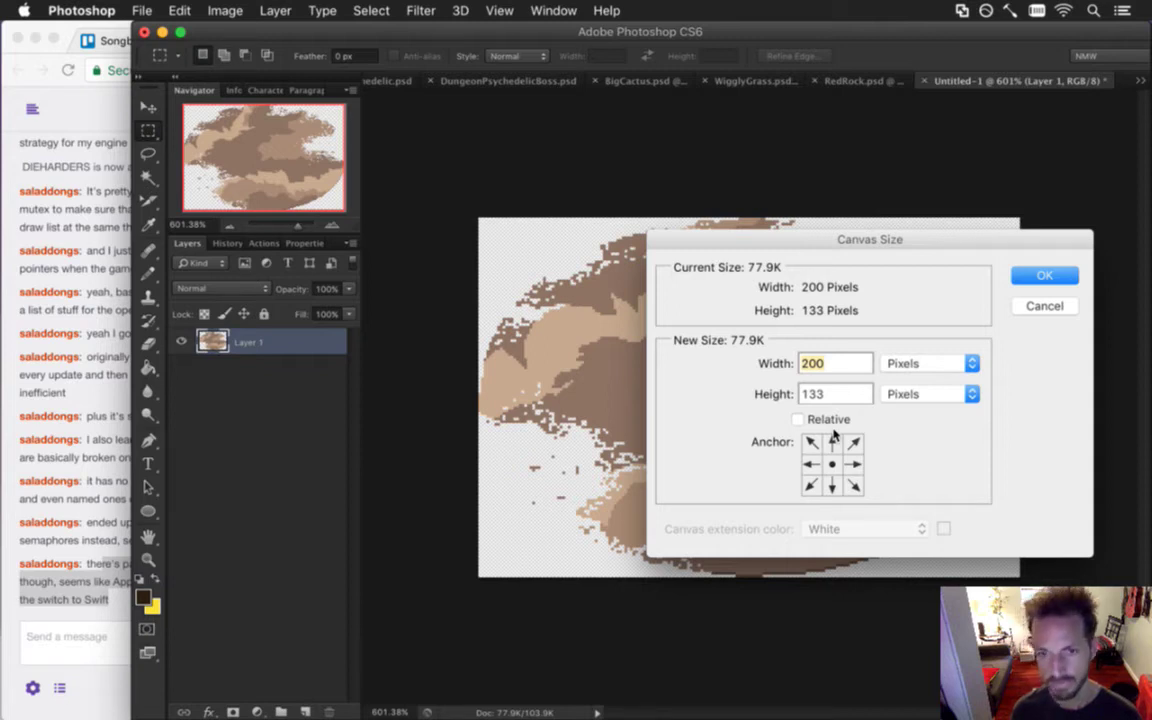
type("420")
key("Tab")
type("240")
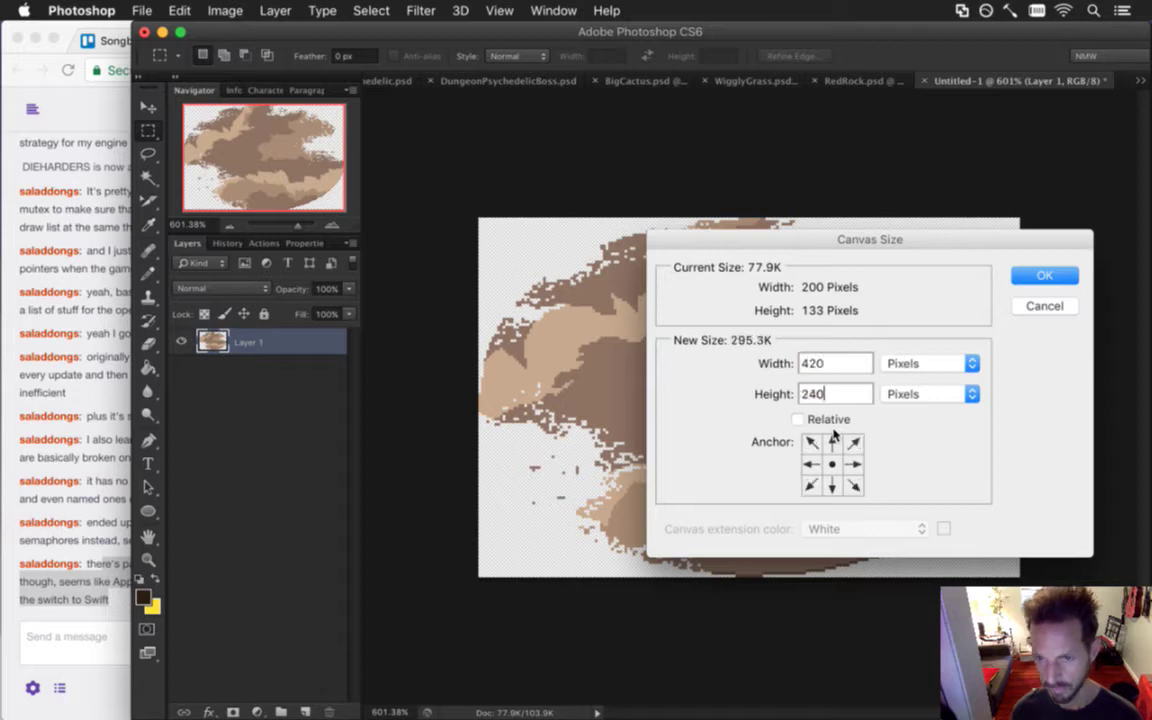
left_click(831, 485)
left_click(1045, 275)
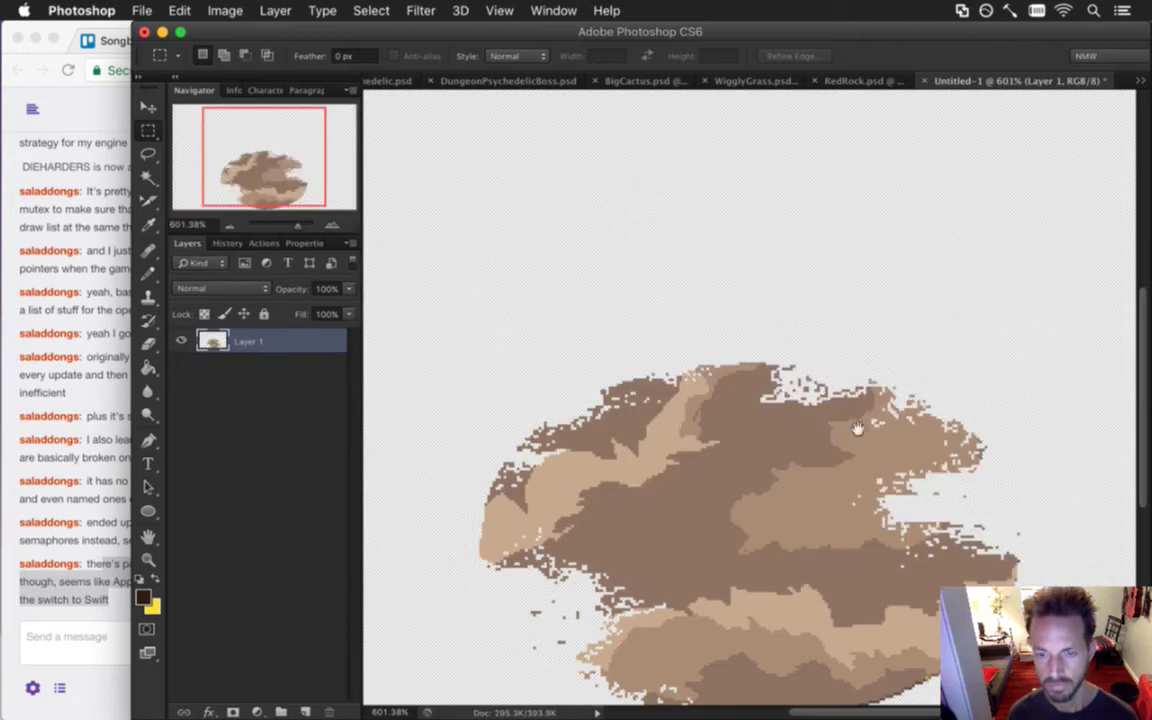
left_click_drag(830, 458, 773, 430)
key("super+z")
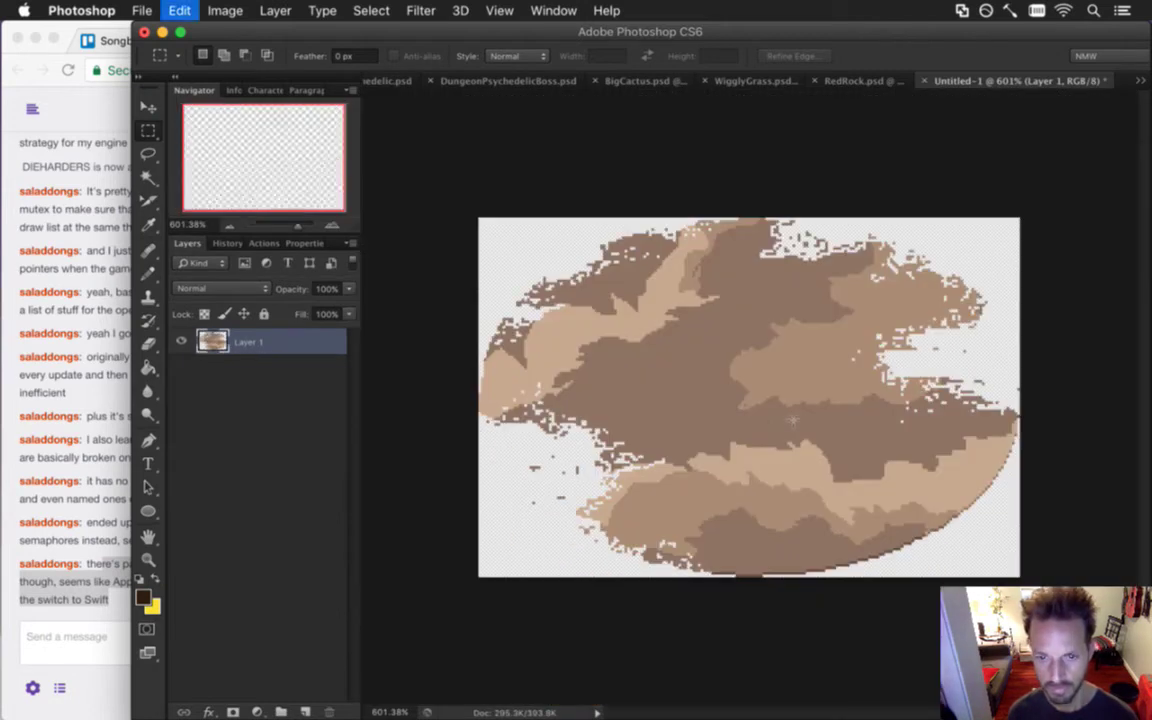
Set the new document's canvas height to 160 pixels, anchored at the bottom centre and keeping the 200-pixel width.
key("super+alt+c")
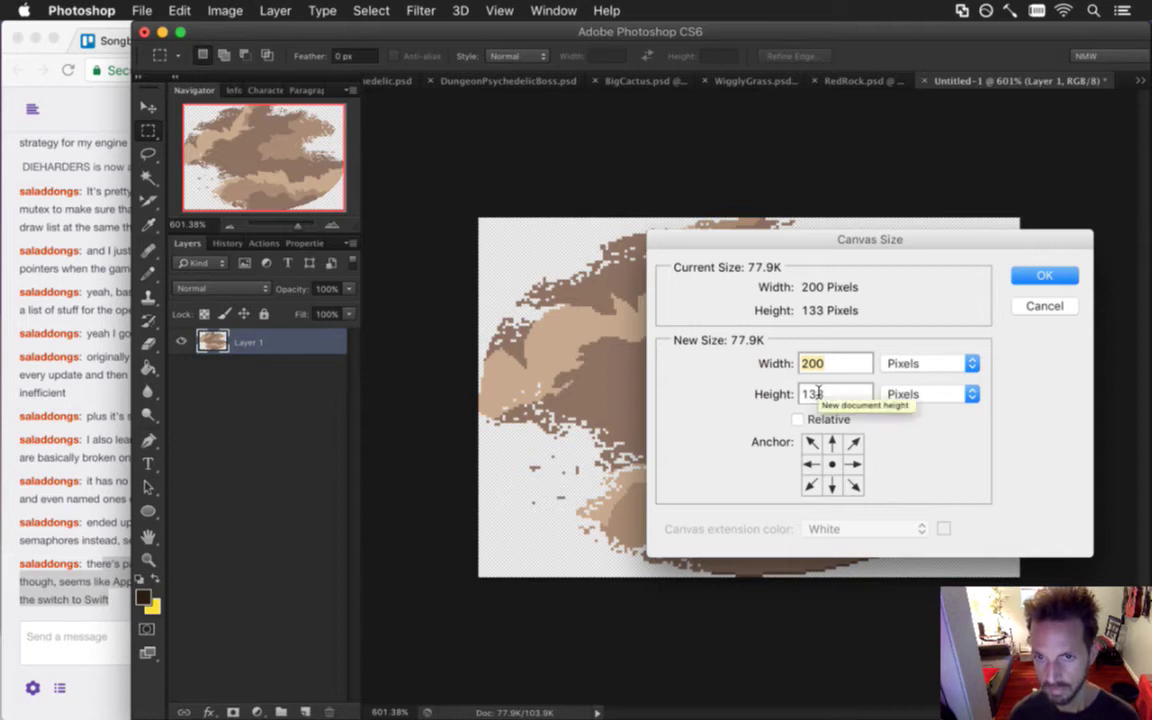
key("Tab")
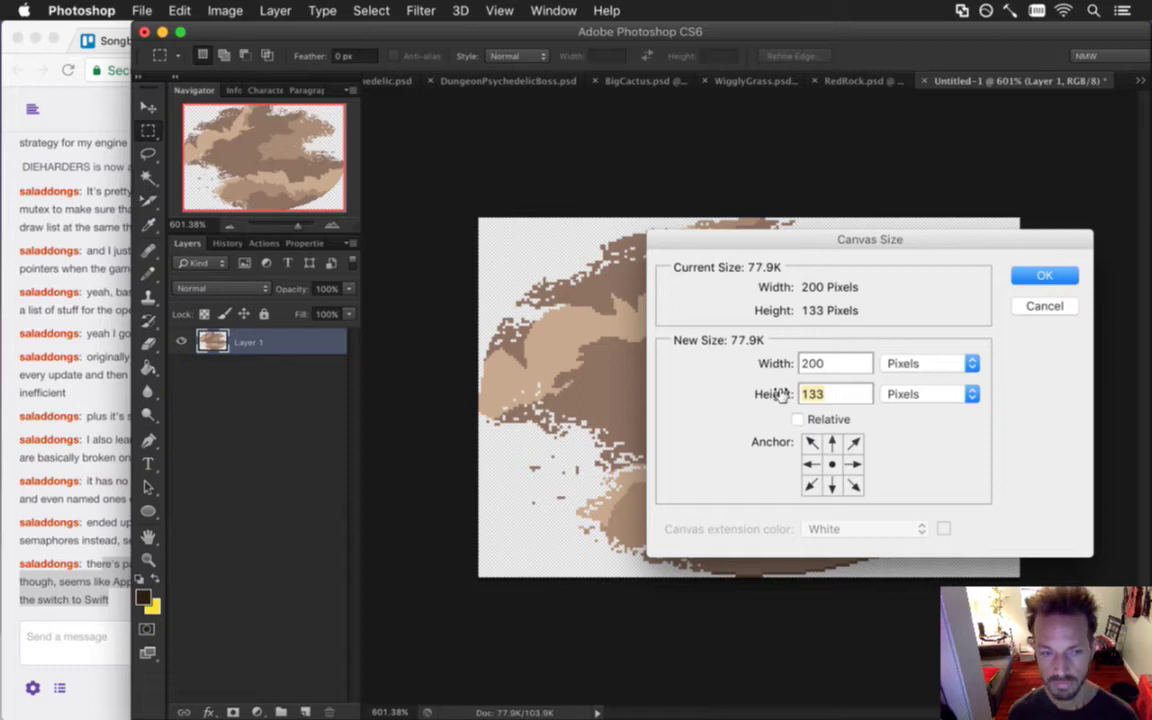
type("160")
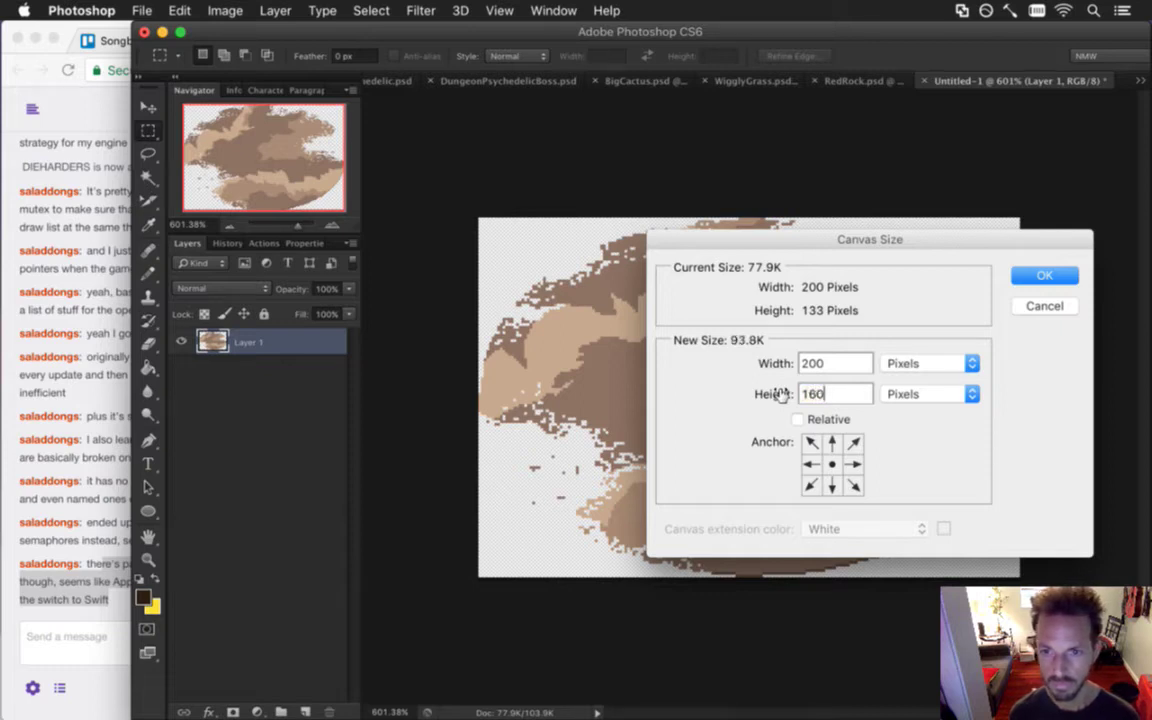
left_click(832, 485)
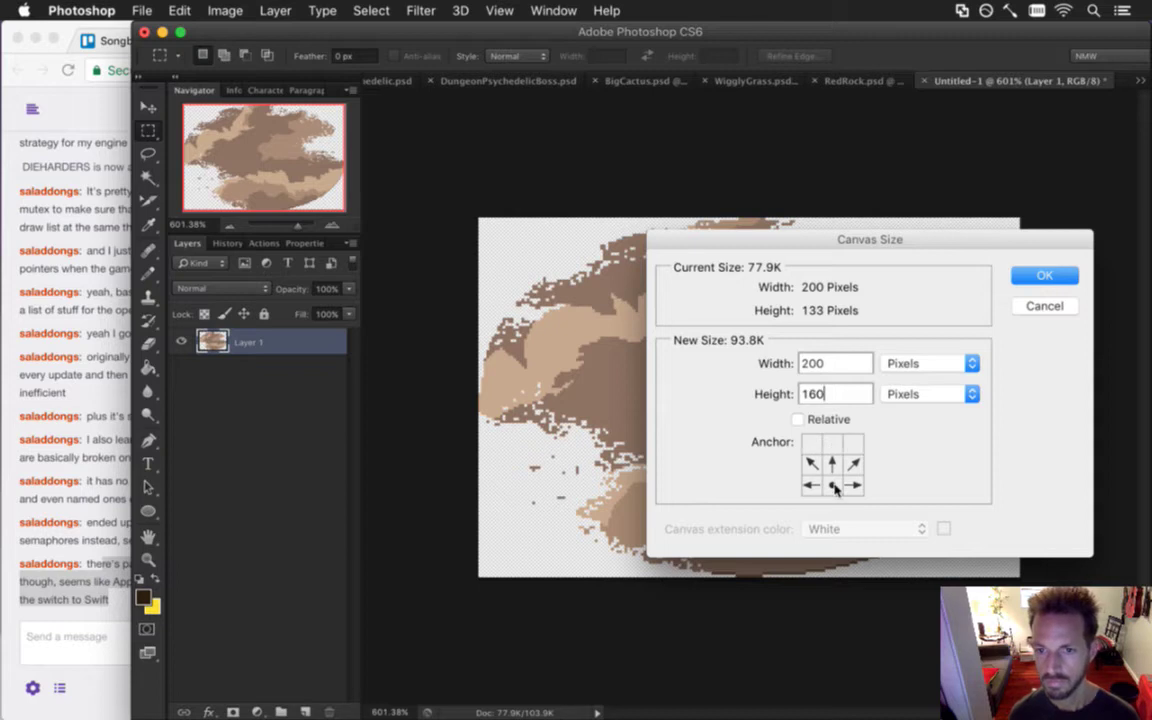
key("Return")
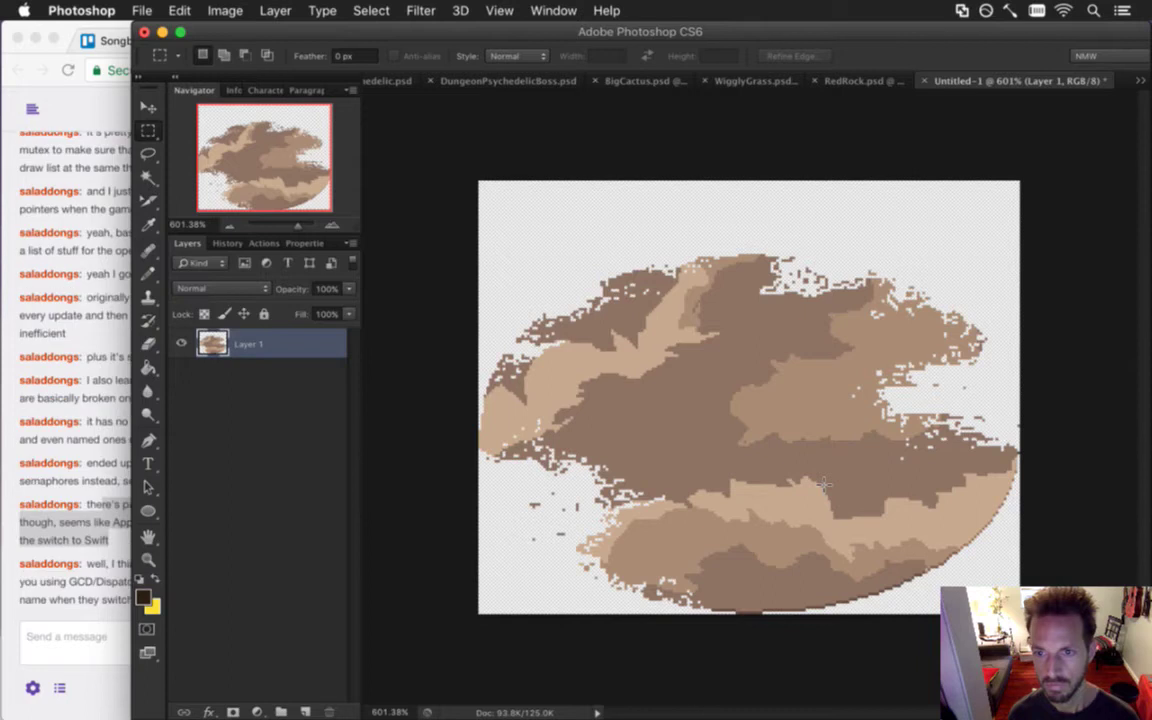
Start saving the ground patch document in Photoshop format, choosing the Backgrounds folder inside sprites as the destination.
key("super+shift+s")
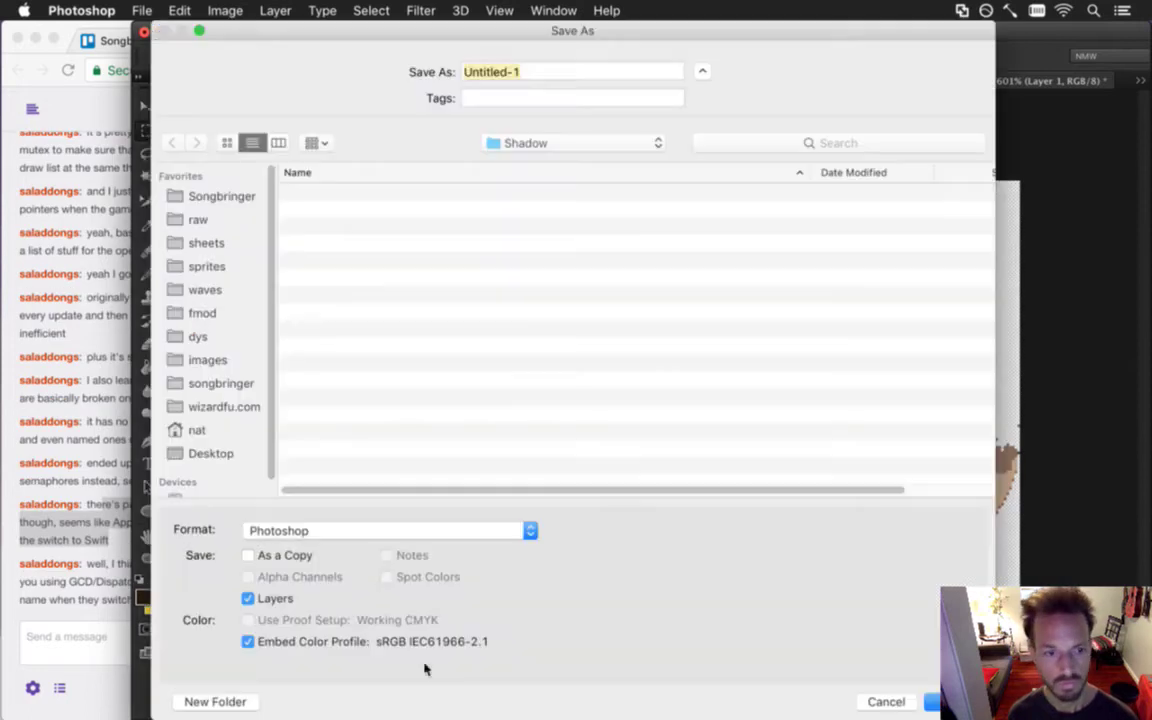
left_click(517, 147)
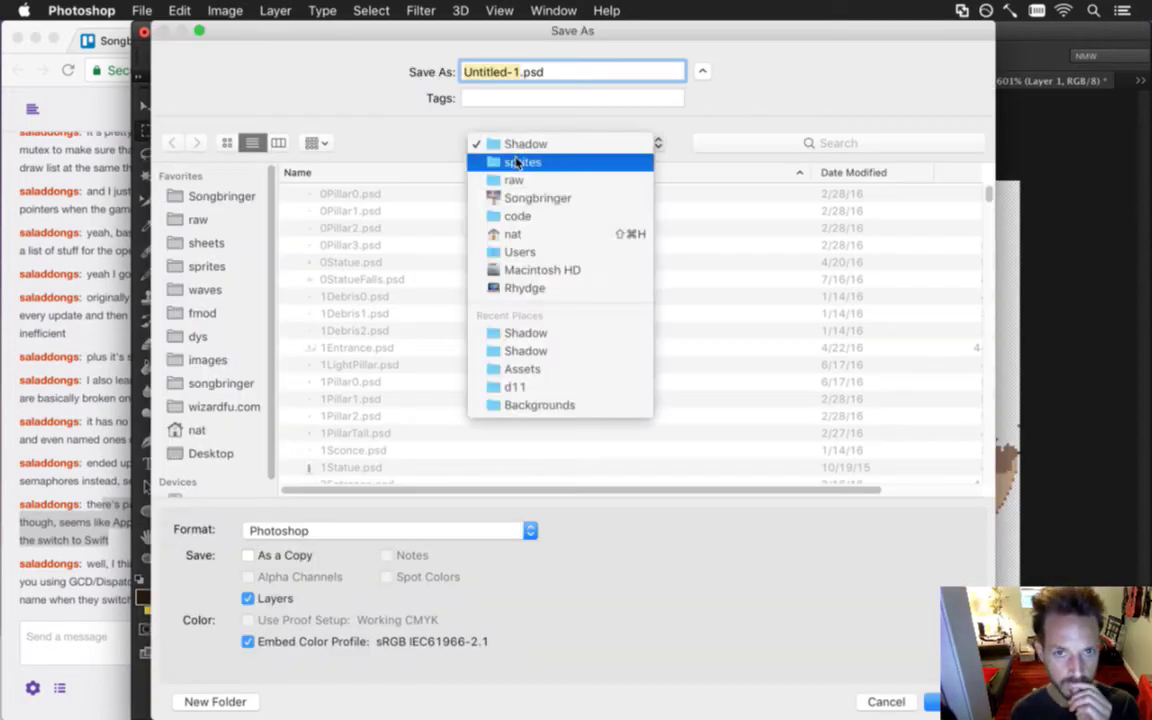
left_click(488, 161)
double_click(357, 211)
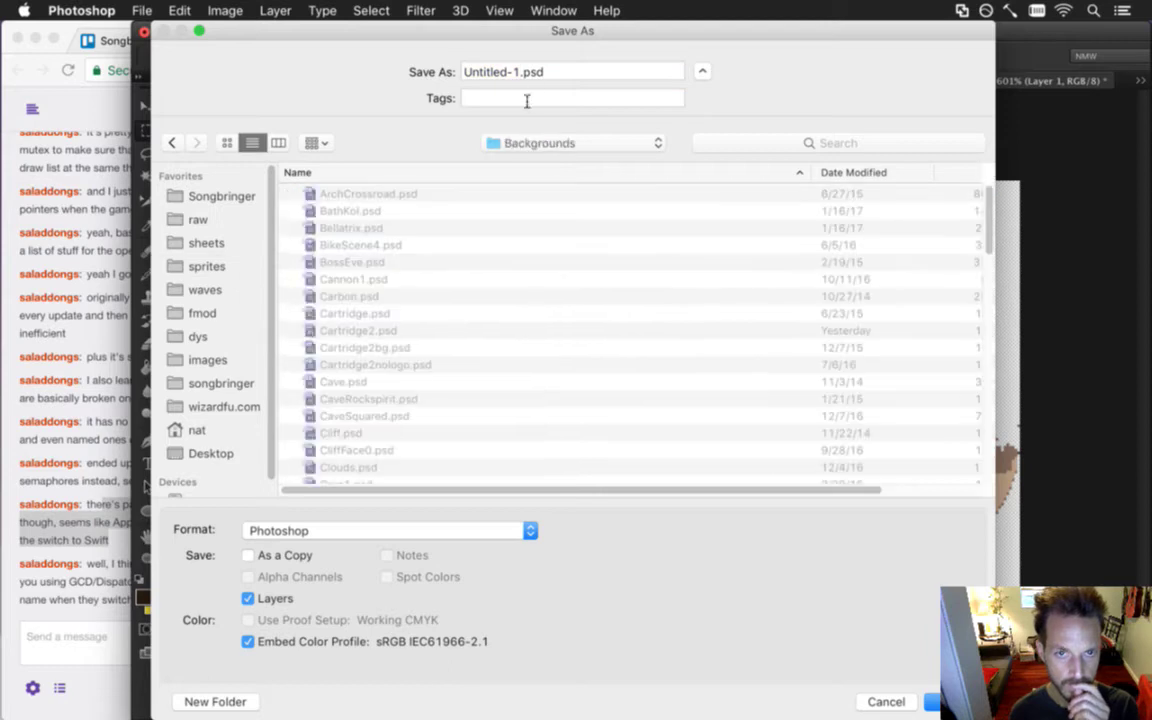
key("Tab")
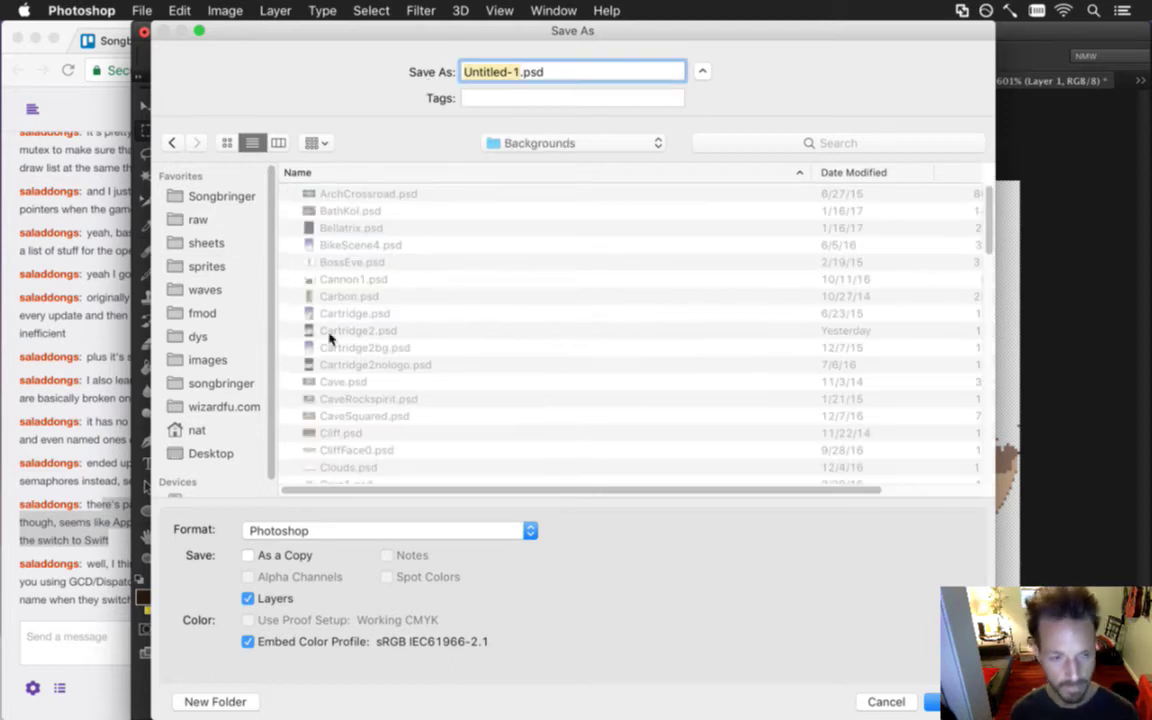
Read the Twitch chat message about using GCD/Dispatch at a low level in Chrome, then return to the Save As dialog.
left_click(93, 585)
left_click_drag(103, 568, 164, 583)
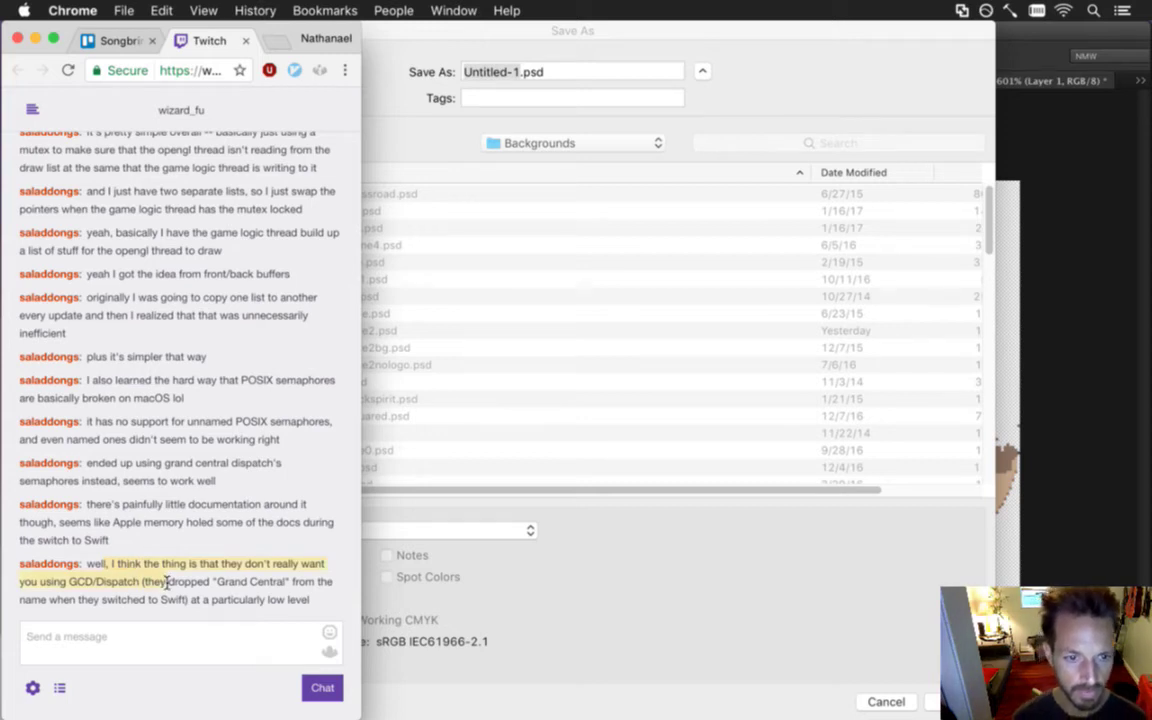
left_click_drag(186, 587, 270, 602)
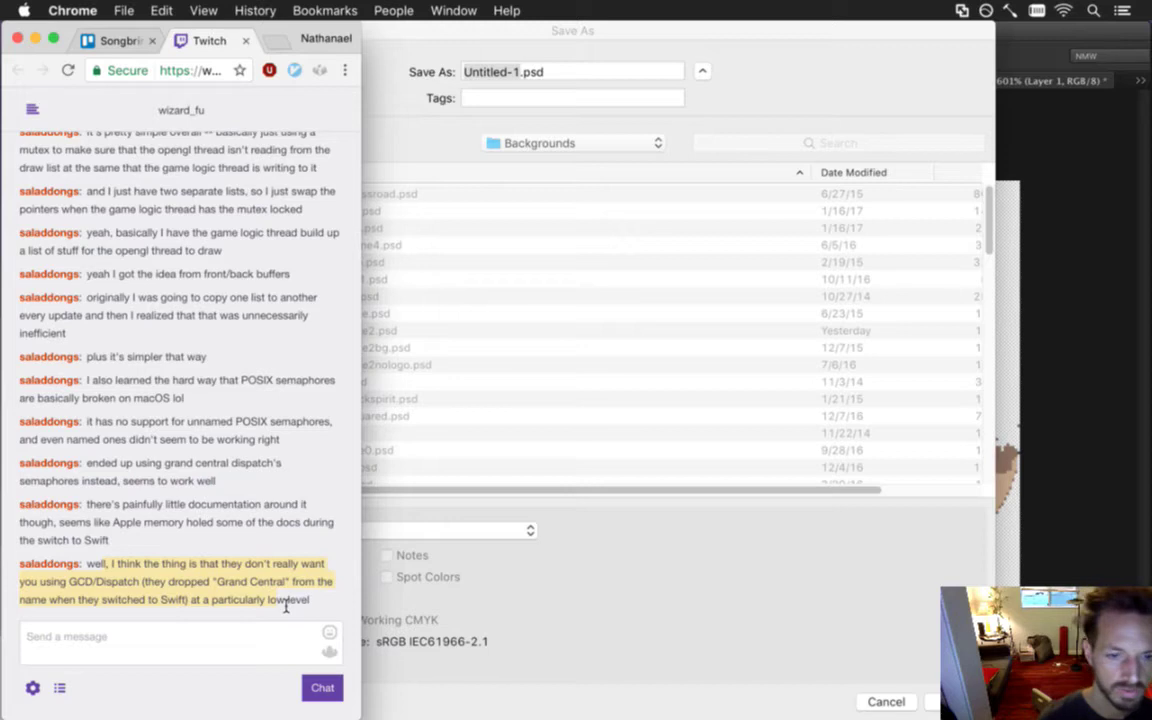
left_click_drag(427, 607, 437, 609)
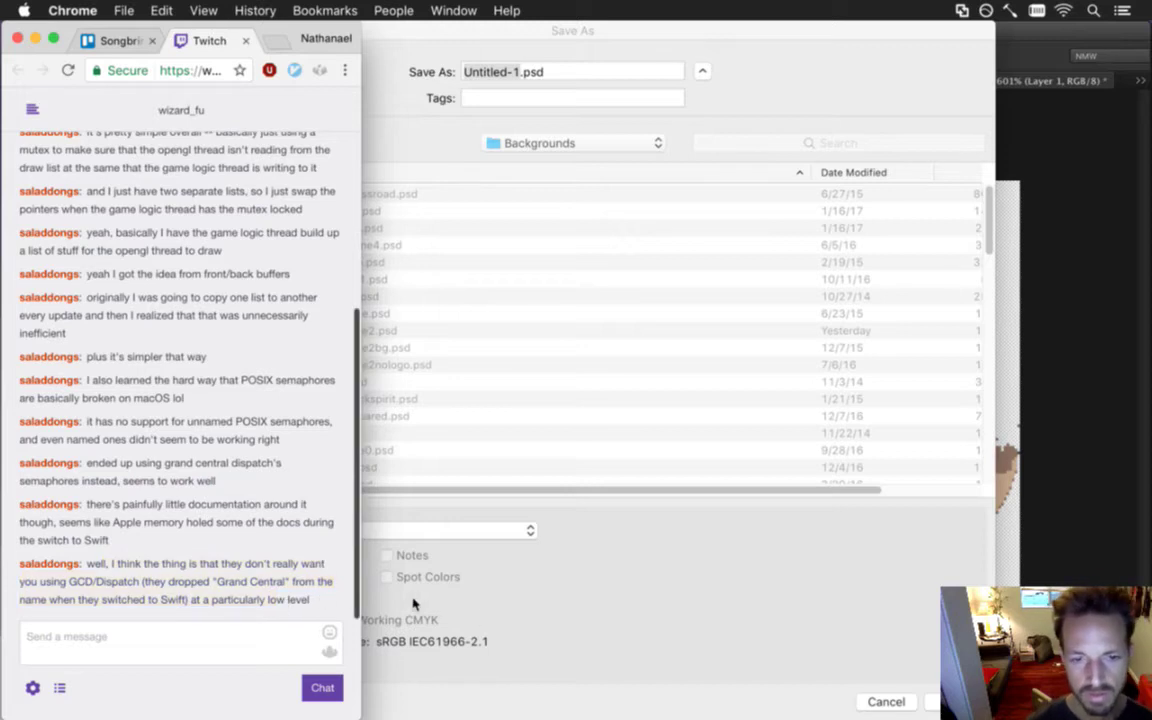
left_click(468, 651)
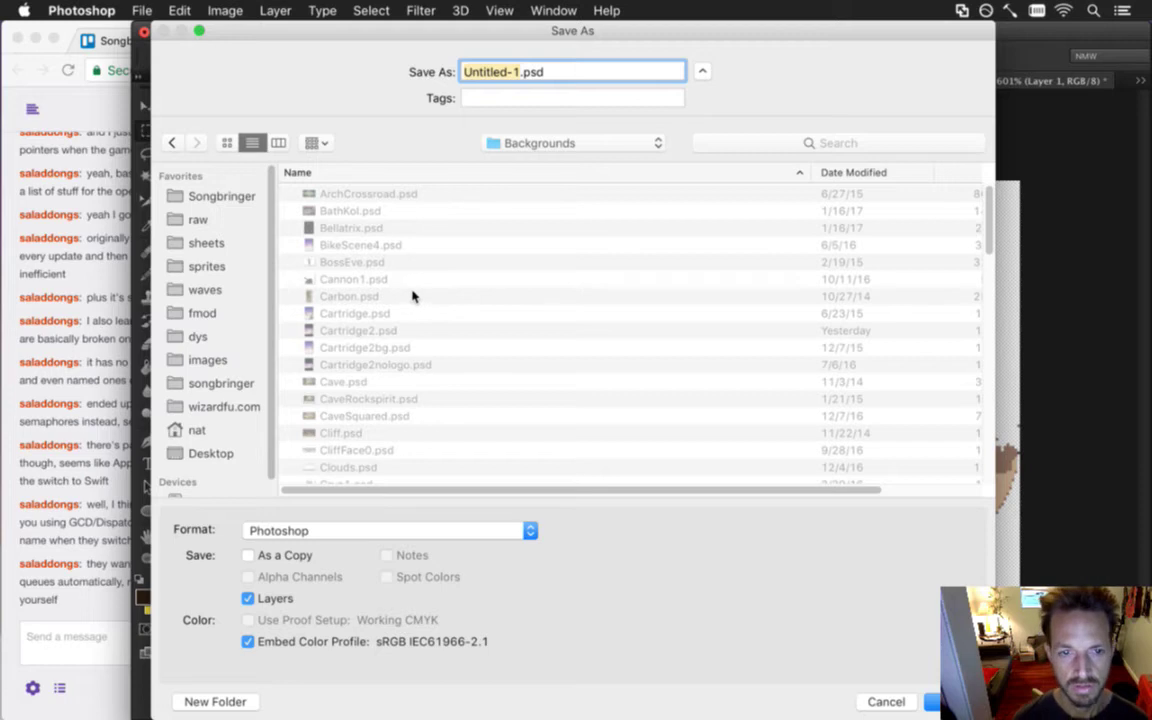
Check the existing file names in the Backgrounds folder and save the ground patch document there as Dais2.psd.
scroll(427, 302, "down", 10)
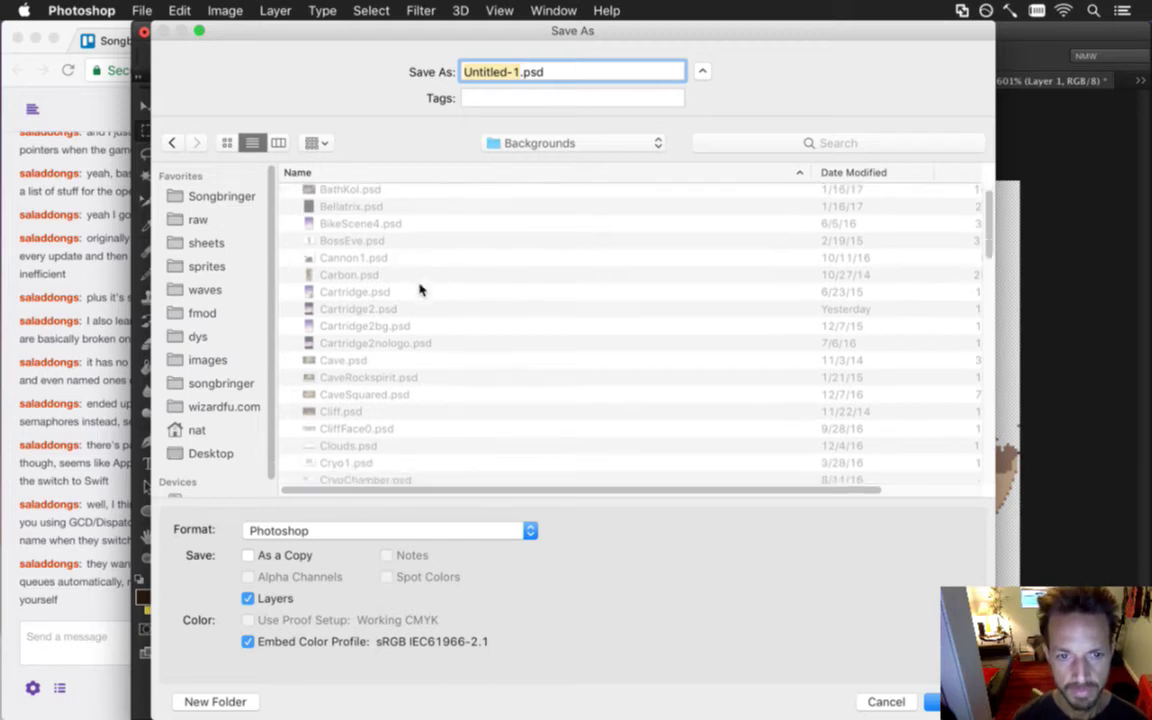
scroll(418, 287, "down", 5)
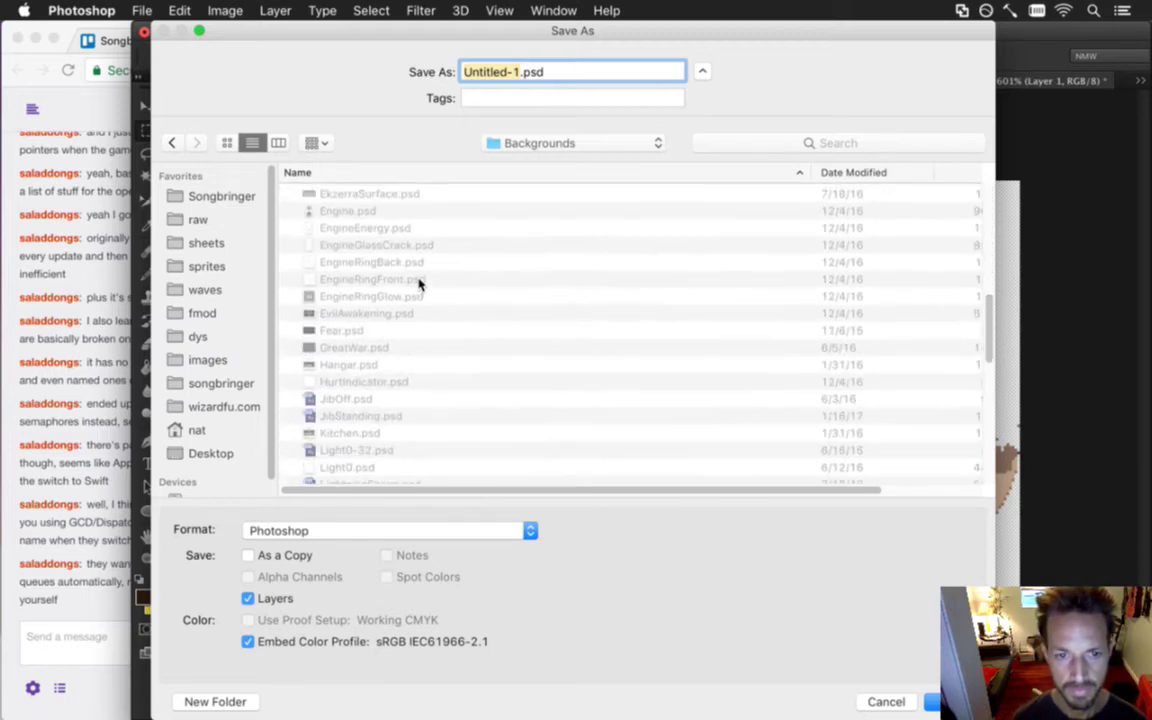
scroll(418, 283, "down", 5)
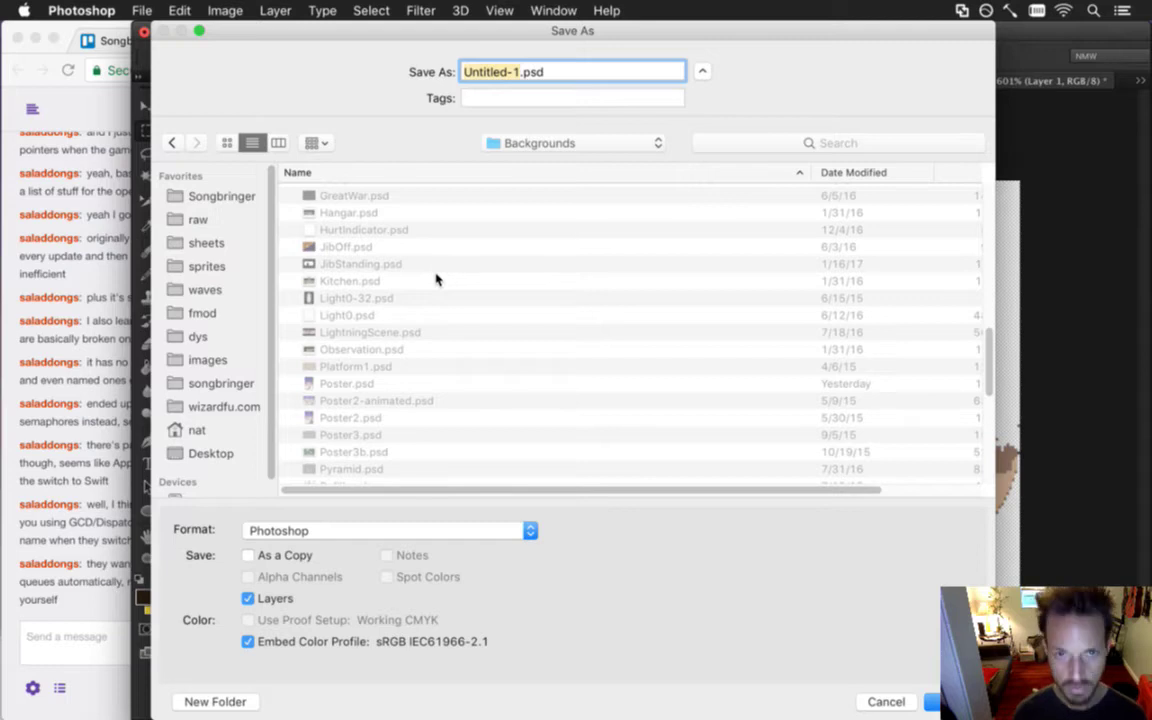
scroll(720, 335, "up", 10)
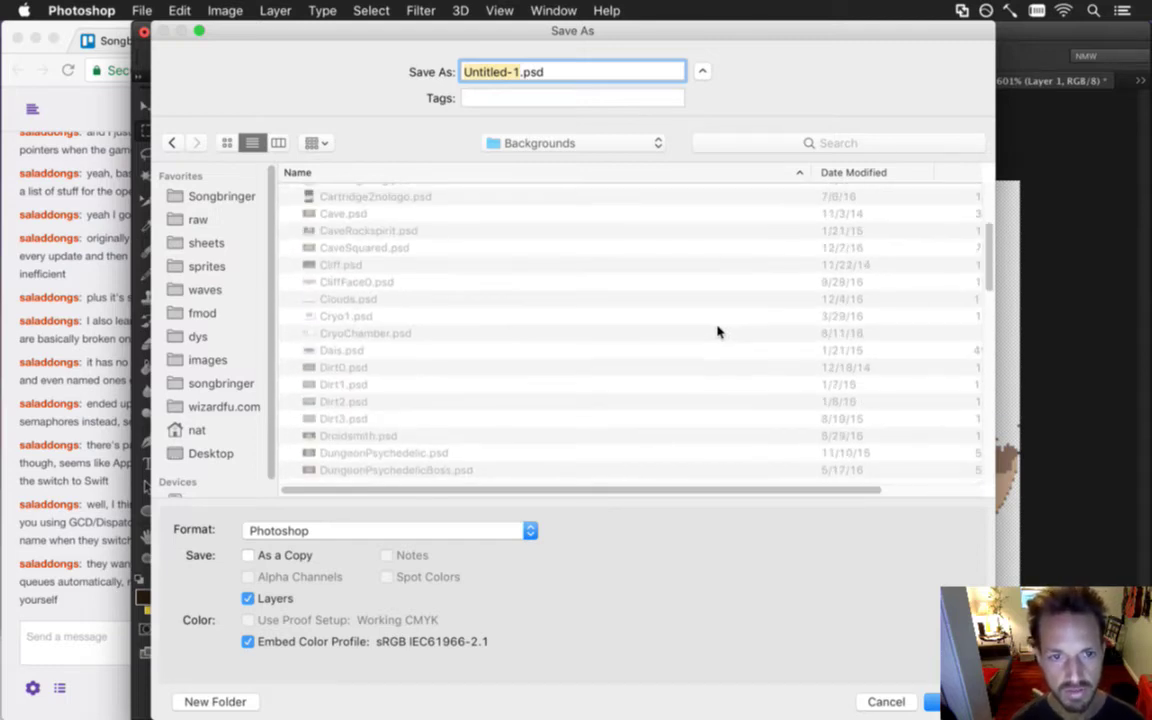
scroll(718, 330, "up", 5)
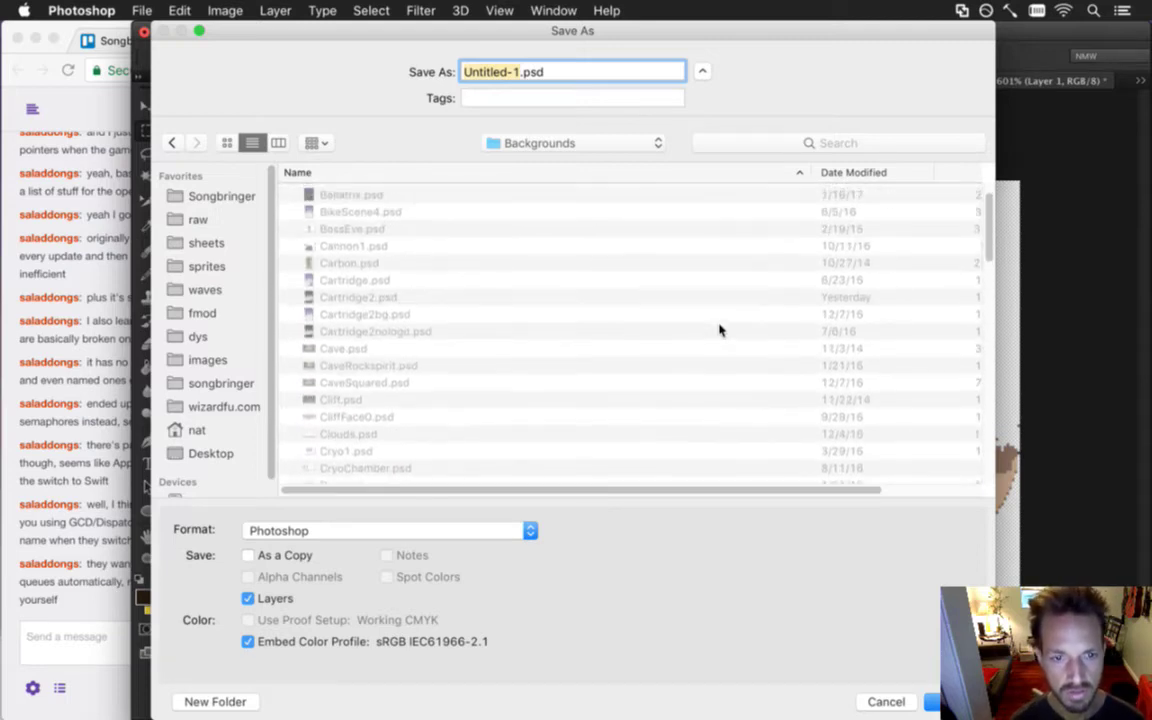
scroll(720, 330, "down", 2)
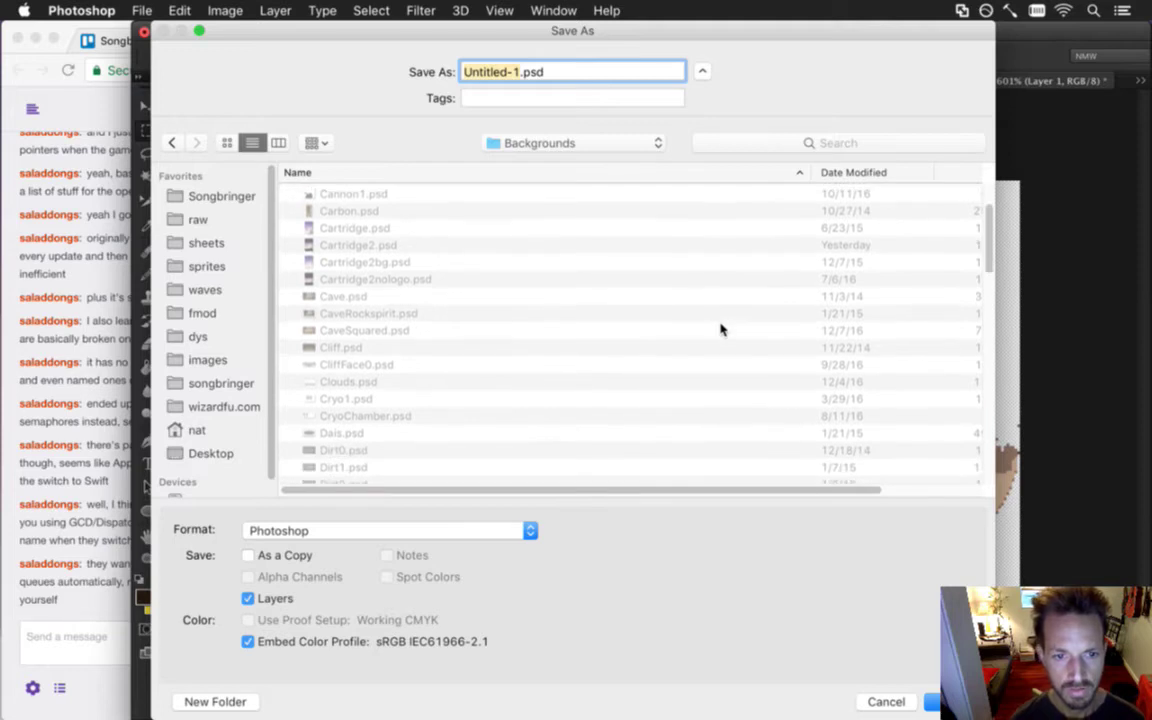
type("Dais2")
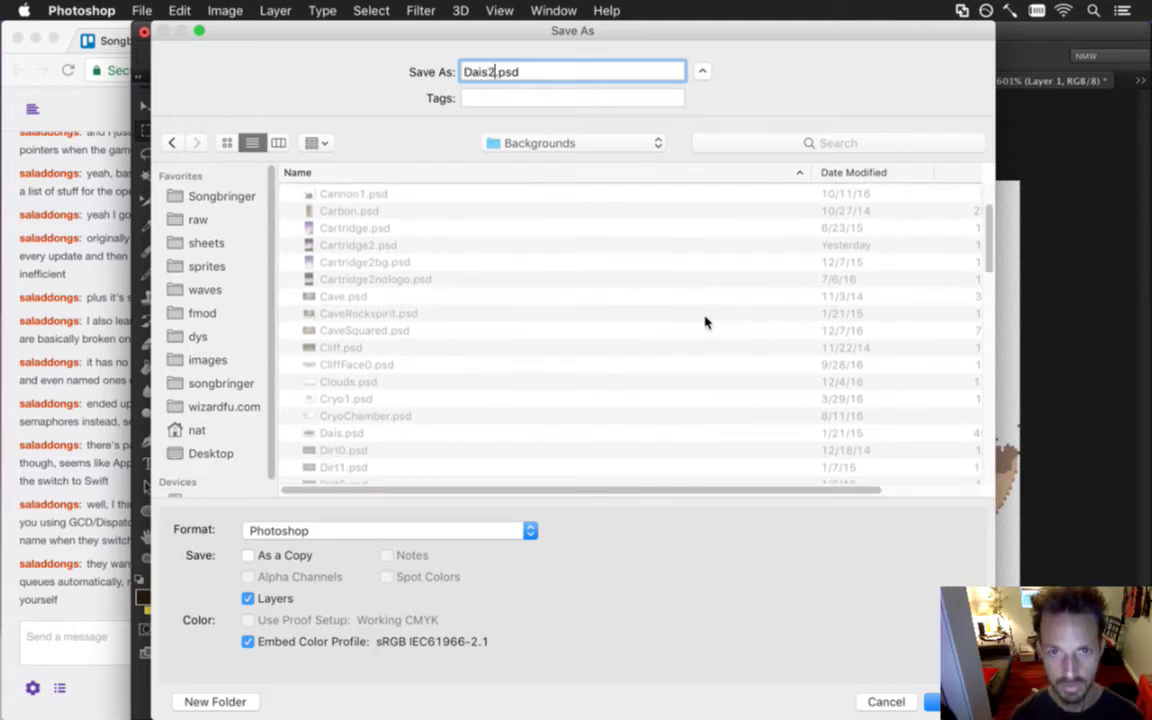
key("Return")
Read the new Twitch chat messages in Chrome about managing threads and work queues automatically and about persistent threads, and return to Photoshop.
left_click(97, 572)
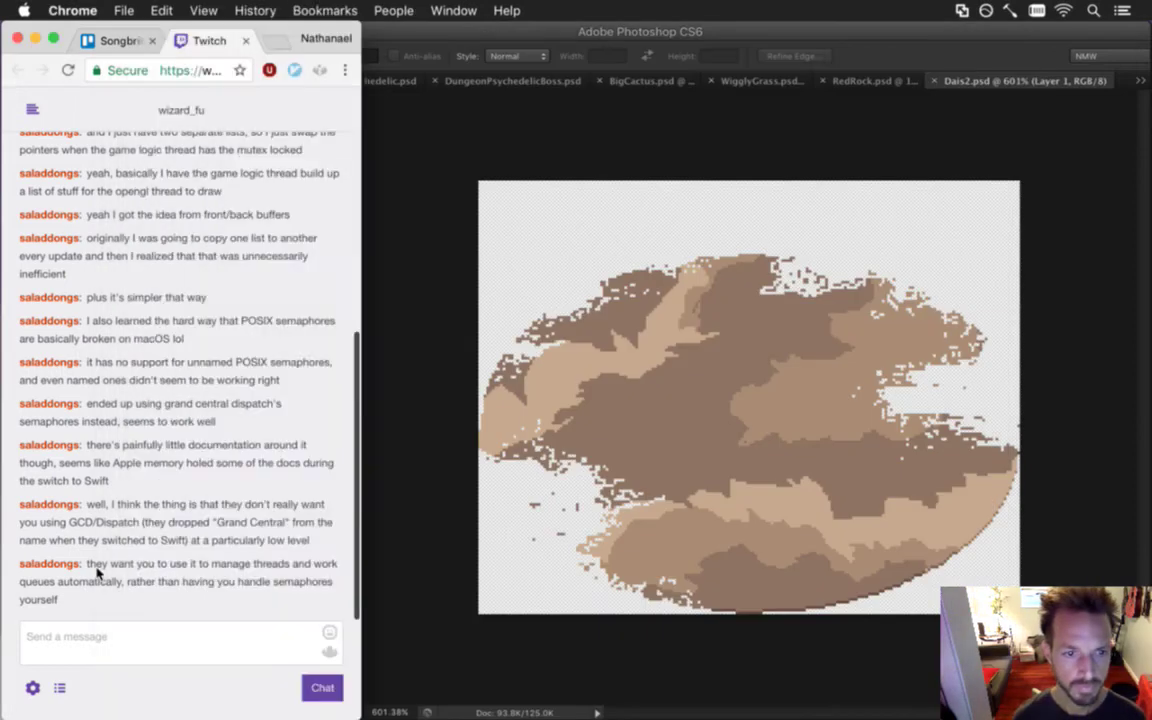
left_click_drag(97, 572, 113, 602)
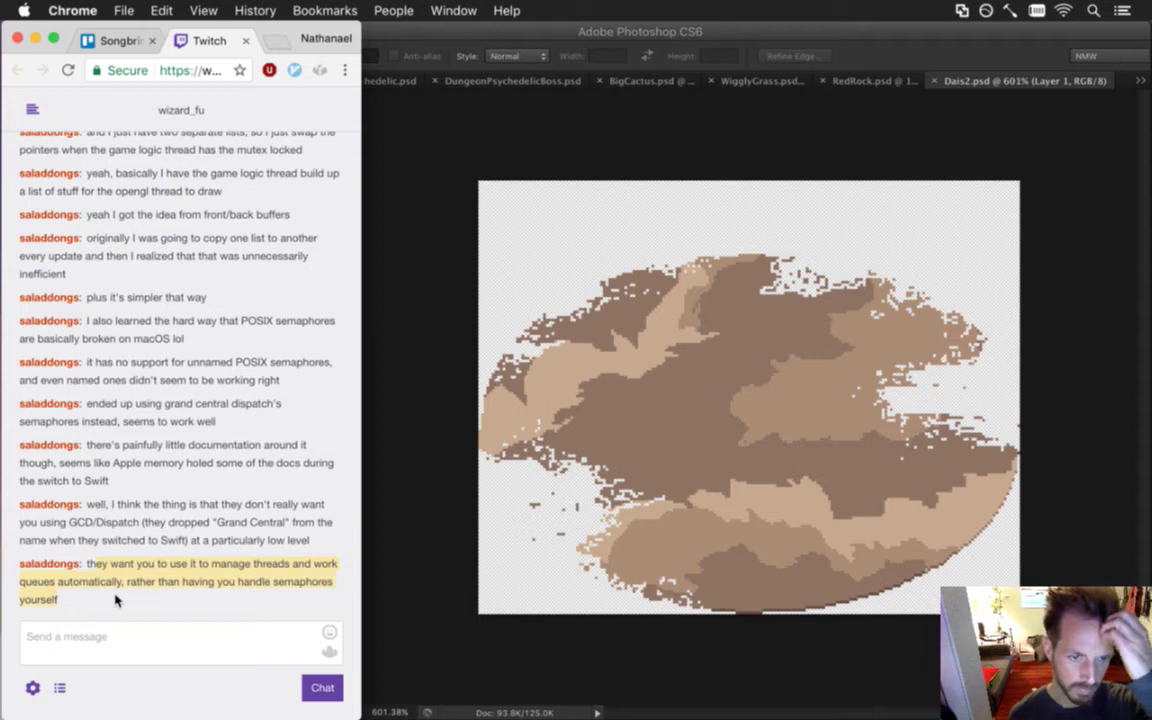
left_click(110, 590)
left_click_drag(96, 570, 127, 600)
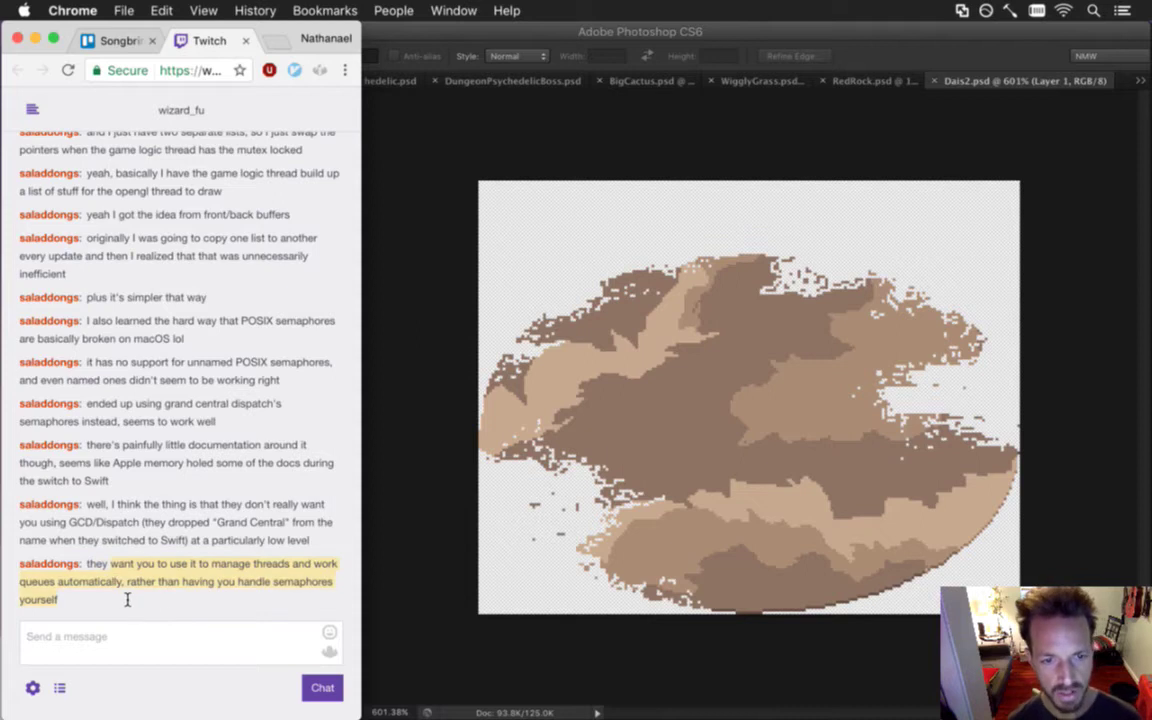
left_click(385, 558)
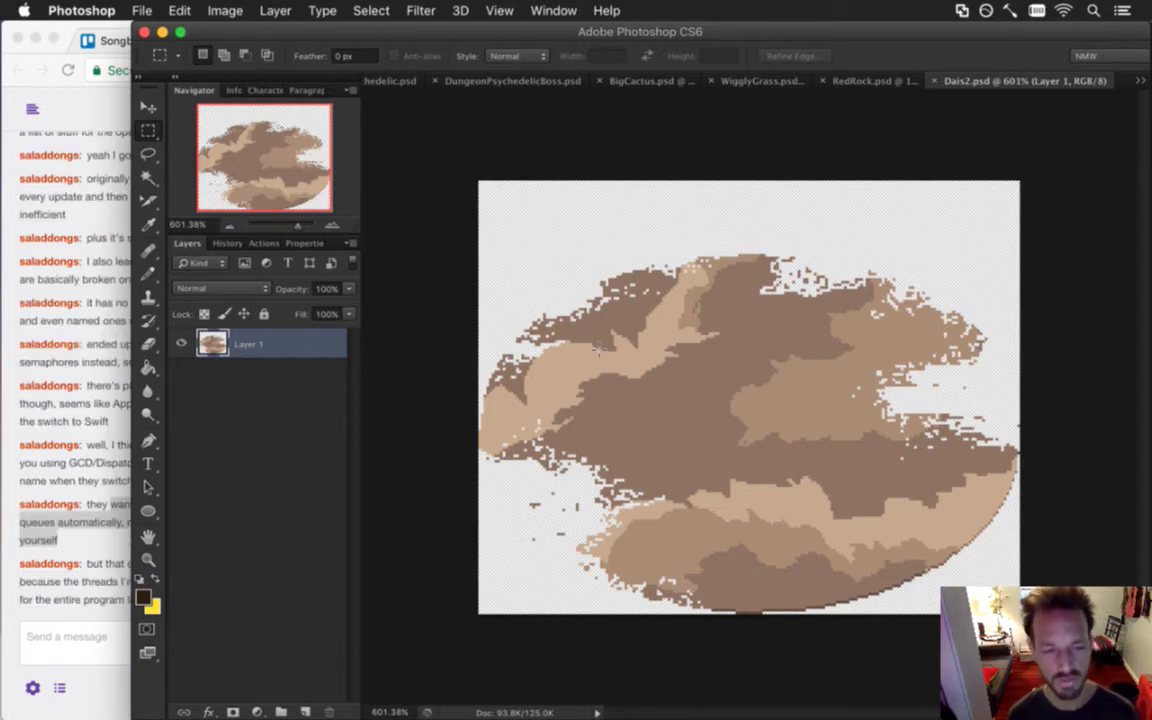
left_click(103, 581)
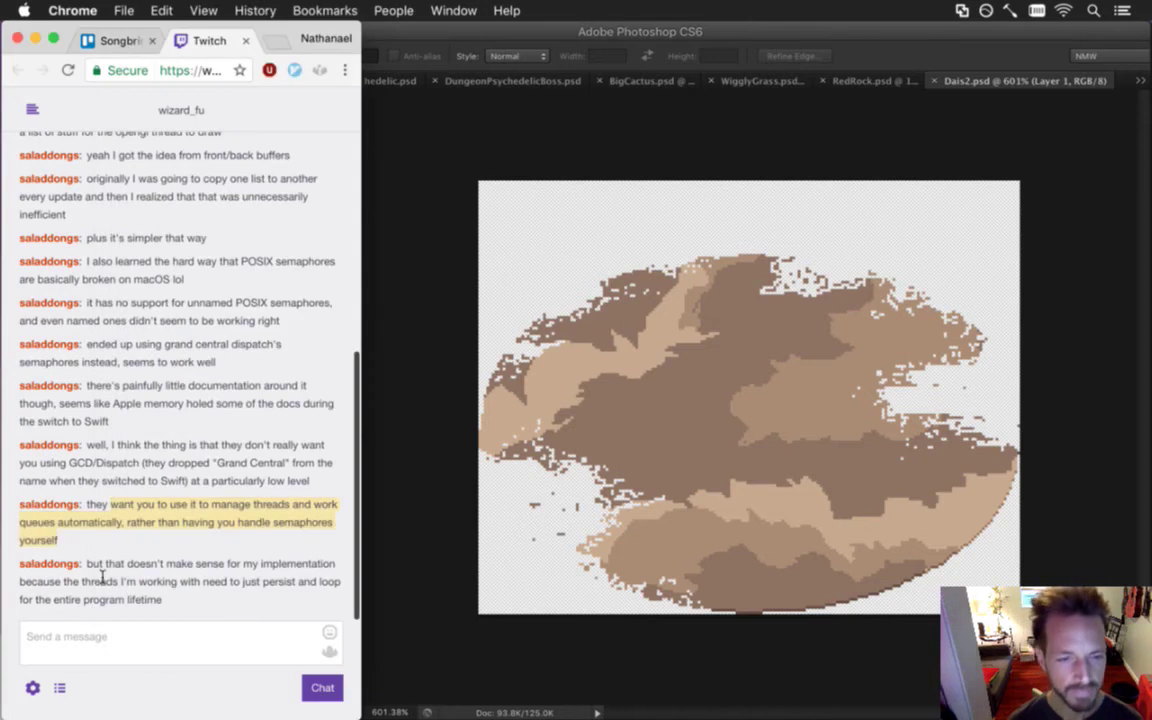
left_click_drag(106, 564, 123, 595)
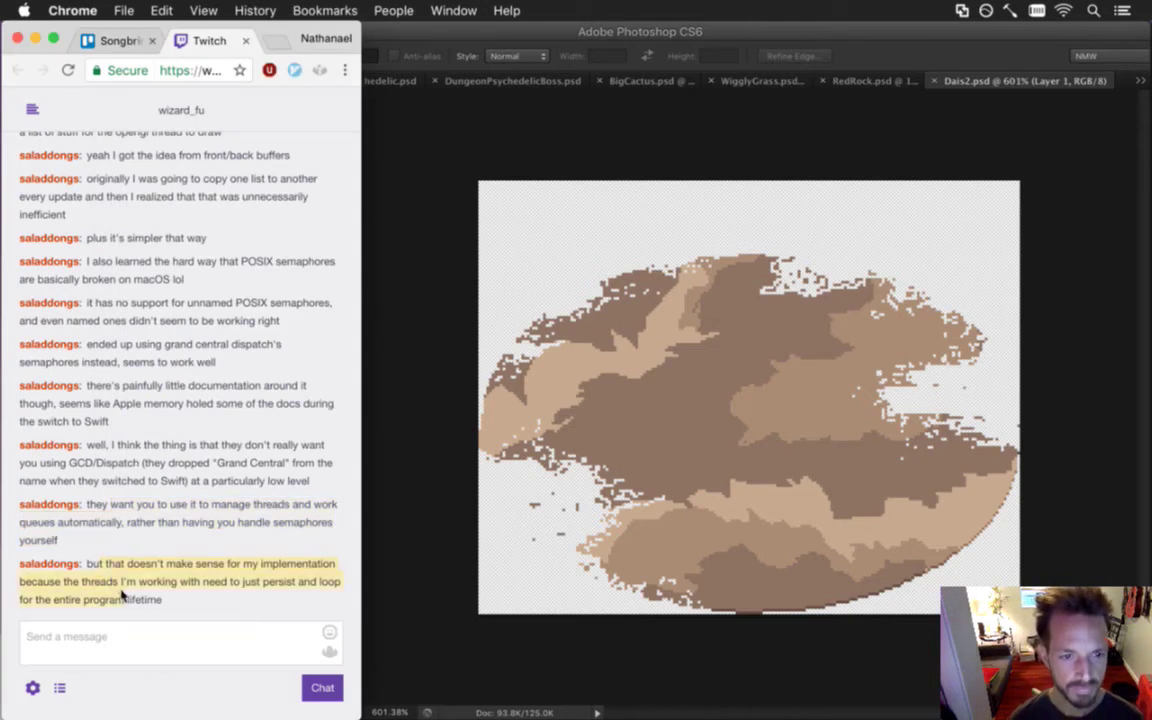
left_click(416, 569)
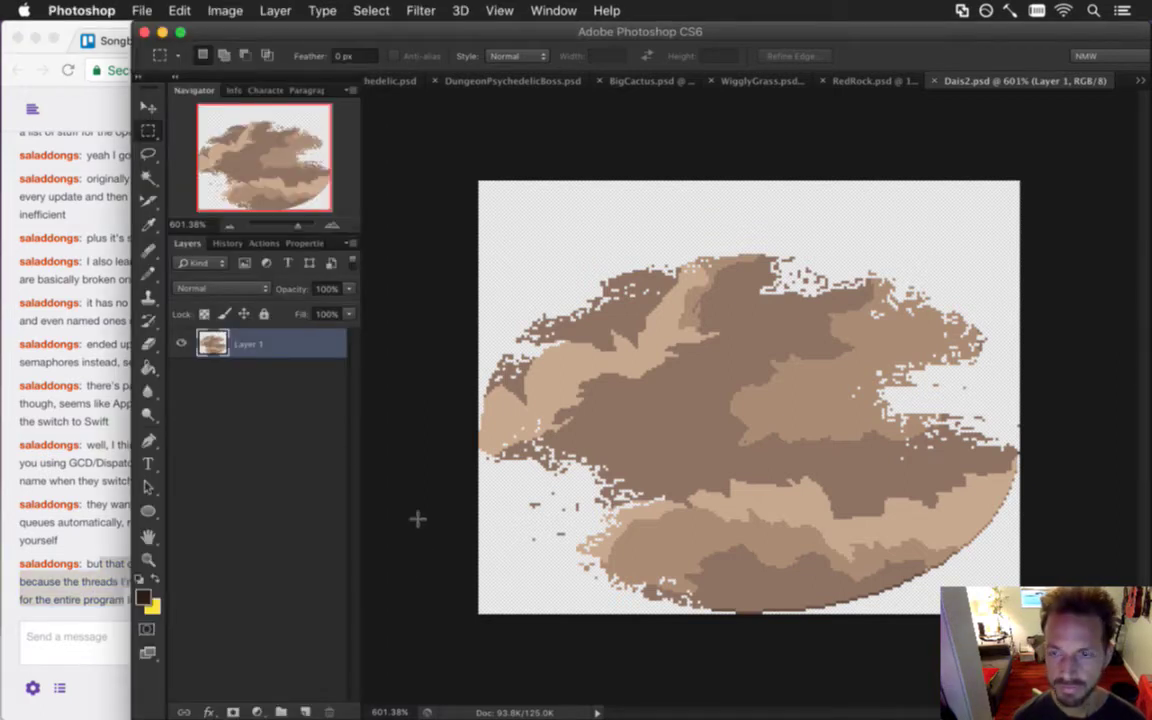
Select the whole Dais2 canvas, start its Save for Web export as a transparent PNG-24, and look through the Shadow destination folder.
key("super+a")
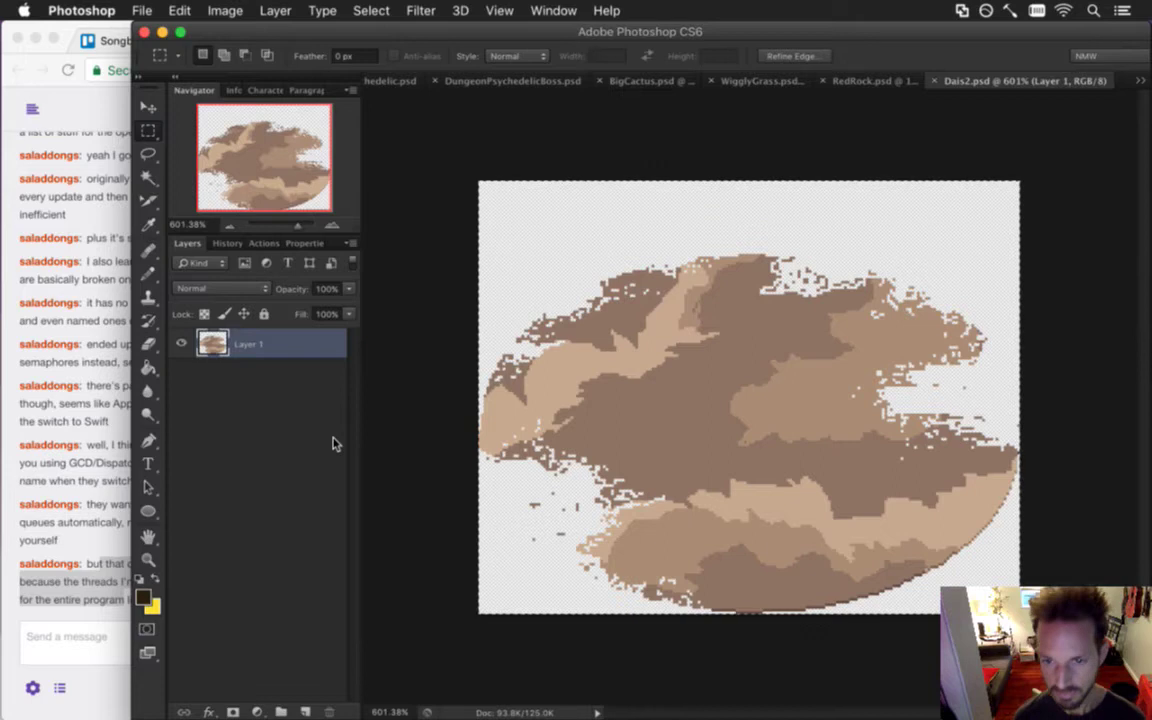
key("super+n")
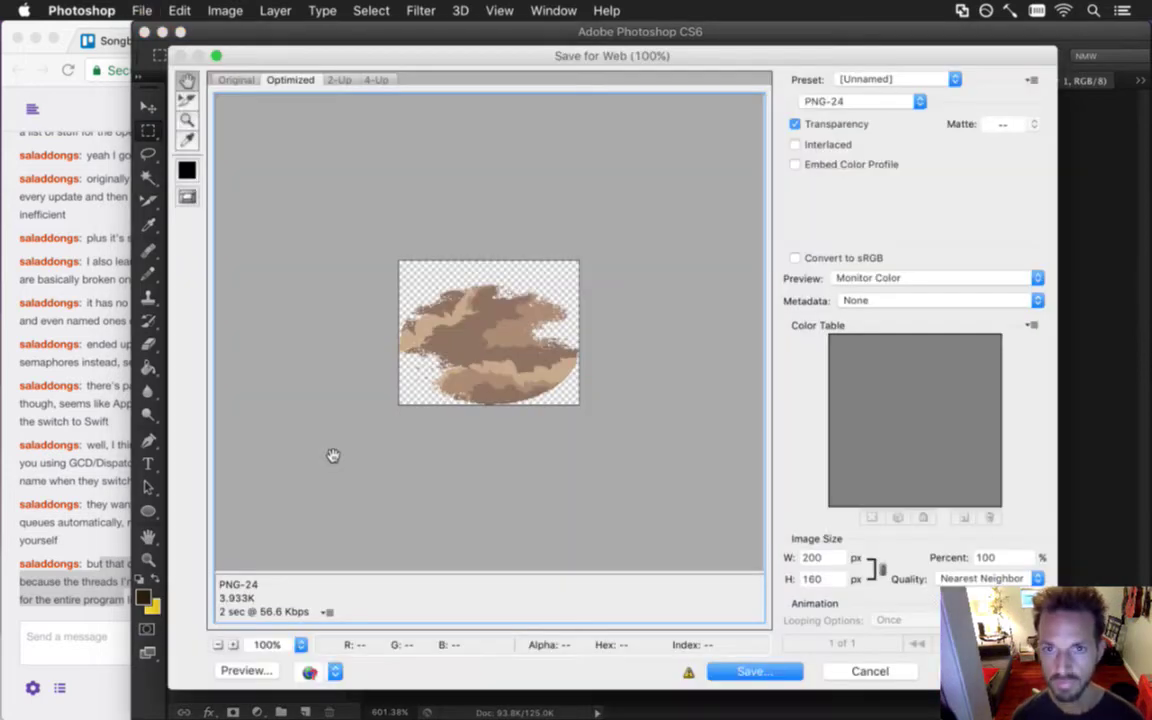
key("Return")
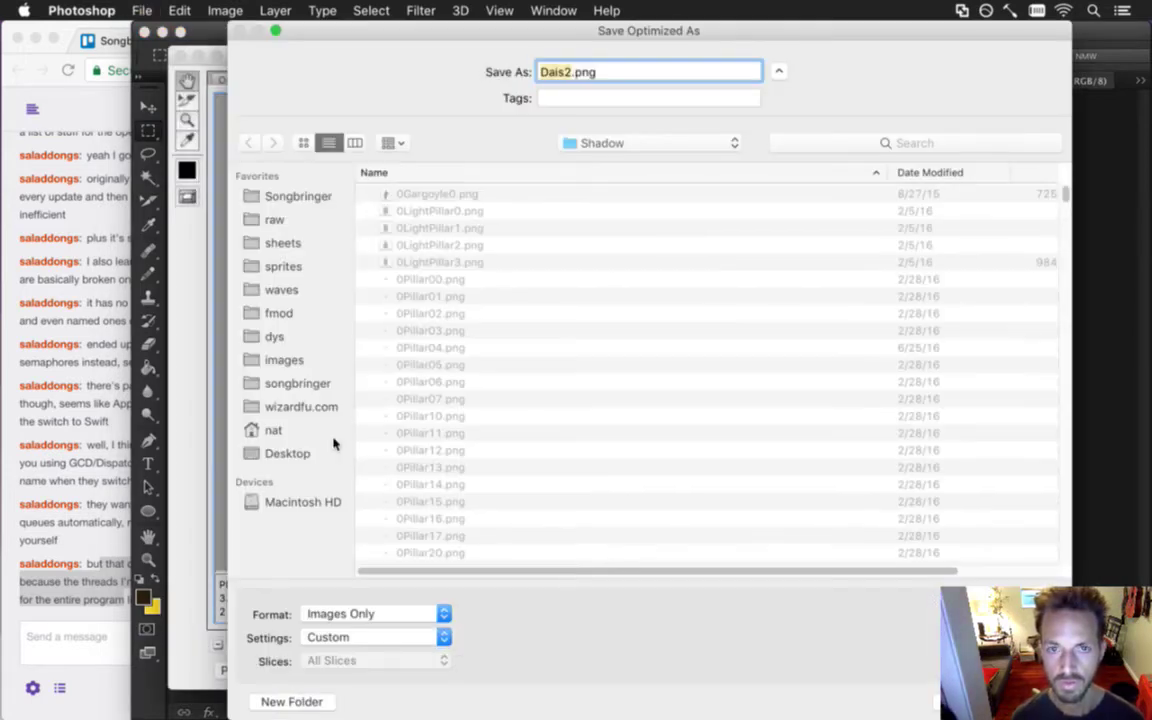
left_click(620, 145)
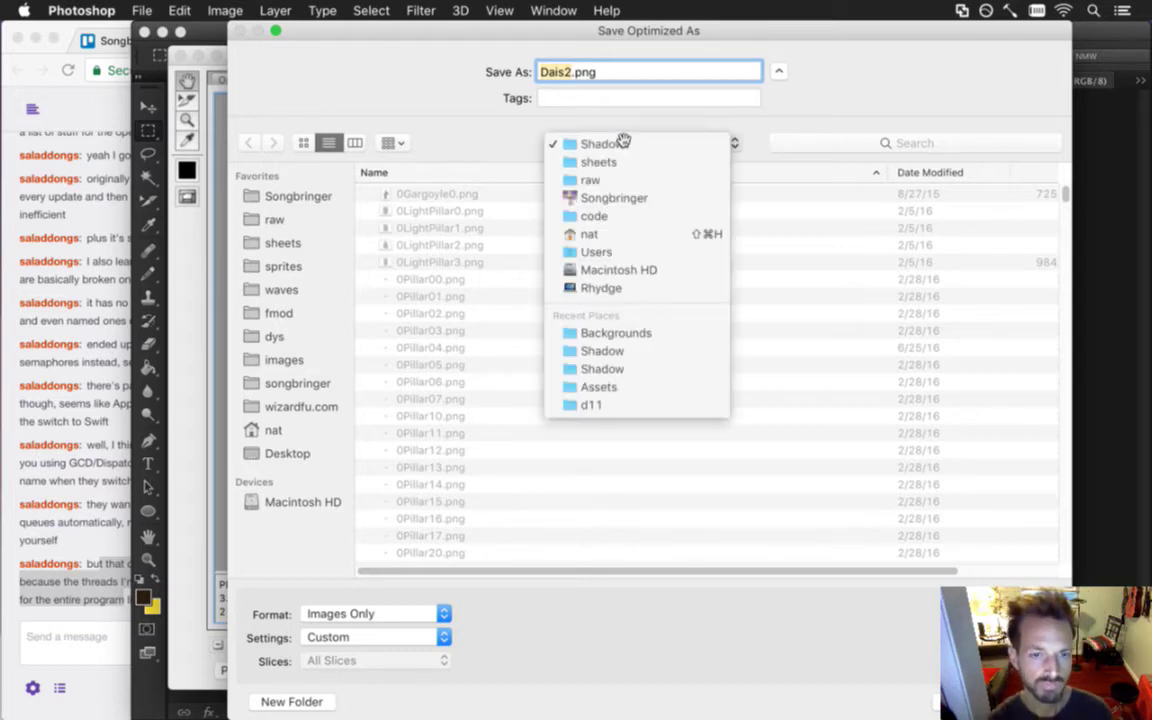
left_click(621, 143)
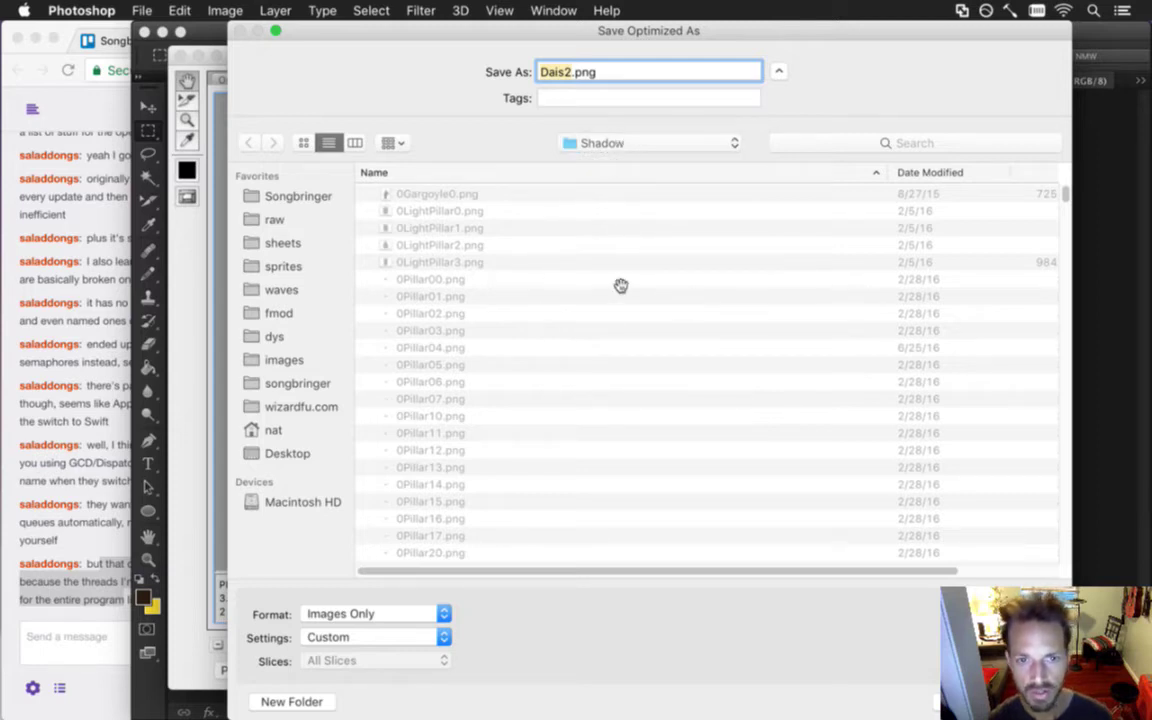
left_click(757, 347)
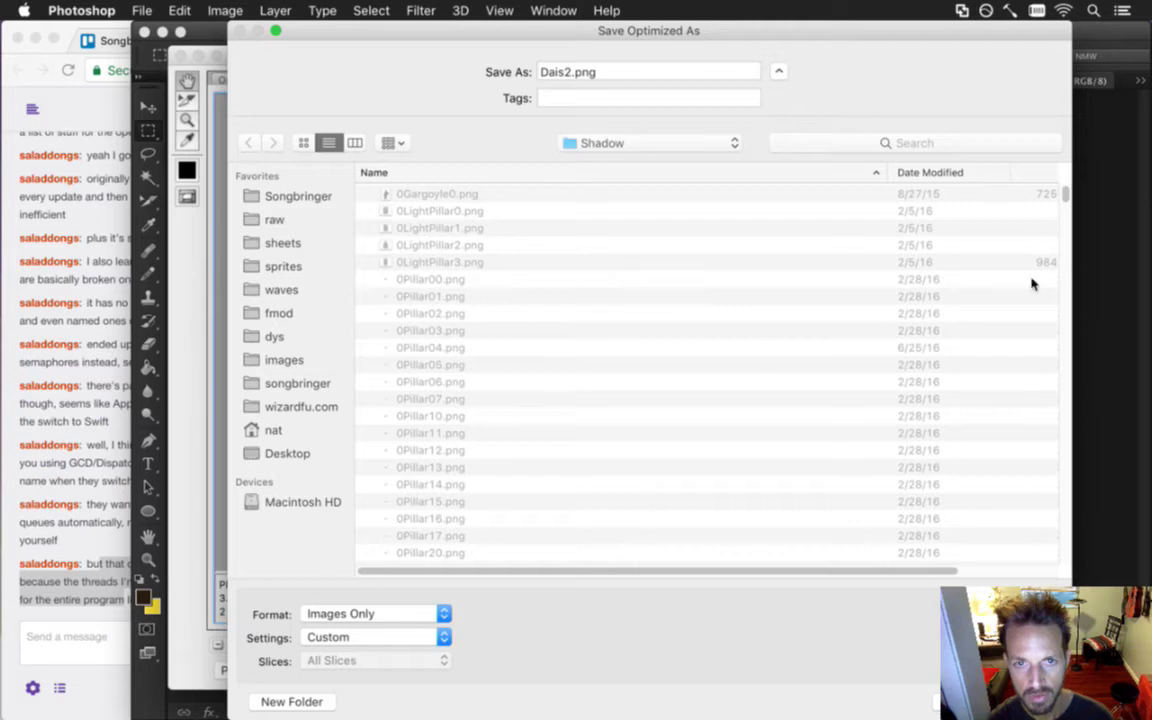
left_click_drag(1065, 192, 1065, 260)
Choose the Backgrounds folder inside sheets as the destination and save the exported image as Dais2.png.
left_click(600, 143)
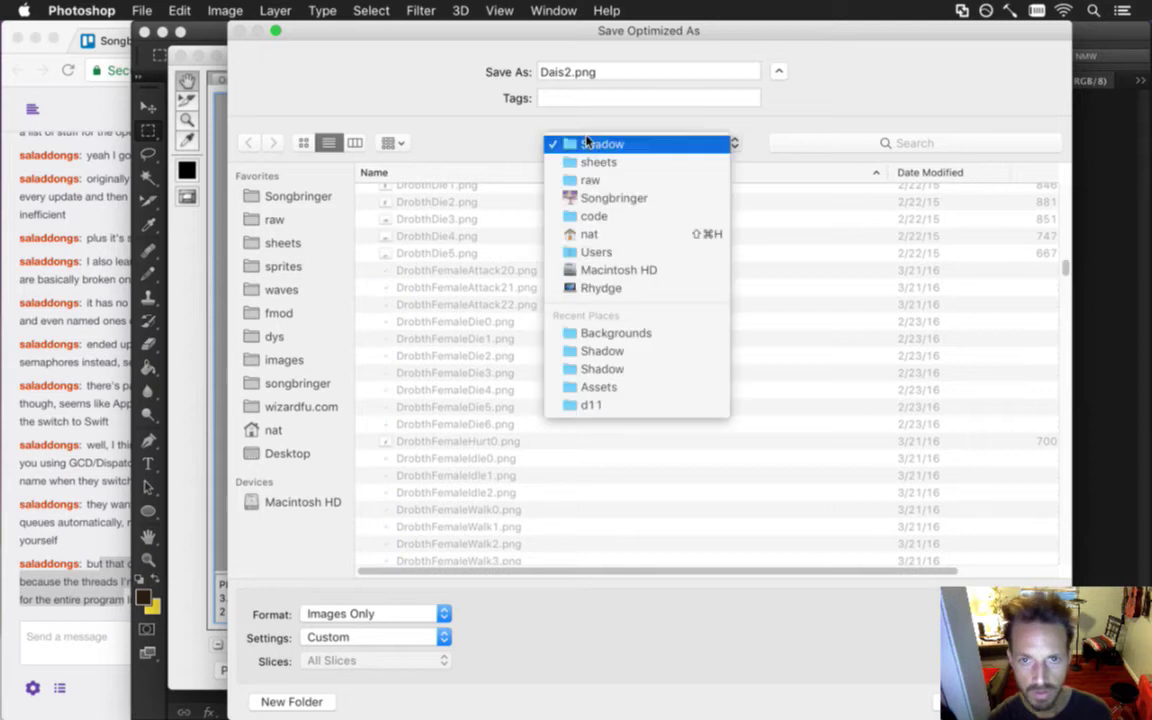
left_click(596, 159)
double_click(463, 213)
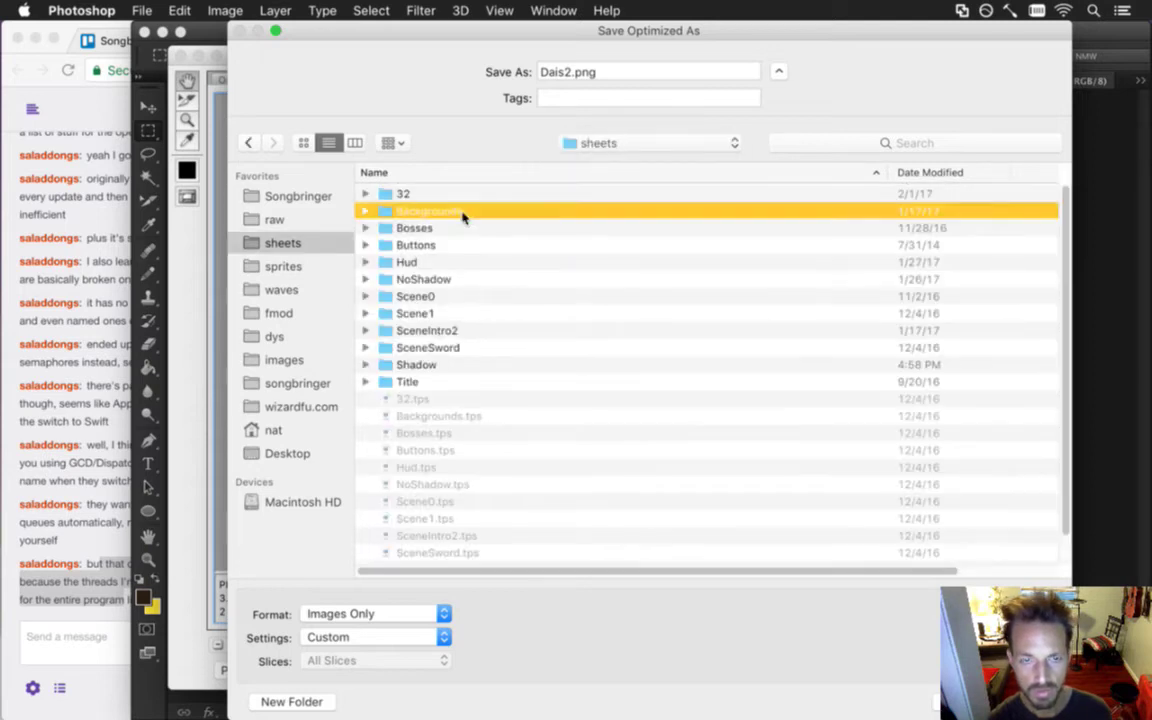
scroll(480, 267, "down", 10)
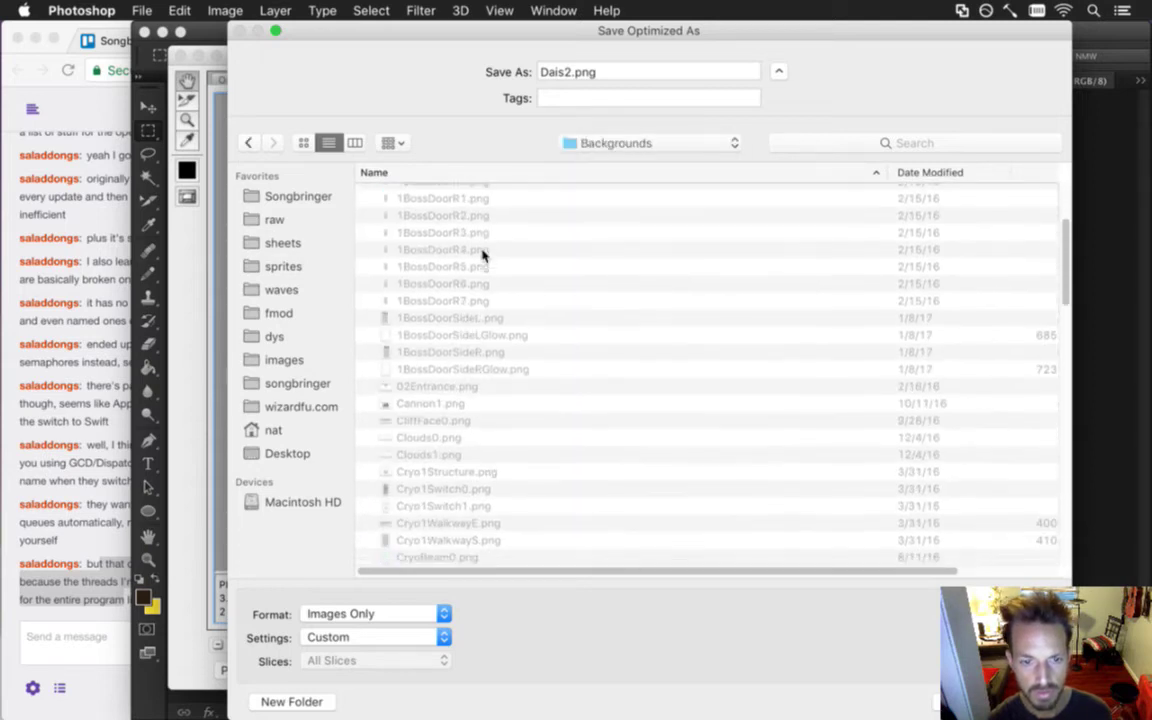
scroll(482, 268, "down", 3)
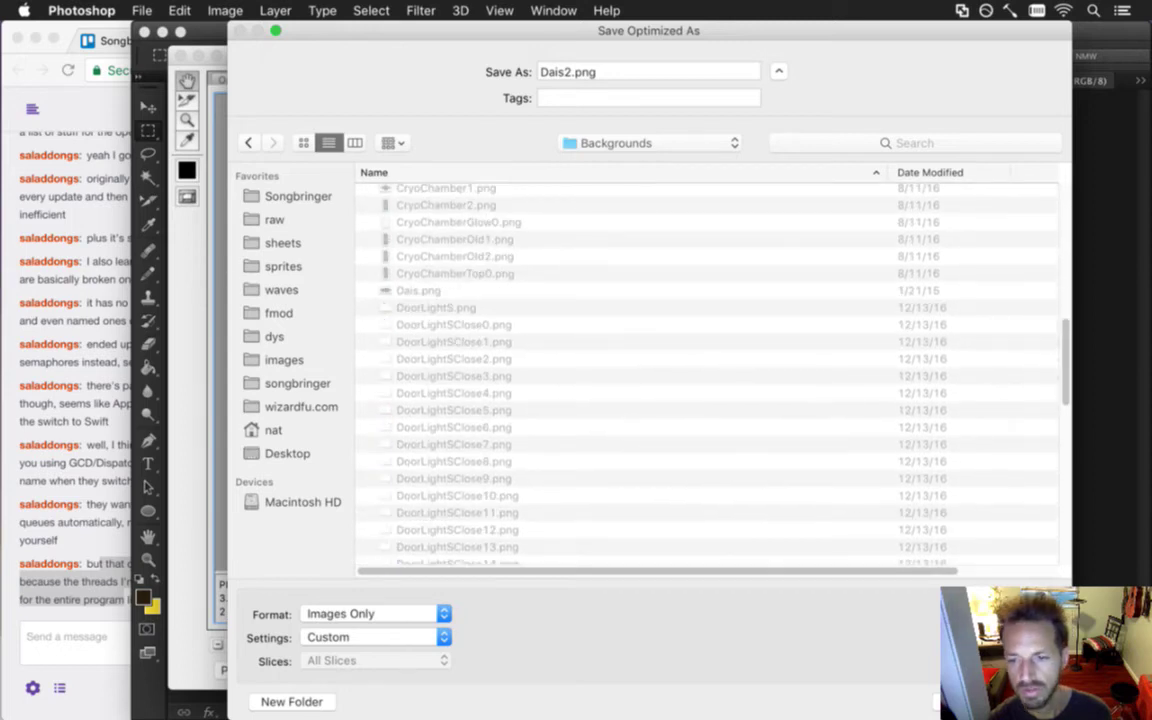
key("Return")
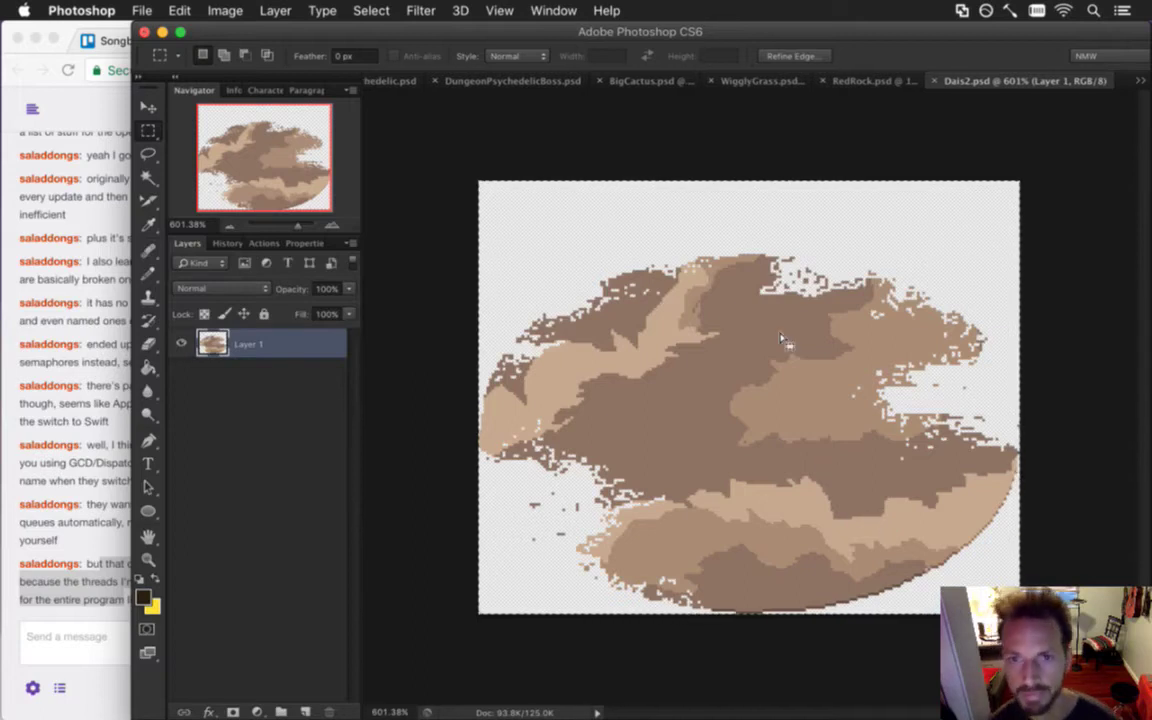
Deselect the Dais2 canvas, look at the DungeonPsychedelic mockup, and switch to the DungeonPsychedelicBoss document.
left_click(748, 217)
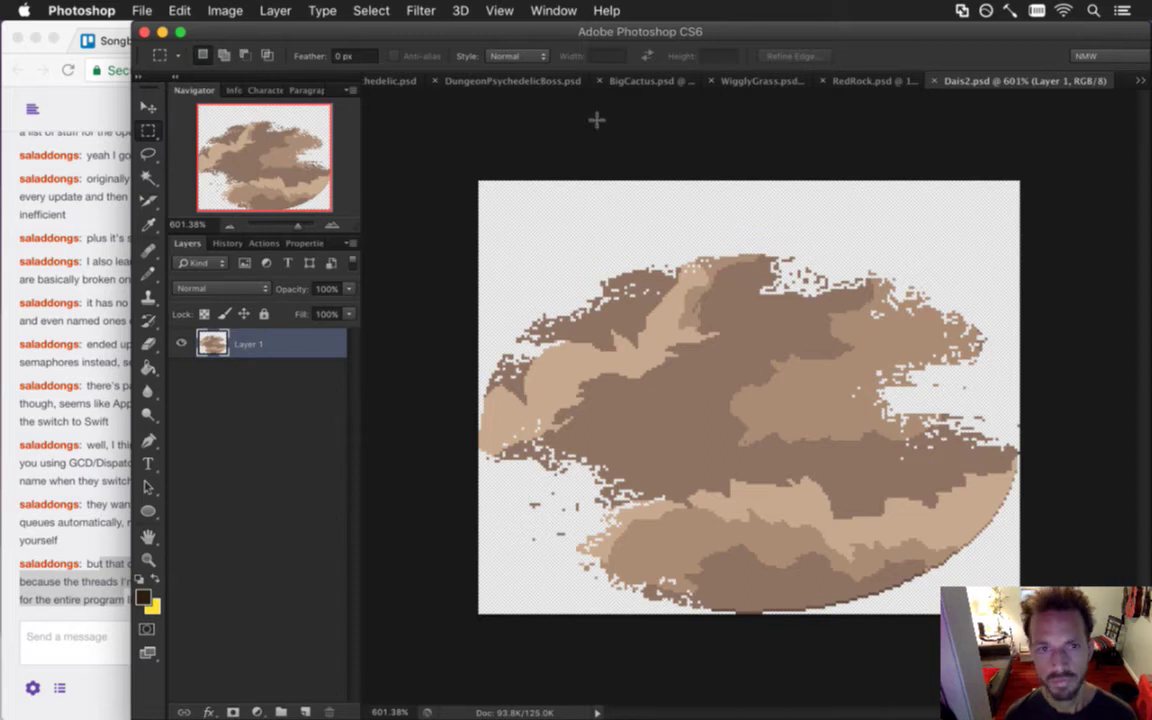
left_click(383, 86)
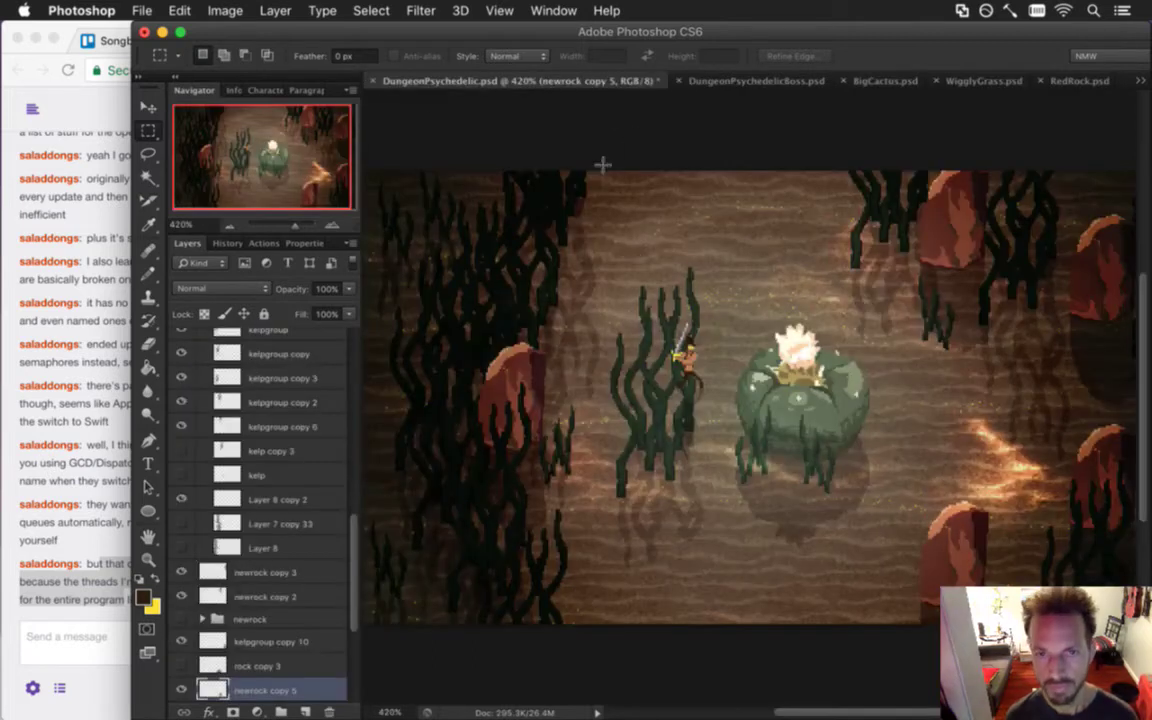
left_click(707, 88)
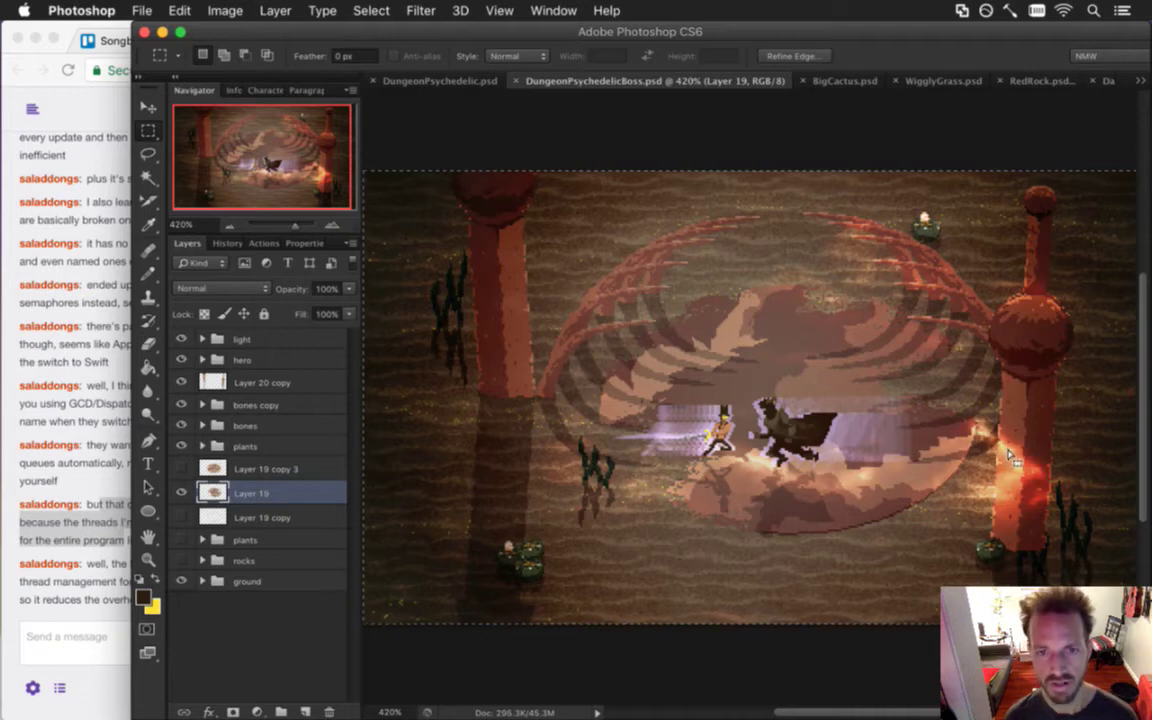
Read the Twitch chat message in Chrome about GCD's thread pooling and reduced thread-launching overhead, and return to Photoshop.
left_click(67, 590)
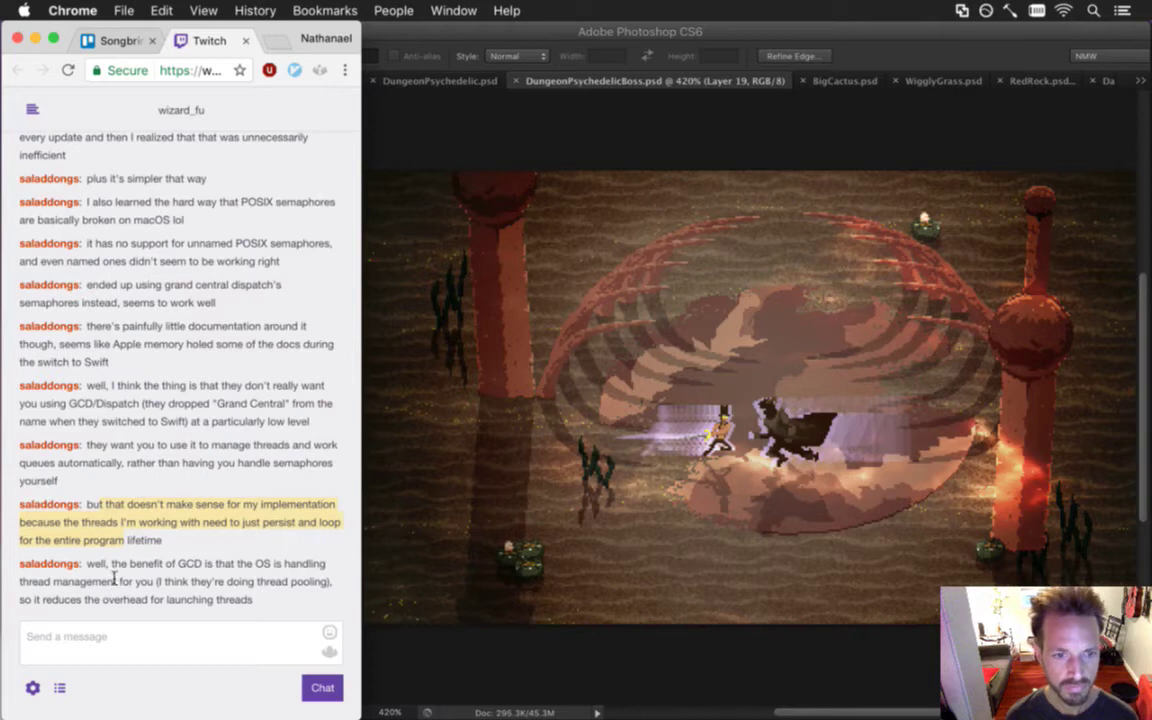
left_click_drag(112, 566, 322, 592)
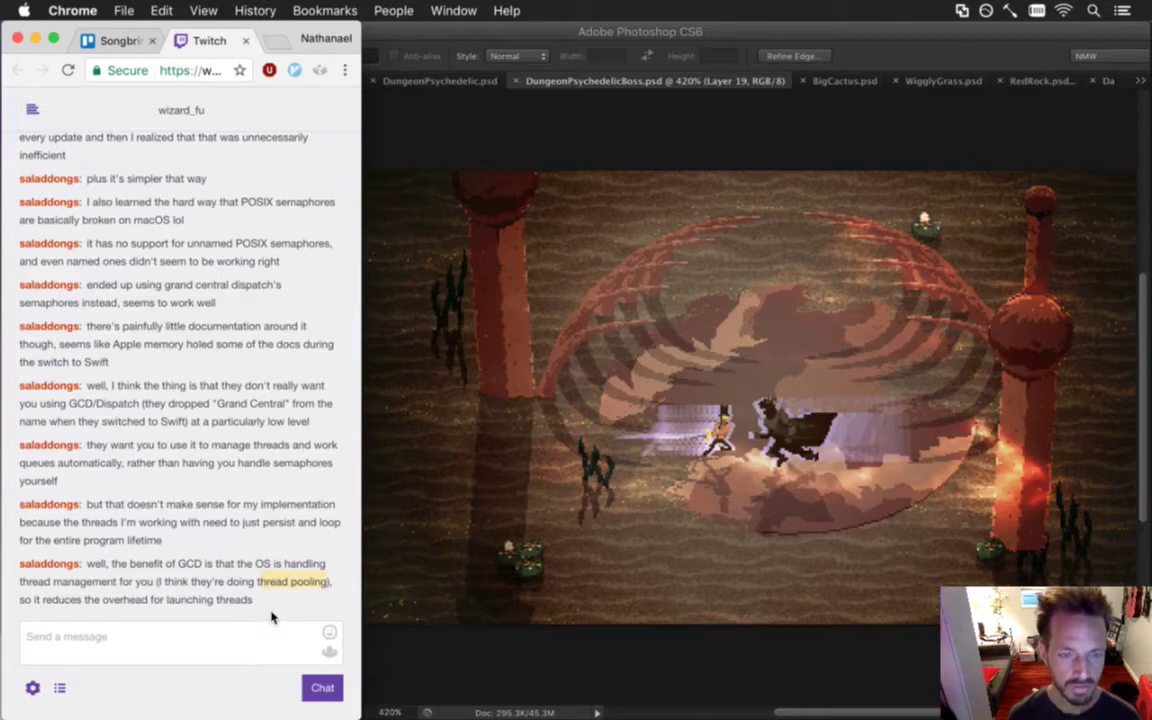
left_click_drag(119, 610, 213, 602)
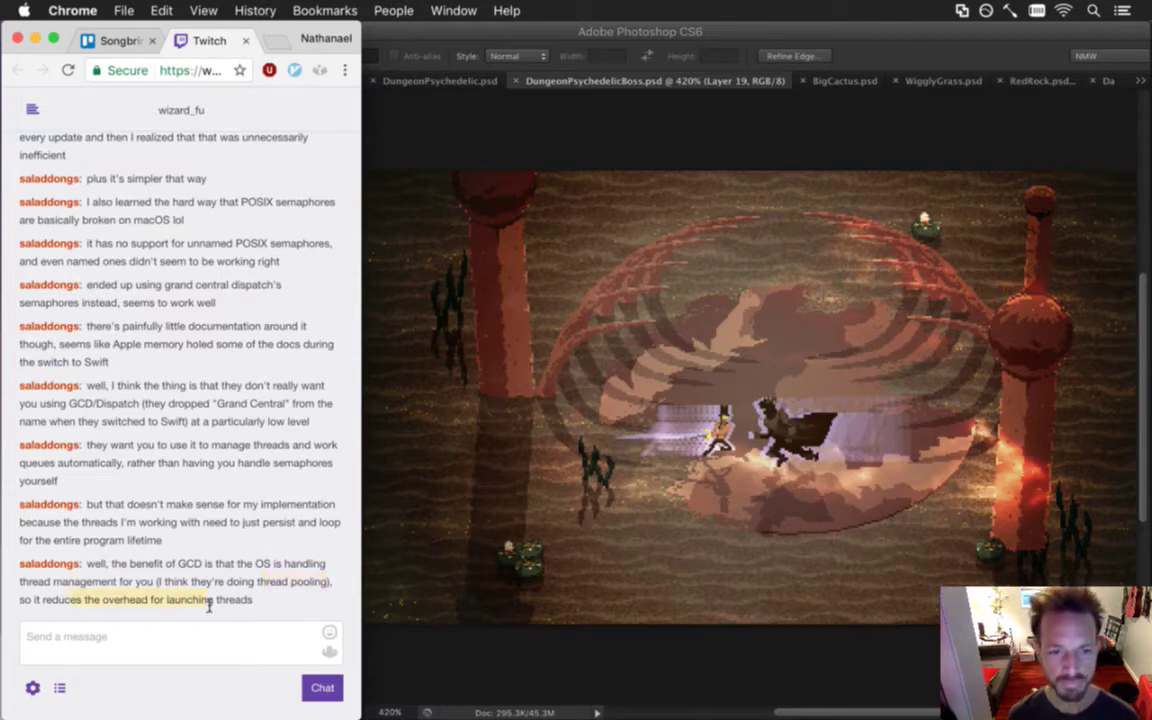
left_click(401, 647)
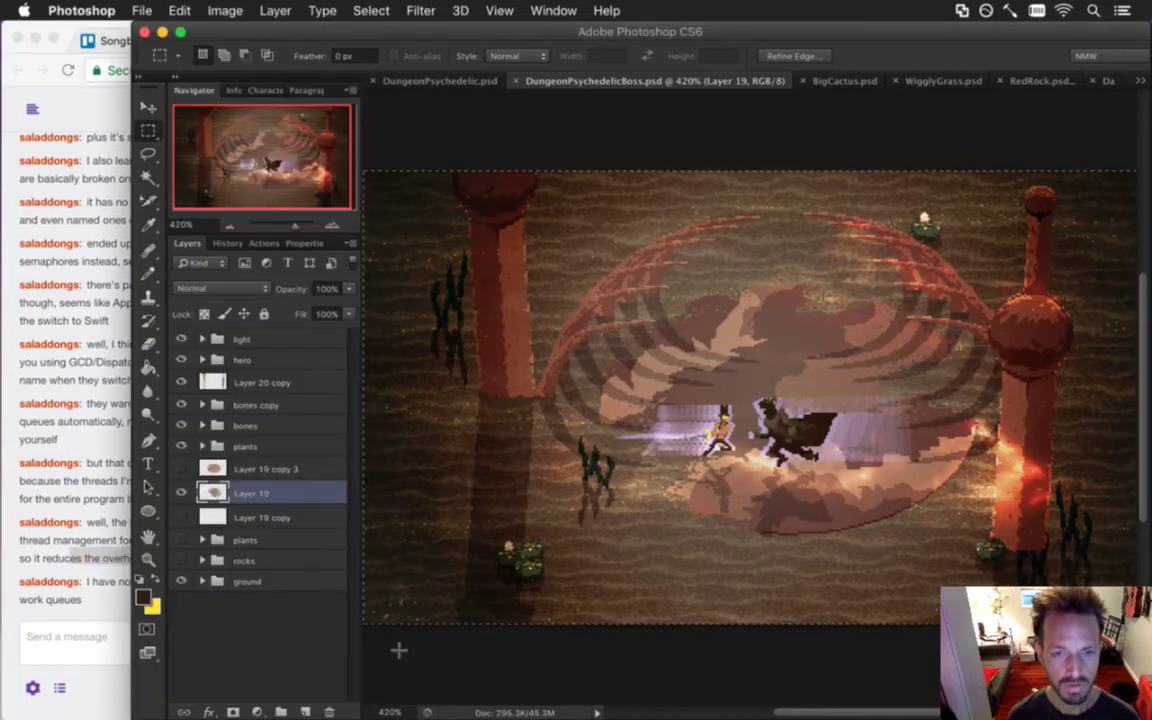
Clear the selection in the boss-room mockup and inspect the area around the small cactus near the lower-left pillar.
left_click(415, 643)
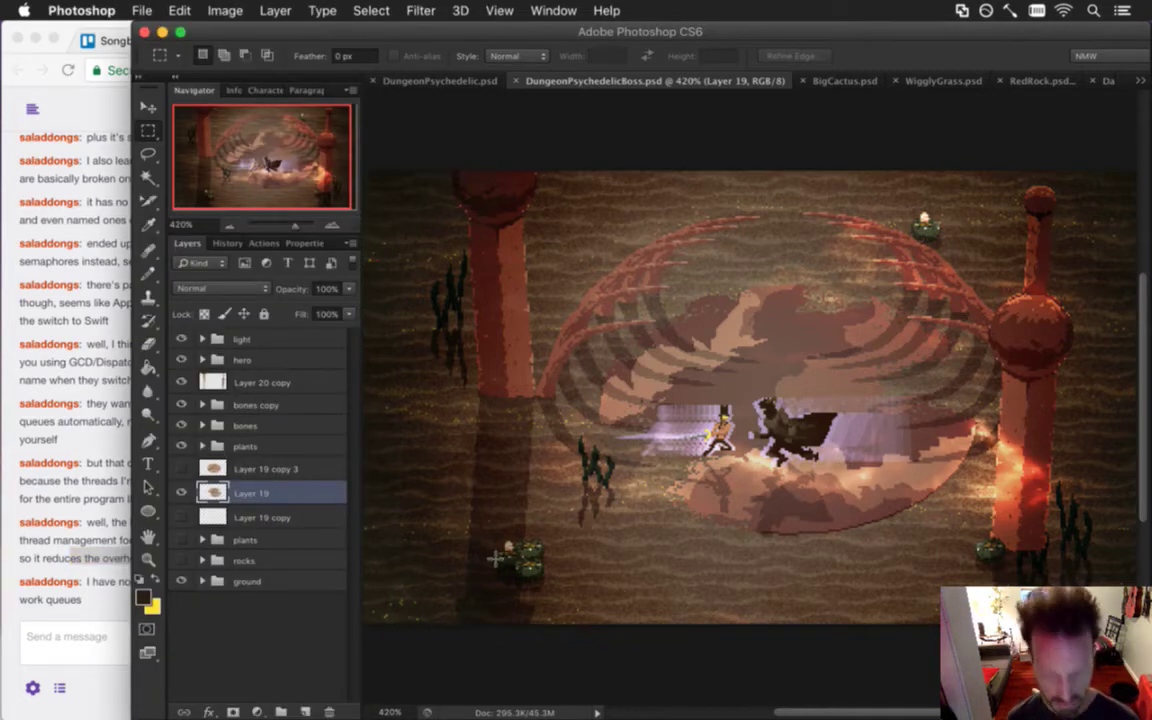
scroll(495, 558, "up", 3)
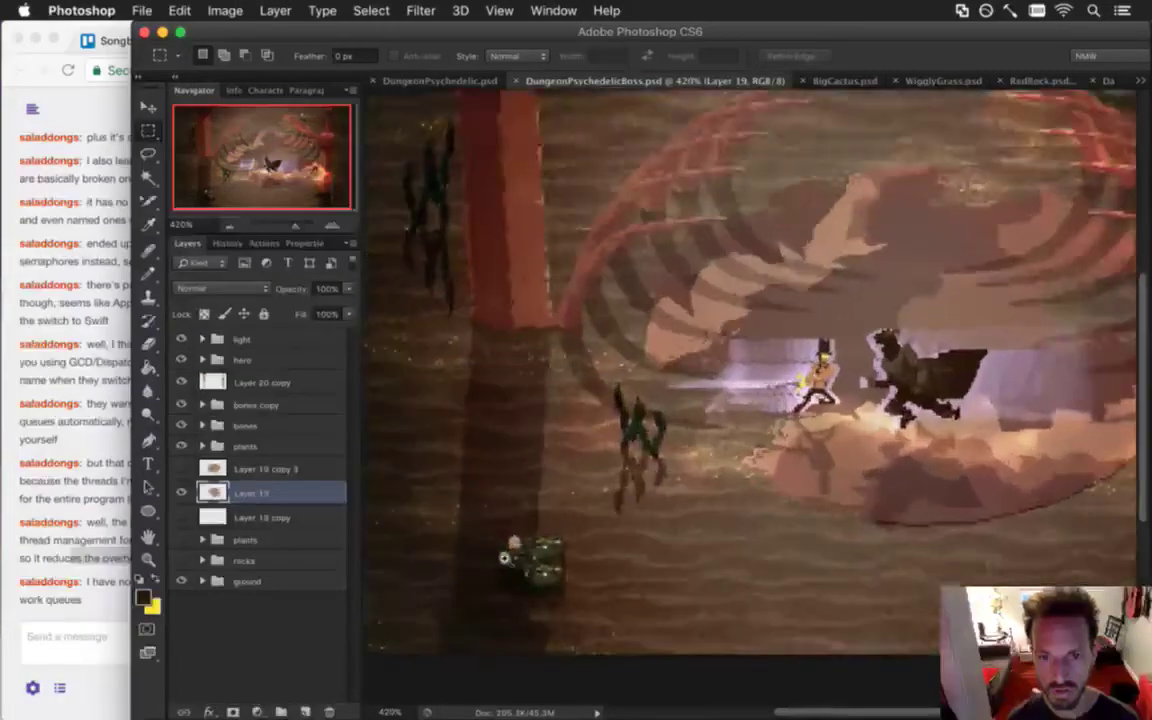
scroll(505, 557, "up", 3)
scroll(476, 543, "down", 5)
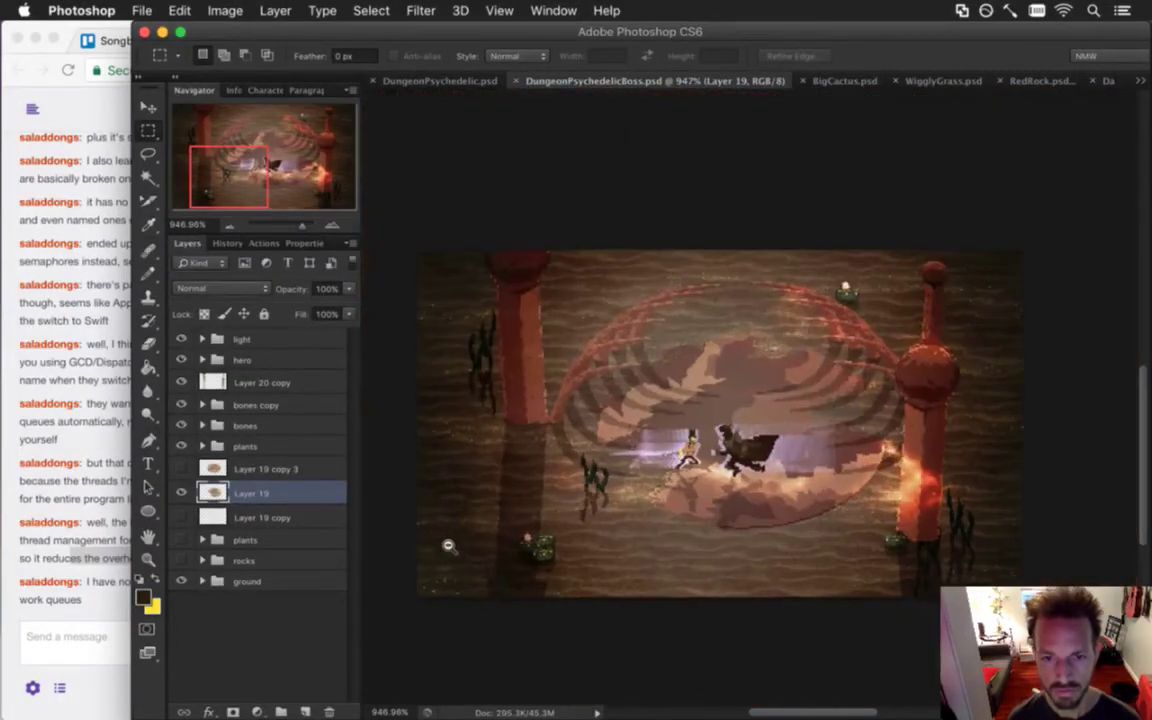
Expand the upper plants group in the boss-room mockup, select Layer 21 copy 4, and copy its small cactus sprite.
scroll(449, 545, "down", 2)
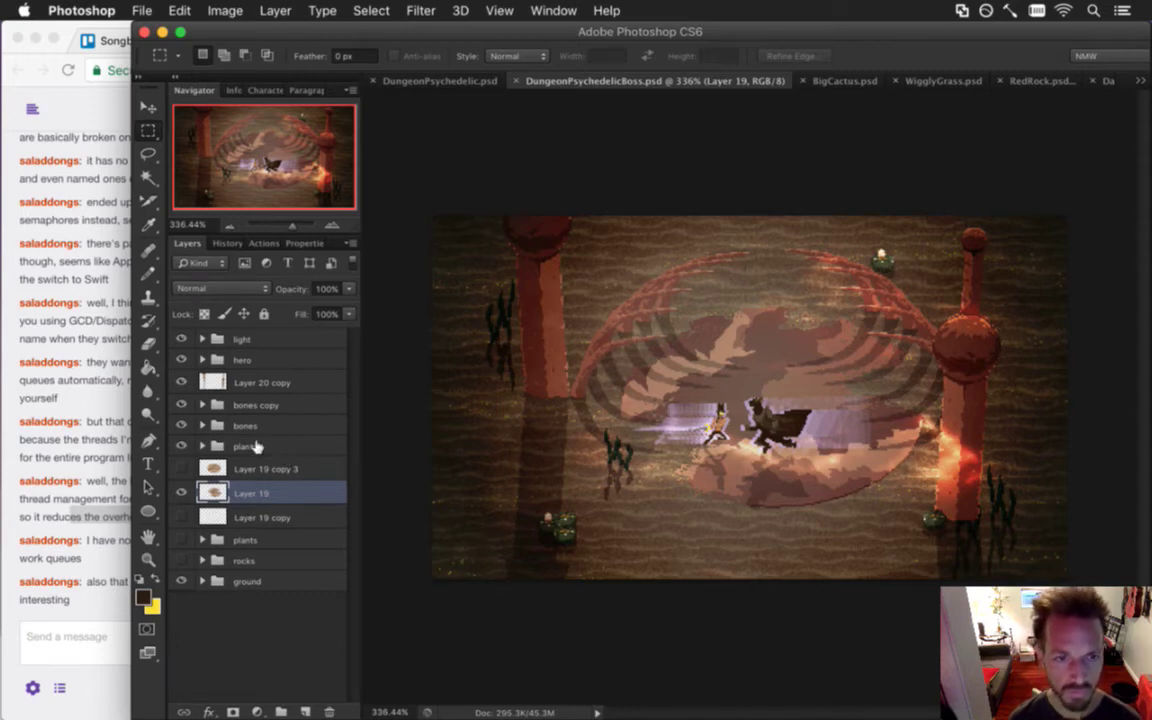
left_click(202, 446)
left_click(266, 469)
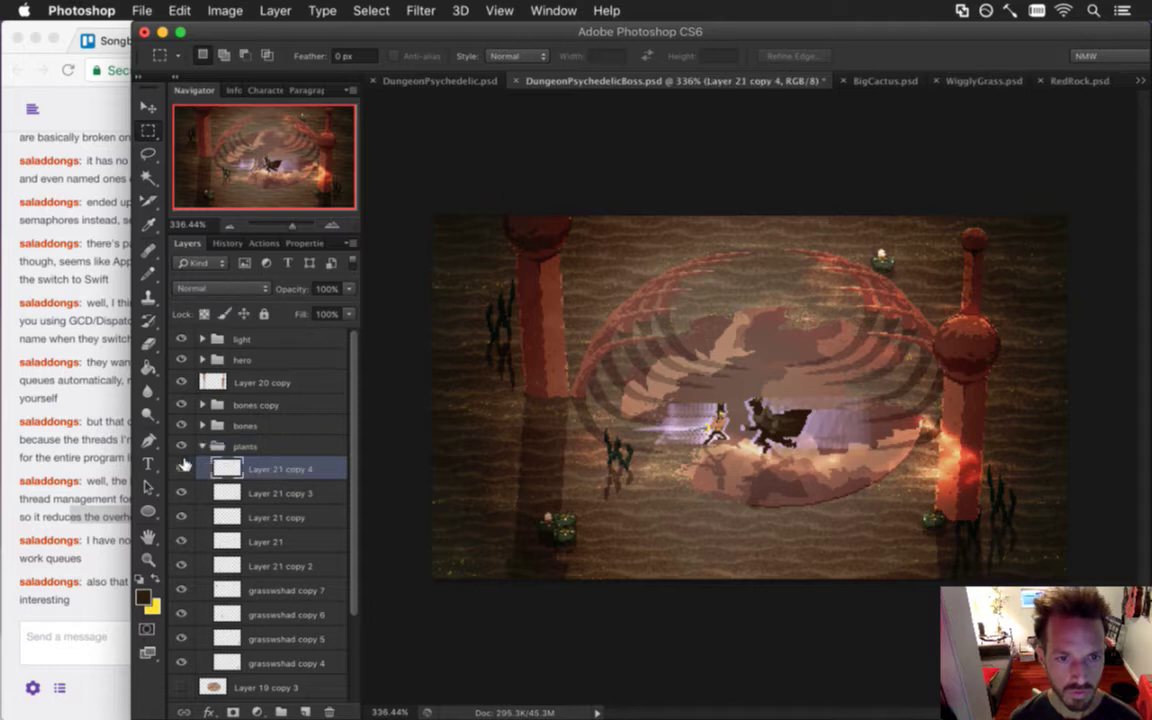
key("super+a")
key("super+c")
Create a 16 × 24 pixel transparent document from the Clipboard preset, and paste the small cactus sprite into it.
key("super+n")
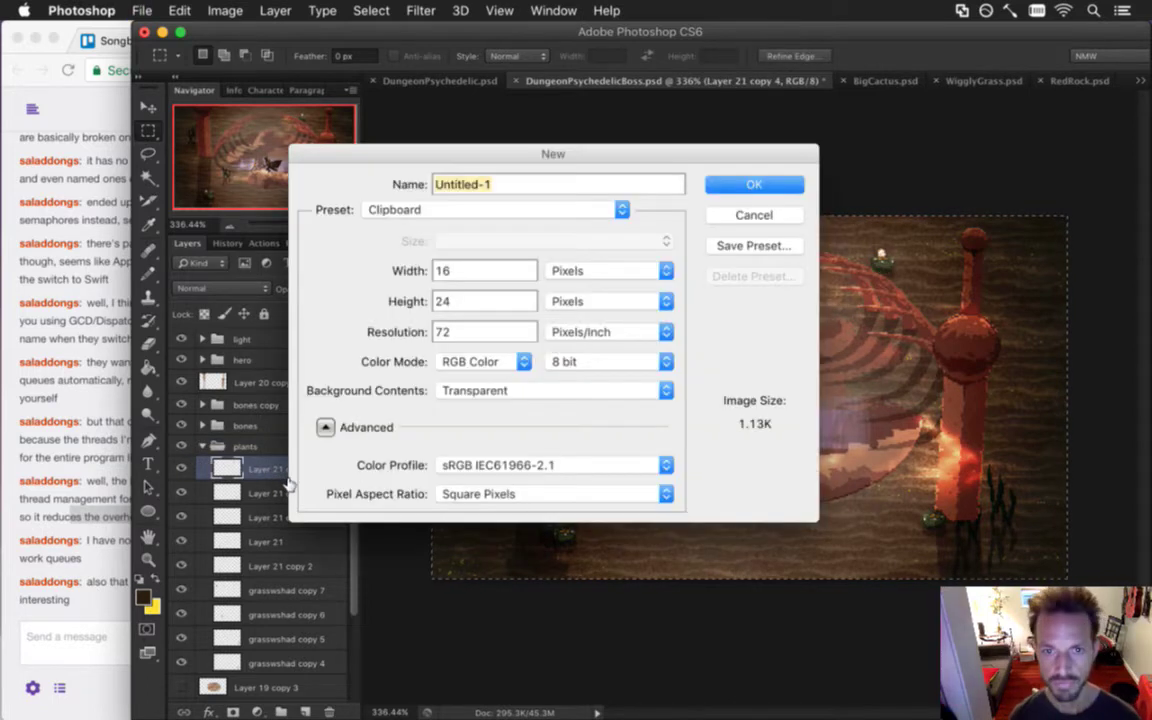
key("Return")
key("super+v")
key("super+space")
left_click_drag(725, 414, 970, 435)
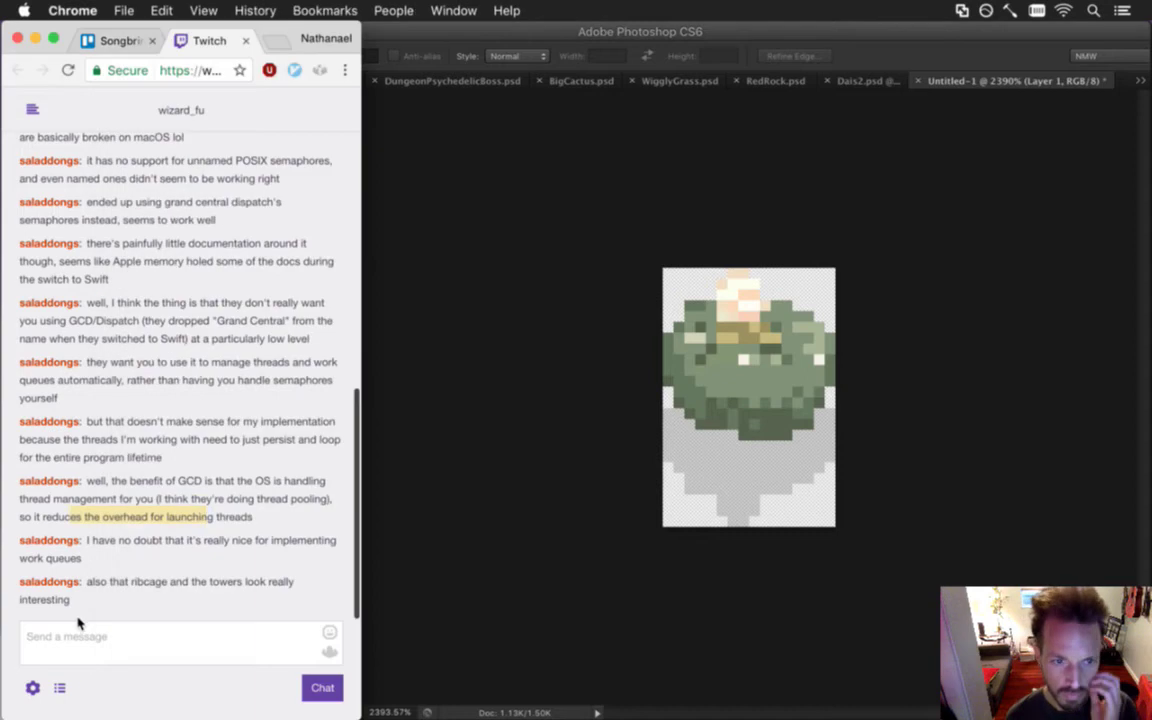
Switch to Chrome to read the Twitch chat message about the ribcage and towers, and return to Photoshop.
left_click(72, 621)
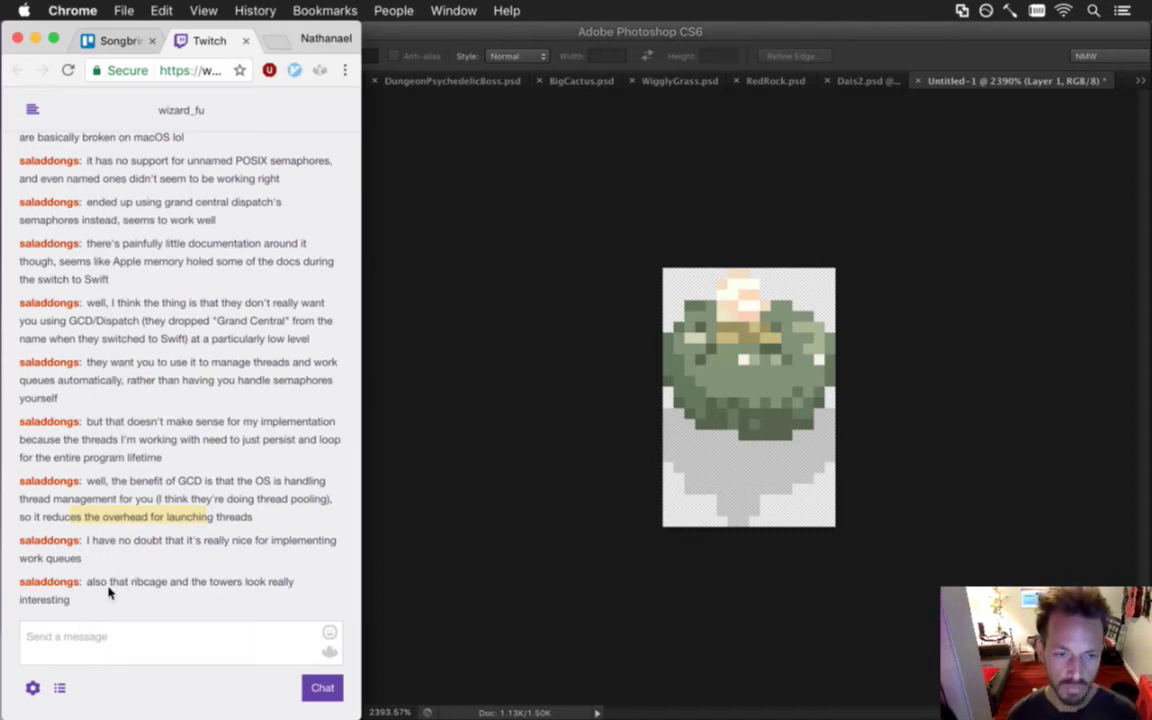
left_click_drag(88, 591, 180, 590)
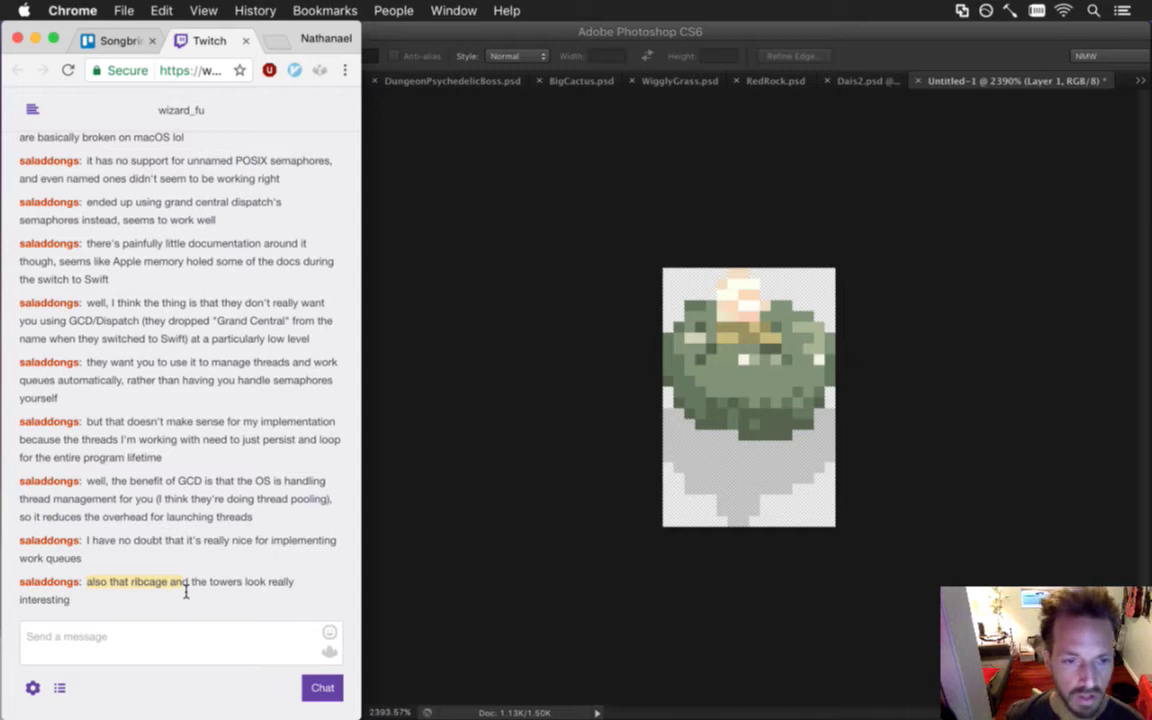
left_click(475, 455)
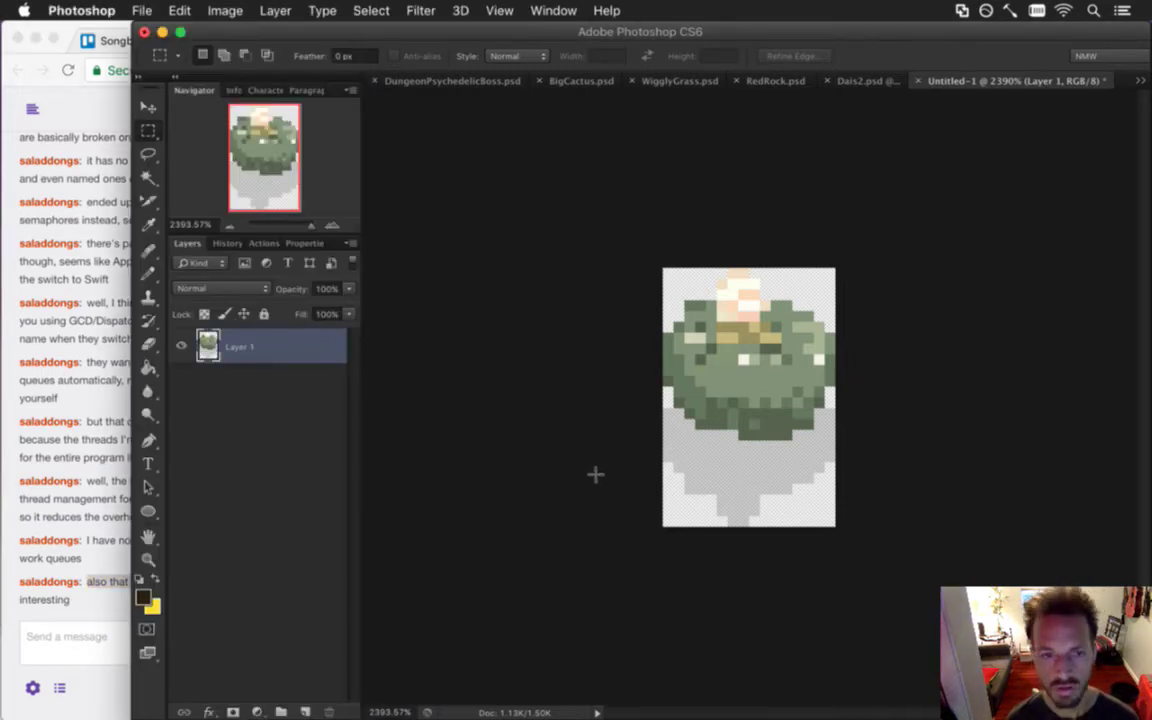
Erase the grey shadow beneath the cactus with a 2-pixel eraser in Pencil mode, leaving the cactus pixels intact.
key("e")
key("bracketleft")
key("bracketleft")
key("bracketleft")
mouse_move(692, 500)
left_mouse_down()
mouse_move(689, 515)
mouse_move(699, 485)
mouse_move(676, 437)
mouse_move(689, 455)
mouse_move(726, 457)
mouse_move(716, 472)
mouse_move(732, 536)
left_mouse_up()
key("super+alt+z")
key("super+alt+z")
key("super+alt+z")
key("super+alt+z")
key("super+alt+z")
key("super+alt+z")
key("bracketright")
mouse_move(758, 495)
left_mouse_down()
mouse_move(746, 470)
mouse_move(771, 465)
mouse_move(785, 498)
mouse_move(812, 495)
mouse_move(822, 471)
mouse_move(805, 465)
mouse_move(825, 432)
left_mouse_up()
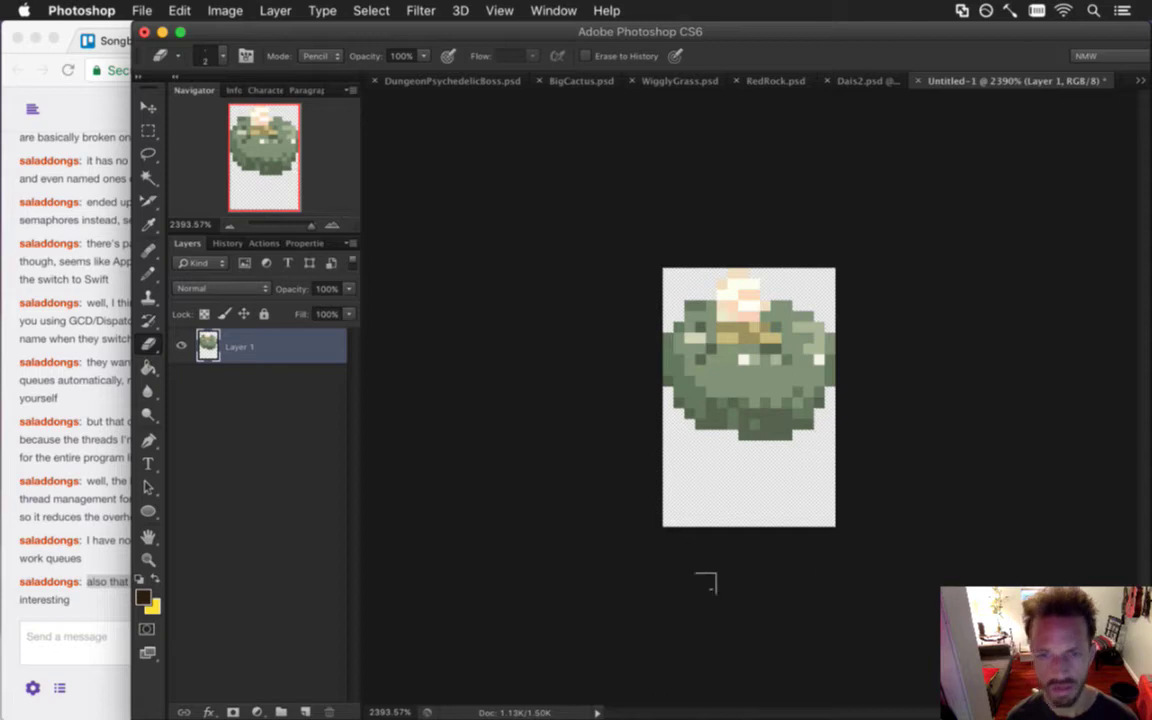
Select the 16 × 16 pixel area around the cactus and crop the document to it, removing the empty space below.
key("m")
left_click_drag(659, 265, 884, 440)
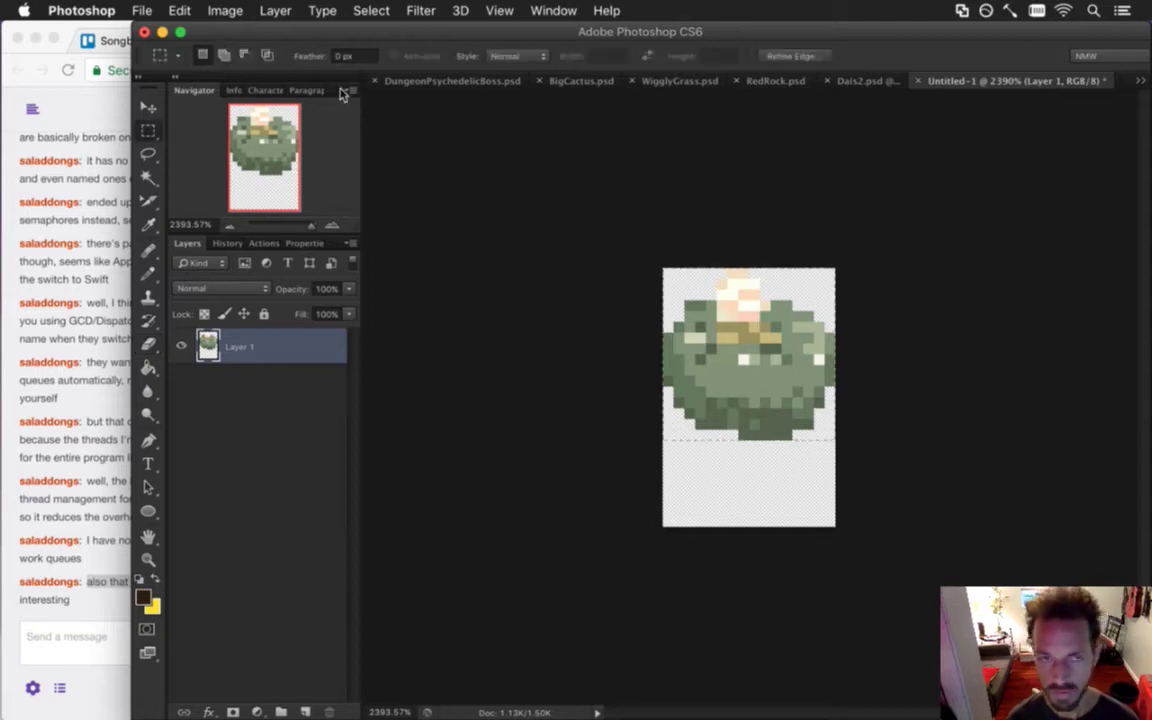
left_click(225, 10)
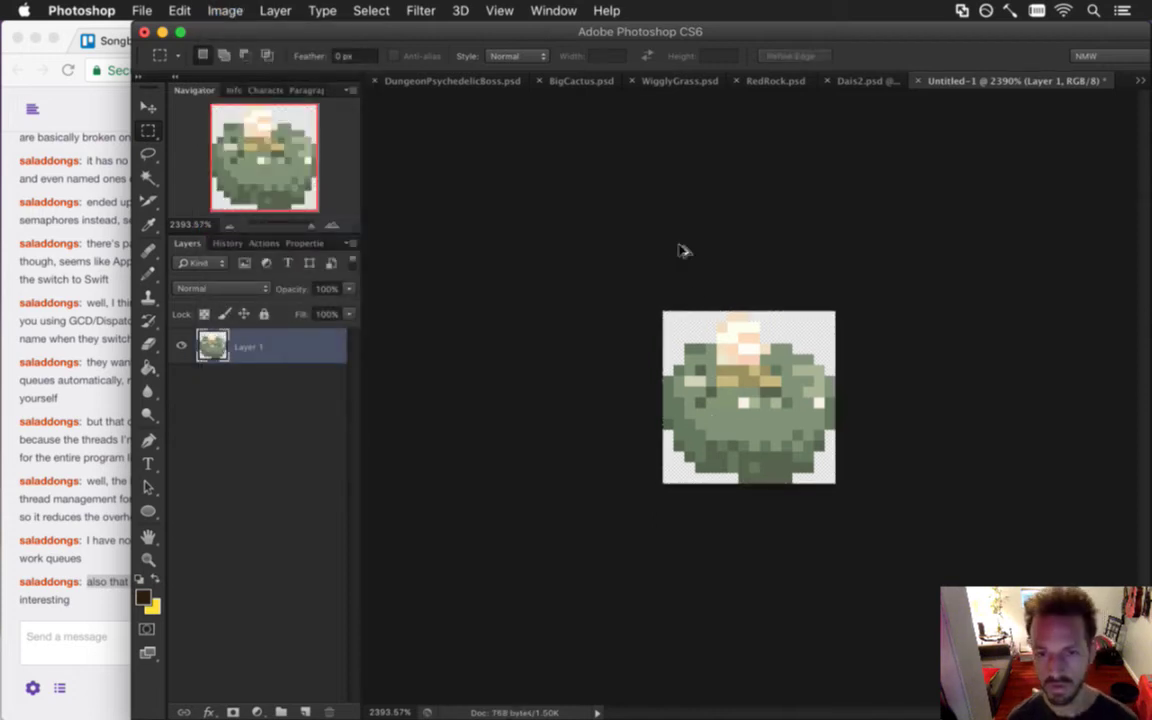
Set the image width to 24 pixels with constrained proportions and Nearest Neighbor resampling.
key("super+alt+i")
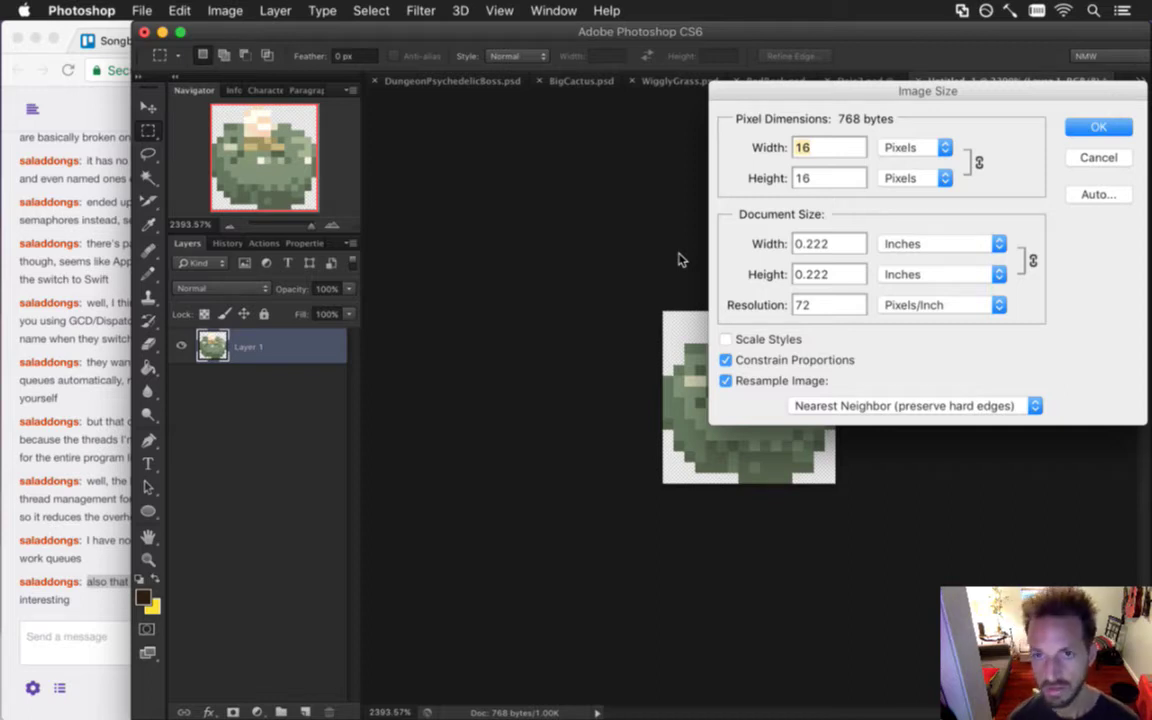
type("24")
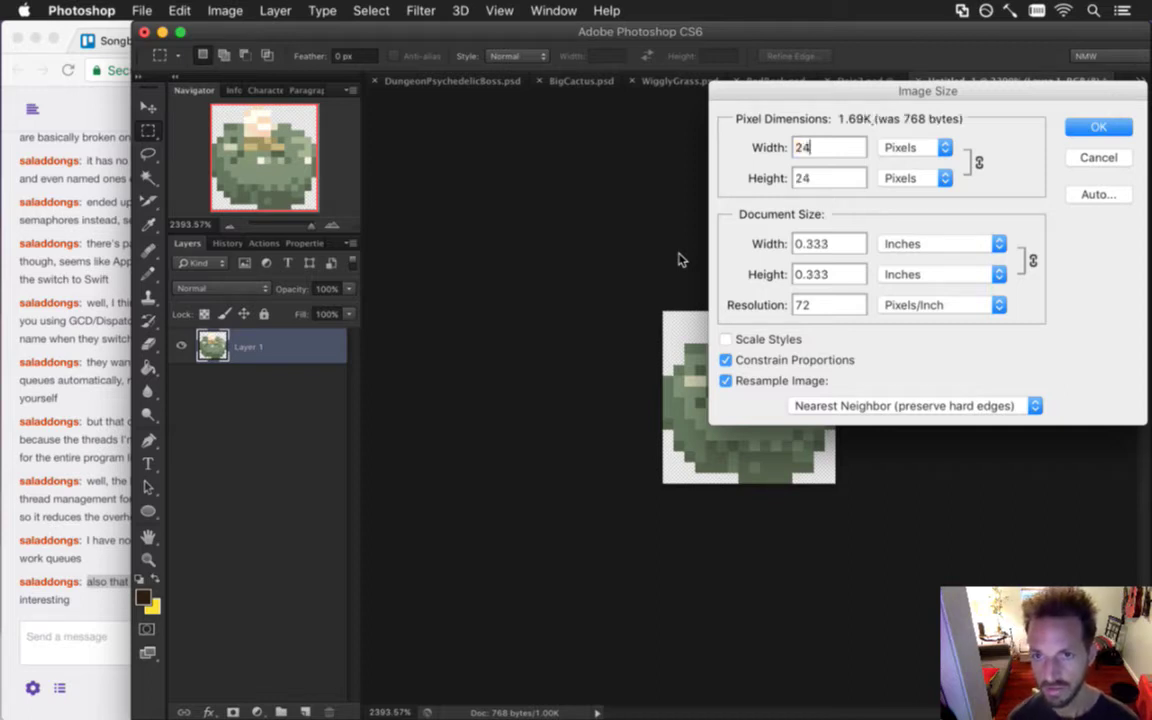
Set the canvas size of the small cactus image to 24 by 24 pixels.
left_click(1098, 127)
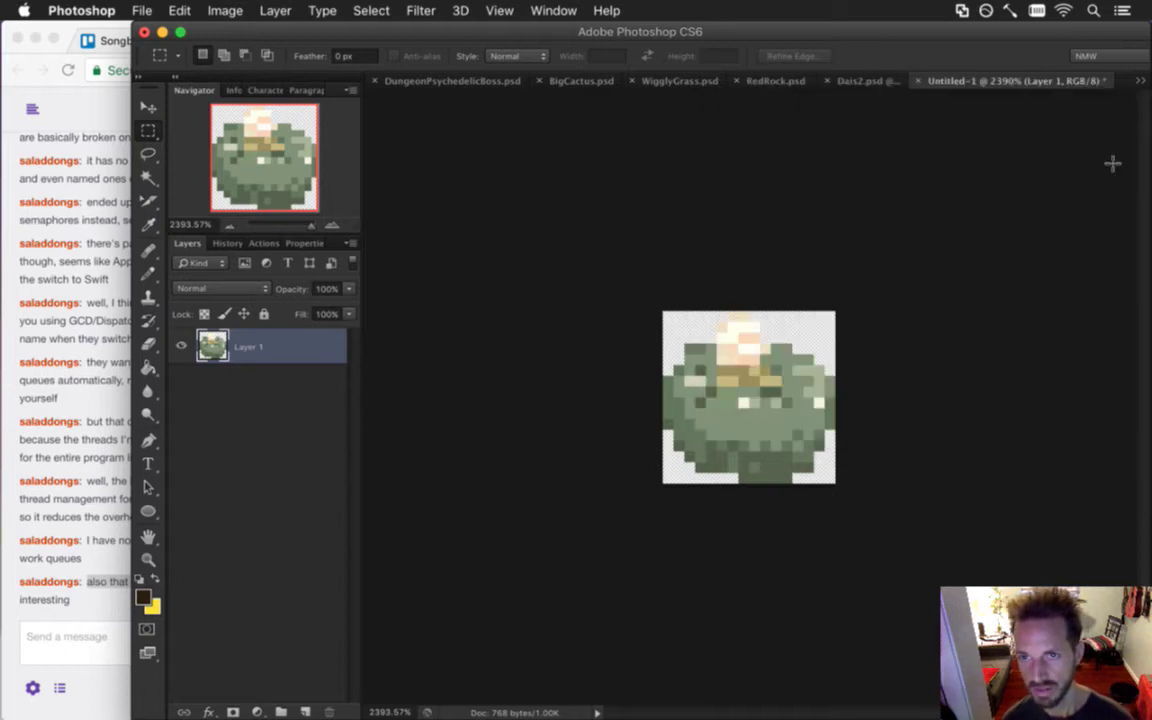
key("super+alt+c")
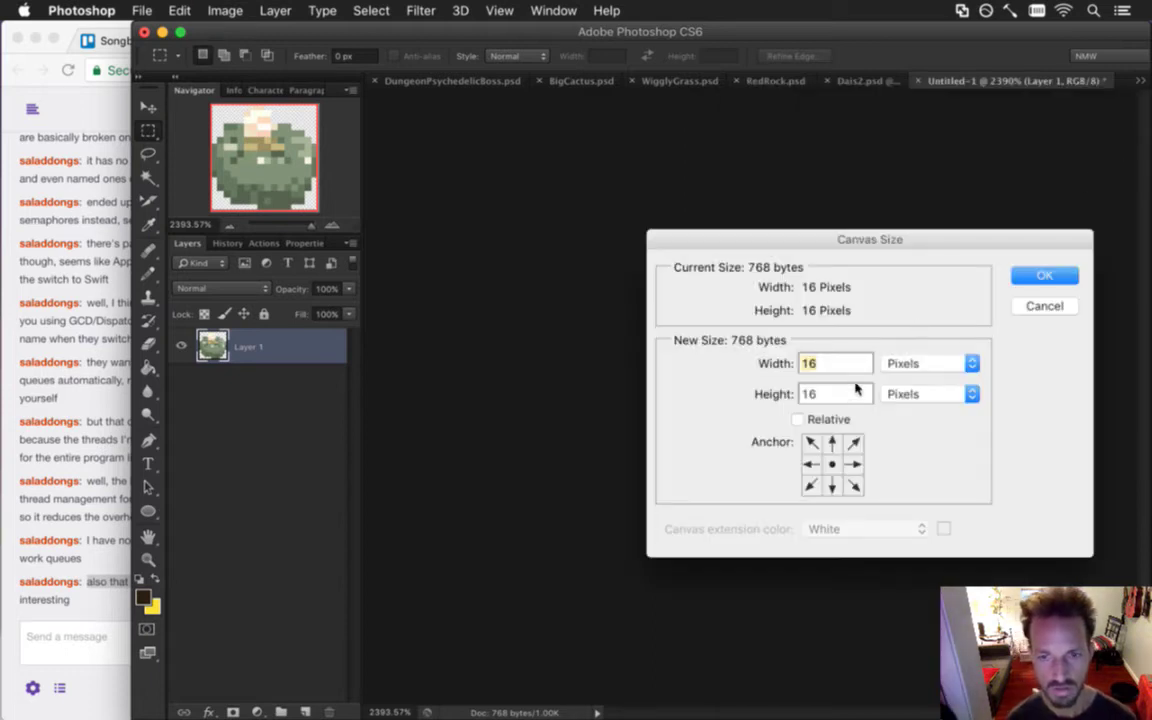
type("24")
key("Tab")
type("24")
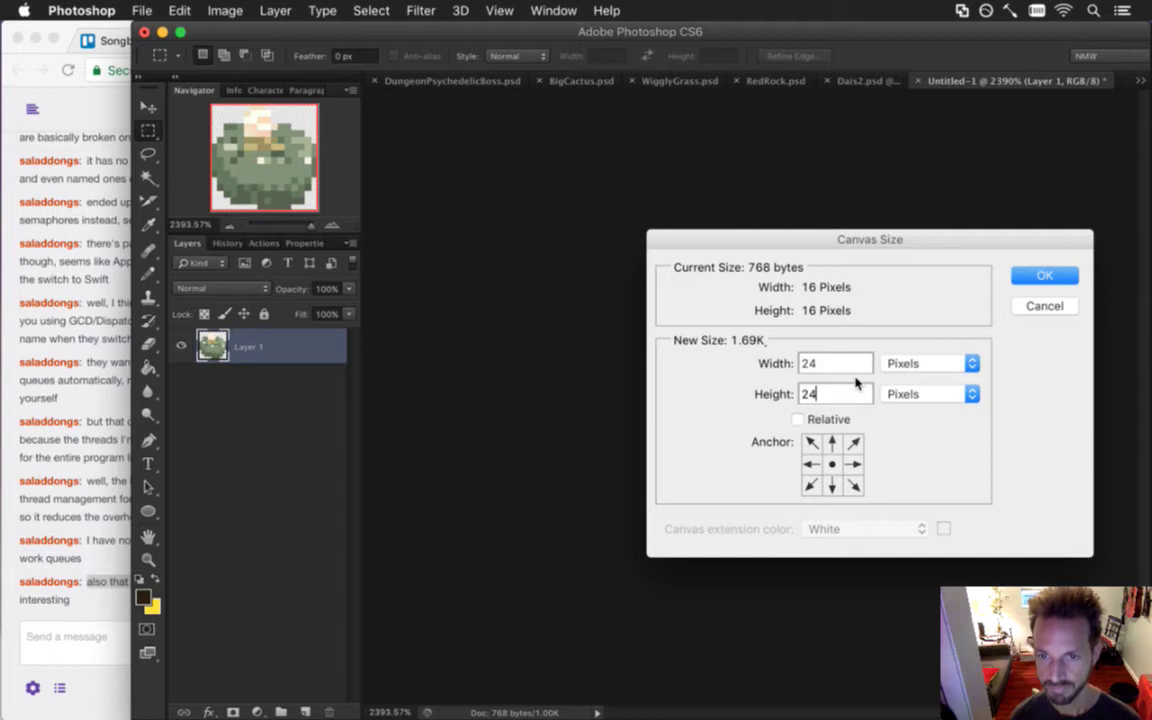
left_click(1044, 275)
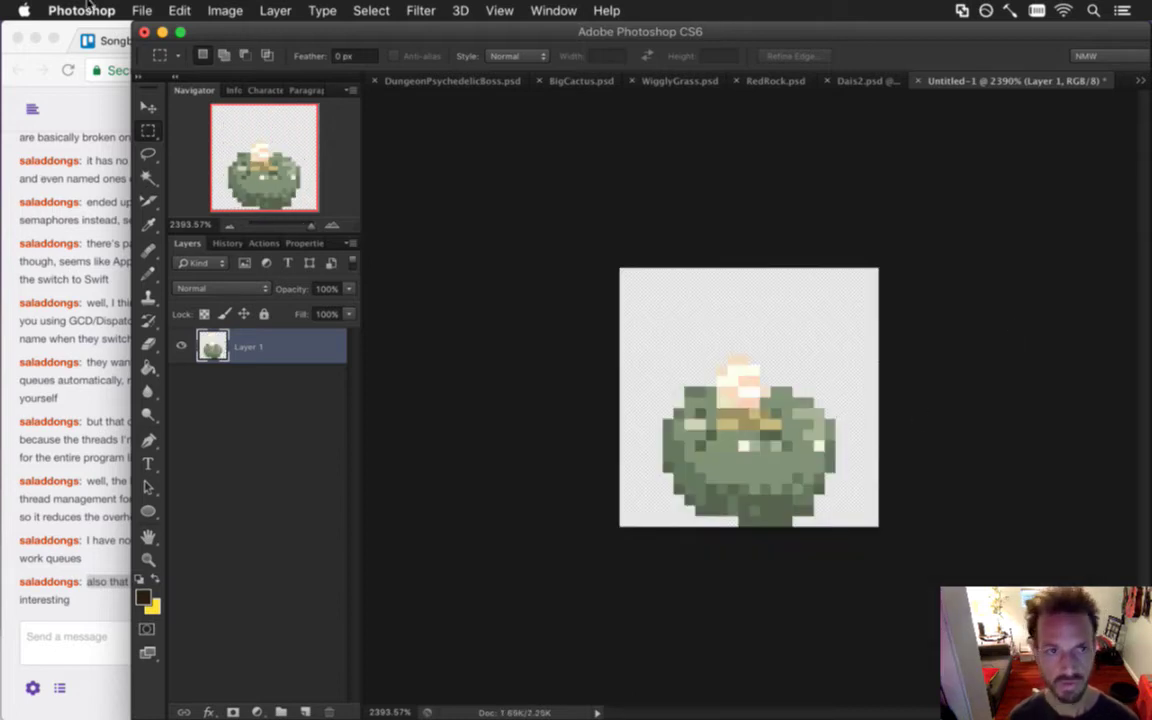
Begin saving the untitled small cactus document with Save As.
left_click(108, 9)
mouse_move(141, 10)
left_click(170, 219)
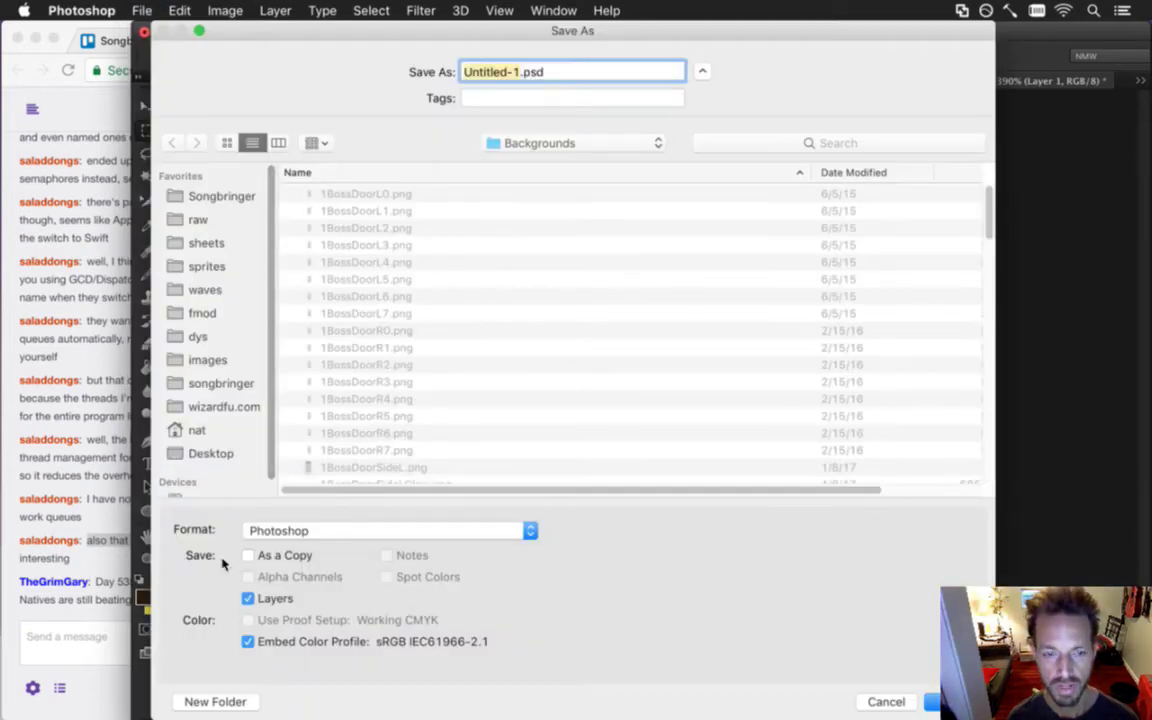
Switch to the Twitch chat in Chrome, read the newest message, and return to Photoshop's save dialog.
left_click(76, 562)
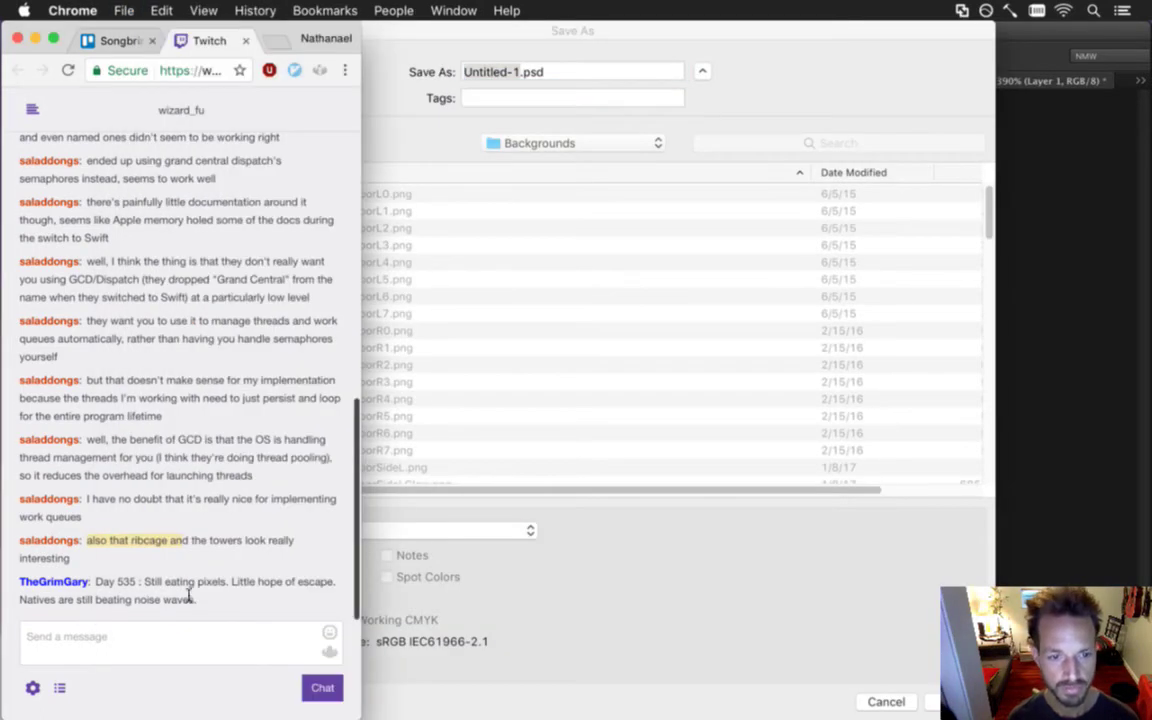
left_click_drag(144, 582, 293, 592)
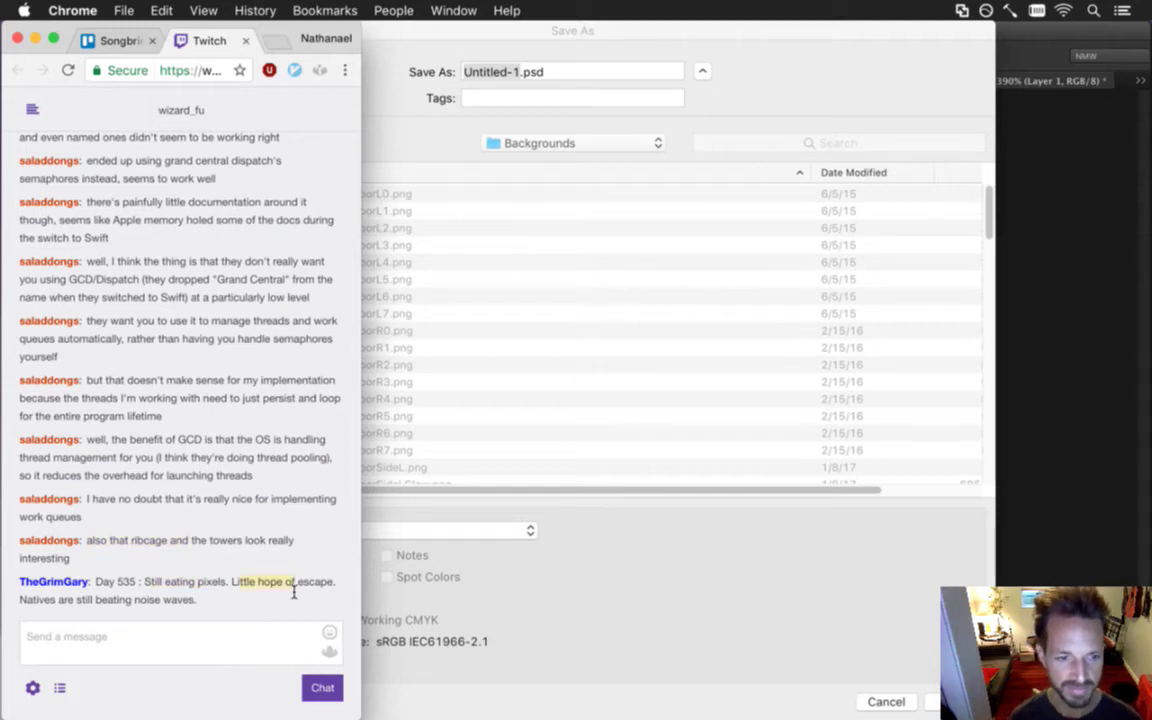
left_click_drag(44, 604, 100, 604)
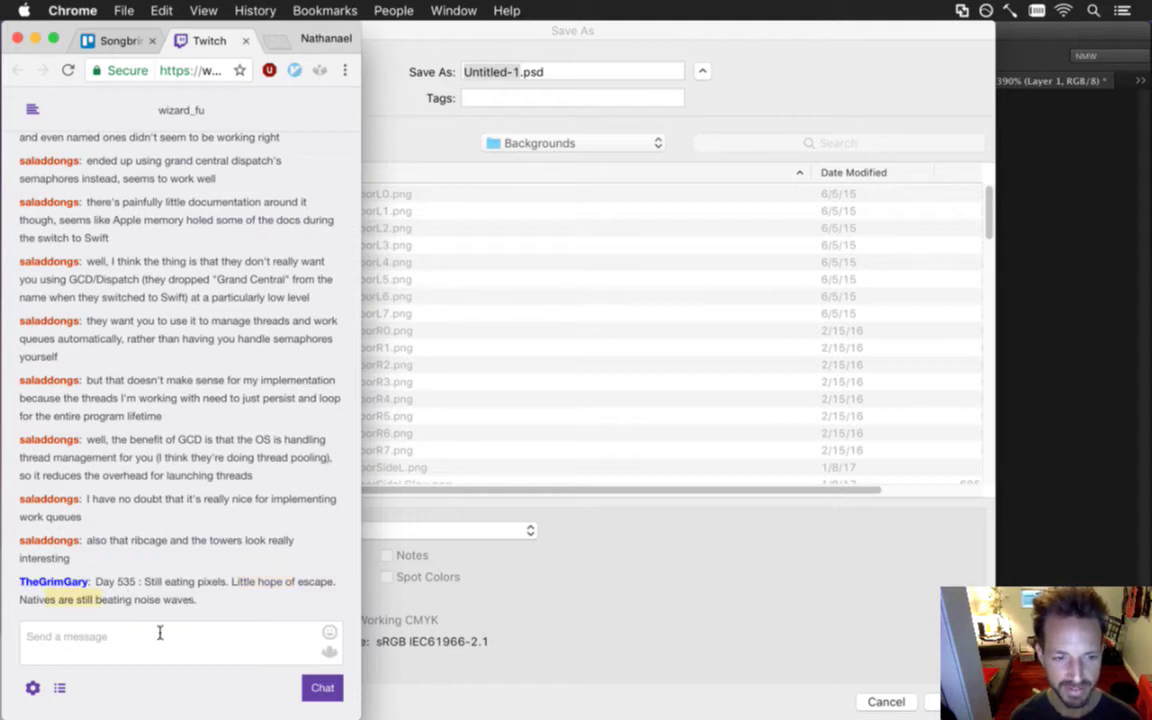
left_click(576, 642)
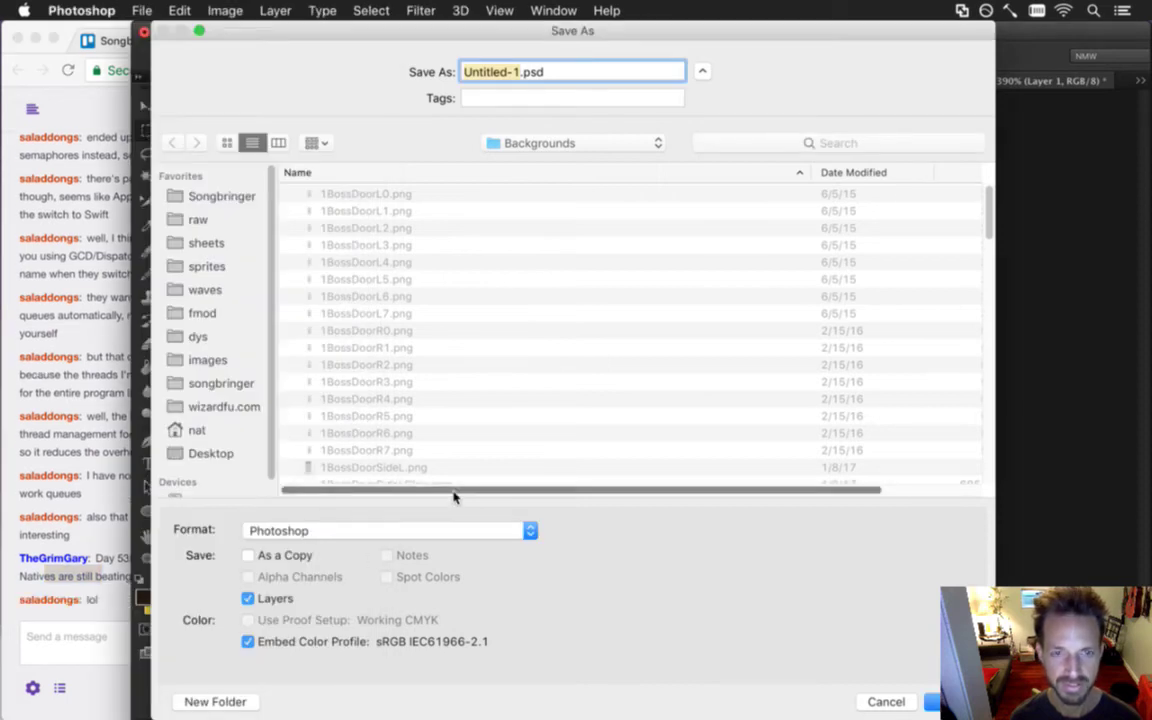
Choose the Shadow folder inside sheets as the save location.
left_click(601, 147)
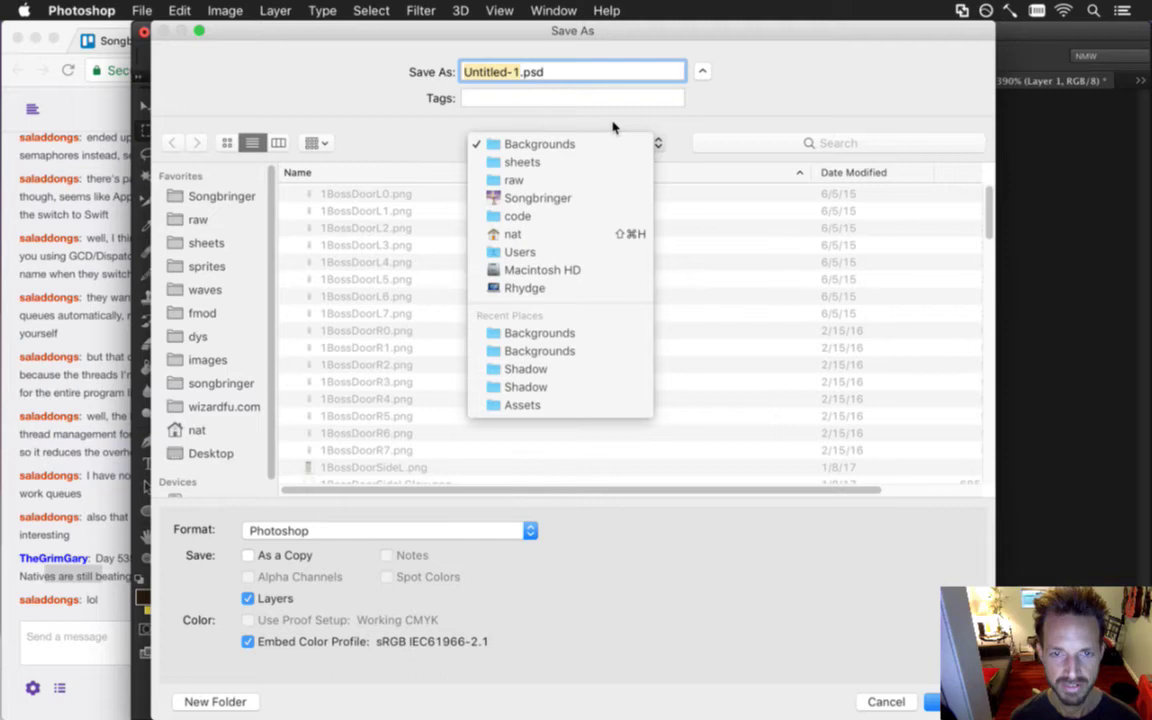
left_click(605, 130)
mouse_move(575, 30)
left_mouse_down()
mouse_move(620, 412)
mouse_move(597, 30)
left_mouse_up()
left_click(595, 143)
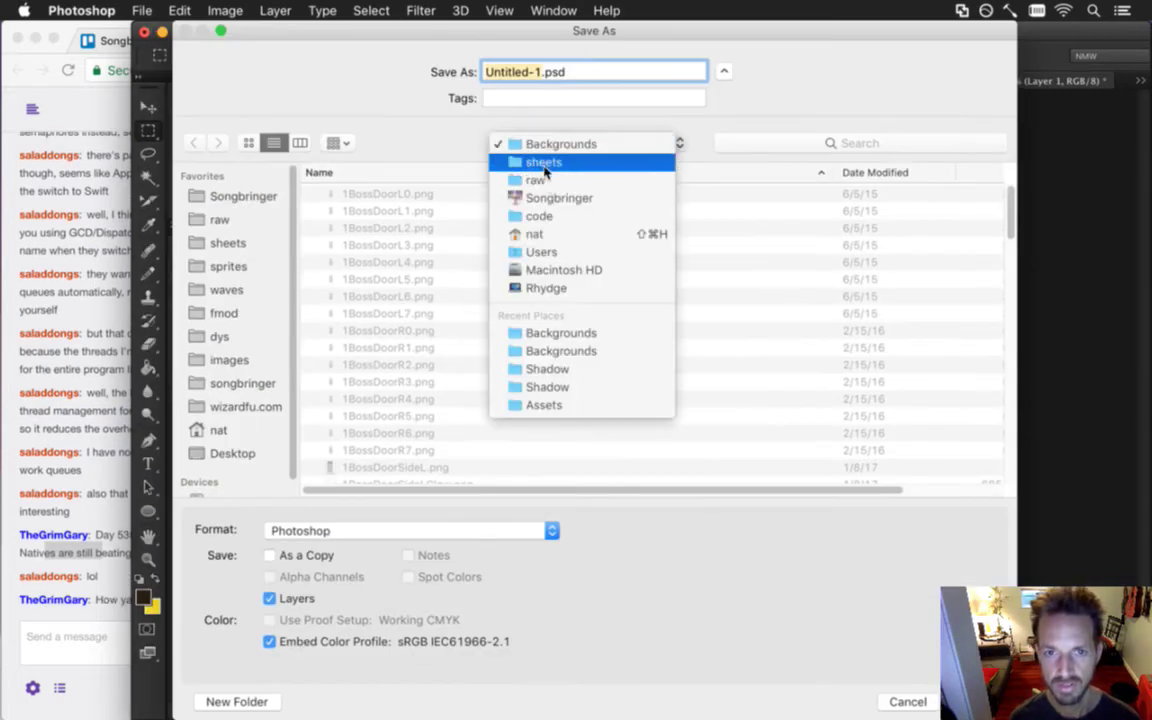
left_click(545, 162)
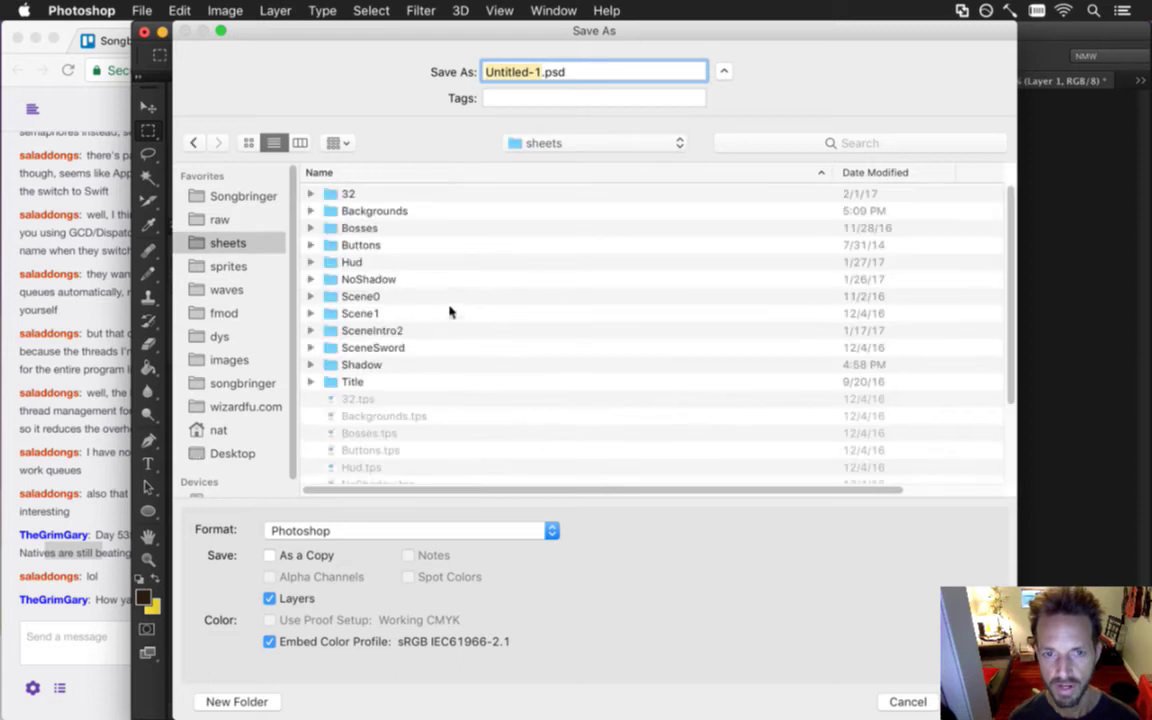
left_click(381, 366)
double_click(381, 366)
Read the viewer's greeting in the Chrome Twitch chat and return to saving the cactus in Photoshop.
left_click_drag(130, 552, 45, 552)
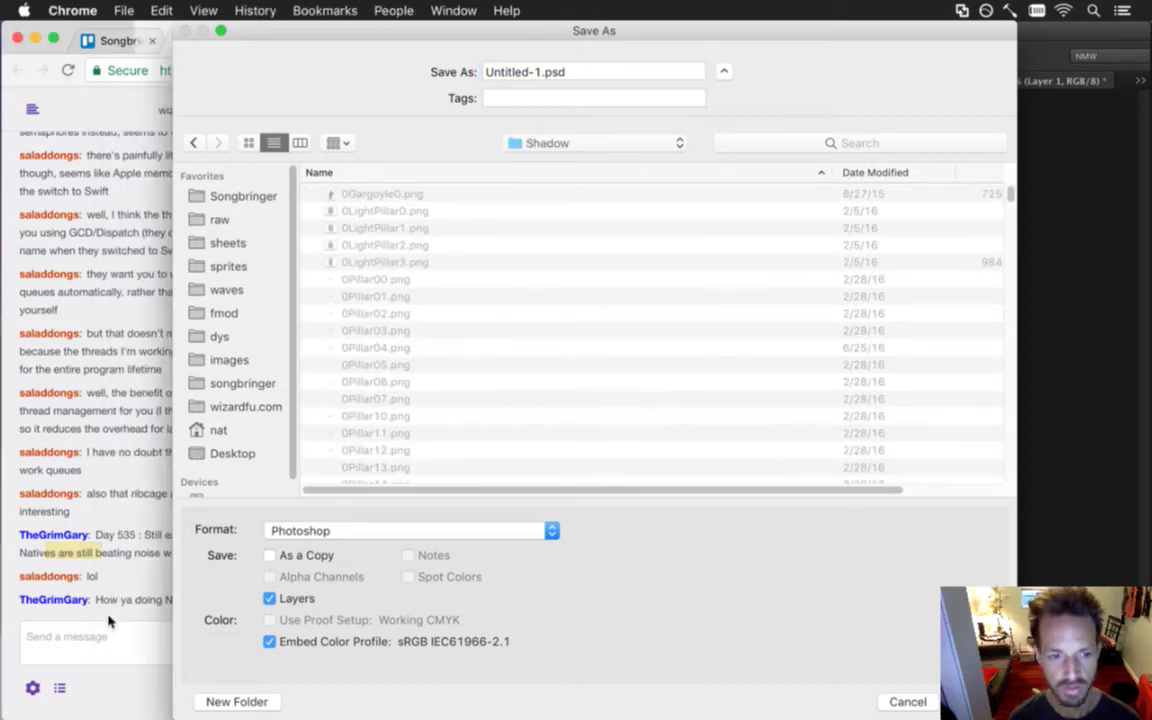
left_click_drag(126, 600, 184, 600)
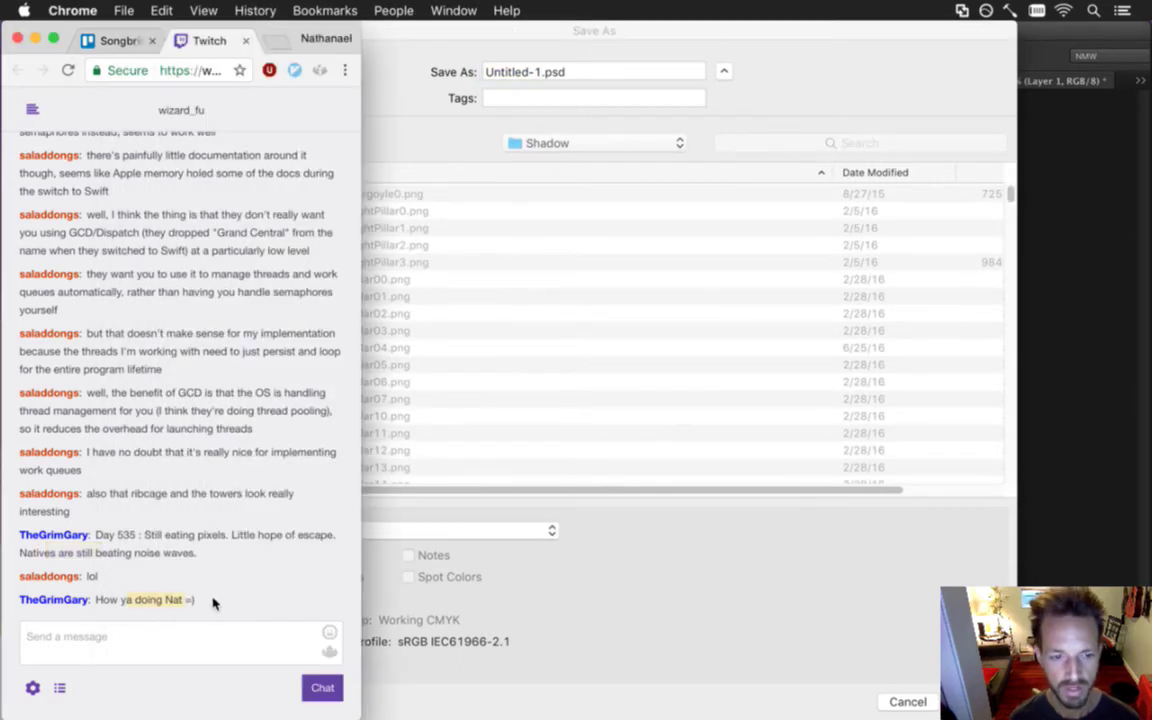
left_click(195, 650)
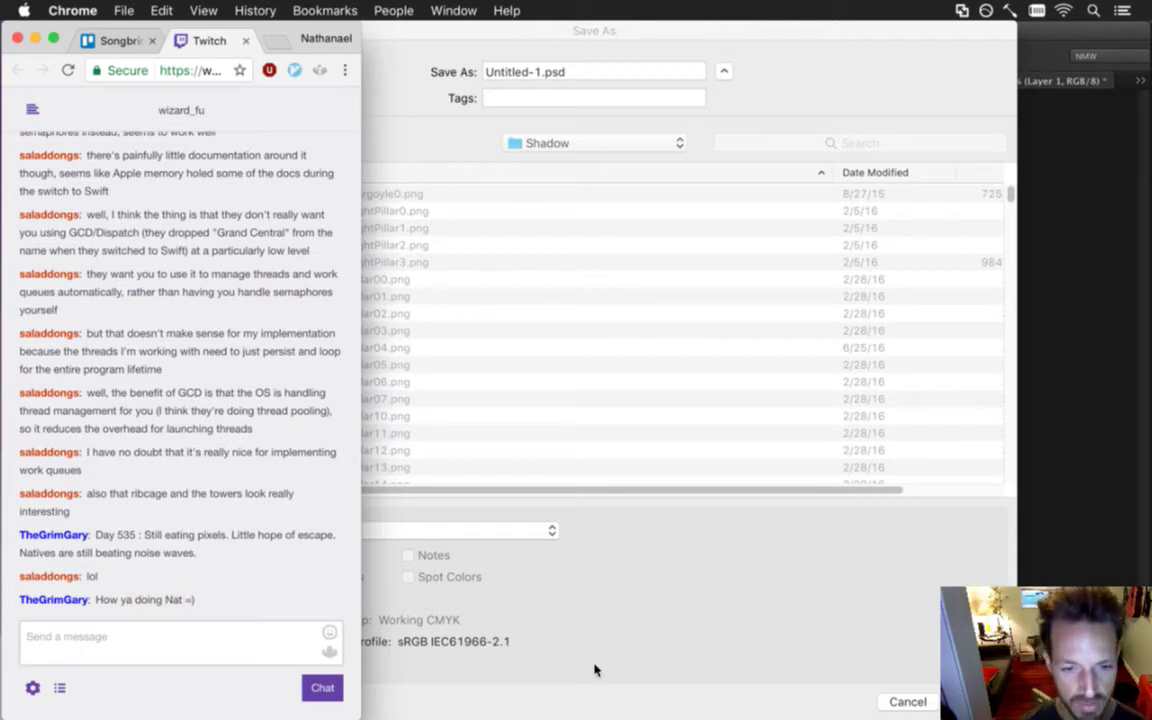
left_click(575, 687)
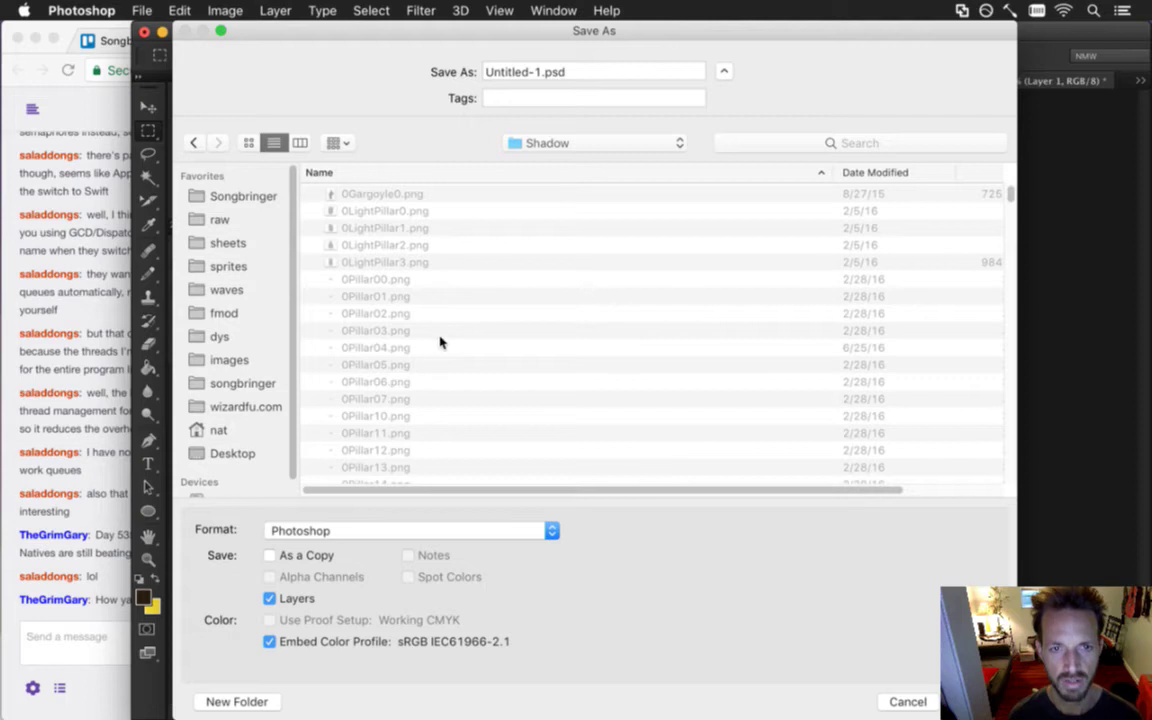
Save the small cactus as CactusLittle.psd in the Shadow folder inside sprites.
left_click(542, 138)
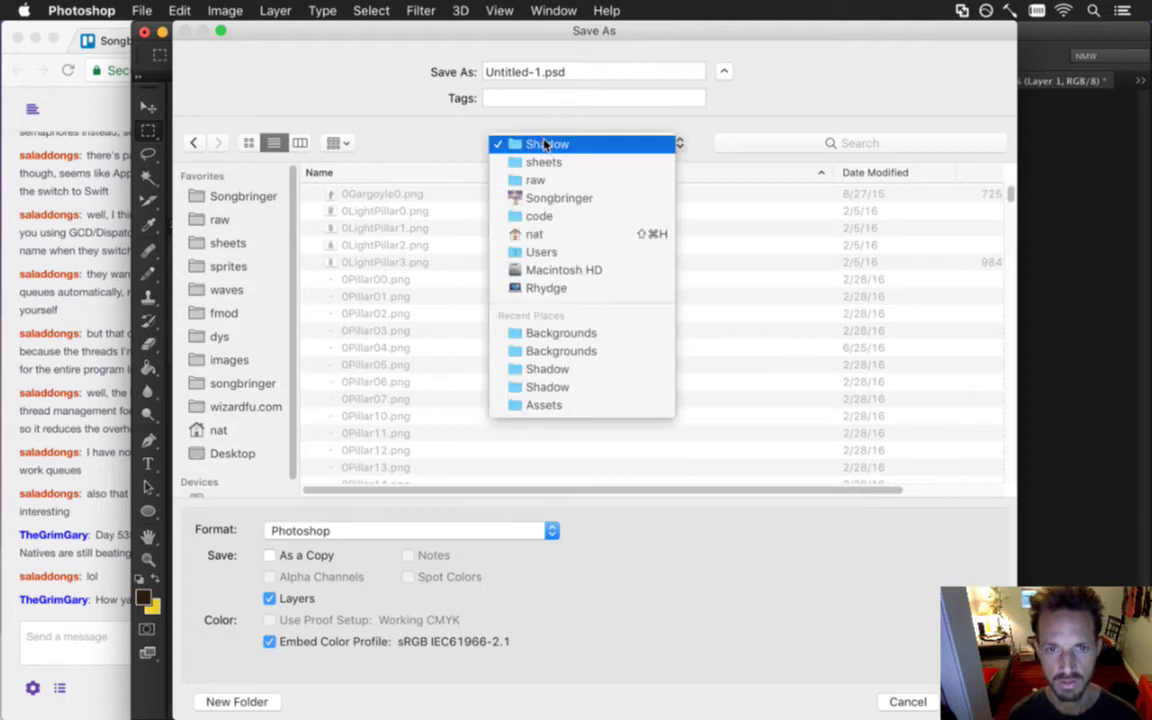
left_click(540, 140)
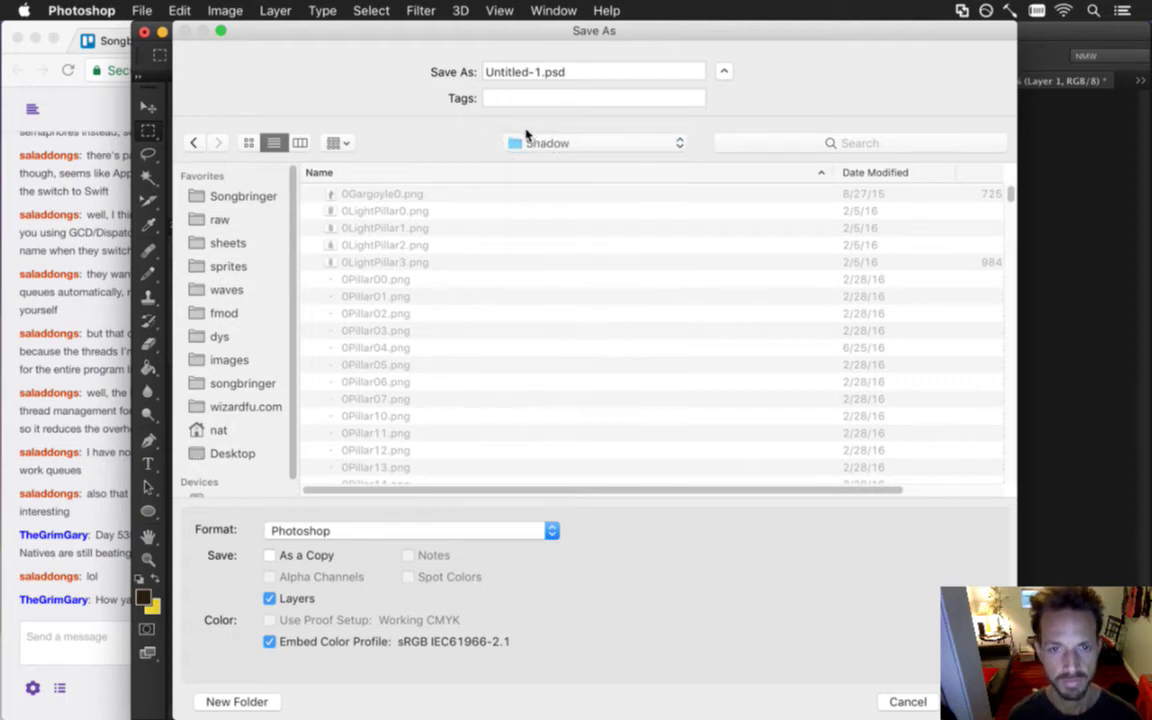
left_click(228, 266)
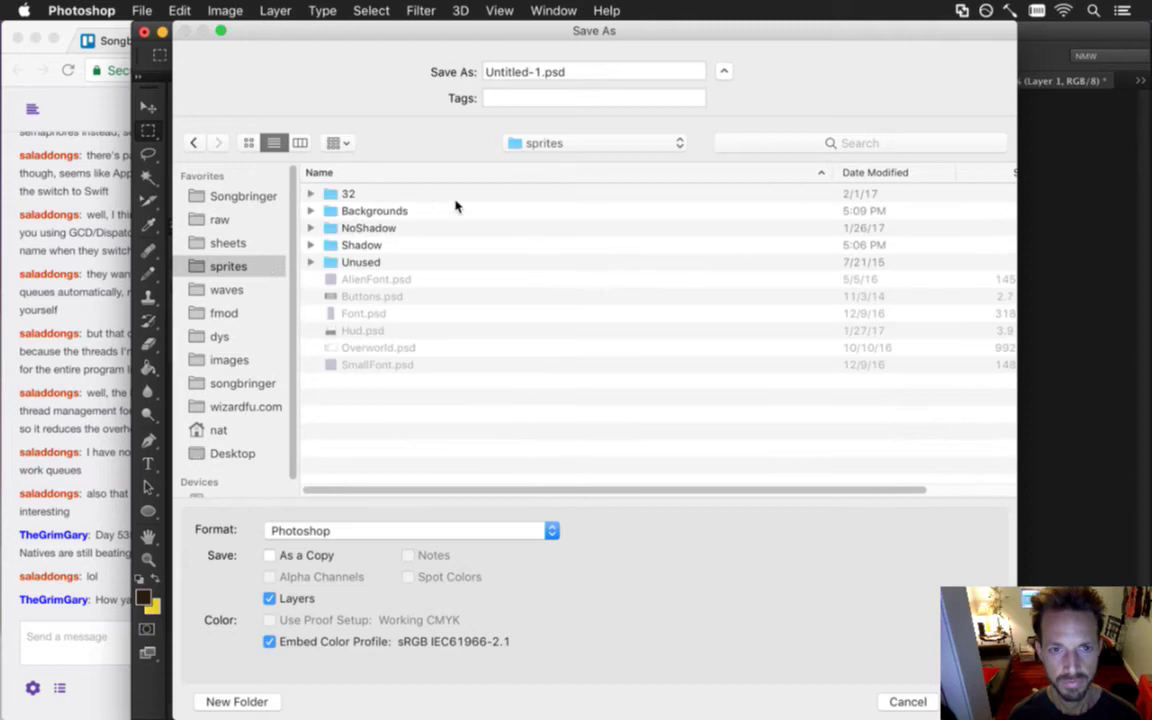
double_click(410, 246)
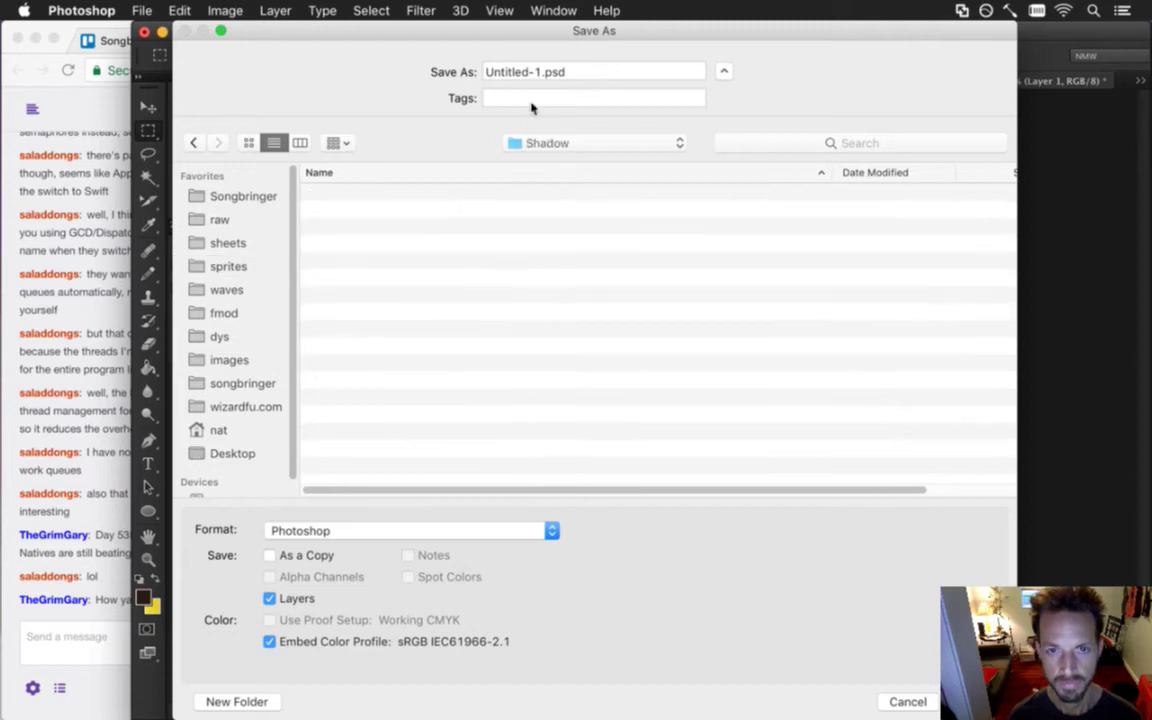
left_click(489, 74)
key("super+a")
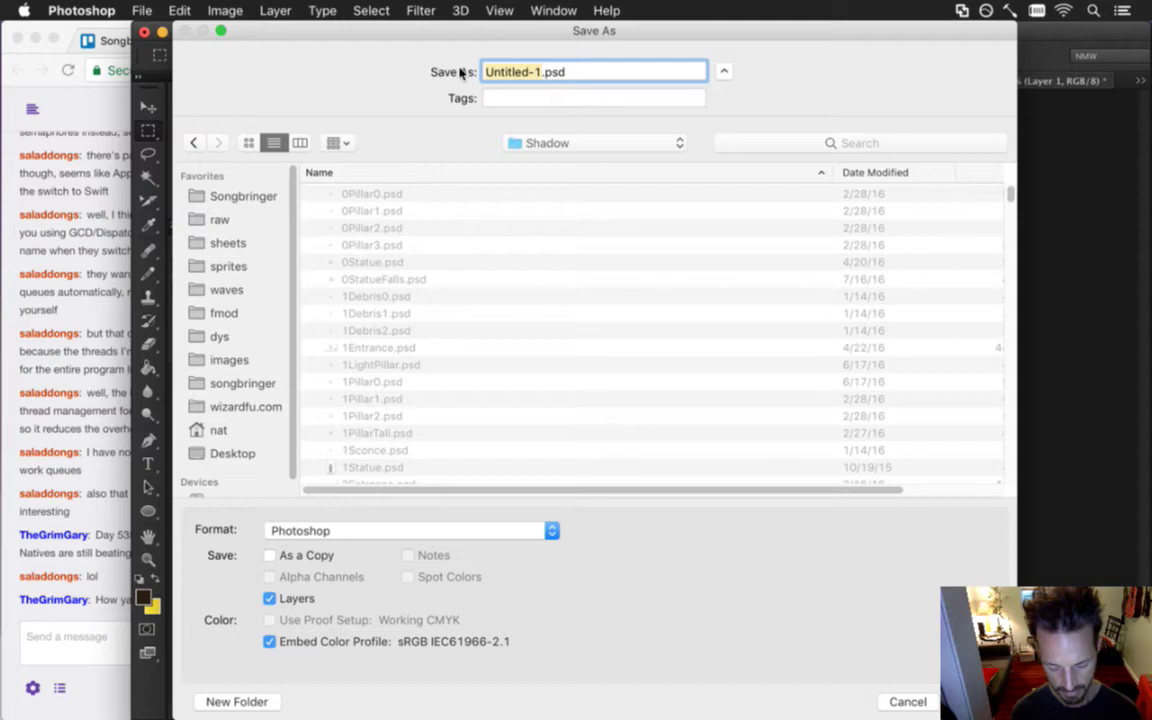
type("Cactus")
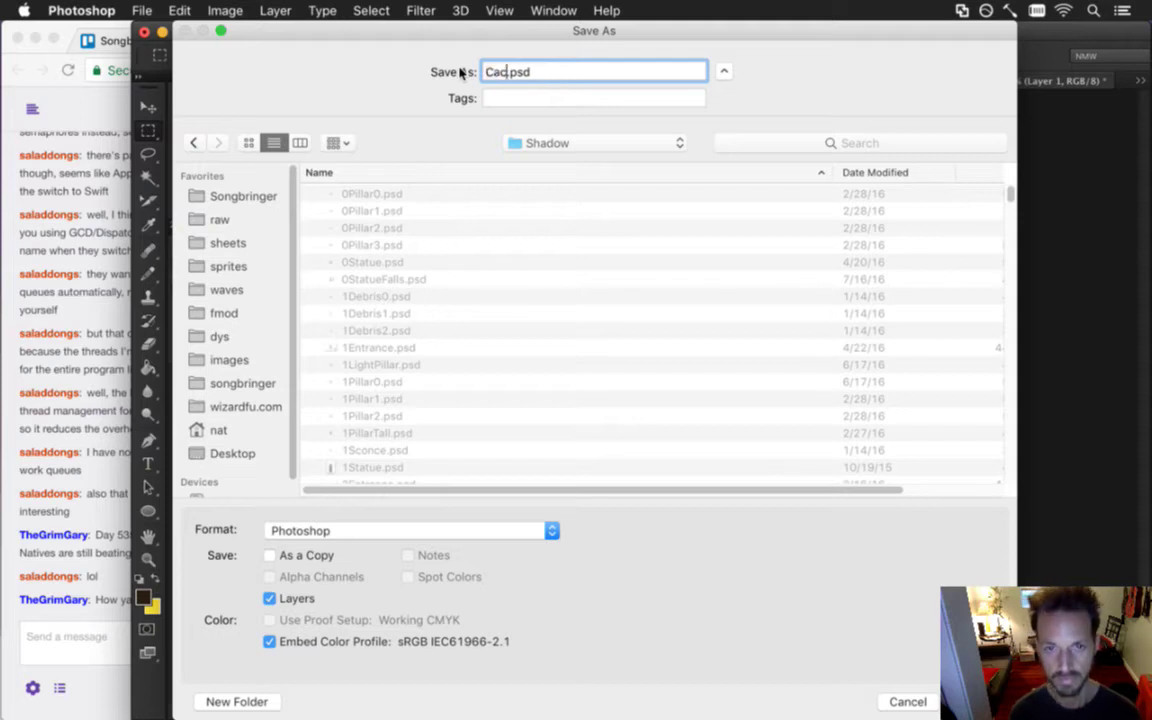
type("Little")
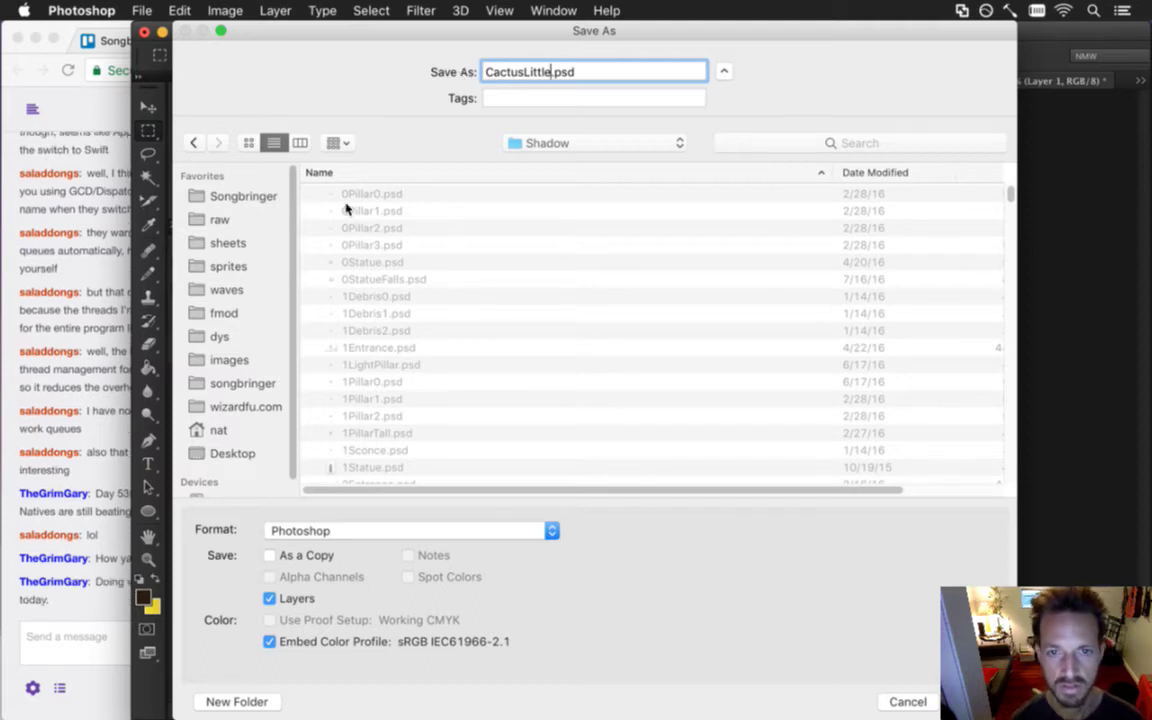
key("Return")
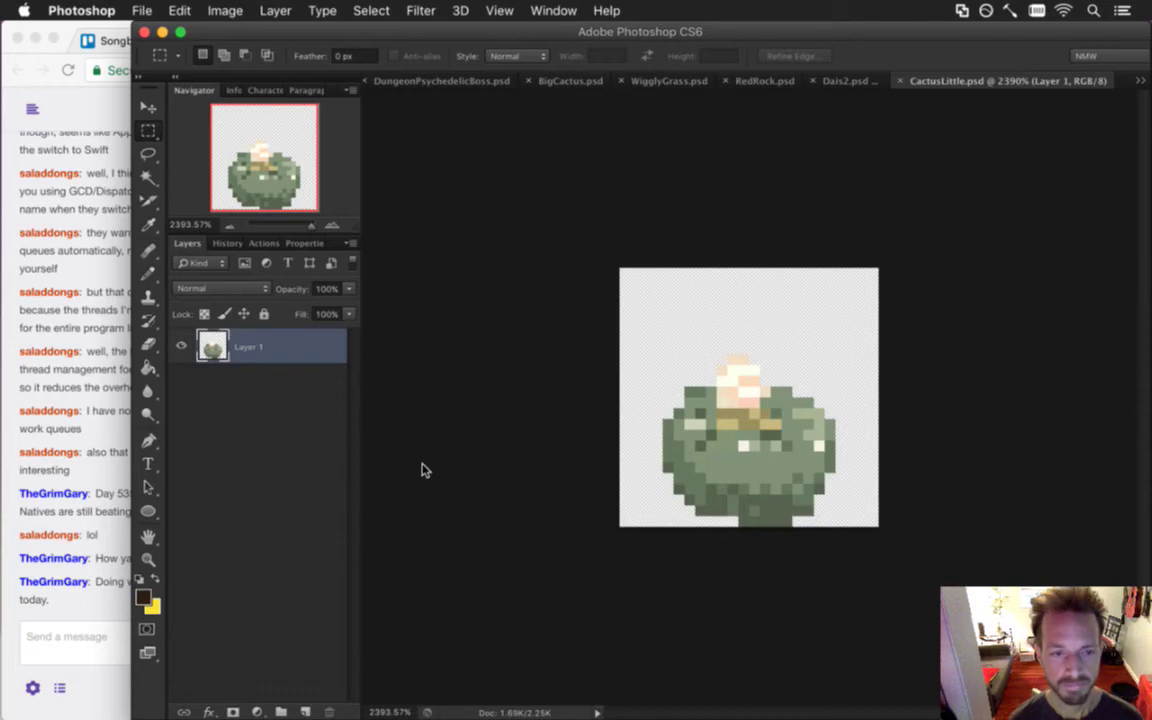
Read the viewer's latest reply in the Chrome Twitch chat, ending back in Photoshop.
left_click(120, 601)
left_click_drag(127, 583, 254, 593)
left_click(254, 591)
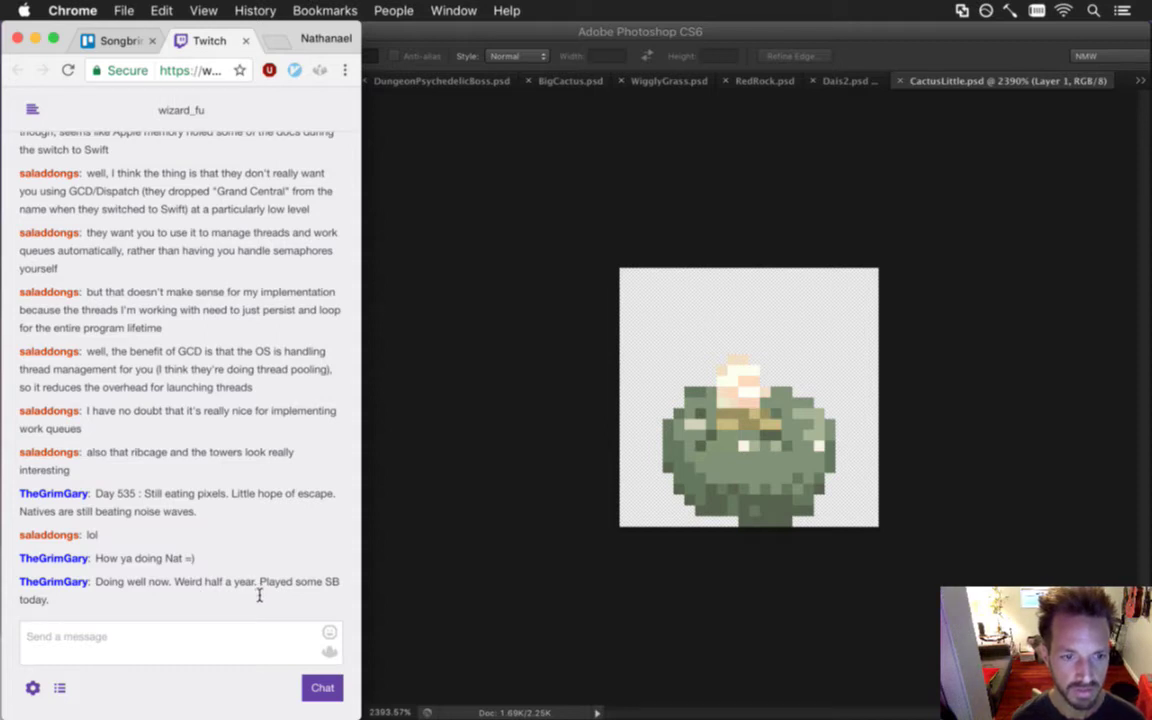
left_click_drag(273, 587, 340, 590)
left_click(410, 586)
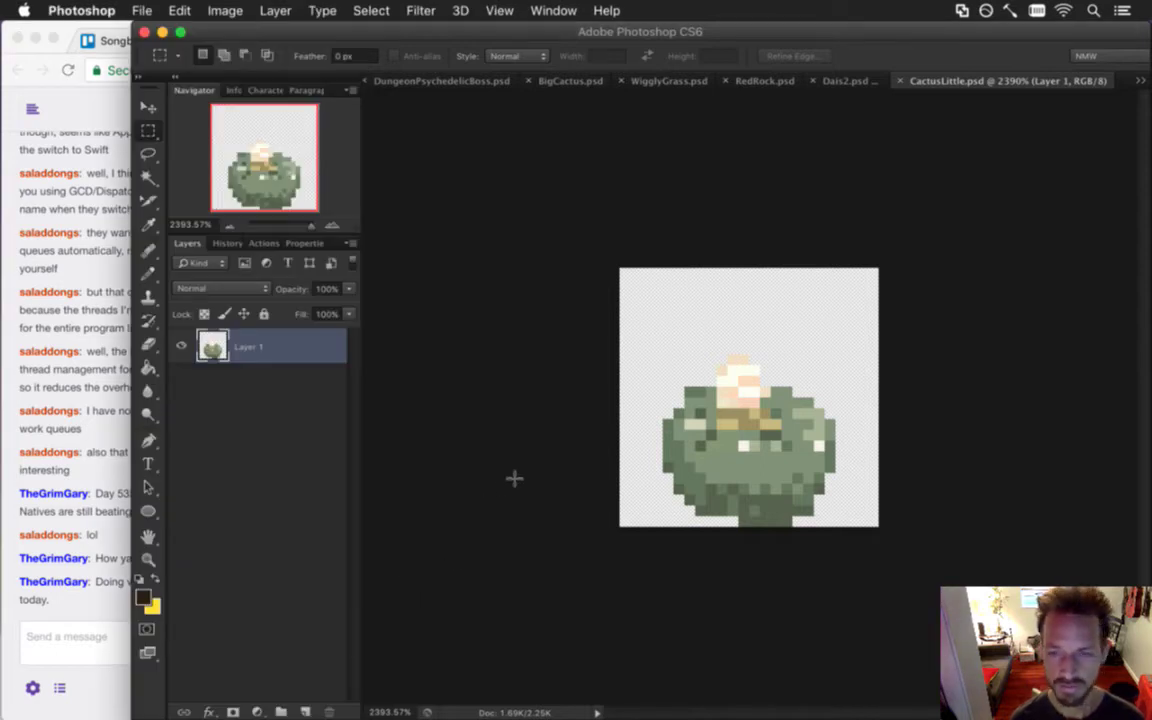
Save the BigCactus.psd document under the new name CactusBig.psd in the Shadow folder.
left_click(570, 81)
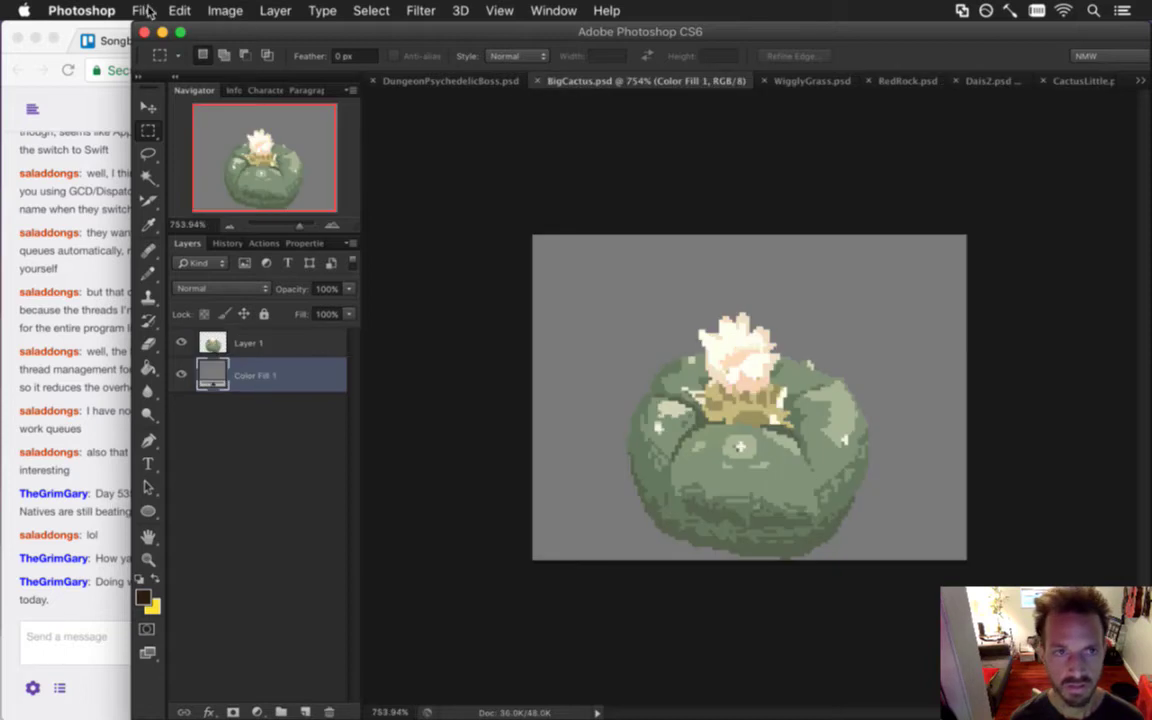
left_click(145, 10)
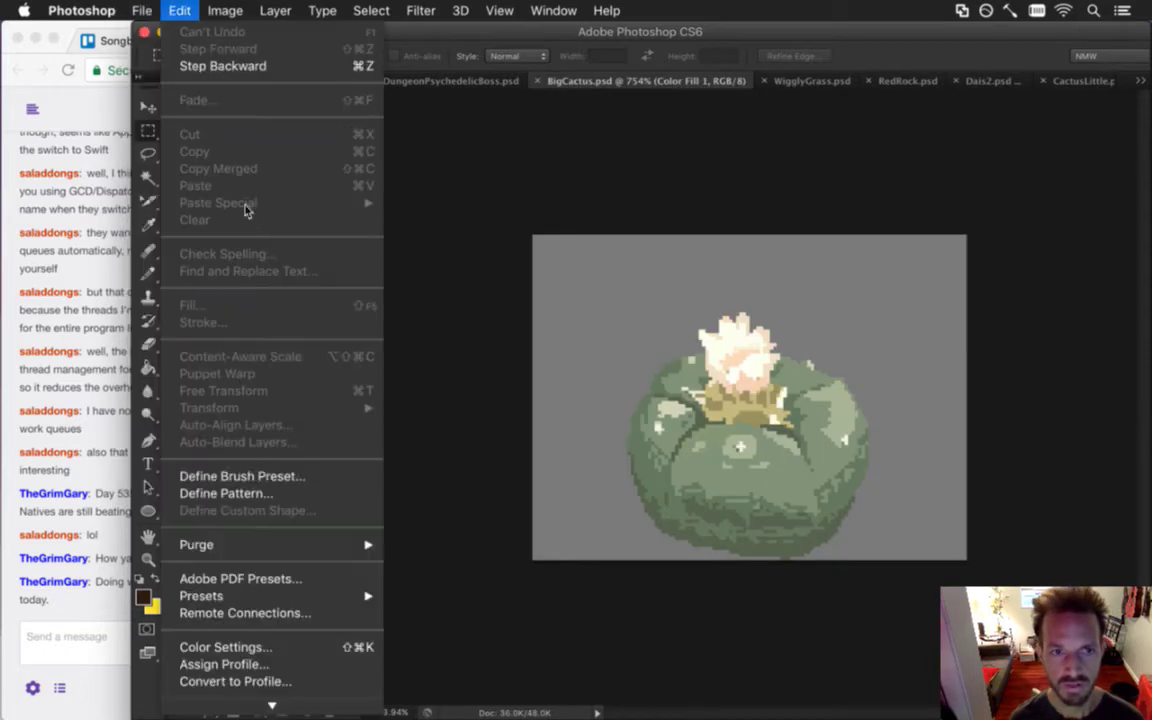
left_click(160, 221)
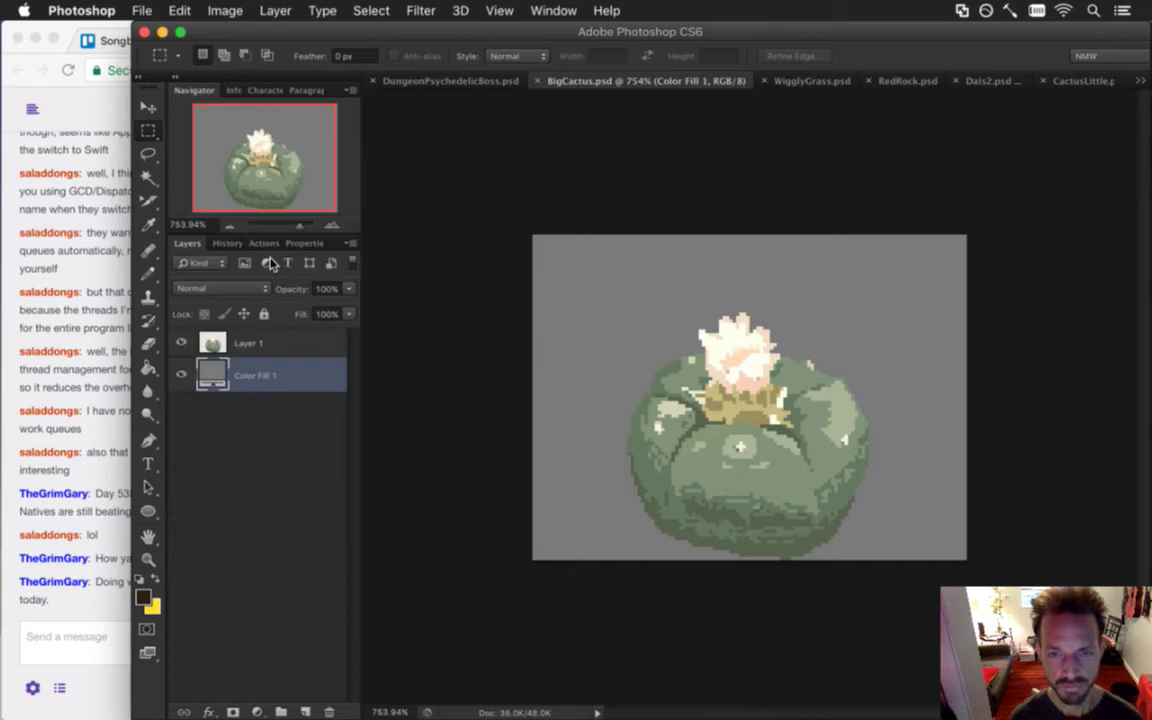
key("Left")
key("Delete")
key("Delete")
key("Delete")
key("Right")
key("Right")
key("Right")
key("Right")
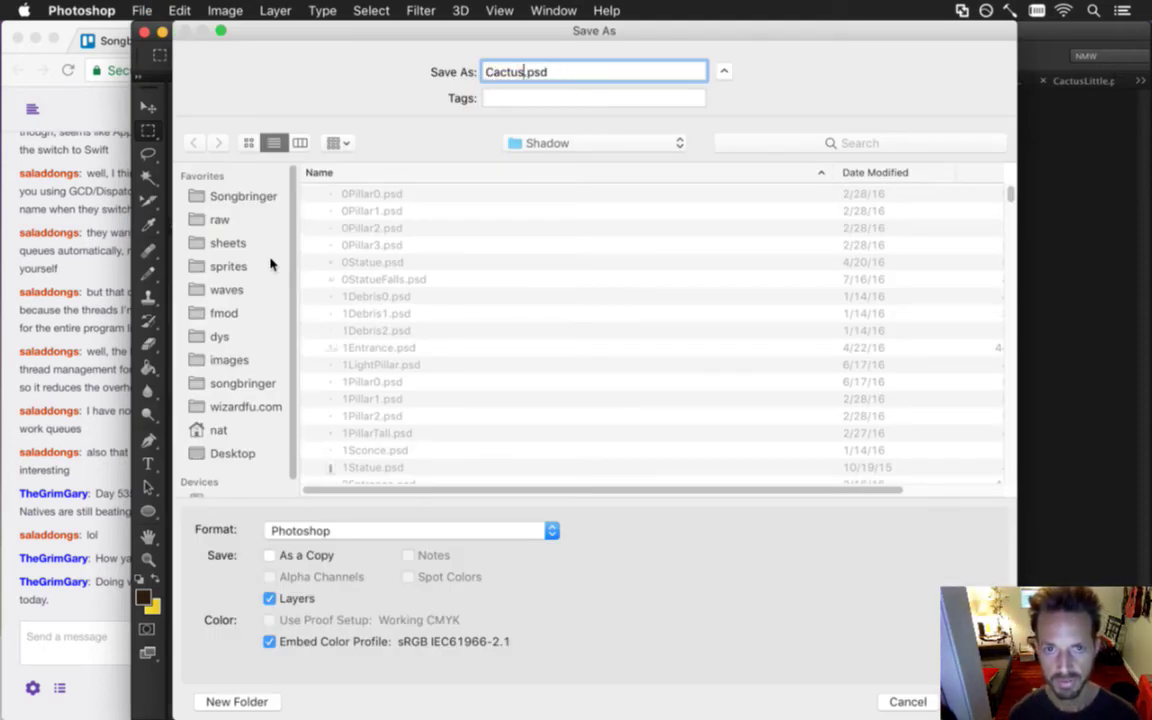
type("Big")
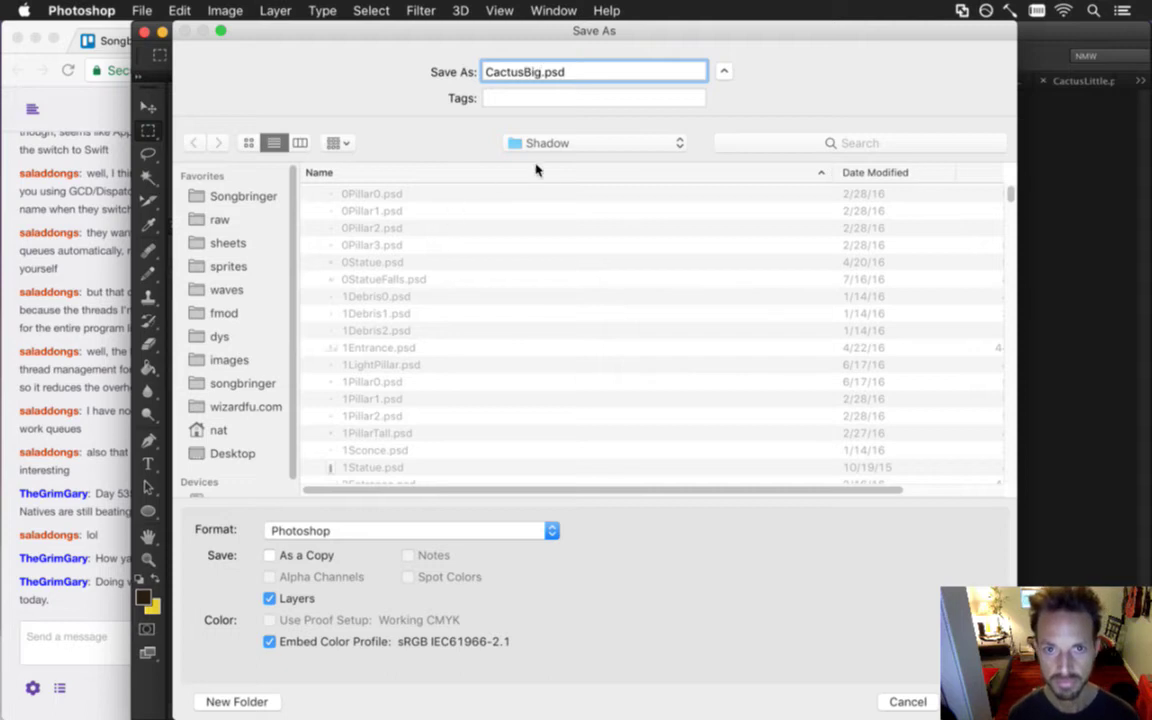
left_click(540, 145)
left_click(540, 145)
key("Return")
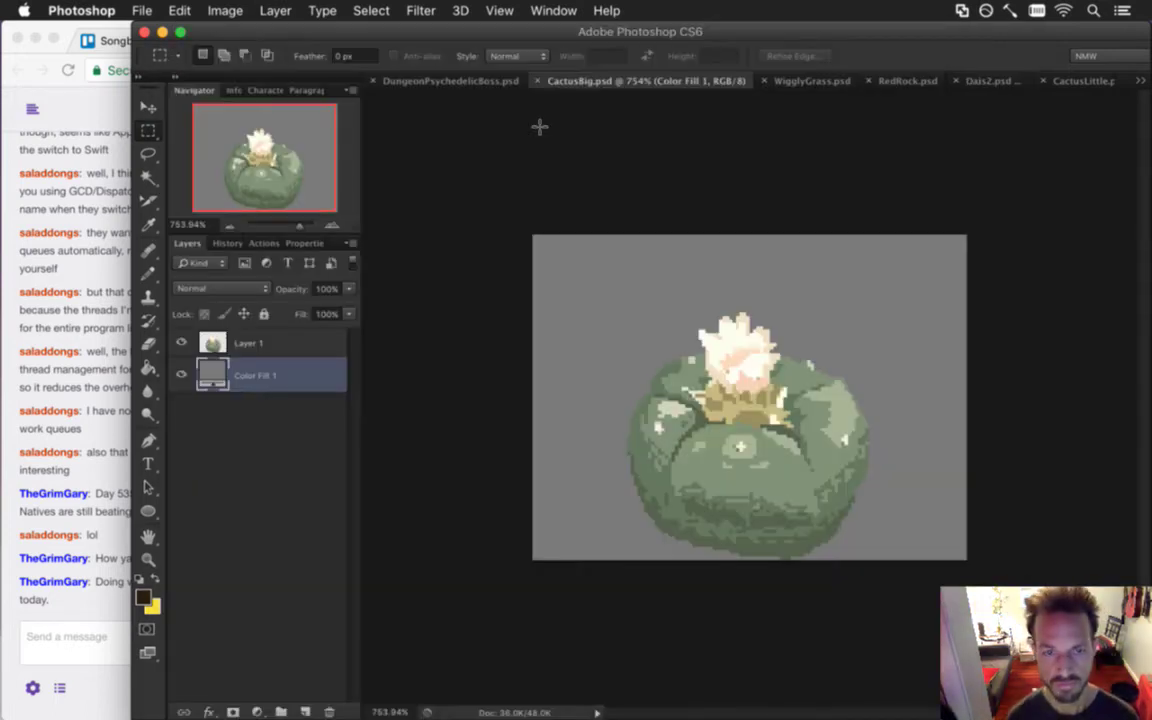
With the grey Color Fill 1 layer hidden, export the big cactus as PNG-24 CactusBig0.png into the sheets Shadow folder and save the document.
left_click(181, 375)
key("super+alt+shift+s")
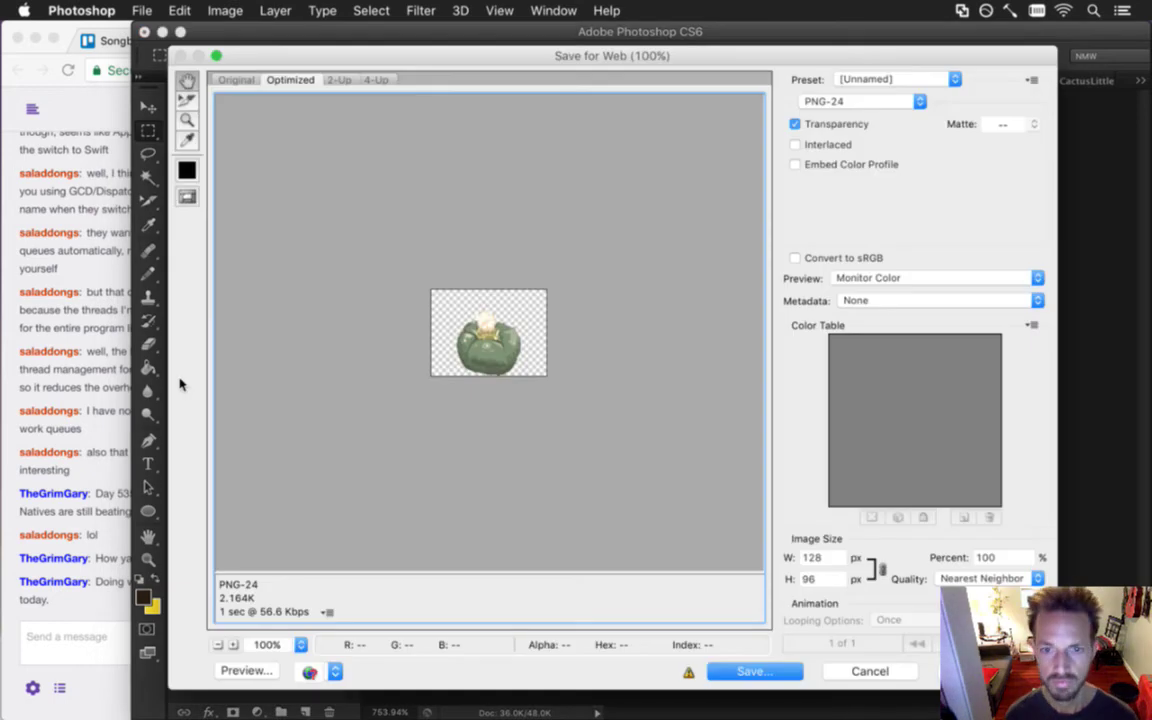
key("Return")
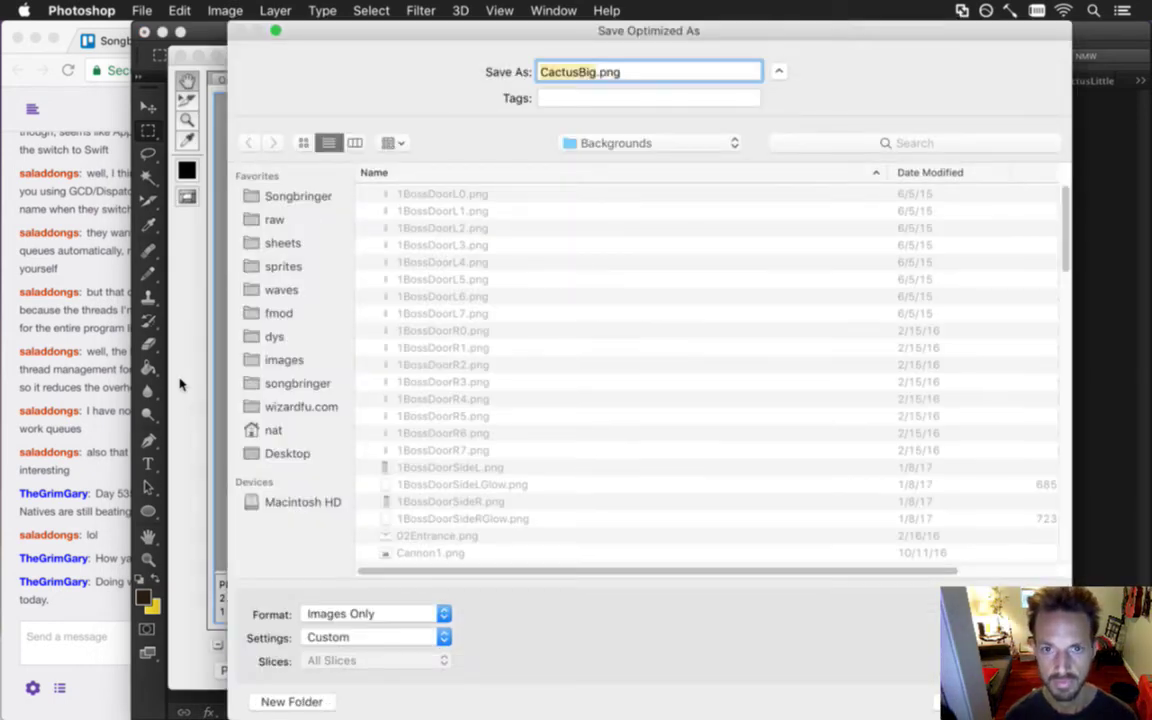
left_click(572, 146)
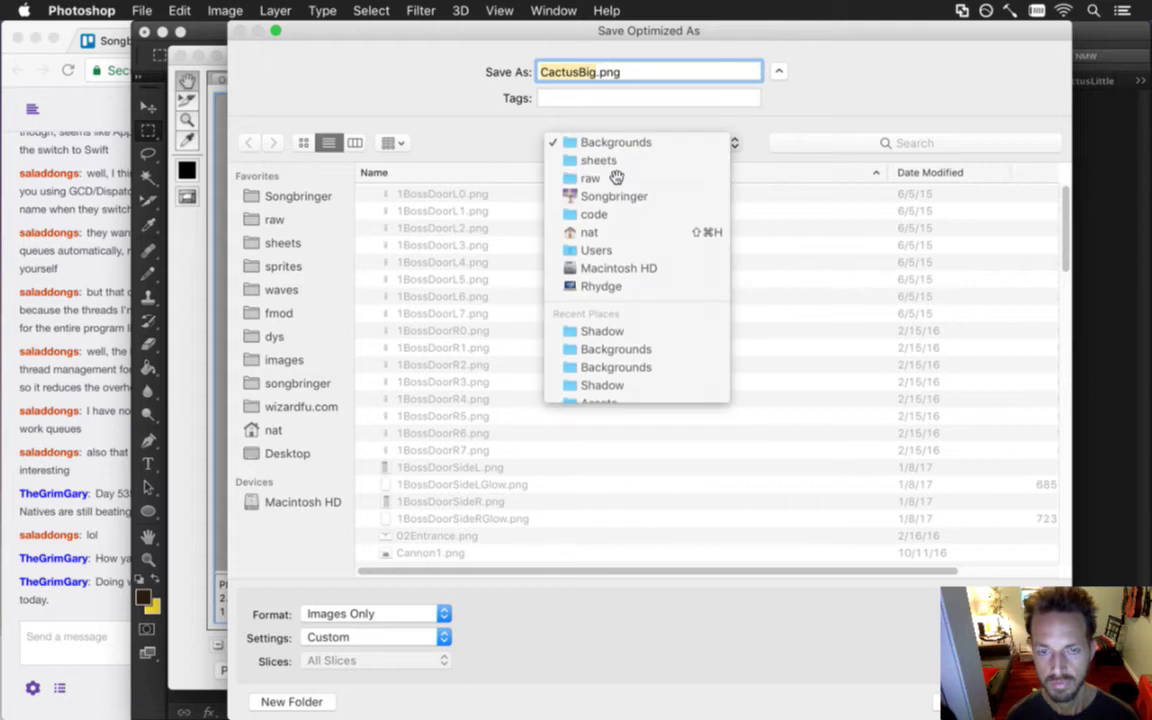
left_click(596, 162)
double_click(437, 364)
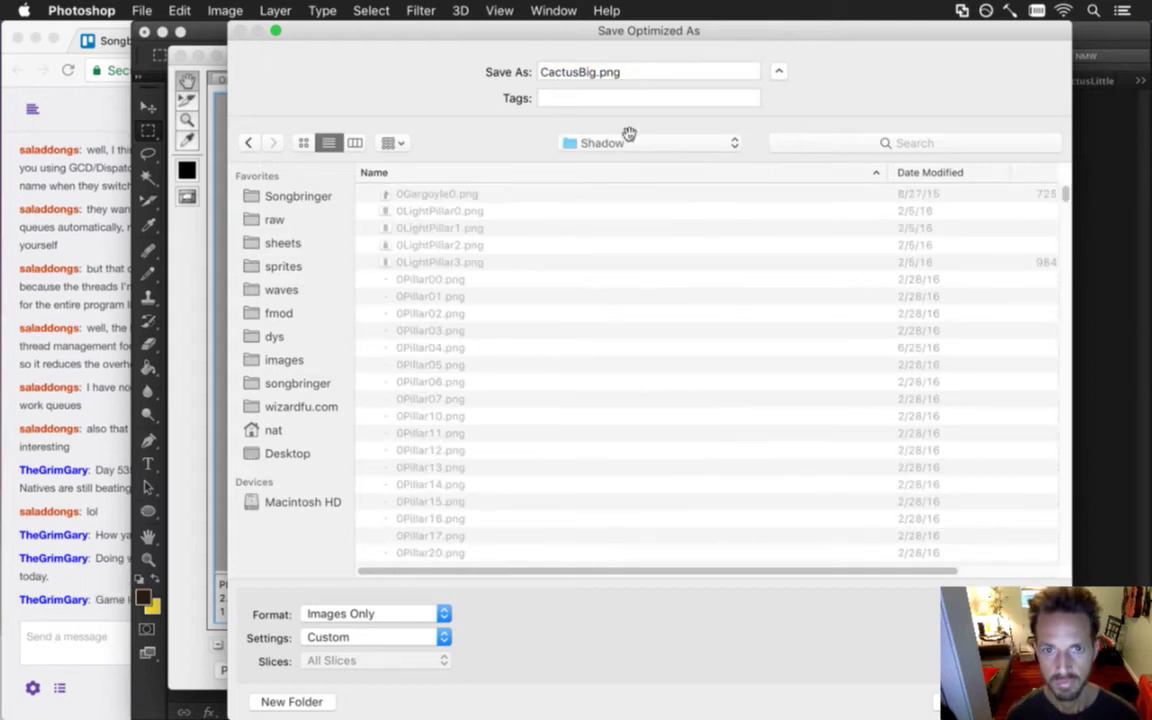
left_click(597, 68)
type("B")
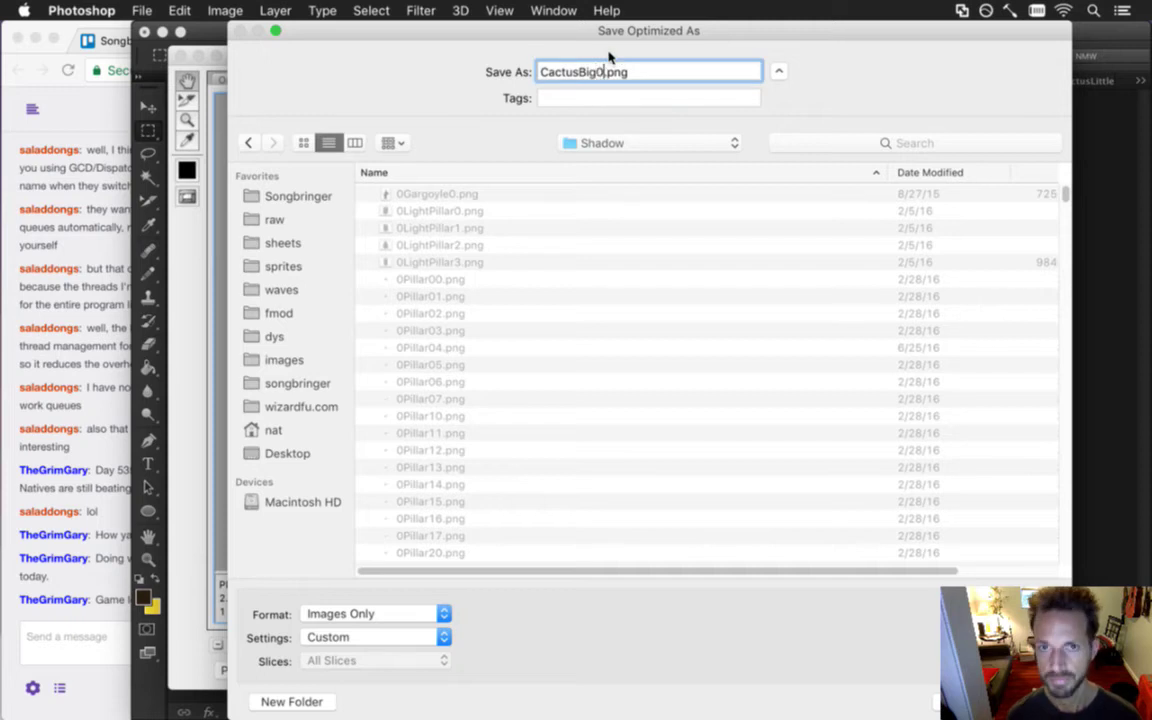
key("Return")
key("super+s")
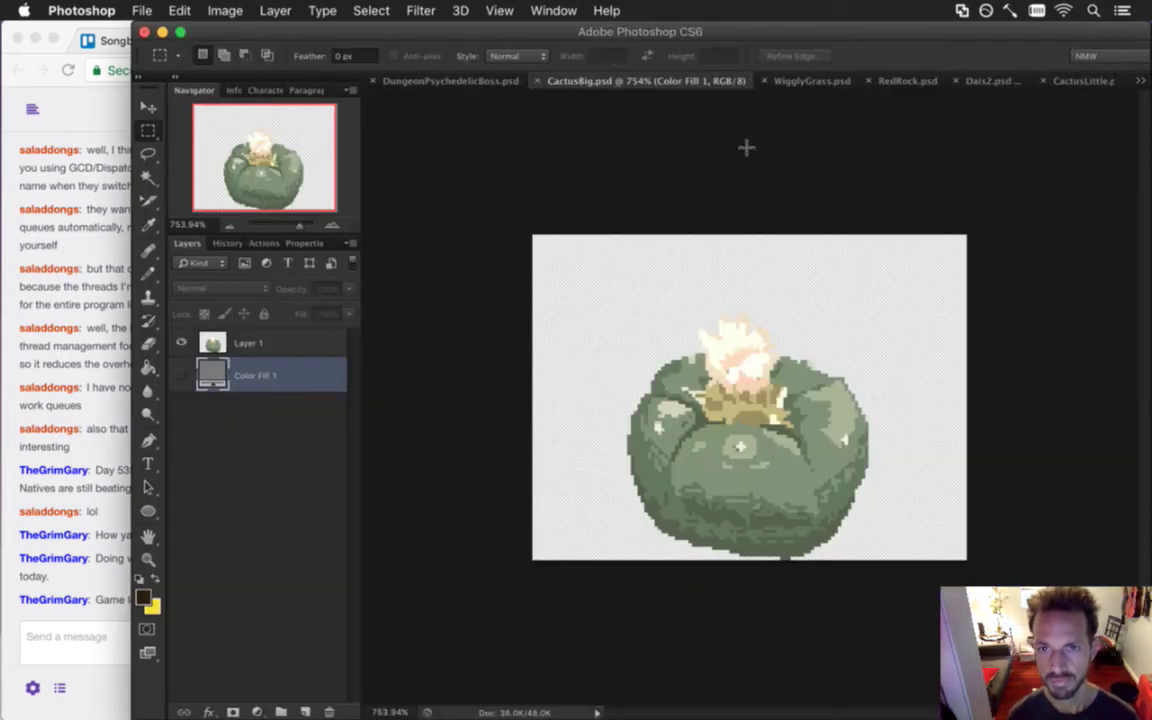
Read the viewer's newest message about the game in the Chrome Twitch chat, ending back in Photoshop.
left_click(104, 619)
left_click_drag(127, 600, 306, 609)
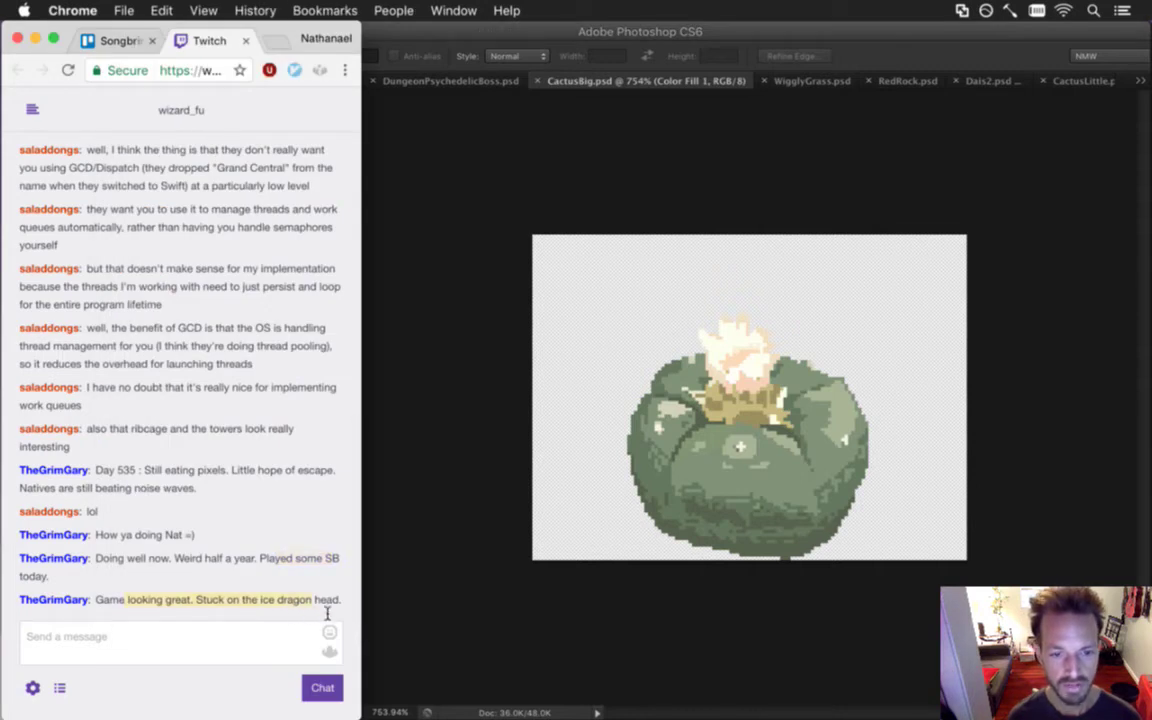
left_click(318, 590)
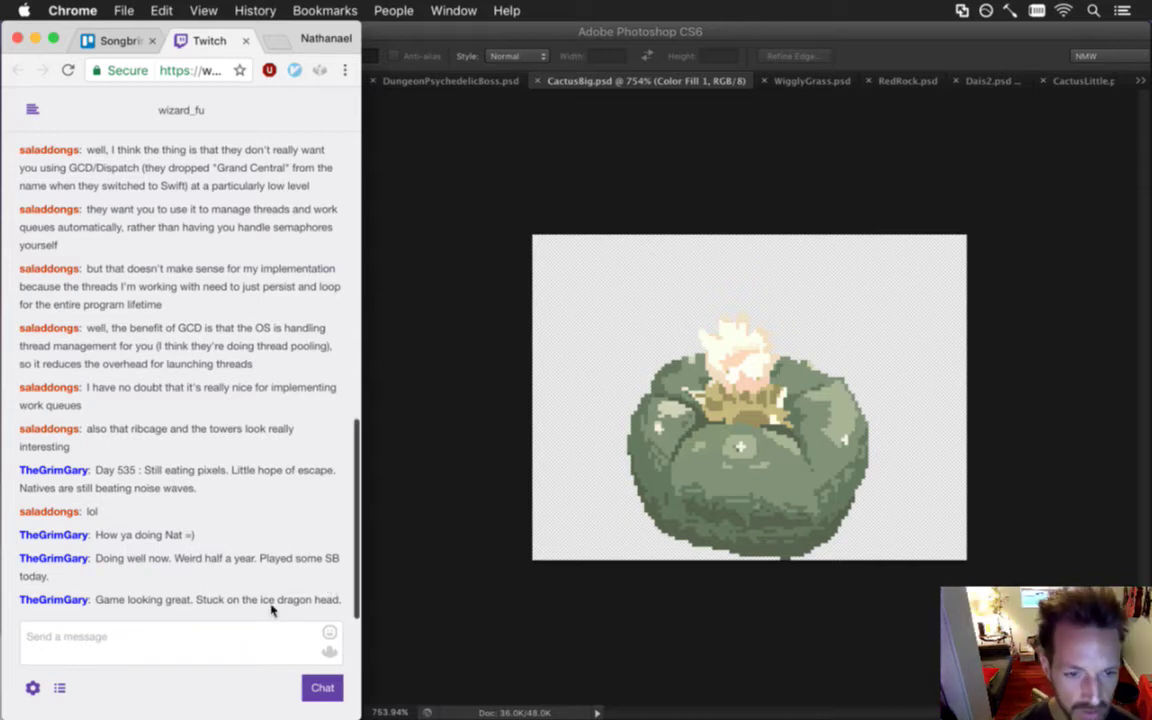
left_click_drag(297, 605, 234, 620)
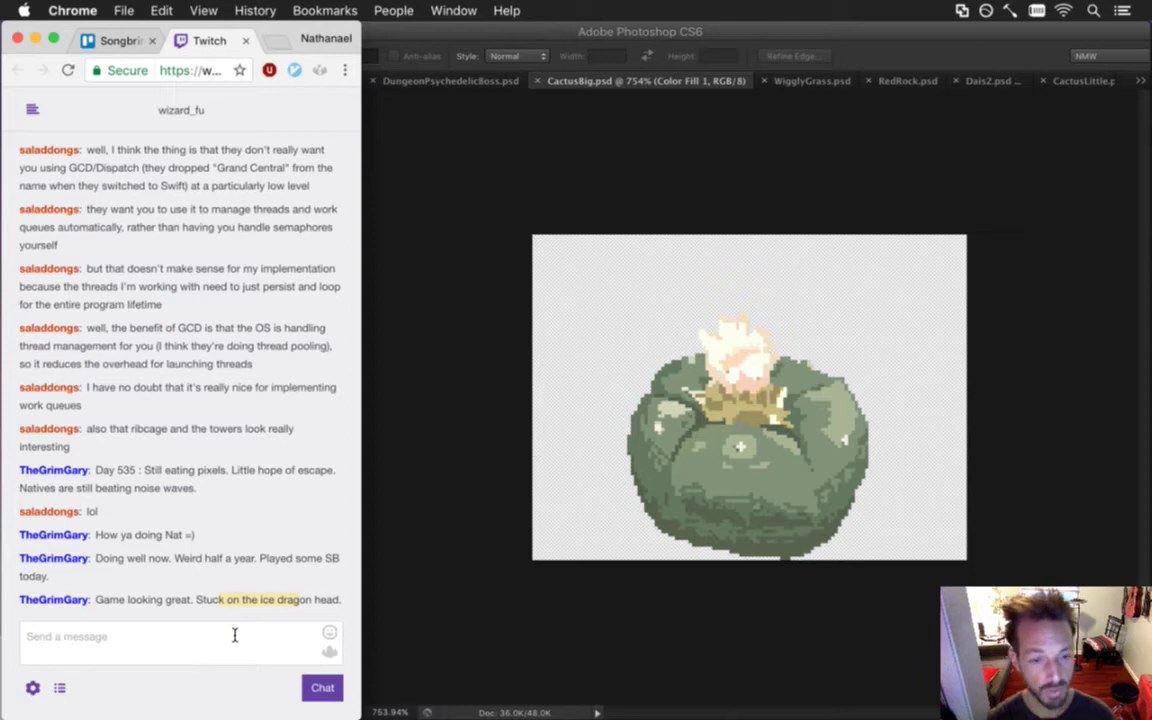
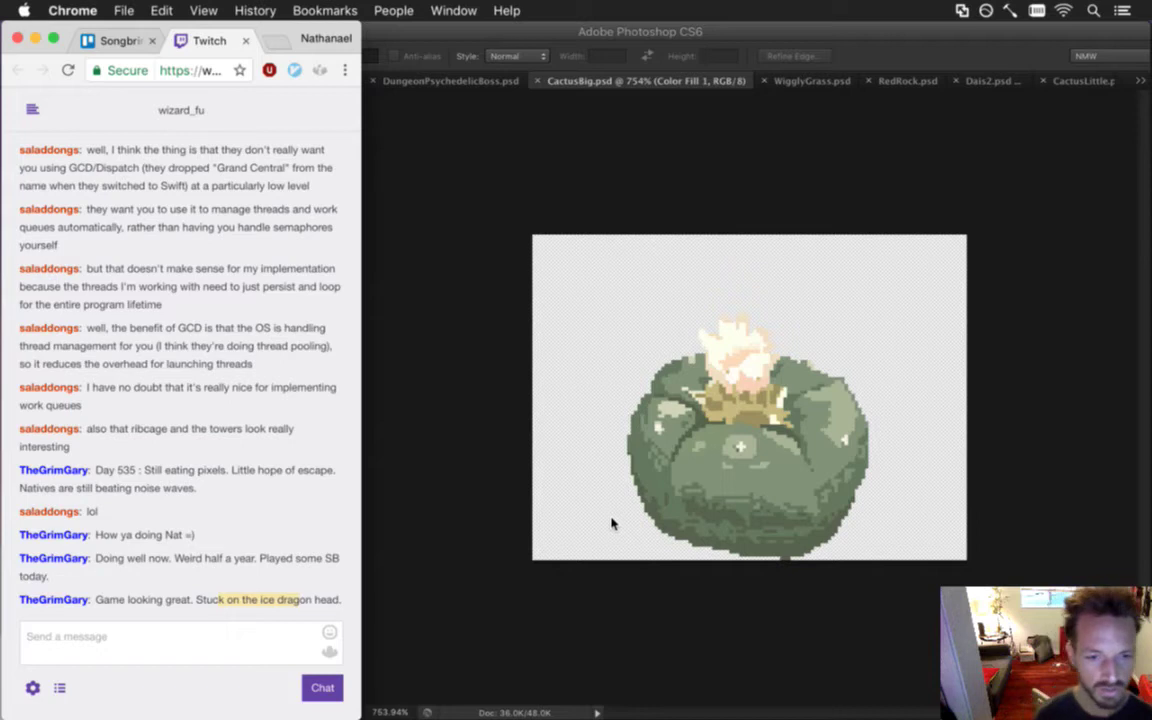
left_click(483, 480)
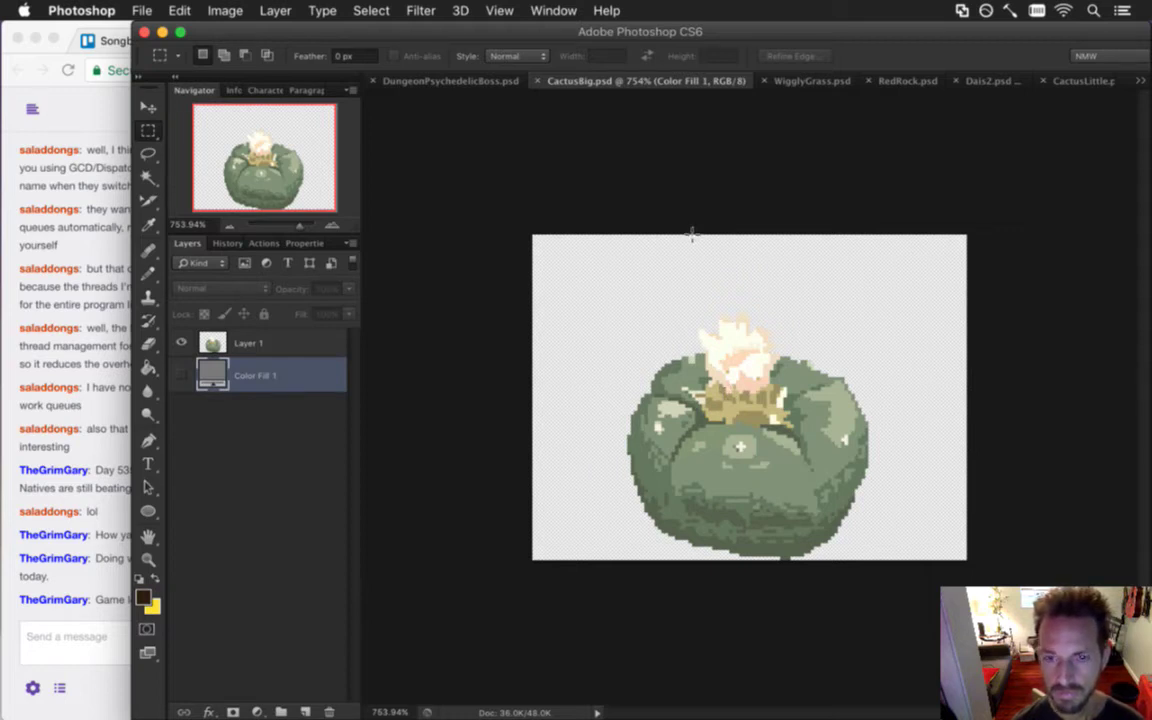
key("super+Tab")
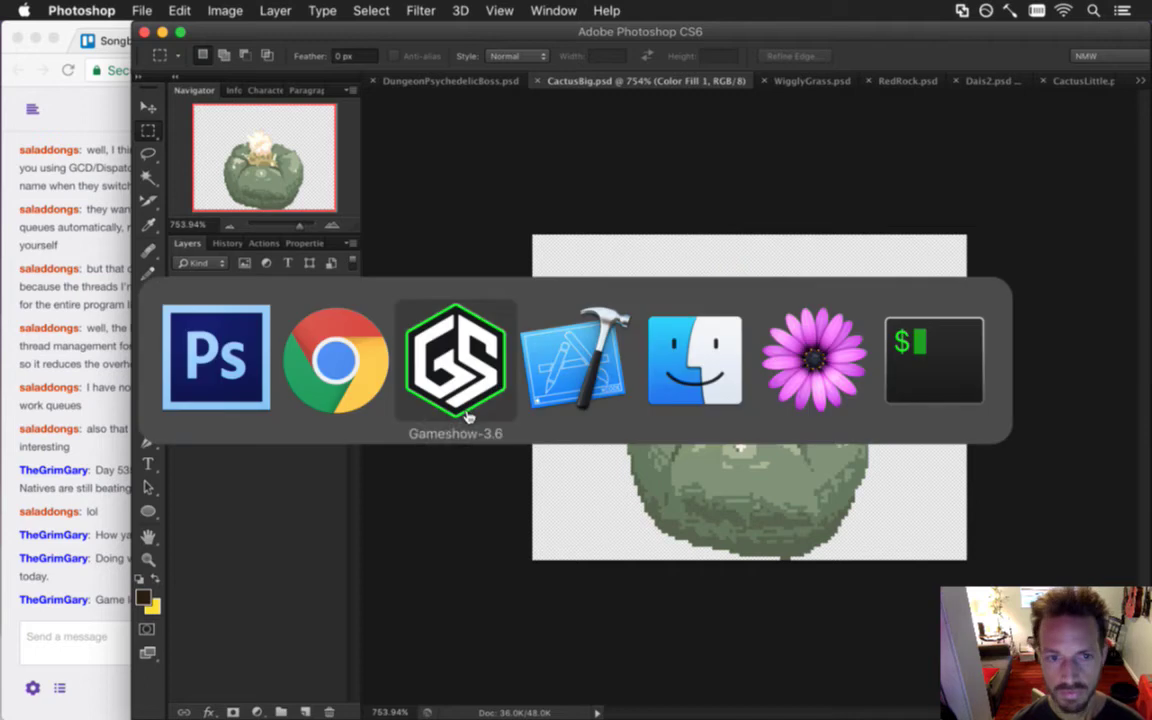
left_click(912, 373)
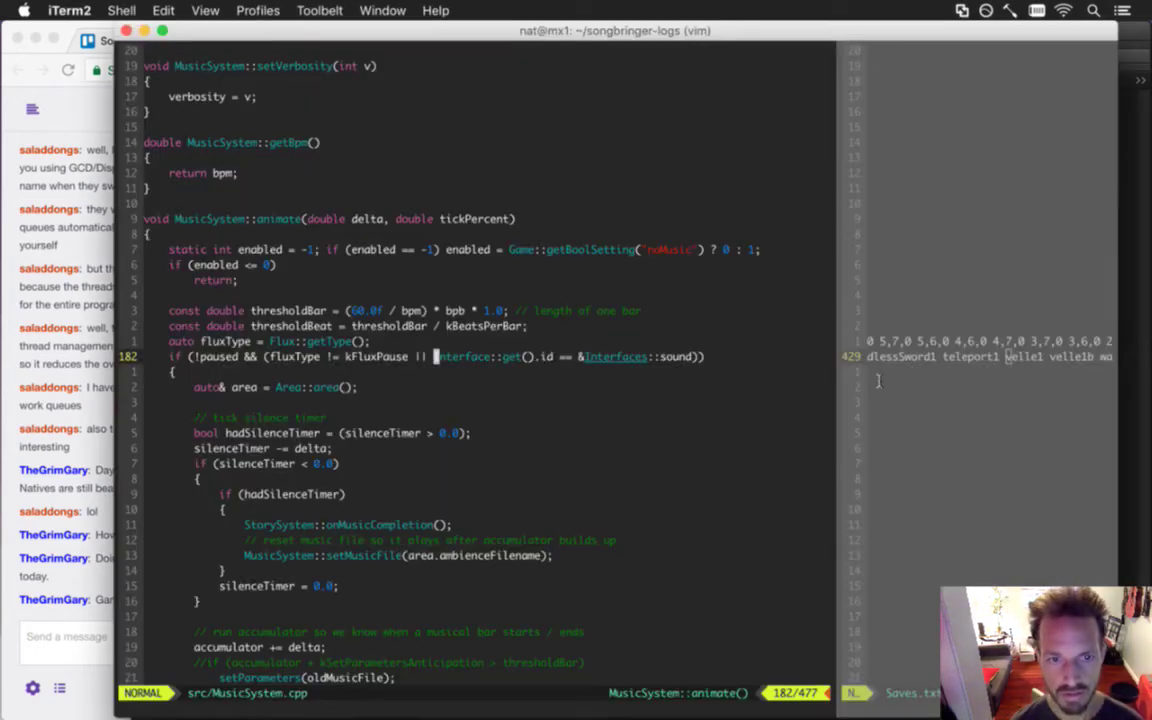
key("super+Tab")
Bring up WigglyGrass.psd and create a frame animation for it in the Timeline.
left_click(820, 80)
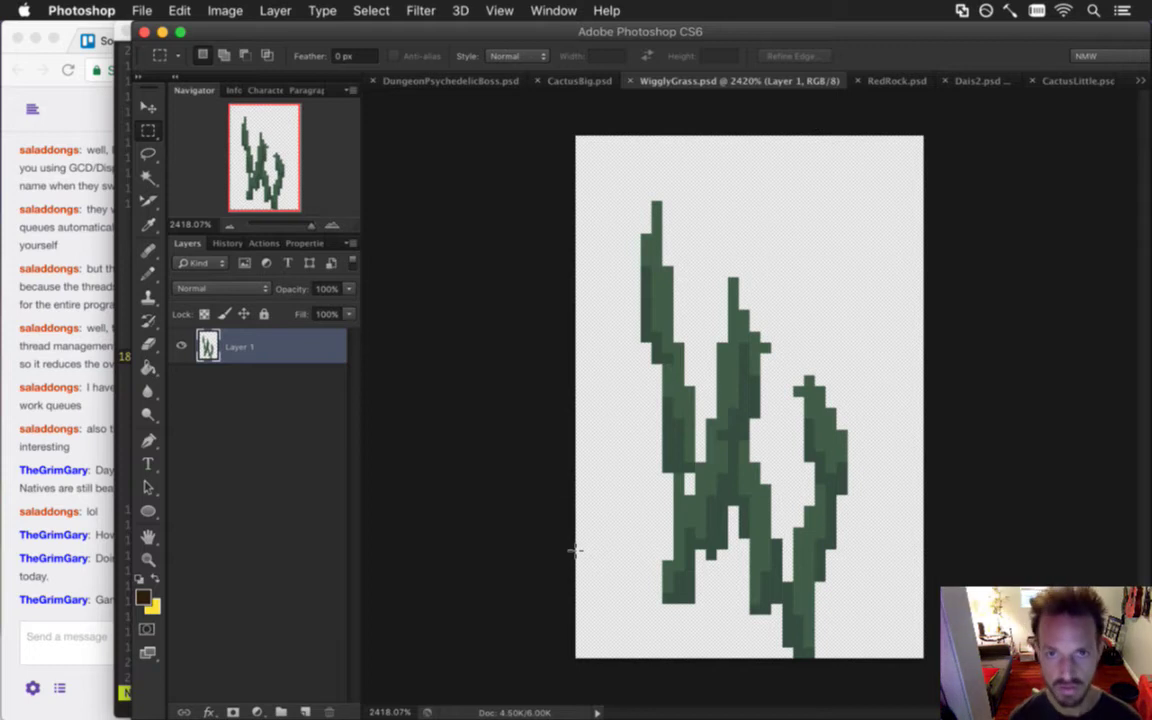
left_click(553, 10)
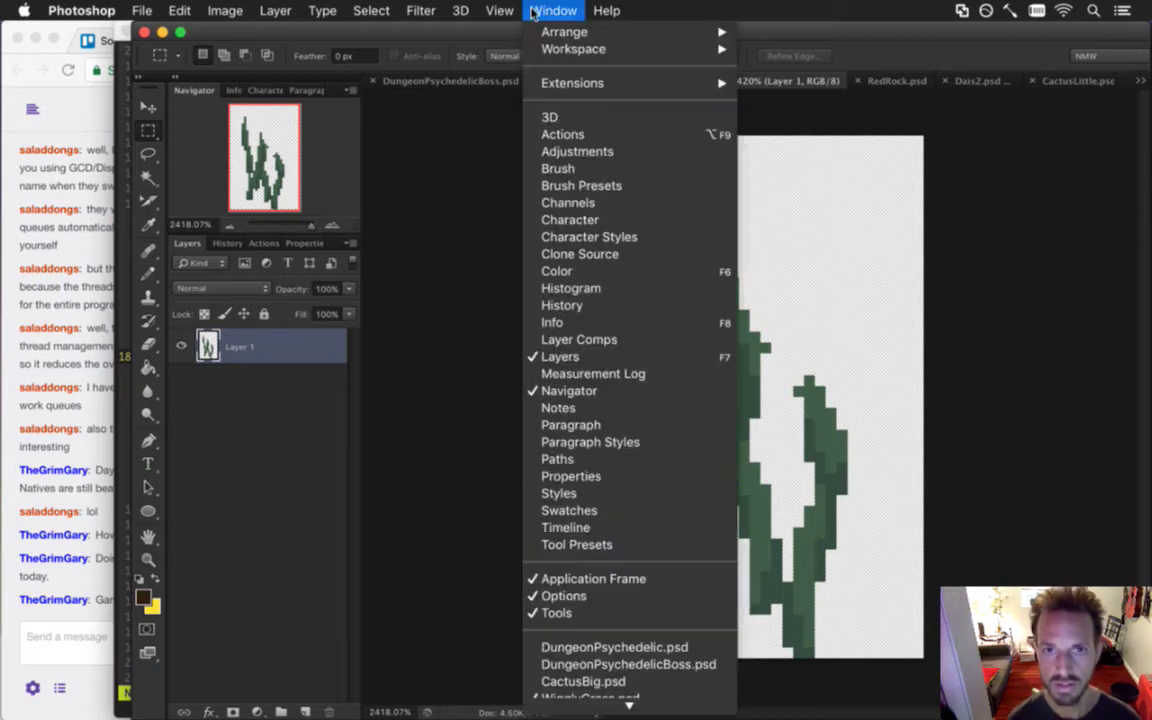
left_click(638, 533)
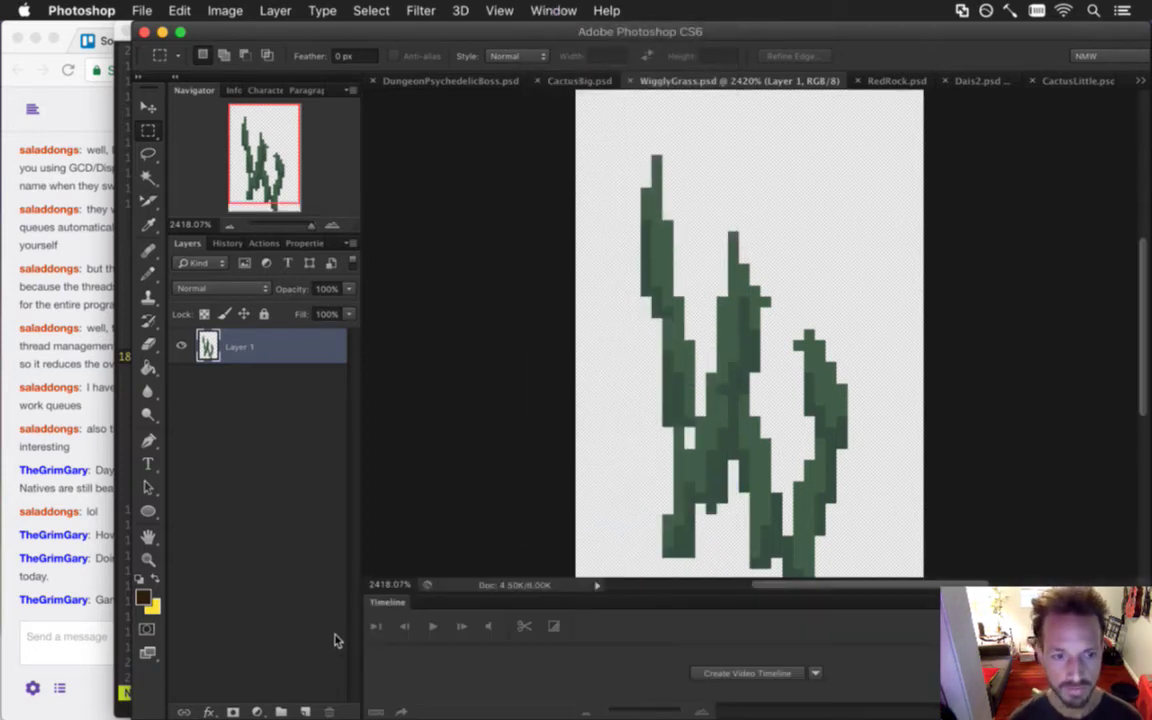
left_click(763, 672)
Set the first grass frame's delay to 0.1 seconds, duplicate it as a second frame and save the document.
left_click(390, 692)
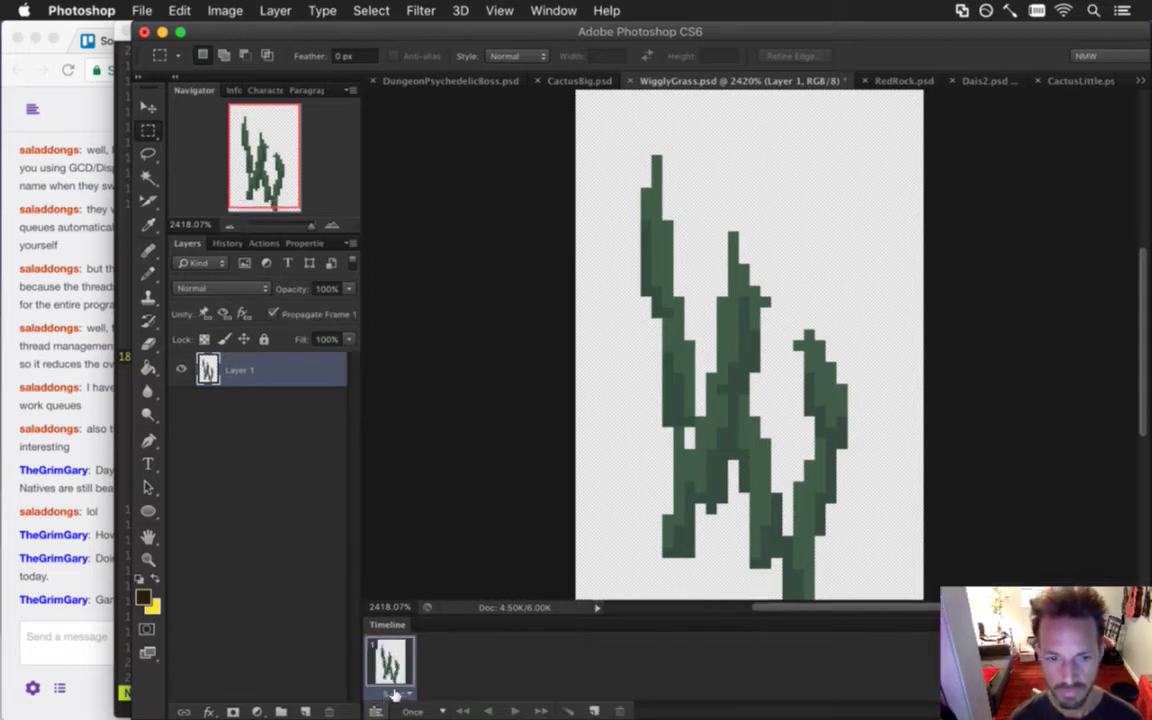
left_click(393, 693)
left_click(412, 577)
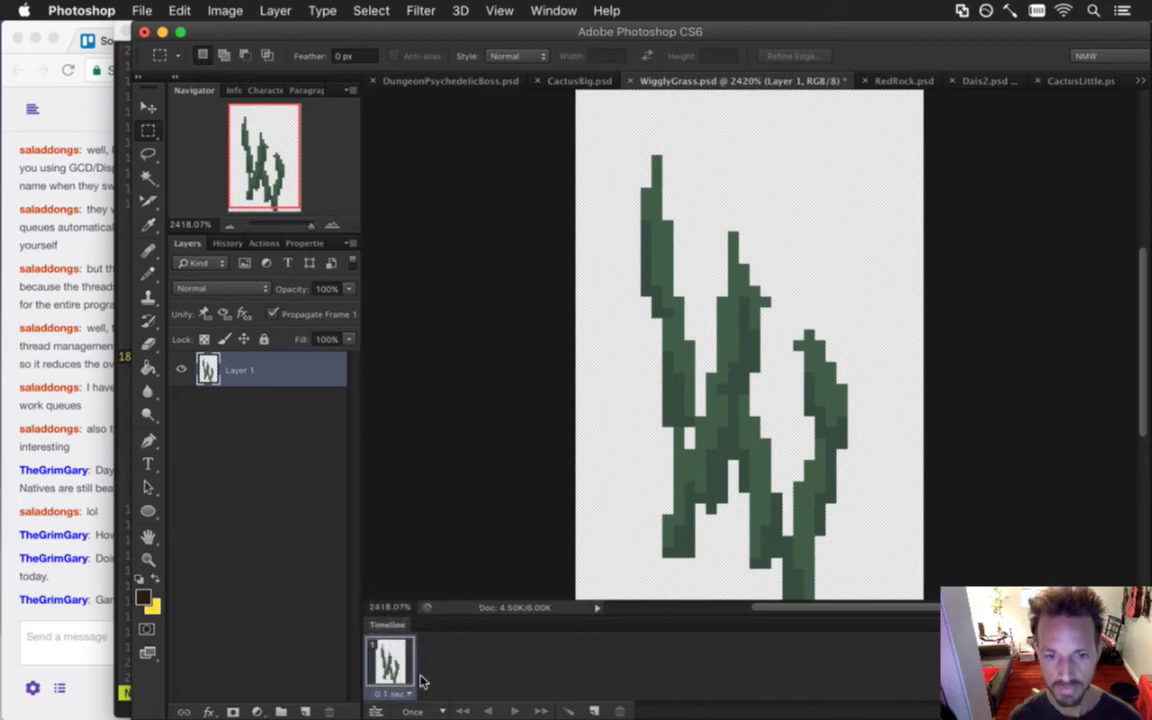
left_click(594, 710)
key("super+s")
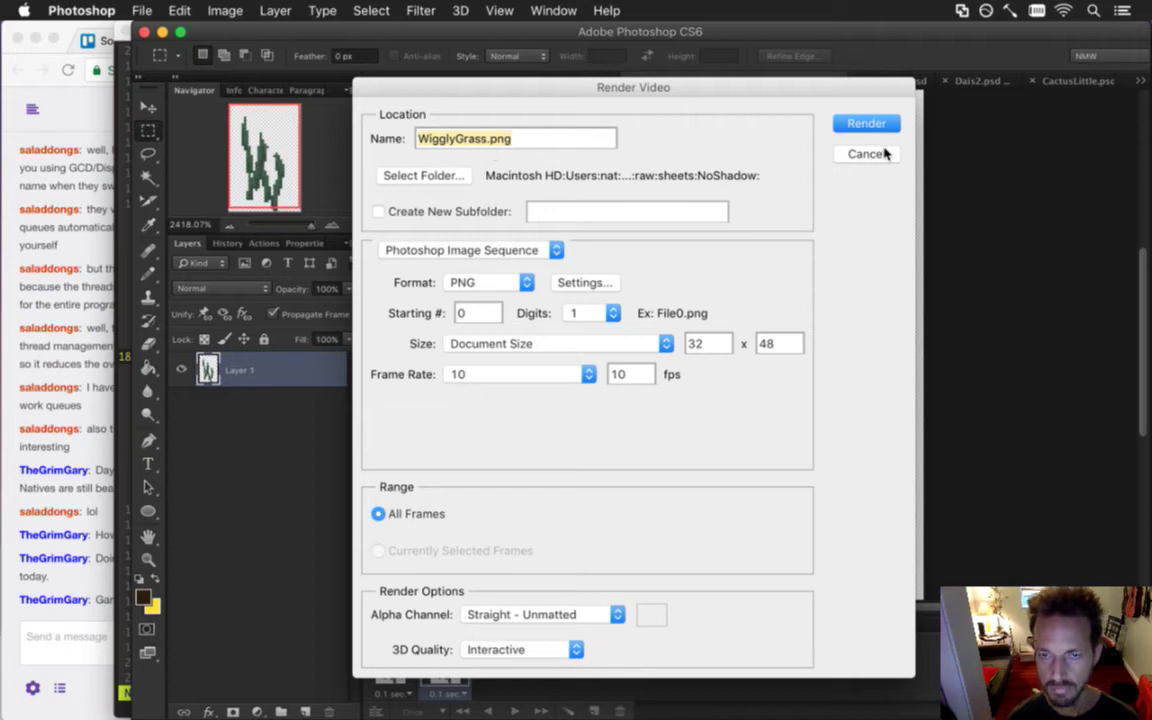
Render the grass animation as the PNG image sequence WigglyGrass.png into the Shadow folder inside sheets.
left_click(412, 172)
left_click(517, 66)
left_click(527, 82)
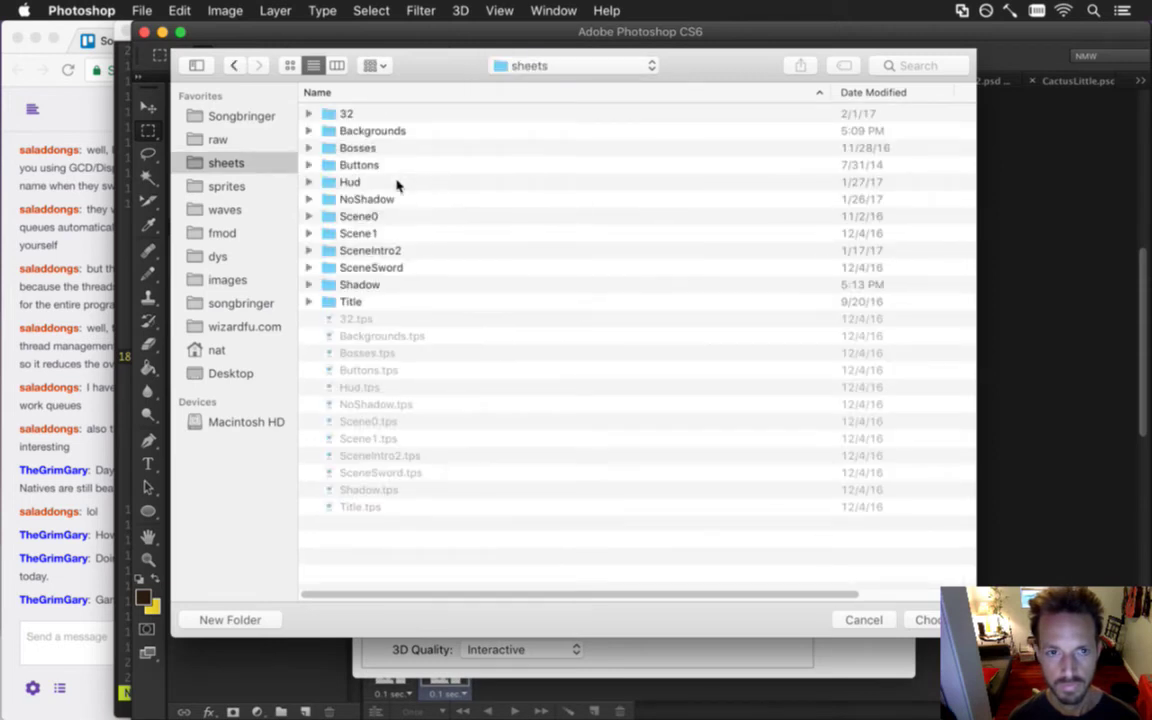
double_click(360, 285)
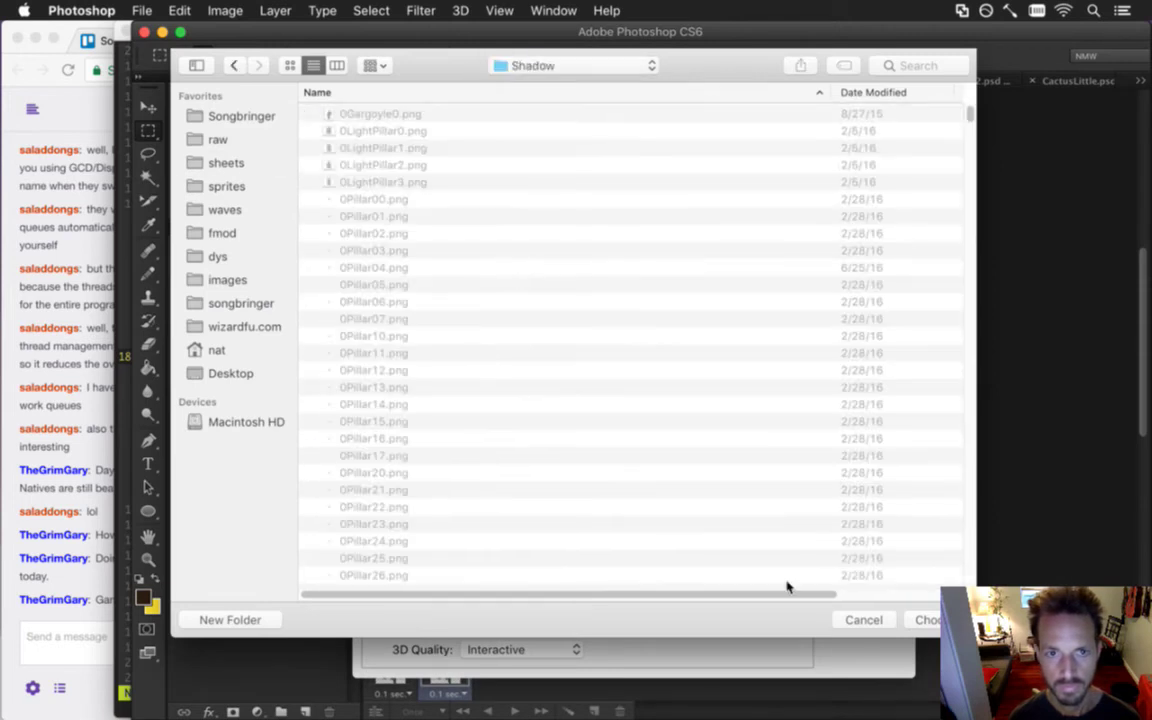
left_click(925, 620)
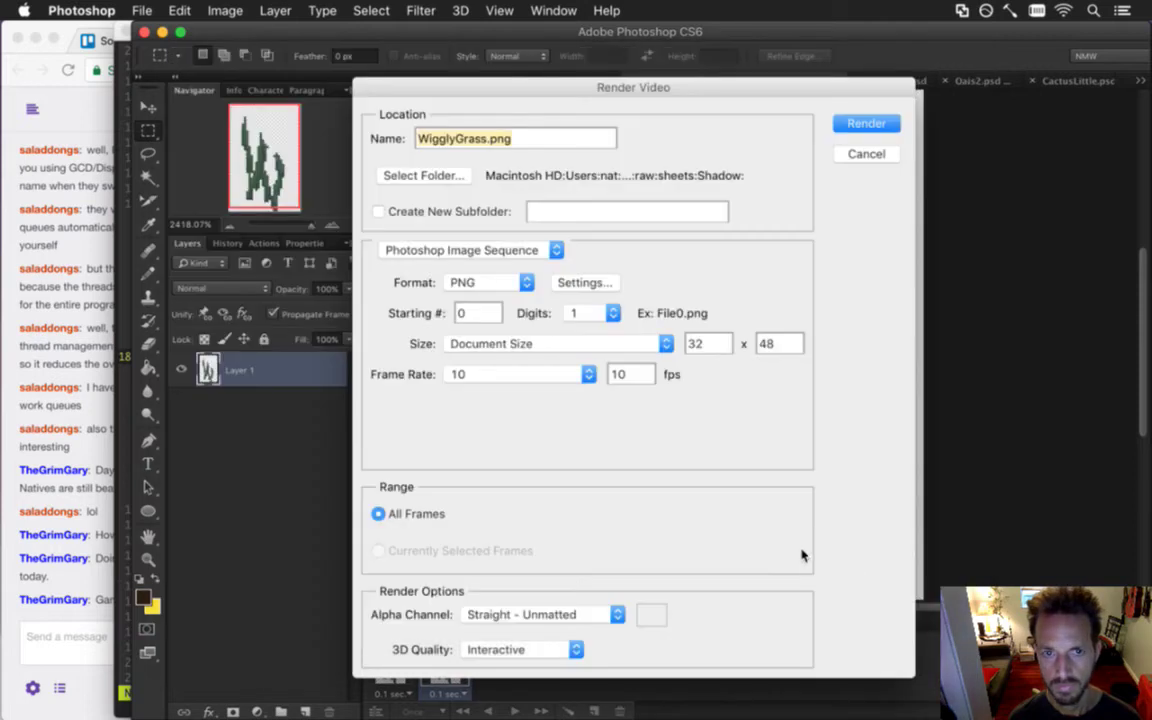
left_click(866, 123)
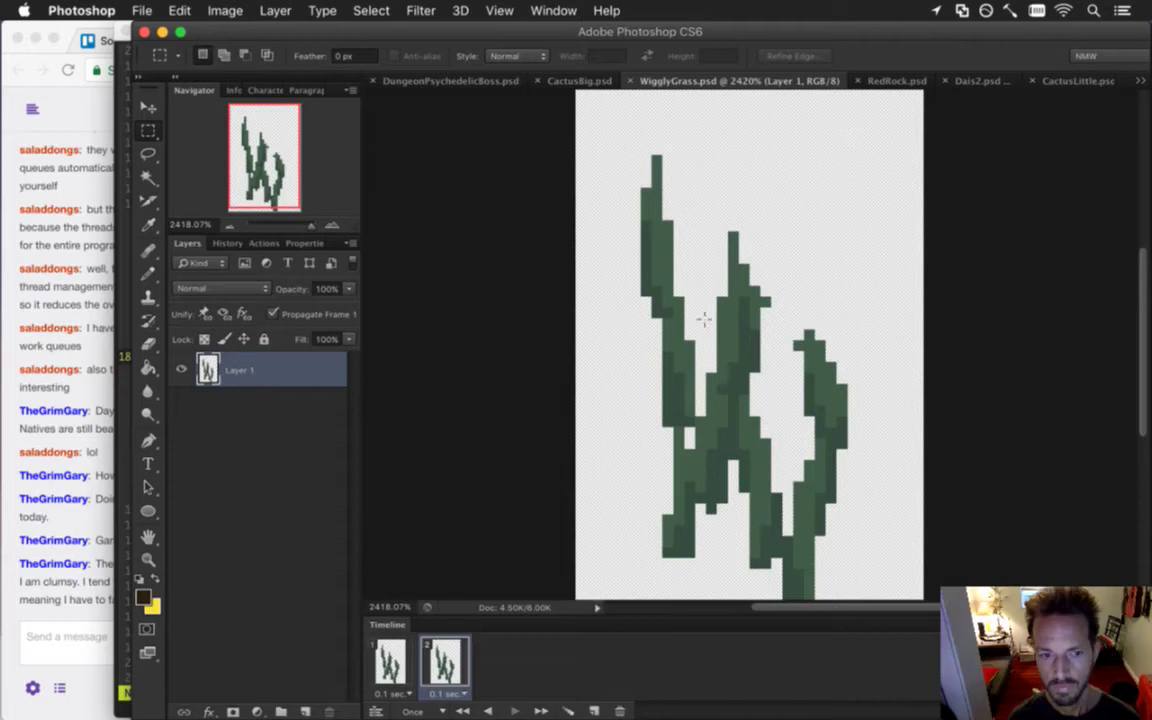
Read the viewer's message about the layout before the boss in the Chrome Twitch chat, ending back in Photoshop.
left_click(113, 586)
left_click_drag(116, 565, 160, 566)
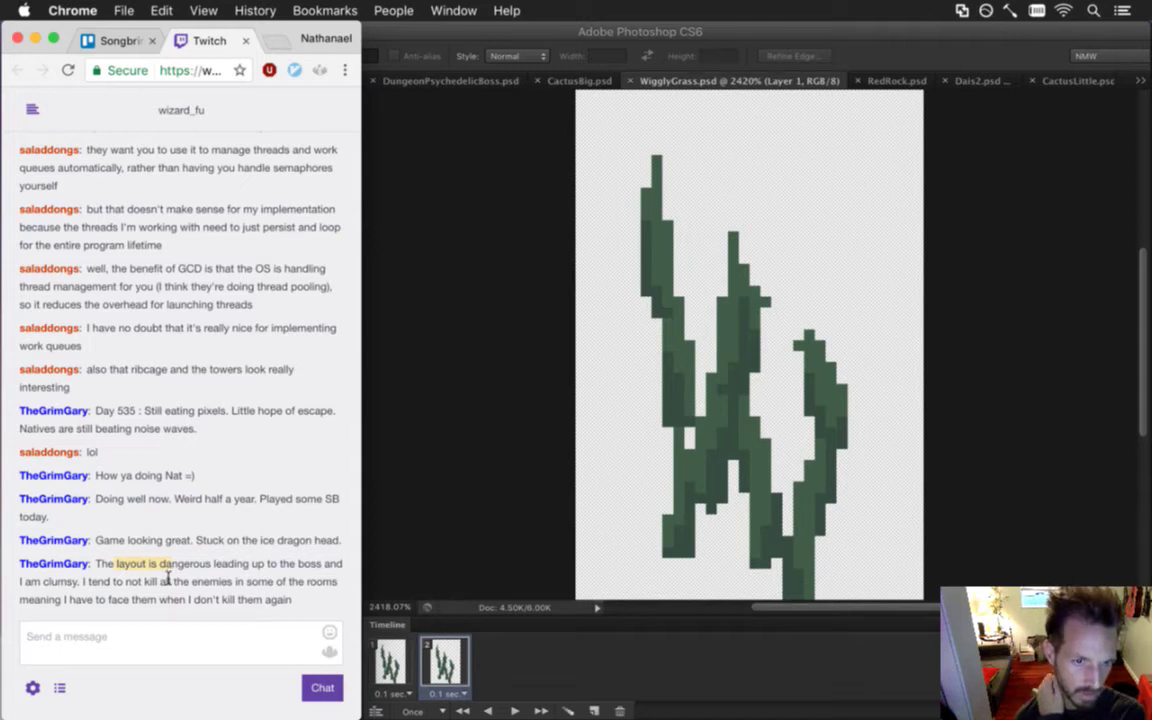
left_click_drag(113, 581, 203, 597)
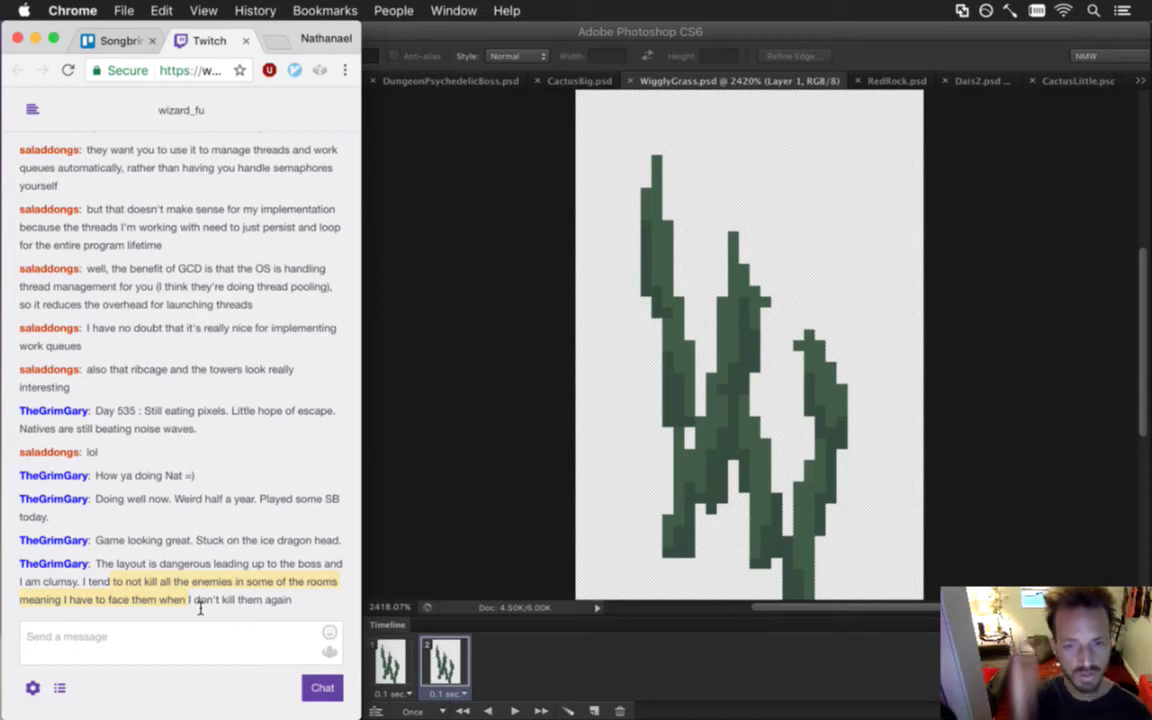
left_click(440, 412)
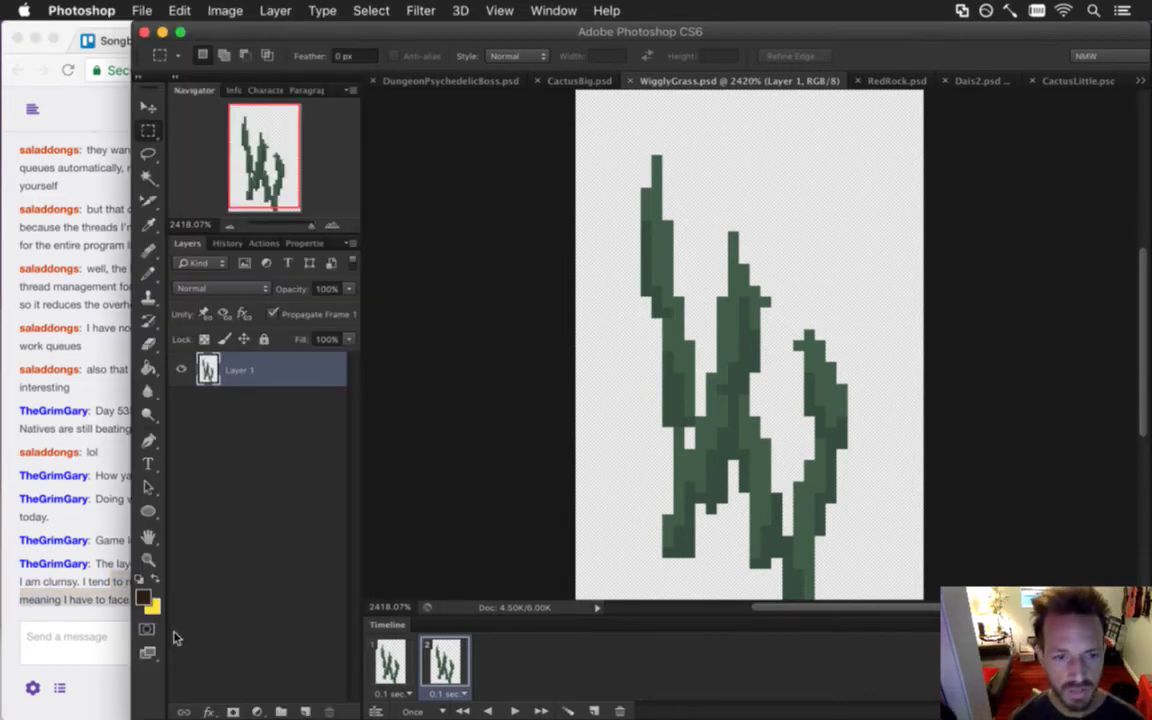
left_click(82, 598)
left_click_drag(160, 565, 320, 566)
left_click(423, 536)
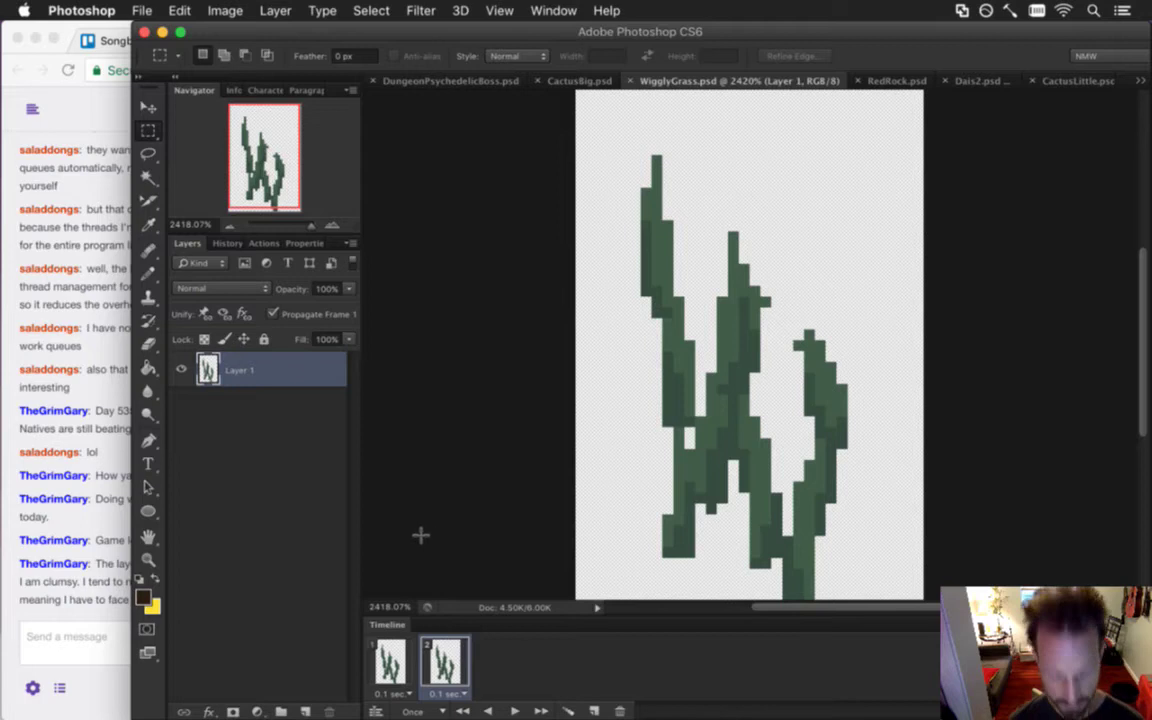
Duplicate the grass layer and make only the copy visible in the second animation frame.
key("super+j")
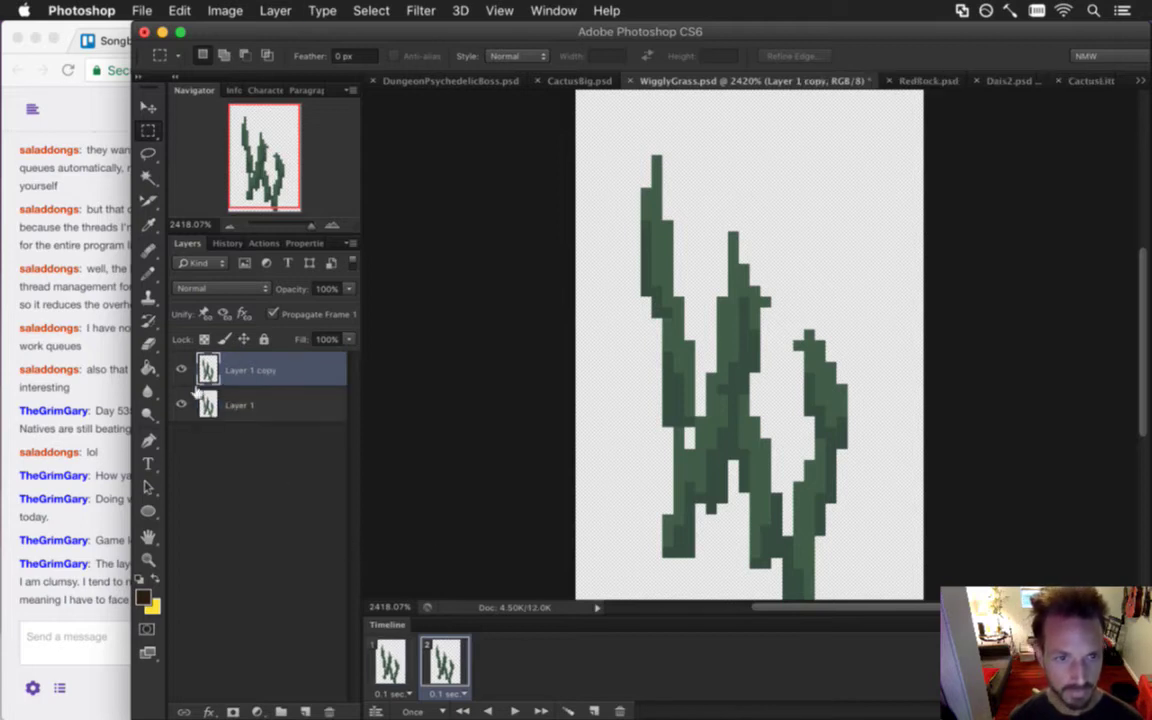
left_click(397, 662)
left_click(445, 662)
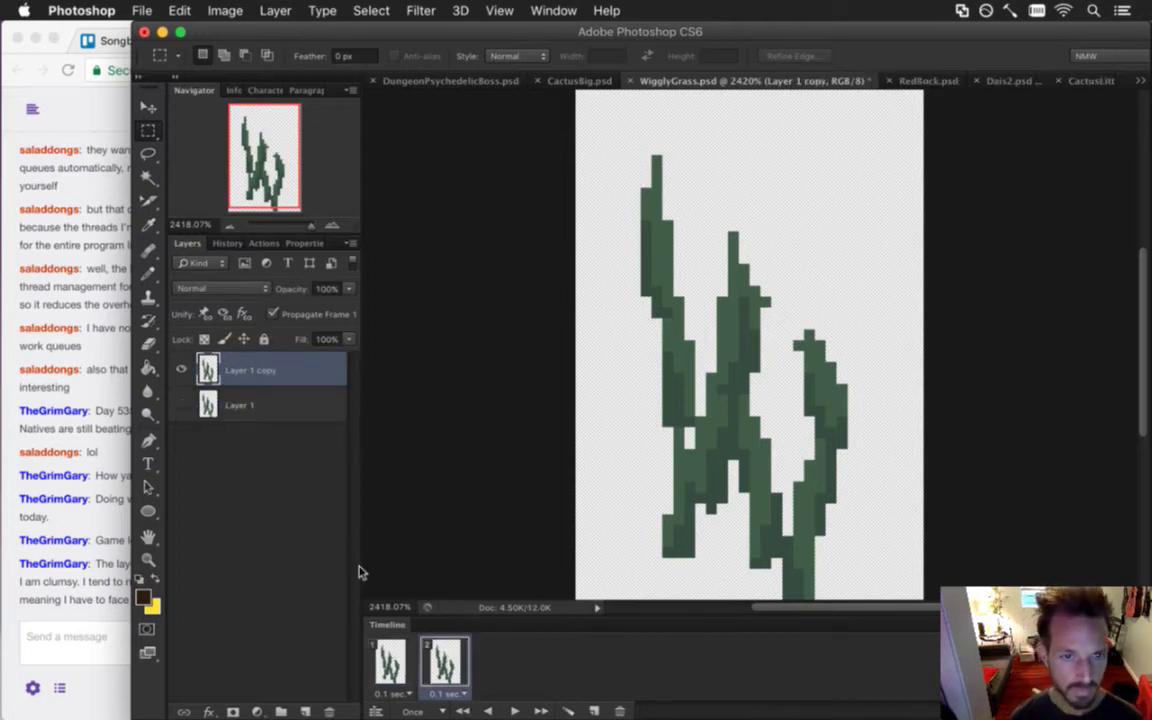
Shift the upper part of the leftmost grass blade one pixel to the right on the copied layer.
left_click_drag(608, 132, 707, 293)
key("v")
key("Right")
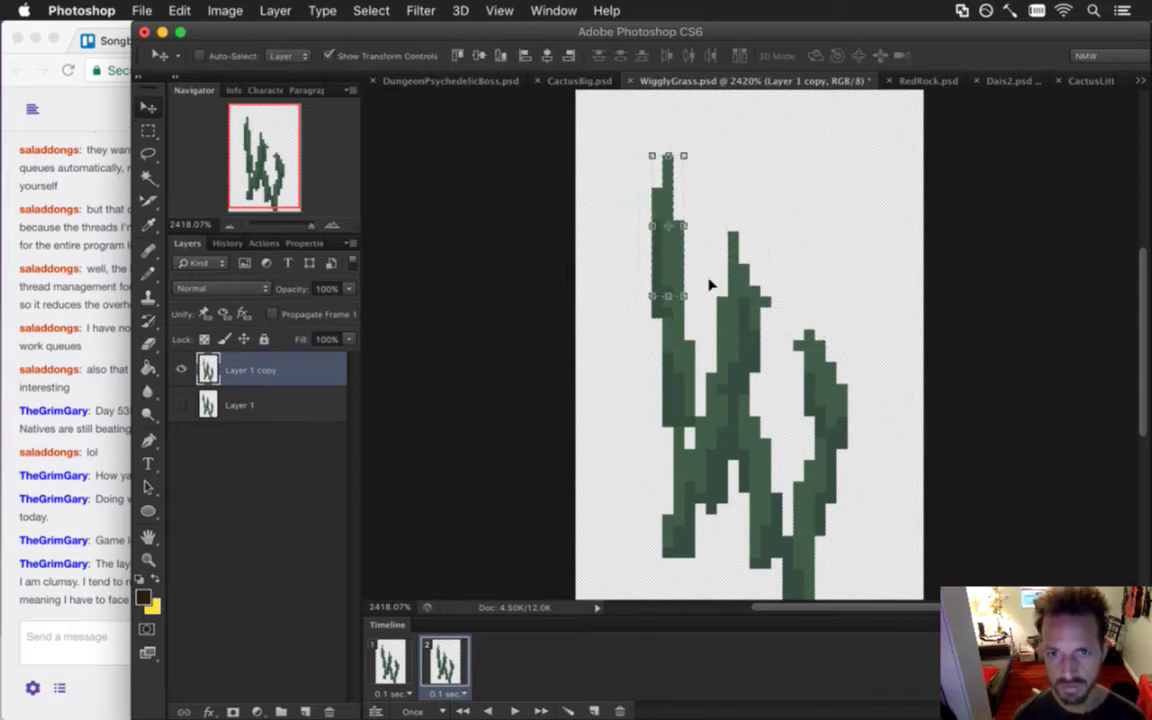
Shift the upper part of the middle grass blade one pixel right and its very tip one pixel further.
key("m")
left_click_drag(717, 198, 779, 270)
key("v")
key("Right")
key("m")
left_click(776, 270)
left_click_drag(706, 212, 755, 242)
key("v")
key("m")
Shift the top of the rightmost grass blade one pixel to the right and clear the selection.
left_click_drag(781, 308, 853, 372)
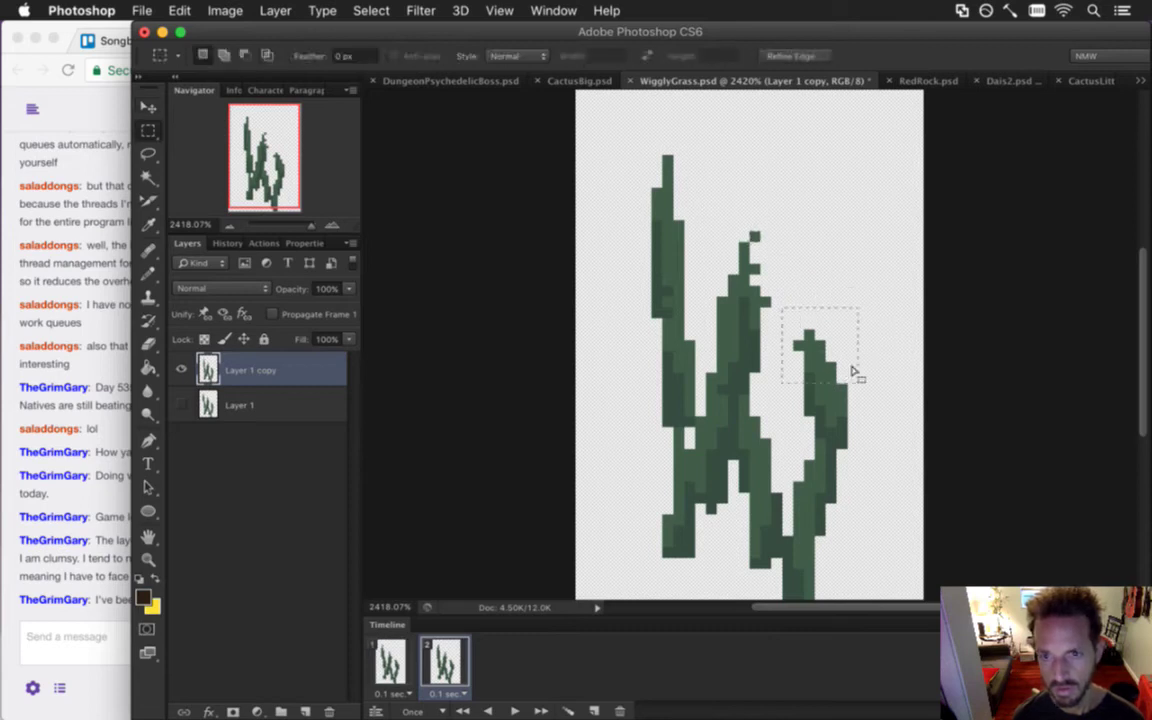
key("v")
key("Right")
key("m")
left_click(851, 266)
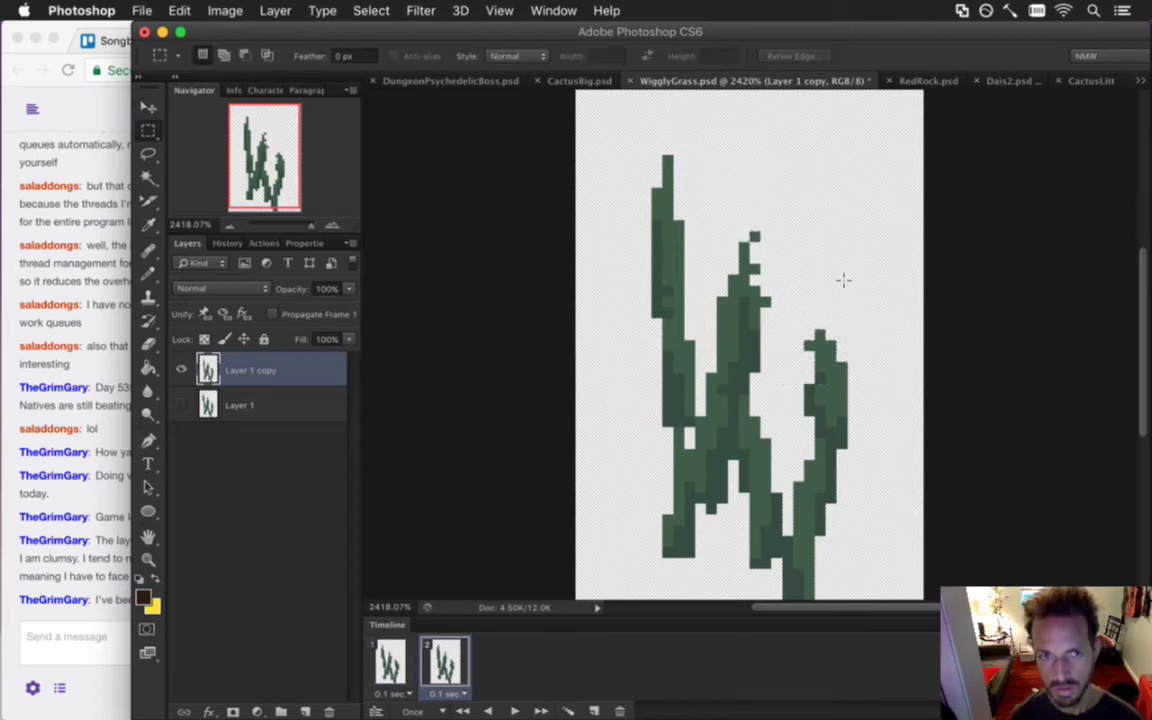
Save WigglyGrass.psd and render all frames again as a PNG sequence into the sheets Shadow folder, keeping the existing render settings.
key("super+s")
key("super+alt+shift+r")
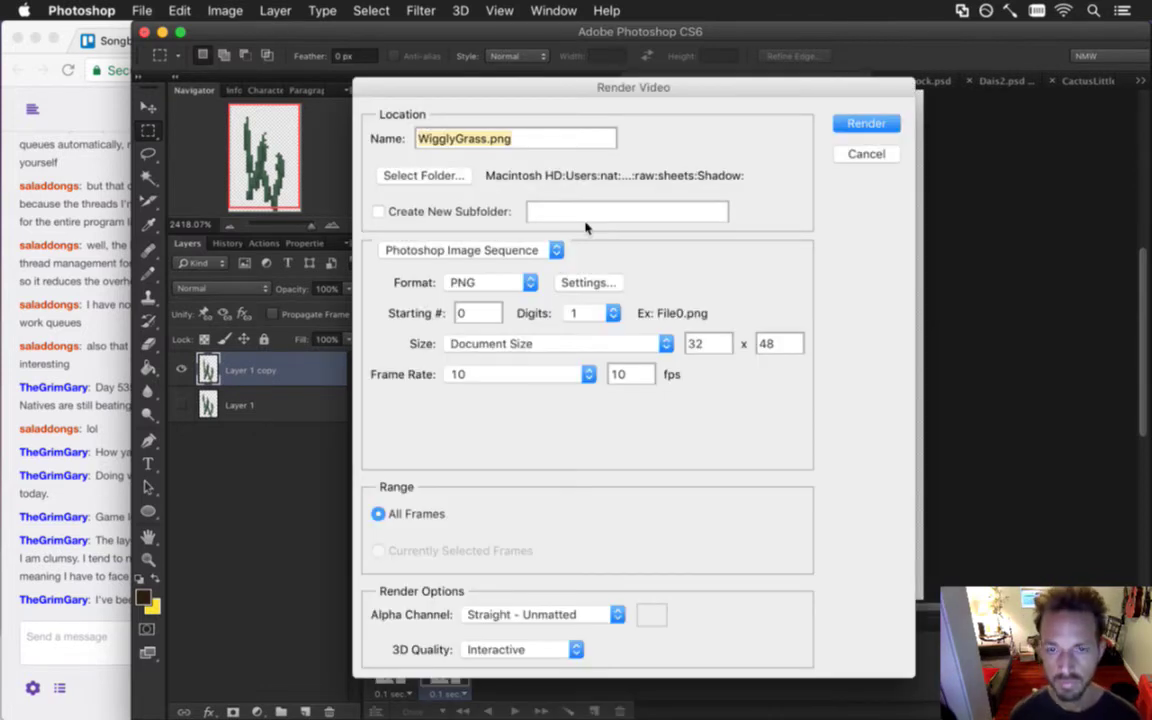
key("Return")
key("Return")
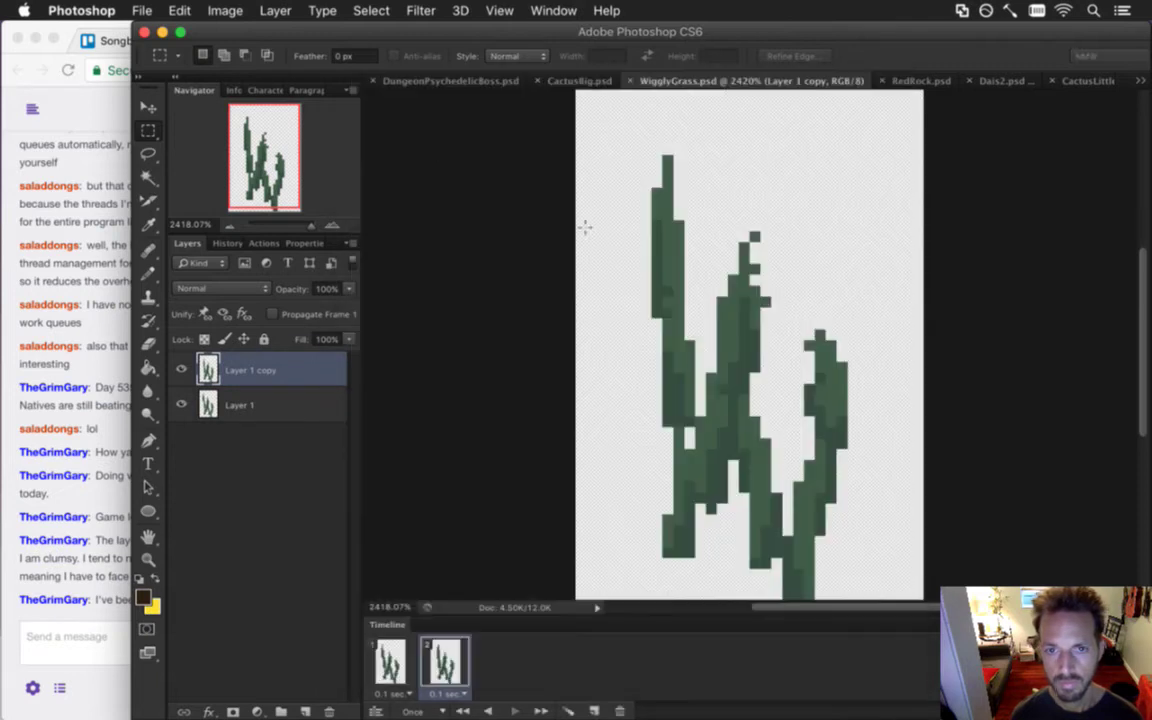
Switch to the Twitch chat in Chrome, read the viewer's latest message about cacti, and return to Photoshop.
left_click(56, 545)
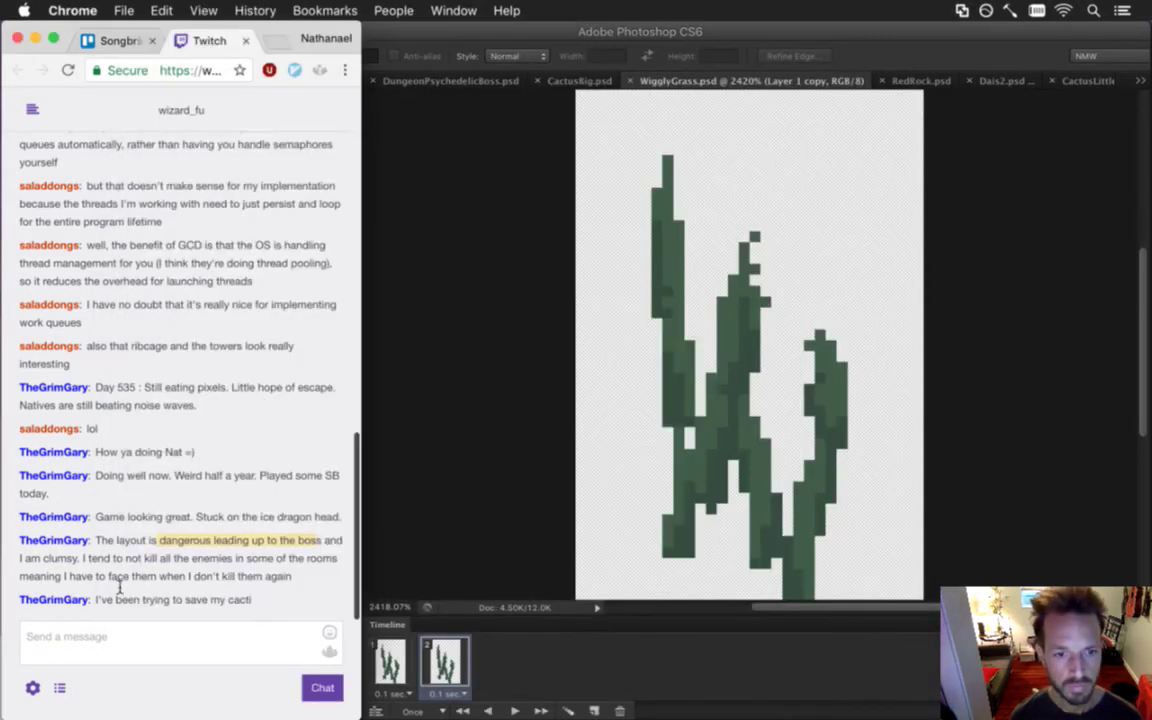
left_click_drag(142, 601, 226, 601)
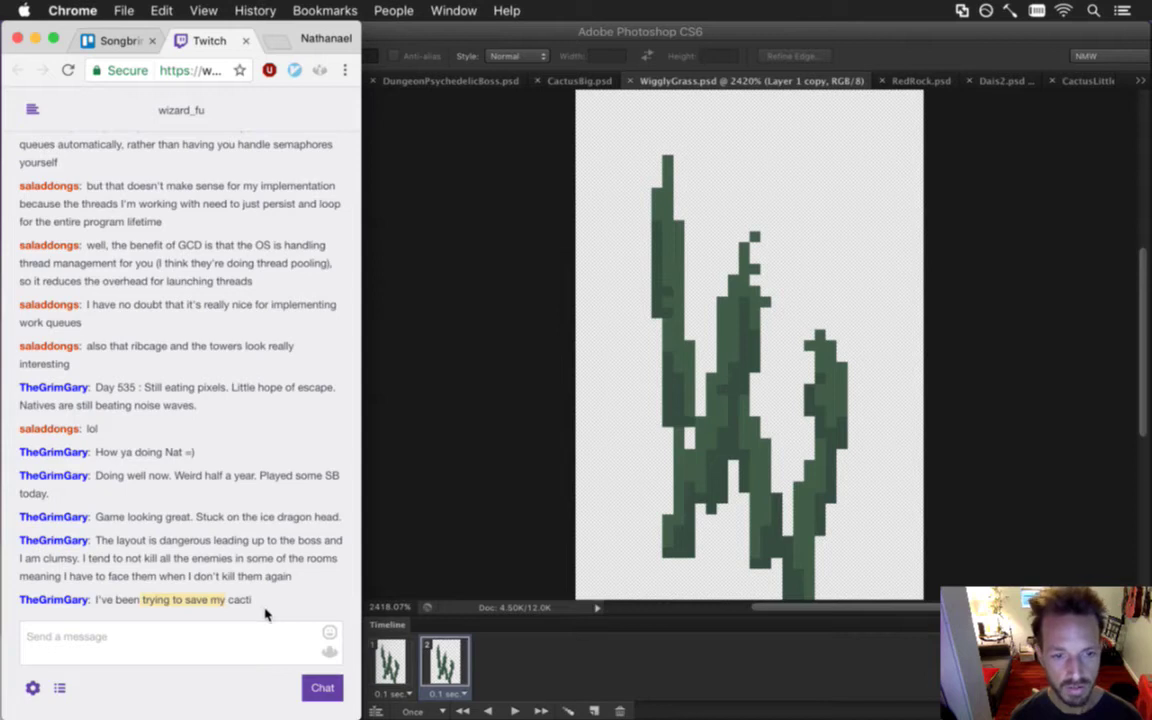
left_click_drag(239, 602, 174, 602)
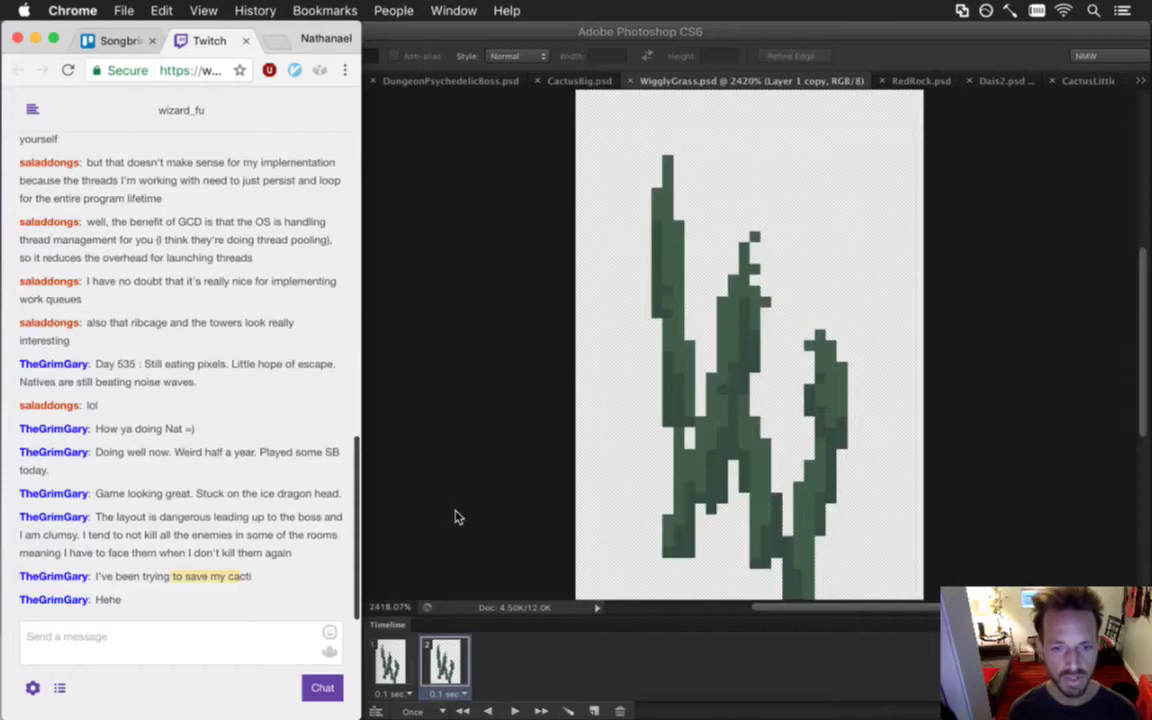
left_click_drag(114, 578, 253, 578)
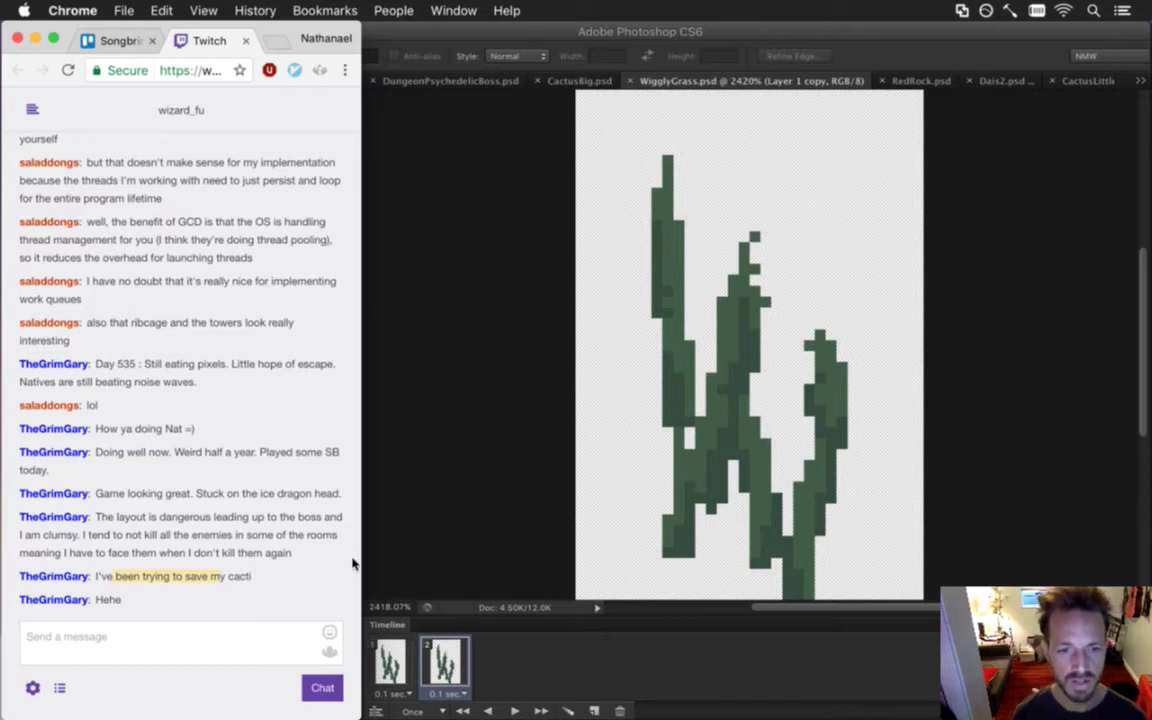
left_click(403, 493)
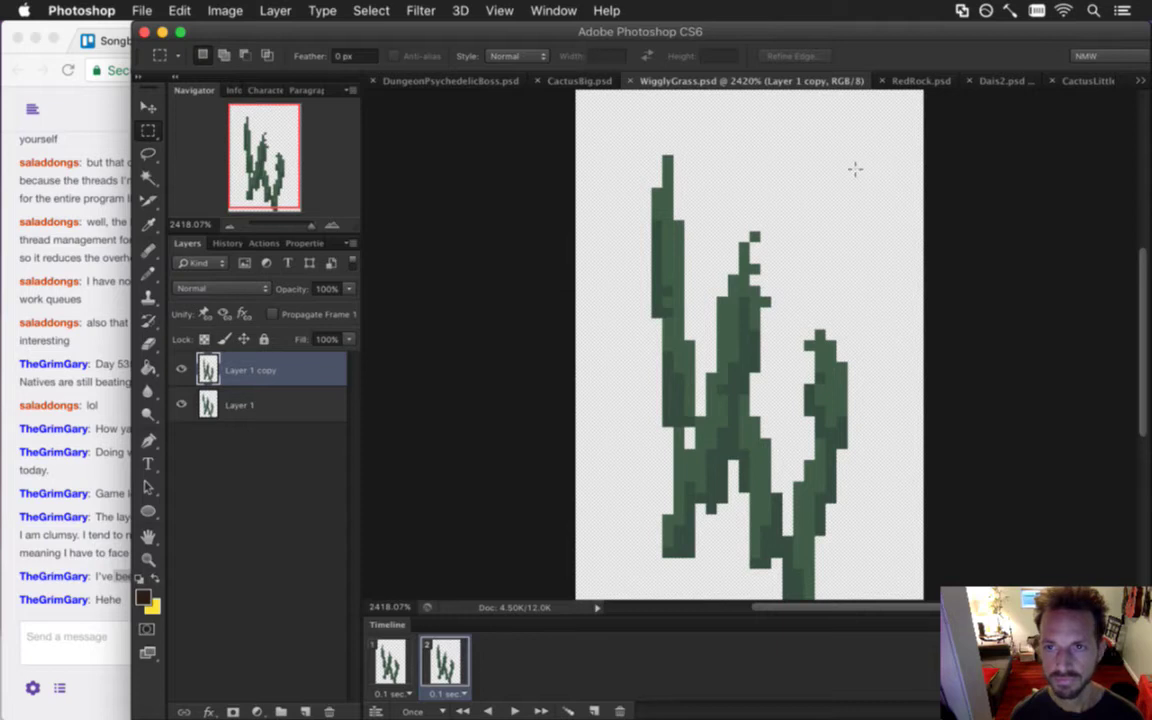
Export RedRock.psd for the web as a transparent PNG-24 named RedRock0.png in the Shadow folder.
left_click(915, 80)
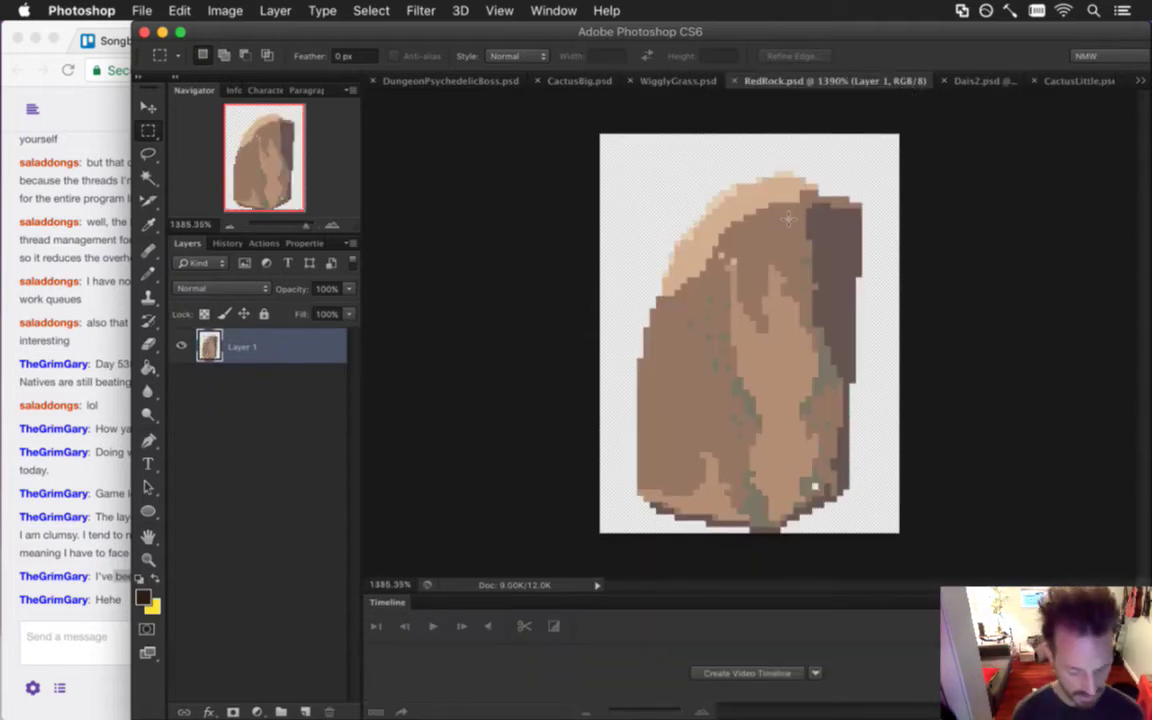
key("ctrl+z")
key("super+alt+shift+s")
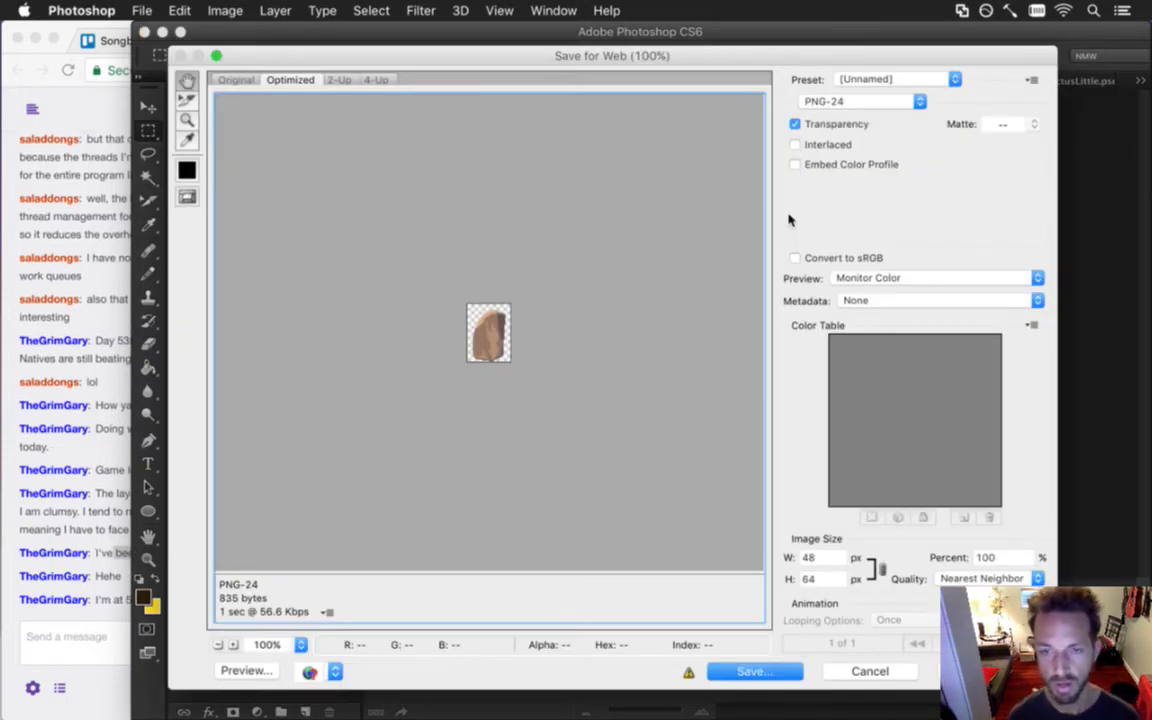
key("Return")
key("Right")
type("0")
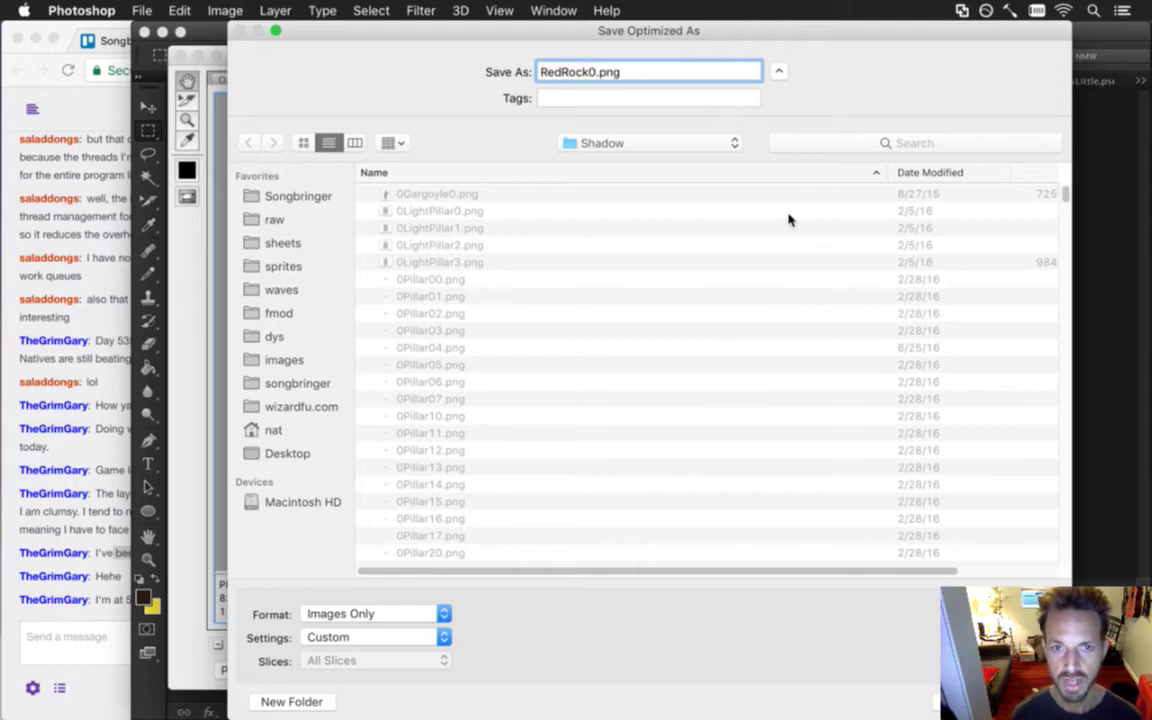
key("Return")
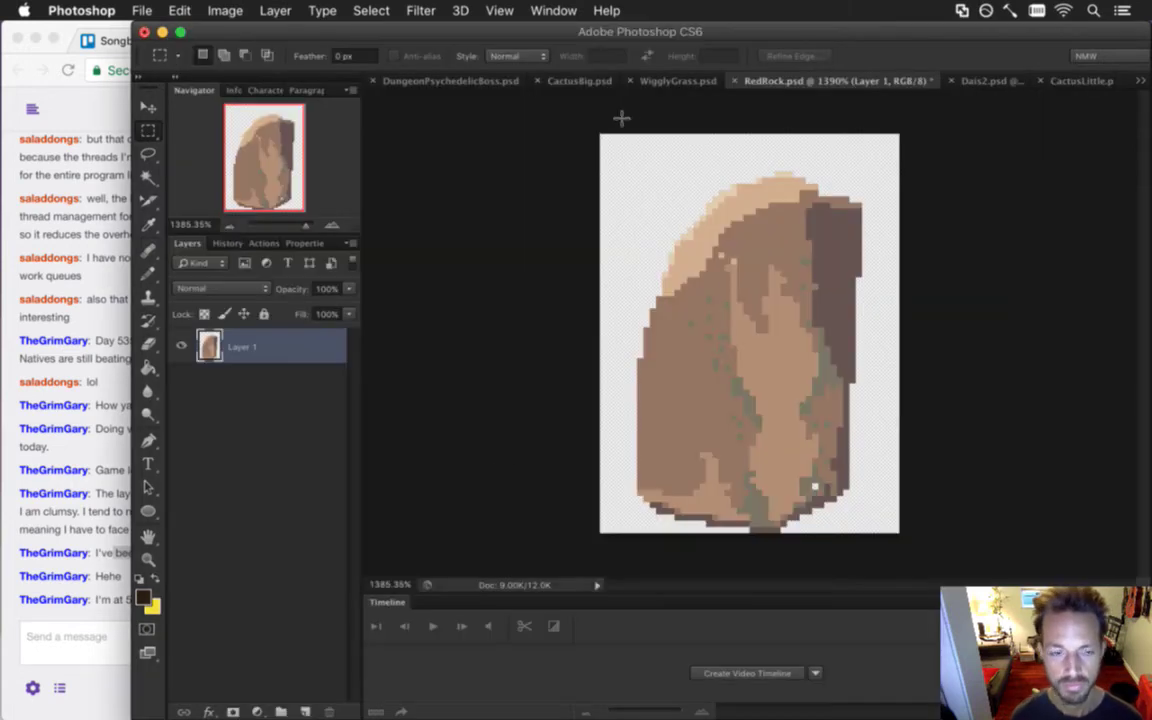
Read the newest Twitch chat message about pouches in Chrome and return to Photoshop.
left_click(126, 562)
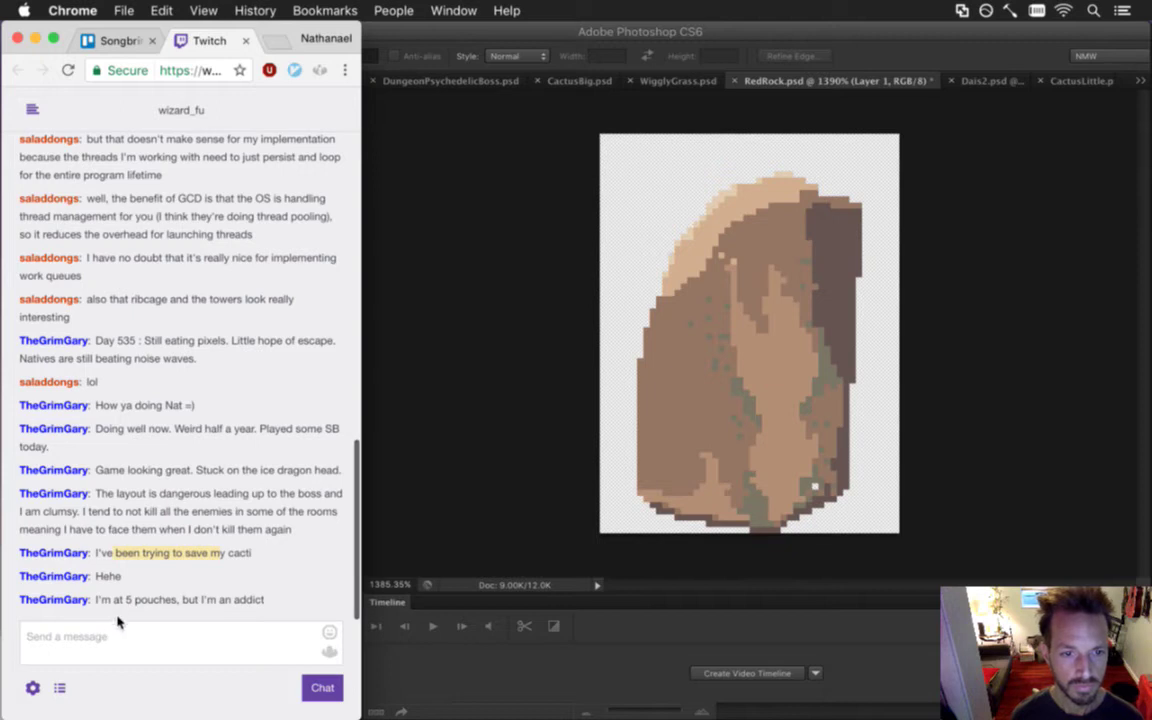
left_click_drag(97, 604, 187, 611)
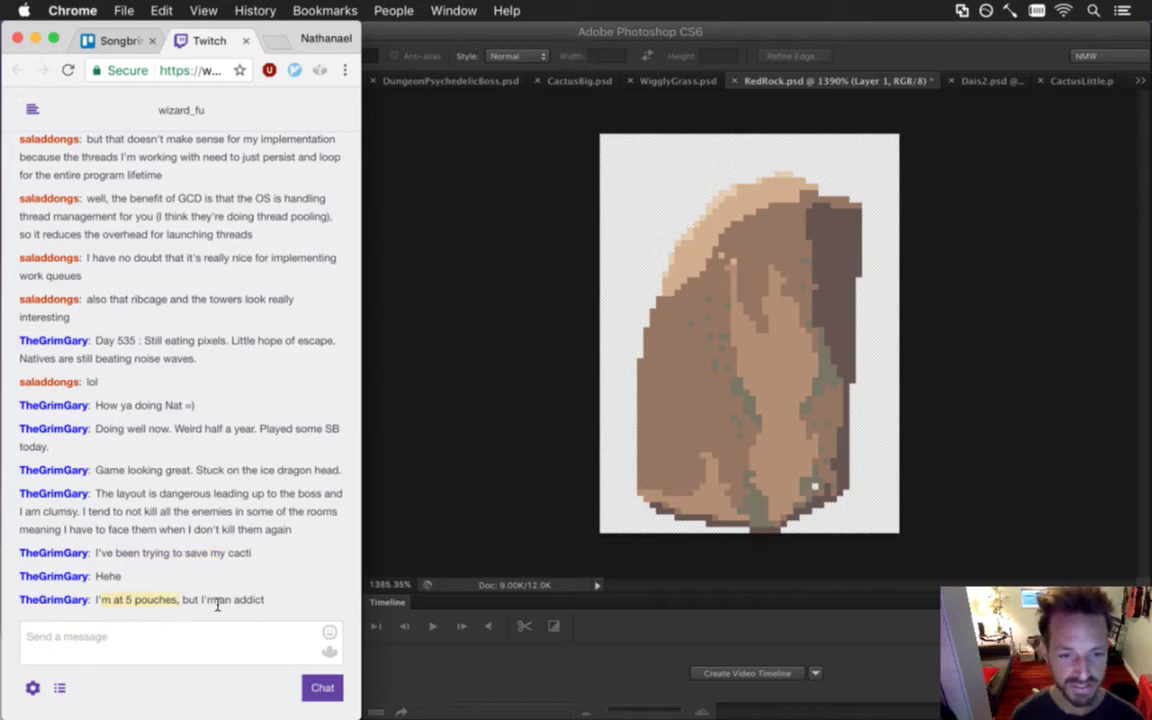
left_click_drag(262, 604, 200, 604)
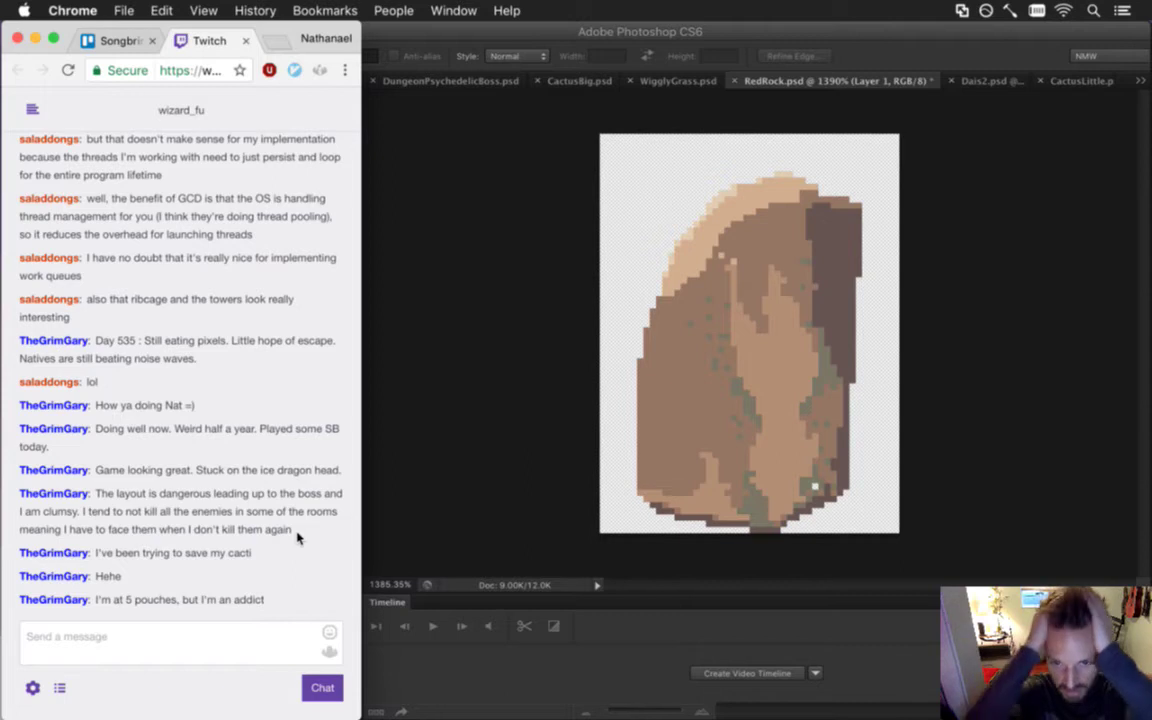
left_click(437, 476)
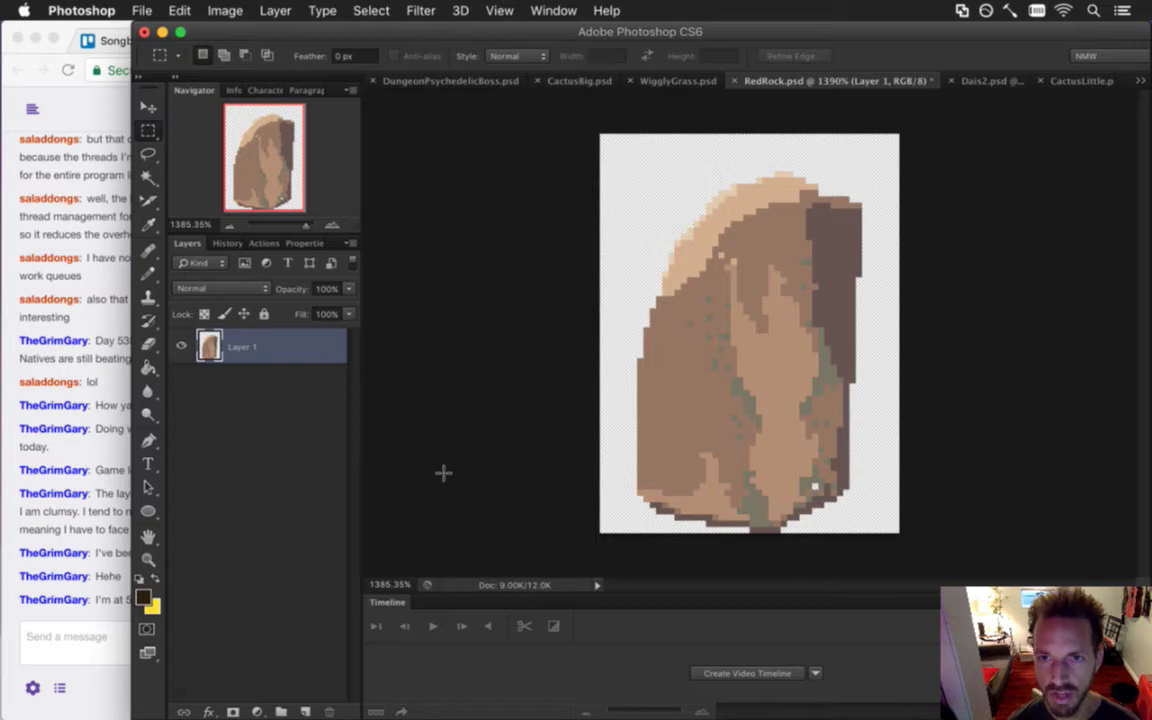
Set up a frame animation in CactusLittle.psd and give its first frame a 0.1 second delay.
left_click(982, 80)
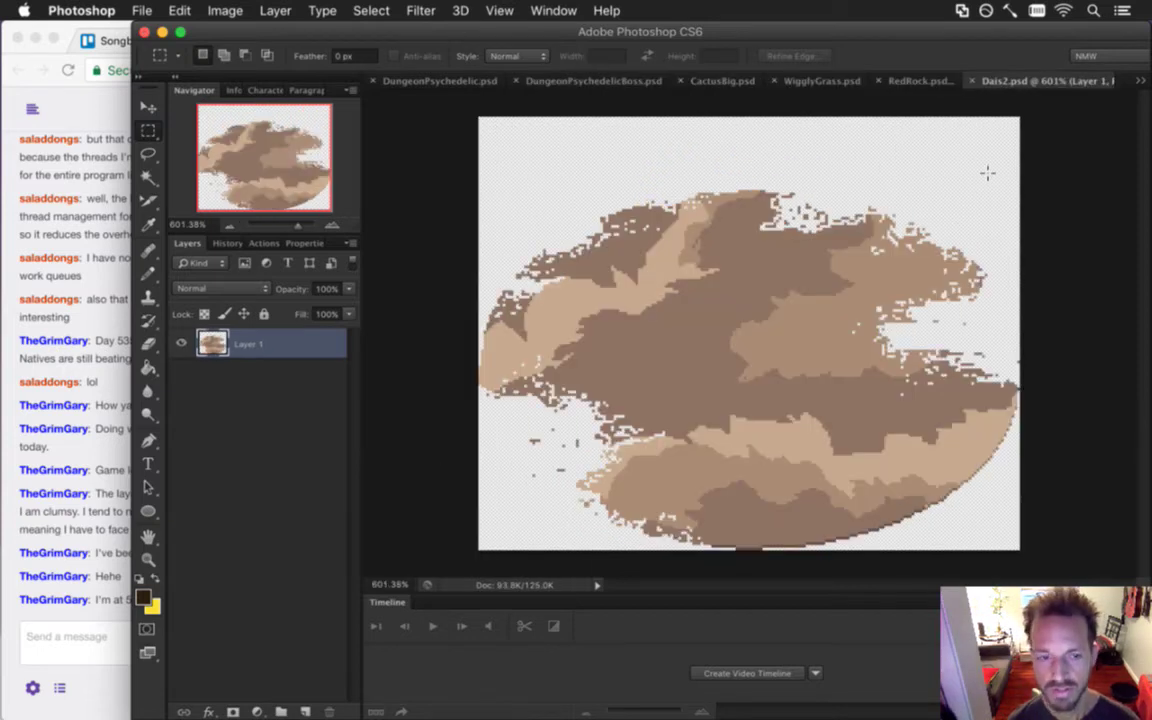
left_click(1138, 80)
left_click(1078, 183)
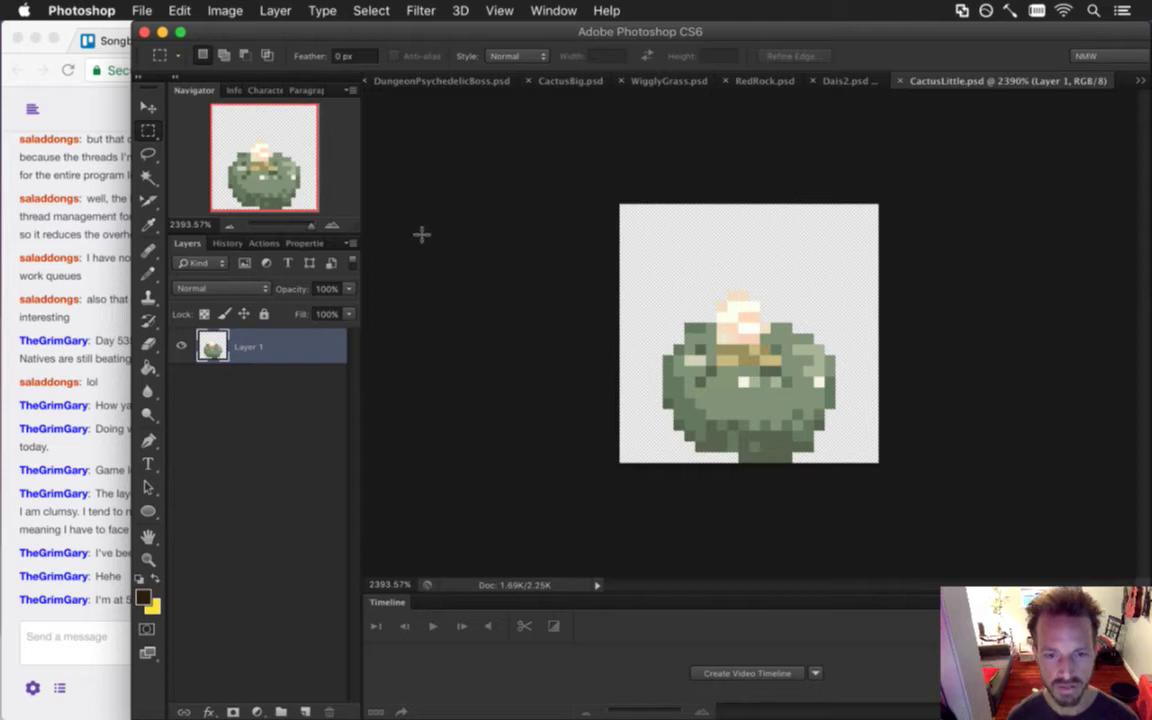
left_click(768, 675)
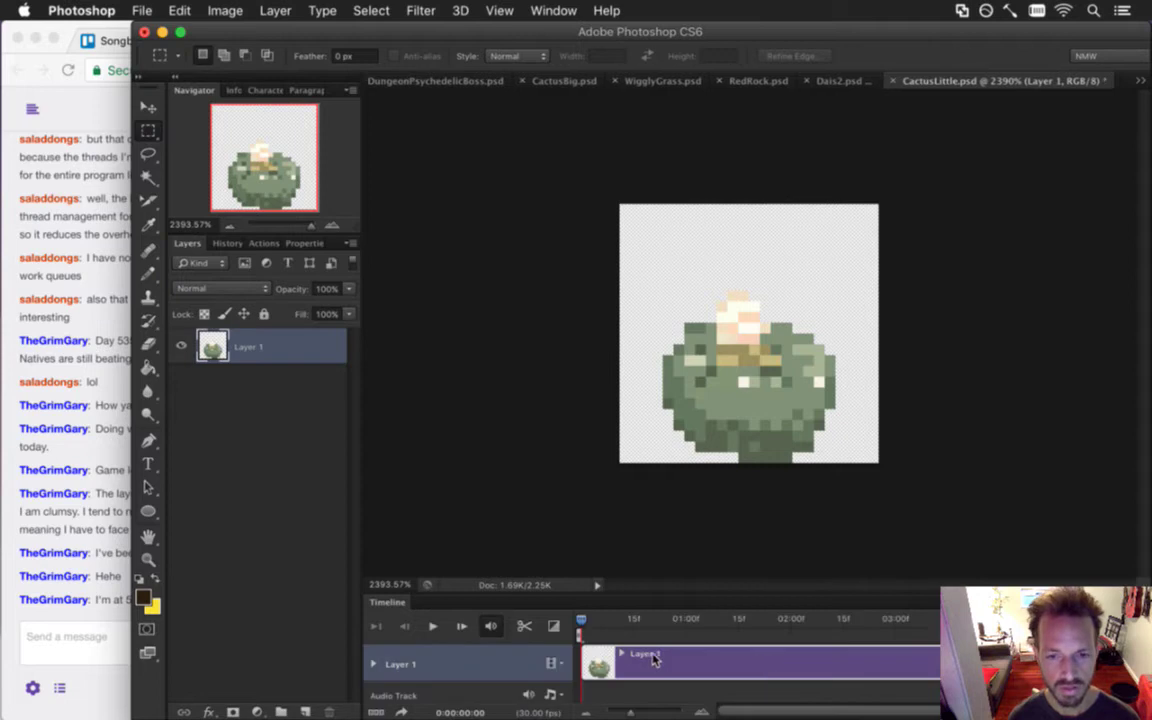
left_click(372, 711)
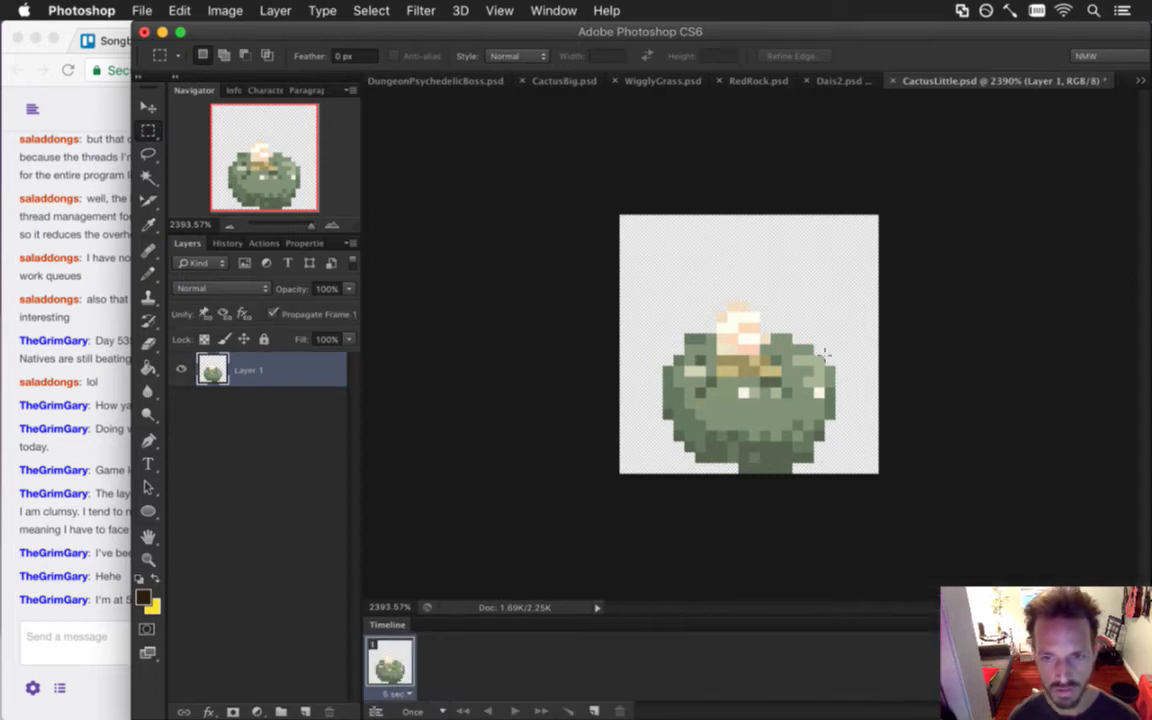
left_click(400, 692)
left_click(412, 577)
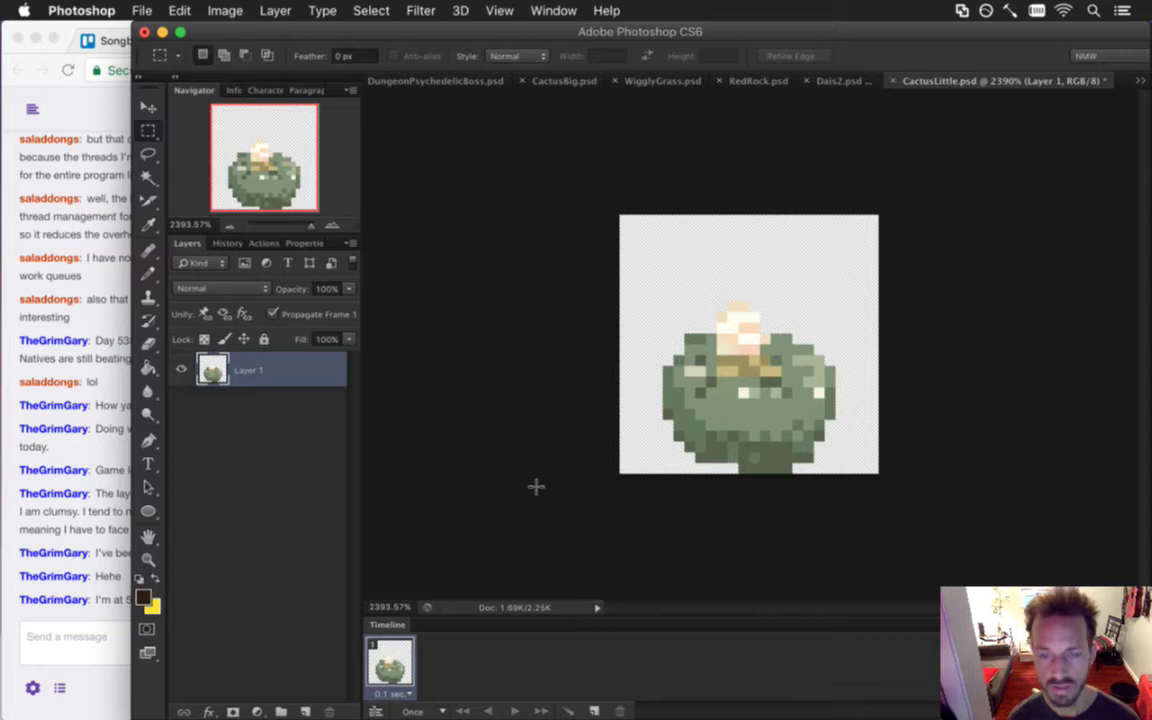
Duplicate the cactus frame, save, and render all frames as the PNG image sequence CactusLittle.png into the sheets Shadow folder.
left_click(594, 710)
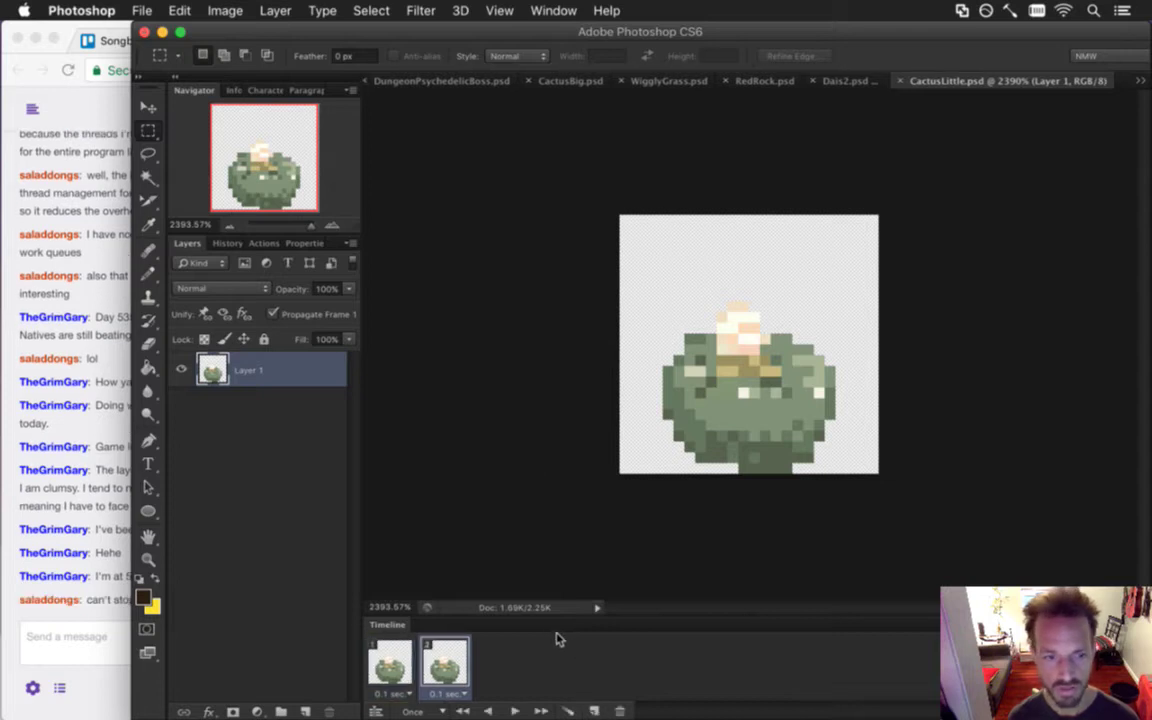
key("super+shift+alt+r")
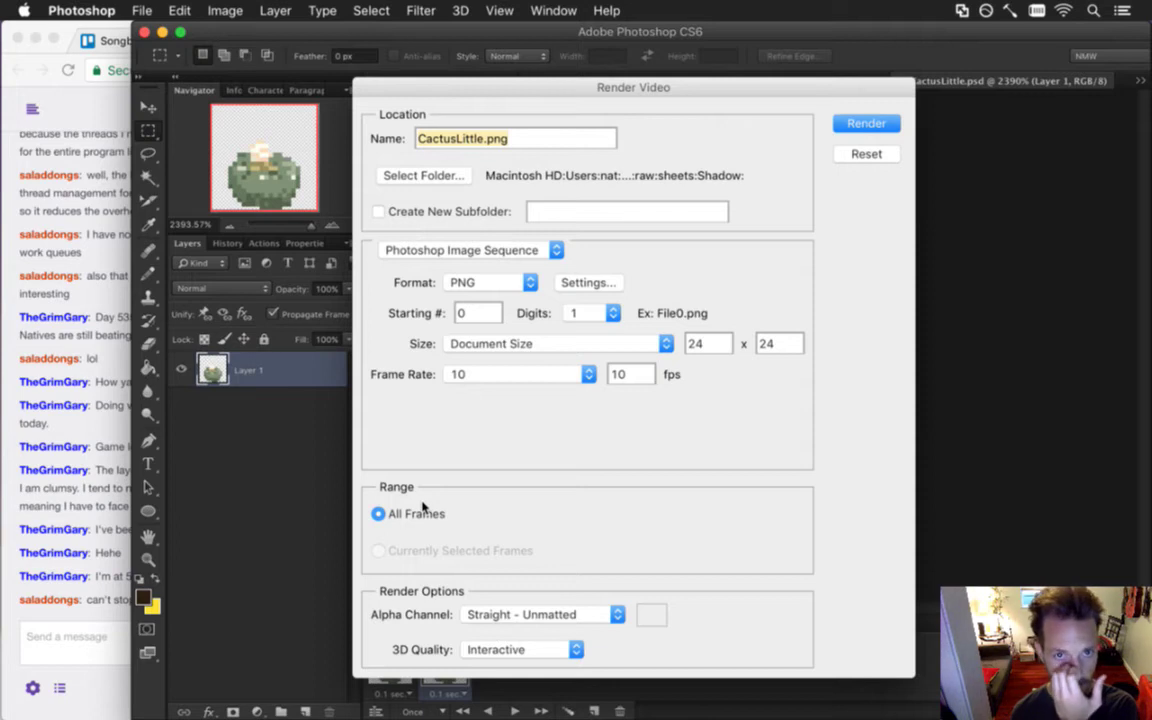
key("Return")
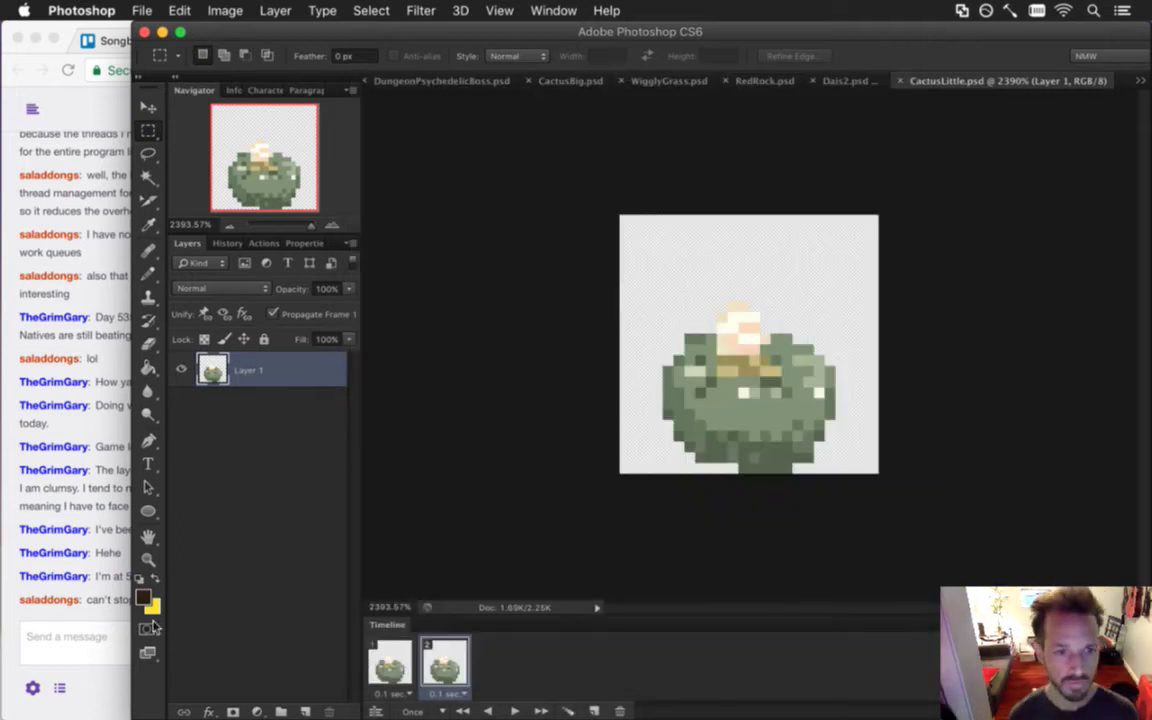
Read the latest Twitch chat message about peyote in Chrome and return to Photoshop.
left_click(103, 617)
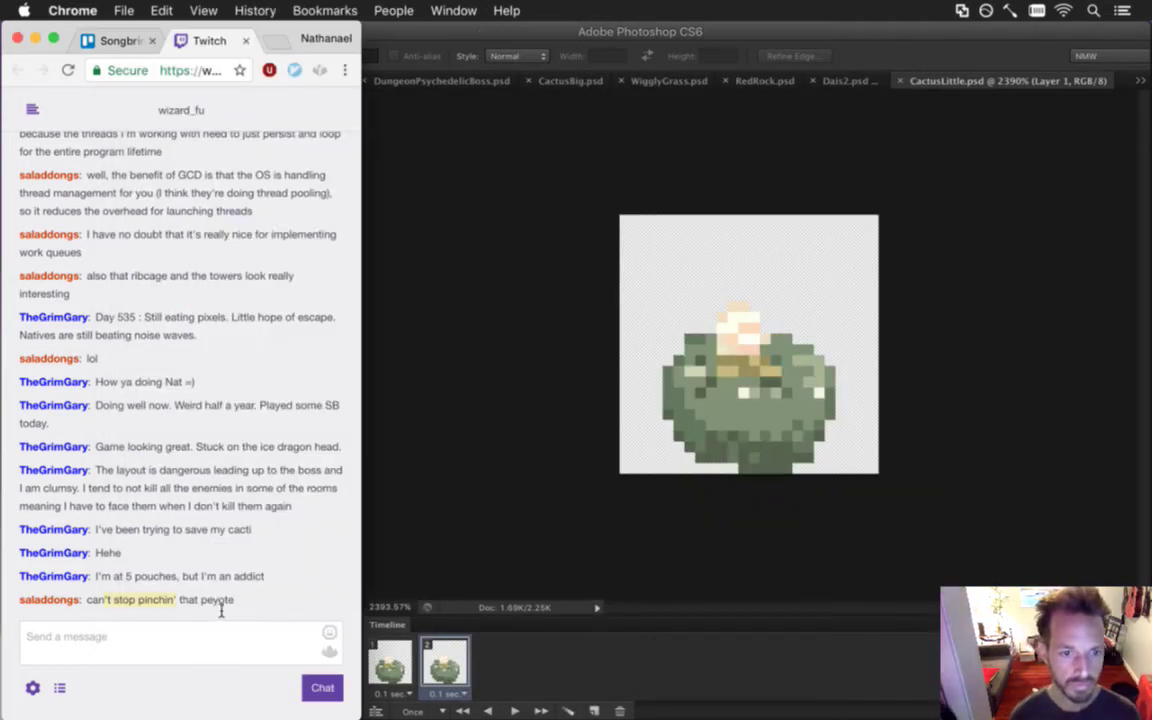
left_click_drag(125, 612, 271, 610)
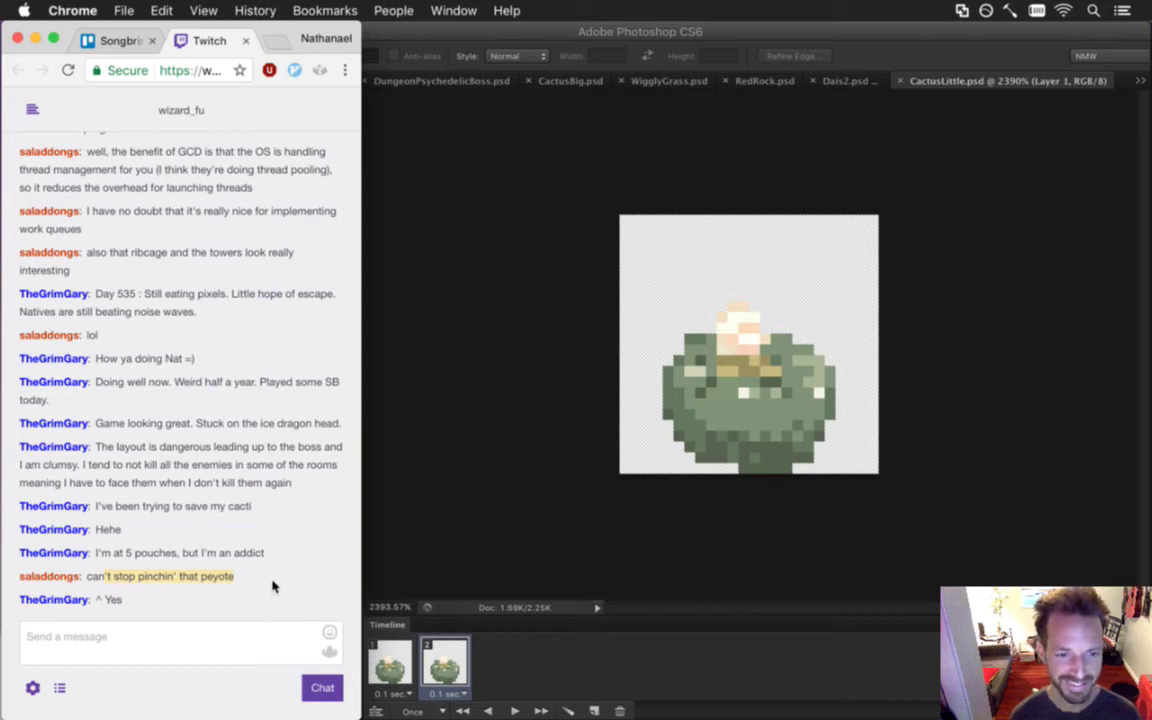
left_click(455, 518)
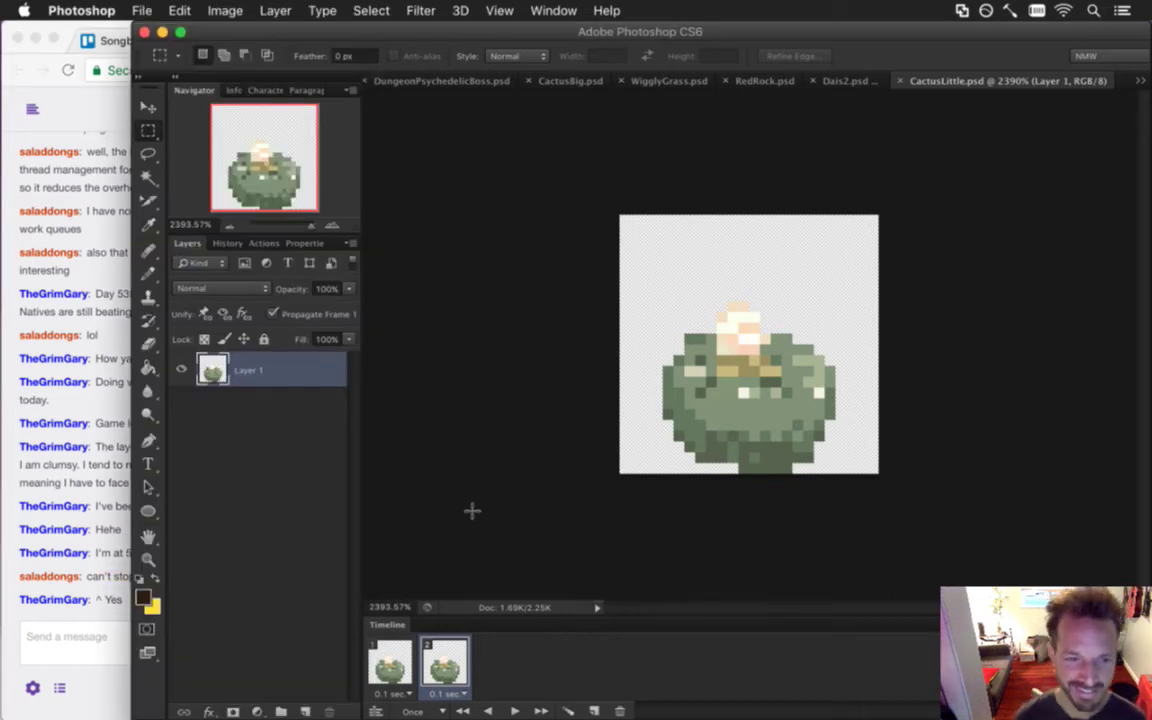
left_click_drag(545, 257, 851, 496)
left_click(664, 236)
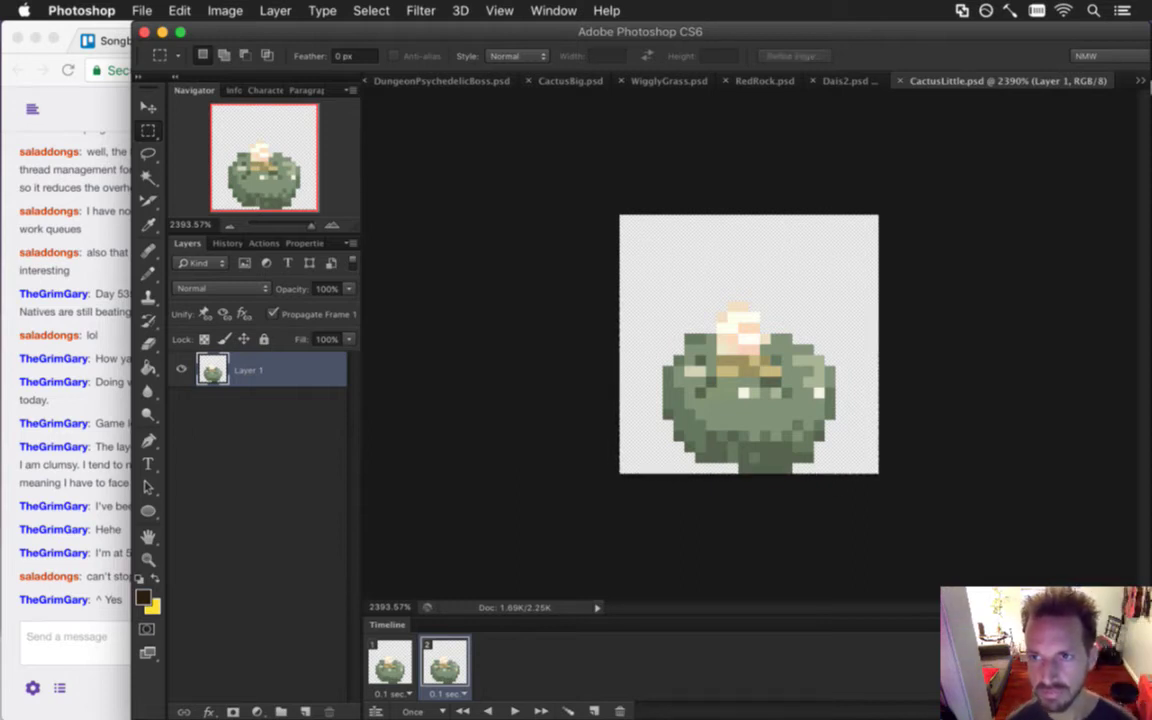
left_click(1140, 80)
left_click(794, 158)
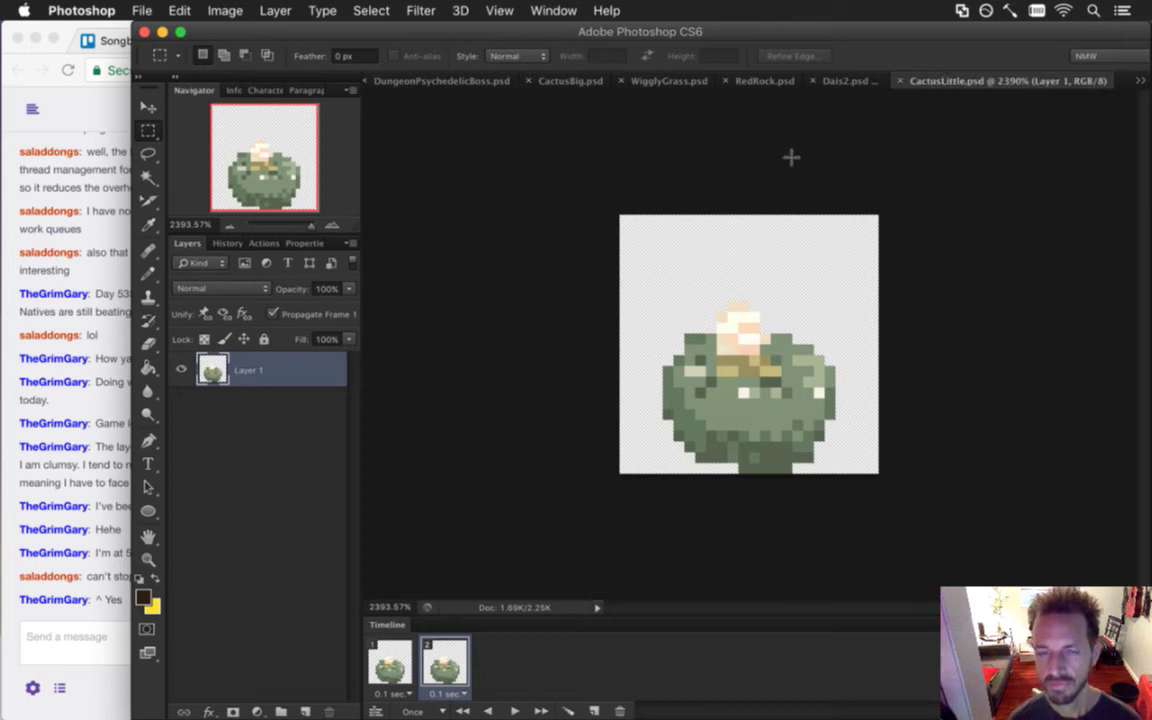
View DungeonPsychedelic.psd, switch to DungeonPsychedelicBoss.psd and clear its selection.
left_click(1140, 80)
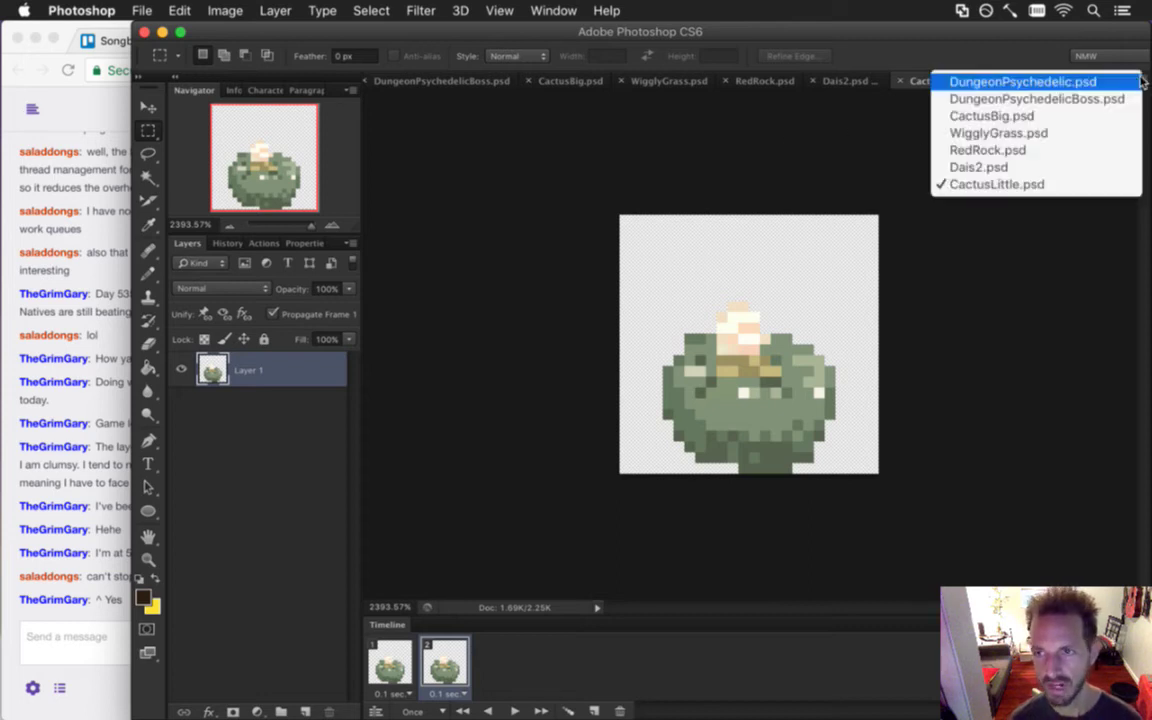
left_click(1057, 82)
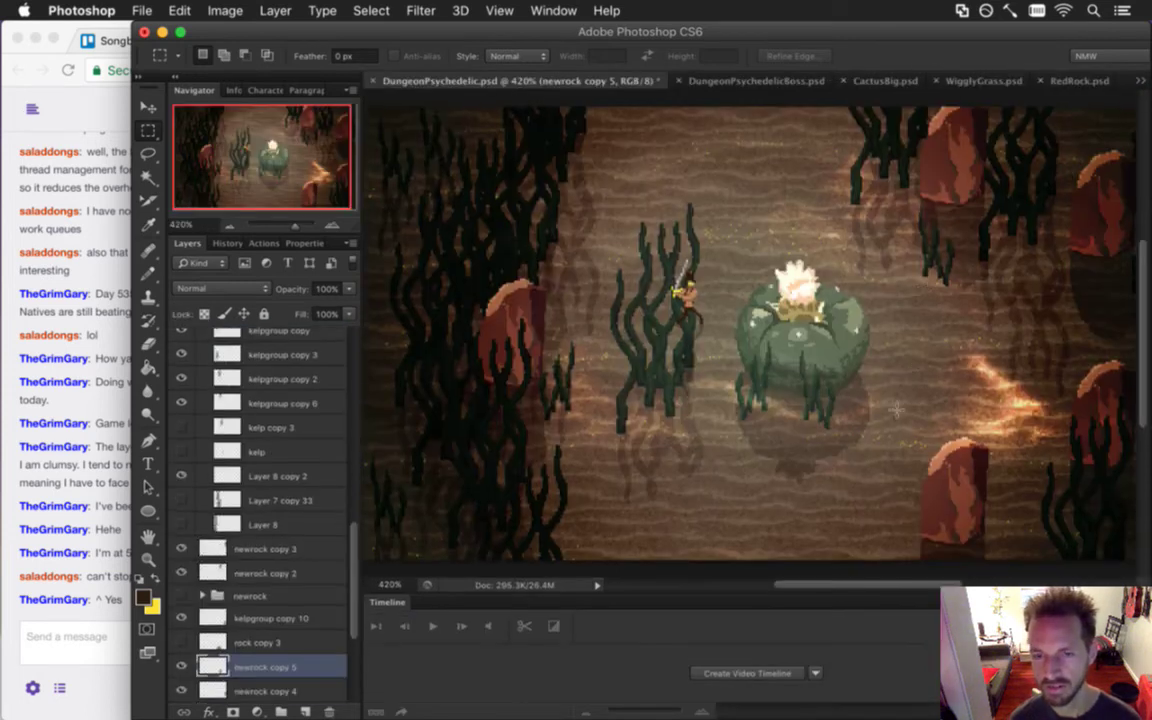
left_click(730, 83)
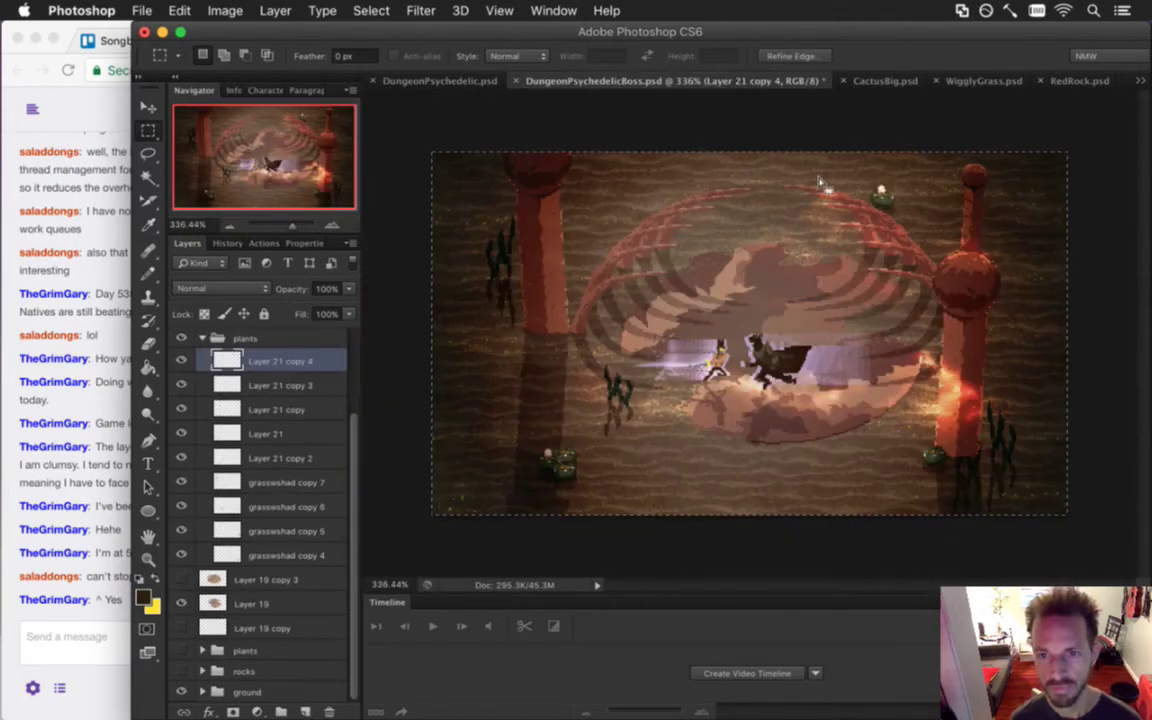
key("super+d")
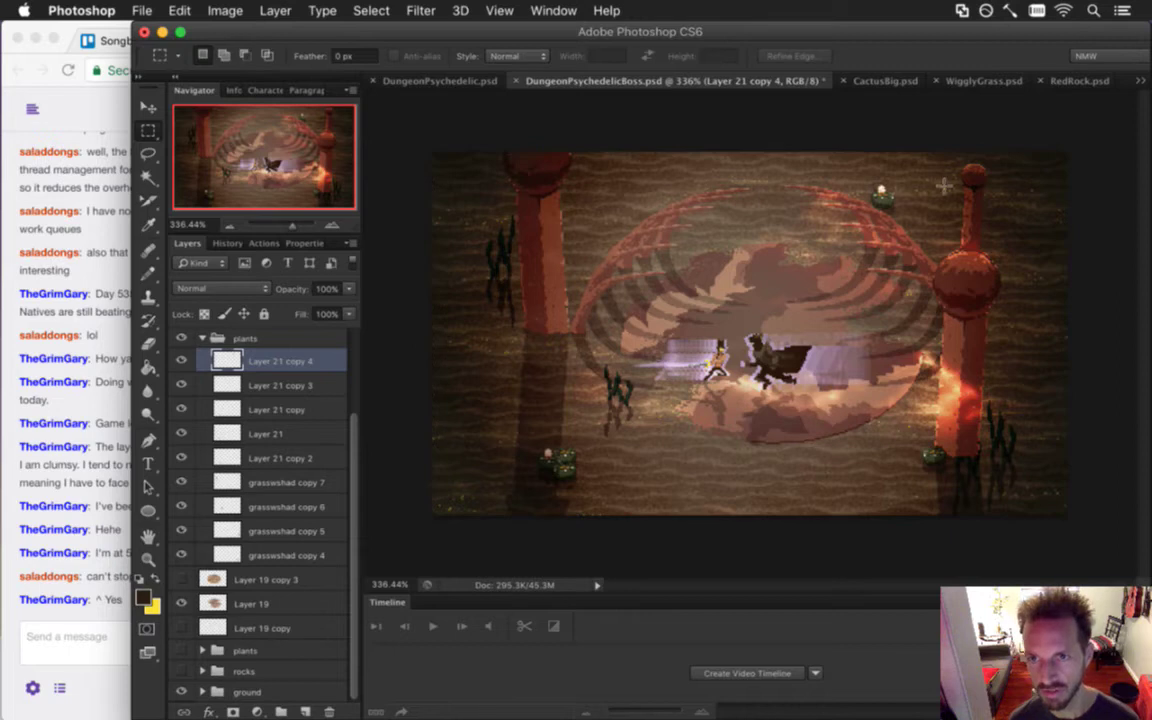
Check the topmost plant layer by toggling its visibility, and collapse the expanded plants group.
scroll(345, 475, "up", 3)
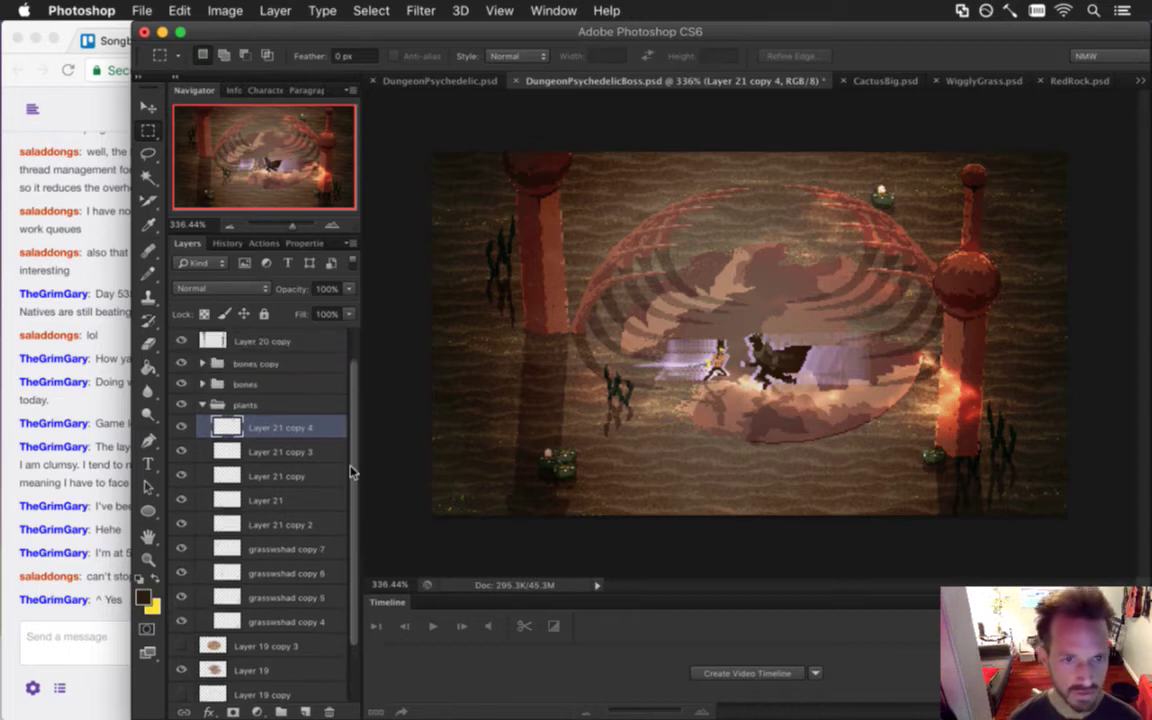
scroll(352, 455, "up", 1)
left_click(182, 447)
left_click(182, 447)
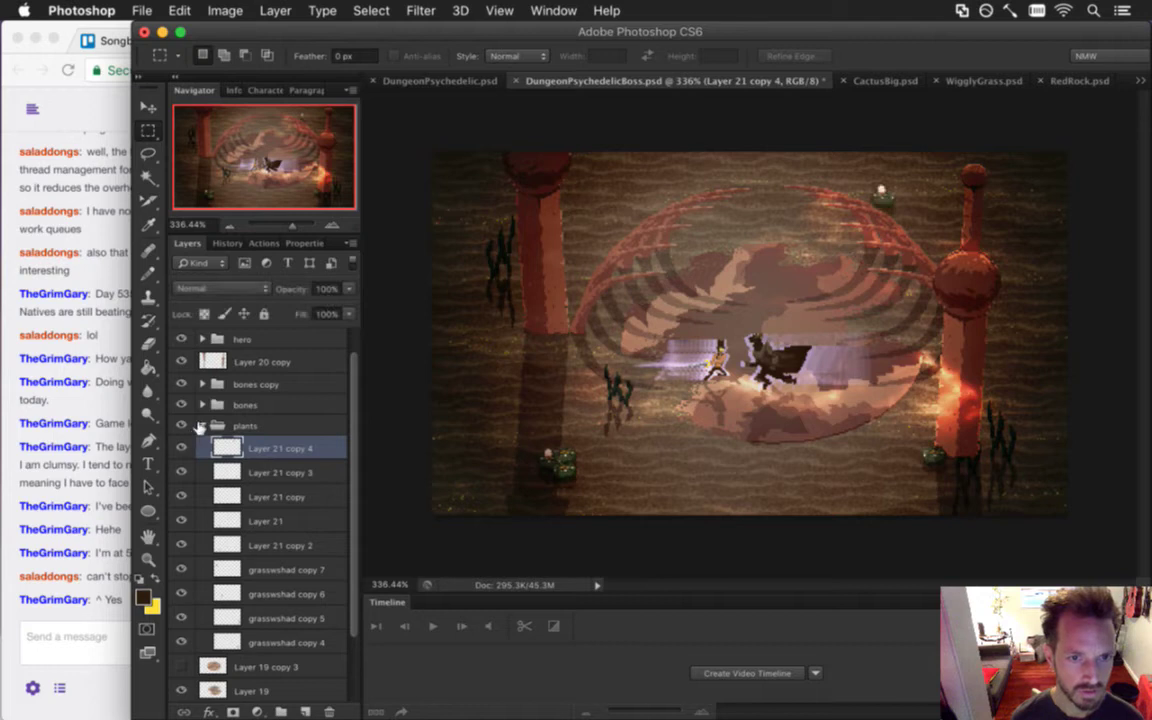
left_click(202, 424)
Copy the whole pillar artwork from Layer 20 copy and paste it into a new transparent 329 x 240 pixel document.
left_click(242, 383)
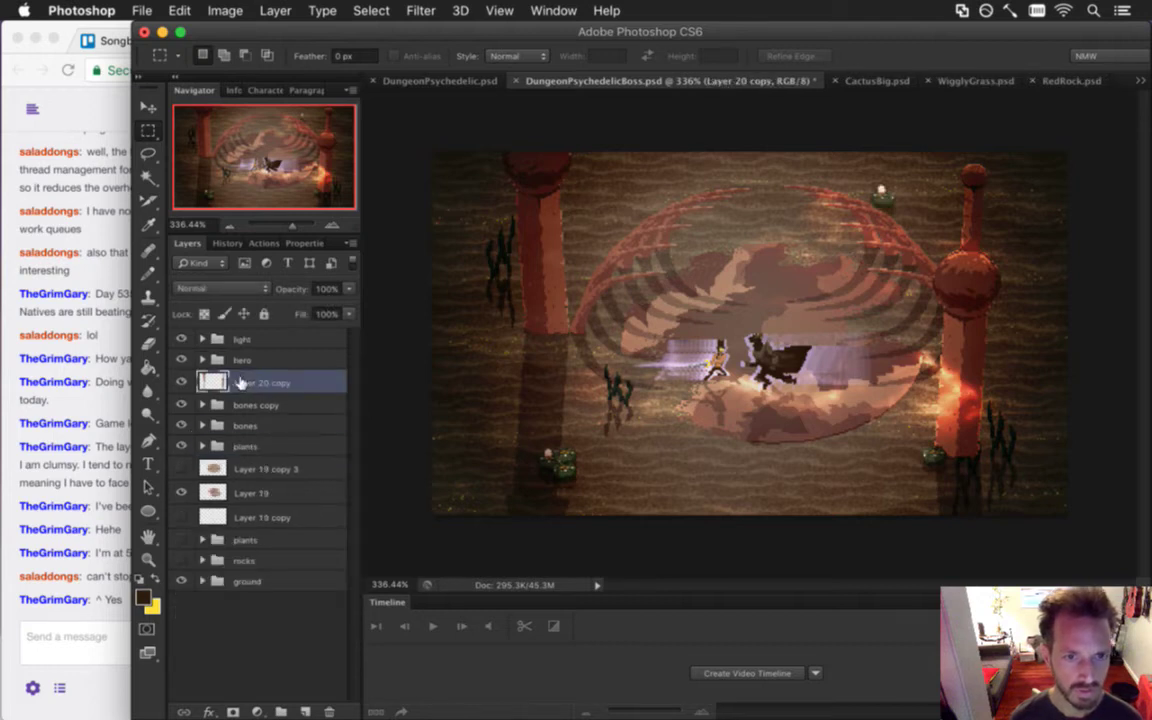
key("ctrl+a")
key("ctrl+c")
key("ctrl+n")
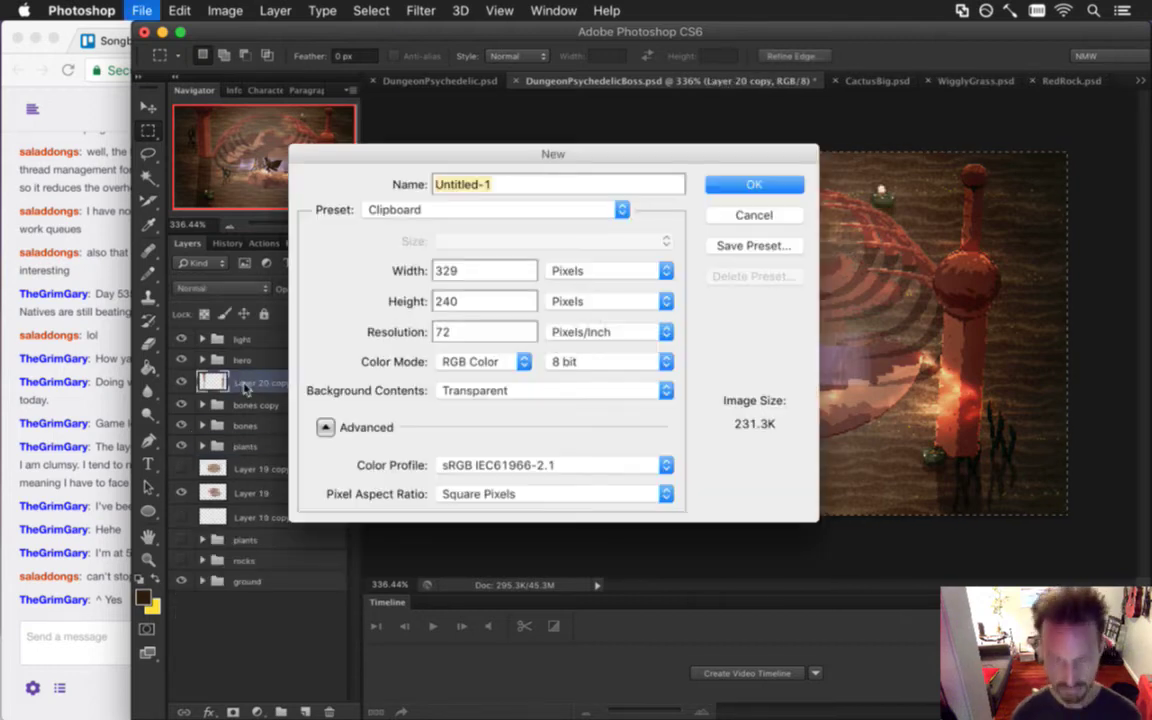
key("Return")
key("ctrl+v")
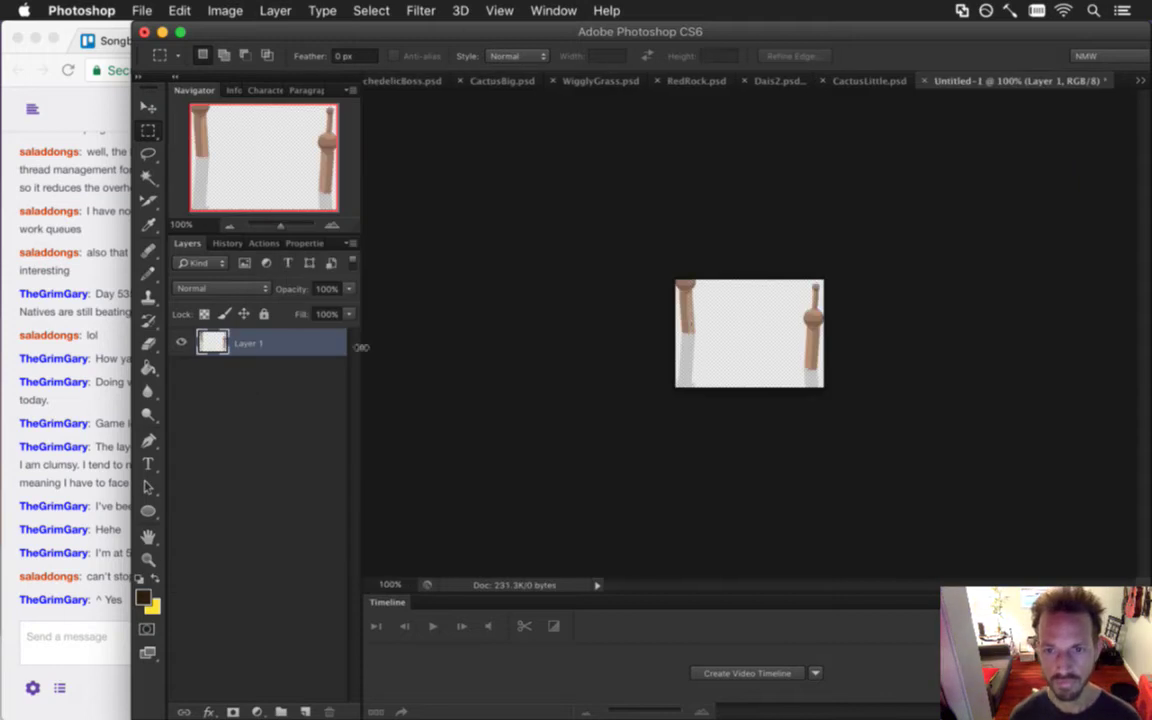
Delete the cut-off left pillar together with its grey shadow, and clear the selection.
left_click_drag(719, 329, 819, 380)
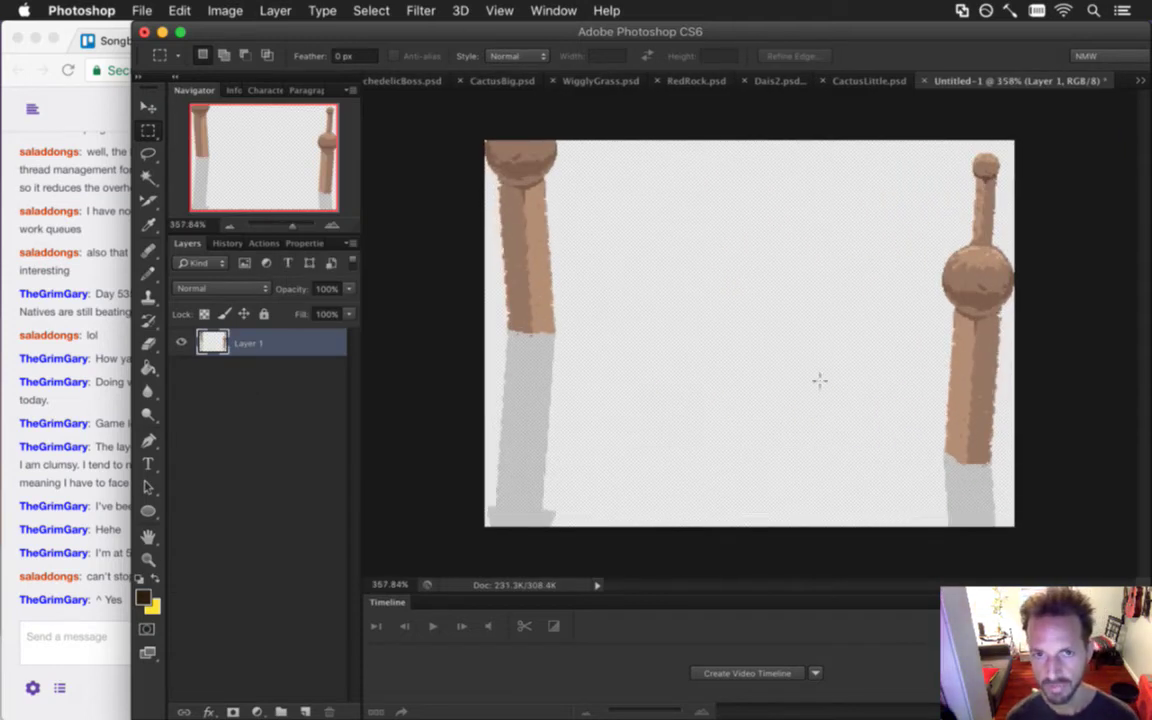
left_click_drag(617, 535, 410, 110)
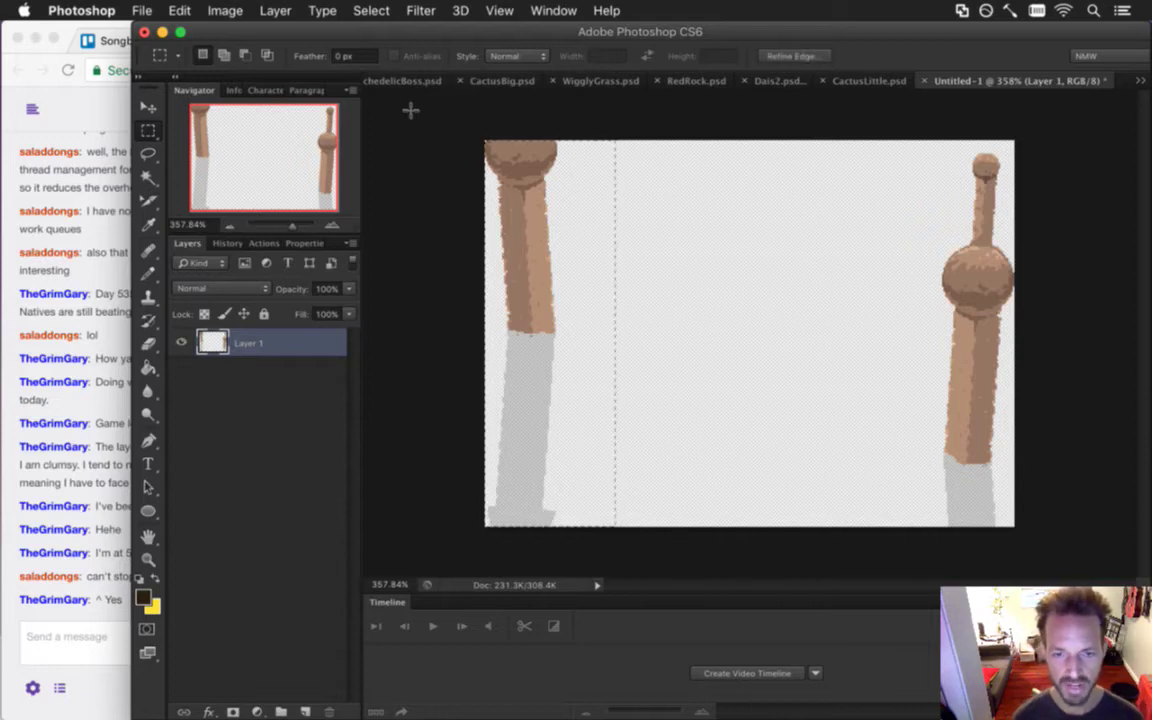
key("Delete")
key("ctrl+d")
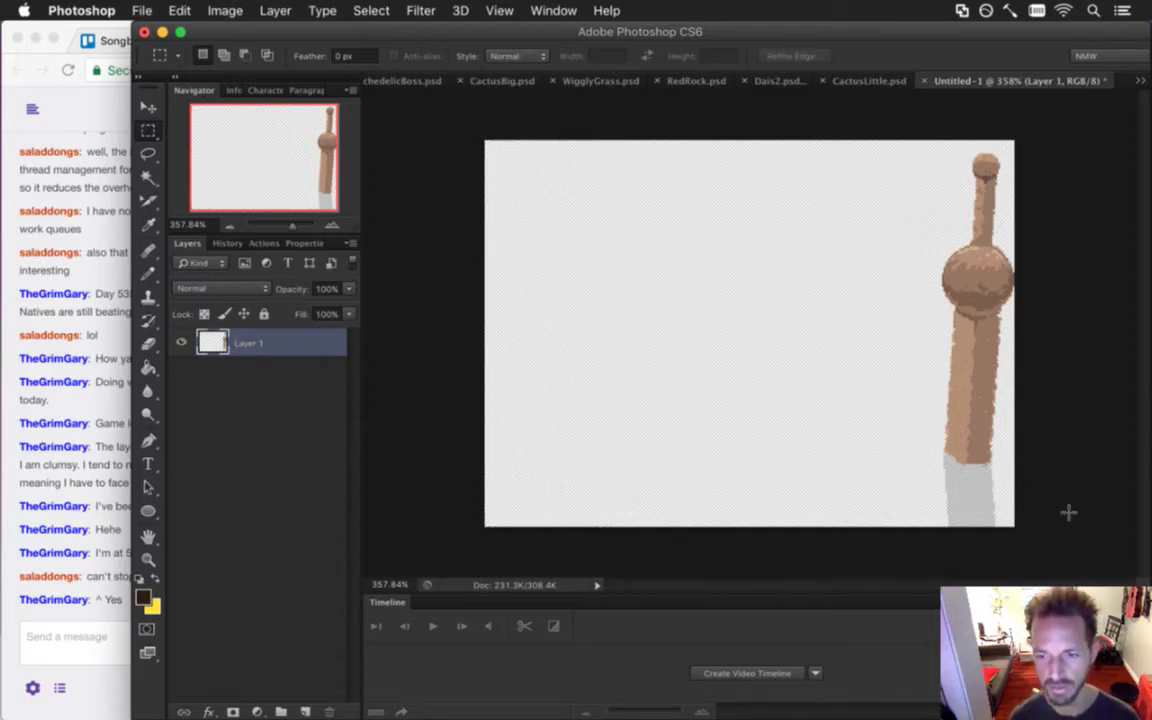
Remove the grey shadow beneath the remaining pillar, erasing the last shadow pixels around its jagged base.
left_click_drag(931, 543, 1049, 472)
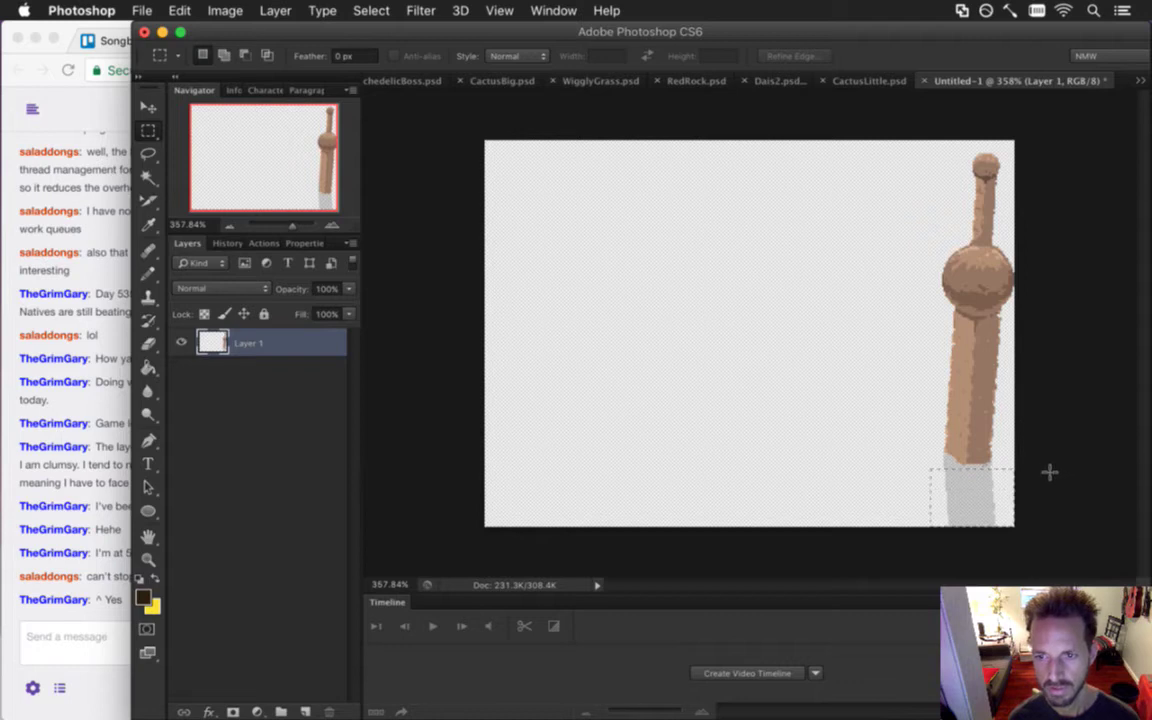
key("Delete")
key("ctrl+d")
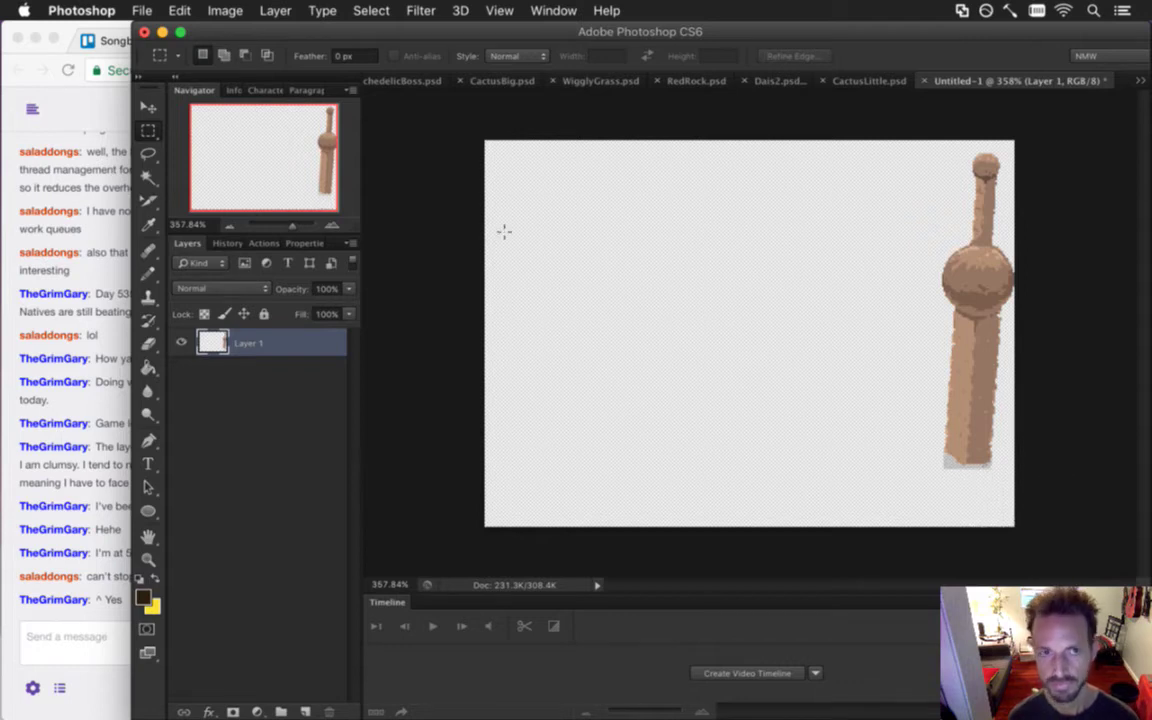
left_click_drag(972, 455, 1095, 483)
scroll(802, 350, "right", 5)
scroll(802, 350, "down", 2)
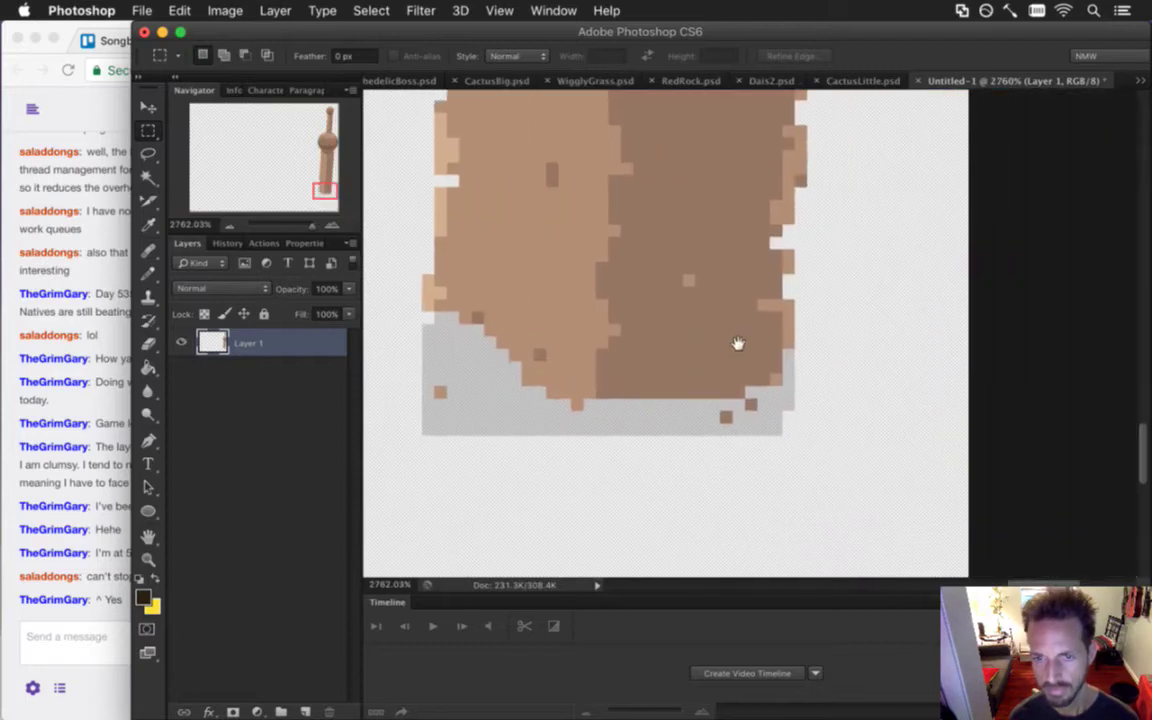
key("e")
left_click_drag(428, 322, 440, 340)
mouse_move(433, 392)
left_mouse_down()
mouse_move(425, 458)
mouse_move(428, 439)
mouse_move(464, 447)
mouse_move(469, 366)
mouse_move(489, 430)
mouse_move(483, 378)
mouse_move(492, 408)
mouse_move(497, 394)
mouse_move(503, 402)
mouse_move(505, 442)
mouse_move(492, 432)
mouse_move(522, 469)
mouse_move(477, 442)
mouse_move(530, 443)
mouse_move(536, 431)
mouse_move(556, 462)
mouse_move(556, 442)
mouse_move(593, 464)
mouse_move(601, 440)
mouse_move(673, 444)
mouse_move(636, 453)
mouse_move(705, 442)
mouse_move(707, 458)
mouse_move(774, 463)
mouse_move(749, 456)
mouse_move(789, 450)
mouse_move(775, 430)
mouse_move(803, 416)
left_mouse_up()
key("bracketleft")
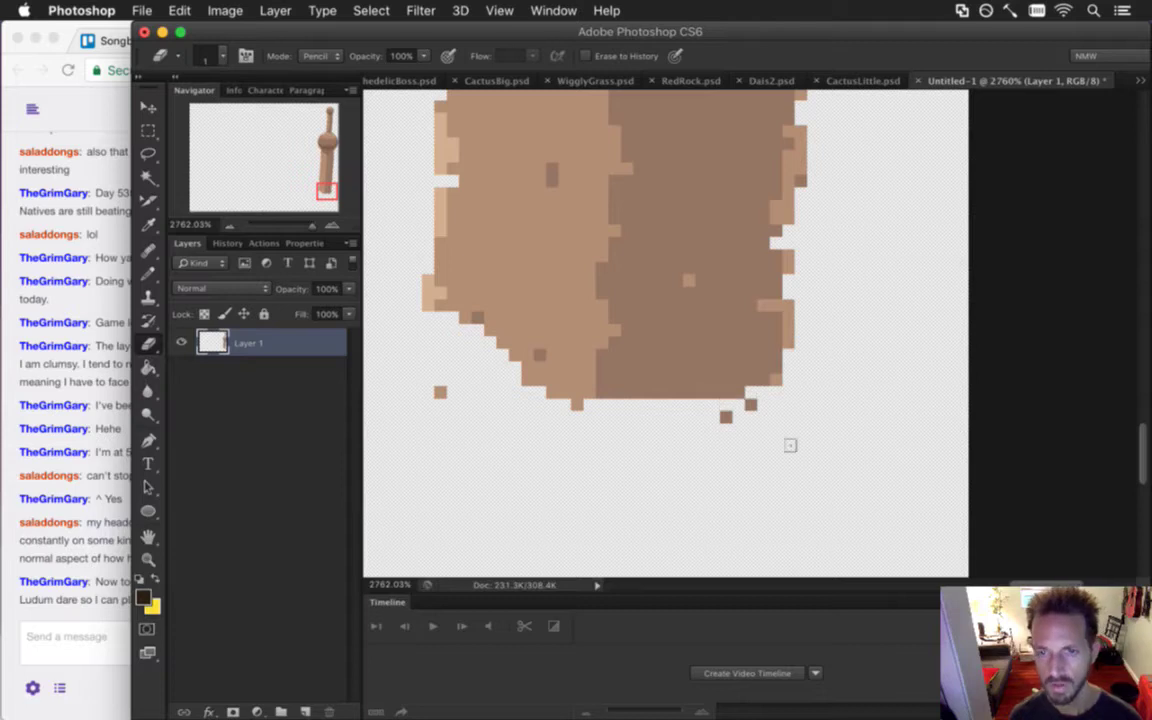
Trim the transparent pixels from all four sides of the pillar document.
left_click(612, 428, "alt")
left_click(612, 428, "alt")
left_click(573, 429, "alt")
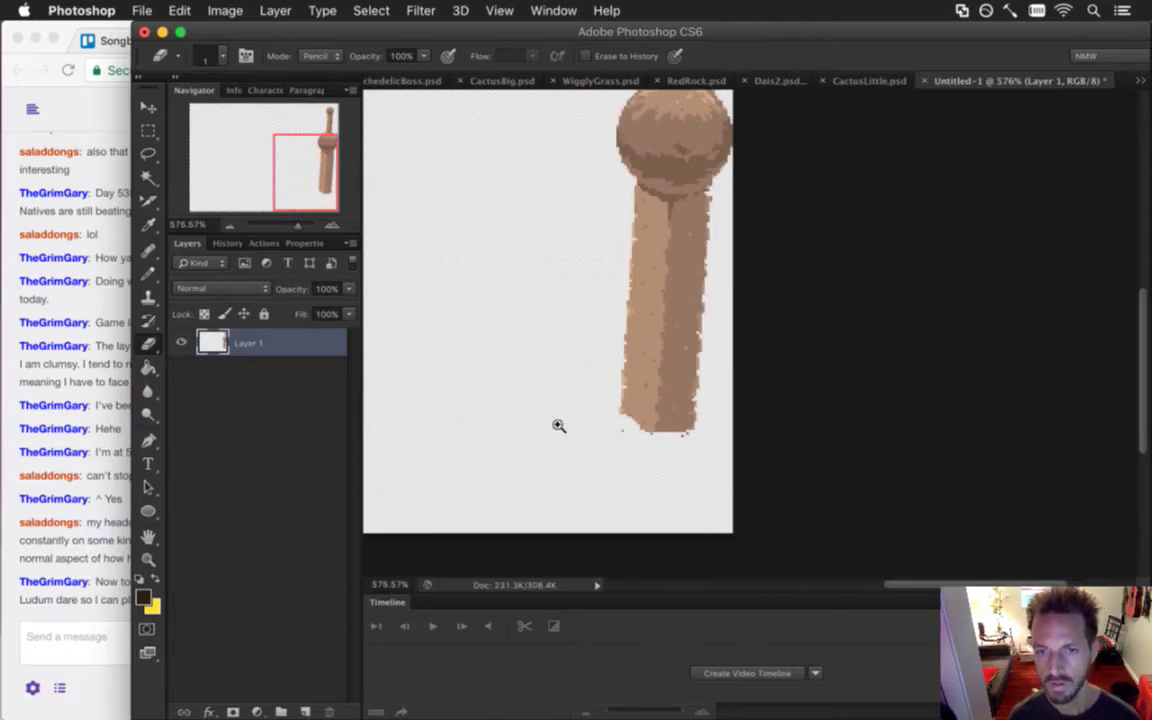
left_click(207, 9)
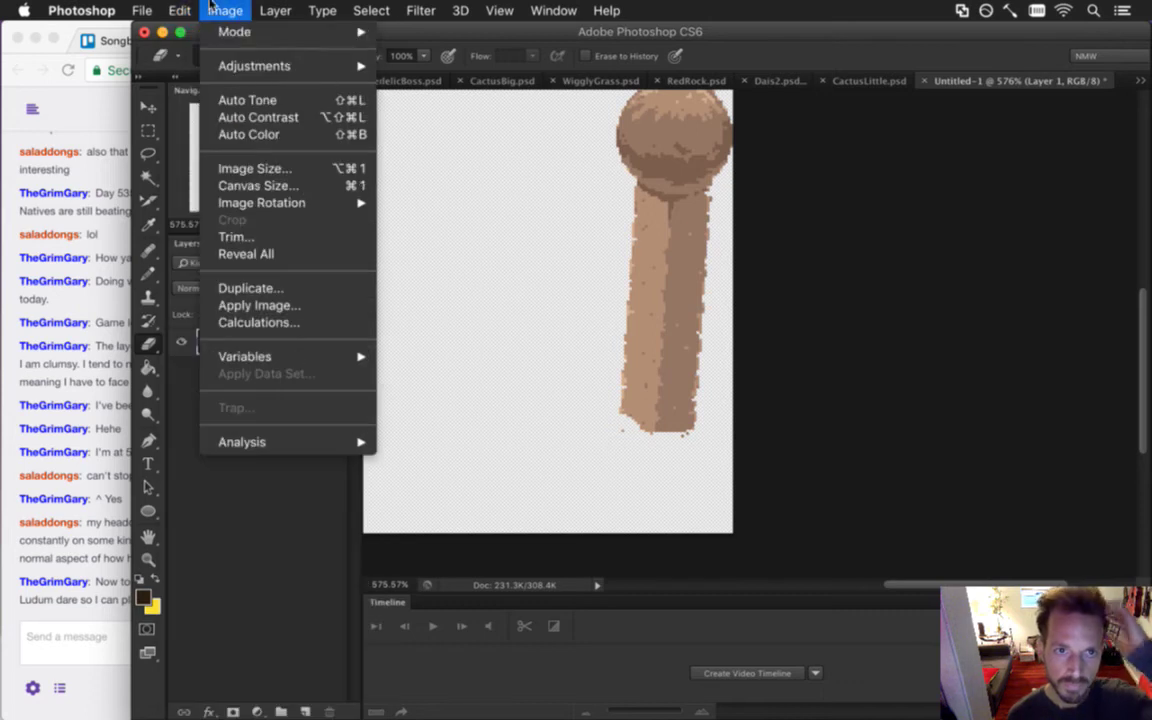
left_click(228, 235)
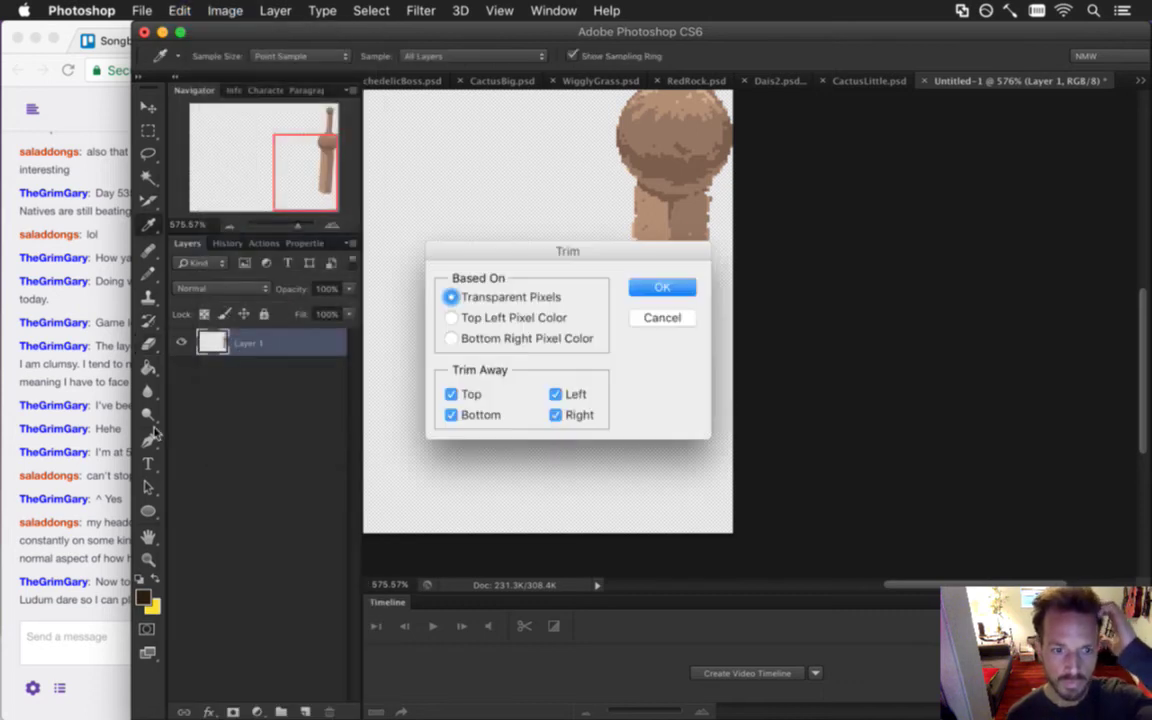
left_click(657, 289)
key("b")
Read the newest Twitch chat message about the April Ludum Dare date in Chrome and return to Photoshop.
left_click(60, 622)
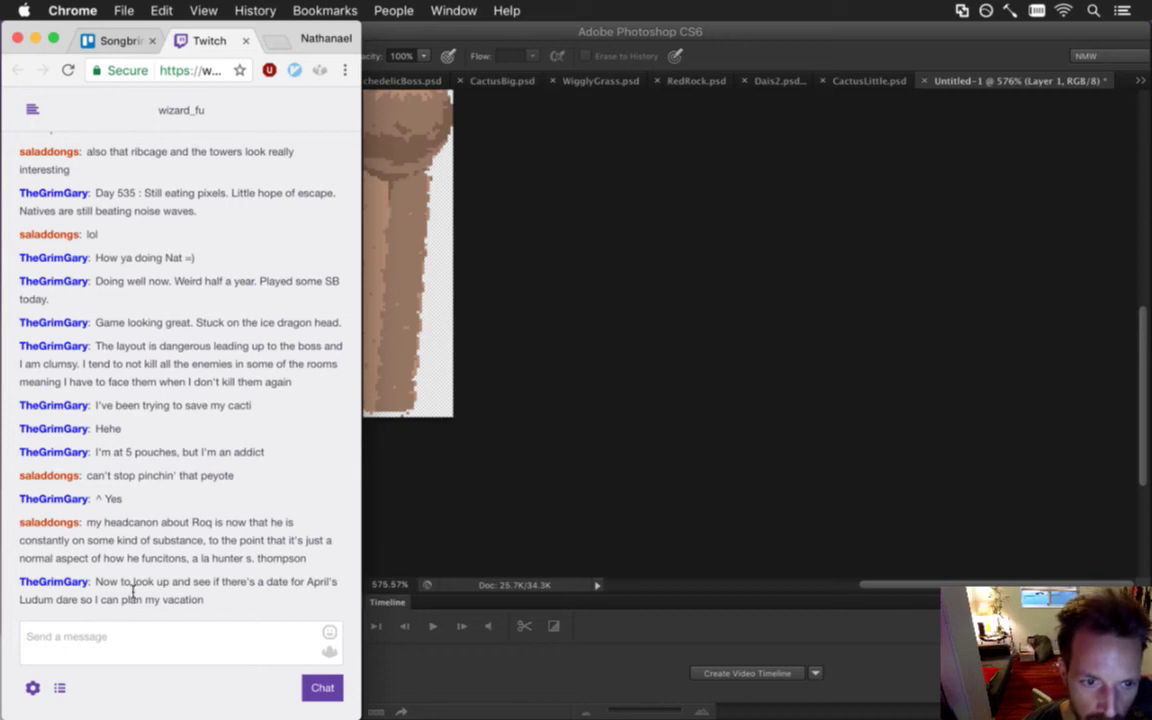
left_click_drag(115, 590, 167, 597)
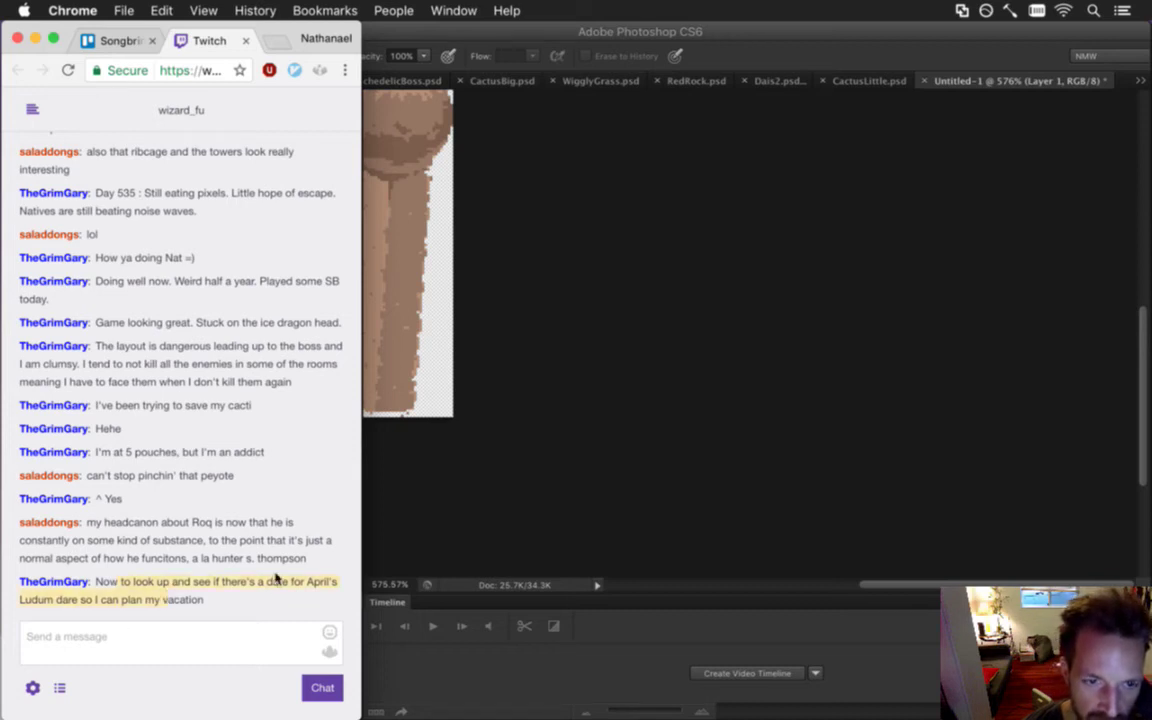
left_click(447, 543)
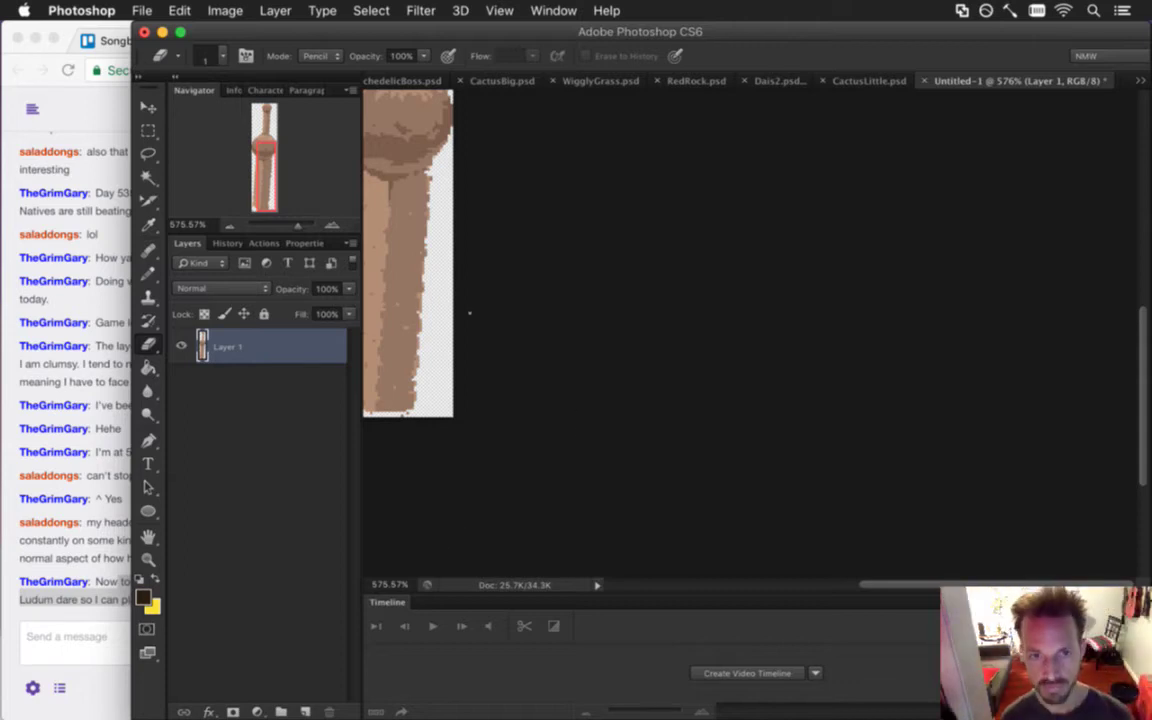
Try to enlarge the pillar's canvas to 64 x 200 pixels around the centre anchor, and undo the resize.
left_click_drag(424, 298, 720, 406)
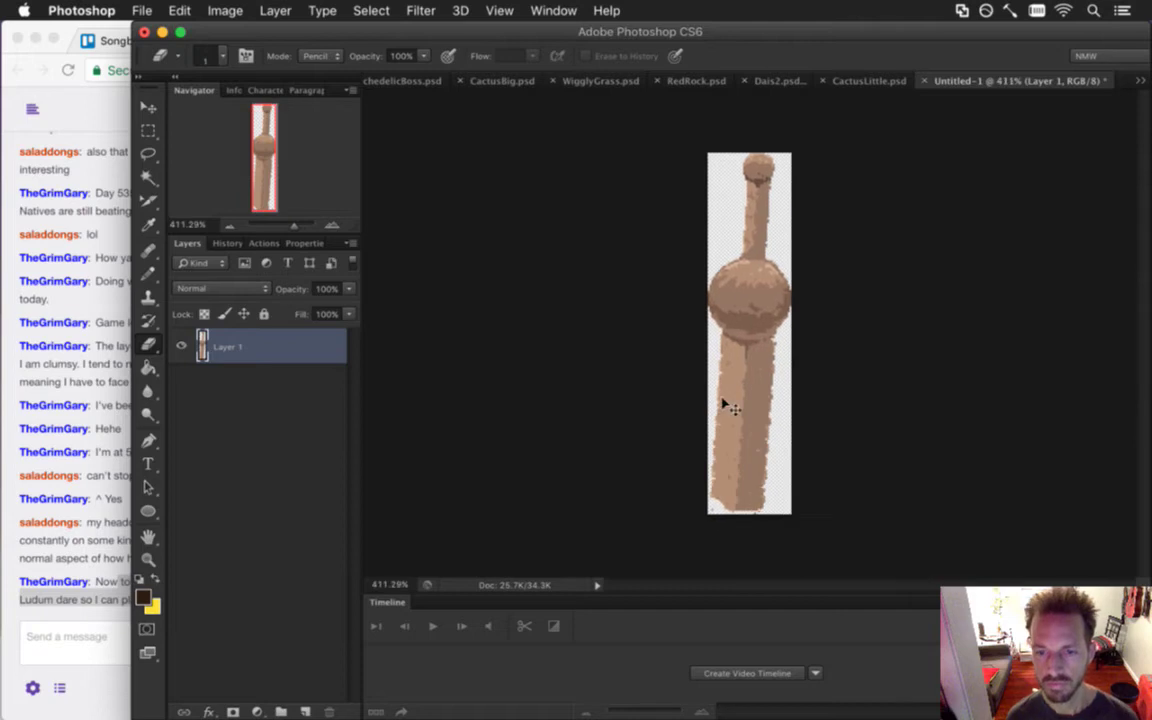
key("alt+super+c")
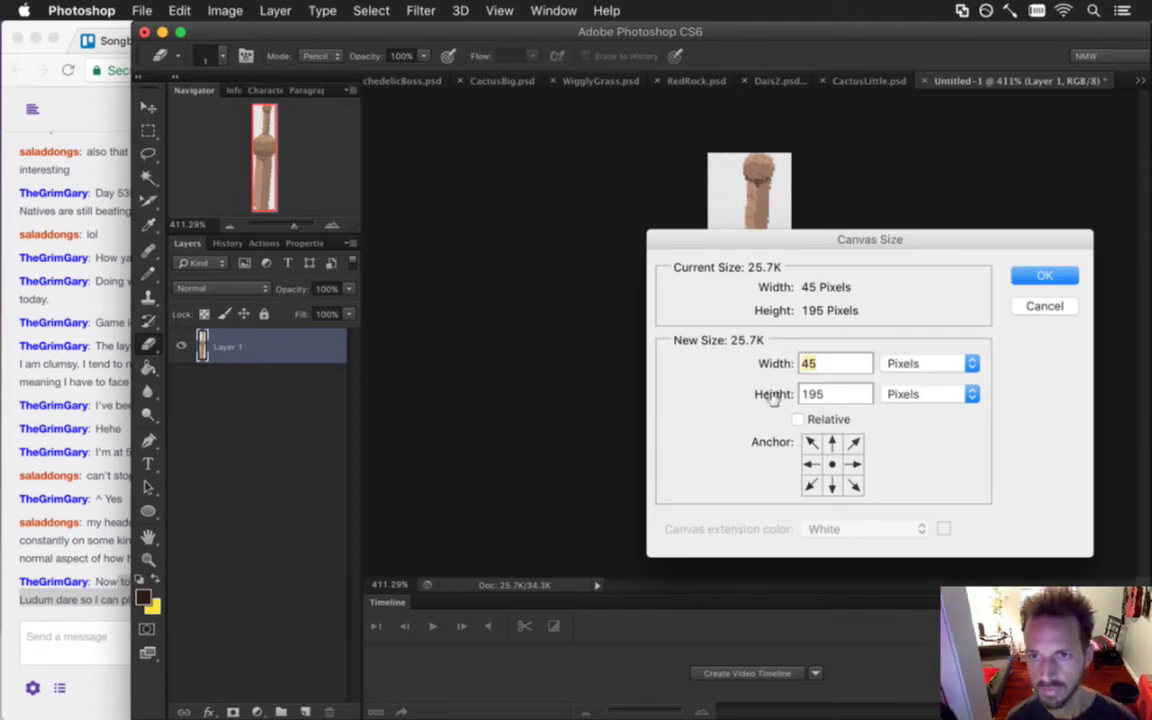
key("Escape")
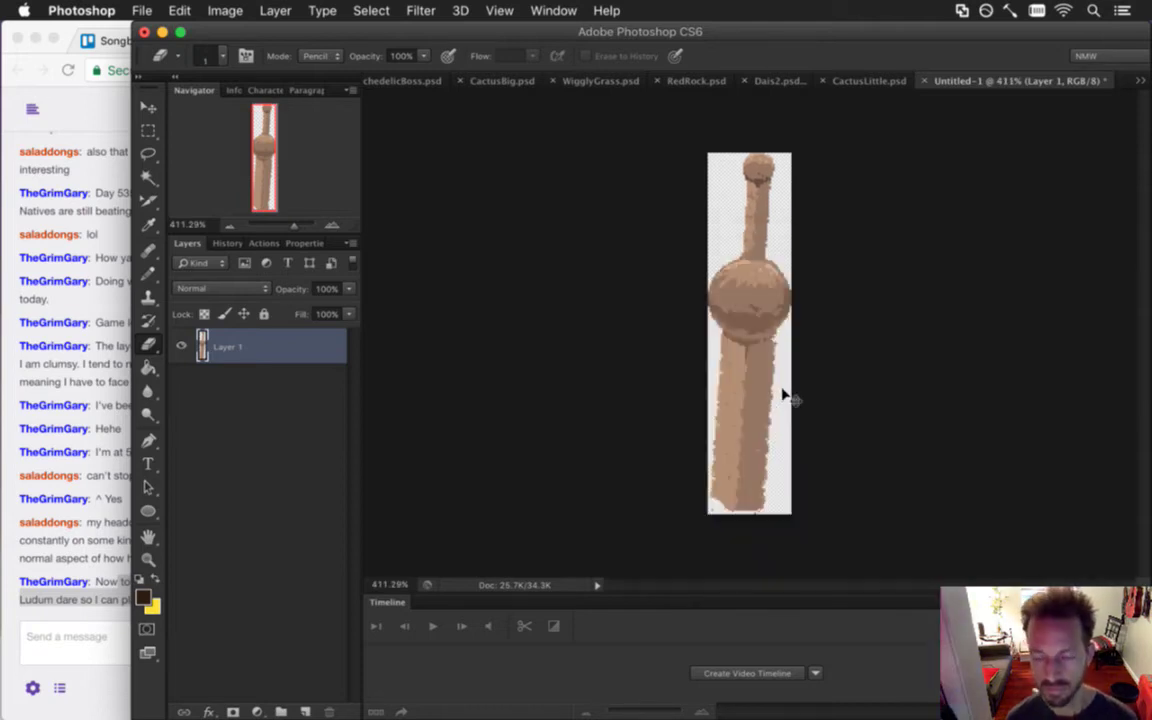
key("alt+super+c")
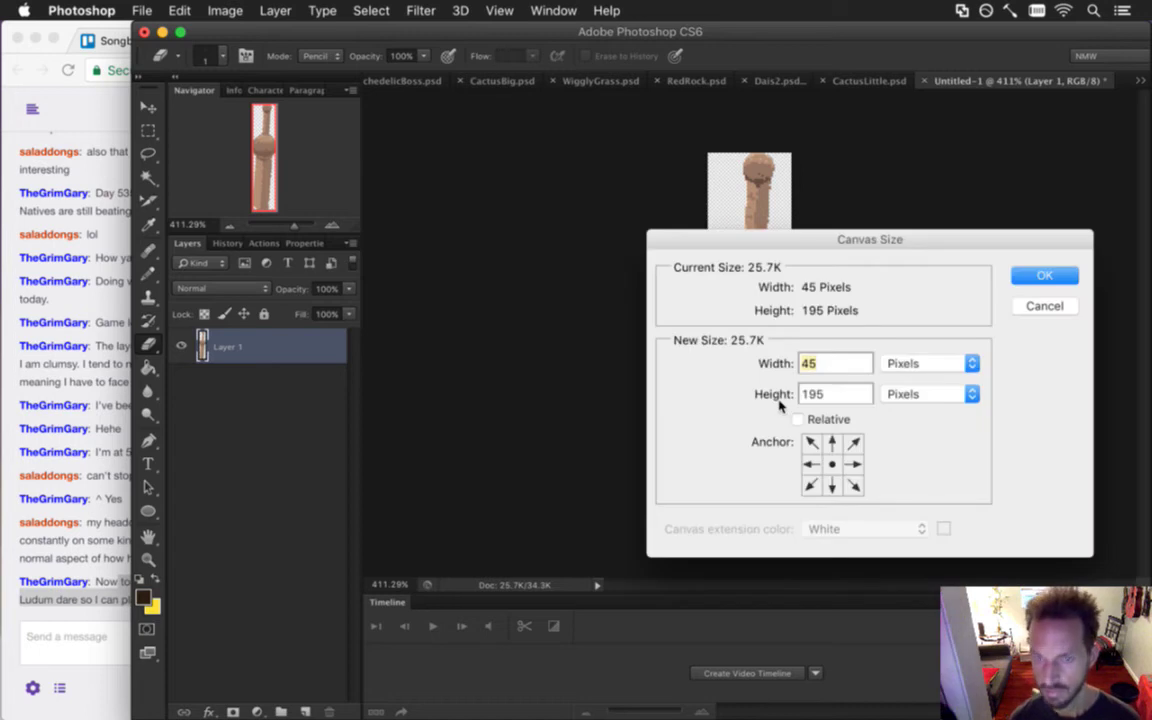
type("64")
key("Tab")
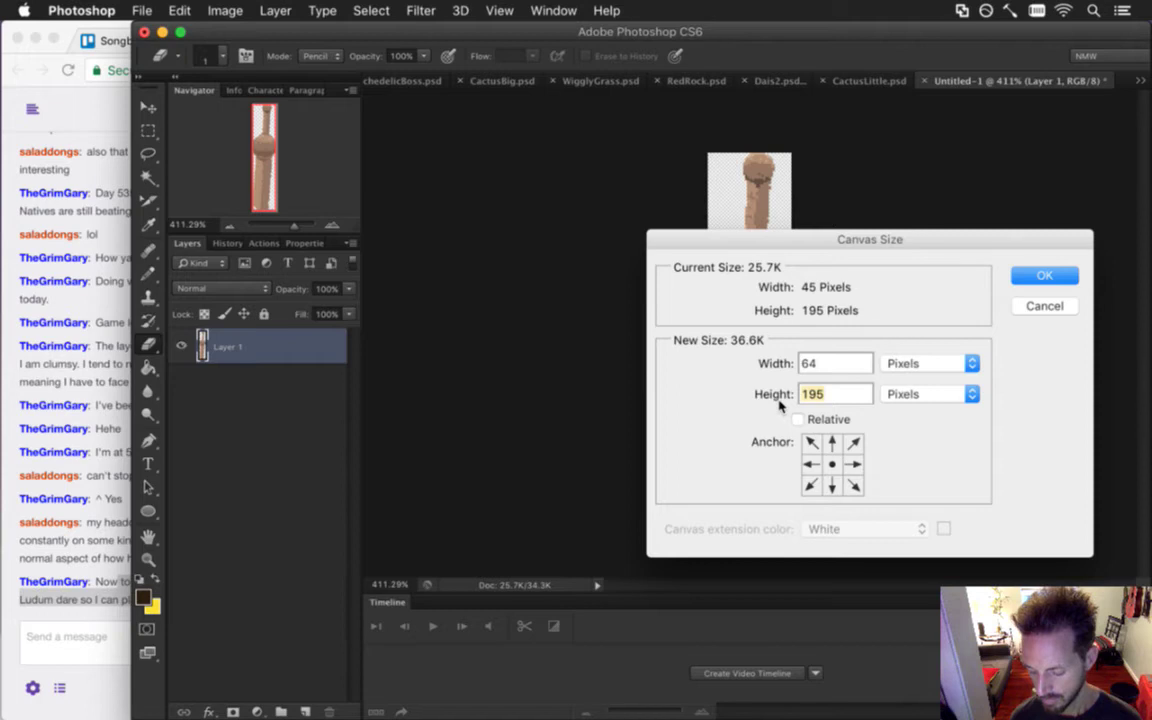
type("210")
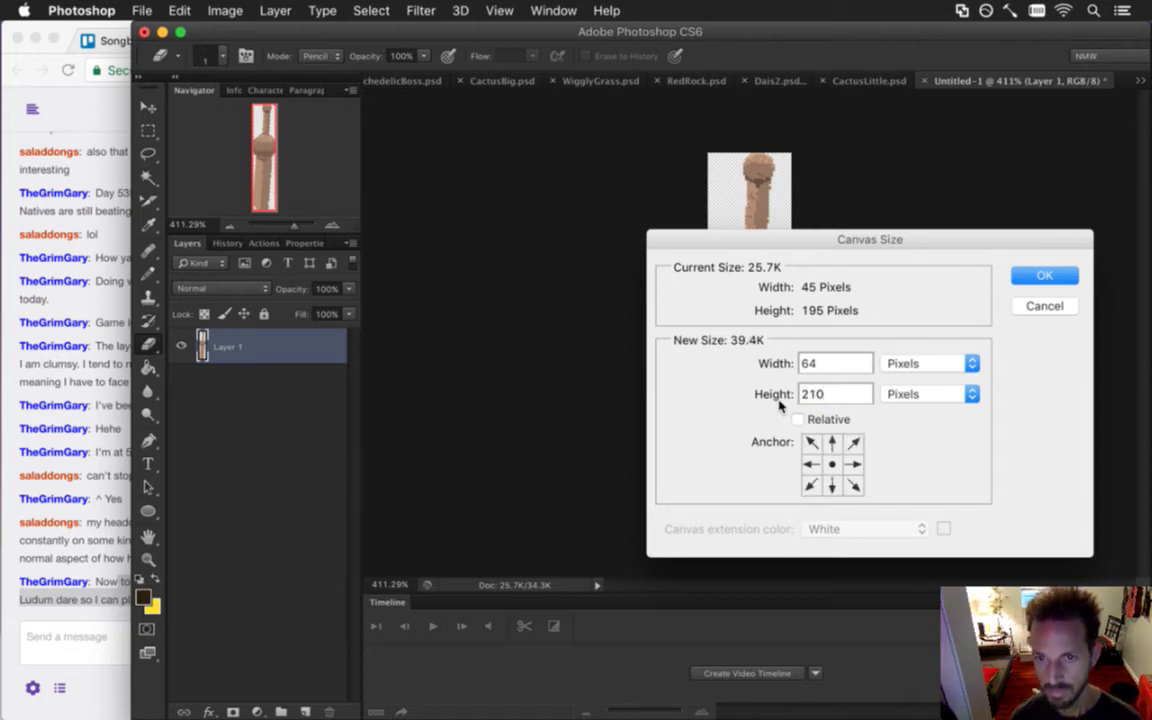
key("BackSpace")
key("BackSpace")
type("00")
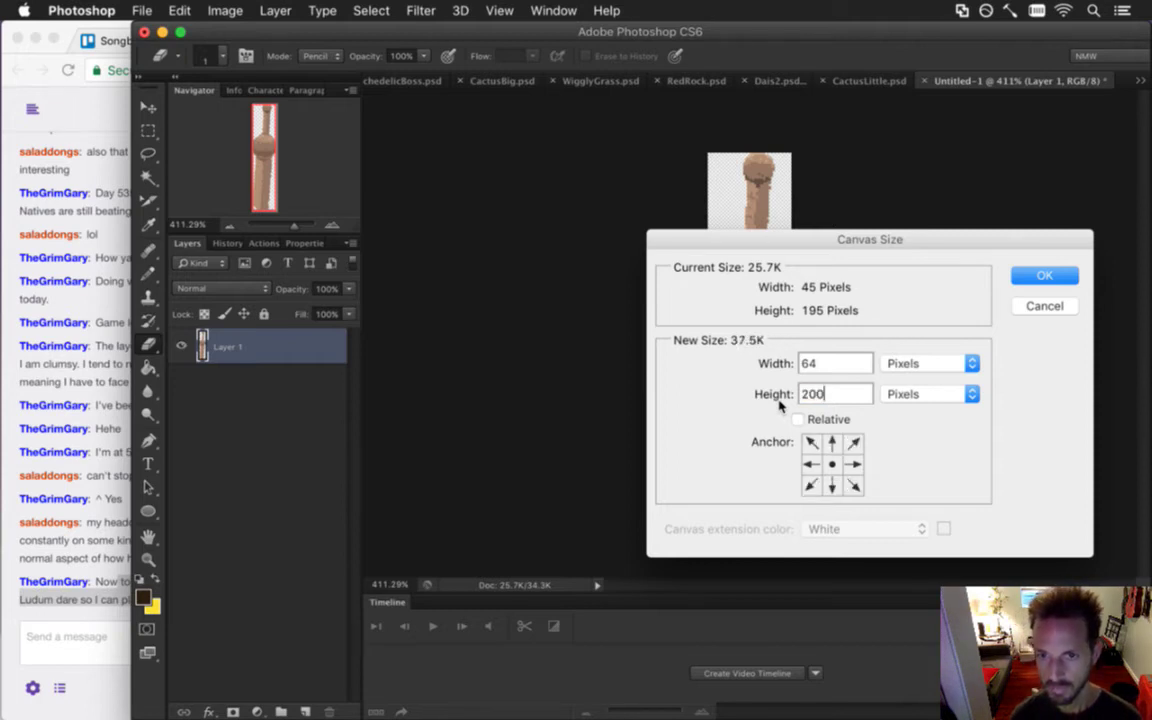
key("Return")
key("super+z")
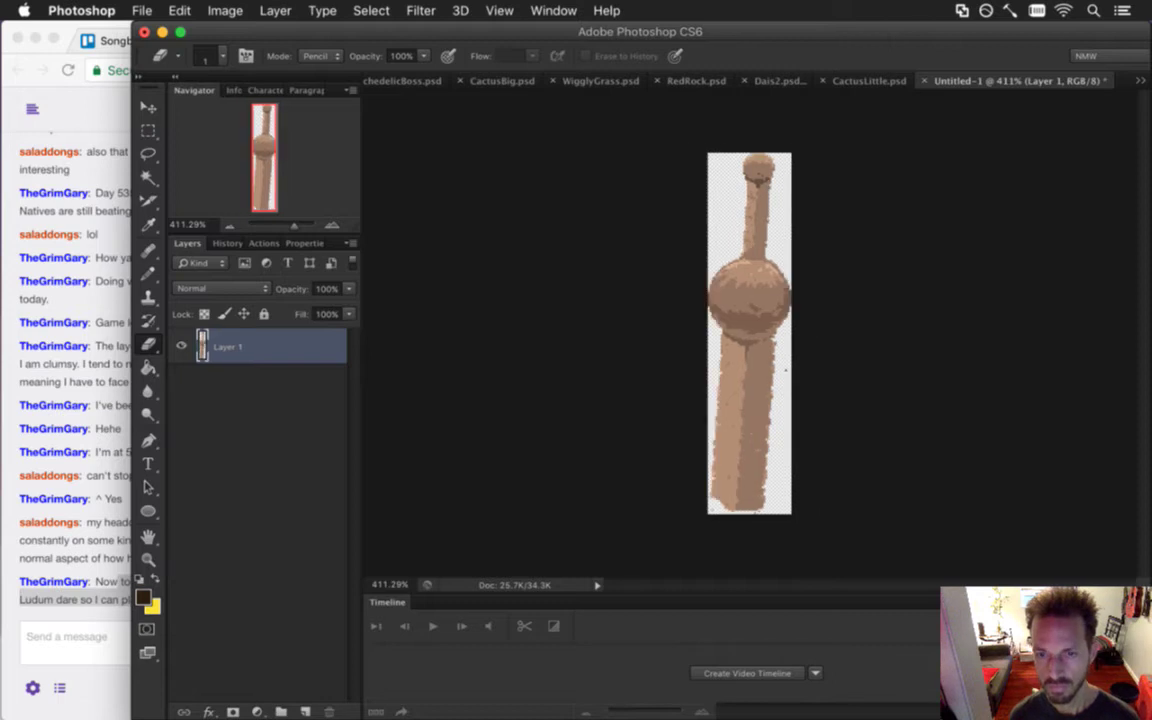
Resize the pillar's canvas to 64 x 200 pixels with the anchor at bottom centre.
key("super+alt+c")
type("64")
key("Tab")
type("200")
left_click(833, 486)
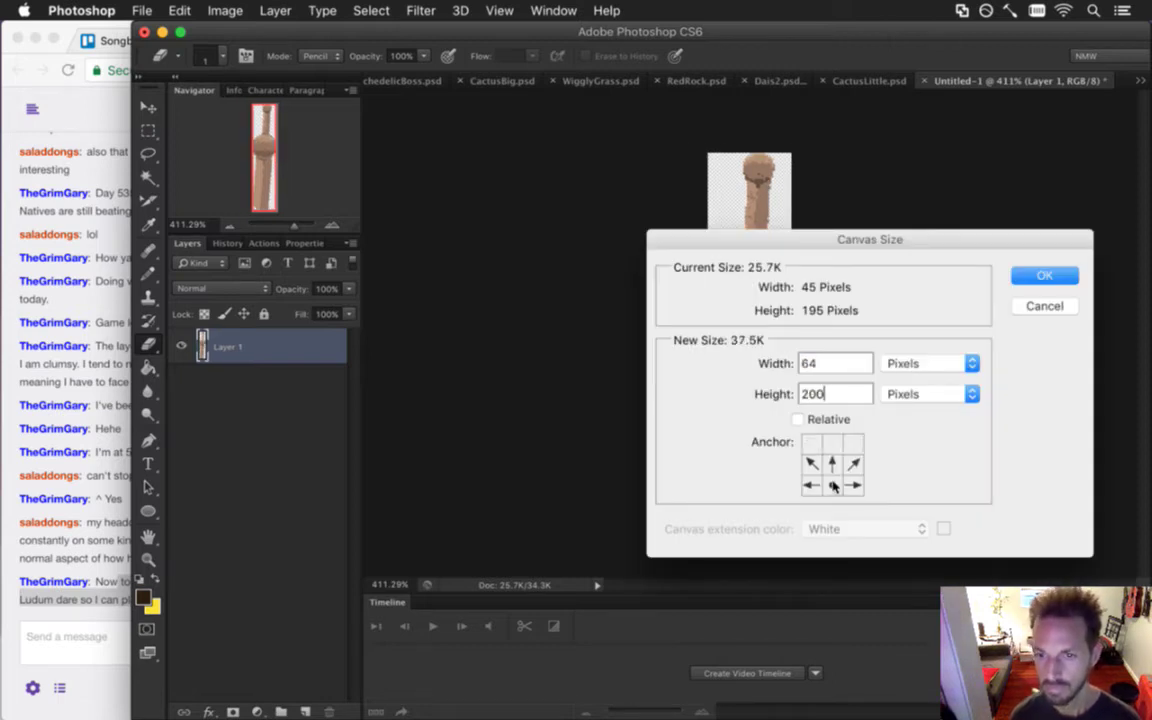
key("Return")
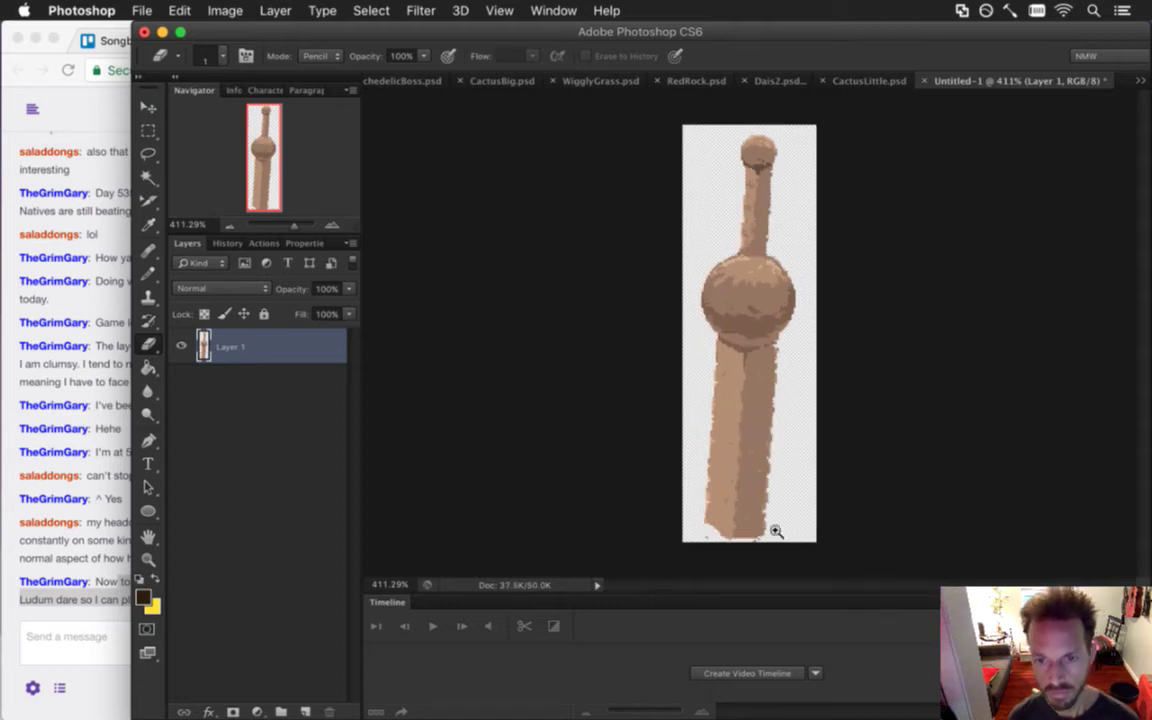
Export the pillar for web as RedTower.png in the Shadow folder.
scroll(771, 535, "up", 5)
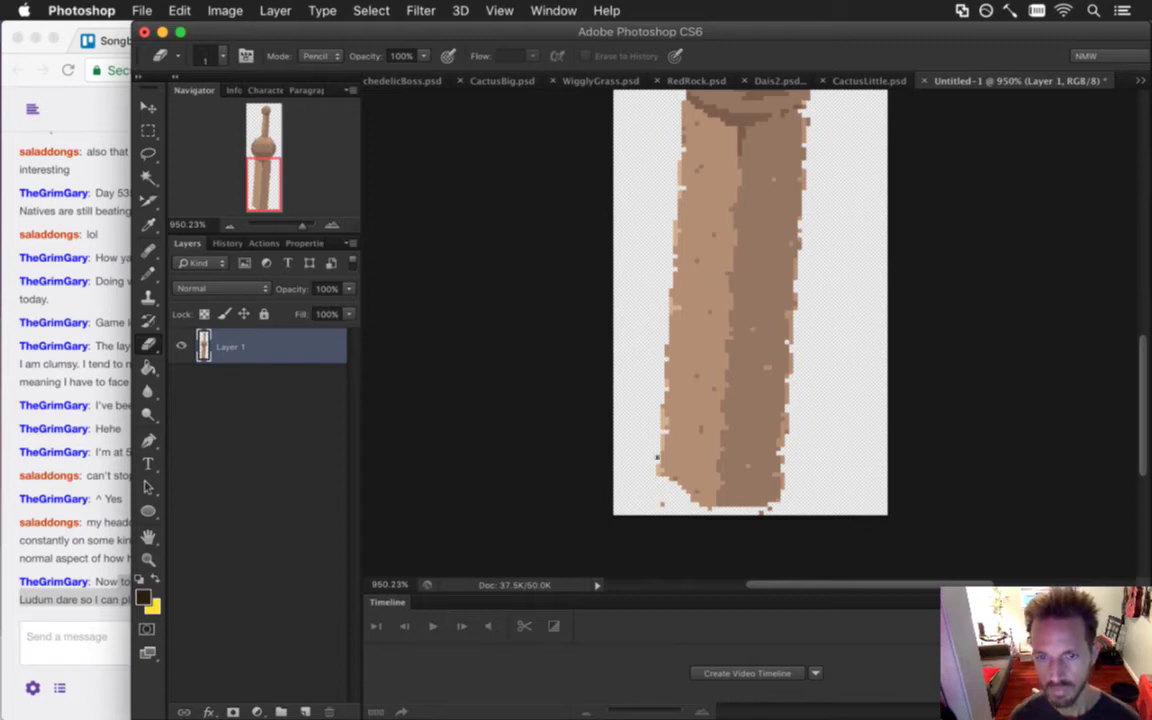
left_click(140, 10)
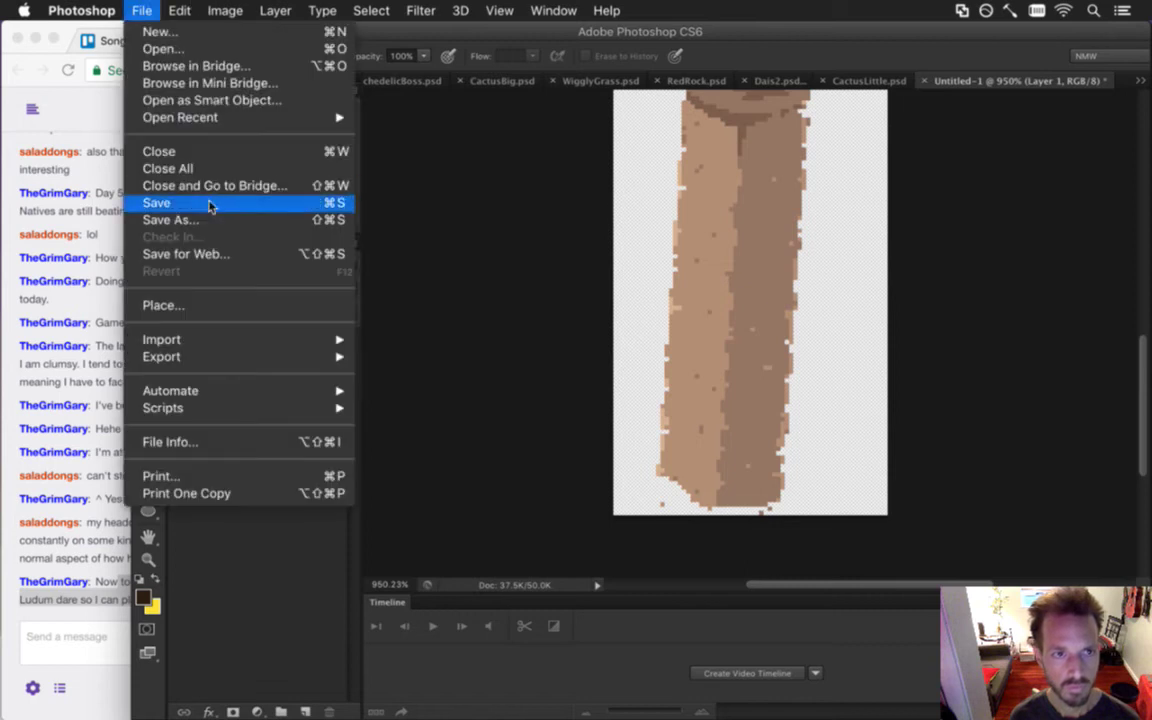
left_click(213, 257)
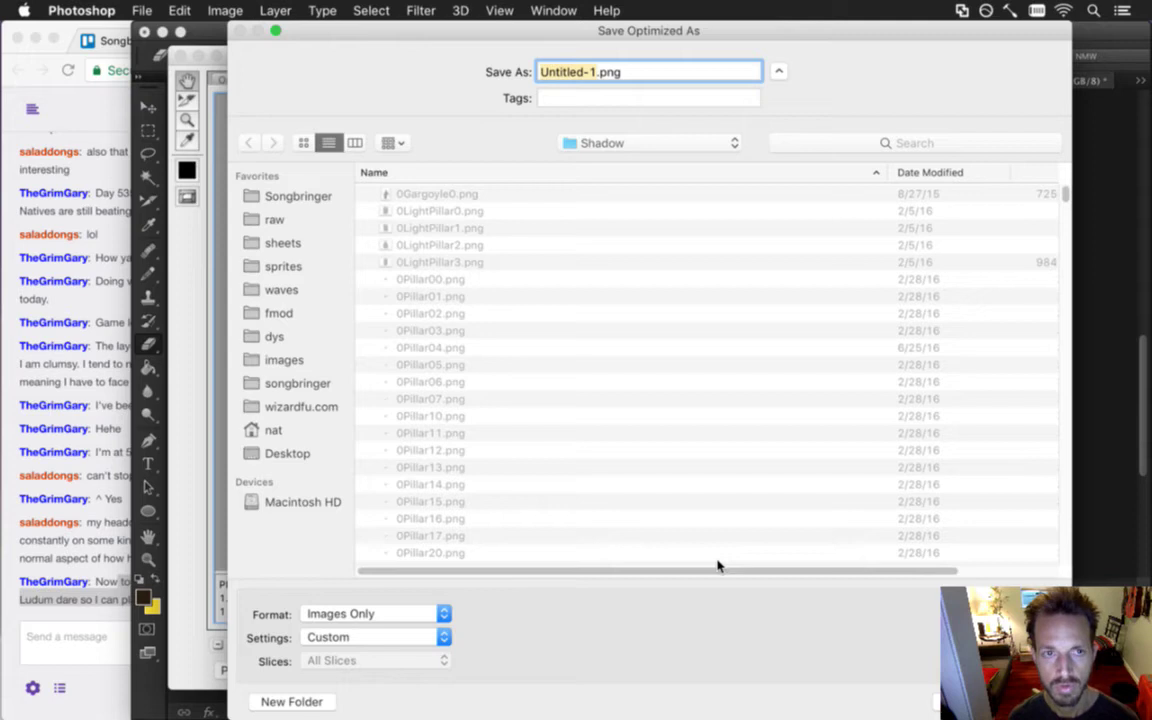
left_click(598, 145)
left_click(528, 139)
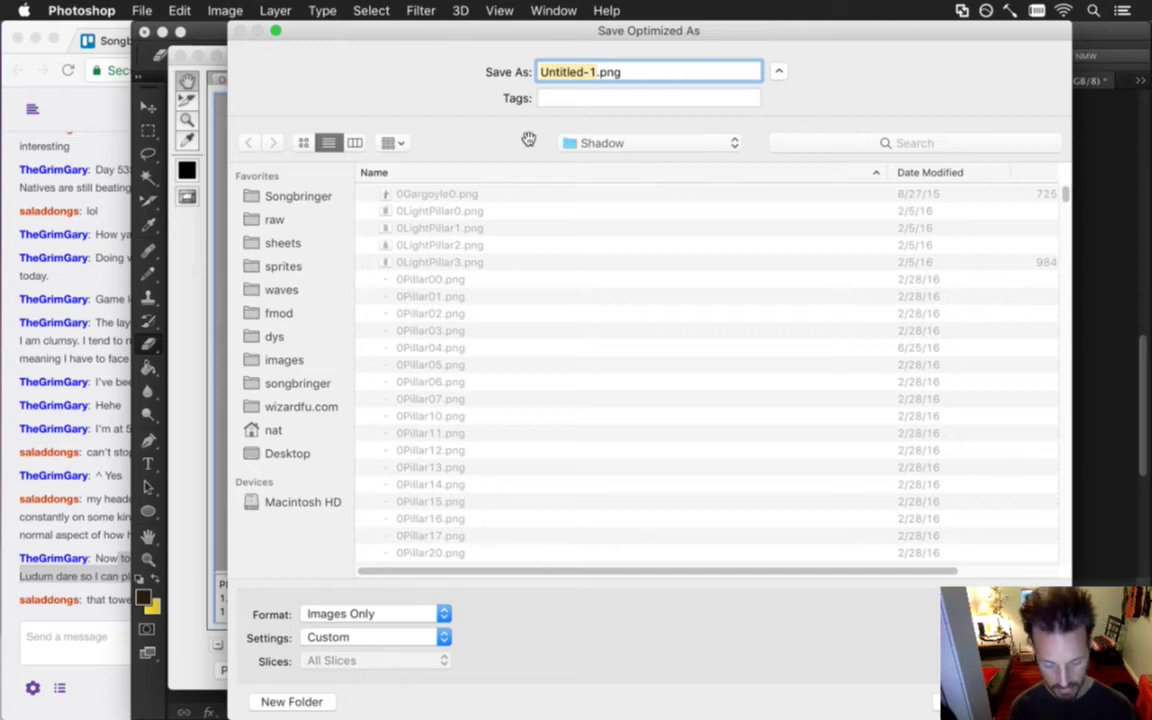
type("Red")
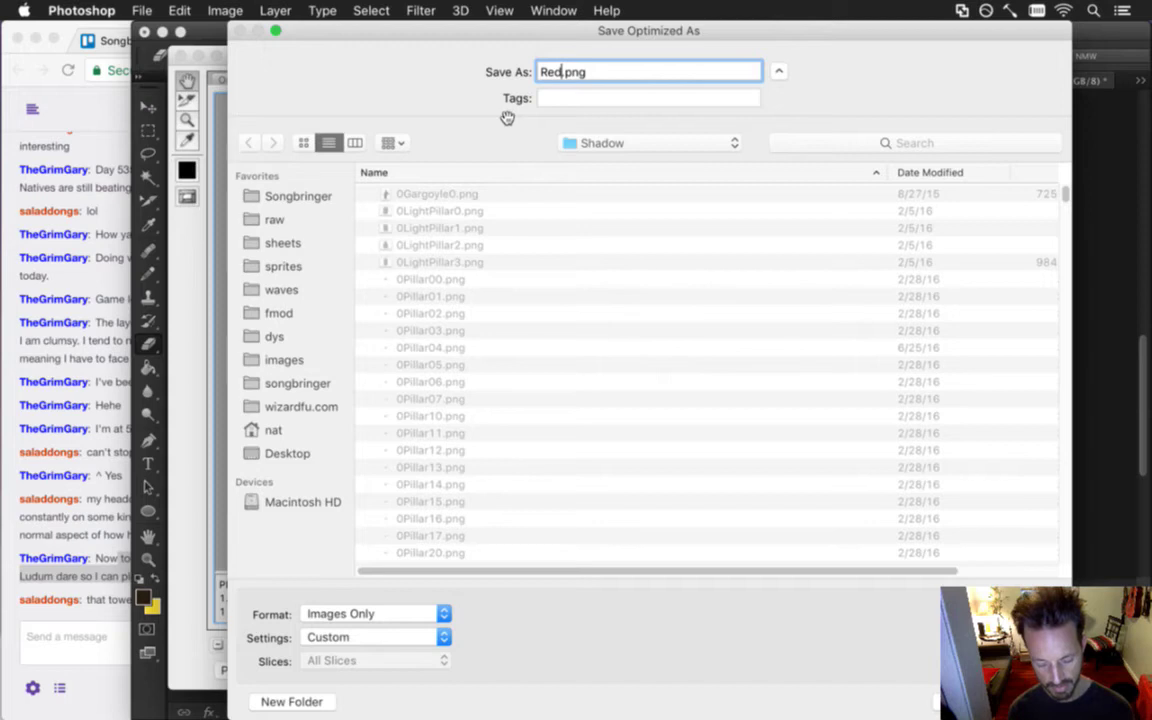
type("Tower")
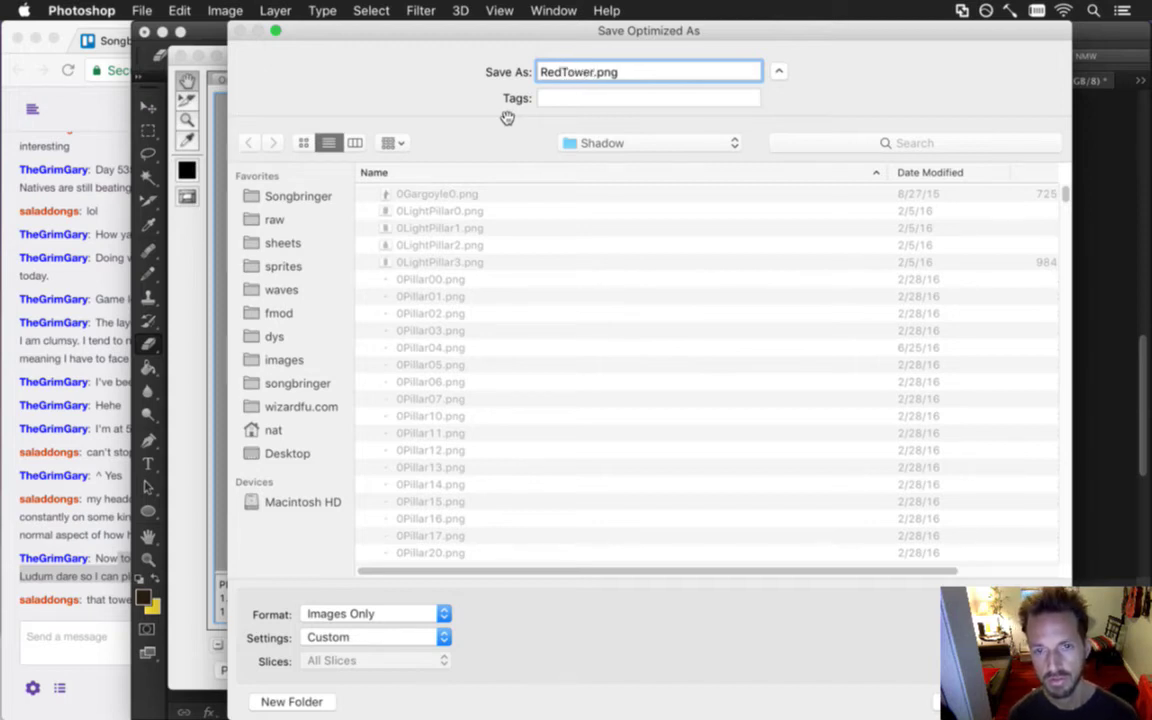
key("Return")
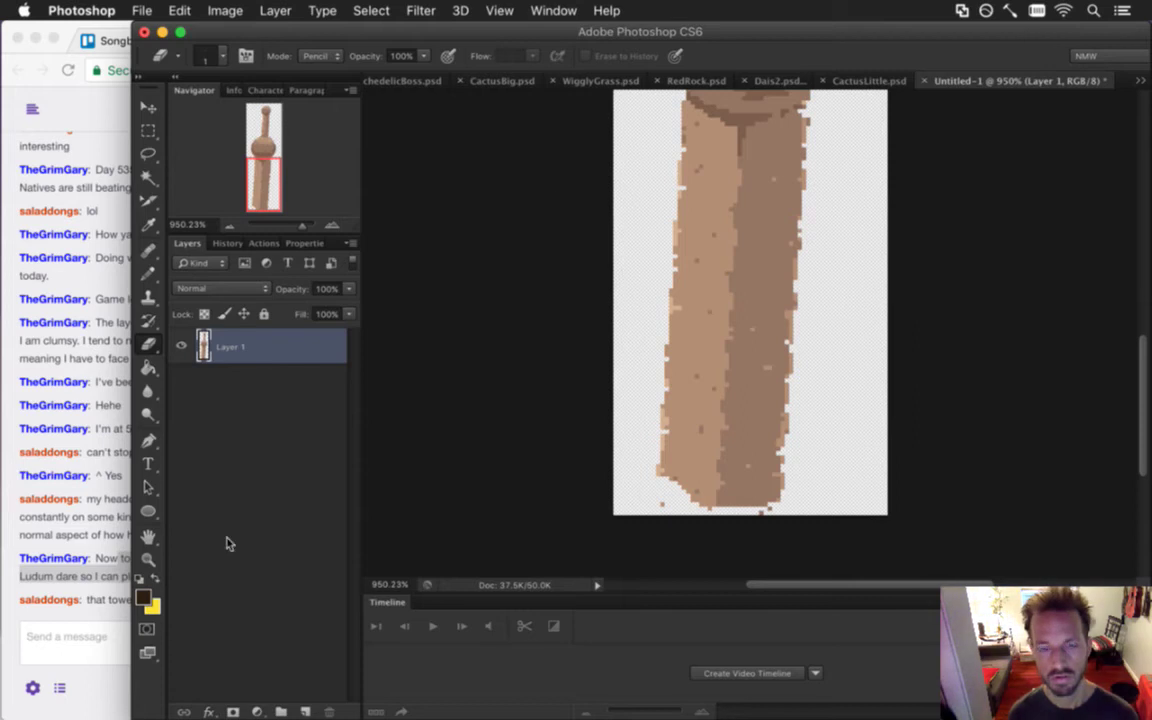
Read the new Twitch chat comment about the tower's look in Chrome and return to Photoshop.
left_click(114, 549)
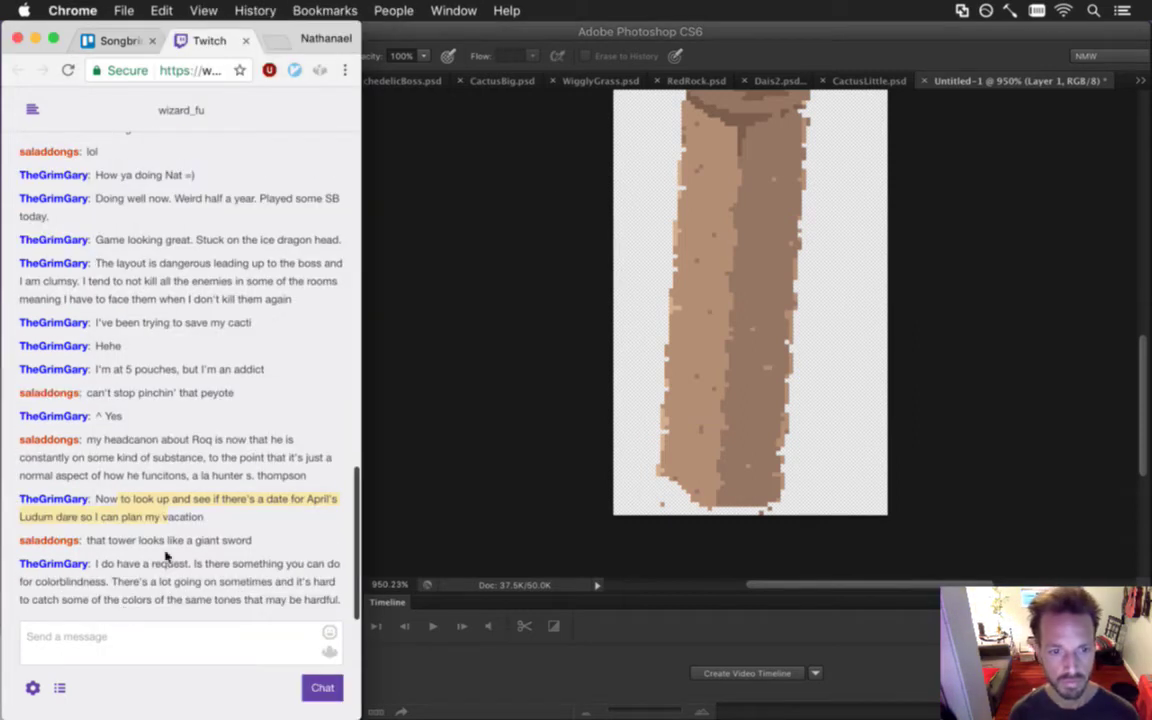
left_click_drag(106, 541, 195, 541)
left_click(497, 469)
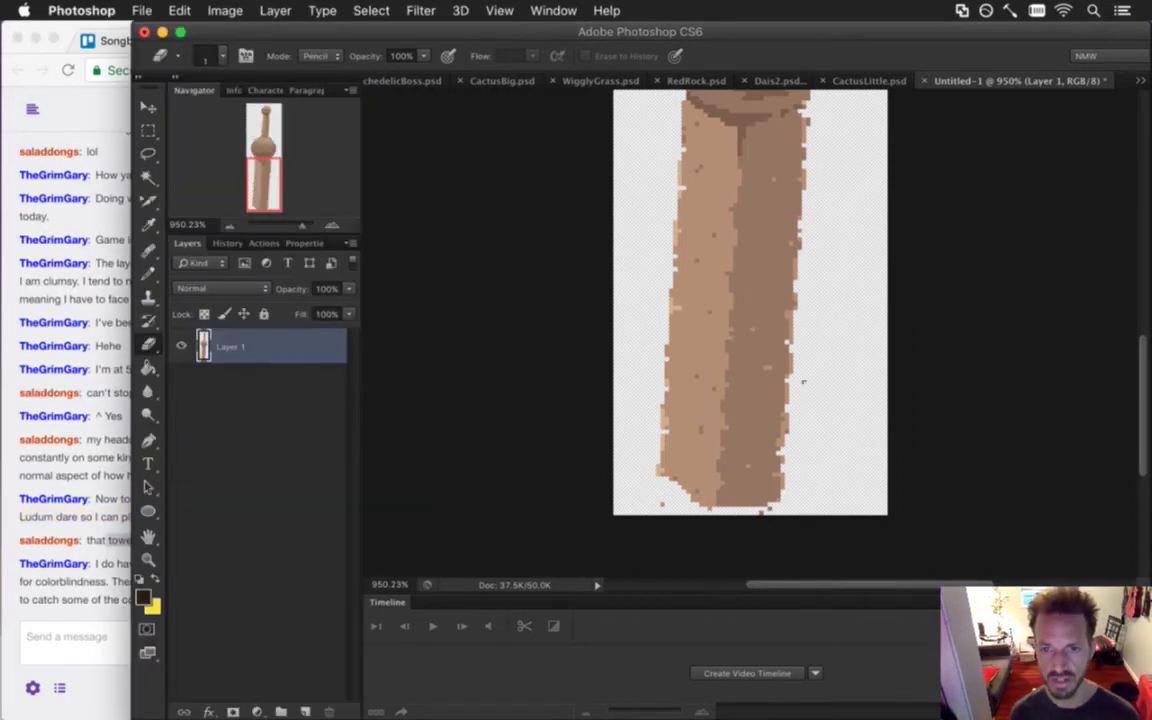
Switch to DungeonPsychedelicBoss.psd and clear its whole-canvas selection.
left_click_drag(771, 355, 716, 366)
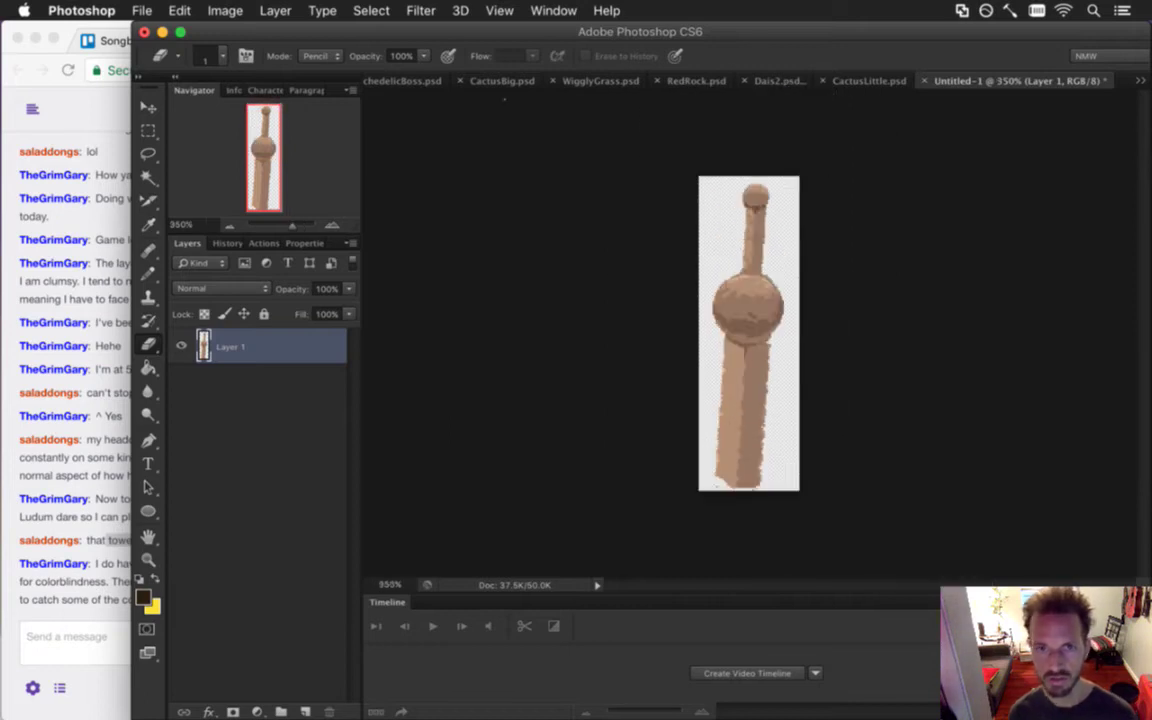
left_click(404, 82)
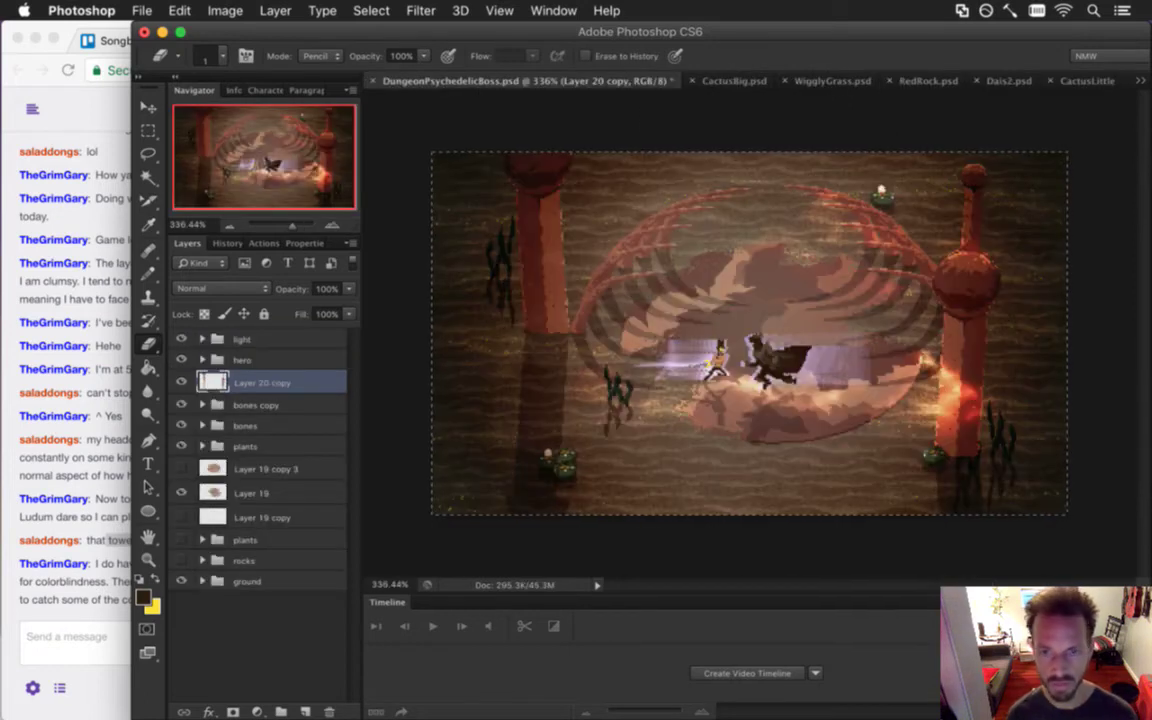
key("m")
left_click(752, 120)
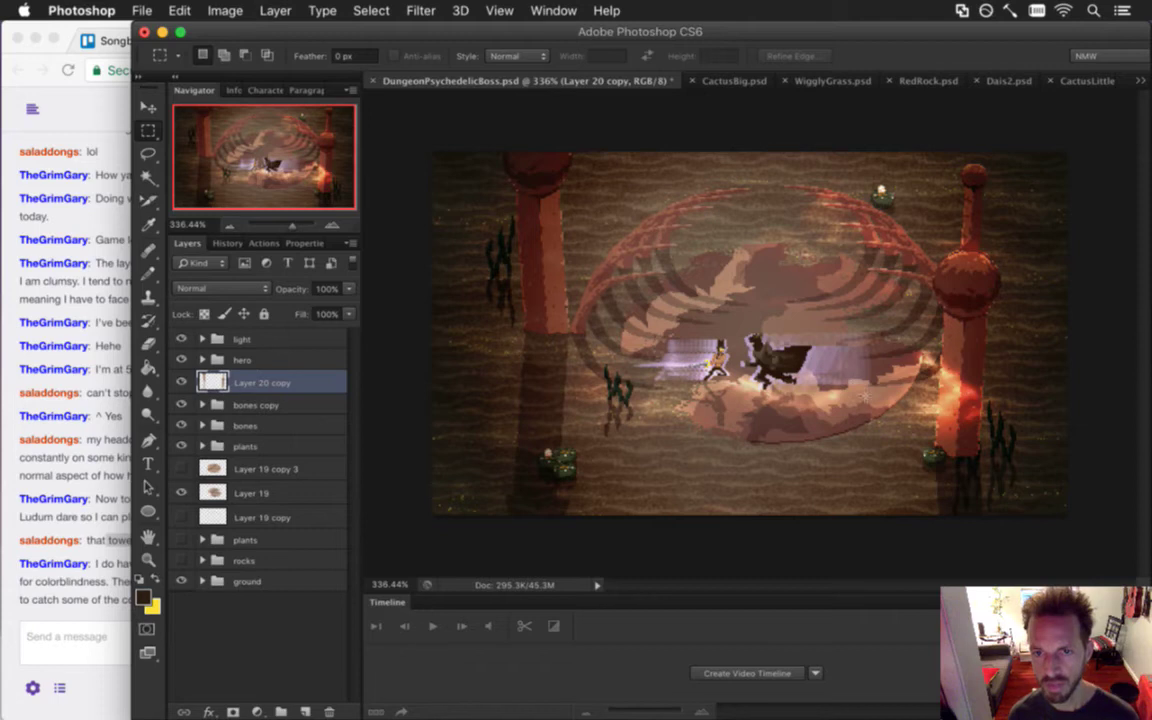
scroll(700, 360, "up", 5)
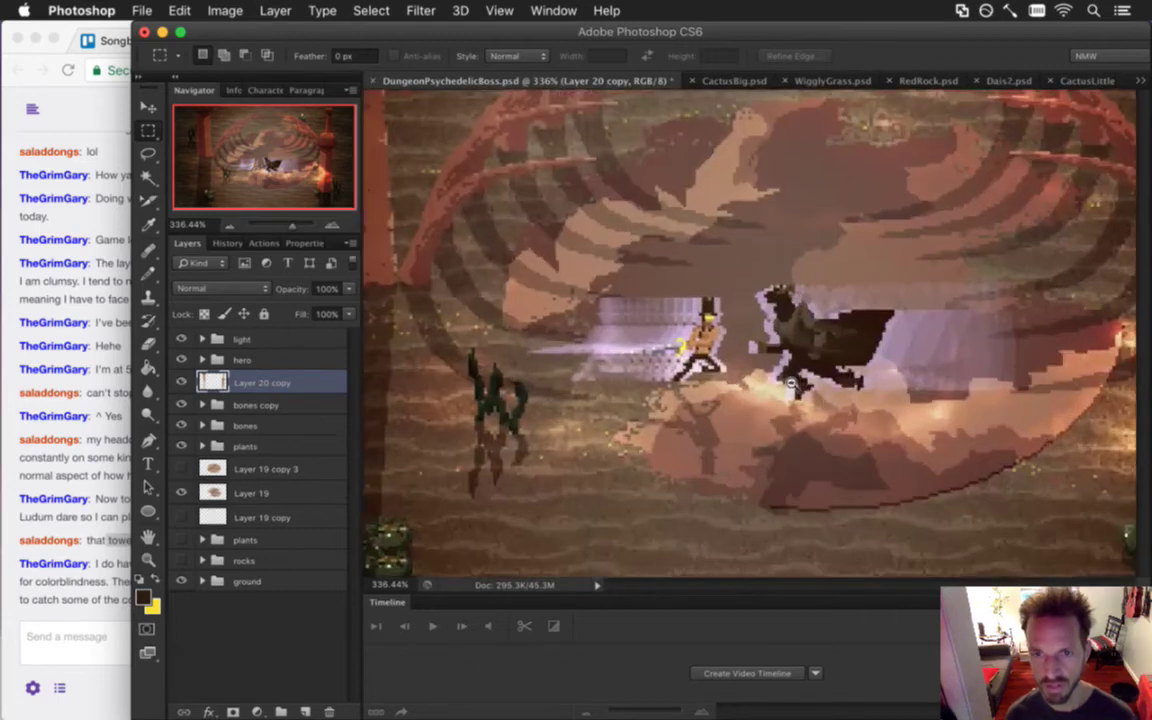
mouse_move(612, 281)
left_mouse_down()
mouse_move(800, 330)
mouse_move(890, 418)
mouse_move(625, 285)
mouse_move(620, 258)
left_mouse_up()
left_click(575, 222)
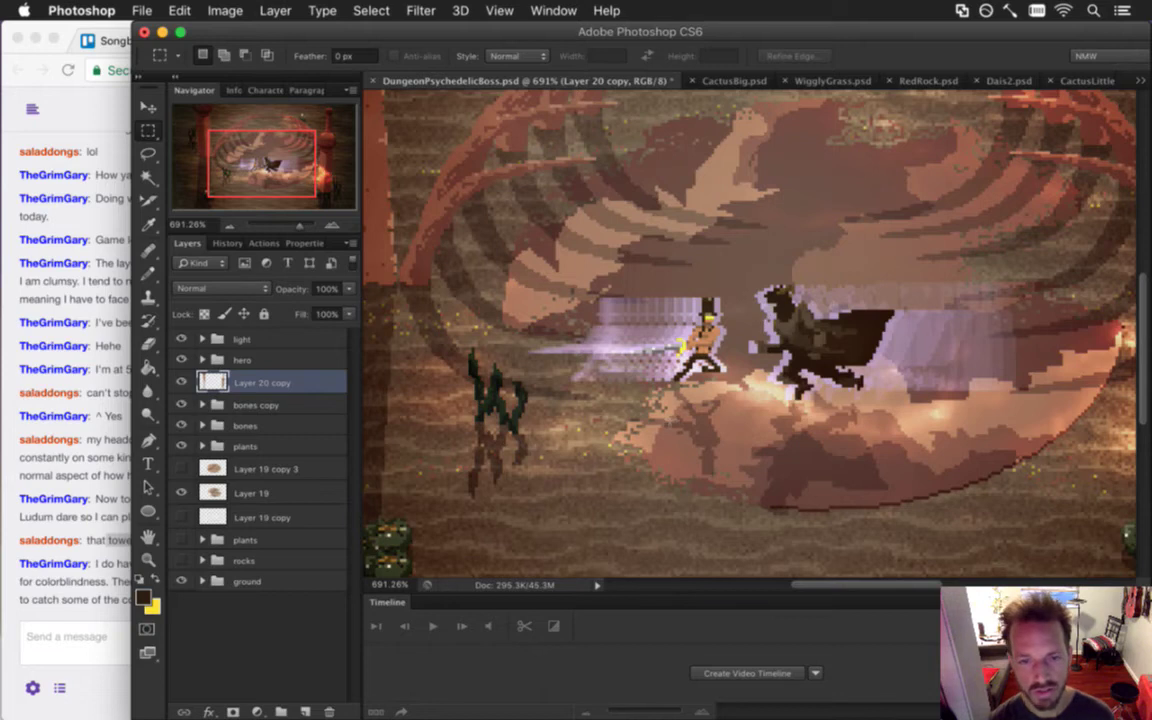
scroll(670, 382, "down", 5)
scroll(670, 382, "up", 2)
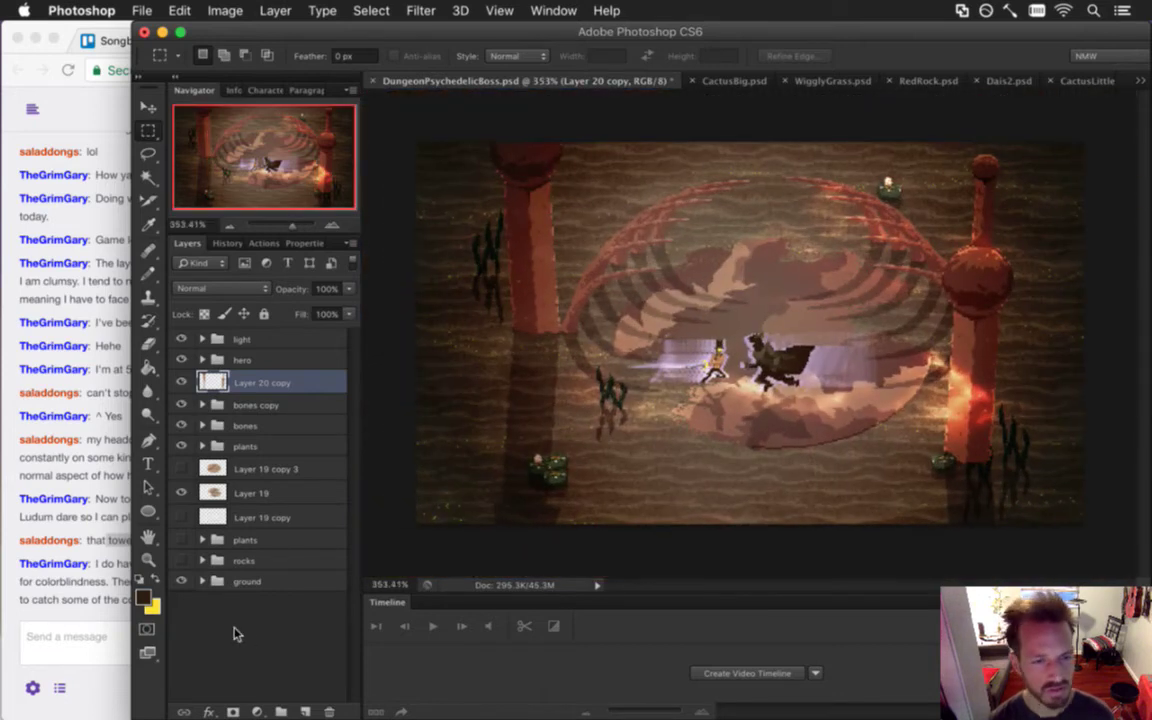
Read the new Twitch chat comments about colorblindness in Chrome and return to Photoshop.
left_click(100, 596)
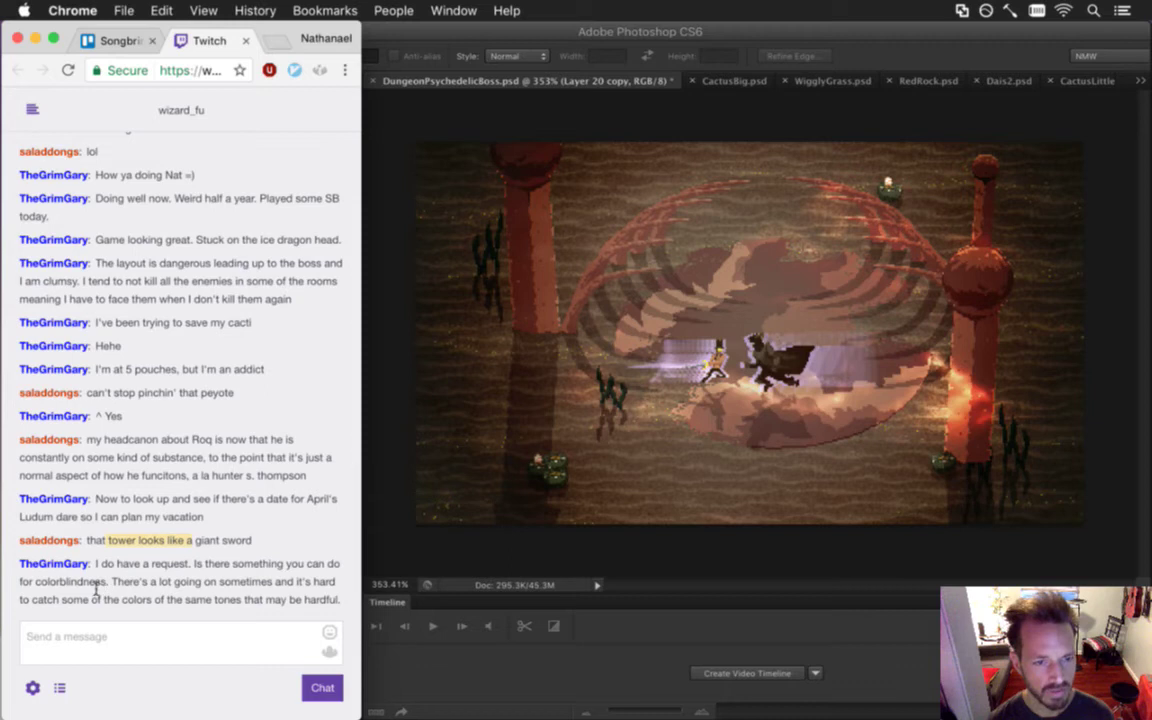
left_click_drag(95, 563, 108, 590)
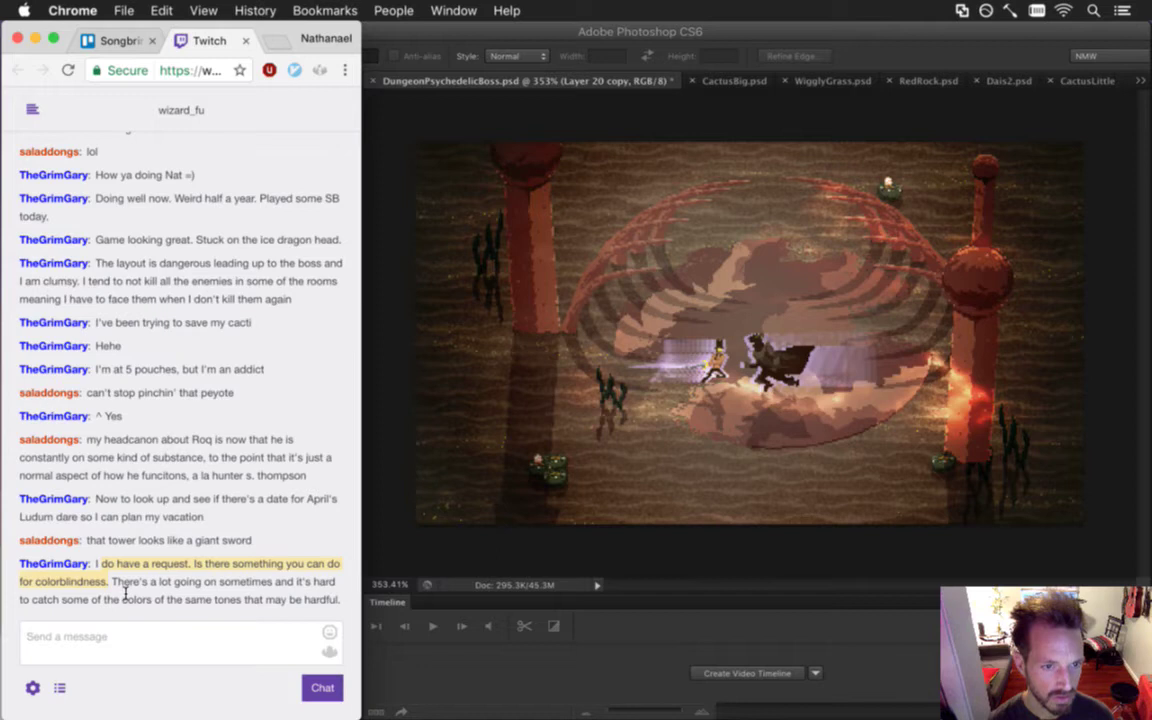
left_click_drag(112, 582, 299, 610)
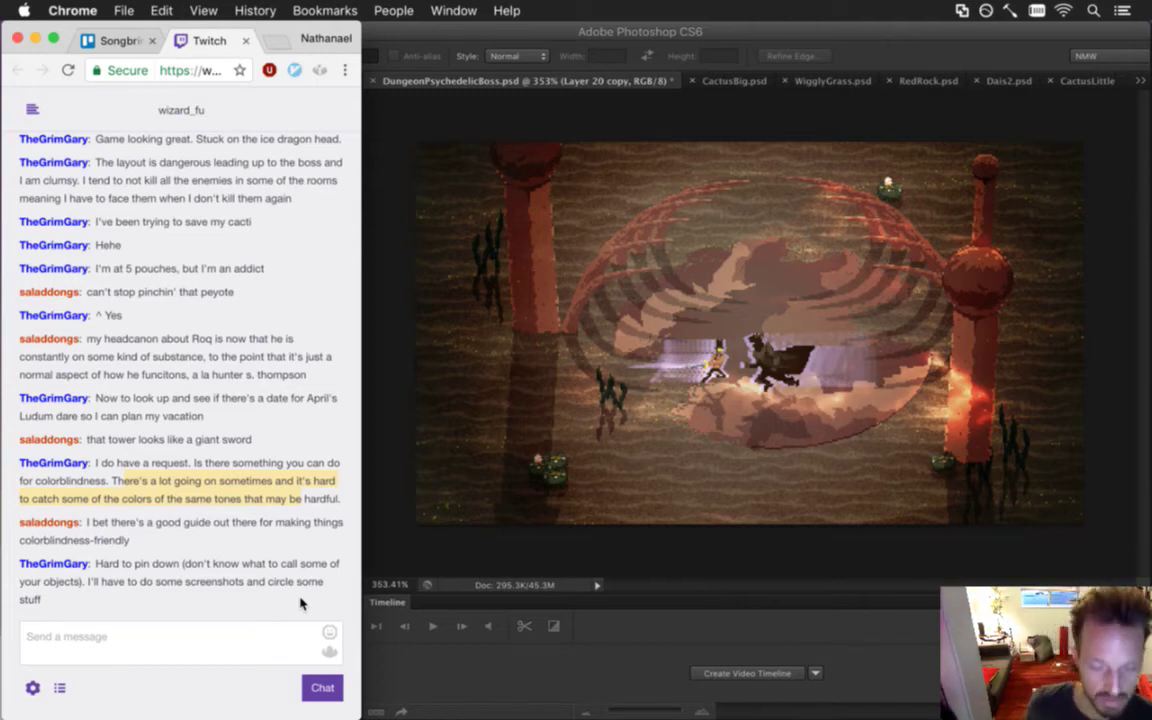
left_click_drag(135, 566, 189, 608)
left_click(195, 546)
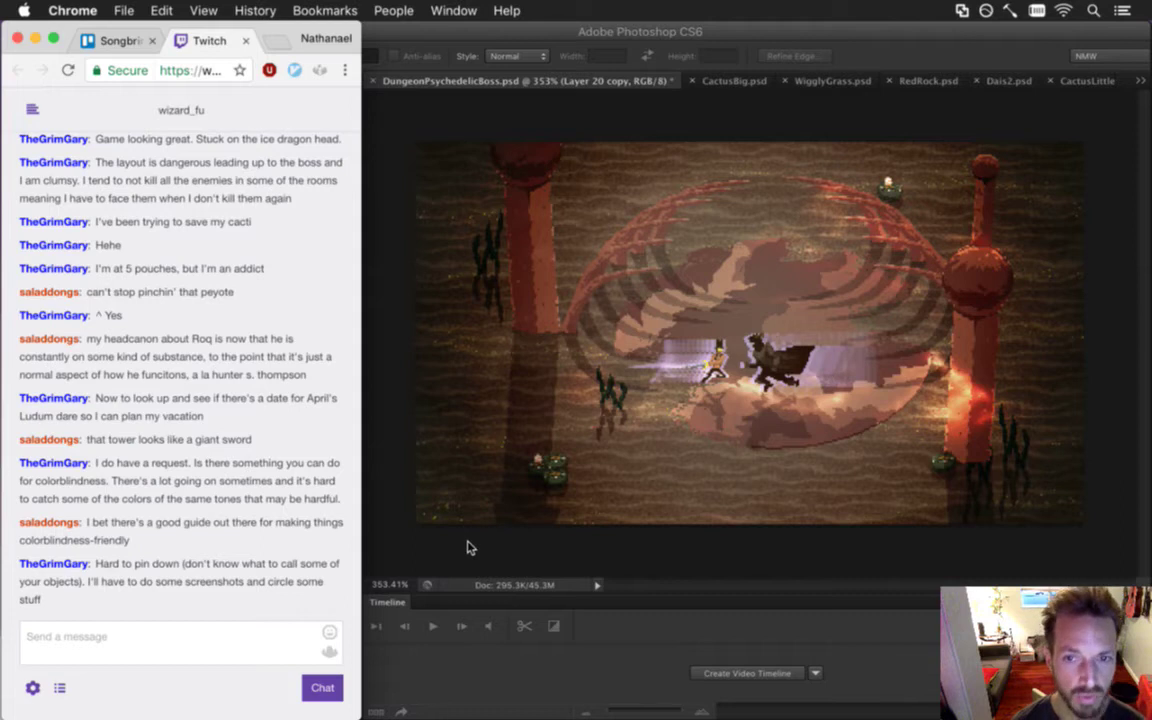
left_click_drag(121, 578, 175, 599)
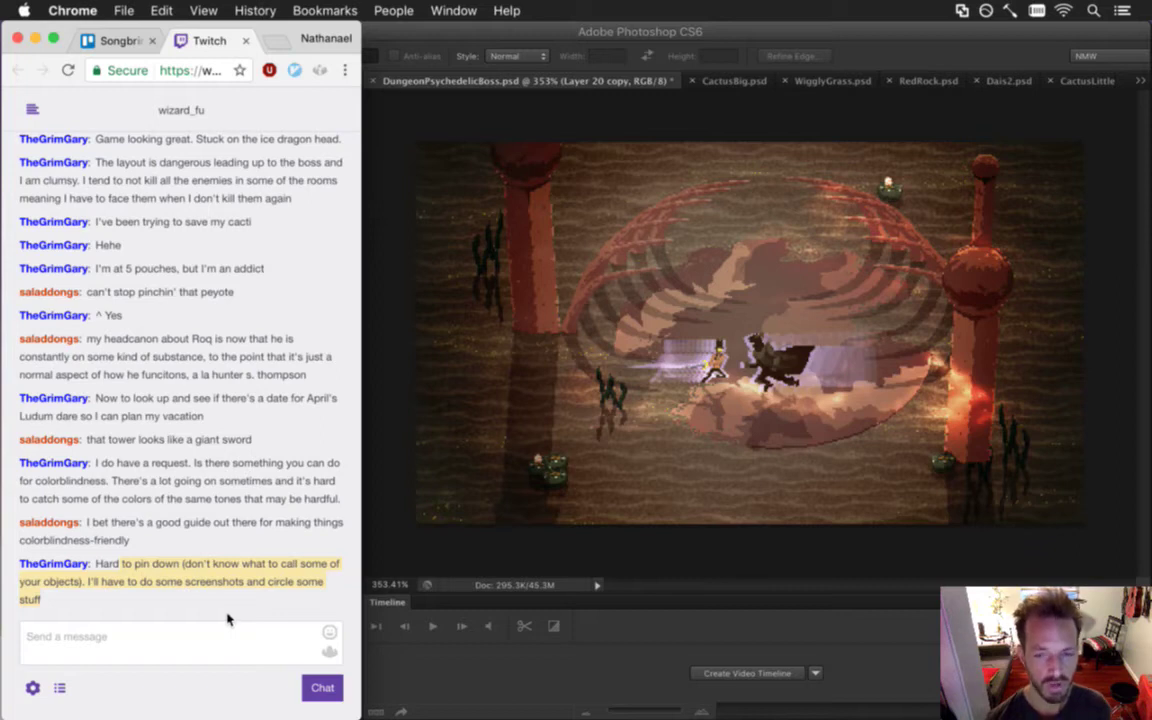
left_click_drag(227, 620, 159, 602)
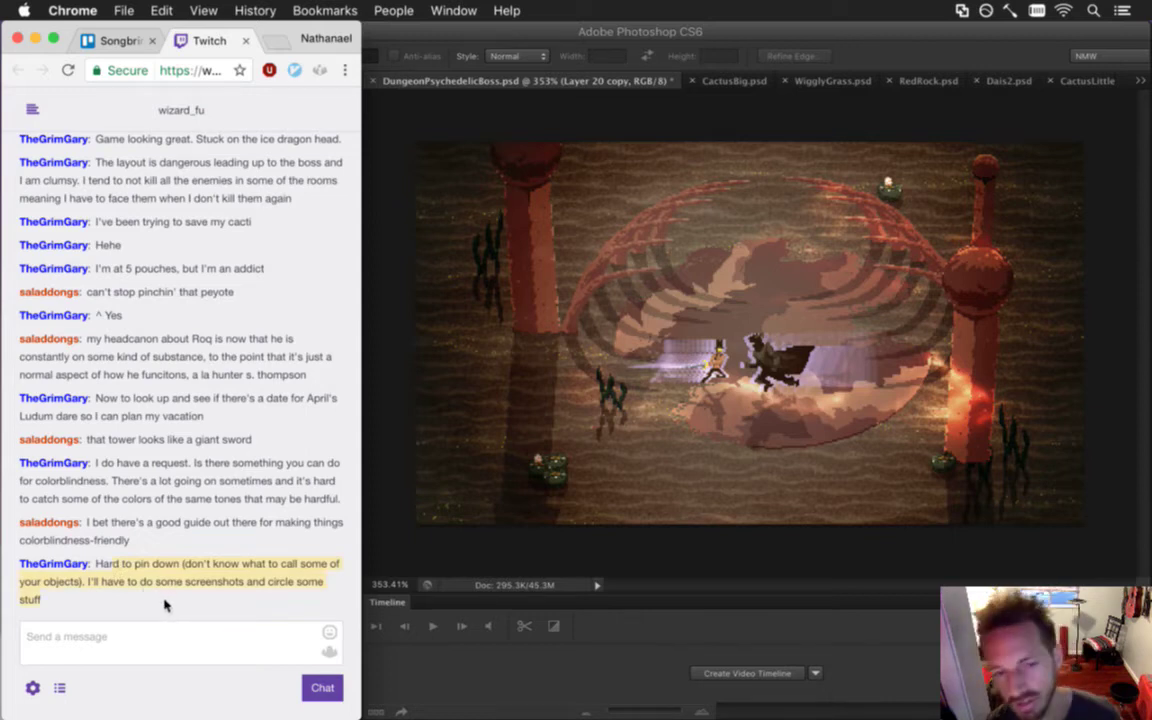
left_click(459, 555)
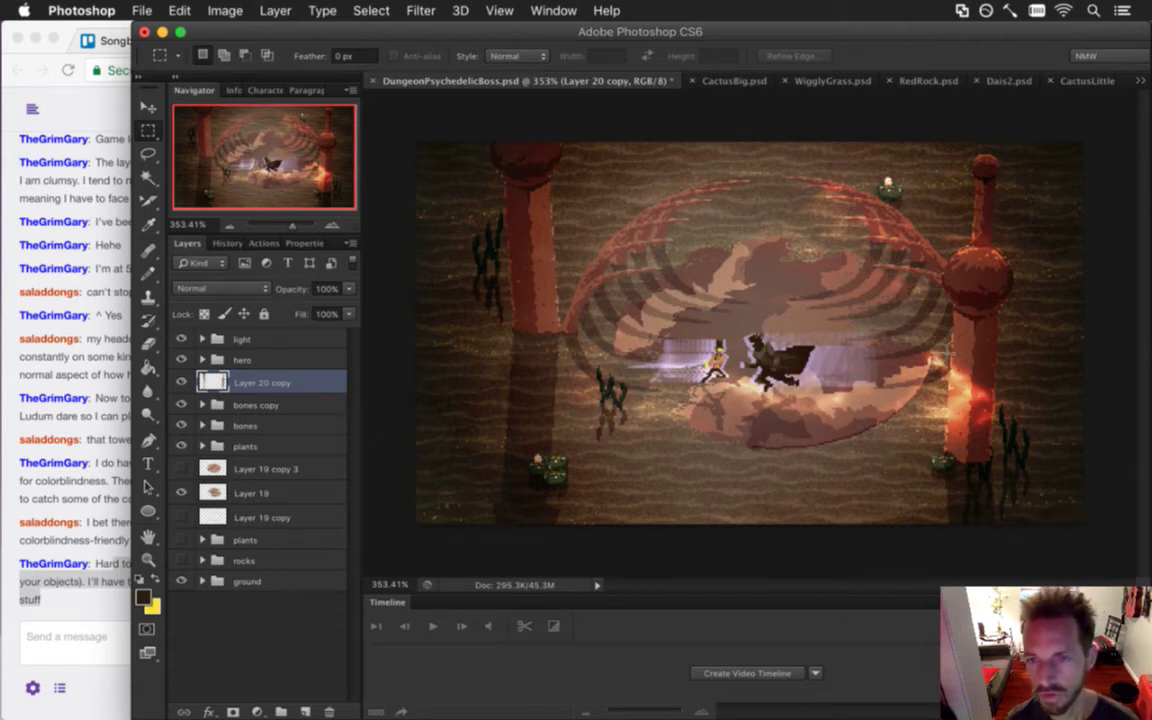
Marquee-select the complete tower with the round ball in DungeonPsychedelicBoss.psd and switch to iTerm2.
left_click_drag(850, 186, 1032, 371)
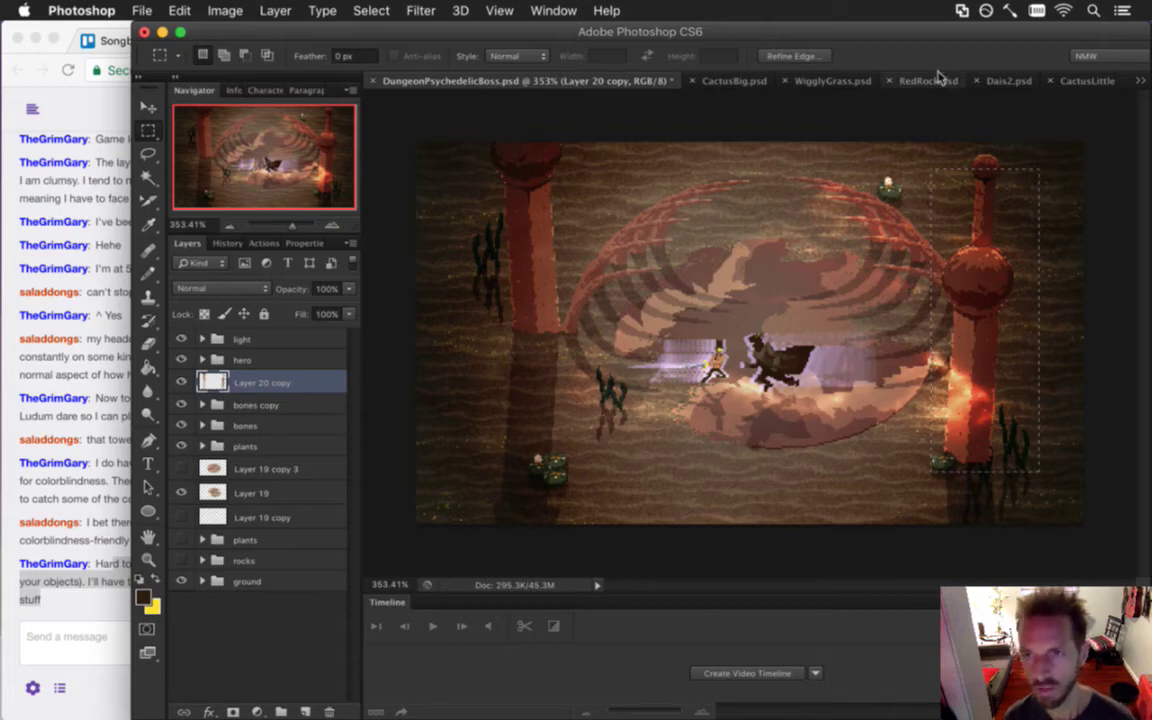
key("super+Tab")
left_click(458, 400)
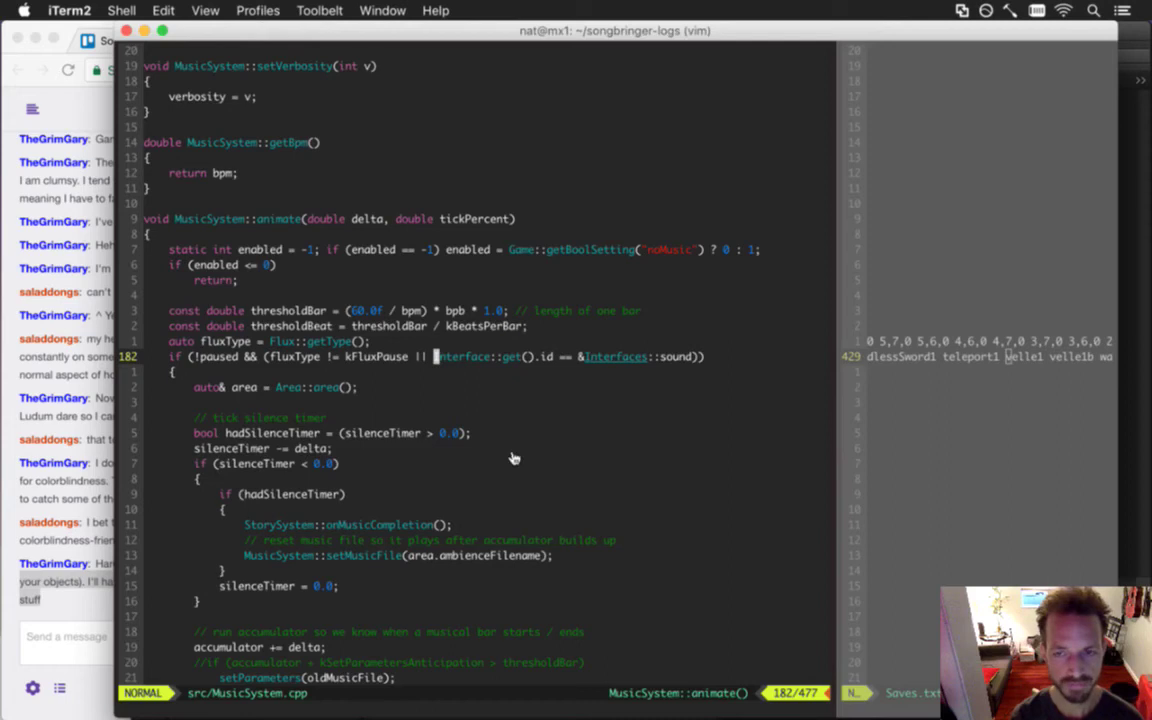
key("super+bracketright")
key("k")
key("k")
key("k")
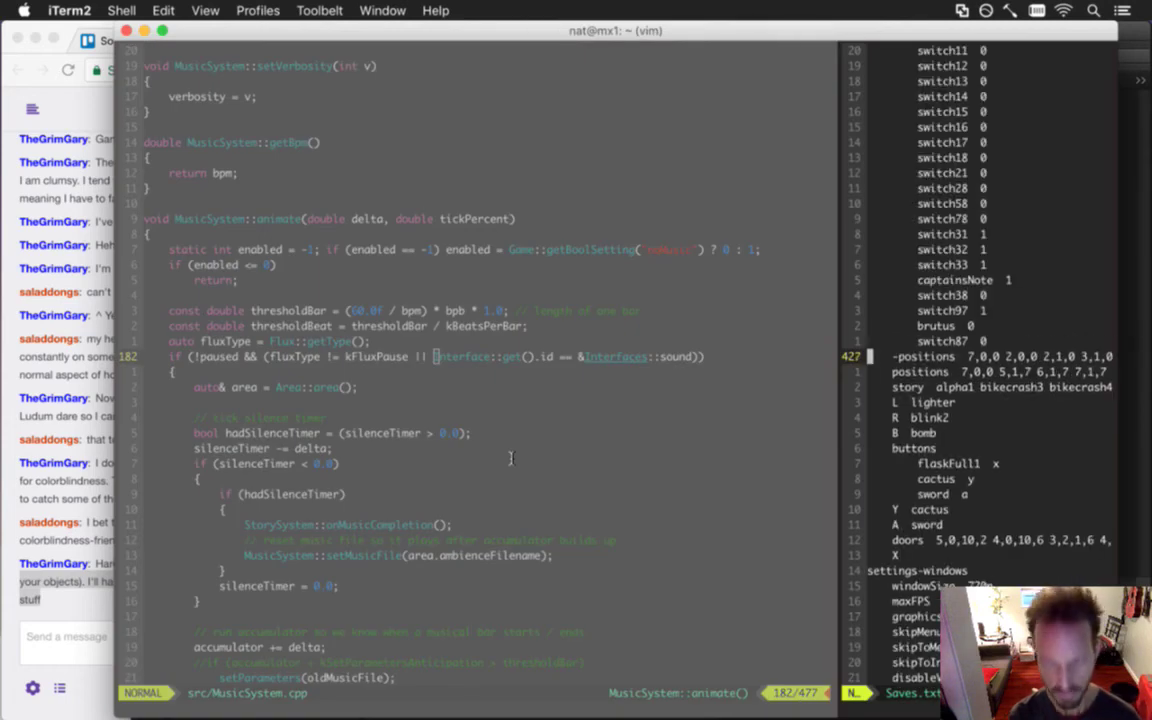
key("super+bracketleft")
type(":")
key("Escape")
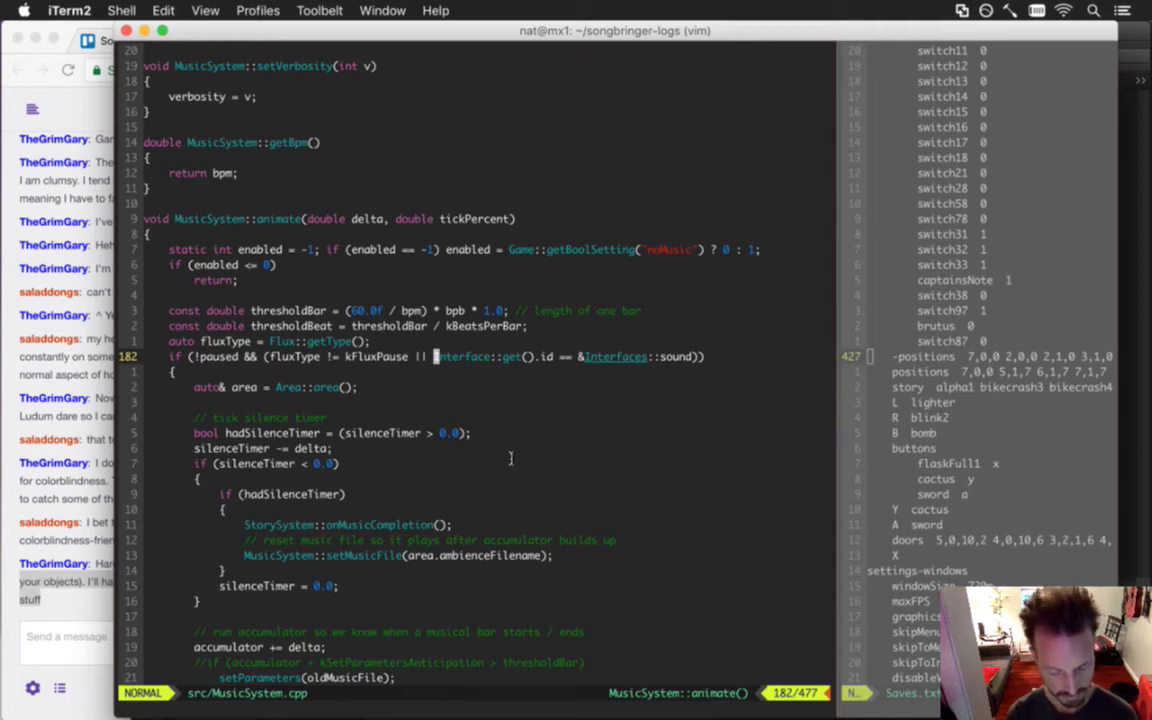
Suspend Vim and show the Songbringer repository's Git status with gs in a cleared terminal.
key("ctrl+z")
type("clear")
key("Return")
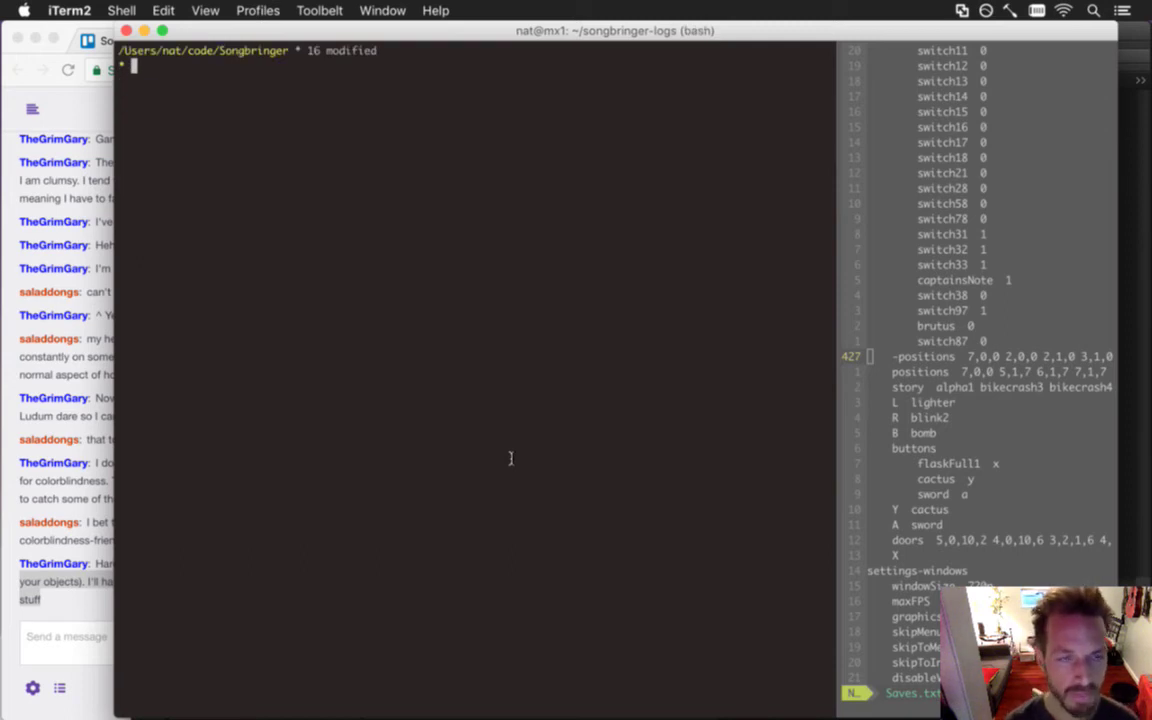
type("gs")
key("Return")
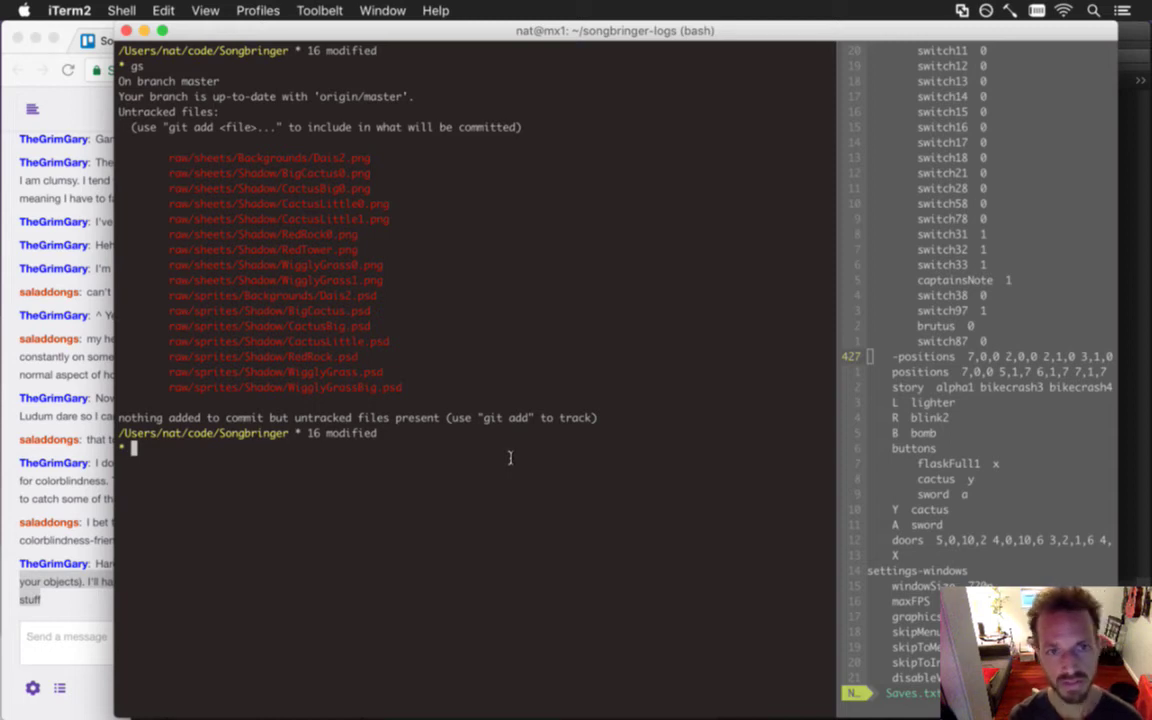
Delete raw/sheets/Shadow/BigCactus0.png from the Songbringer repository with rm.
type("rm")
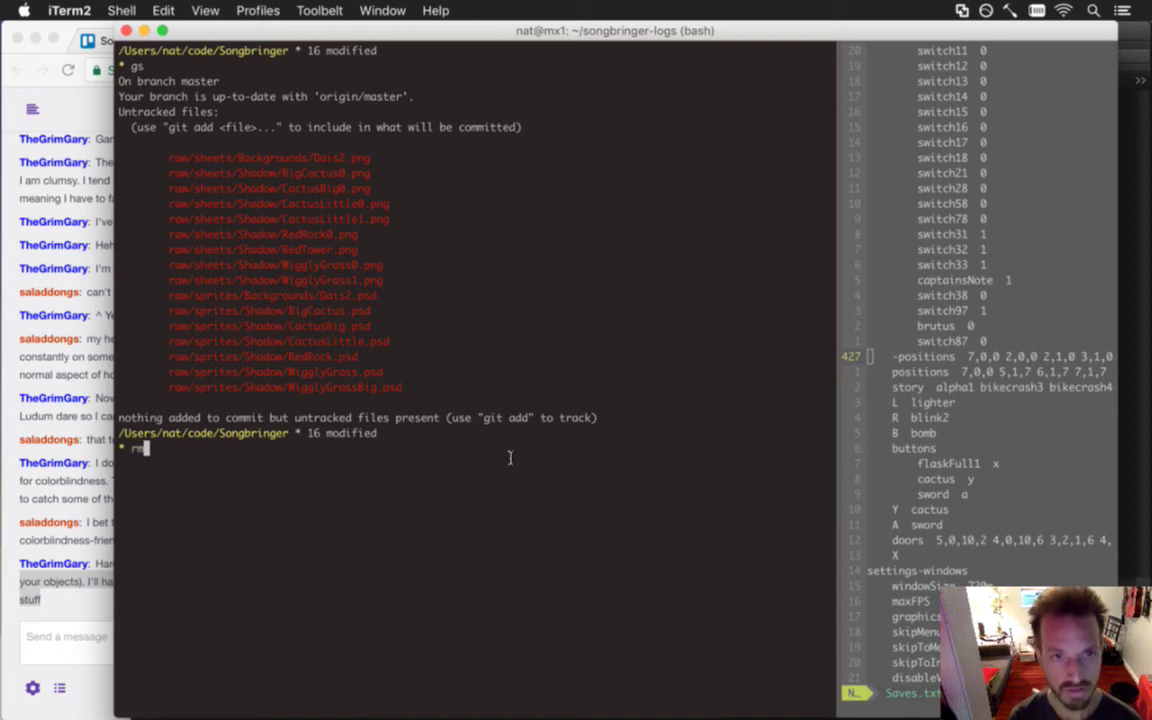
left_click_drag(185, 183, 370, 174)
type("raw/sheets/Shadow/BigCactus0.png")
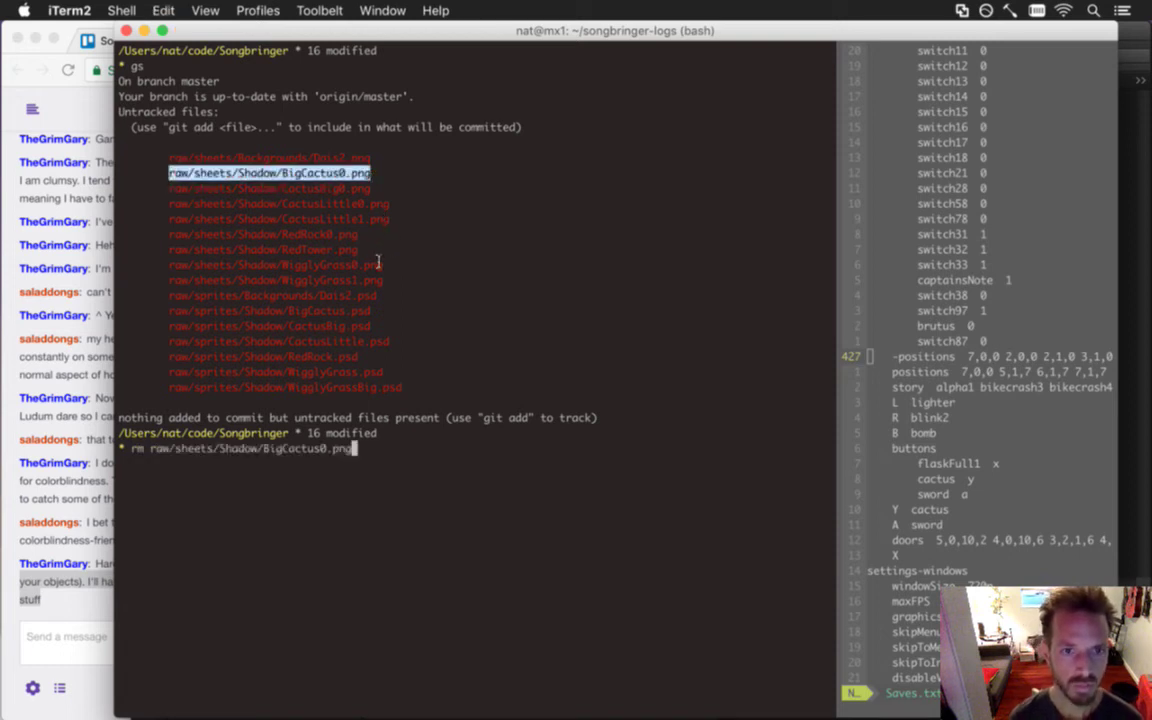
key("Return")
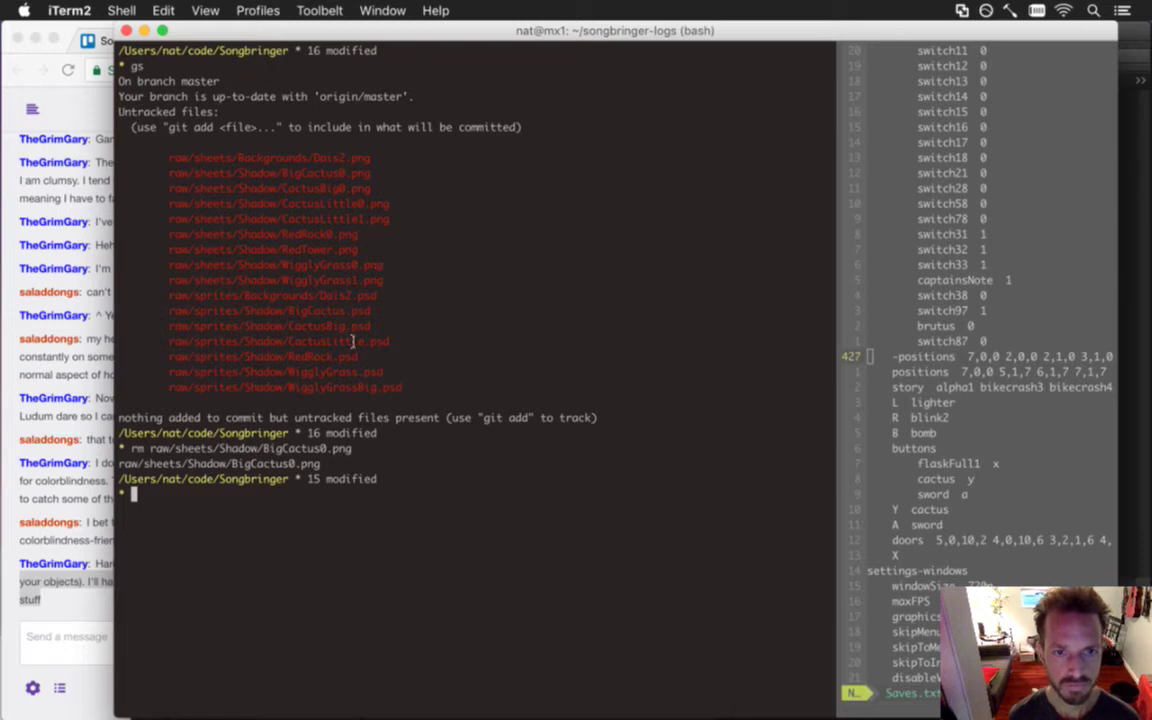
Delete raw/sprites/Shadow/BigCactus.psd from the Songbringer repository with rm.
left_click_drag(372, 314, 165, 311)
type("rm")
type("raw/sprites/Shadow/BigCactus.psd")
key("Return")
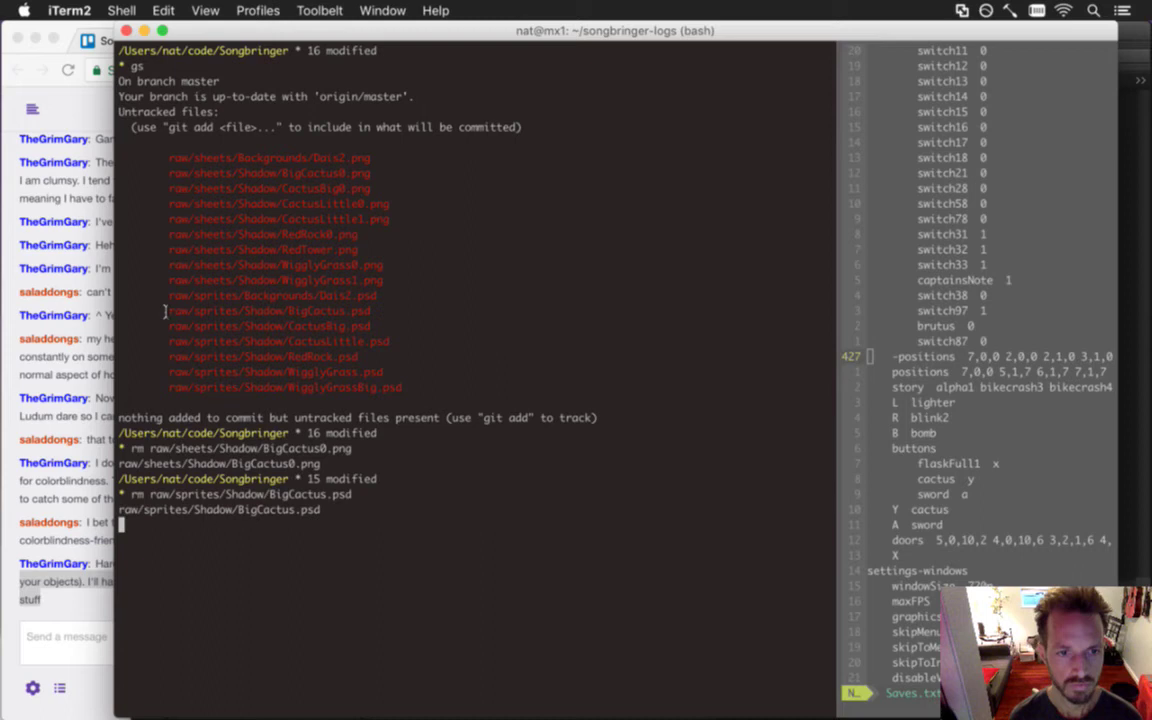
Recheck the Git status with gs and start the Songbringer MacD Xcode build in the other terminal pane.
type("gs")
key("Return")
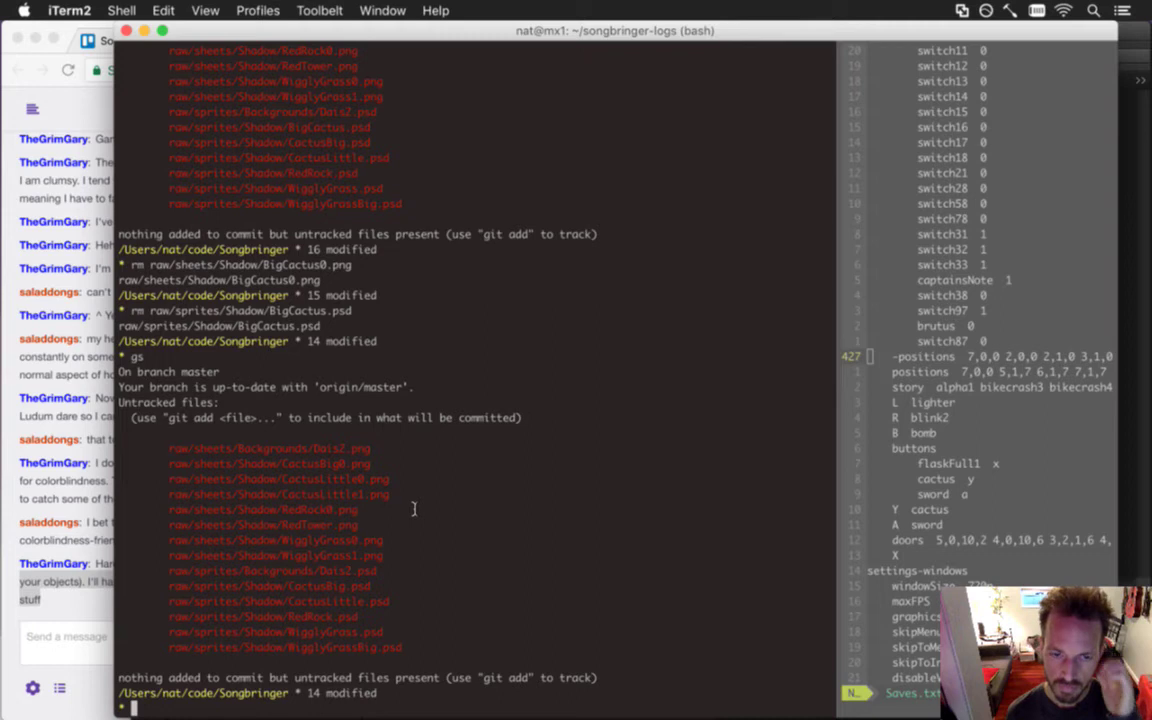
key("super+]")
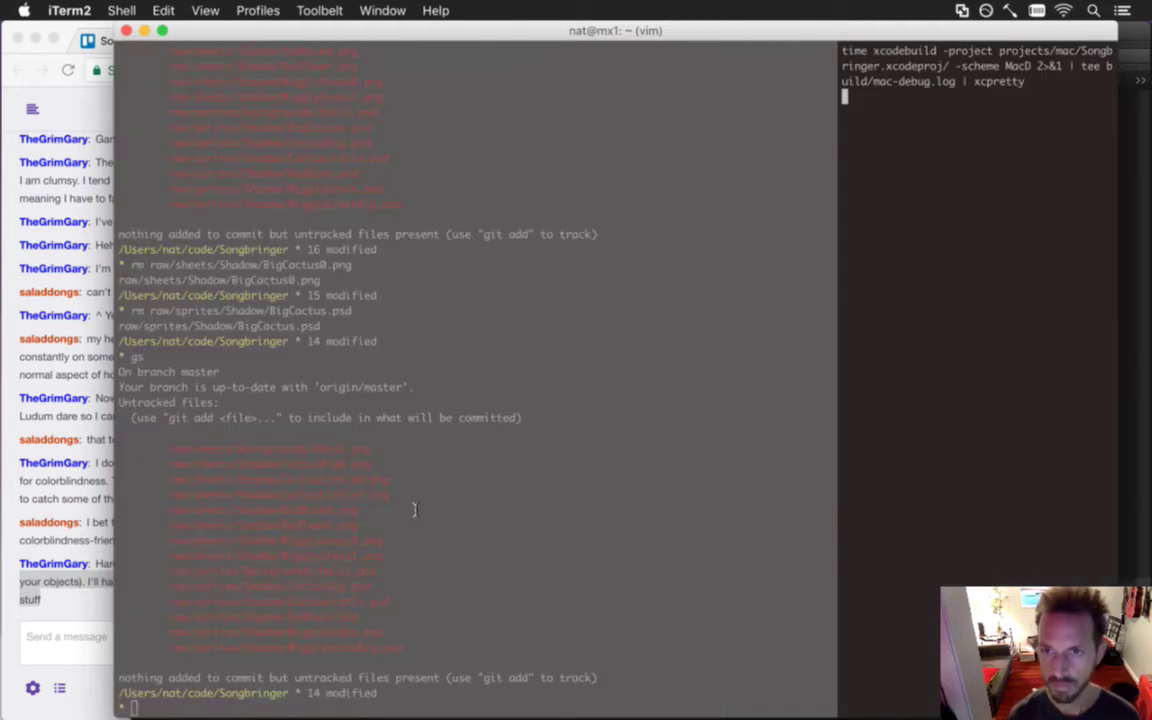
key("super+[")
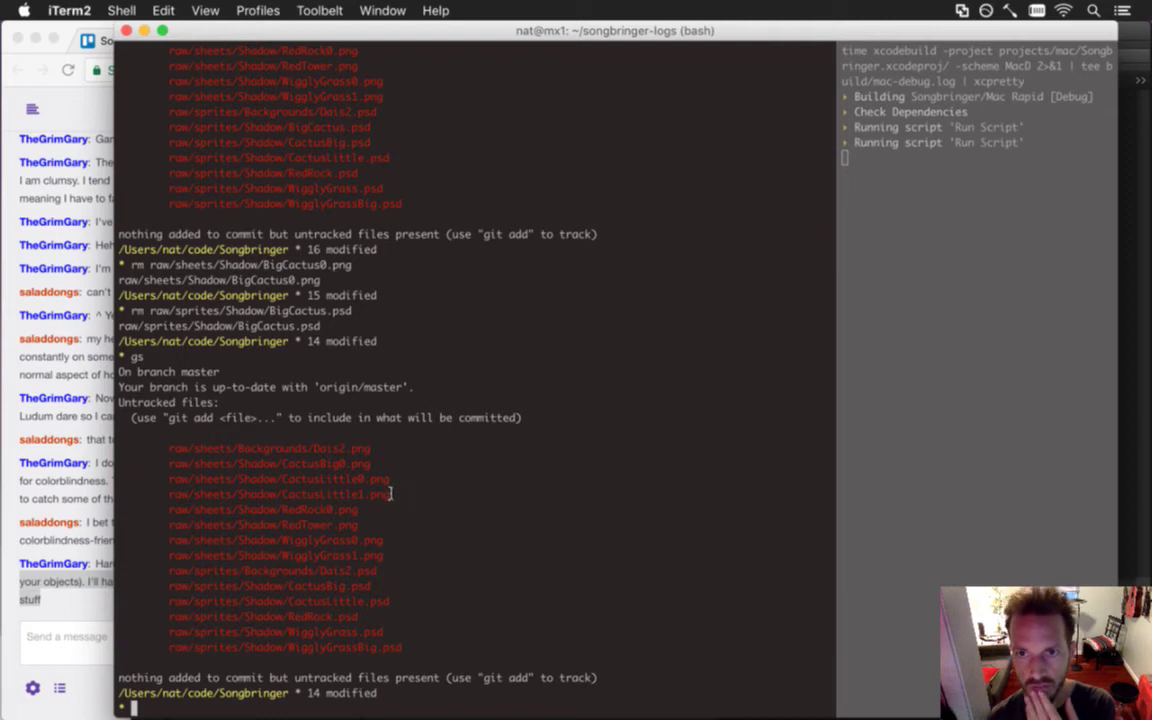
Open Backgrounds.tps from the sheets folder via Finder, view its sprite sheet in TexturePacker, and close it.
key("super+Tab")
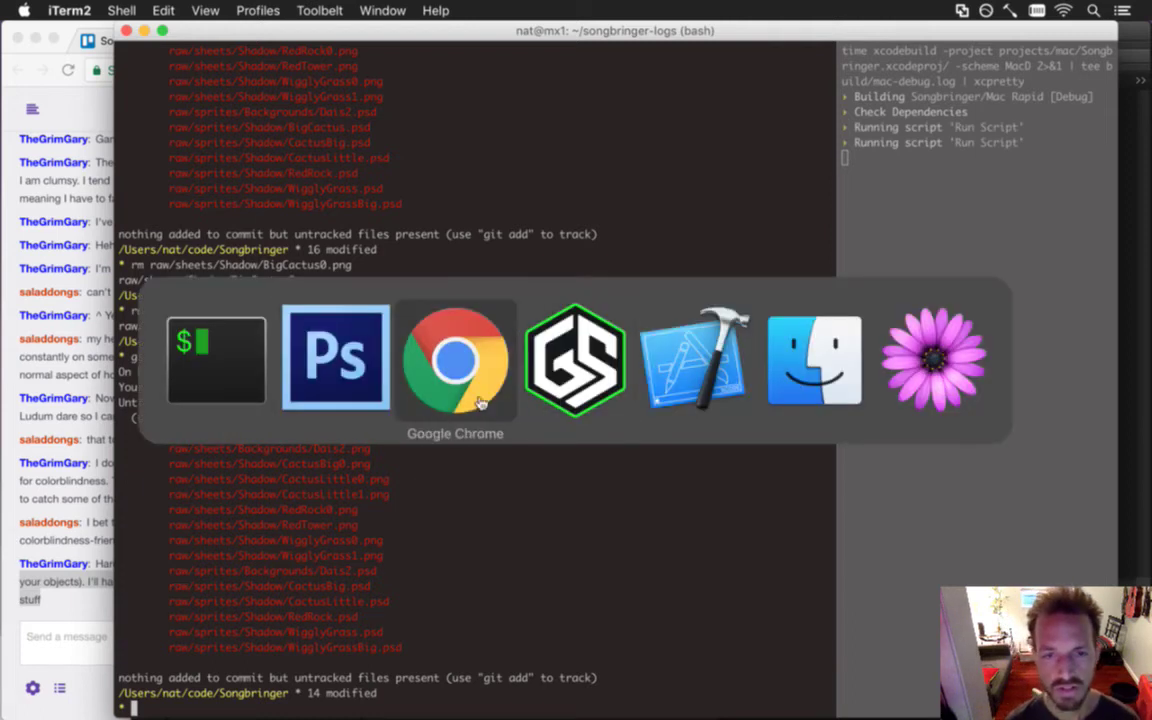
left_click(795, 378)
key("super+n")
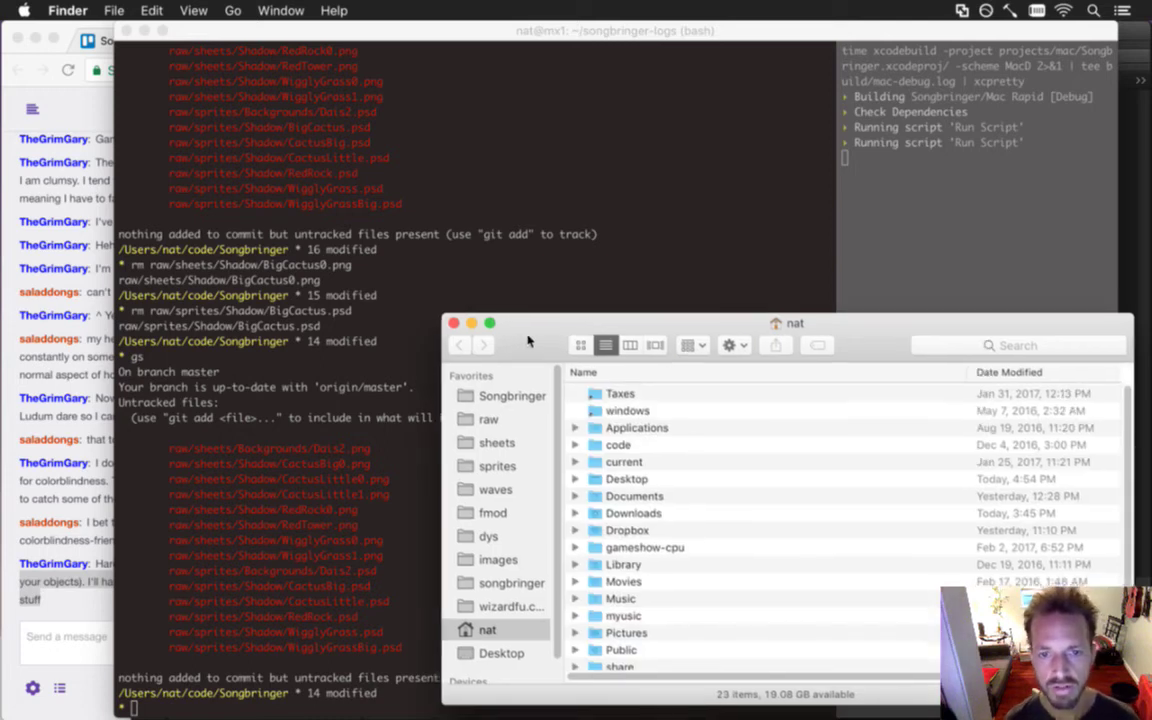
left_click_drag(528, 341, 507, 270)
left_click(480, 348)
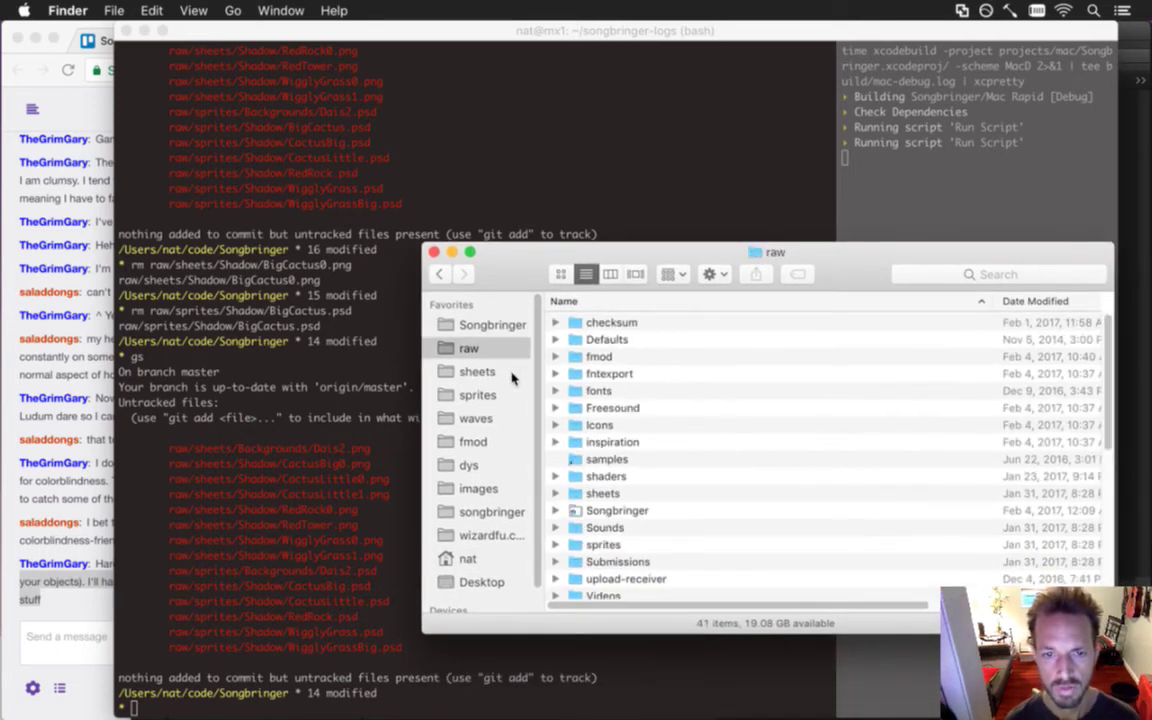
left_click(512, 378)
scroll(711, 502, "down", 3)
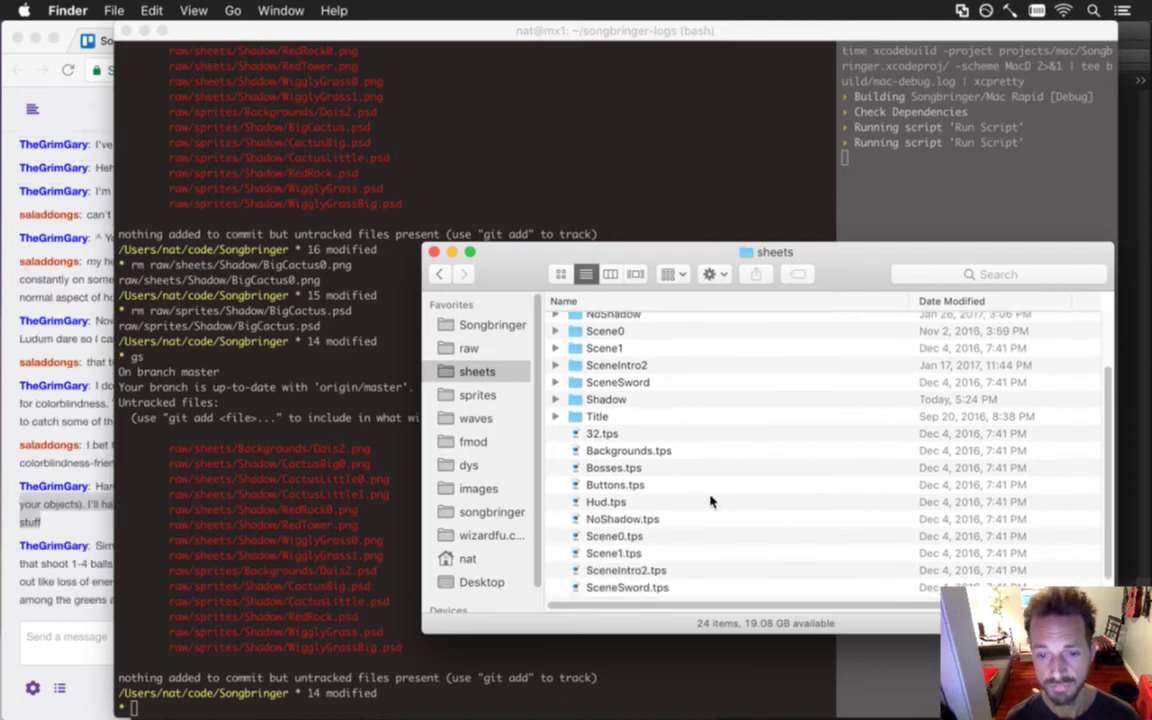
double_click(652, 451)
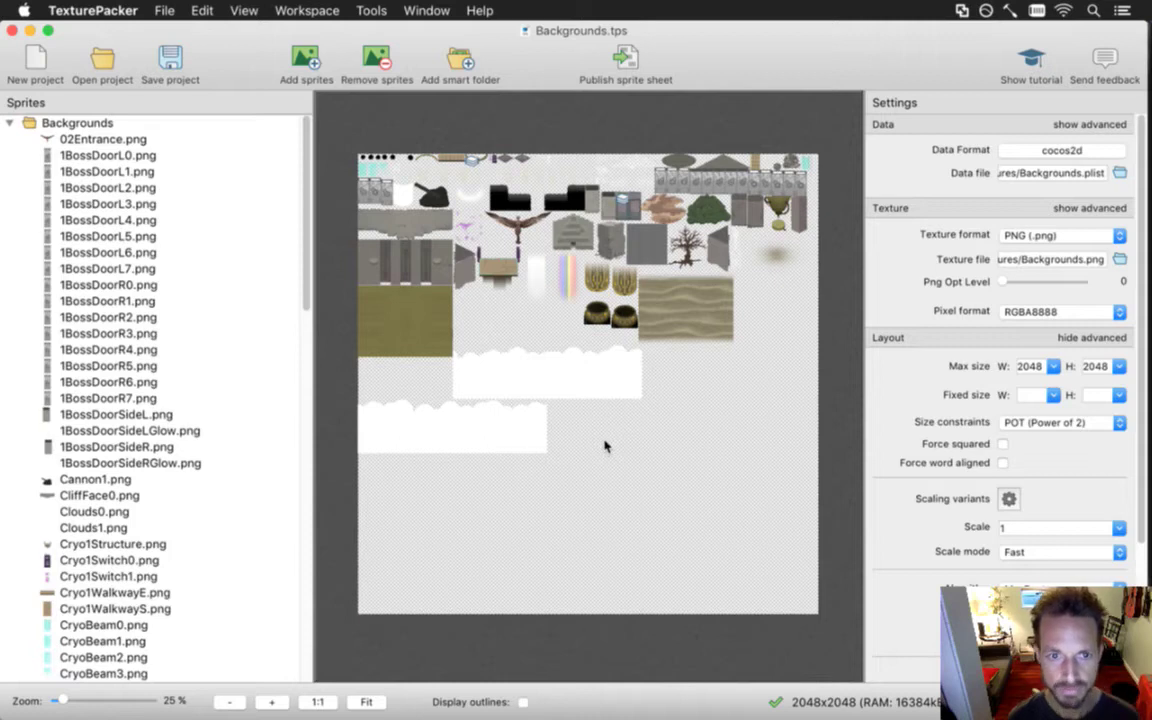
key("cmd+w")
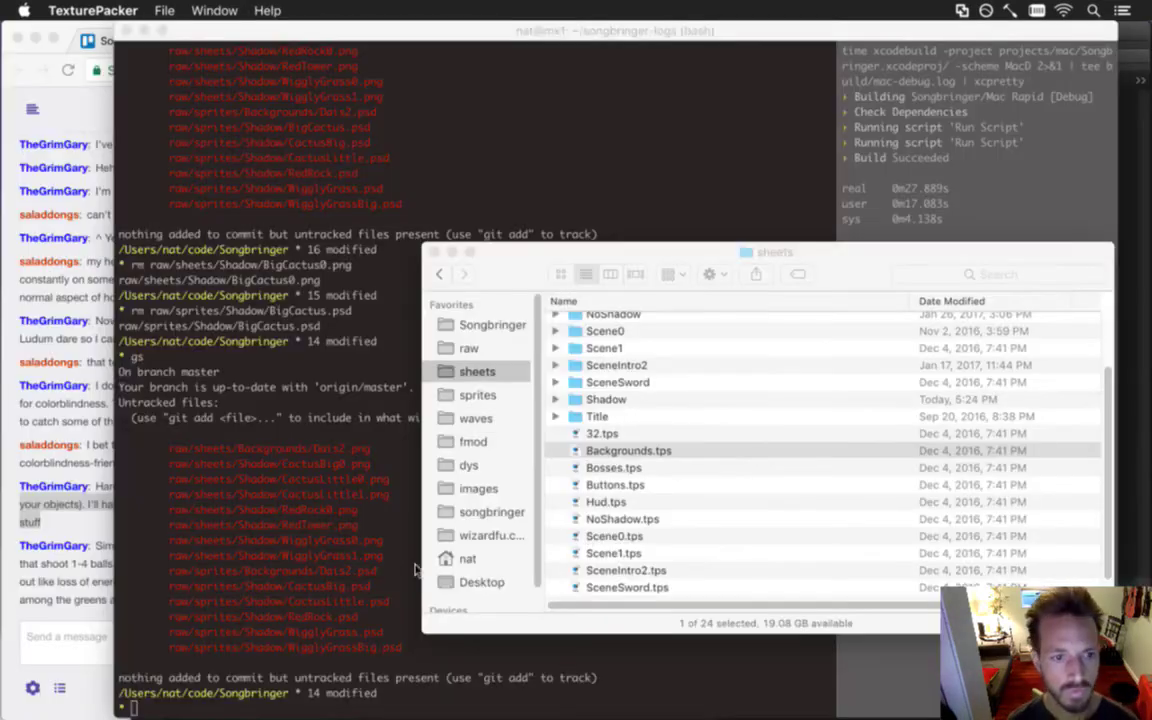
Read the new Twitch chat message in Chrome about the water dragons' fading balls being hard to see.
left_click(106, 520)
left_click_drag(113, 546, 121, 564)
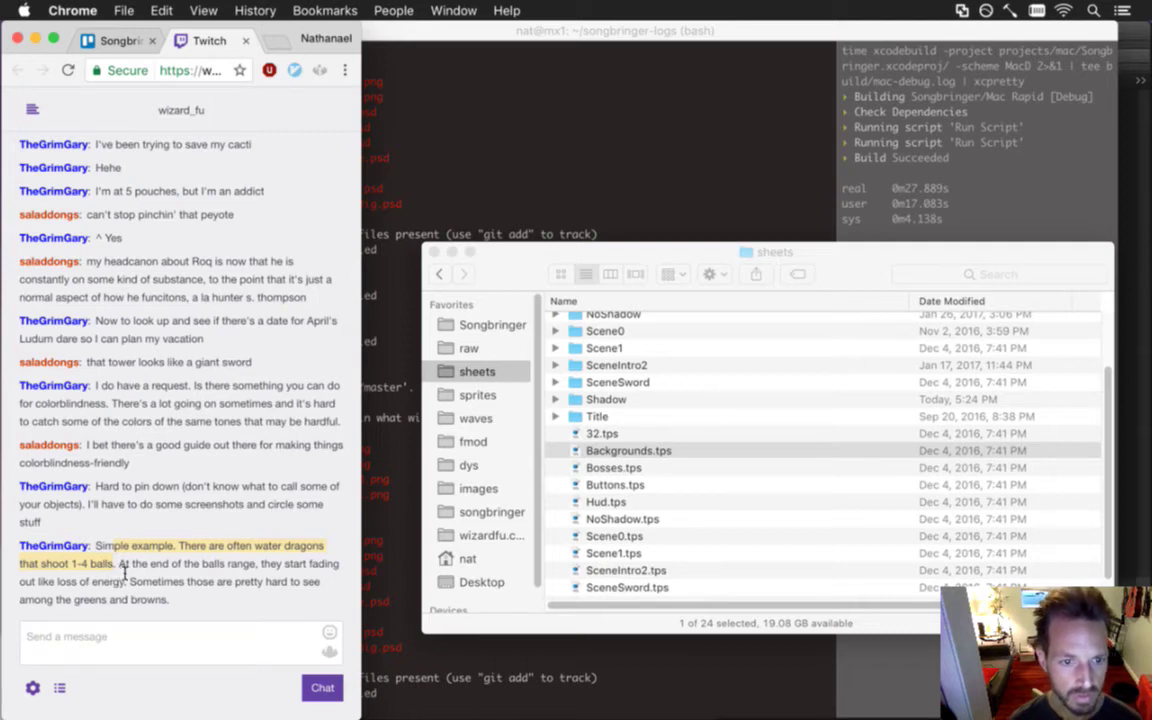
left_click_drag(124, 570, 125, 590)
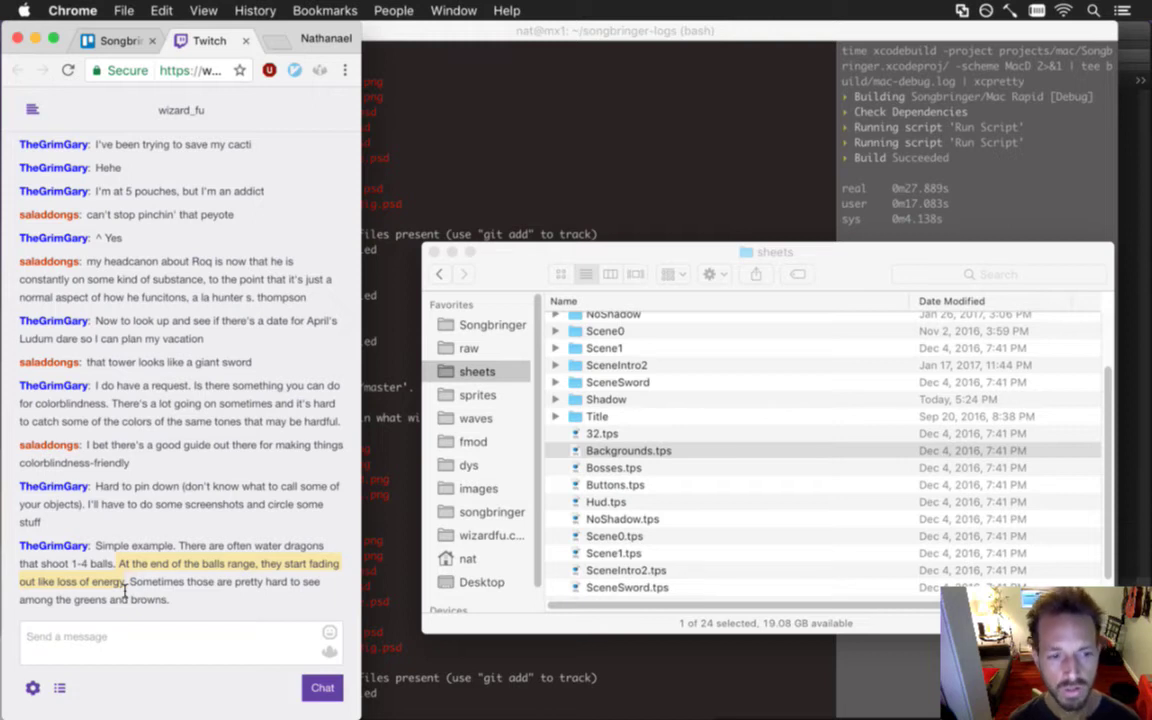
left_click_drag(125, 588, 88, 563)
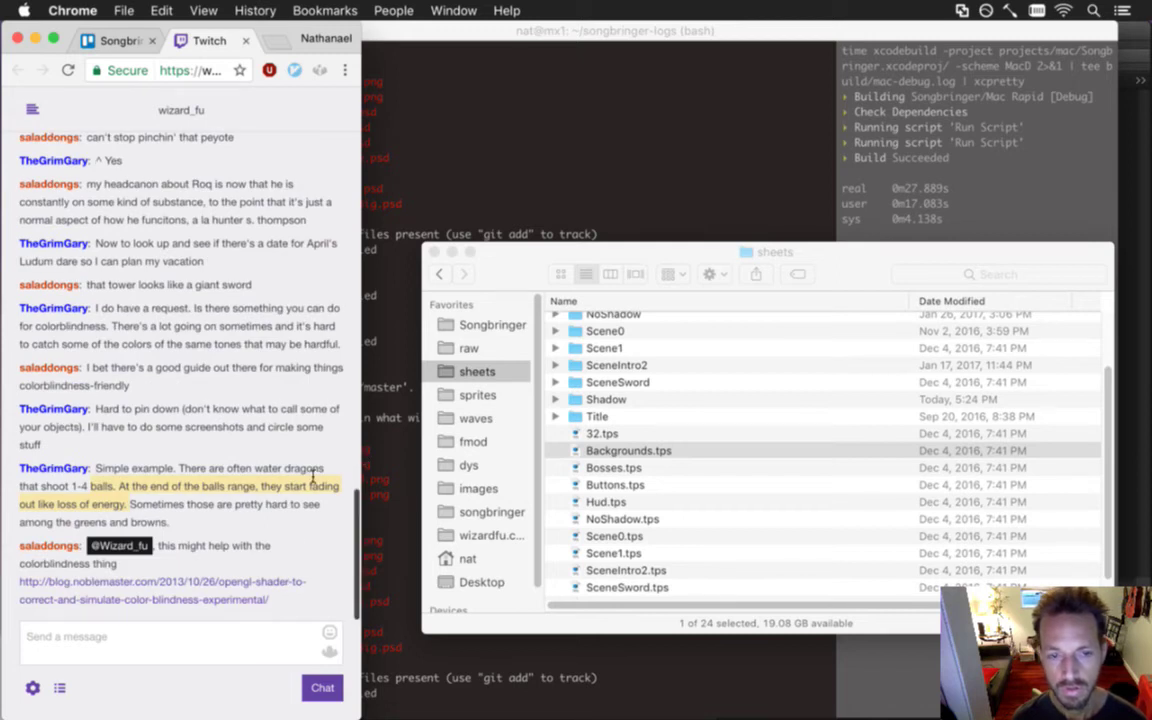
Switch to TextMate, create a new blank document and move its window so that it partly uncovers the Twitch chat.
key("super+Tab")
key("Tab")
key("Tab")
key("Tab")
key("Tab")
key("Tab")
key("Tab")
key("super+n")
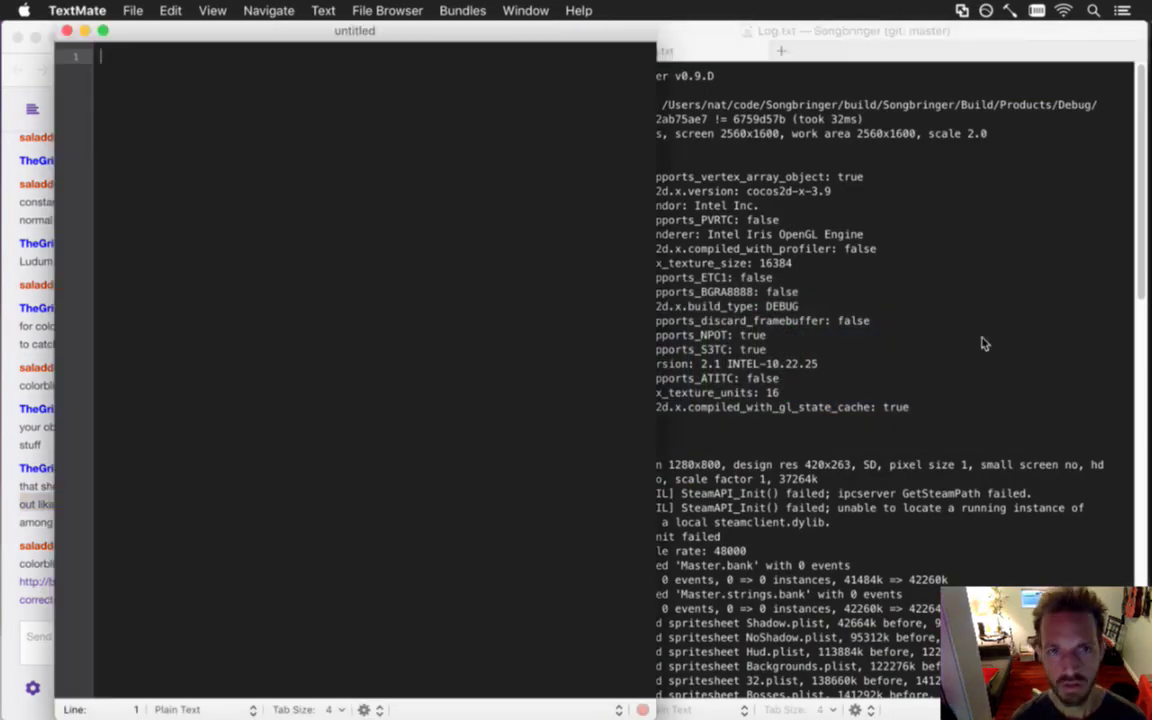
left_click_drag(357, 33, 587, 38)
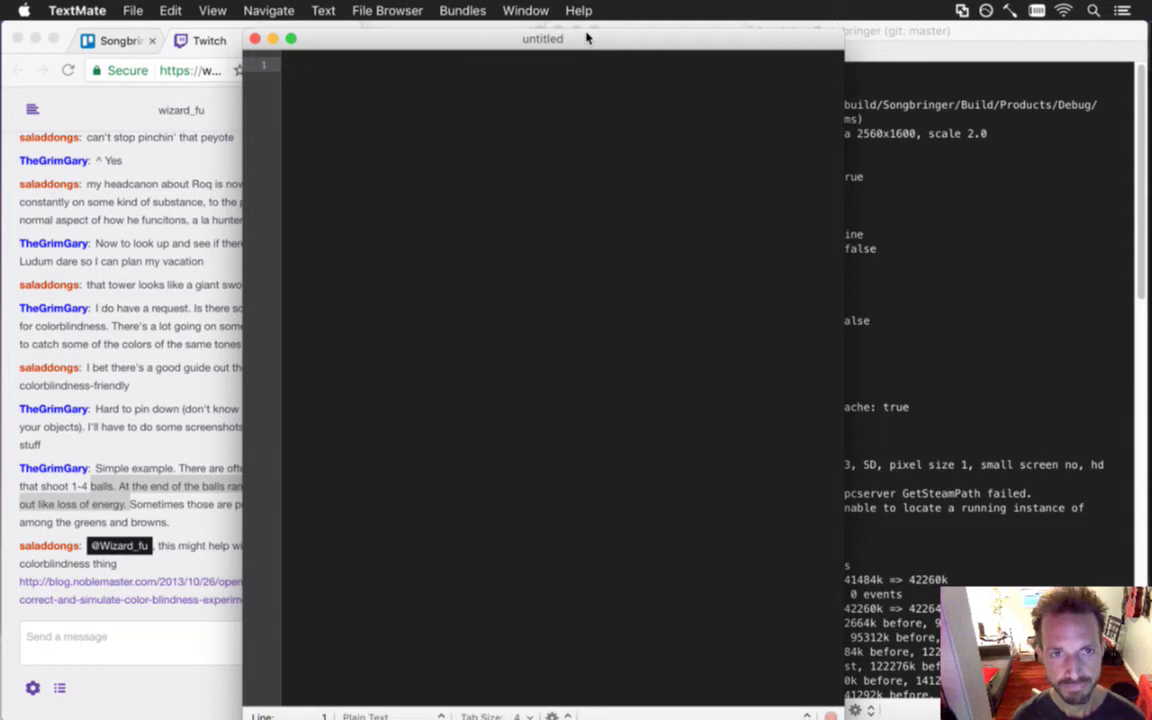
Enter the heading "better for colorblind players:" in the new document, followed by a blank line.
type("better for co")
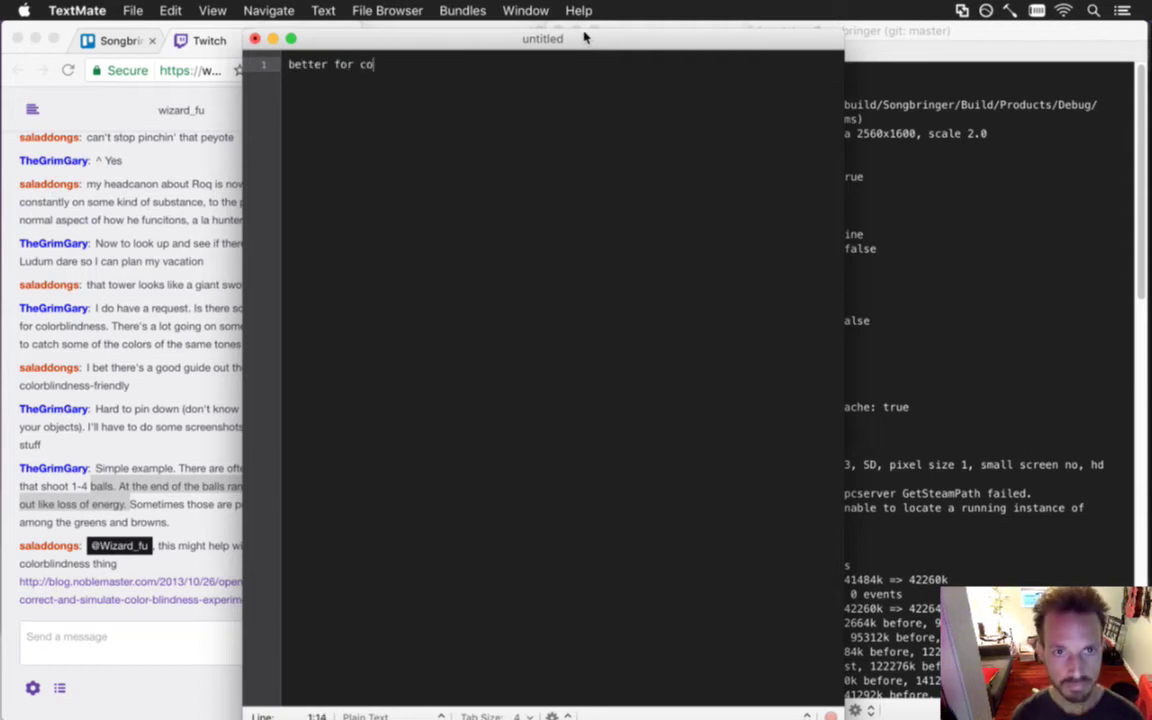
type("lorblind ")
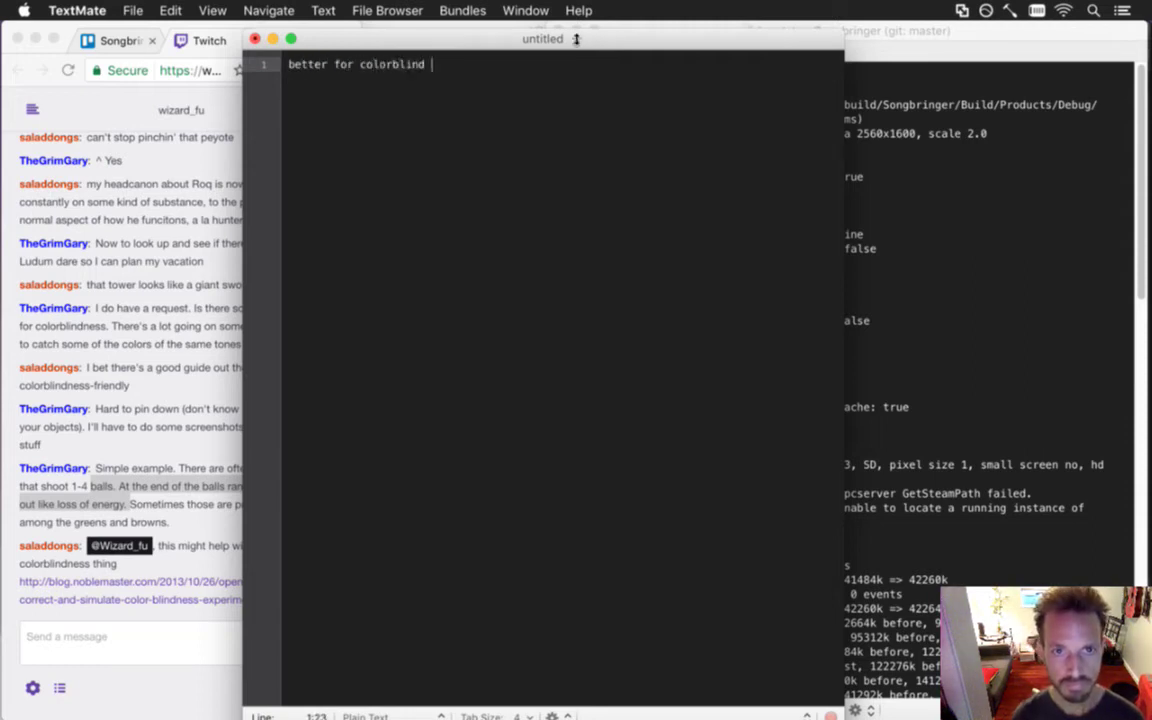
type("players:")
key("Return")
key("Return")
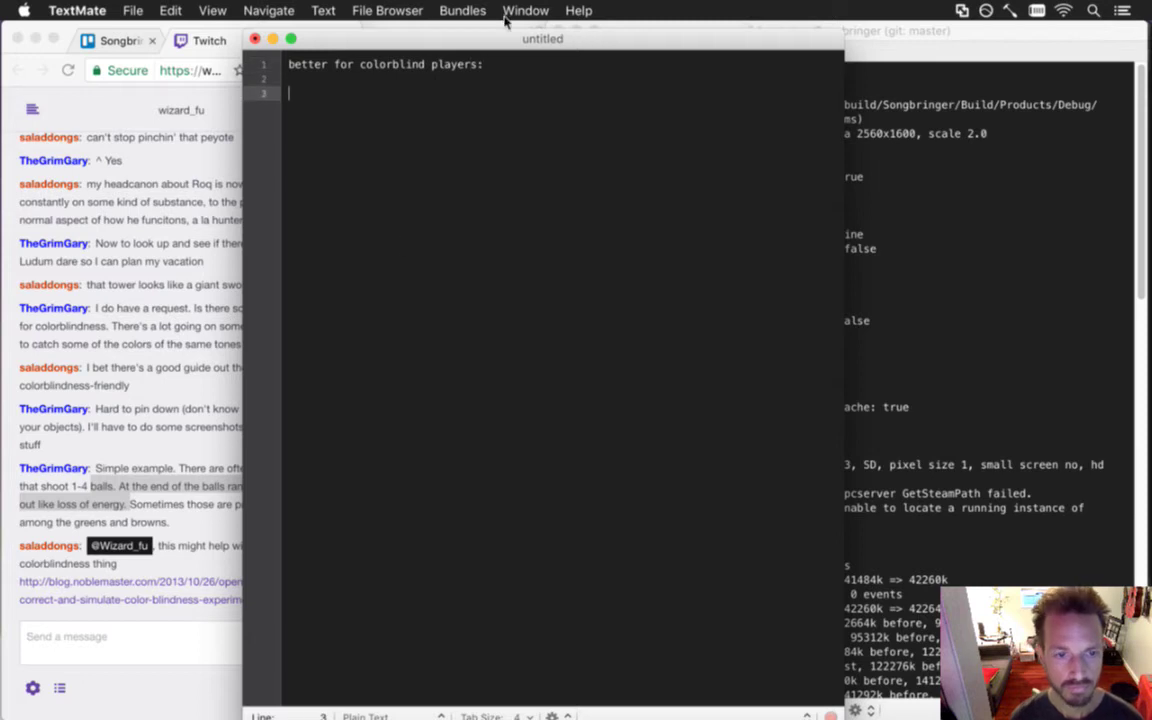
Copy the water dragon feedback, from "There are often water dragons" to "greens and browns.", from the Twitch chat into the note.
left_click(193, 508)
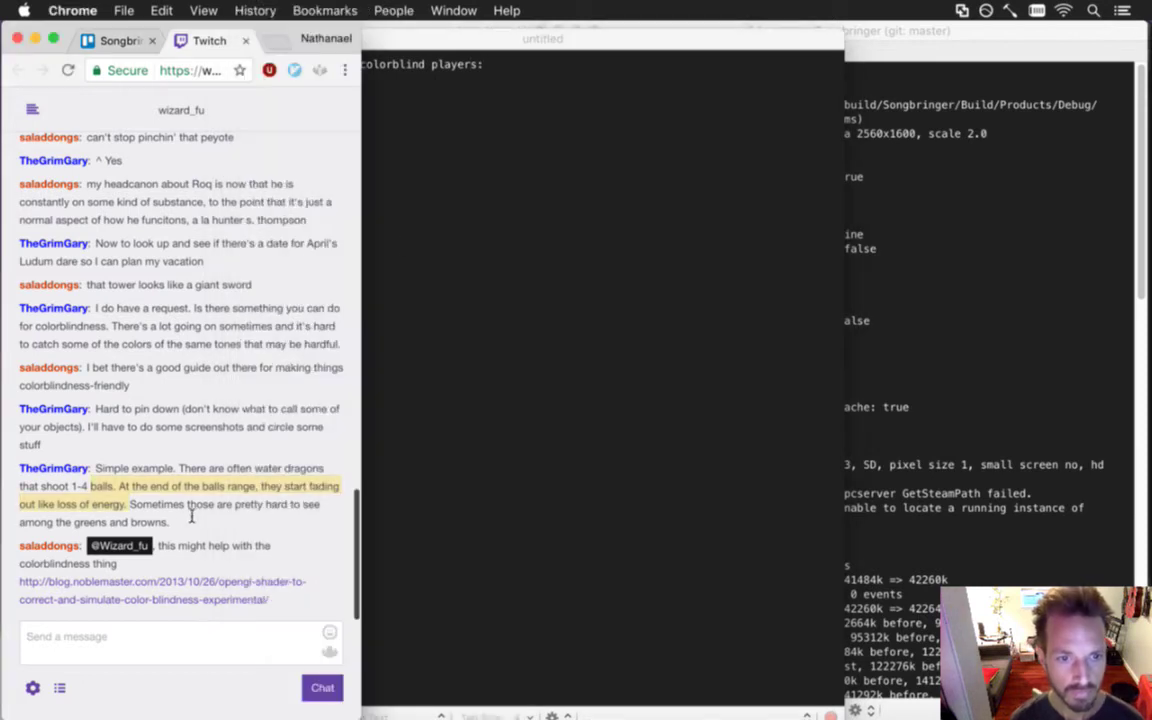
left_click_drag(179, 521, 182, 478)
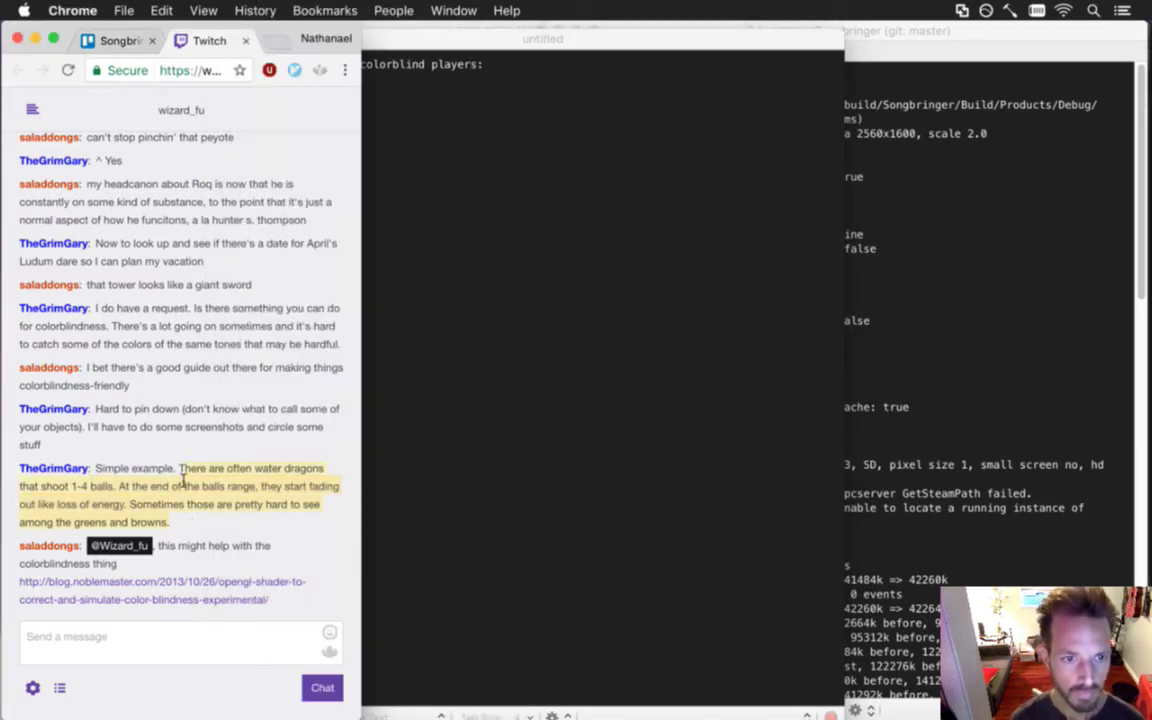
key("super+c")
left_click(515, 250)
key("super+v")
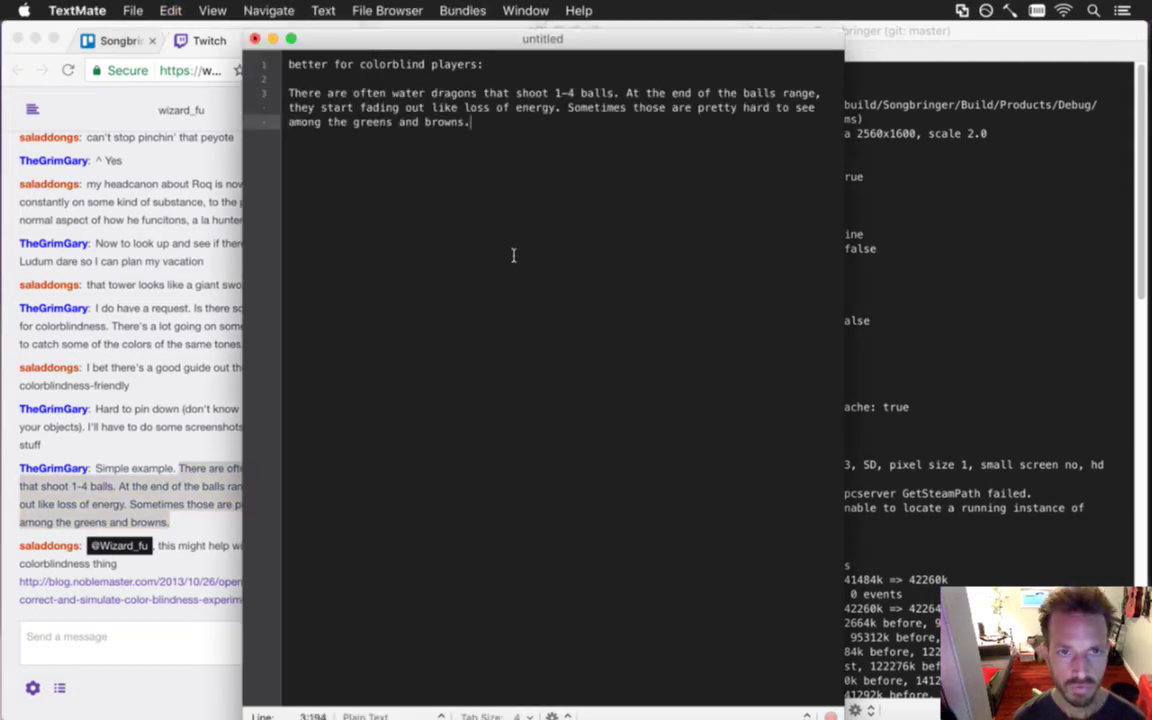
Copy the blog.noblemaster.com OpenGL color-blindness shader link from the chat and paste it below the feedback, leaving a blank line between.
key("Return")
key("Return")
left_click(121, 565)
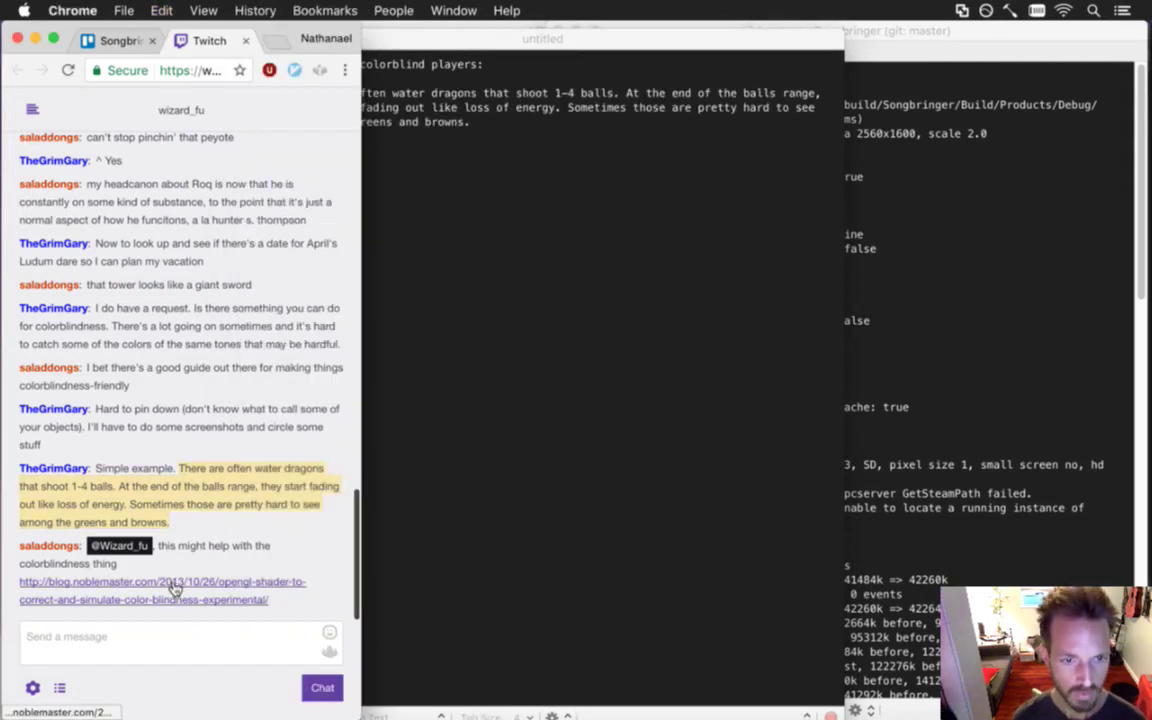
right_click(172, 588)
left_click(246, 572)
left_click(465, 320)
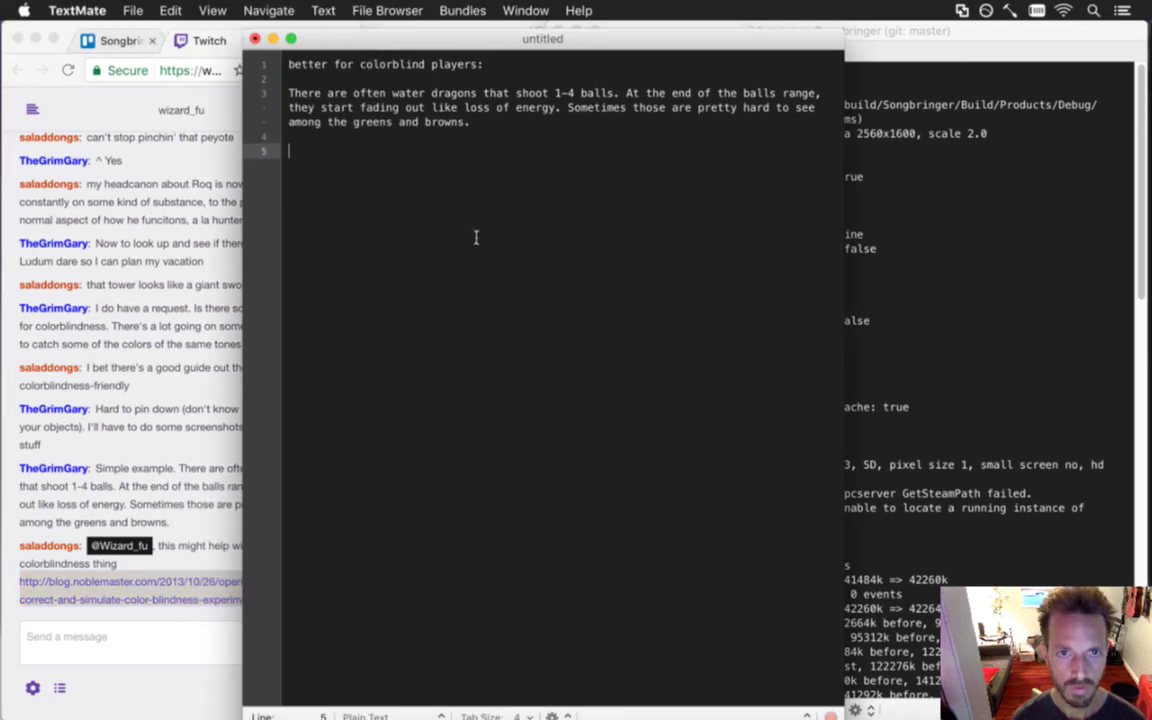
key("super+v")
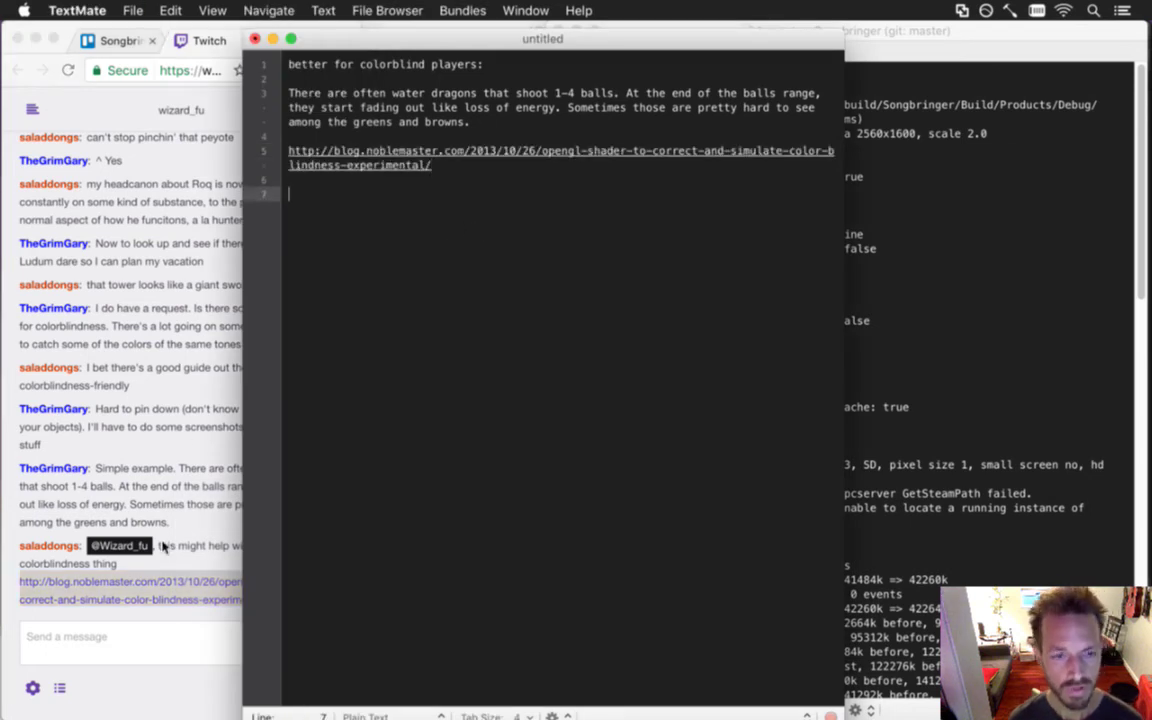
Save the note on the Desktop as colorblind.txt.
left_click(190, 540)
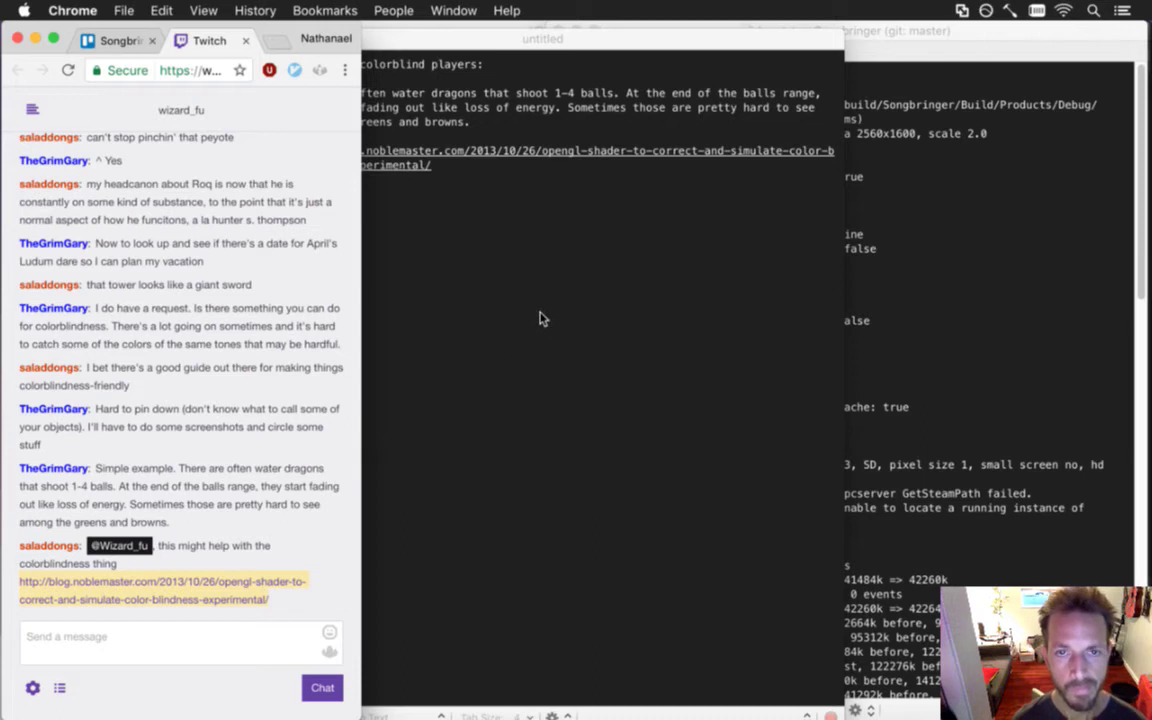
left_click(475, 281)
left_click(132, 10)
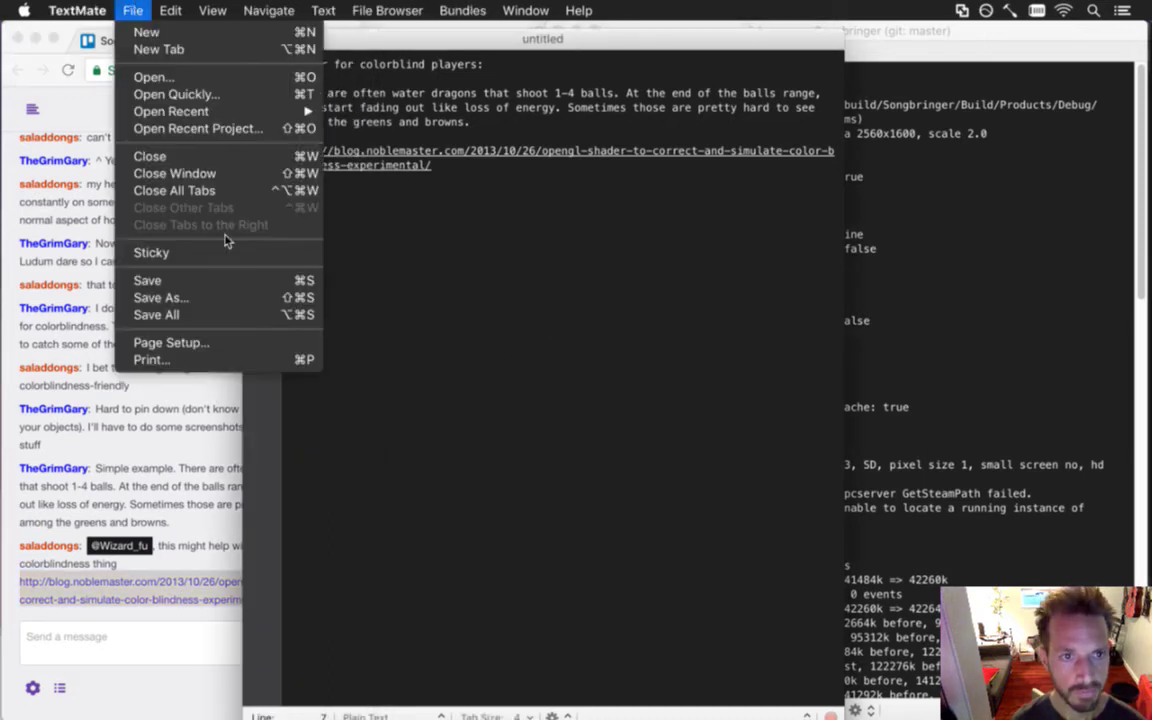
left_click(226, 298)
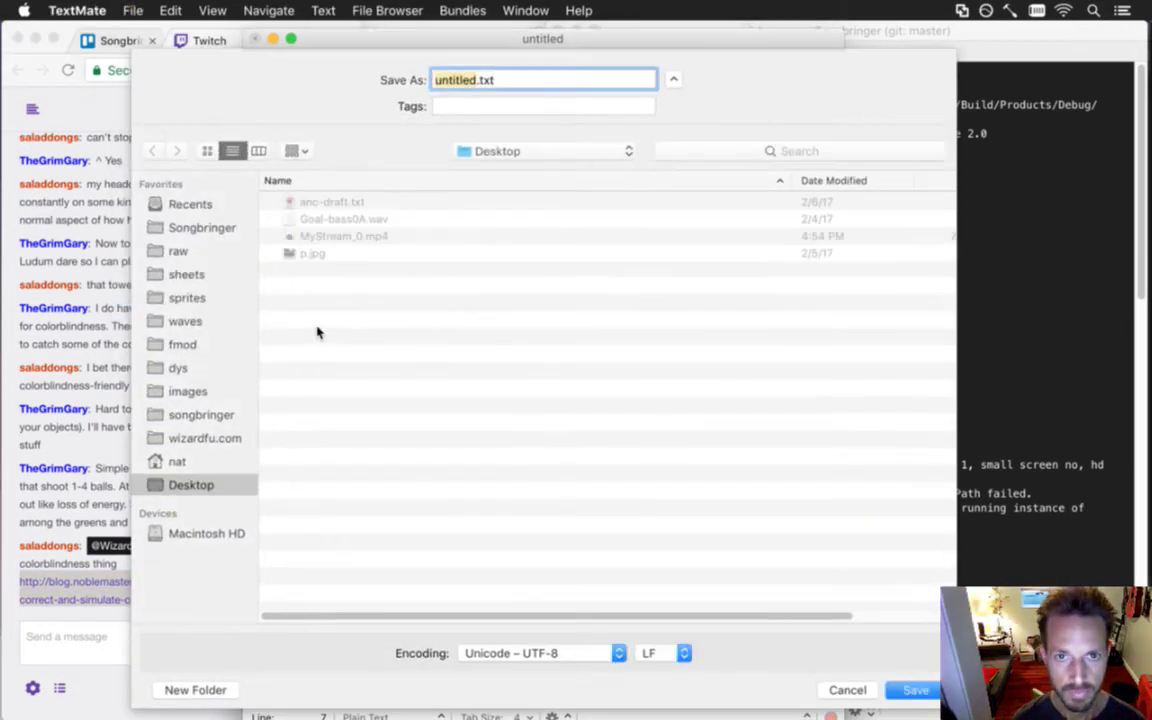
type("colorblind")
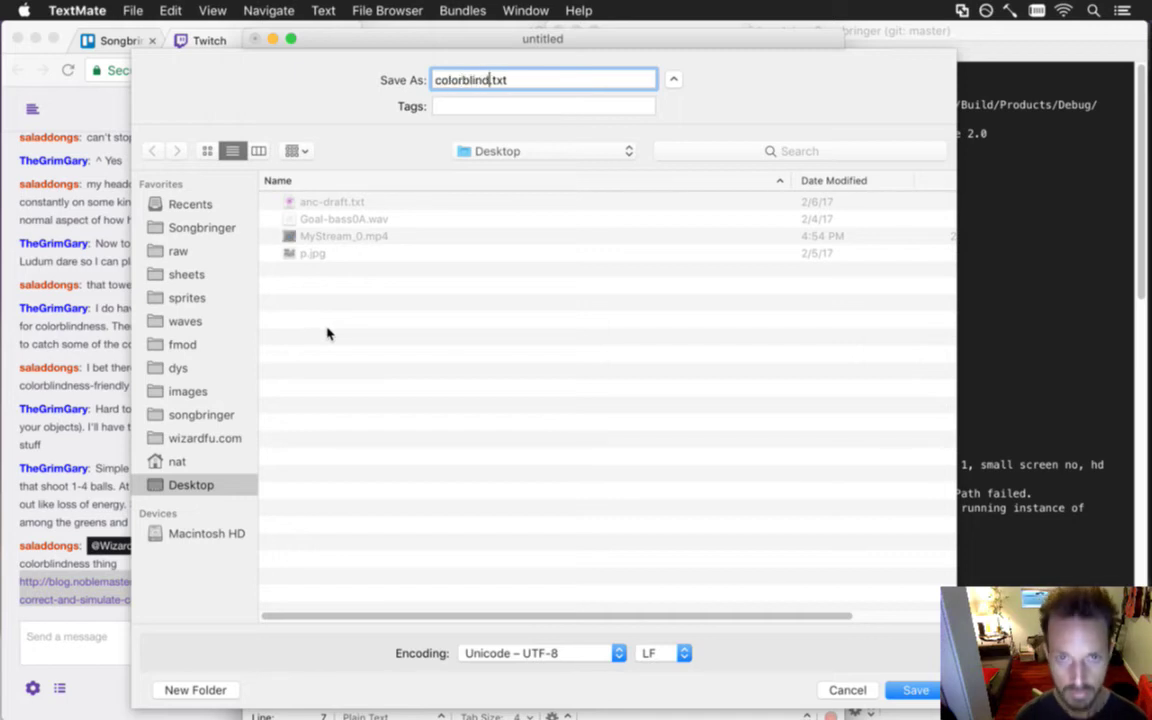
key("Return")
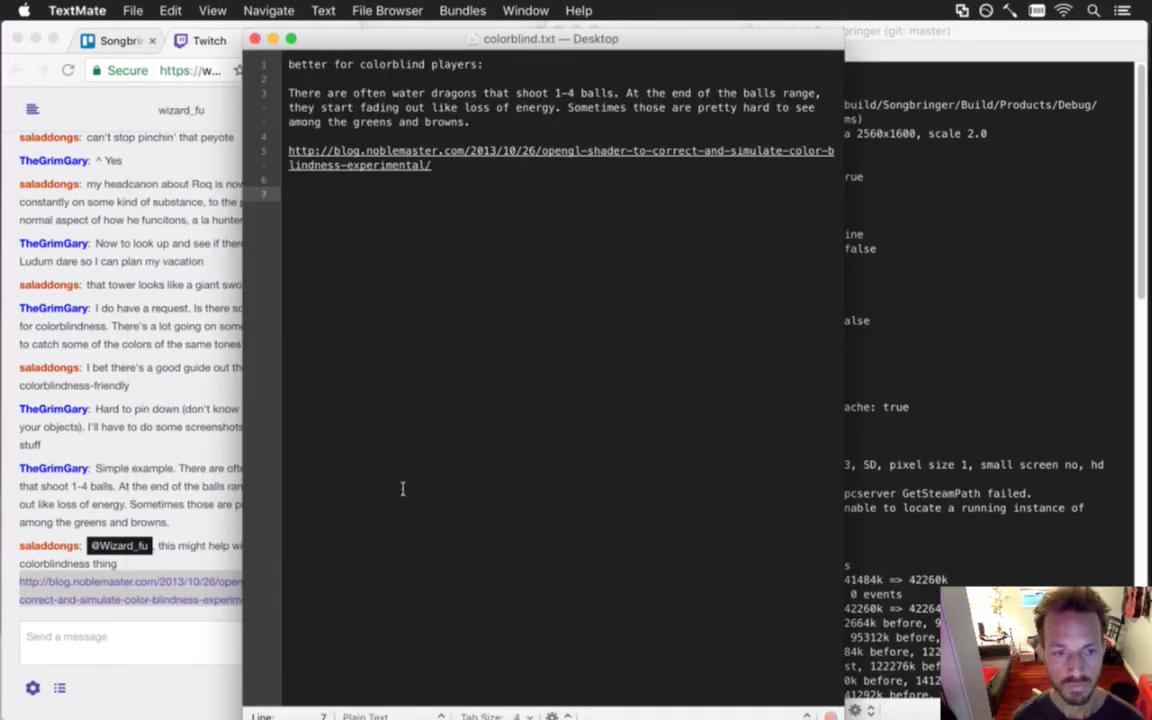
Reread the water dragon feedback paragraph in colorblind.txt.
left_click(851, 373)
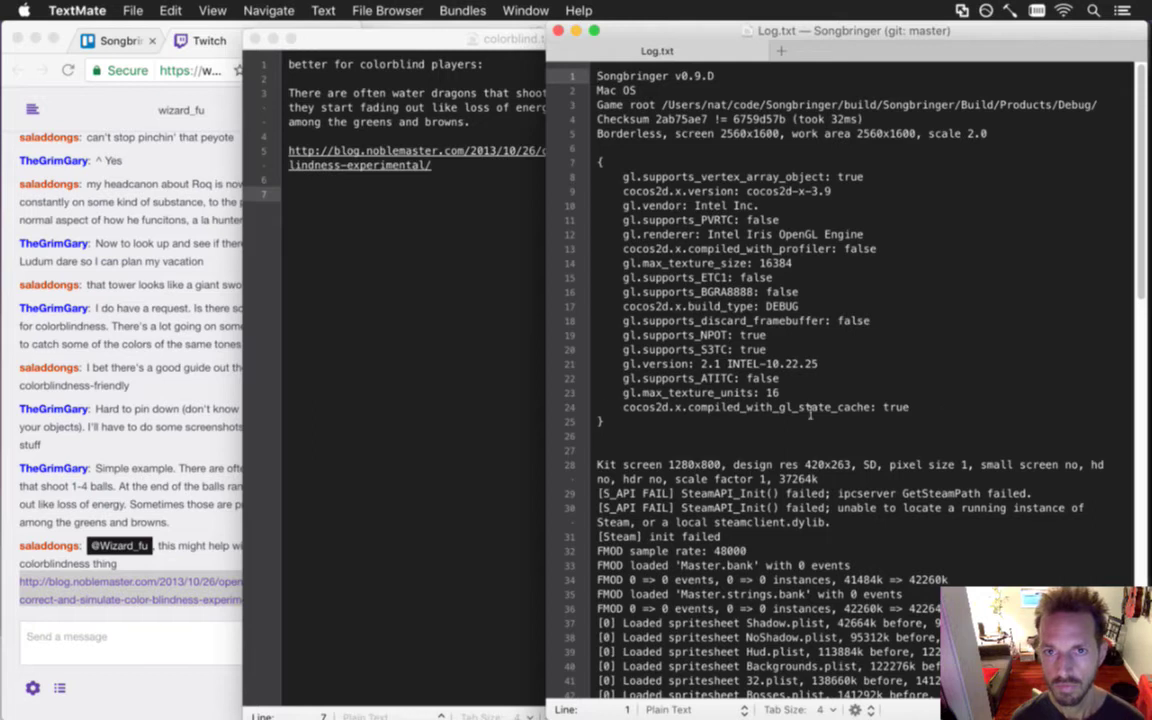
left_click(388, 357)
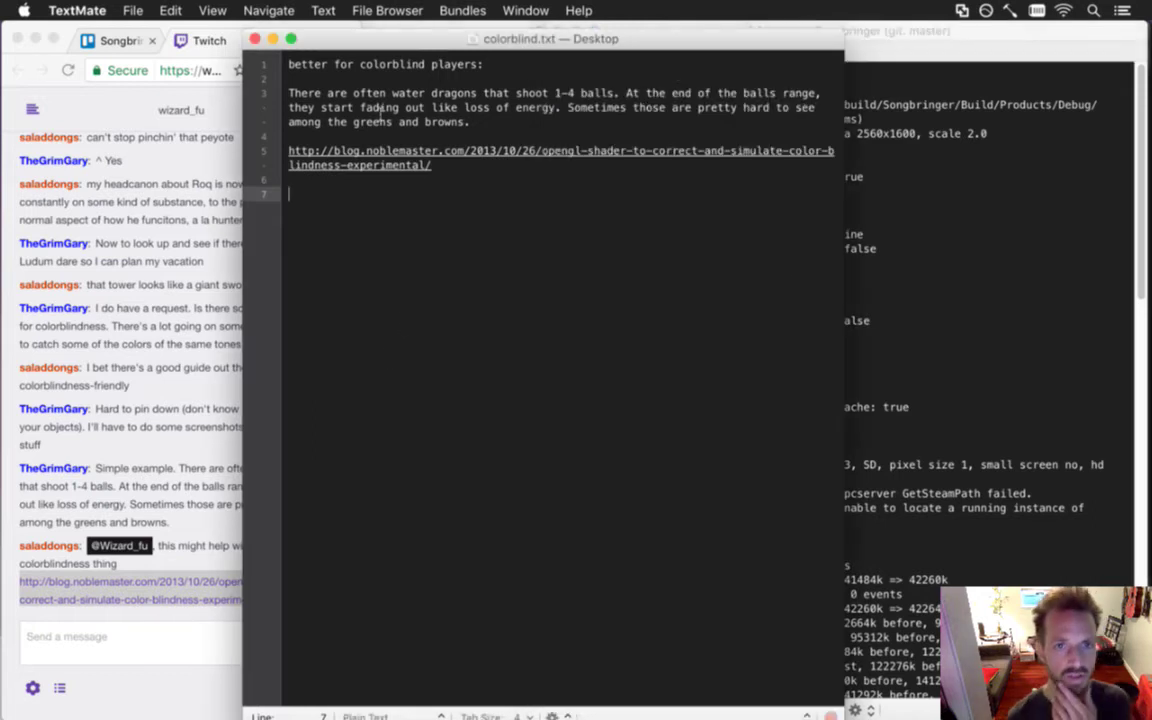
left_click_drag(352, 93, 473, 125)
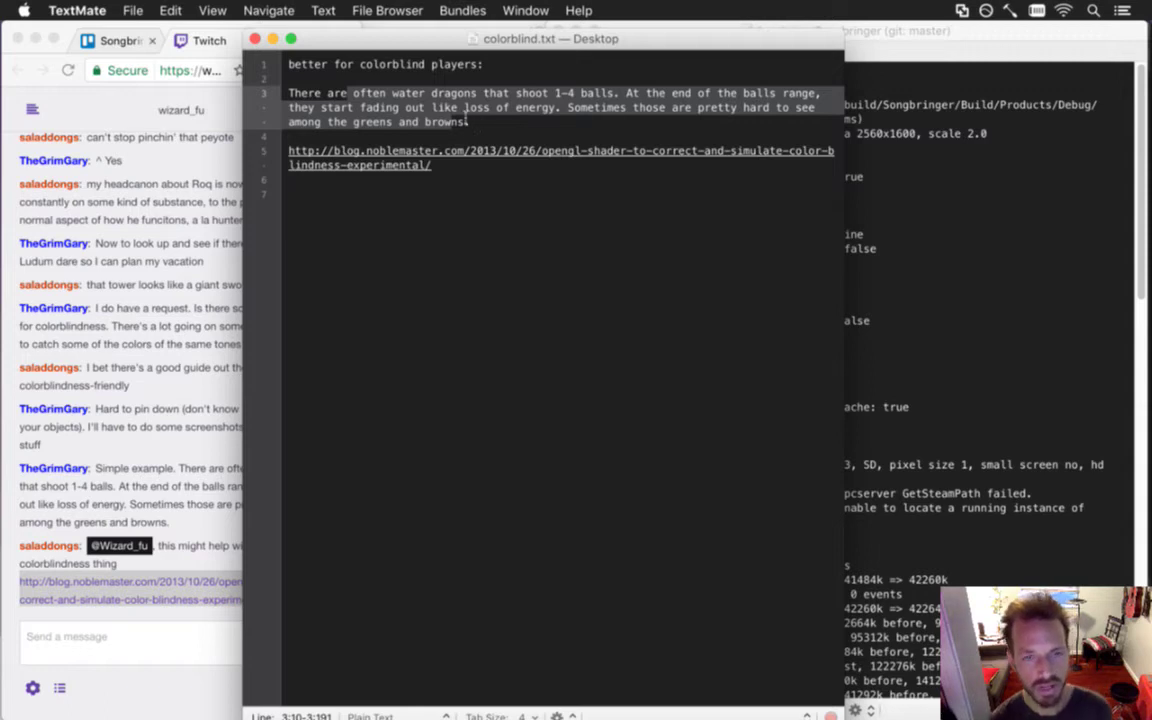
left_click(408, 97)
left_click_drag(398, 100, 537, 118)
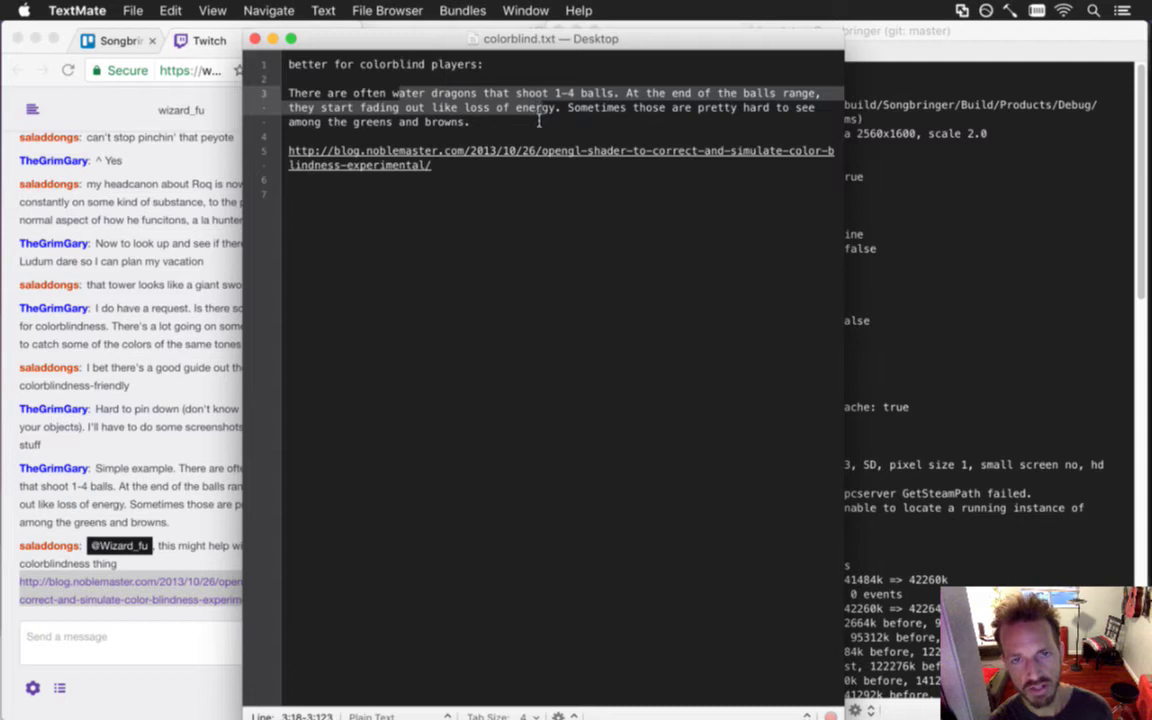
triple_click(327, 97)
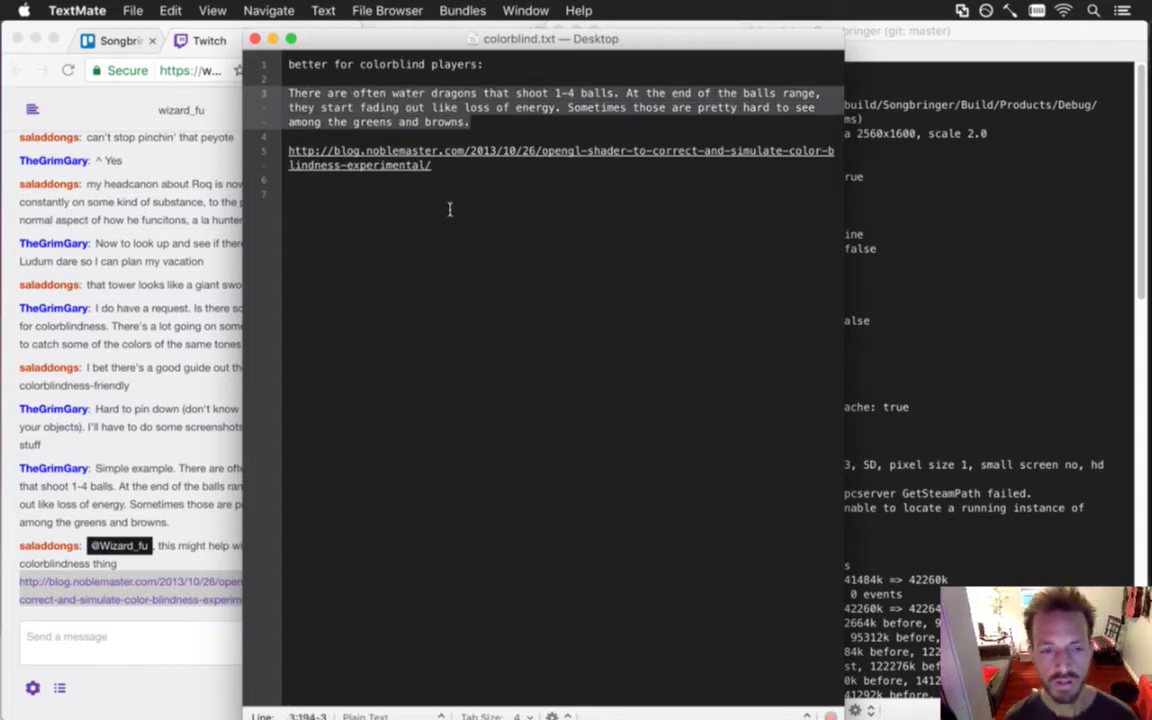
Switch to Chrome, widen its window and show the Songbringer Trello board.
left_click(181, 207)
left_click_drag(363, 190, 781, 190)
left_click(160, 40)
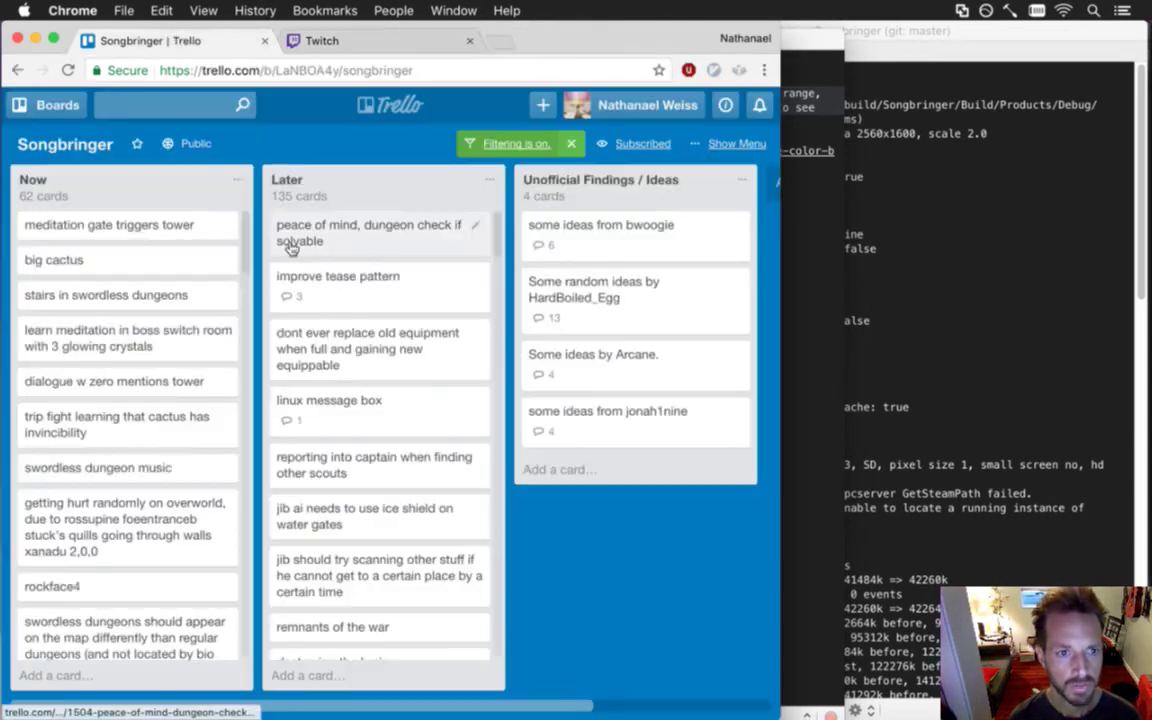
Add the card "poison bubble loses collision damage when starting to release" at the end of the Now list.
scroll(219, 452, "down", 10)
left_click(120, 676)
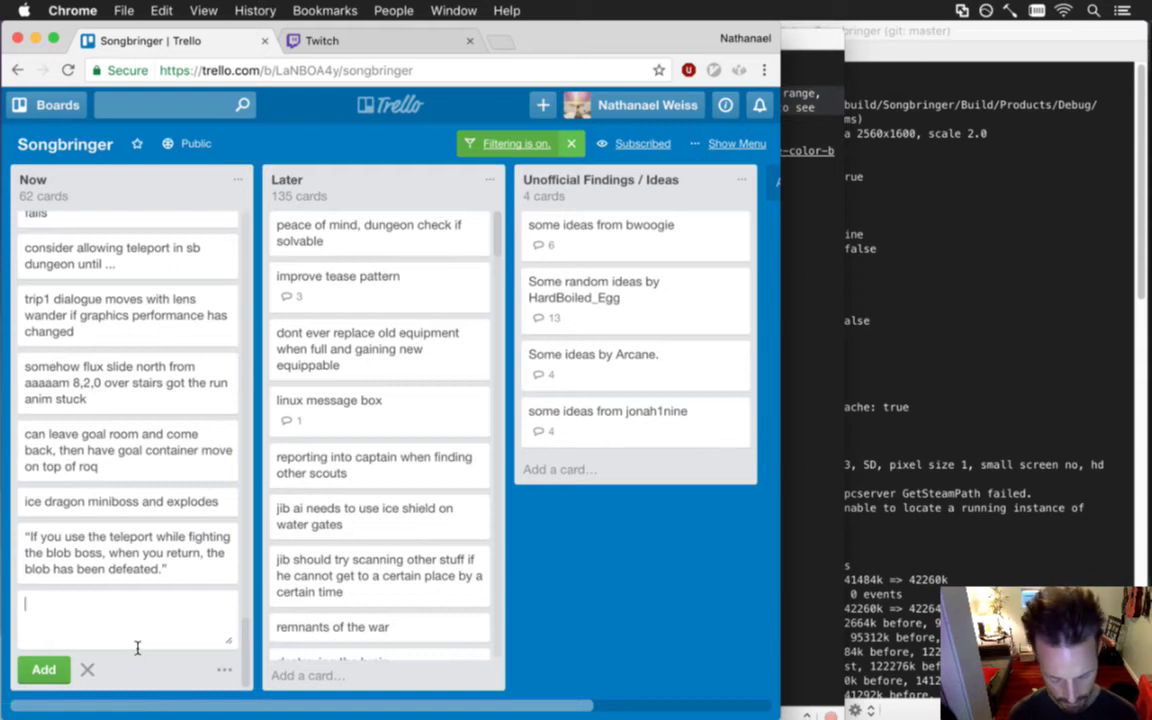
type("poison bubble")
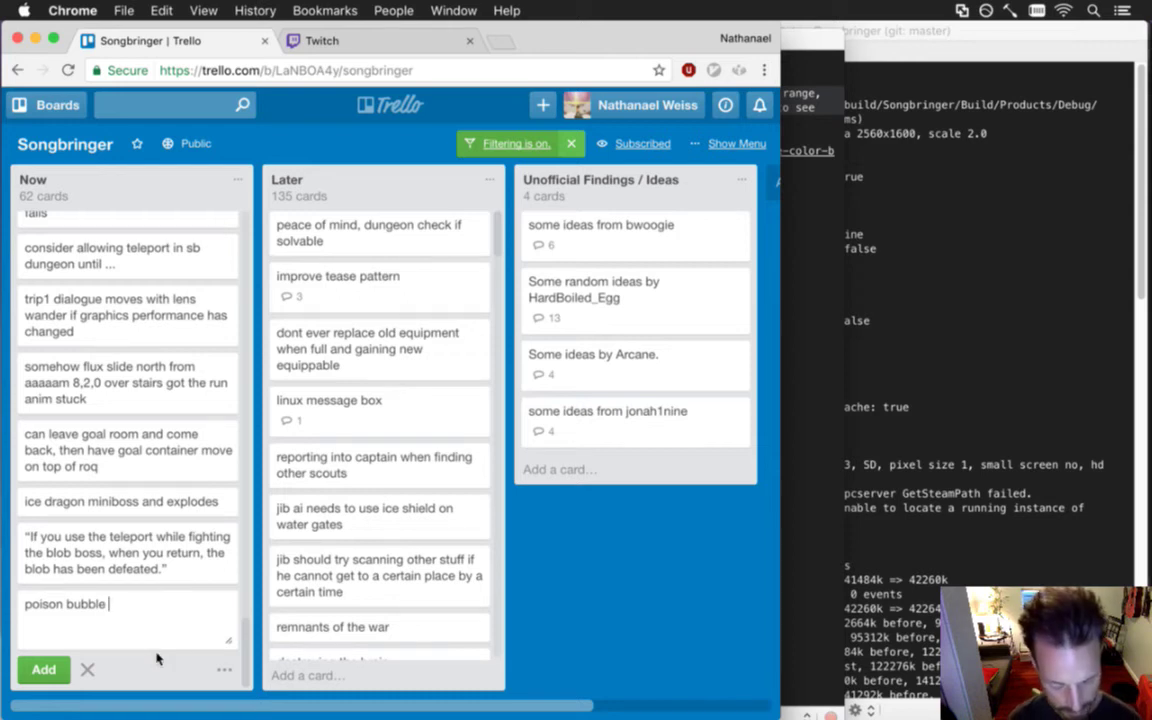
type("los")
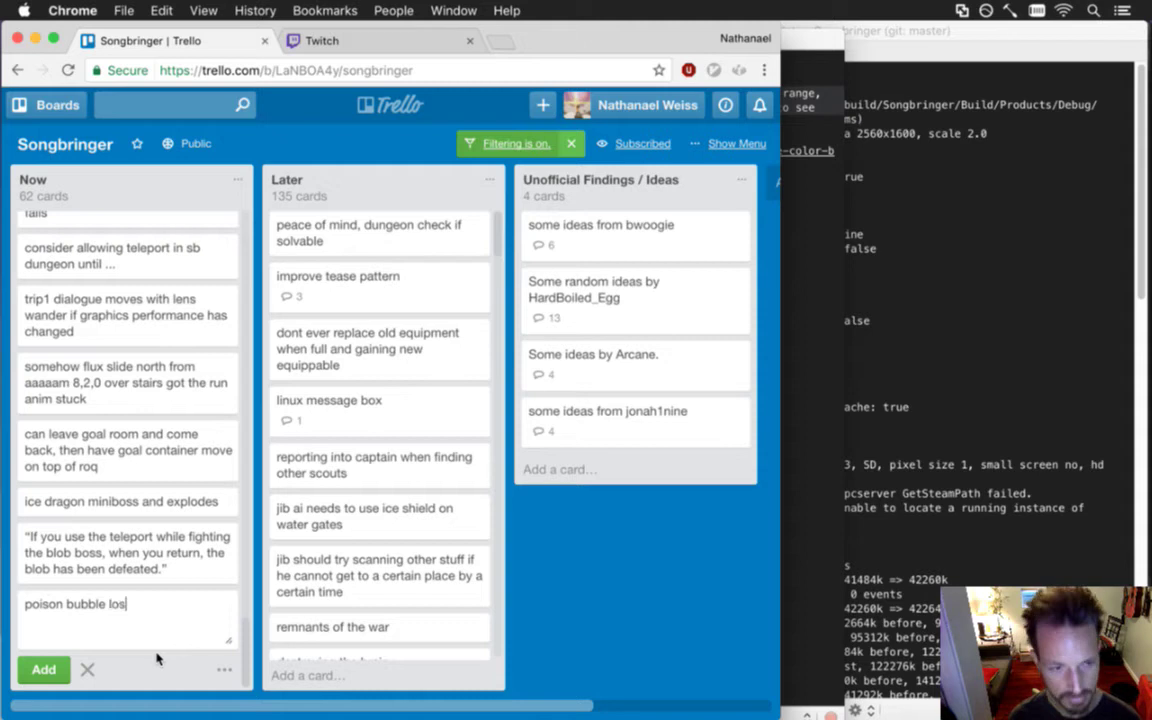
type("es coll")
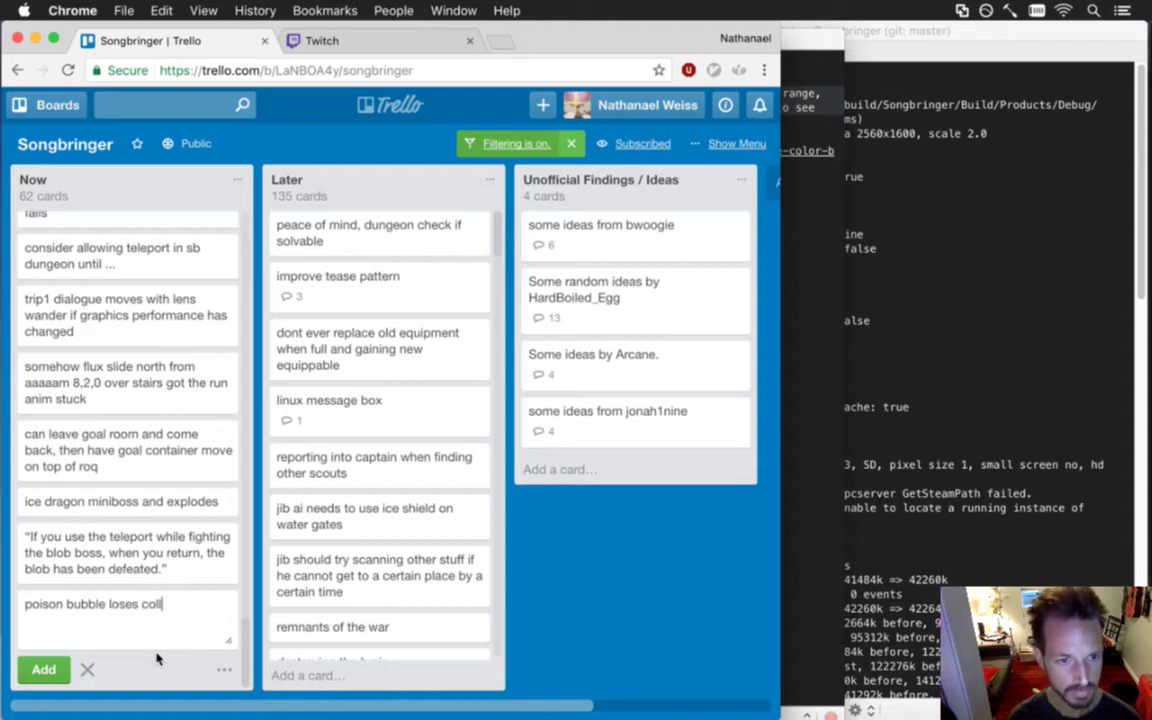
type("ision damage when")
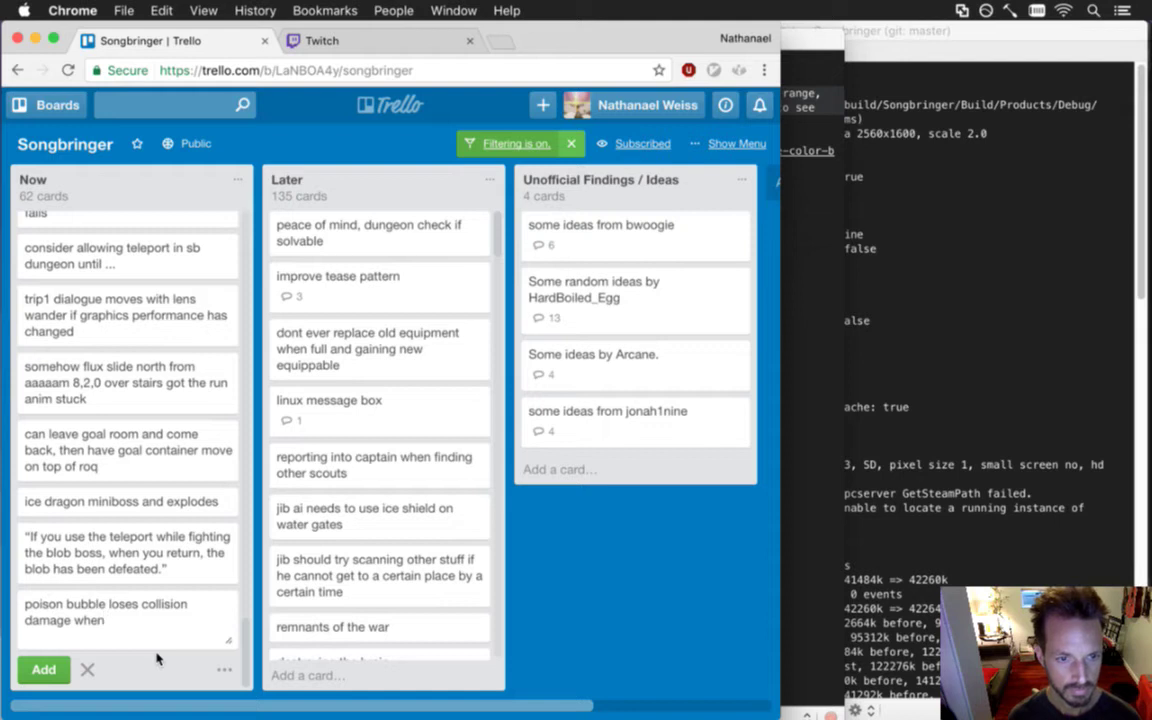
type(" starting to release")
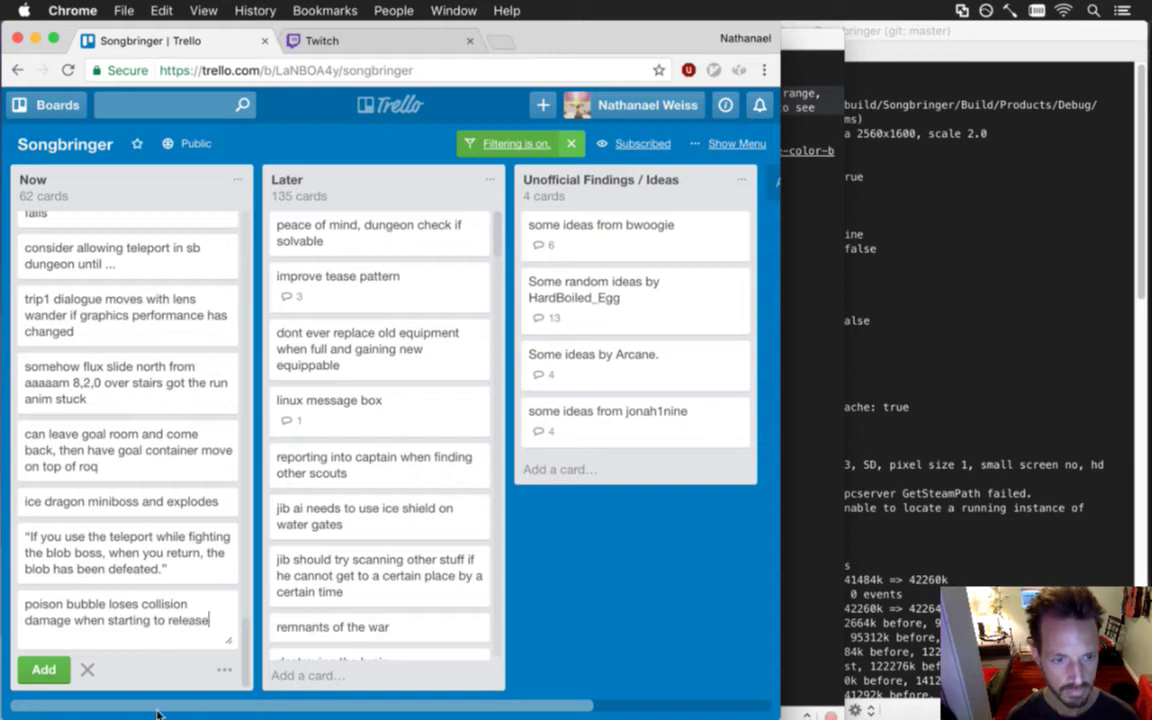
key("Return")
left_click(86, 671)
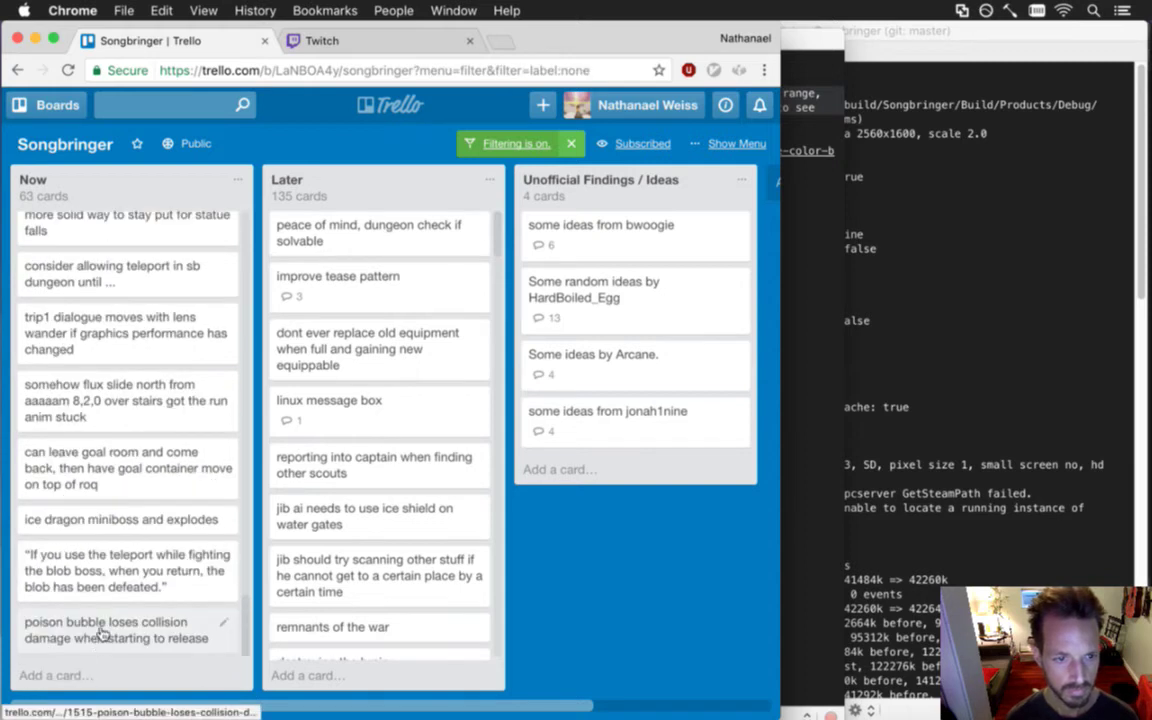
Move the poison bubble card up the Now list to directly below the rockface4 card.
scroll(98, 640, "up", 20)
left_click_drag(122, 75, 198, 314)
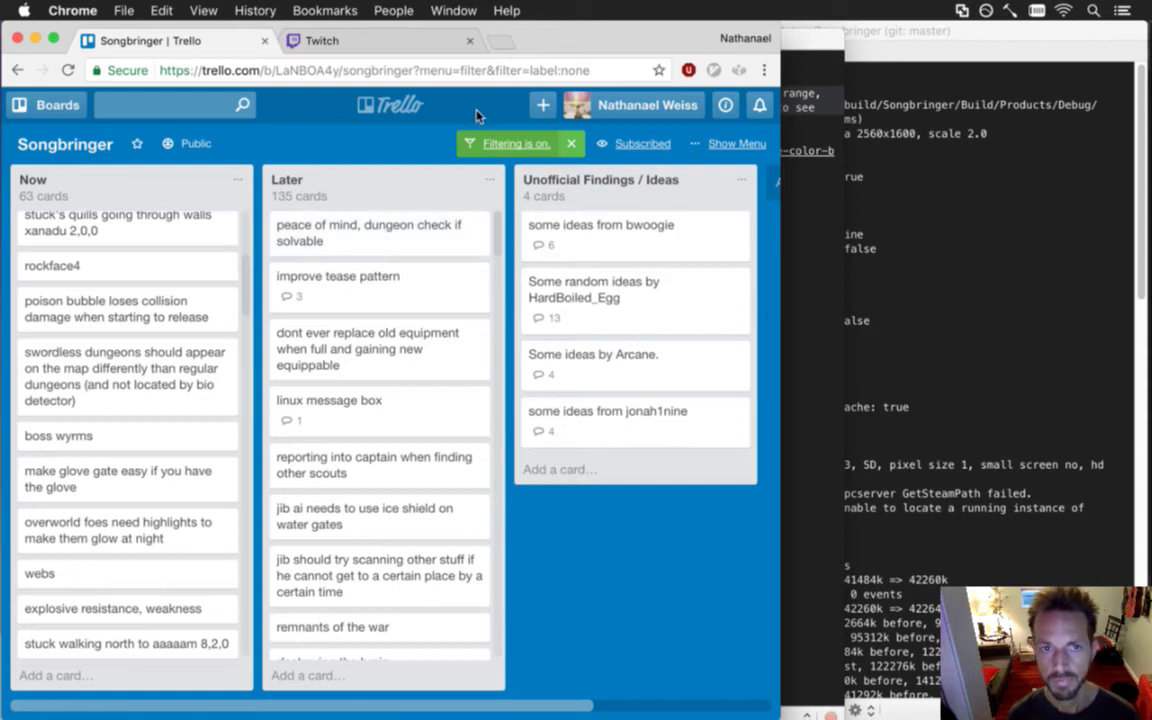
Show the Twitch chat again, narrow the Chrome window and bring colorblind.txt in TextMate to the front.
left_click(385, 42)
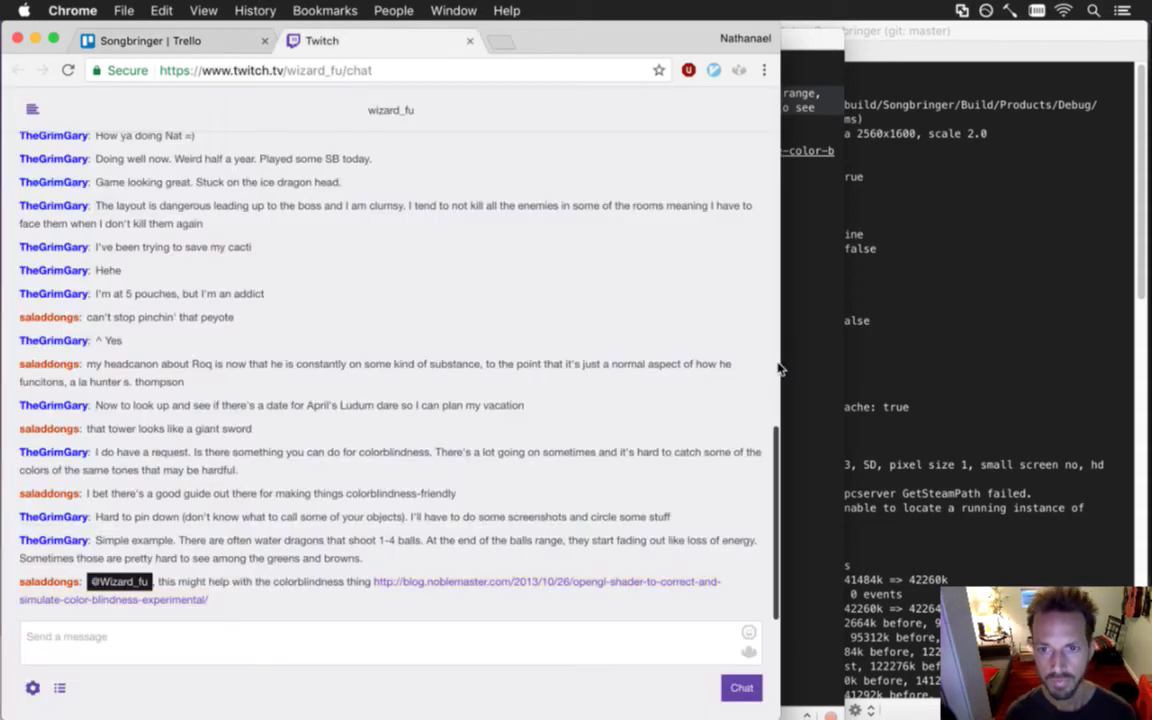
left_click_drag(783, 372, 345, 380)
left_click(484, 421)
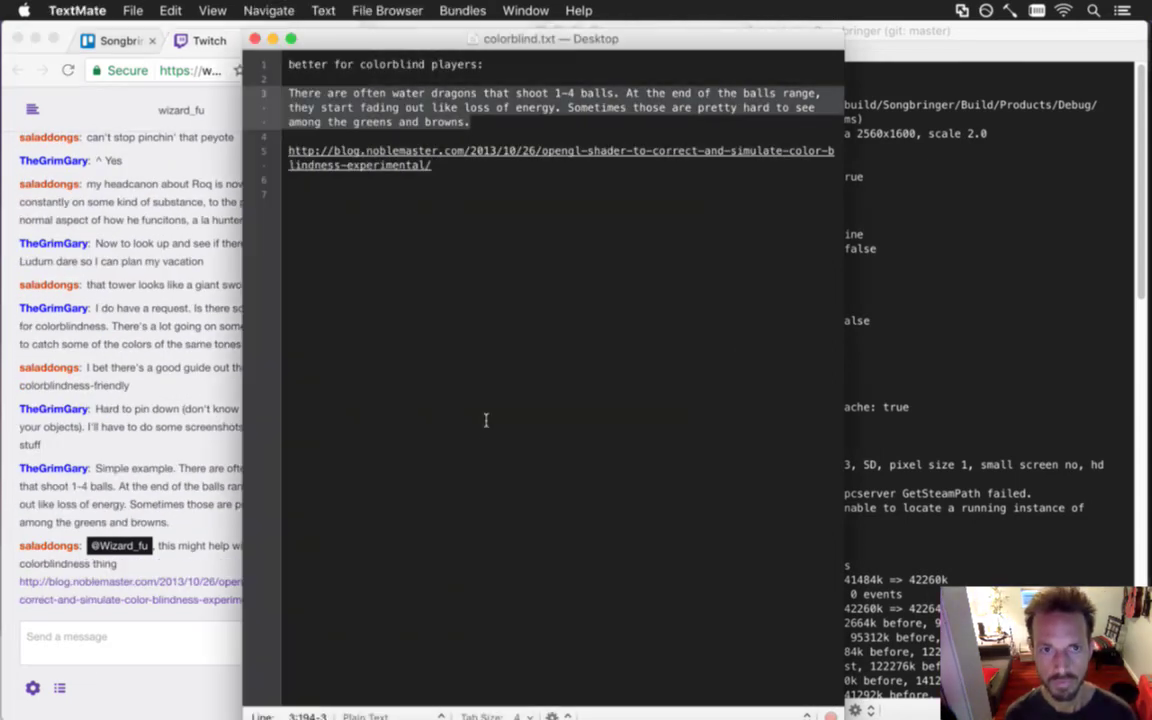
Switch to the iTerm2 window with the Songbringer Git status and build output.
key("super+Tab")
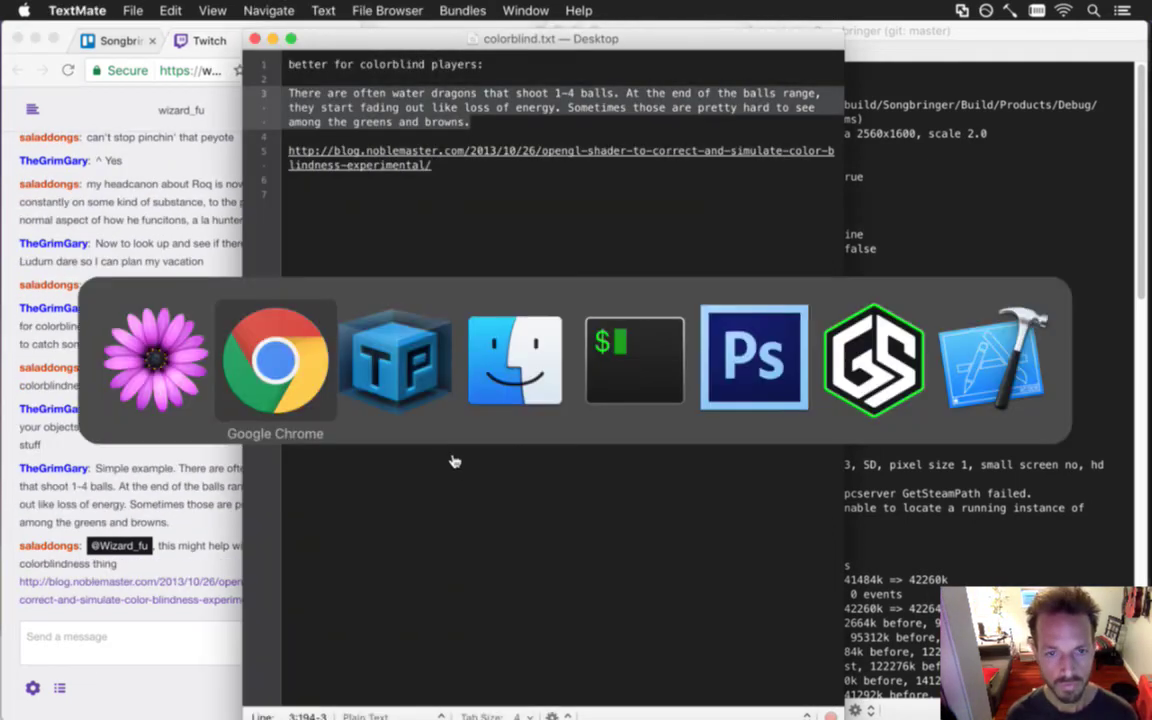
left_click(370, 415)
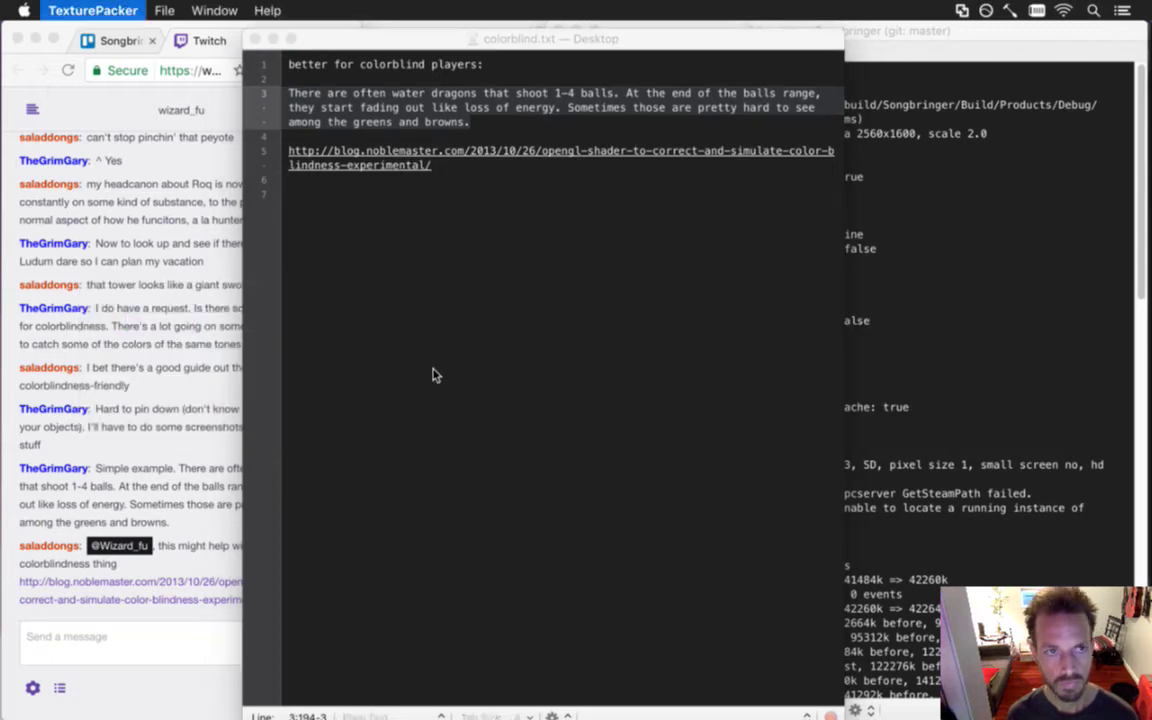
key("super+Tab")
key("super+Tab")
key("super+Tab")
key("super+Tab")
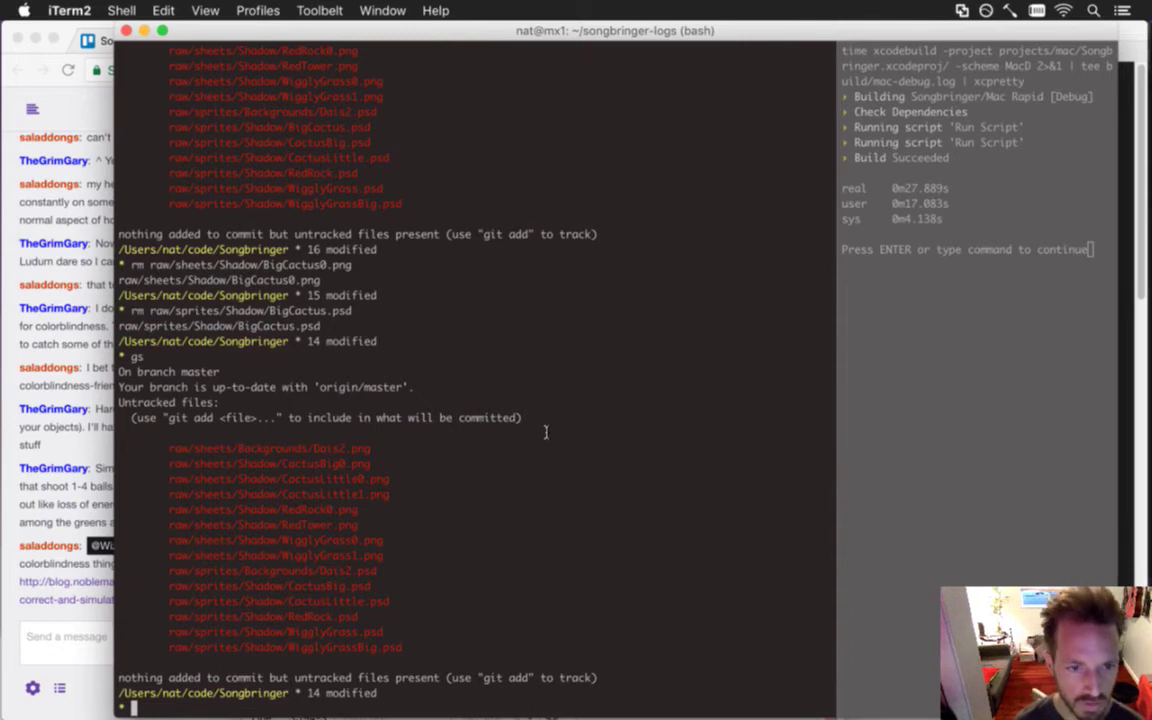
List the Songbringer repository's Git status and check the names of the untracked sprite sheet files.
type("gs")
key("Return")
left_click_drag(301, 449, 351, 449)
left_click_drag(301, 479, 371, 525)
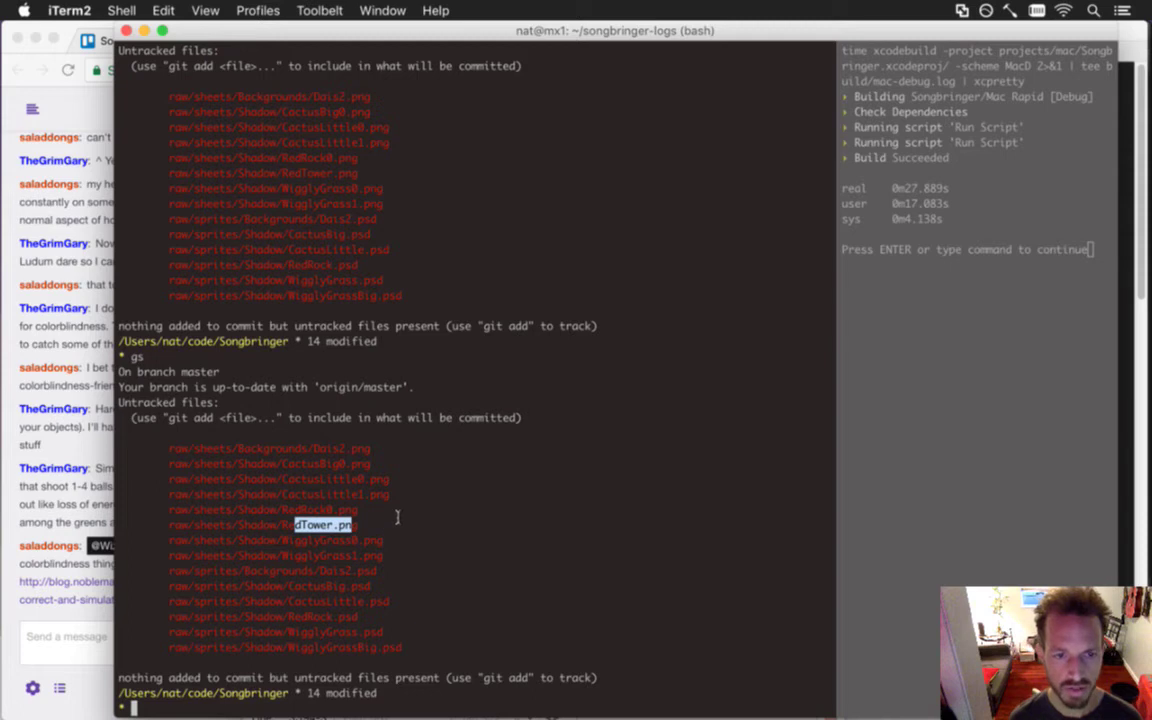
Rename raw/sheets/Shadow/RedTower.png to raw/sheets/Shadow/RedTower0.png with the mv command.
left_click(197, 523)
left_click_drag(168, 533, 355, 530)
key("super+c")
type("mv")
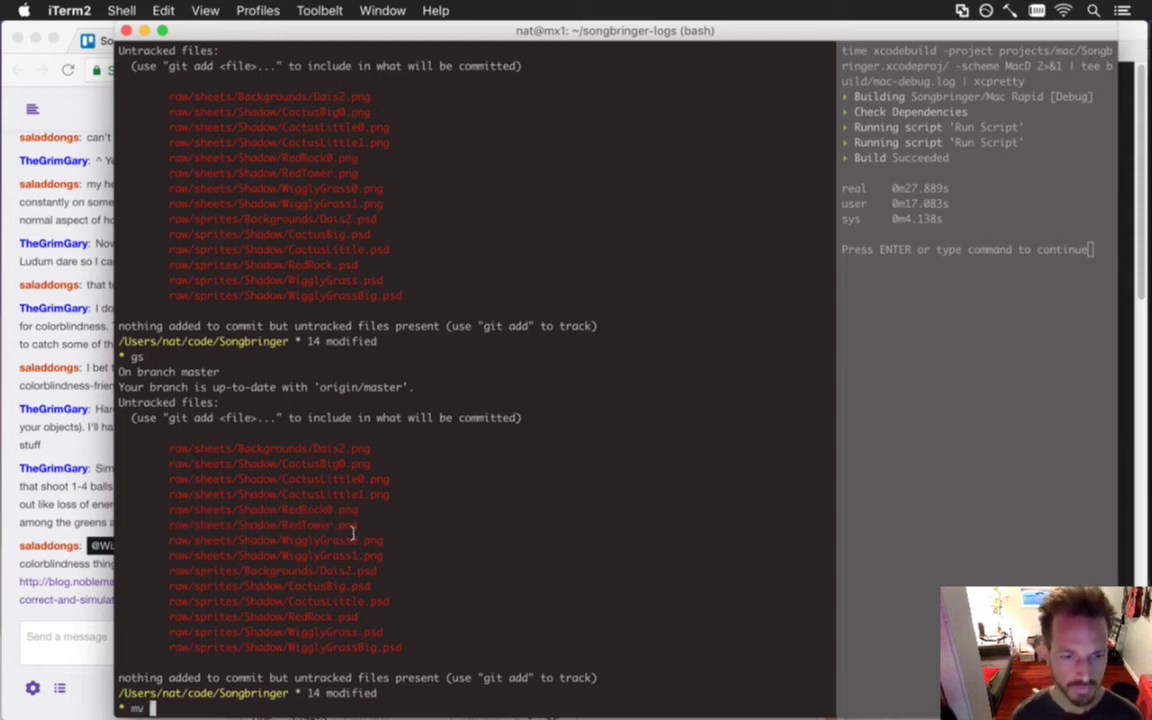
key("super+v")
key("super+v")
key("BackSpace")
key("BackSpace")
key("BackSpace")
key("BackSpace")
type("0.png")
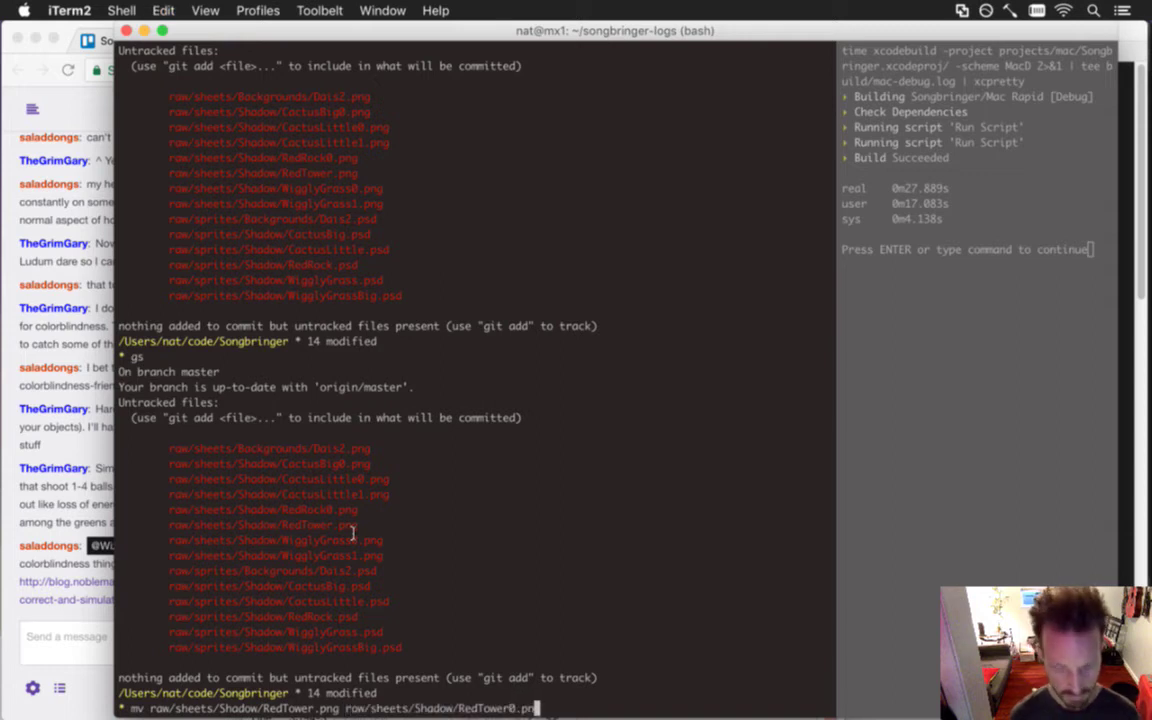
key("Return")
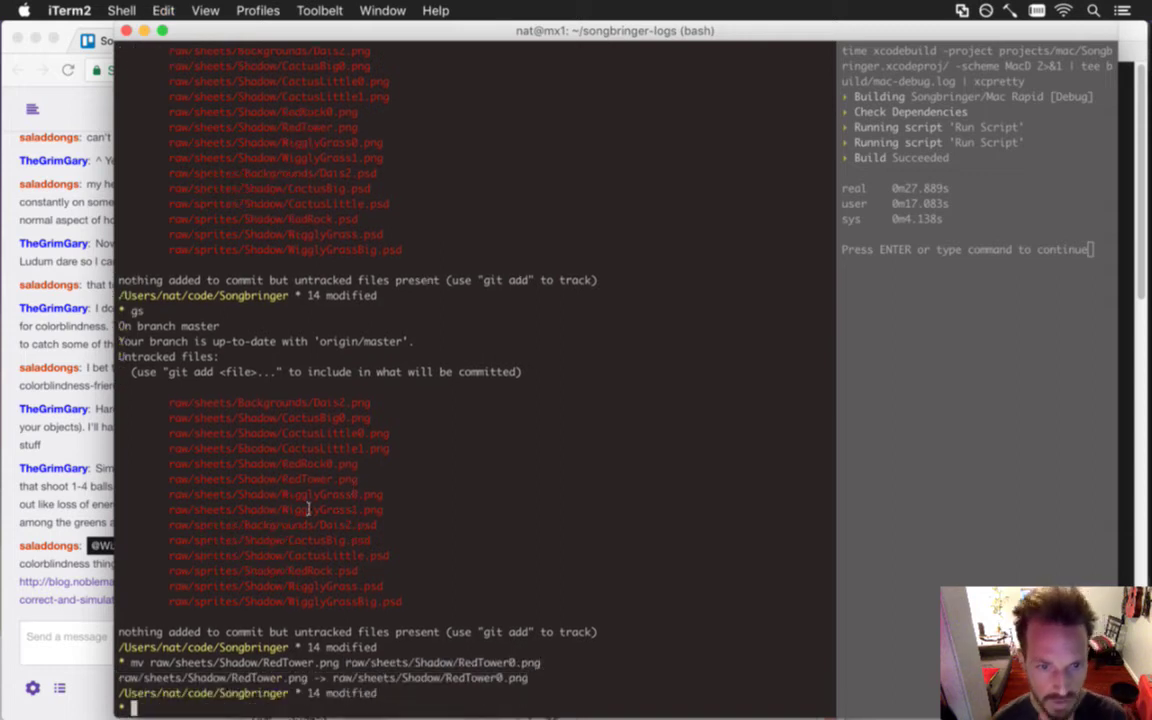
Check the untracked .psd files in the status listing, then switch to Photoshop and show the Untitled-1 tower document.
left_click_drag(313, 494, 345, 540)
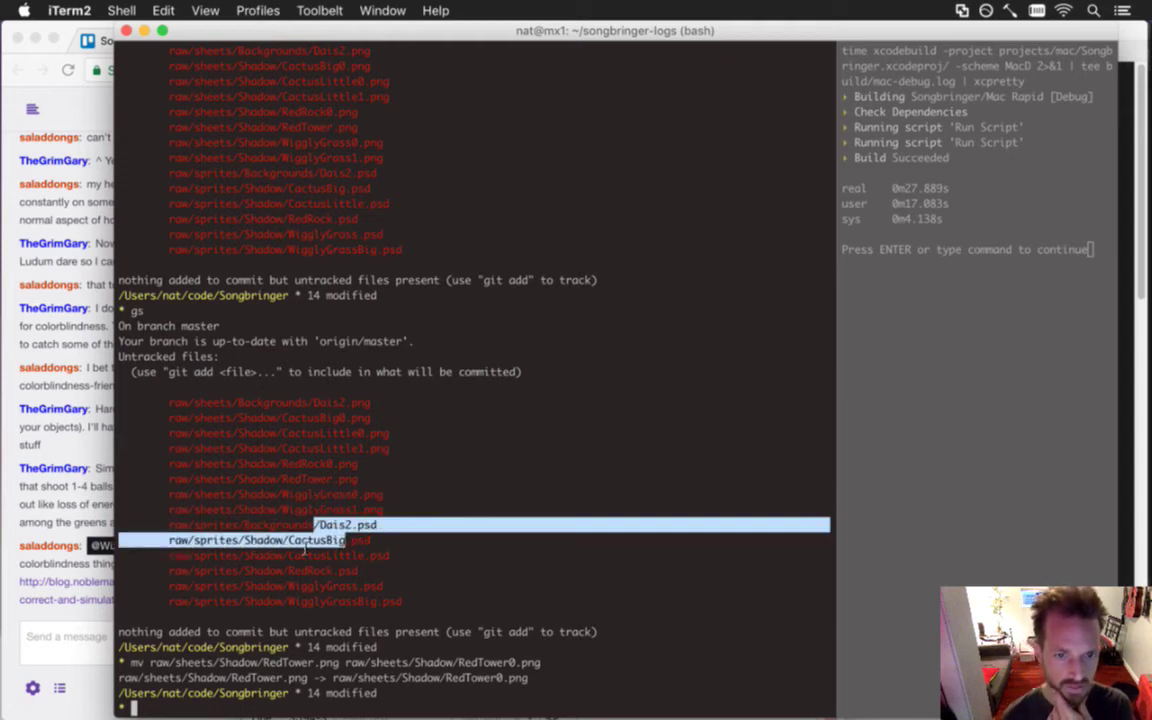
left_click(286, 563)
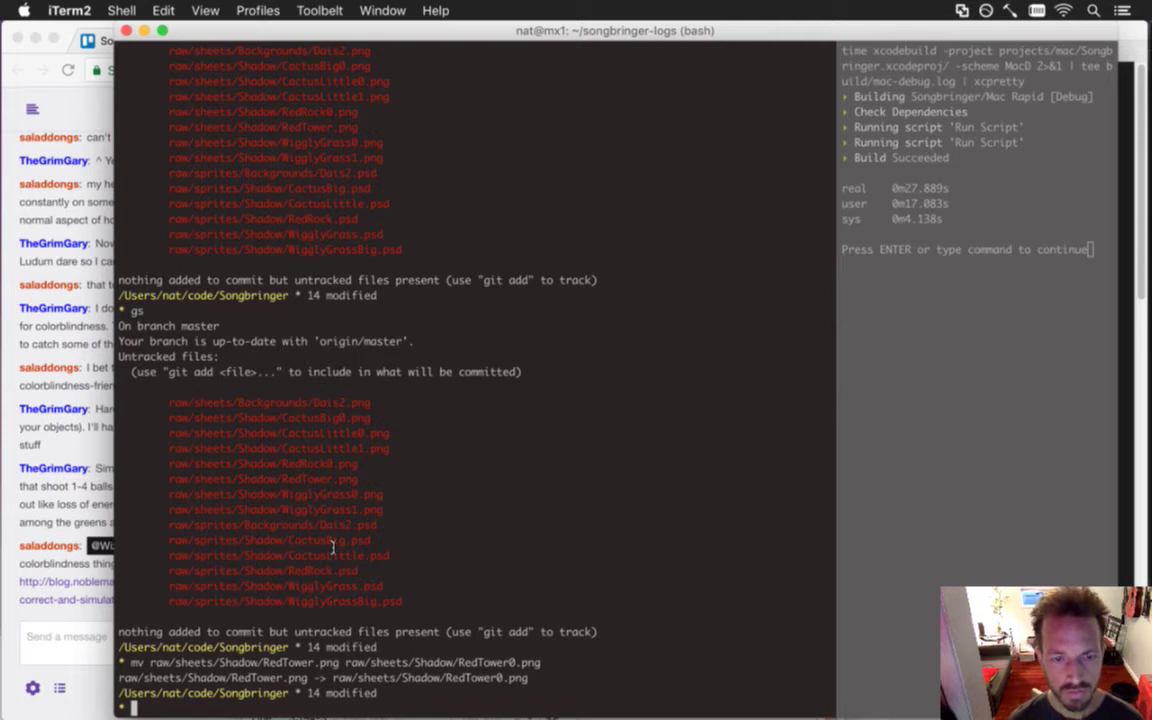
key("super+Tab")
key("super+Tab")
key("super+Tab")
key("super+Tab")
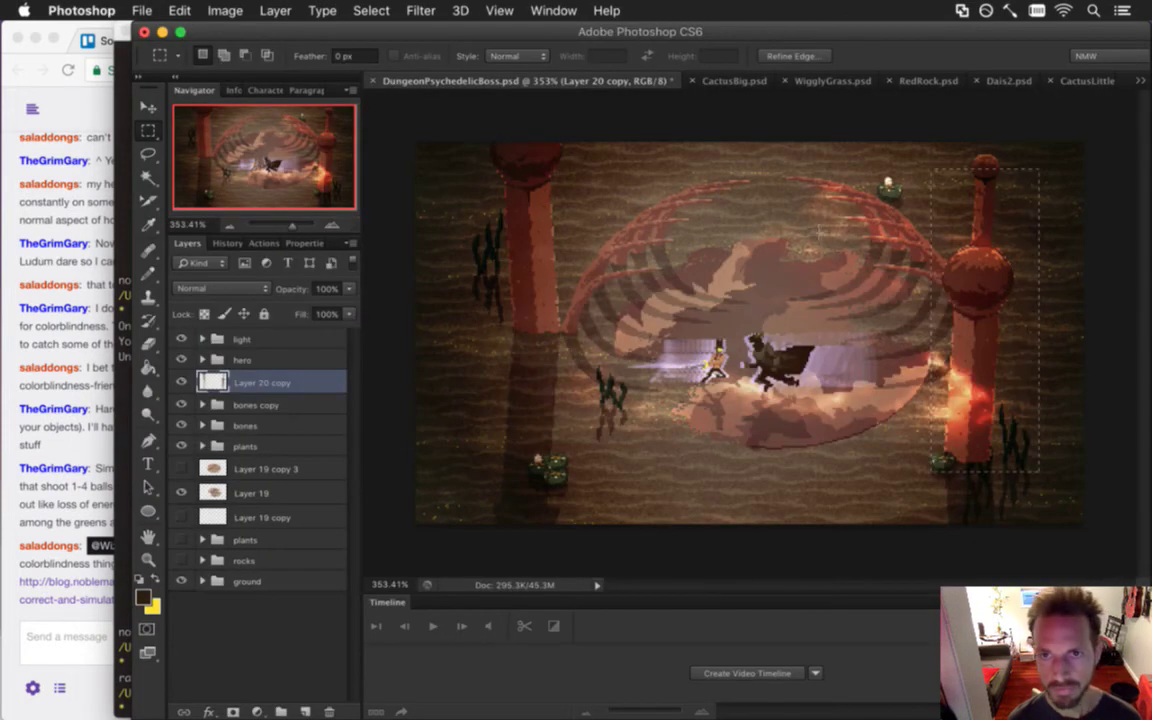
left_click(740, 122)
left_click(1146, 82)
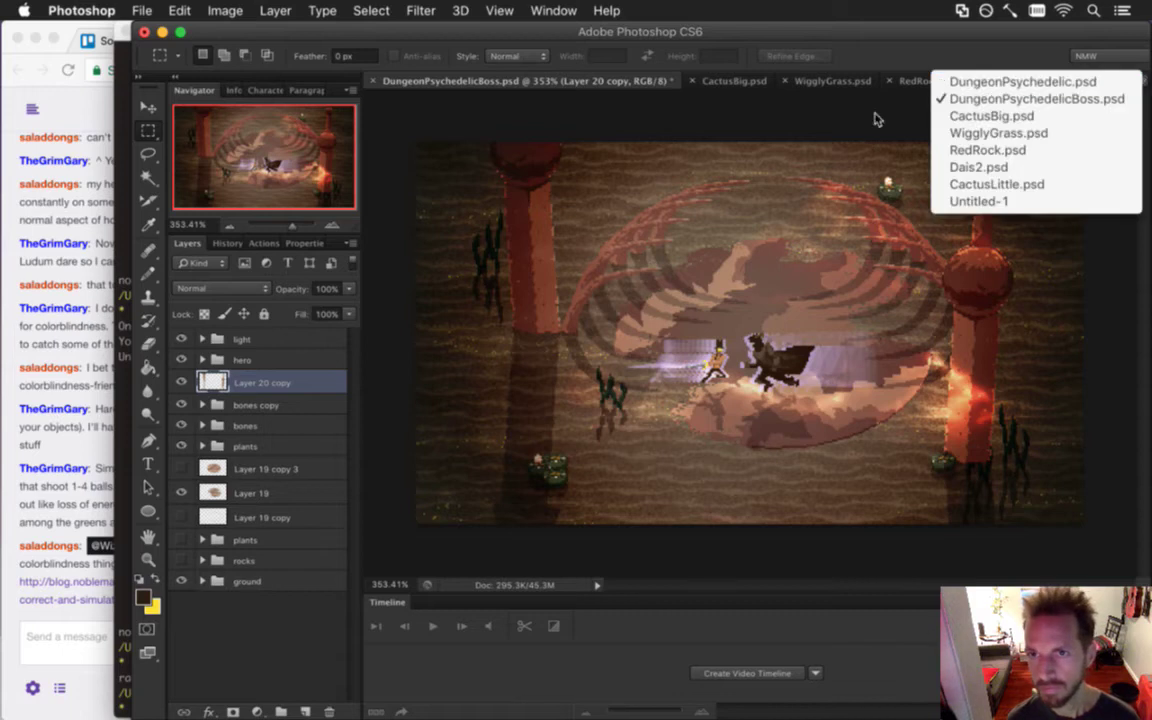
left_click(977, 201)
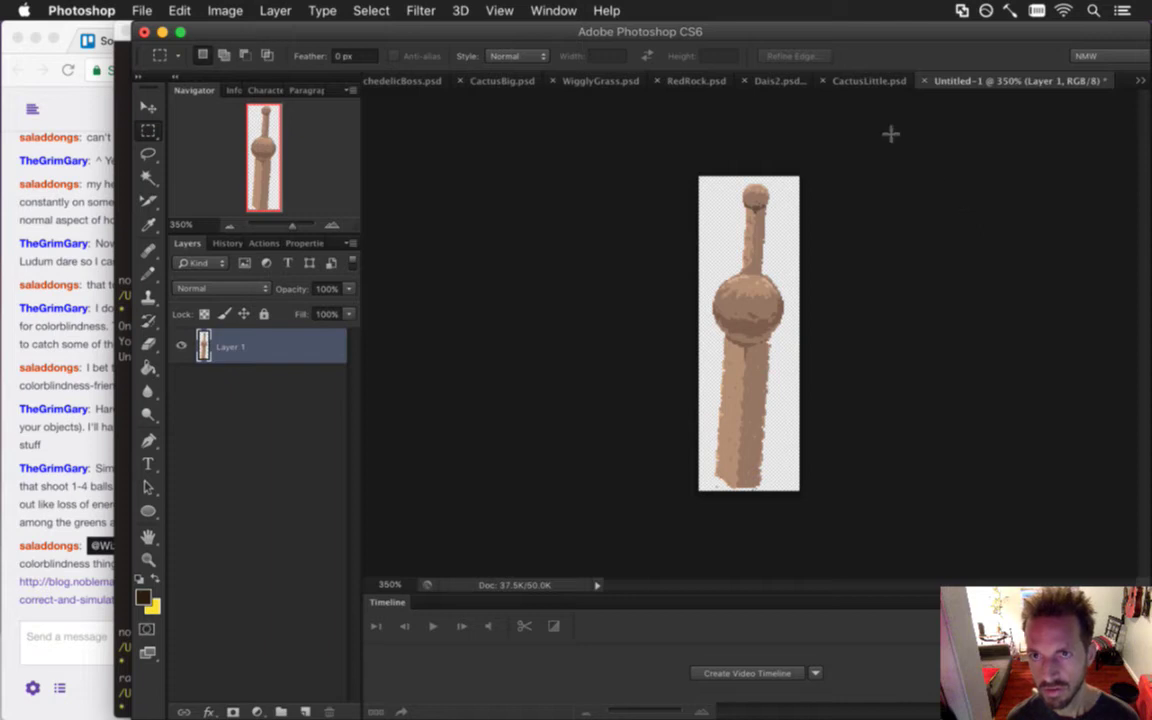
Save the untitled tower document as RedTower.psd in the Shadow folder inside sprites, in Photoshop format.
left_click(142, 9)
left_click(216, 220)
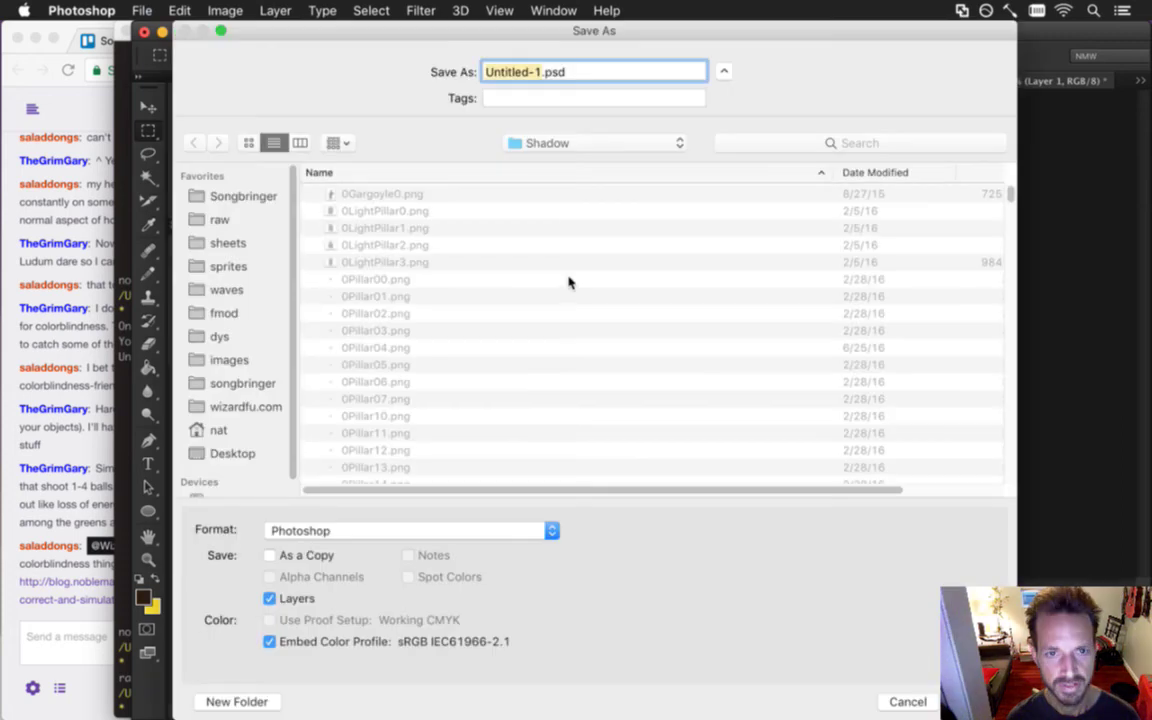
left_click(541, 149)
left_click(535, 144)
left_click(278, 266)
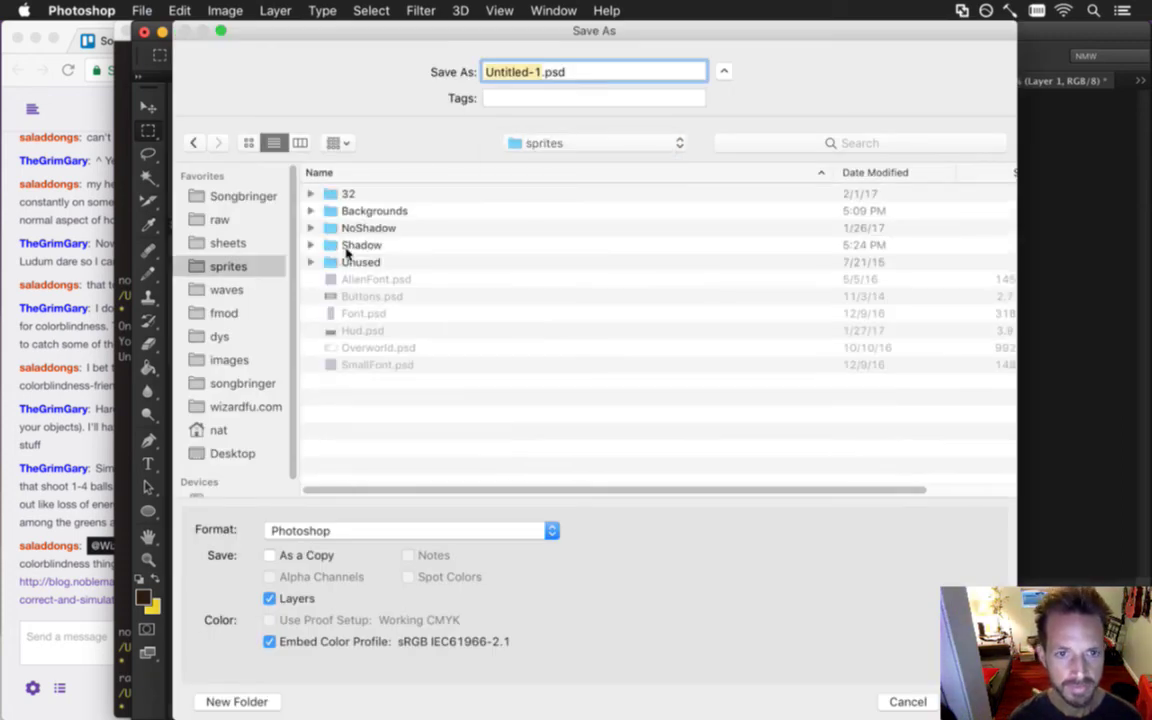
double_click(363, 247)
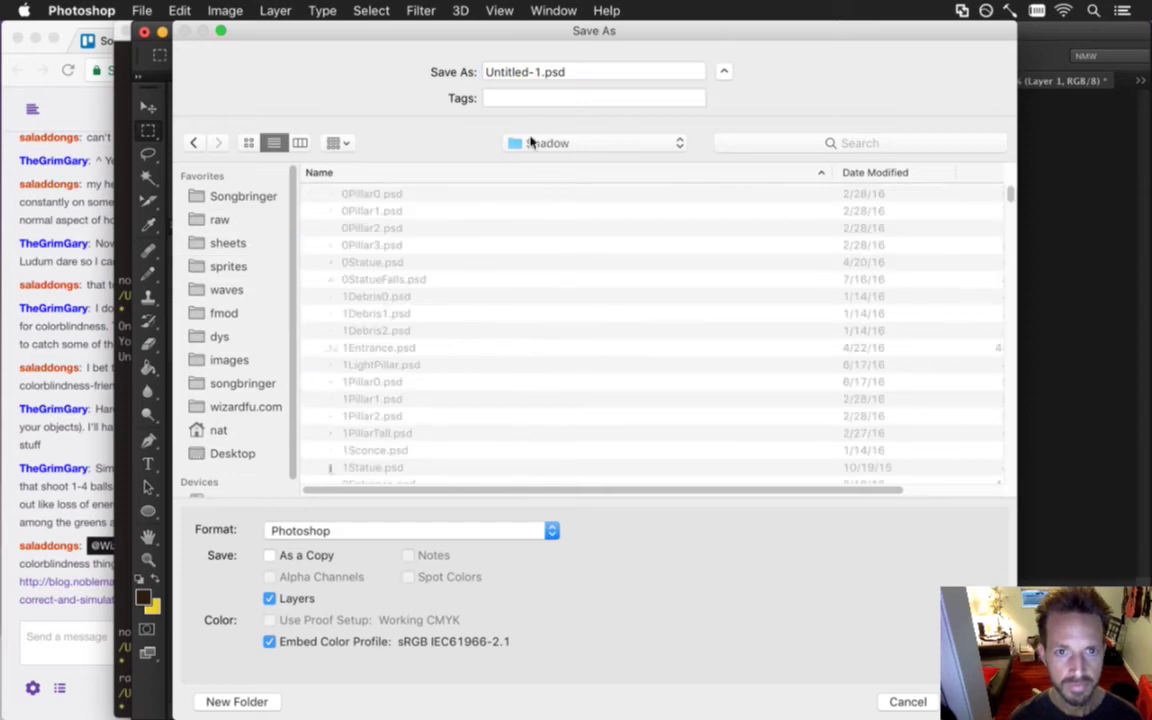
left_click(490, 76)
type("RedTower")
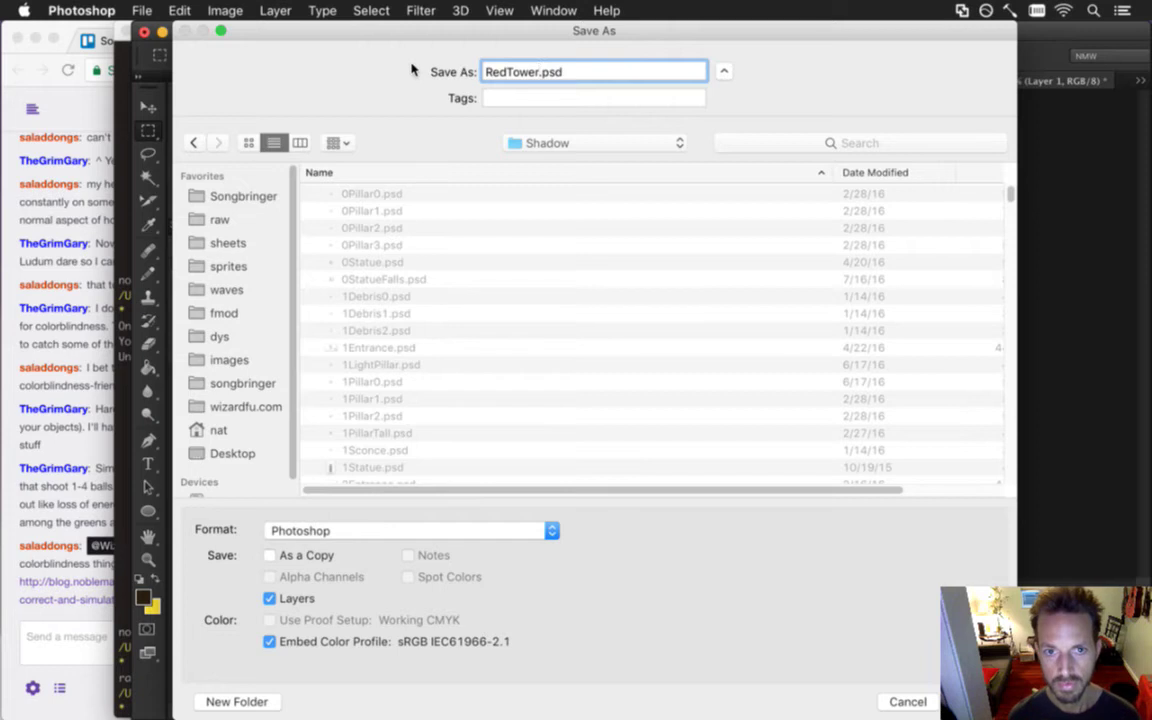
key("Return")
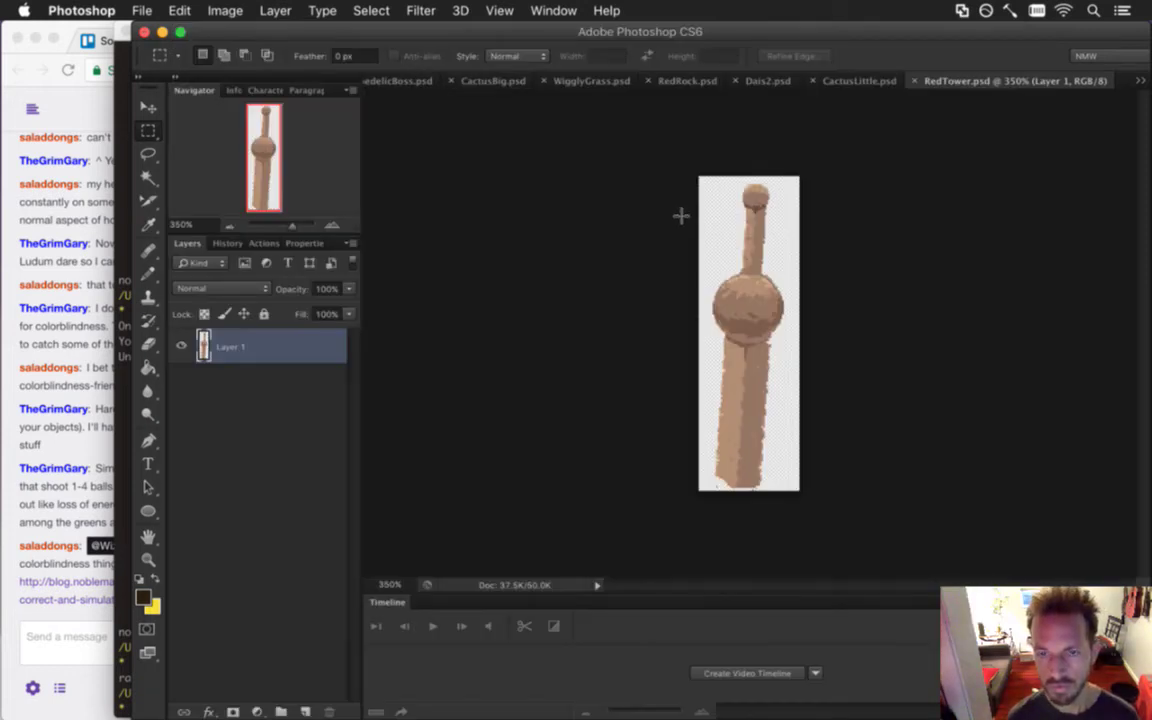
Open Shadow.tps from Finder's sheets folder in TexturePacker, inspect the packed sprite sheet and close the project.
mouse_move(1138, 478)
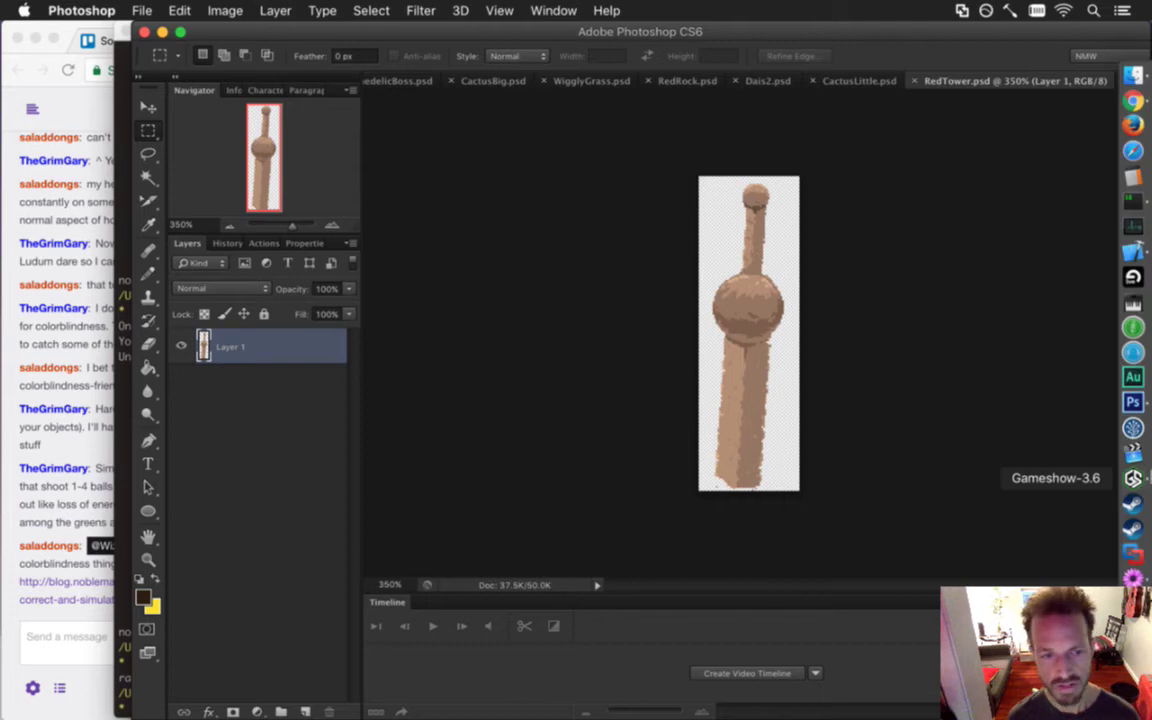
key("super+Tab")
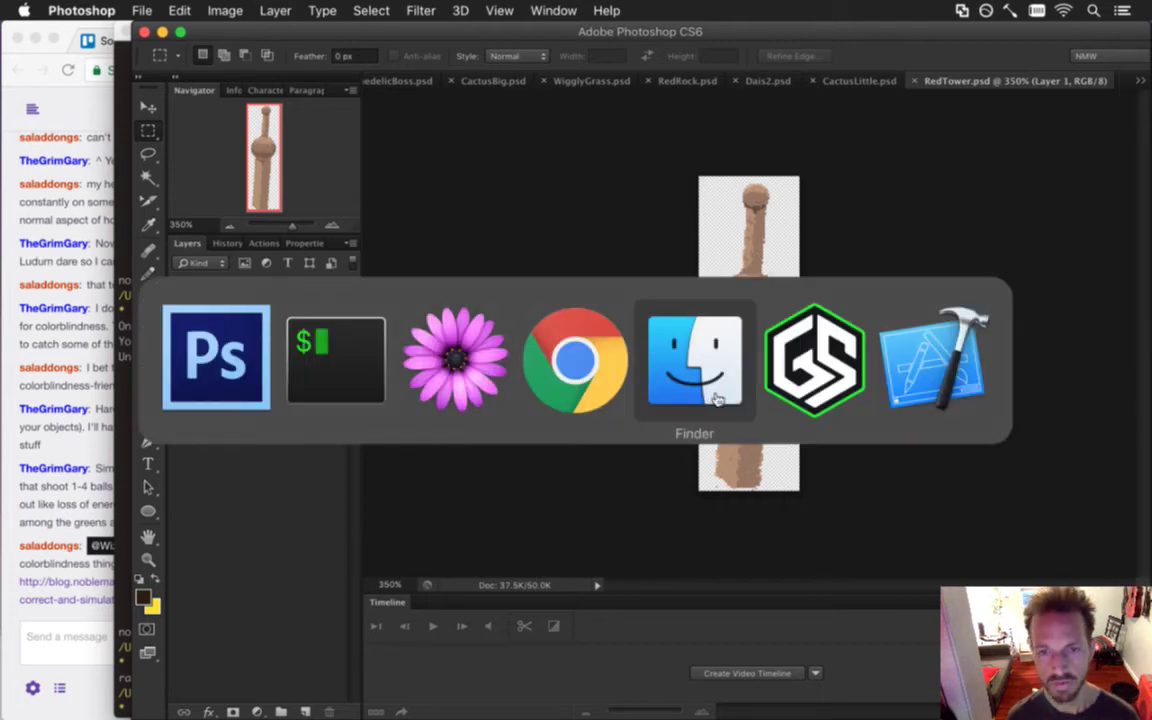
scroll(698, 425, "down", 2)
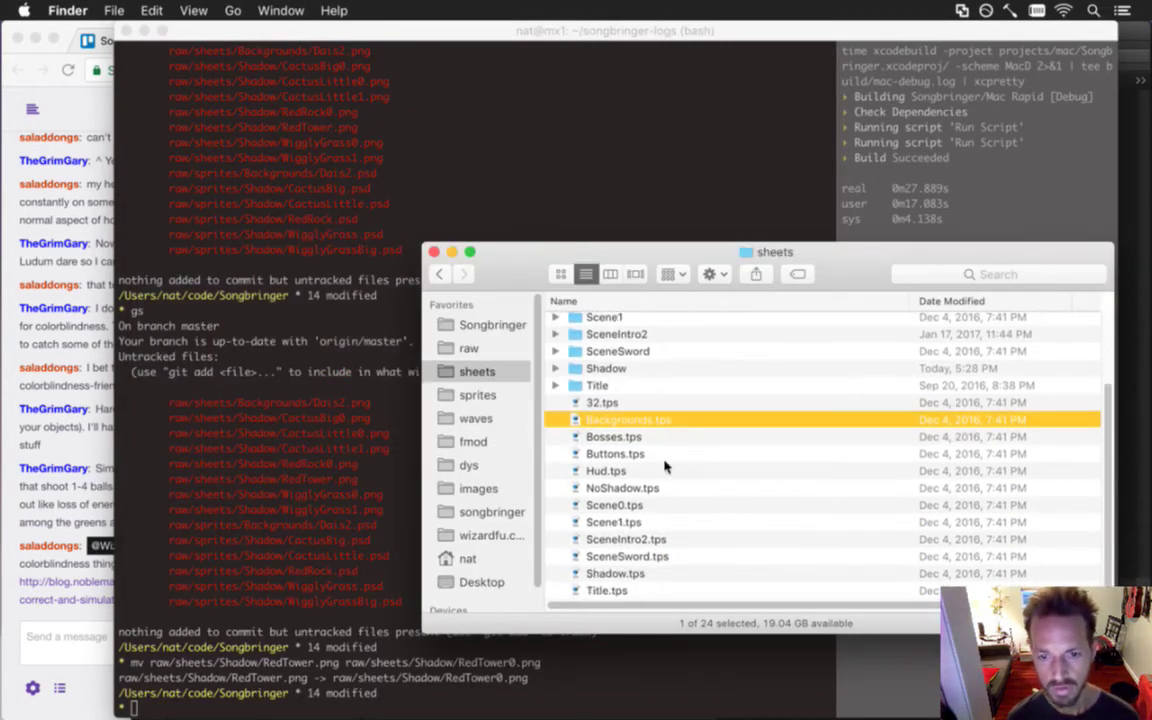
double_click(617, 572)
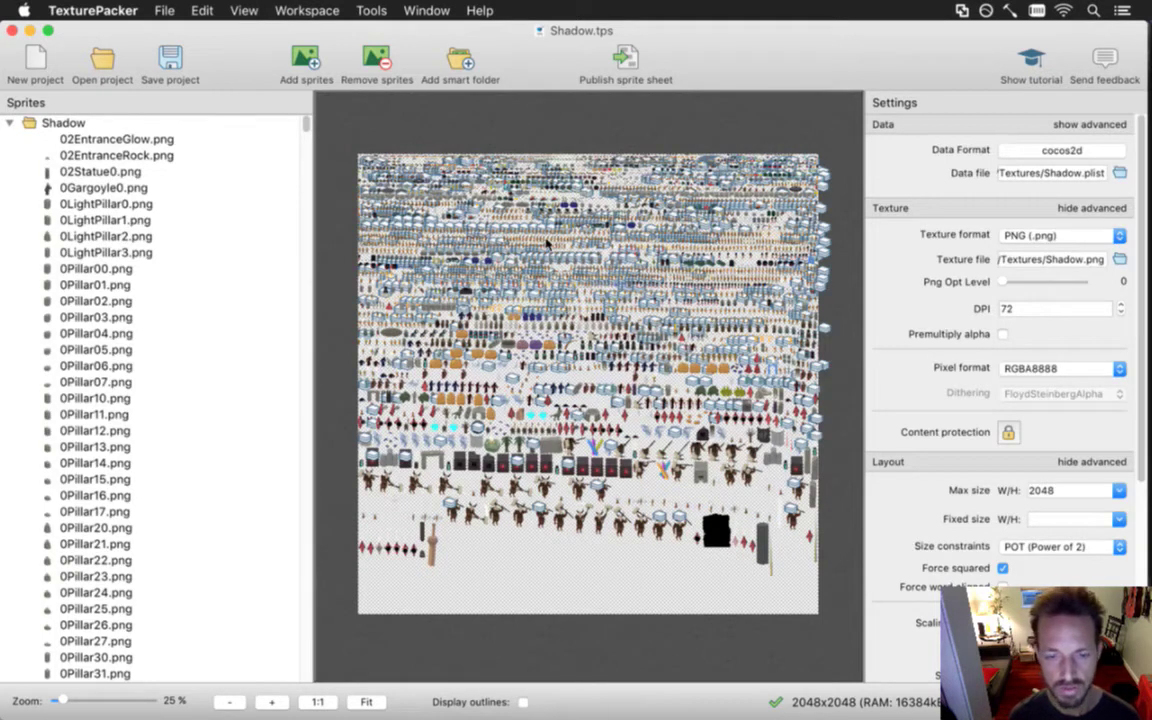
mouse_move(480, 238)
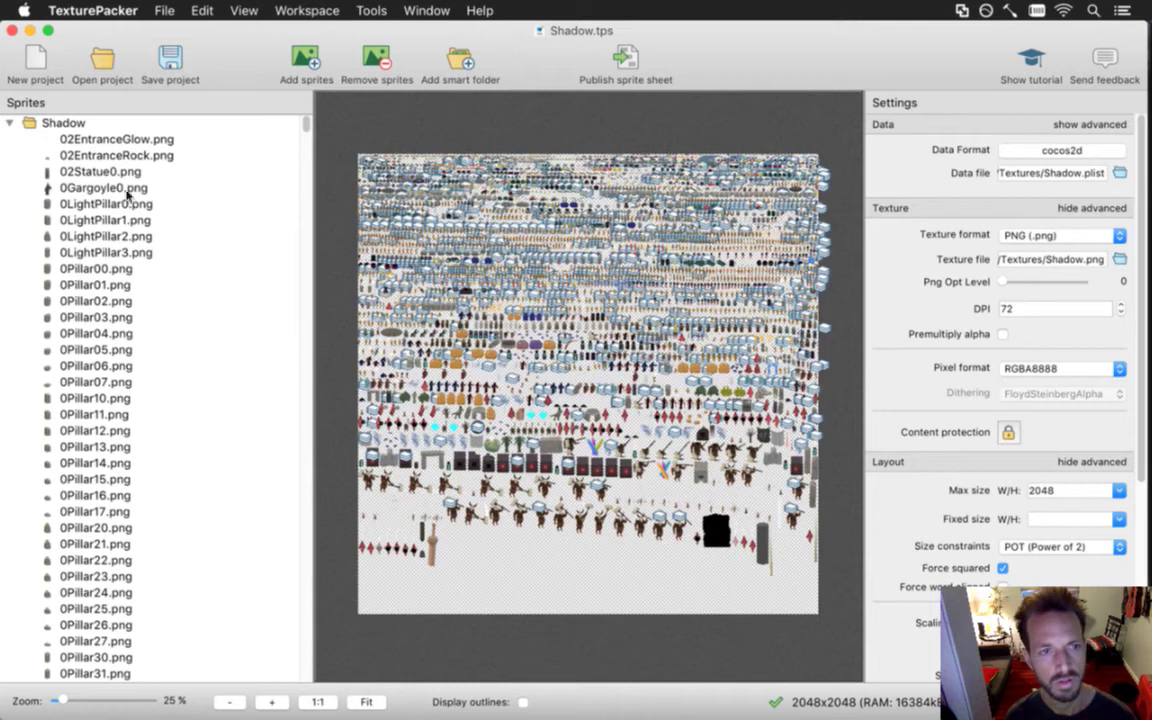
left_click_drag(89, 30, 101, 30)
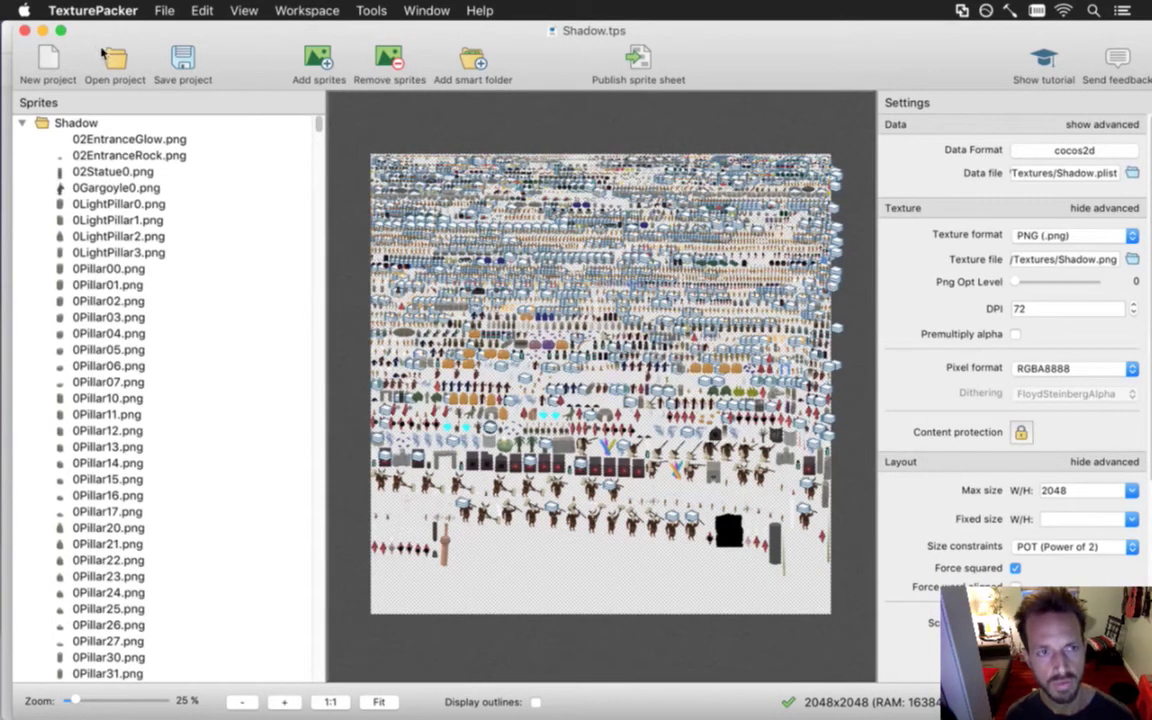
key("super+w")
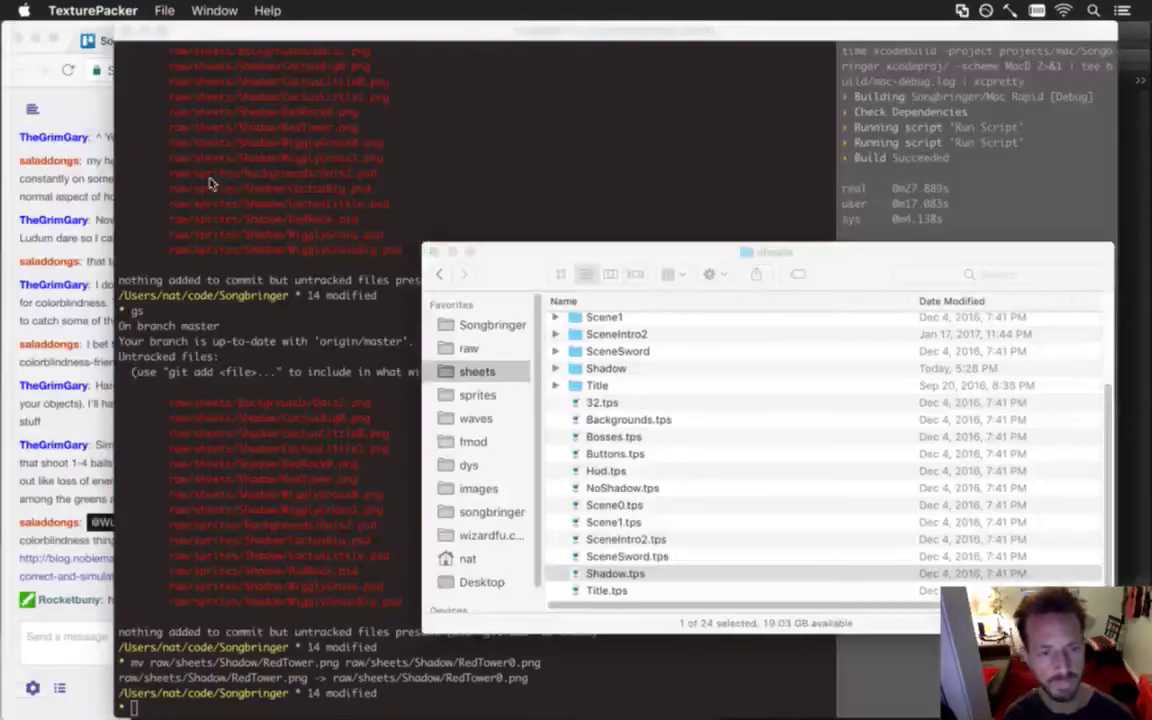
Check the newest Twitch chat message, then return to iTerm2 and list the repository's Git status again.
left_click(72, 620)
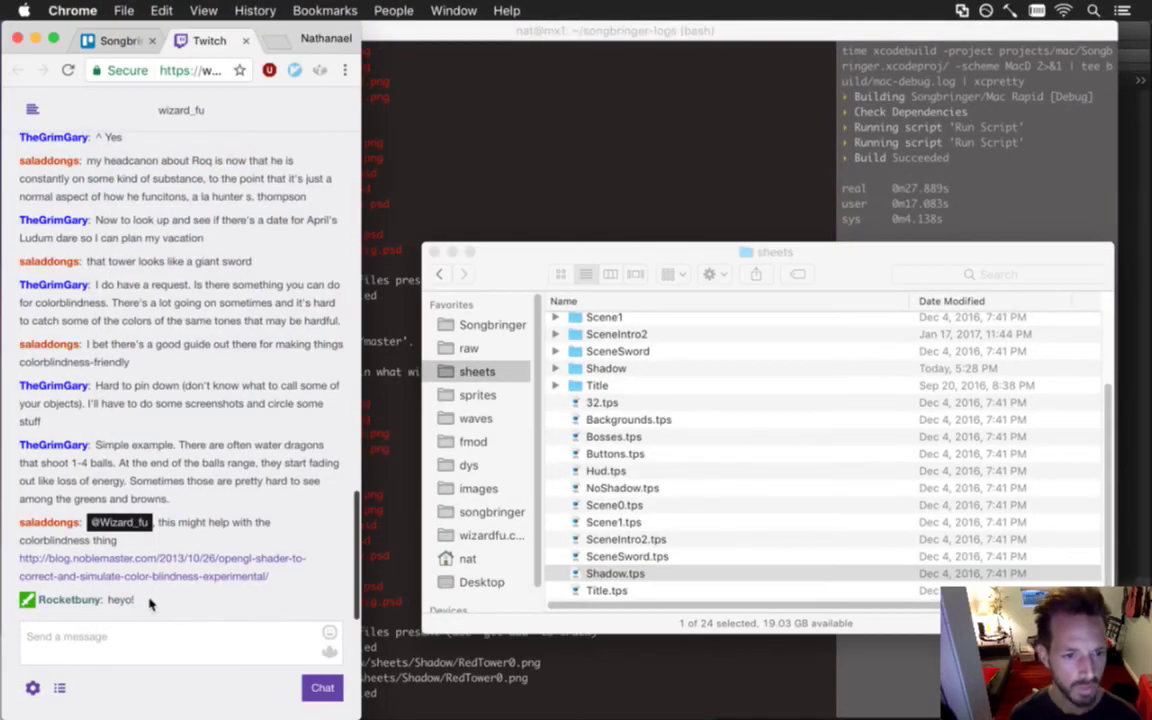
triple_click(105, 599)
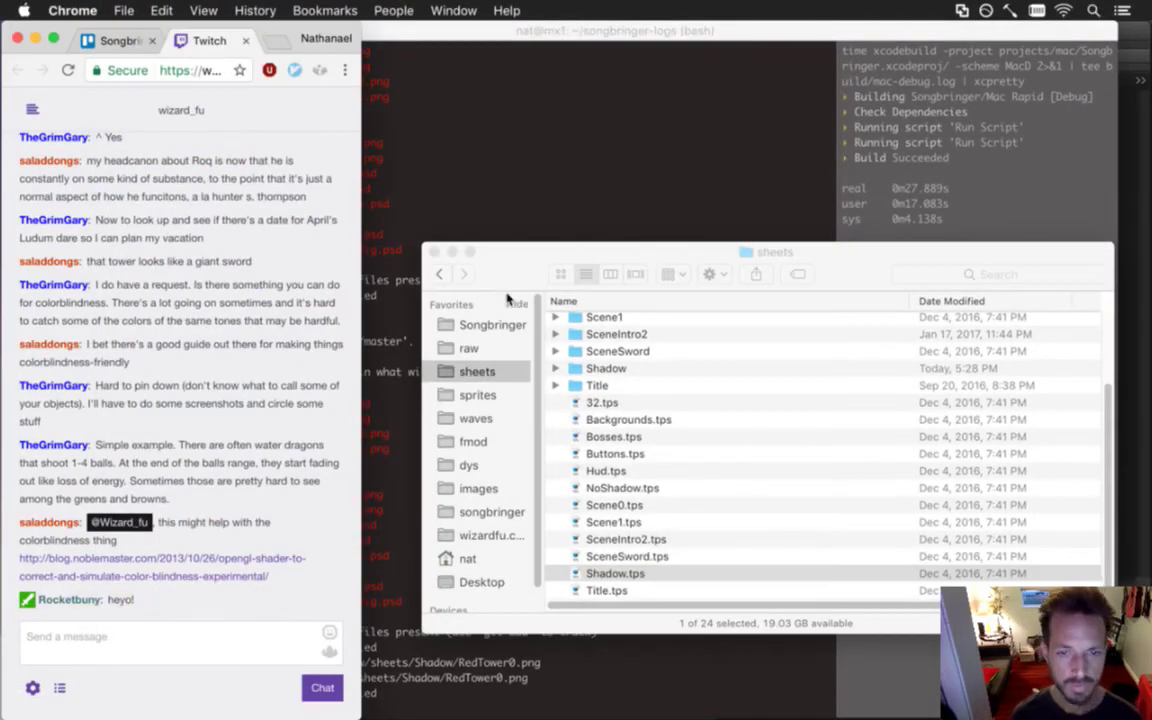
left_click(467, 246)
left_click(522, 200)
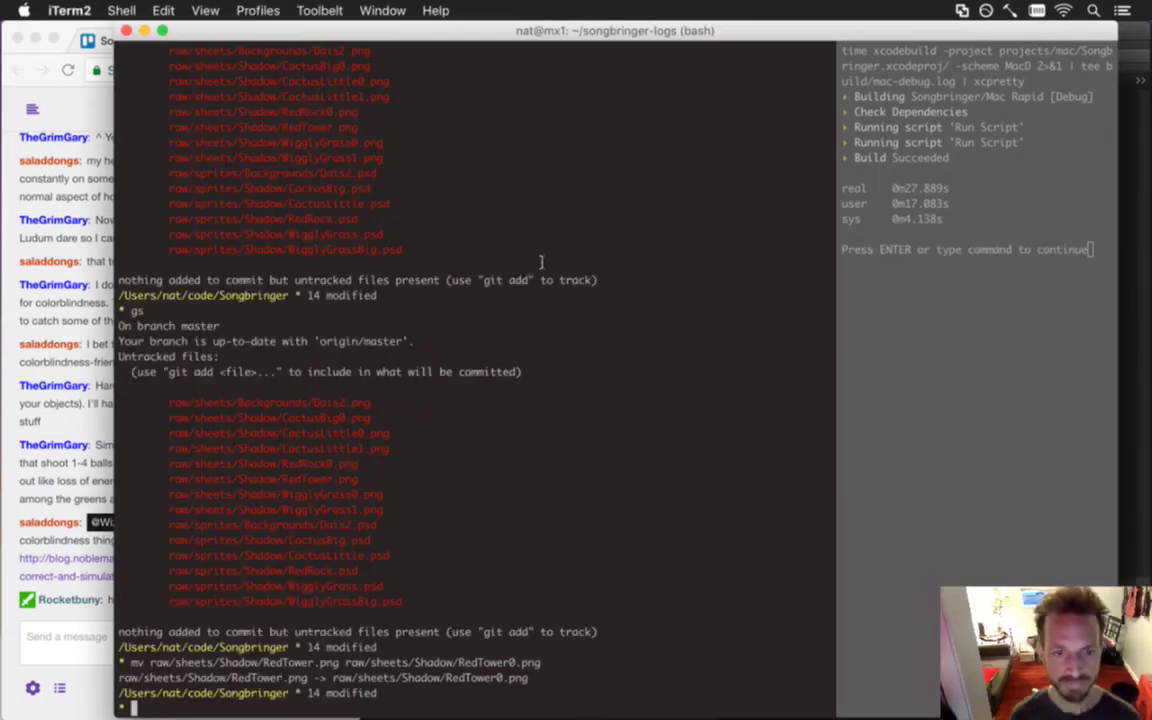
type("gs")
key("Return")
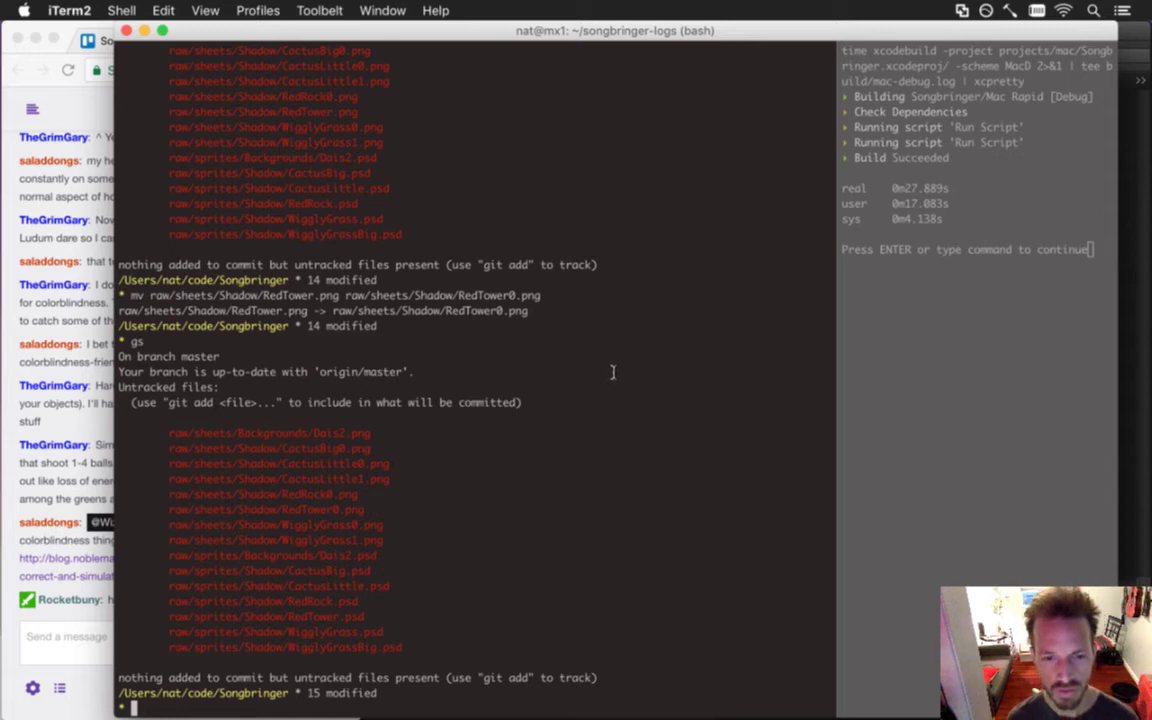
Switch to Photoshop and open WigglyGrassBig.psd from the recent files.
key("super+Tab")
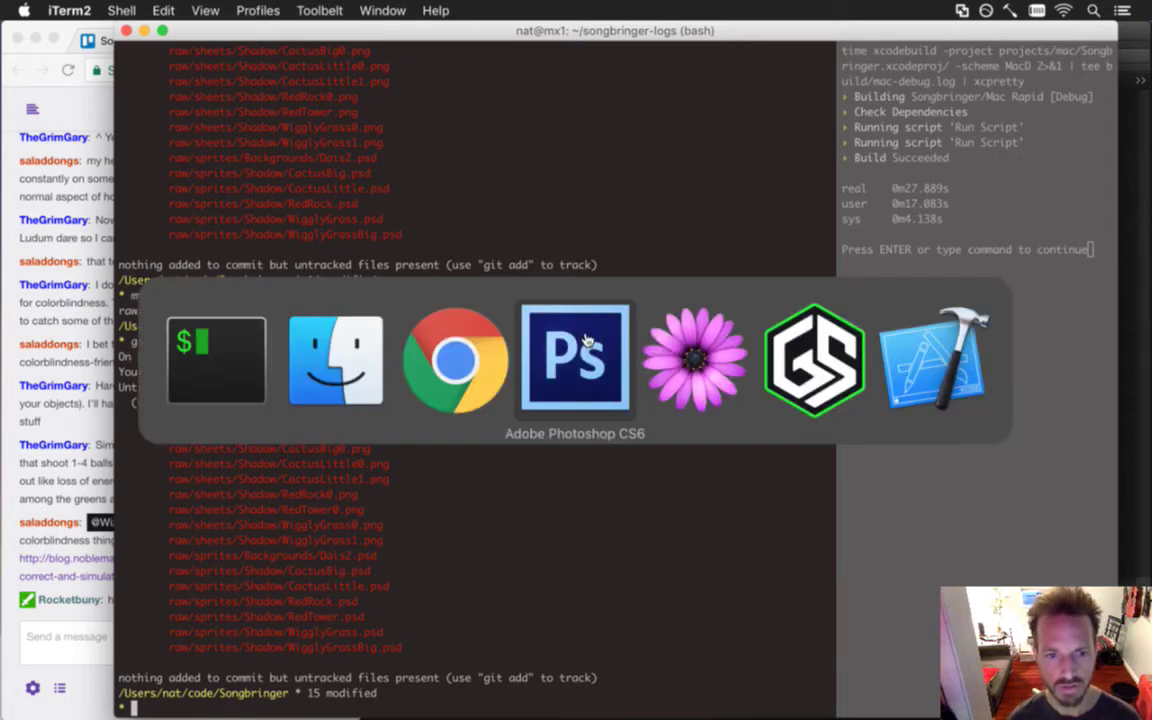
left_click(587, 341)
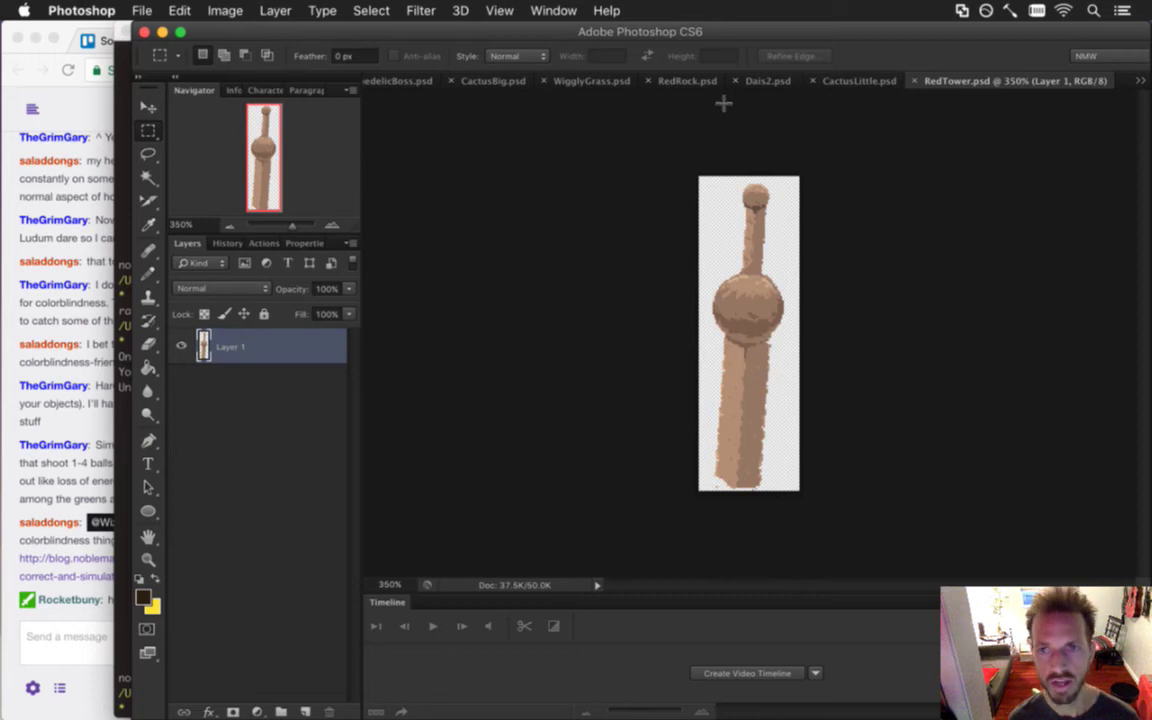
left_click(172, 10)
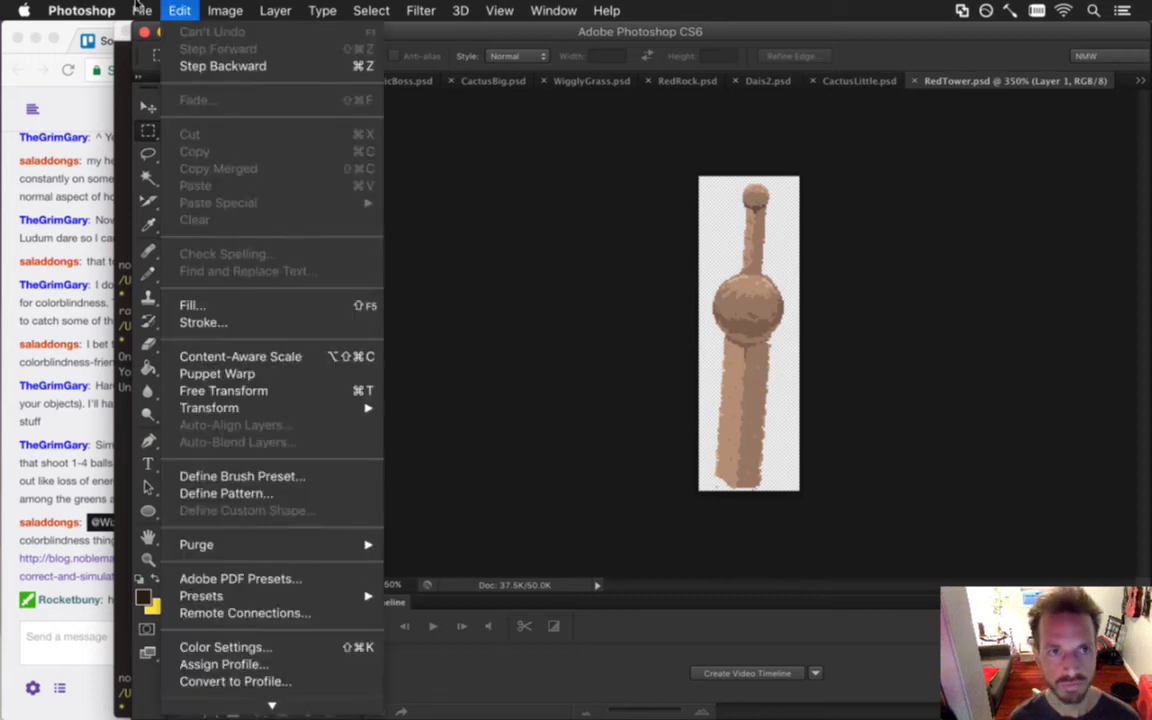
mouse_move(243, 122)
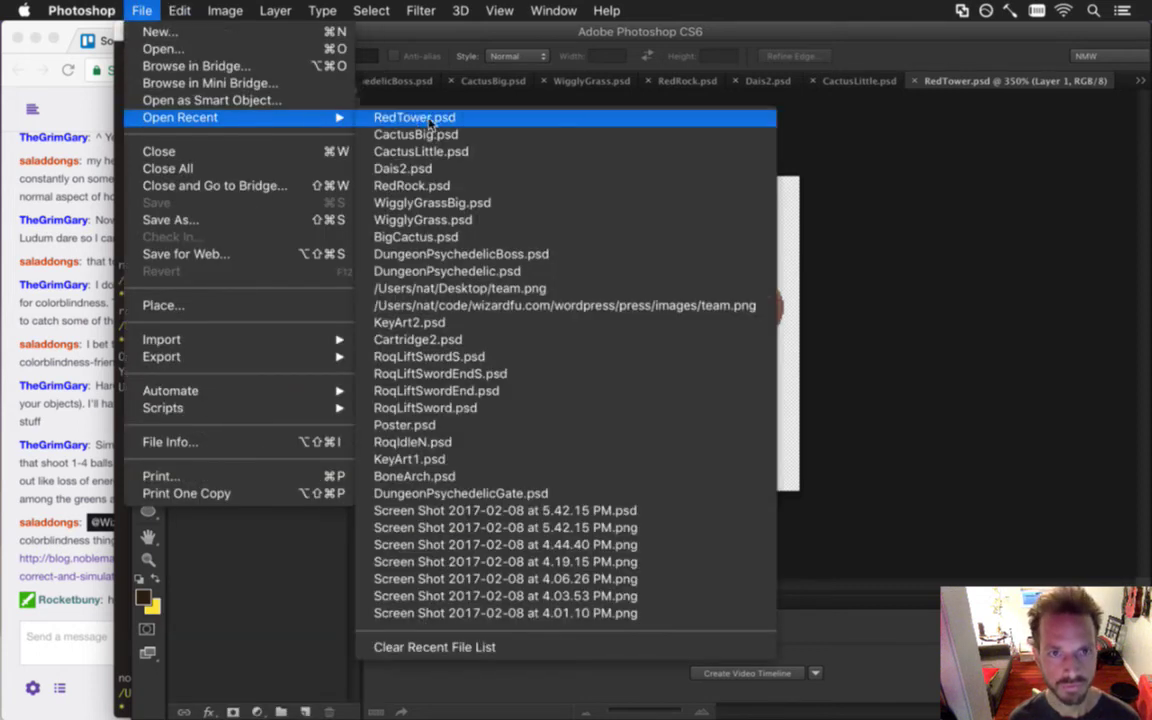
left_click(446, 204)
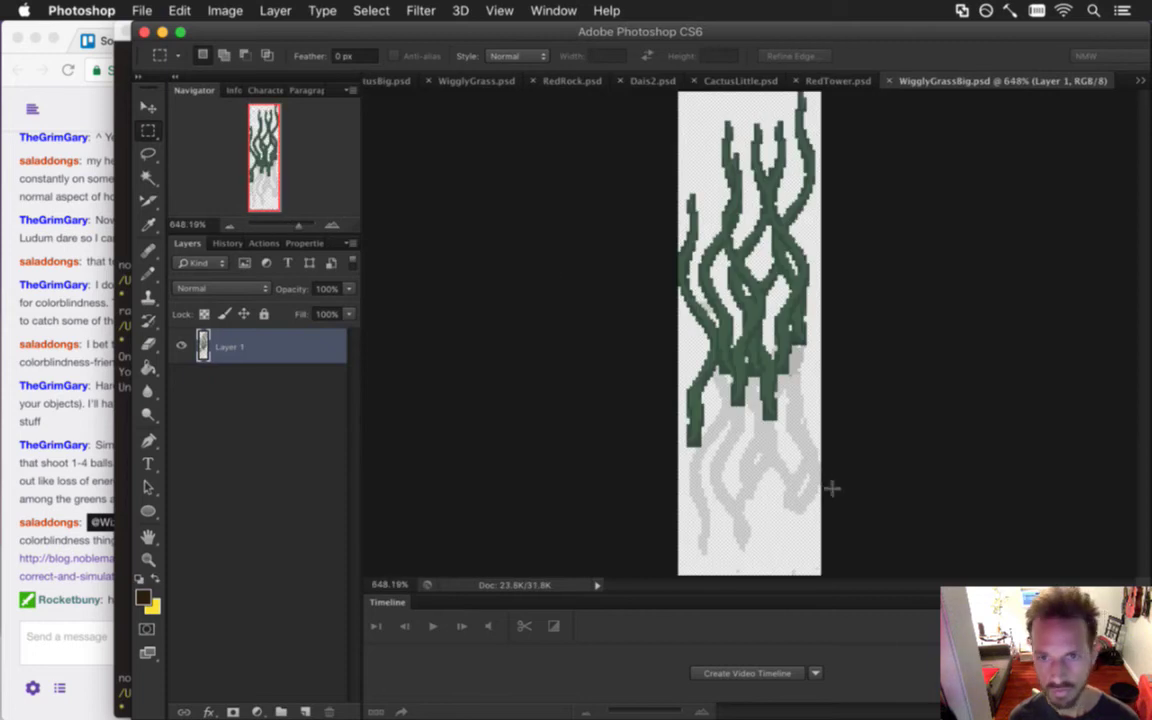
Erase the grass stalks and their shadows with a 35 px pencil-mode eraser, keeping only the leftmost stalk.
left_click_drag(771, 463, 751, 465)
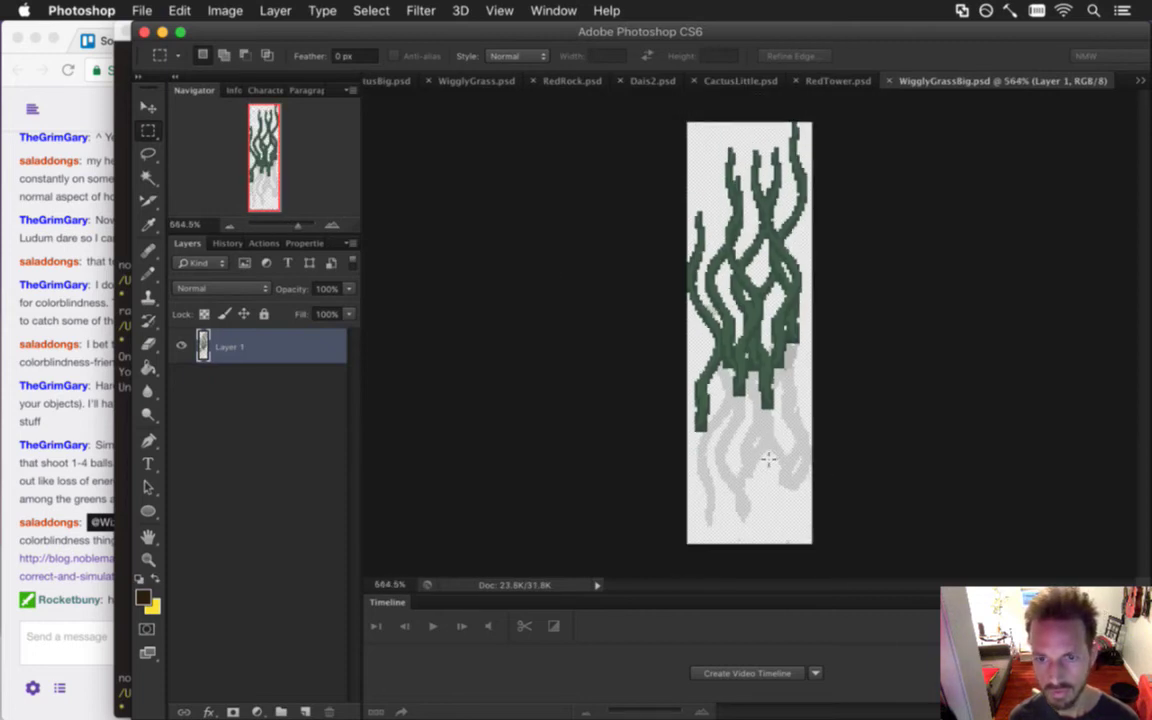
key("b")
key("bracketright")
key("bracketright")
key("bracketright")
key("bracketright")
mouse_move(771, 540)
left_mouse_down()
mouse_move(789, 498)
mouse_move(759, 485)
mouse_move(736, 513)
mouse_move(759, 537)
mouse_move(805, 291)
mouse_move(761, 168)
mouse_move(750, 317)
mouse_move(773, 378)
mouse_move(753, 465)
left_mouse_up()
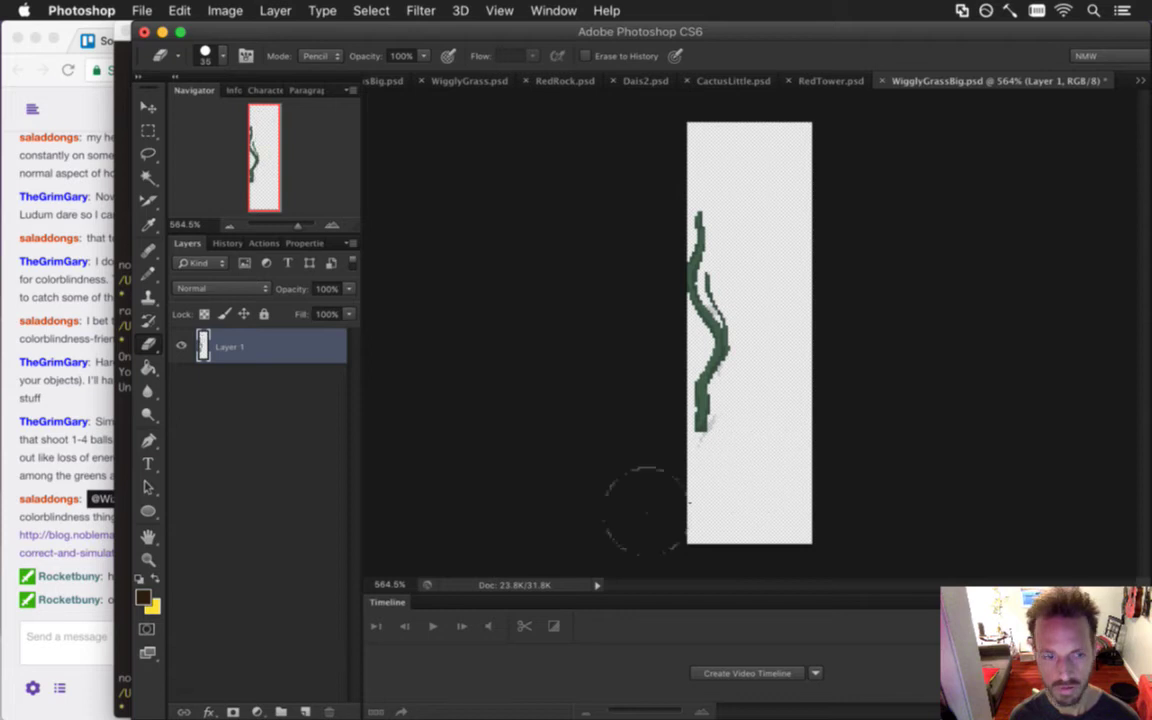
Read the new Twitch chat message and return to the WigglyGrassBig.psd canvas.
left_click(82, 617)
left_click_drag(200, 601, 106, 601)
left_click(463, 511)
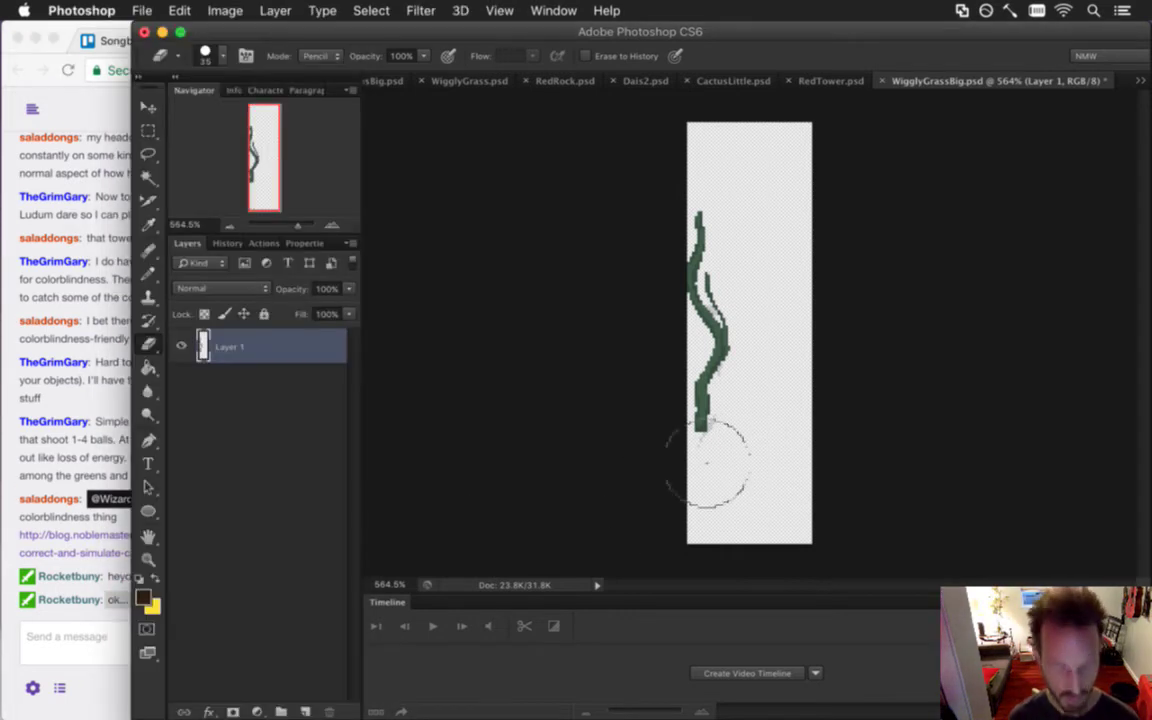
Erase the leftover shadow pixels around the base of the remaining stalk, reducing the eraser to 1 px for the edge.
mouse_move(676, 438)
left_mouse_down()
mouse_move(792, 458)
mouse_move(761, 445)
left_mouse_up()
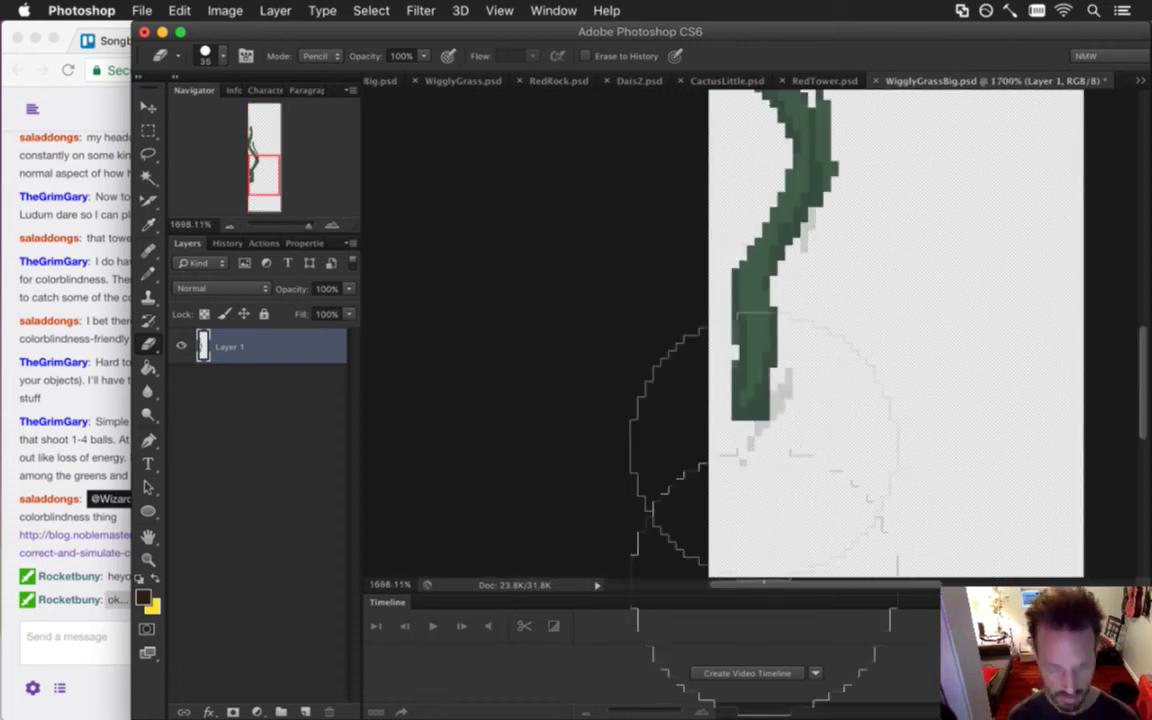
left_click_drag(702, 520, 771, 492)
key("bracketleft")
key("bracketleft")
key("bracketleft")
left_click_drag(783, 376, 779, 405)
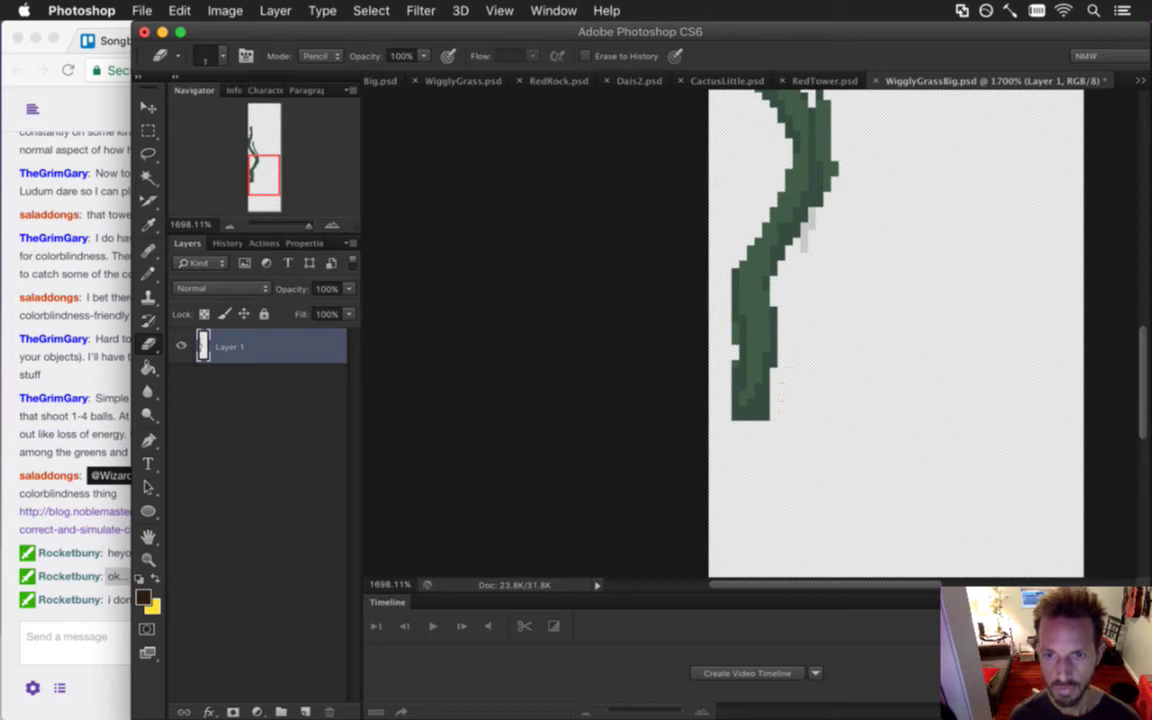
Erase the leftover shadow pixels along the remaining stalk and the detached green fragment beside its middle.
scroll(800, 443, "up", 5)
mouse_move(768, 474)
left_mouse_down()
mouse_move(793, 412)
mouse_move(795, 314)
mouse_move(801, 398)
mouse_move(795, 417)
mouse_move(793, 294)
mouse_move(783, 367)
mouse_move(787, 313)
mouse_move(768, 285)
mouse_move(792, 311)
mouse_move(768, 287)
left_mouse_up()
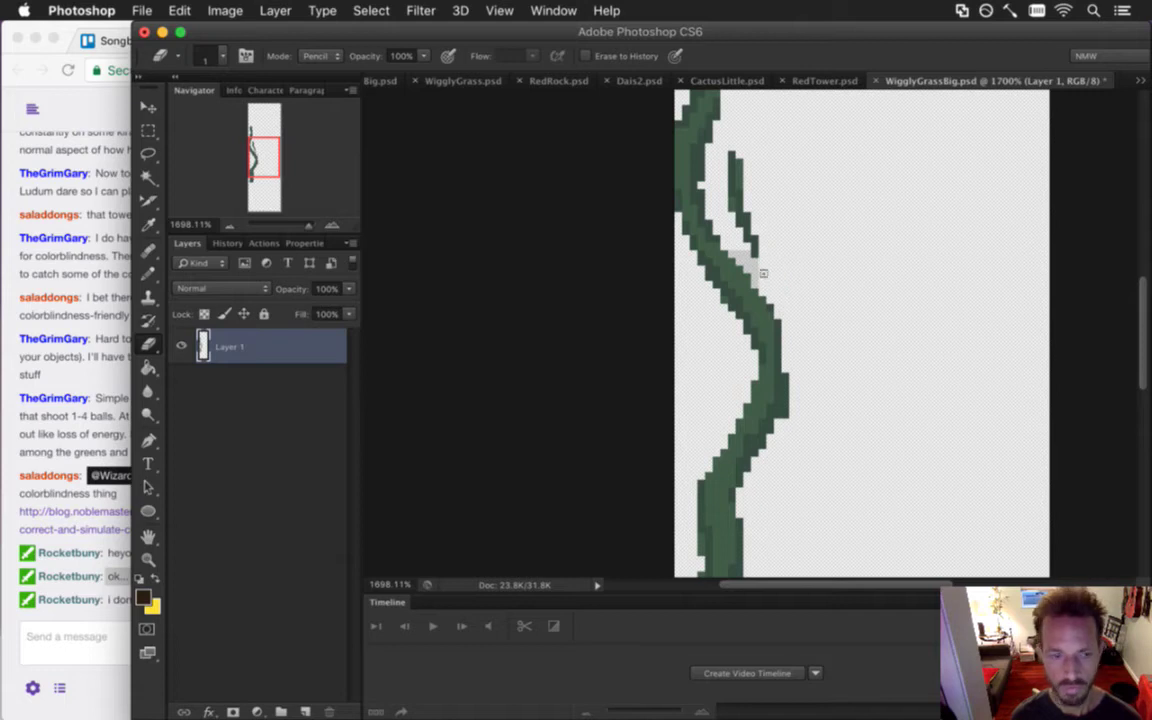
left_click(113, 617)
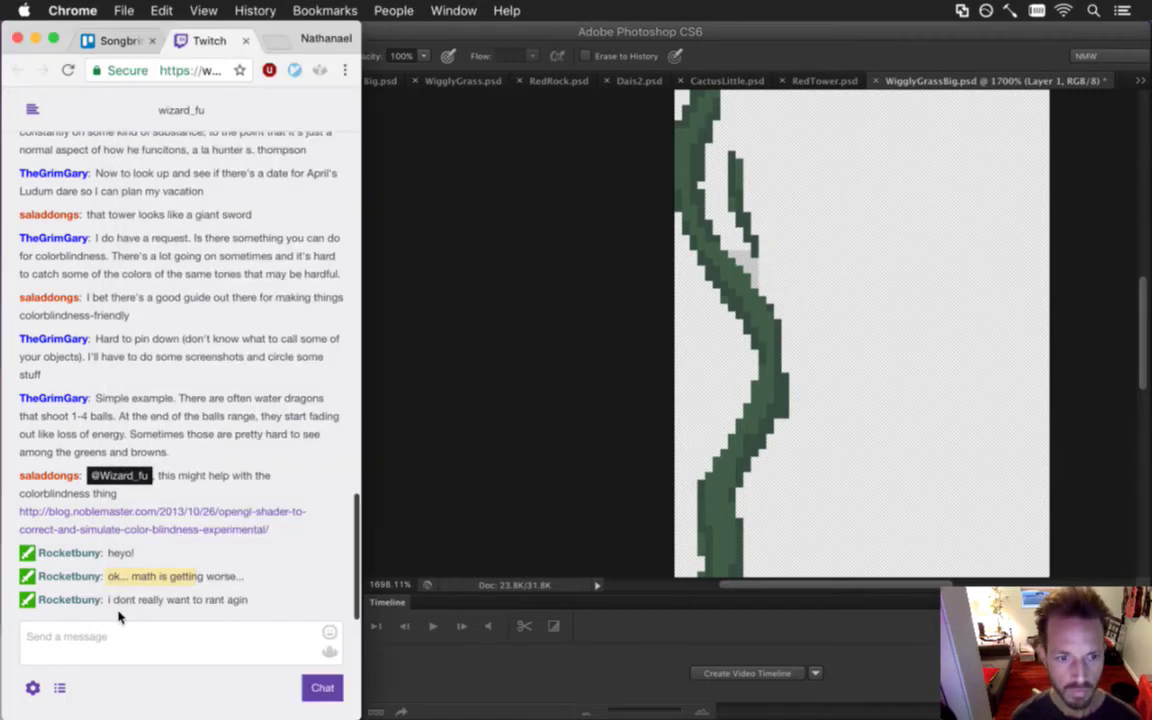
left_click(535, 462)
left_click_drag(753, 257, 786, 396)
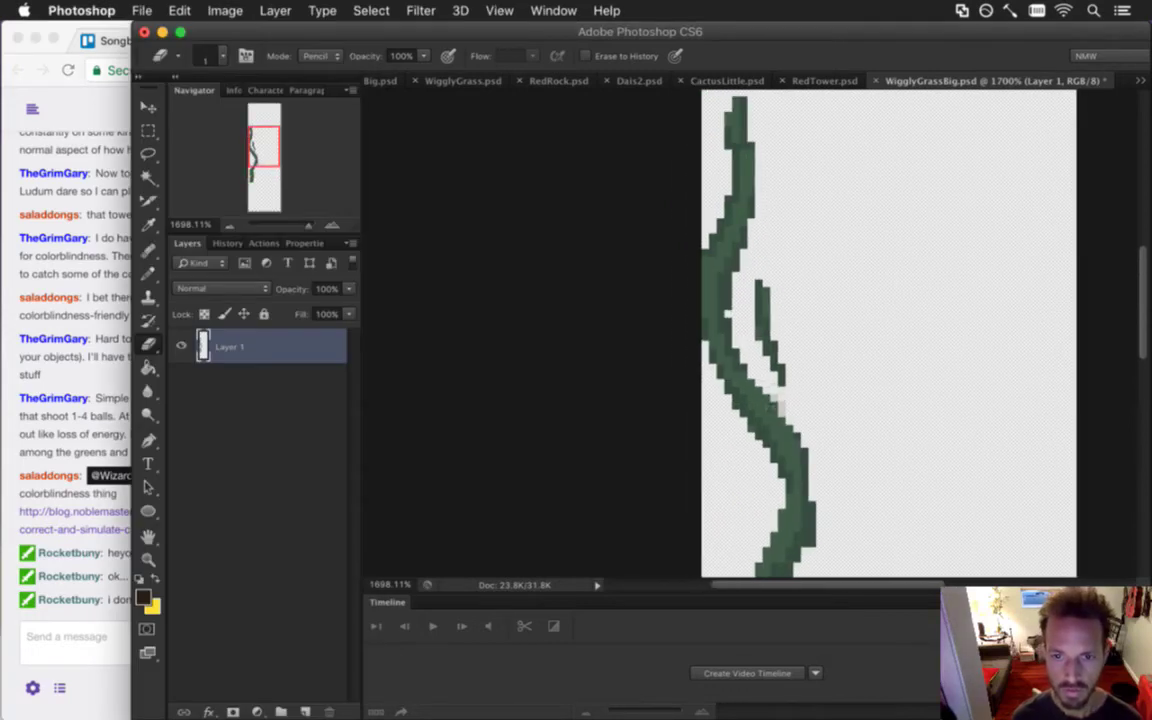
left_click_drag(784, 378, 760, 292)
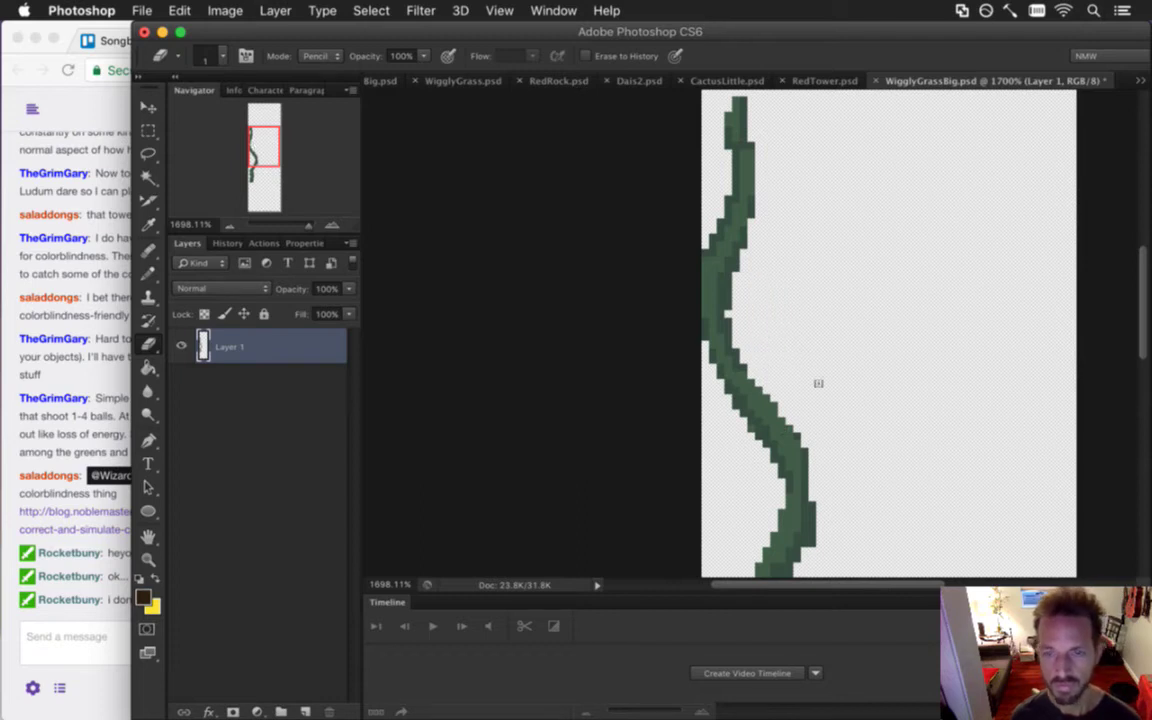
Trim the transparent pixels from all four sides of the WigglyGrassBig.psd canvas.
scroll(702, 383, "down", 5)
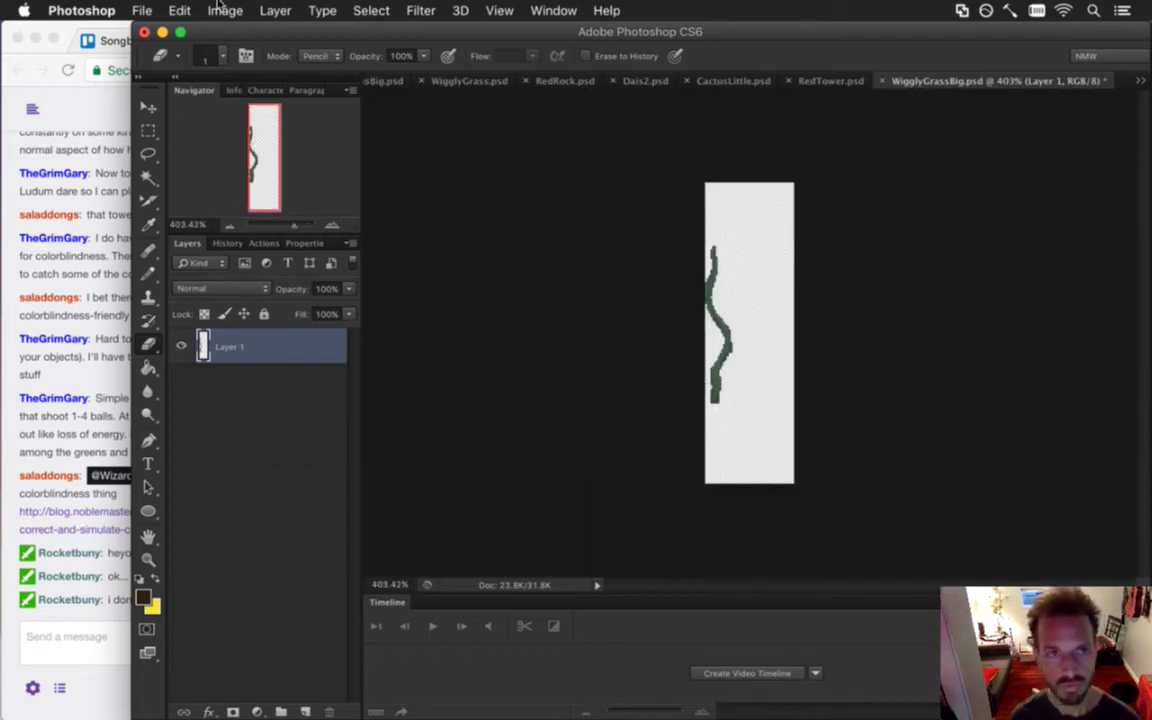
left_click(224, 10)
left_click(257, 238)
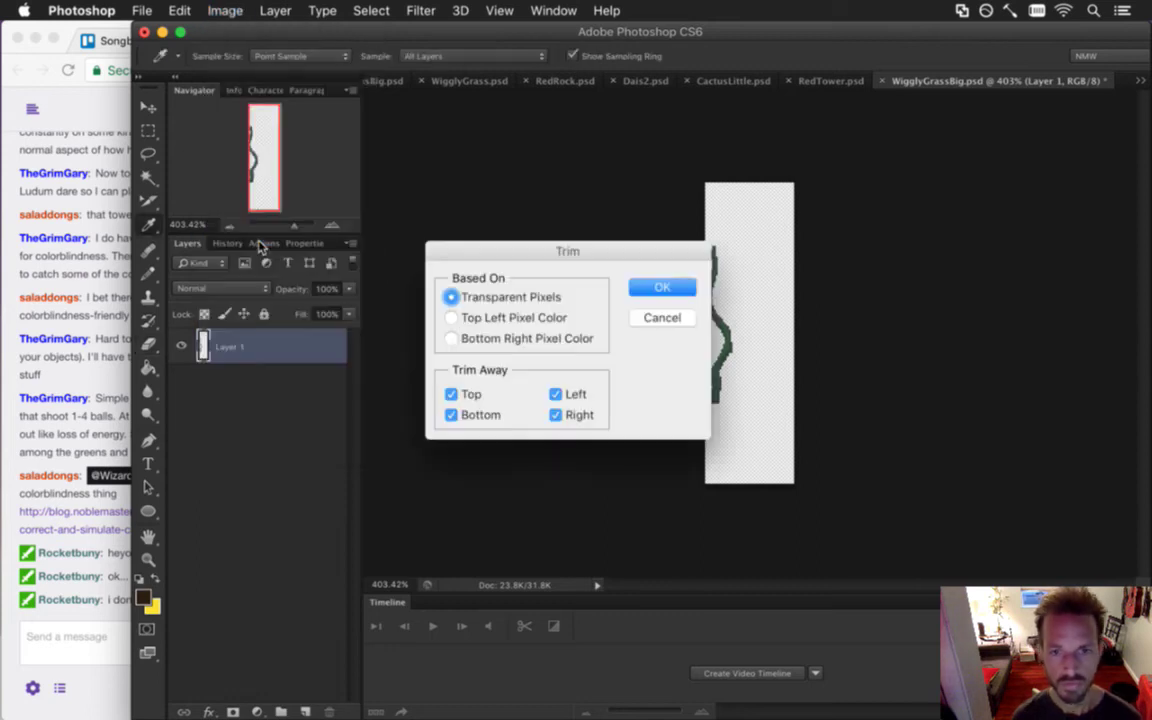
key("Return")
Resize the canvas to 32 by 96 pixels, anchored at the bottom centre.
key("alt+super+c")
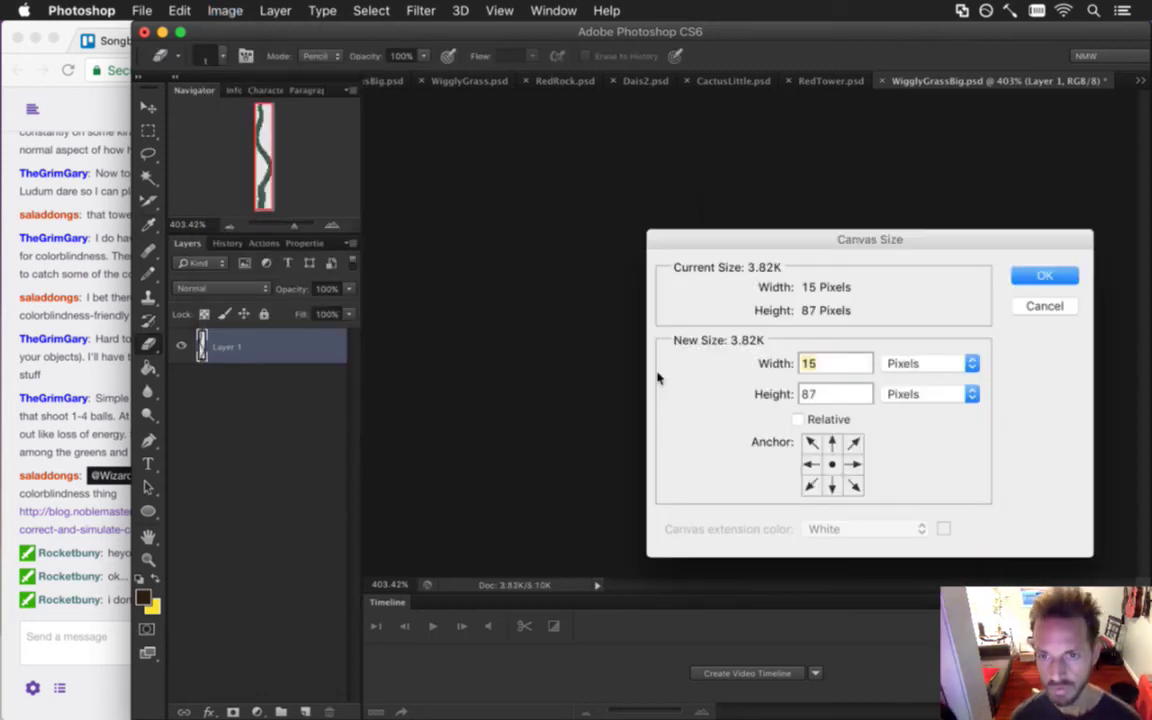
type("32")
key("Tab")
type("96")
left_click(831, 485)
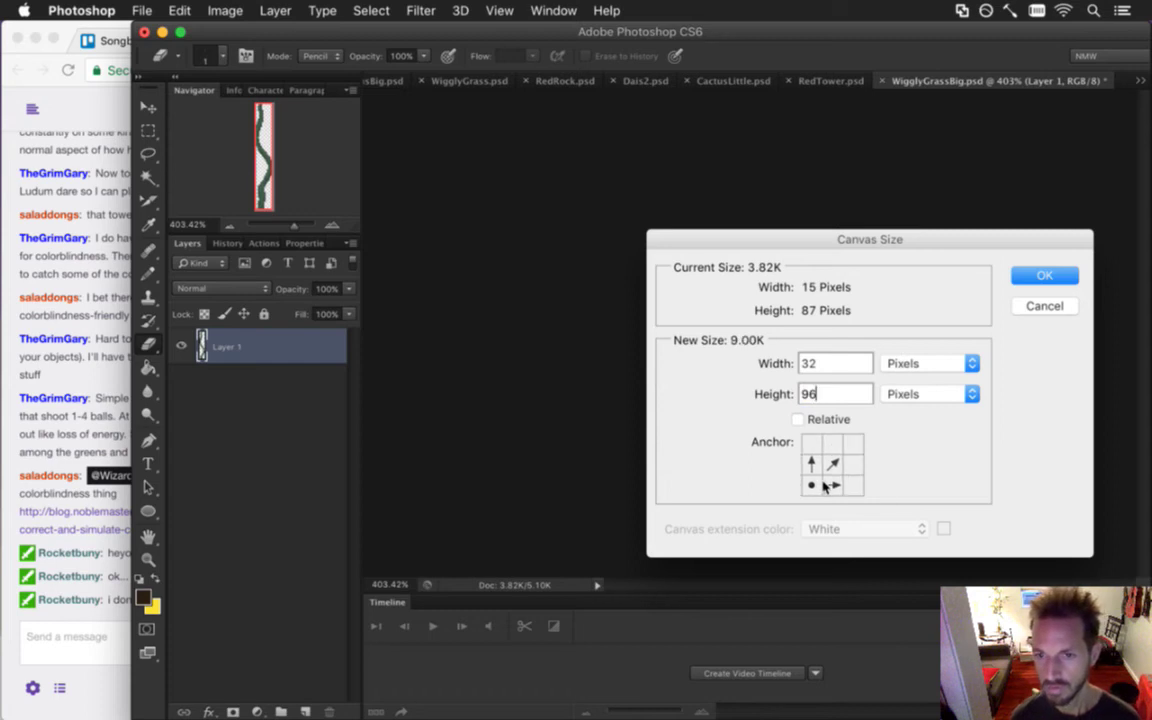
key("Return")
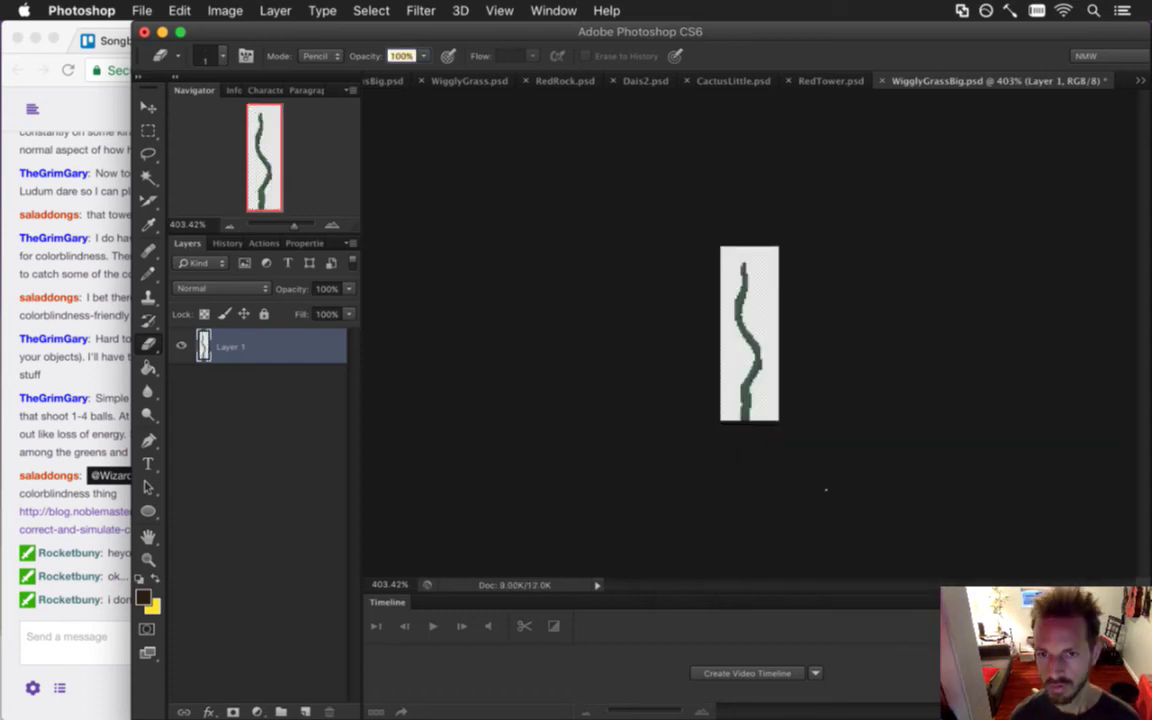
Create a video timeline for the trimmed grass stalk sprite.
left_click_drag(762, 414, 831, 435)
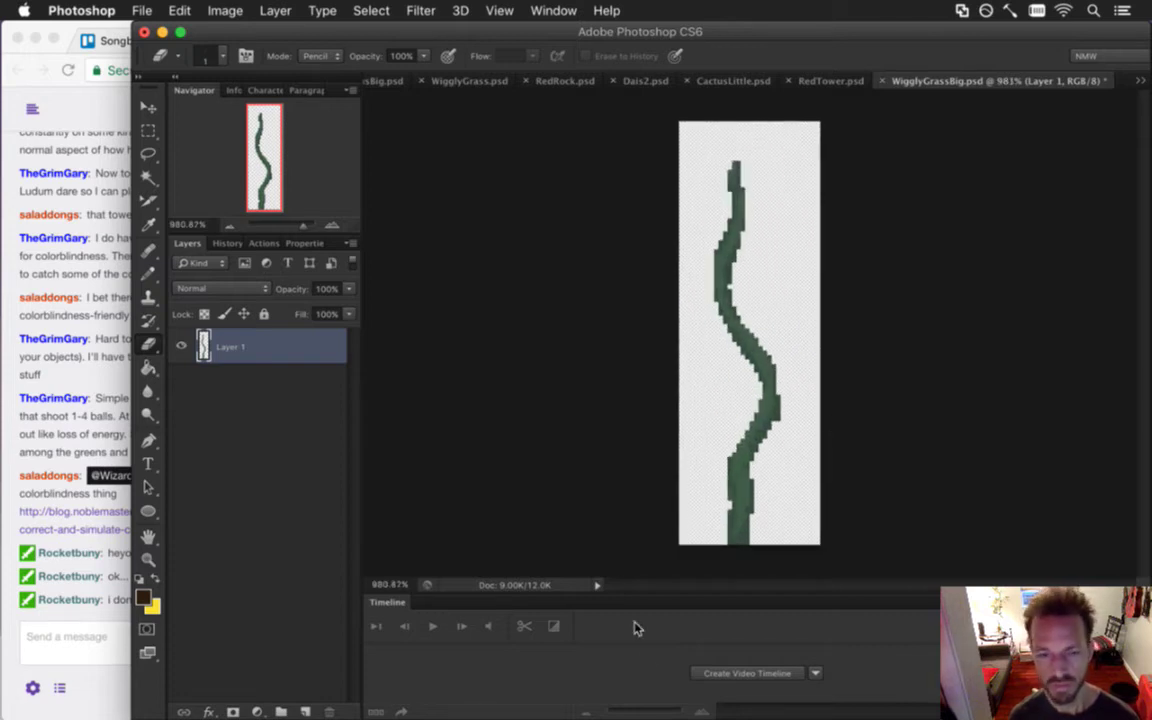
left_click(747, 673)
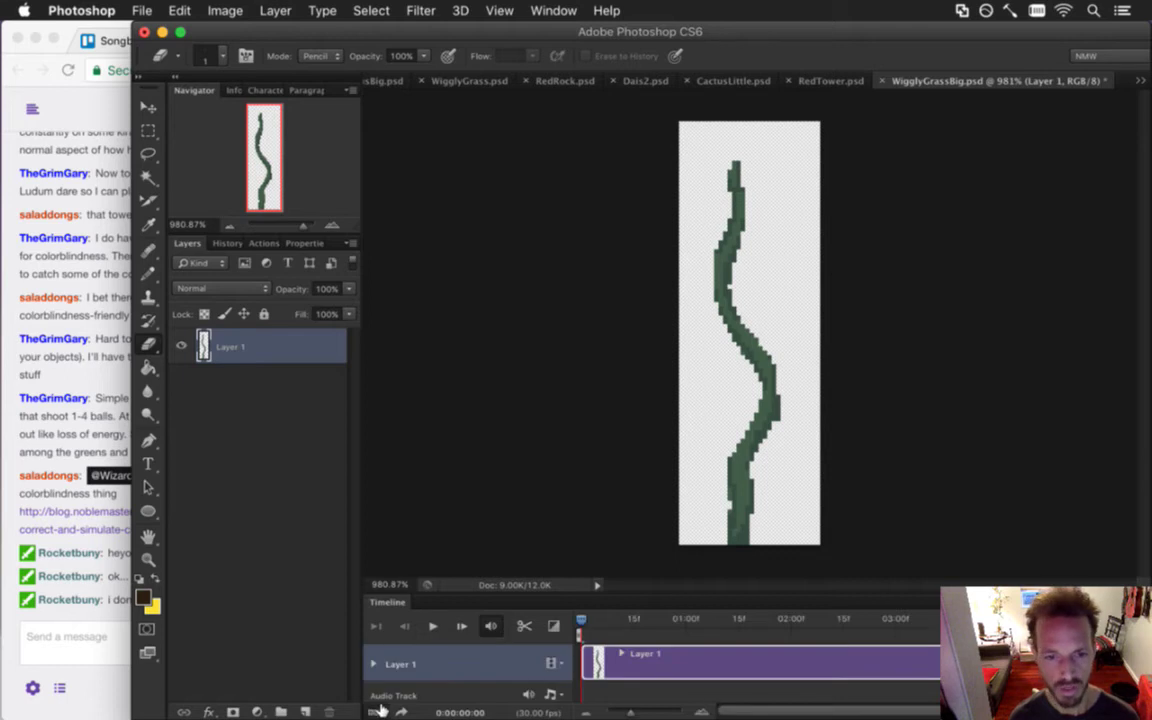